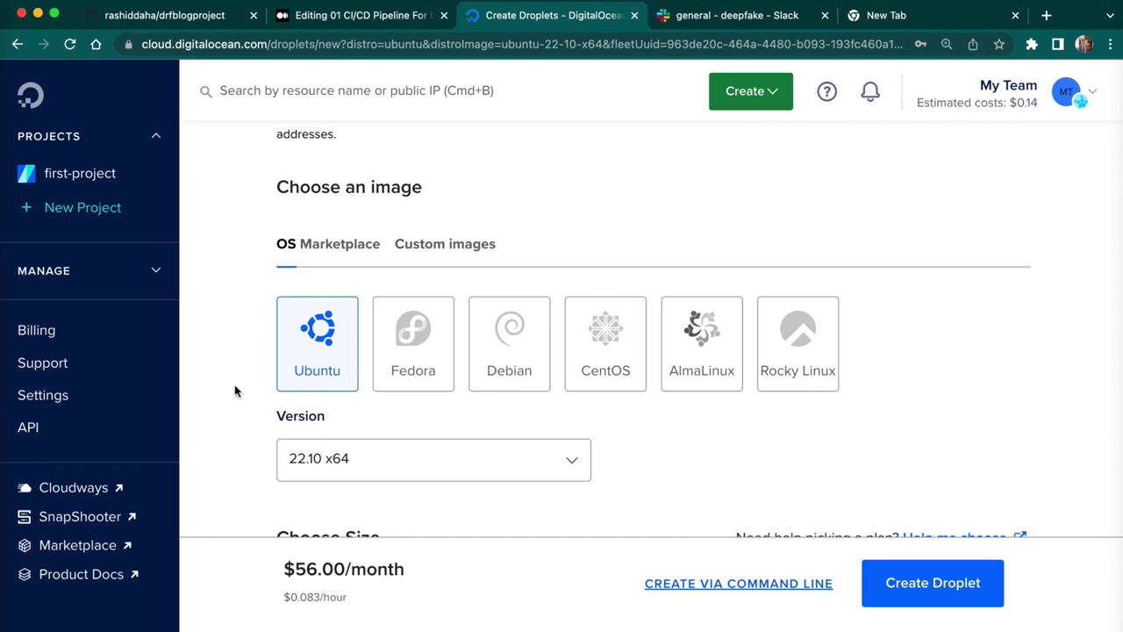
- Keep Ubuntu 22.10 x64 and pick the Basic plan with Regular SSD CPU at $12/mo (2 GB, 1 CPU, 50 GB)
click(233, 384)
scroll(235, 386, down, 2)
scroll(431, 319, down, 2)
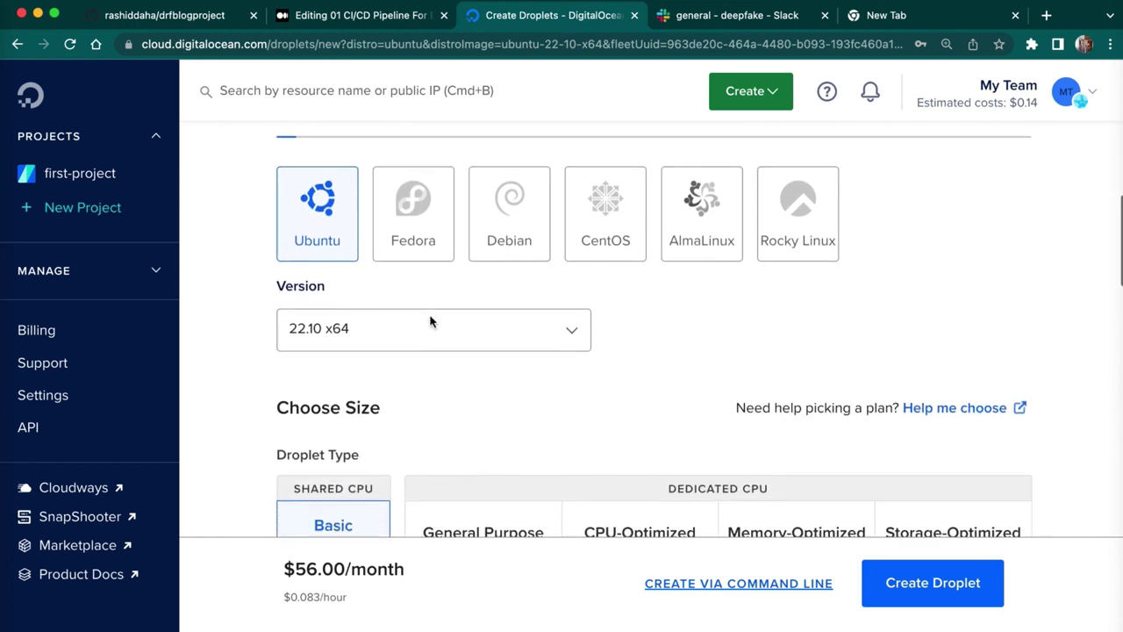
click(473, 451)
scroll(476, 454, down, 1)
scroll(477, 454, down, 5)
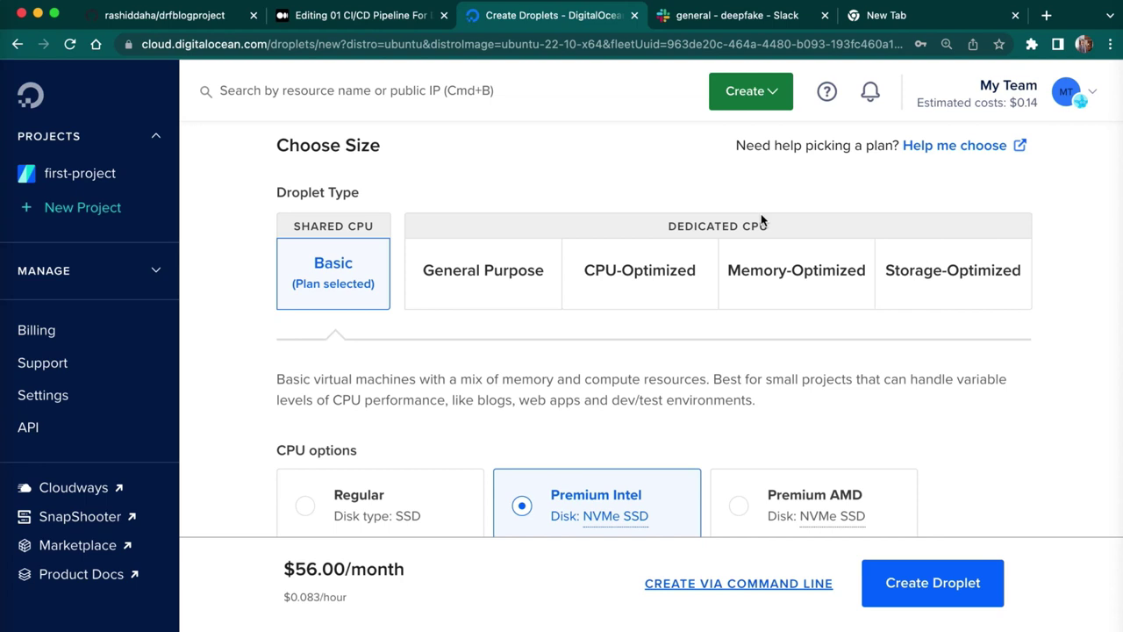
click(216, 388)
scroll(330, 310, down, 3)
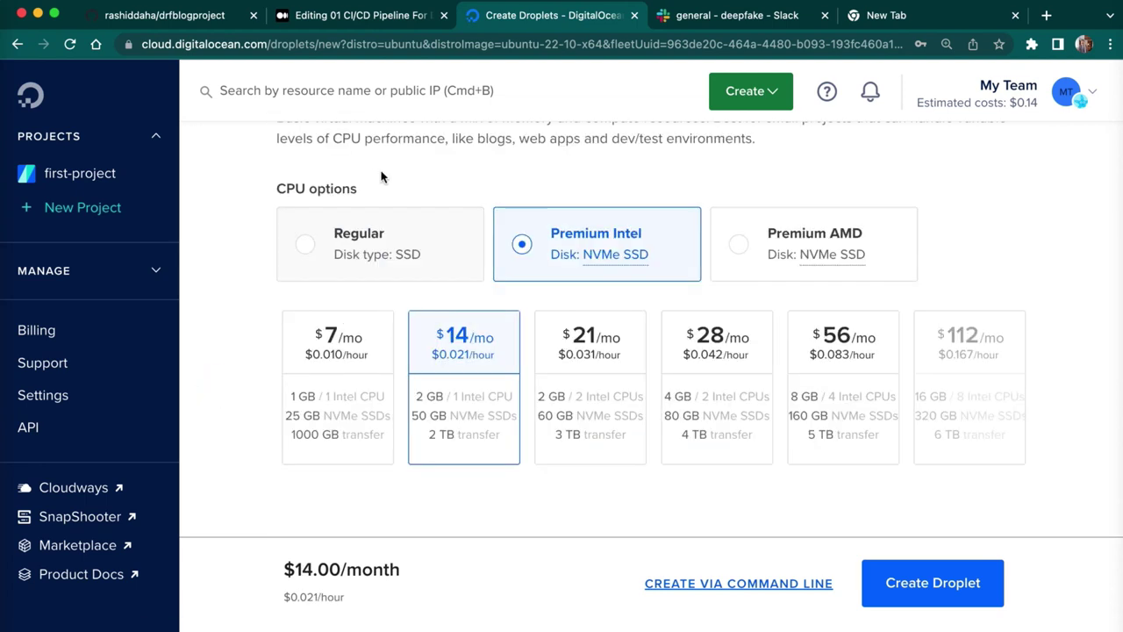
click(300, 246)
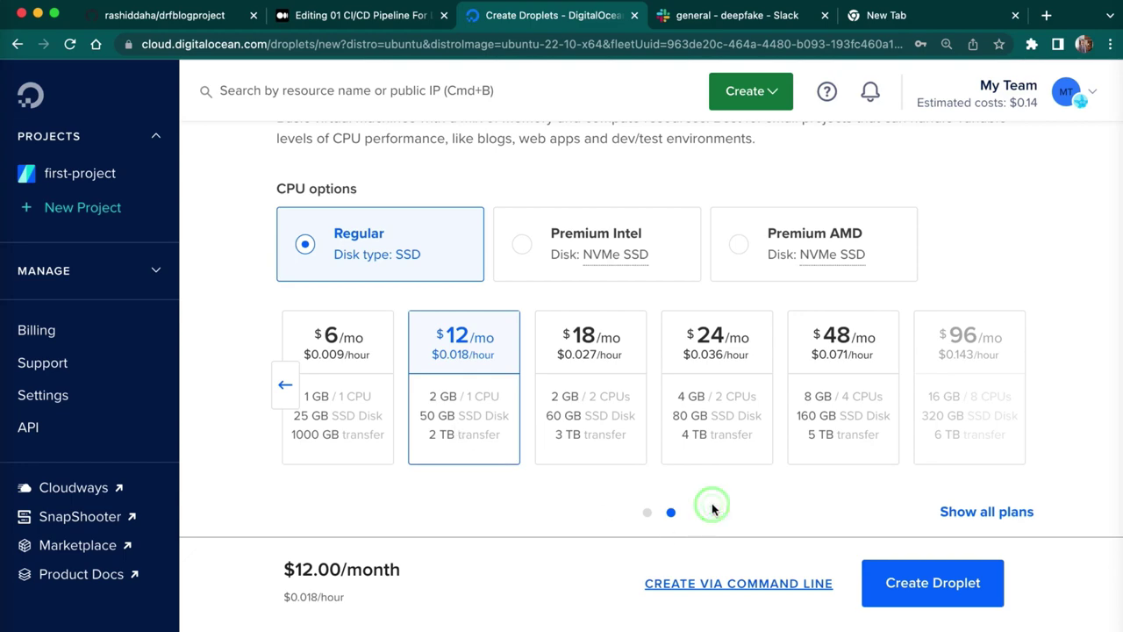
scroll(712, 507, down, 2)
scroll(711, 509, down, 10)
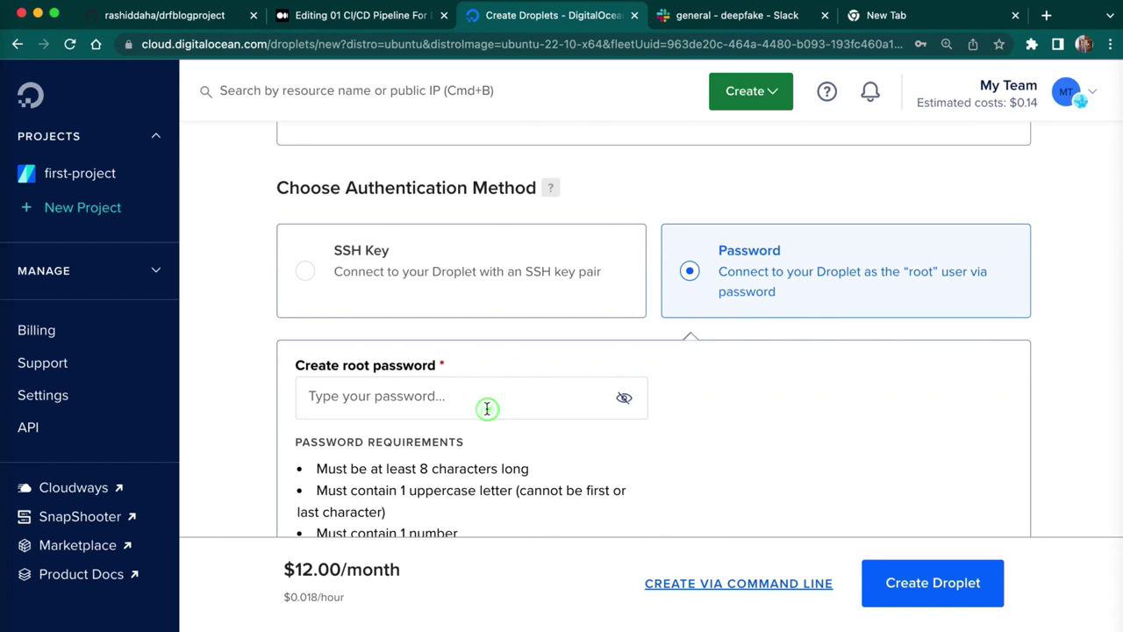
- Fill the root password field with Chrome's saved password
click(488, 405)
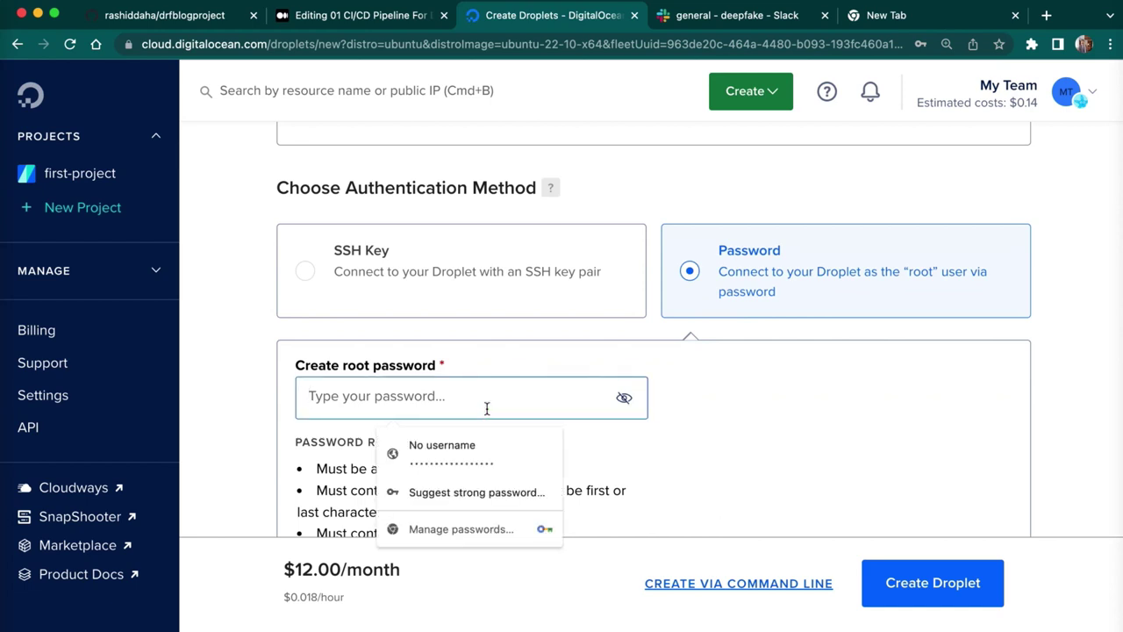
click(494, 452)
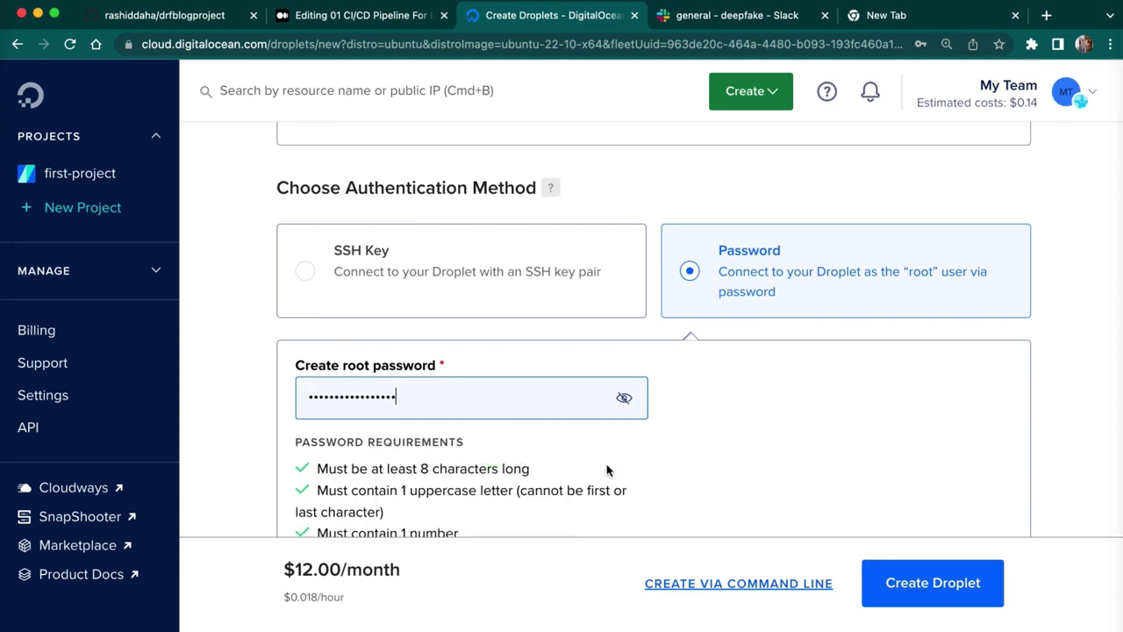
click(718, 473)
- Turn on free metrics monitoring for the droplet
scroll(719, 476, down, 6)
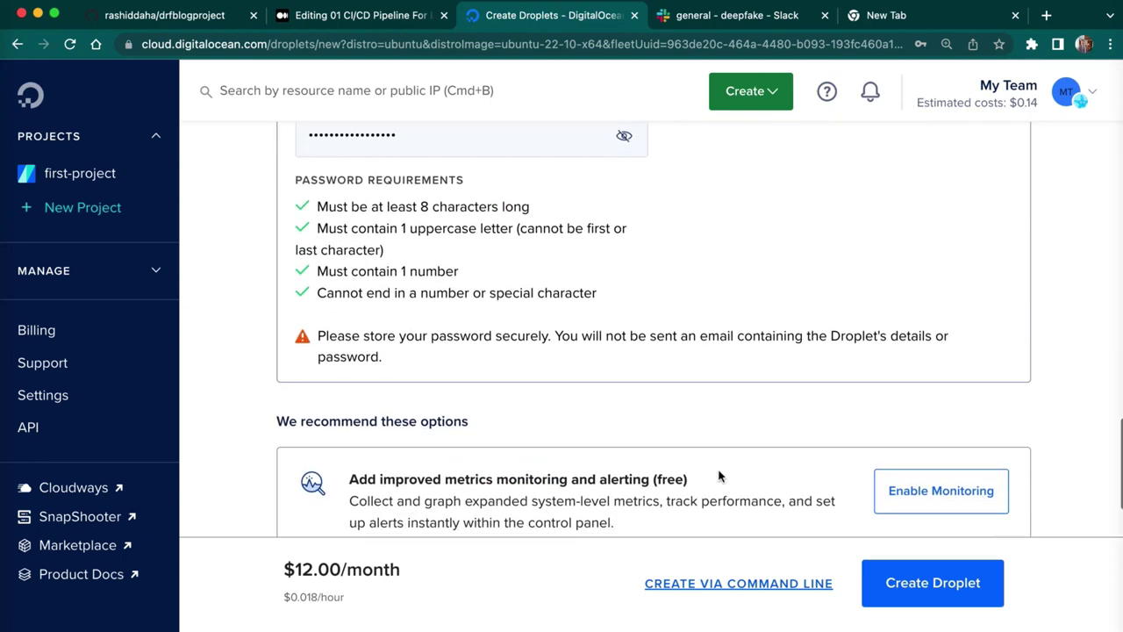
scroll(718, 476, down, 7)
click(956, 164)
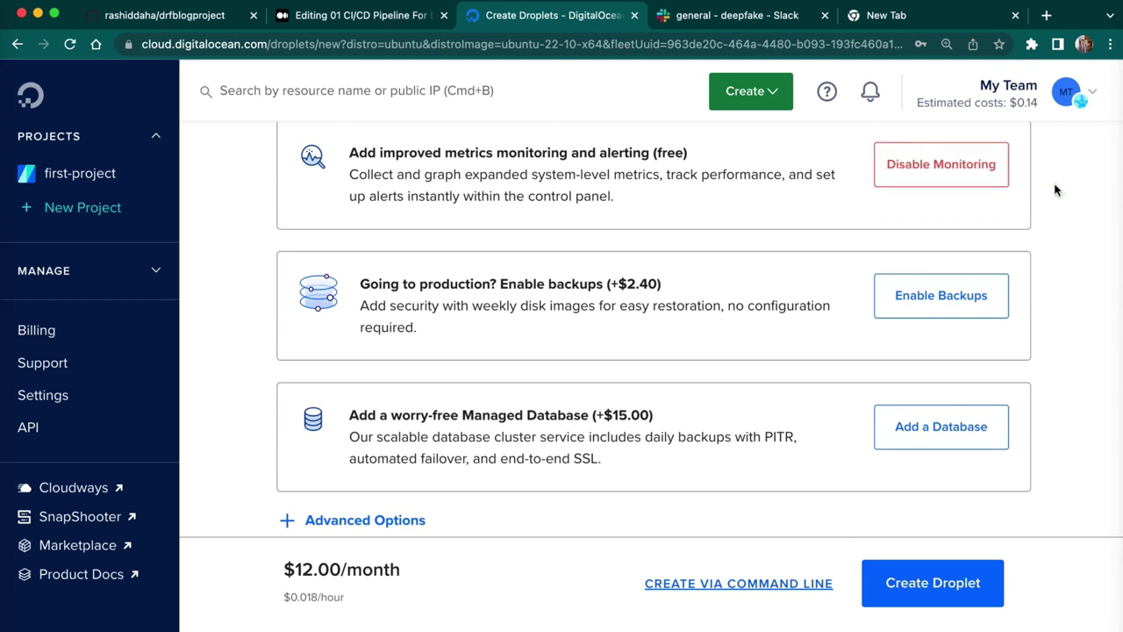
- Enable public IPv6 networking under Advanced Options
scroll(466, 283, down, 4)
click(375, 368)
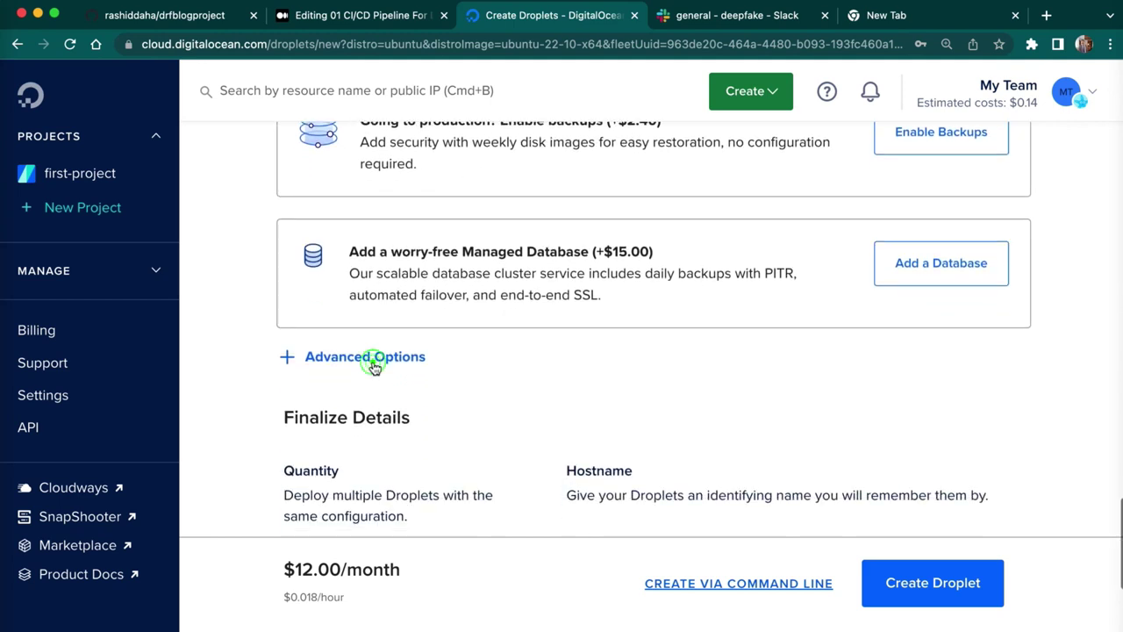
click(301, 411)
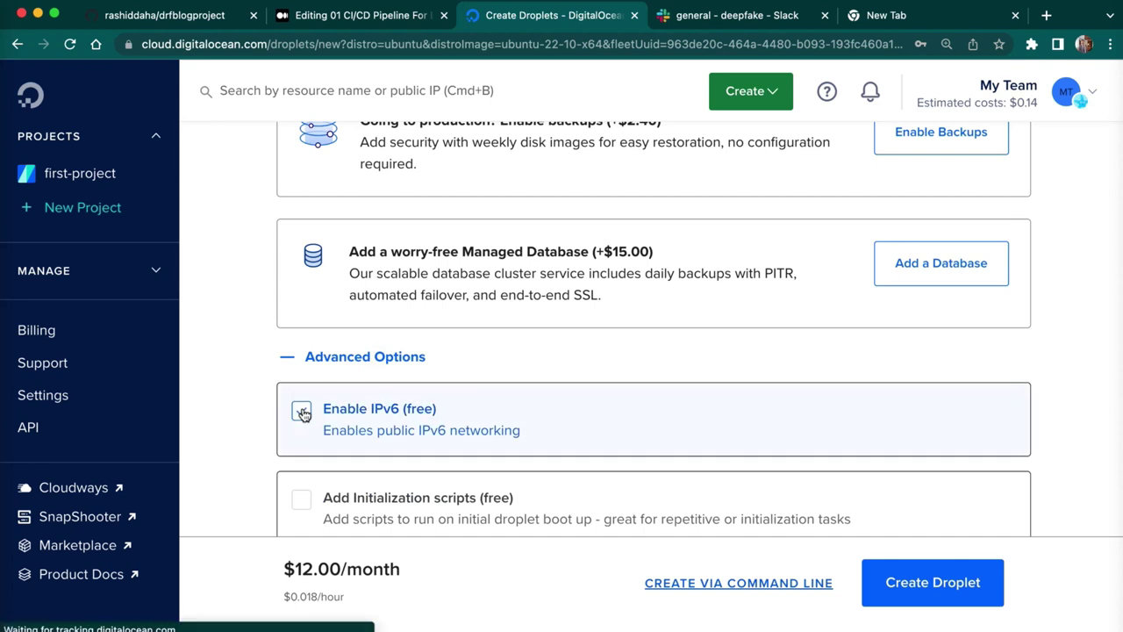
click(247, 412)
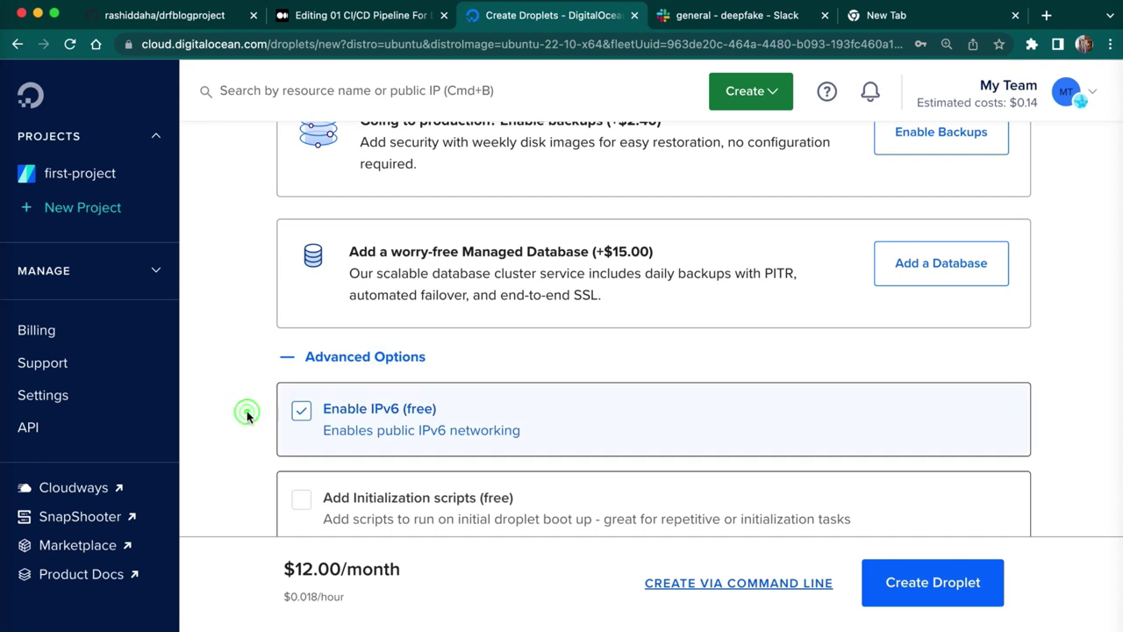
scroll(248, 415, down, 6)
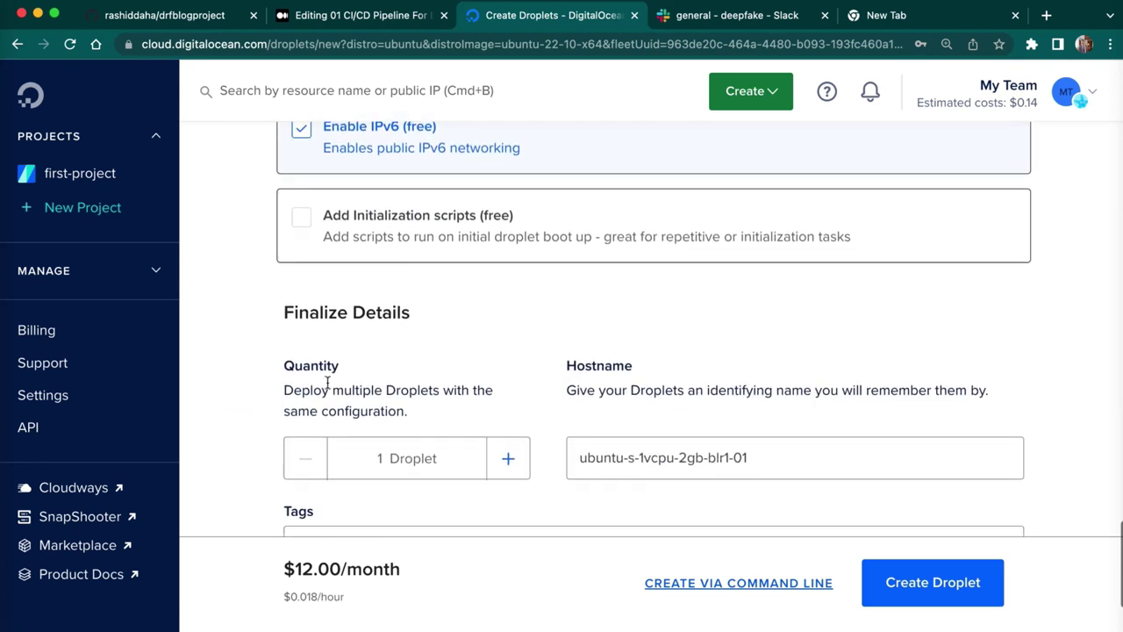
scroll(327, 383, down, 3)
click(802, 317)
- Replace the default hostname with app-server and create the droplet
key(super+a)
key(BackSpace)
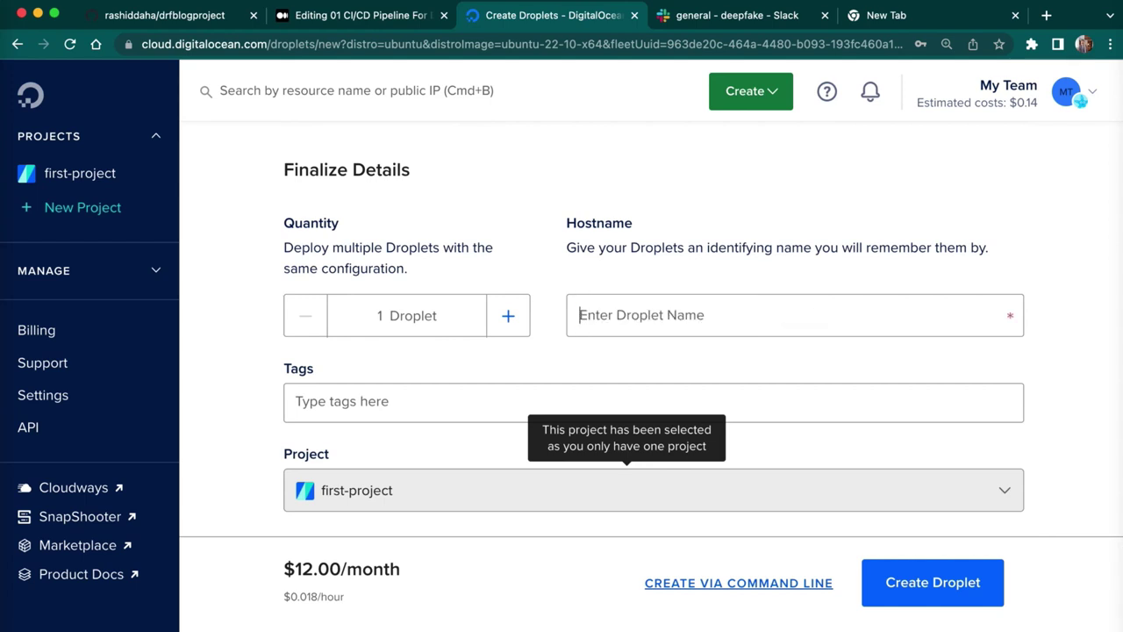
text(app-)
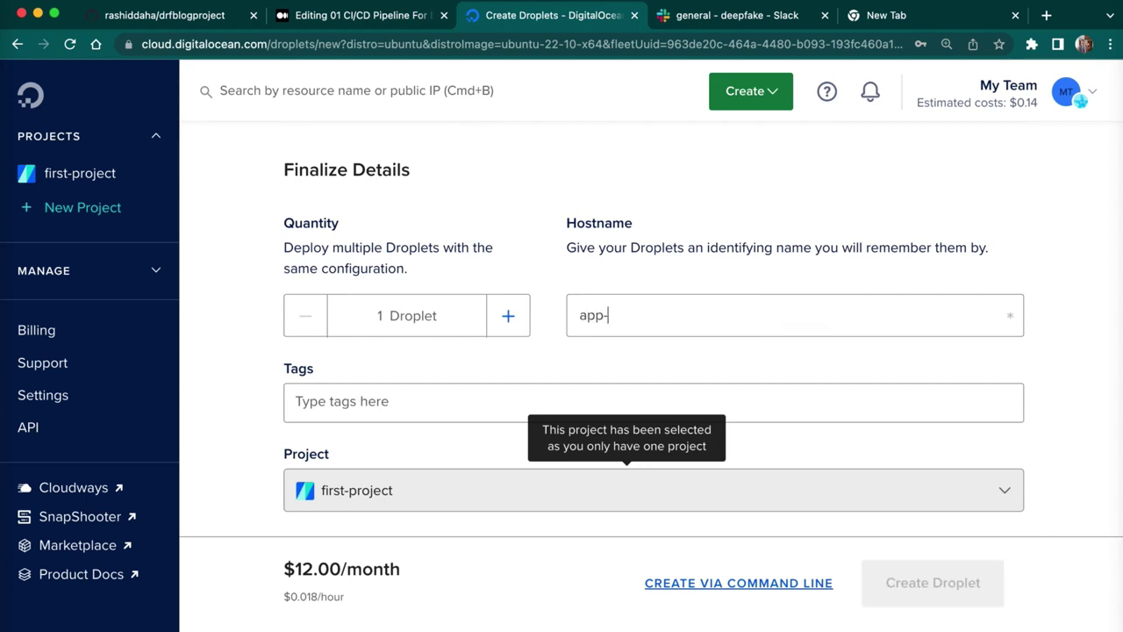
text(srve)
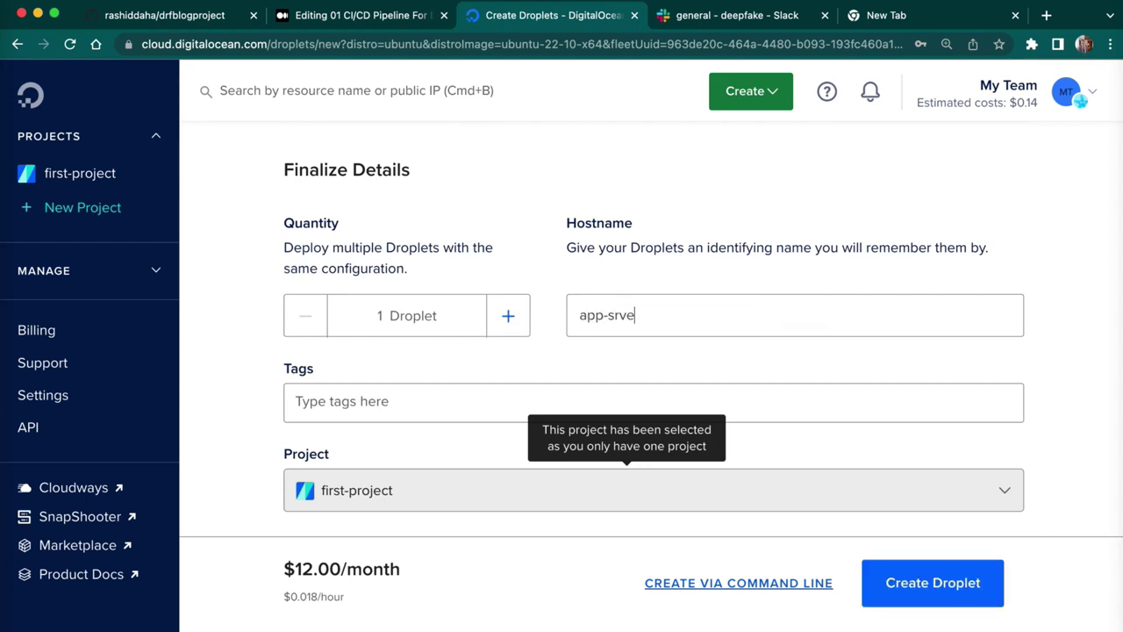
key(BackSpace)
key(BackSpace)
key(BackSpace)
text(erver)
click(947, 593)
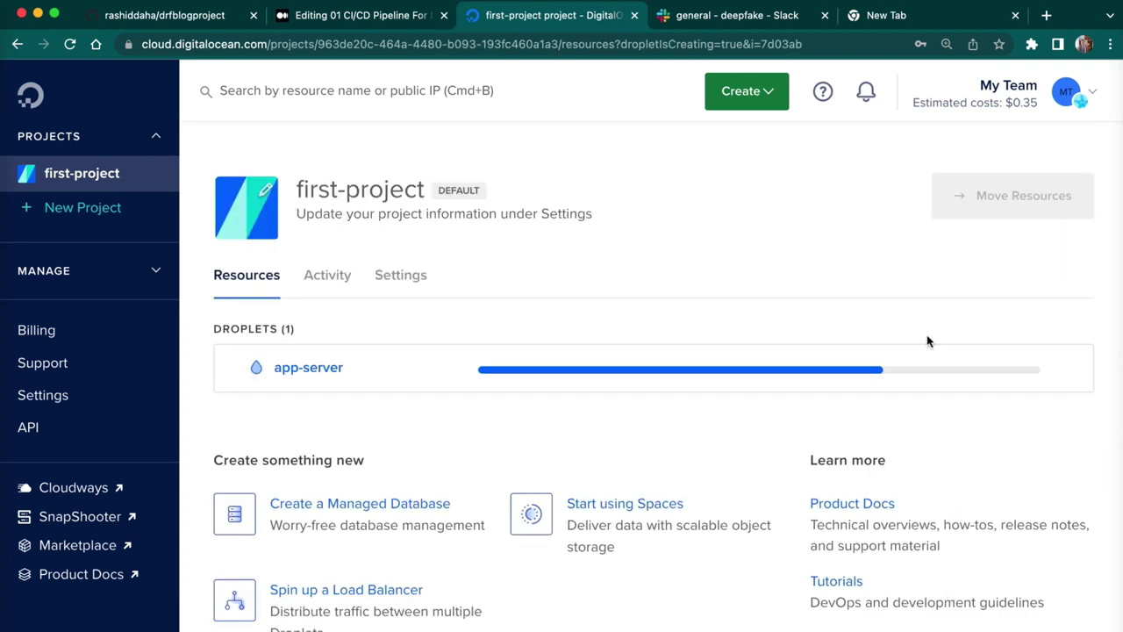
- Copy the app-server droplet's IPv4 address 128.199.25.122
click(310, 365)
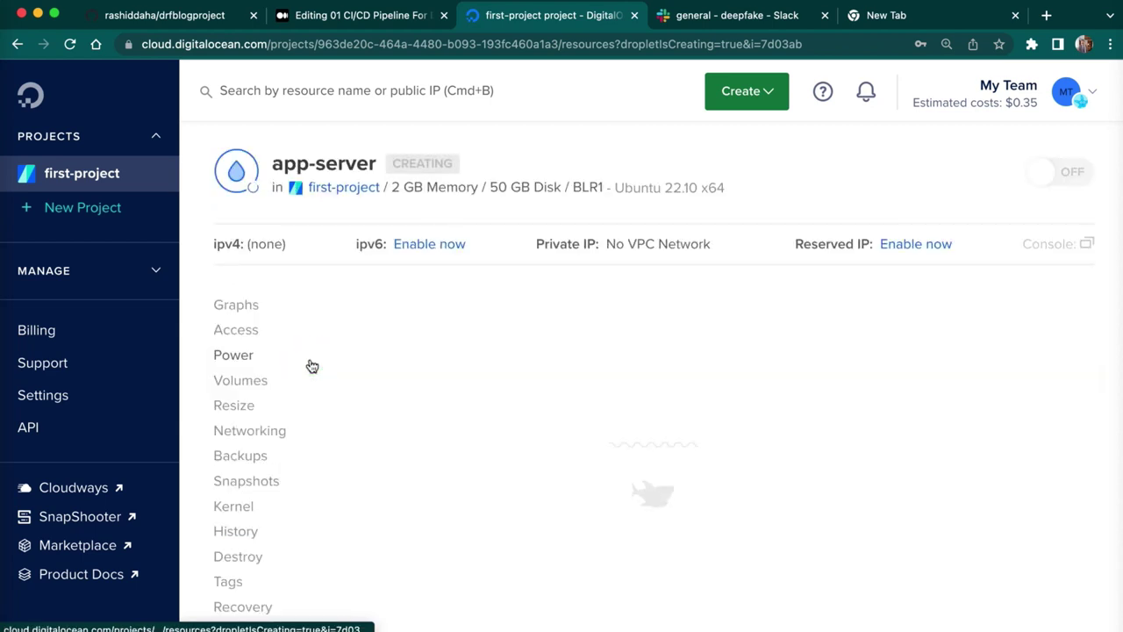
mouse_move(238, 272)
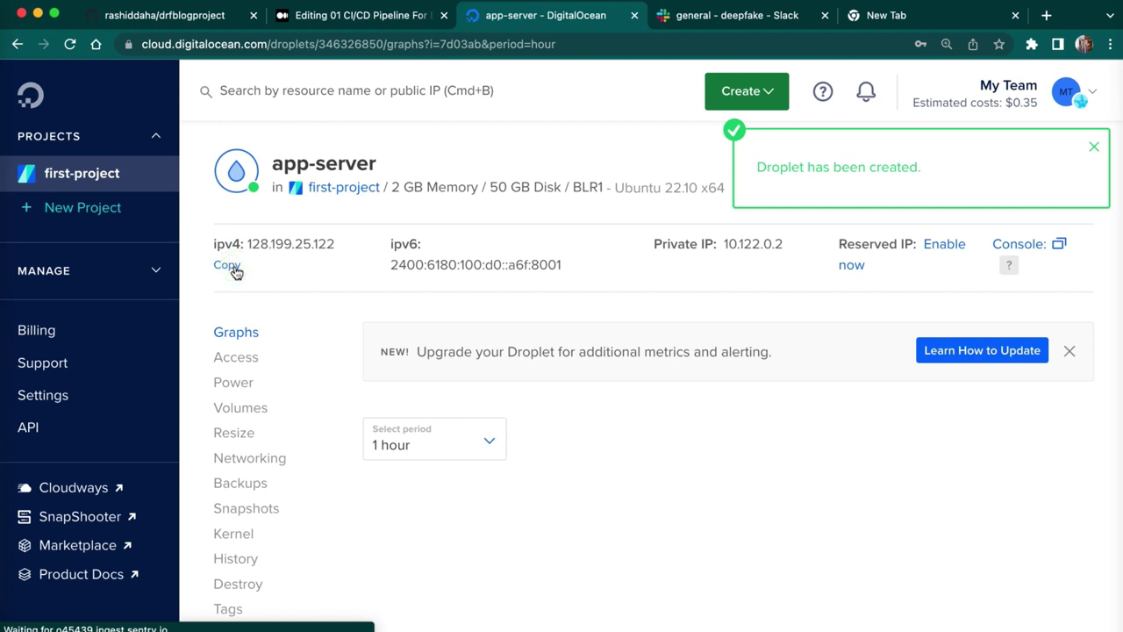
click(233, 270)
click(13, 436)
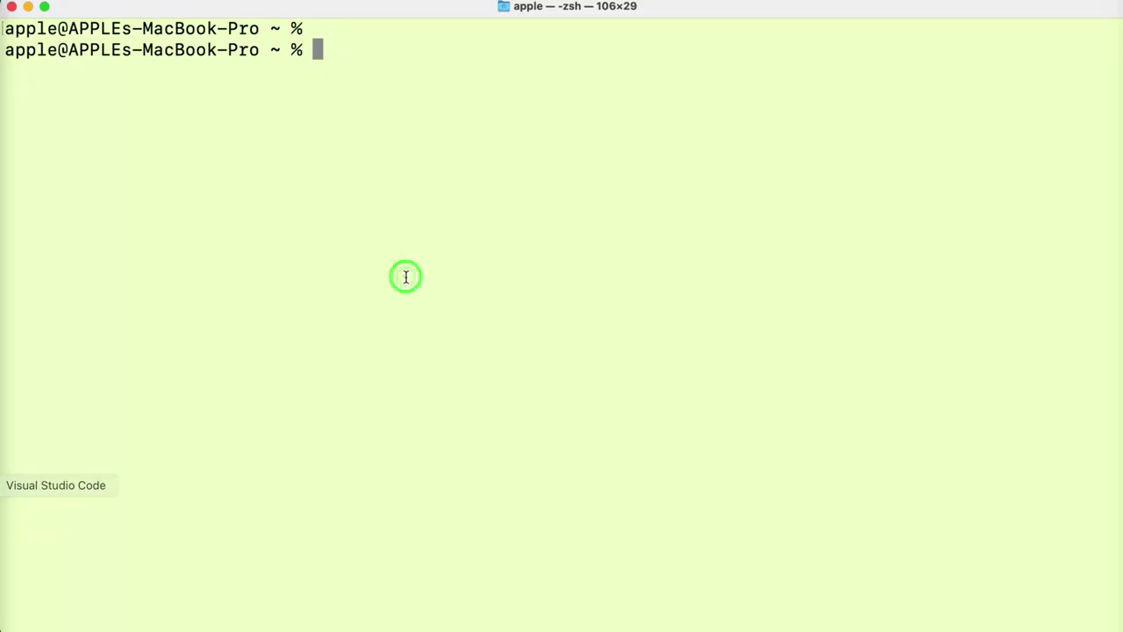
text(ssh )
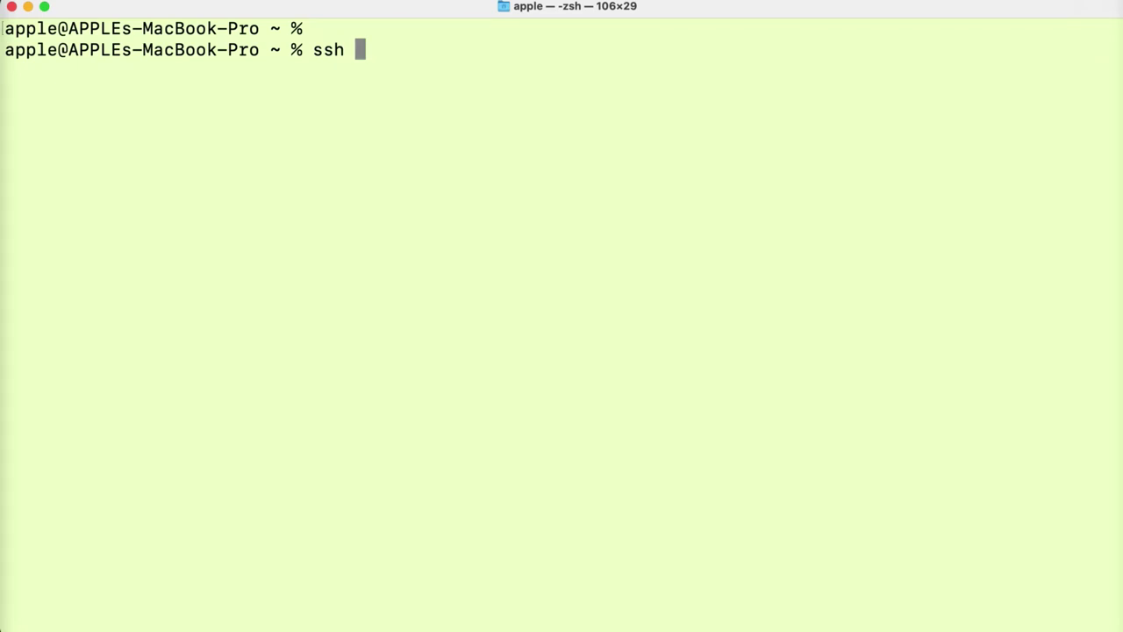
text(root)
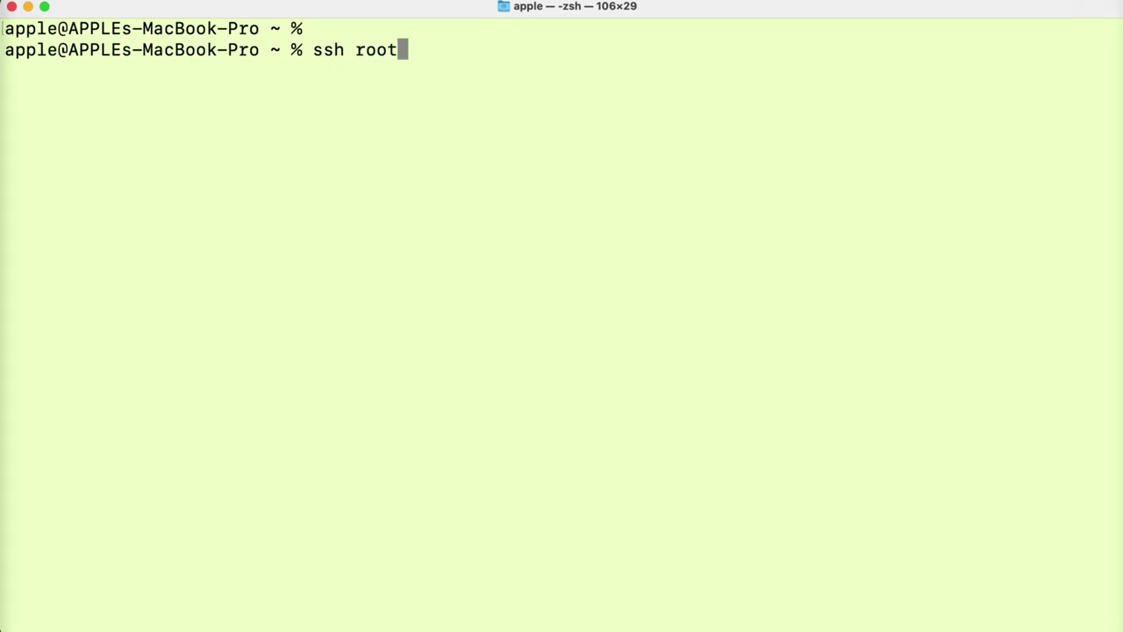
text(@)
key(super+v)
key(Return)
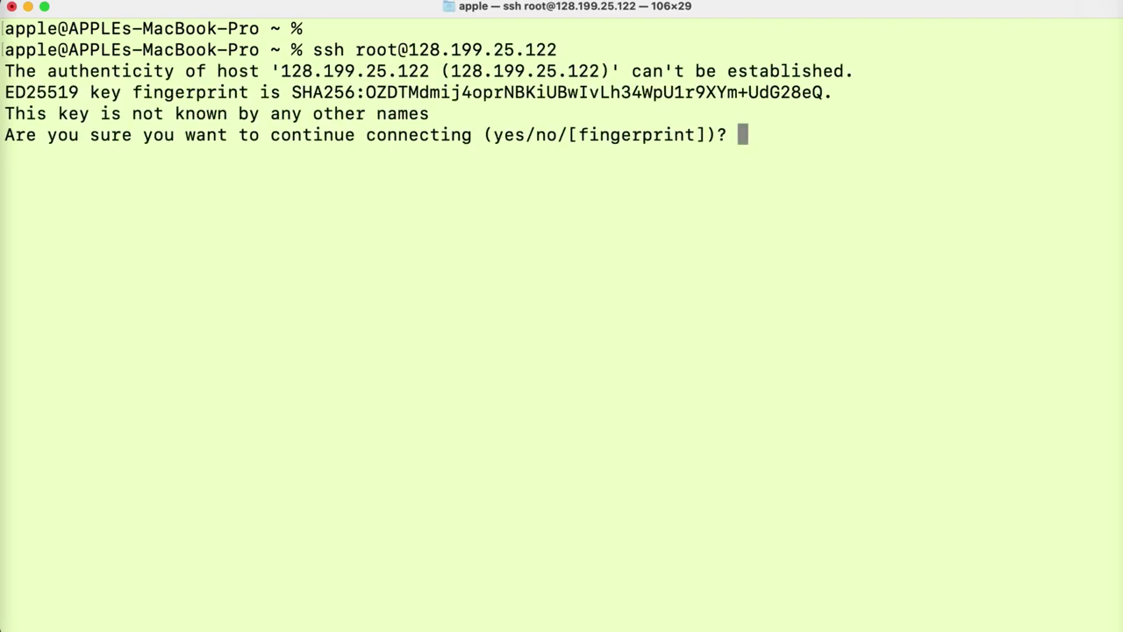
text(yes)
key(Return)
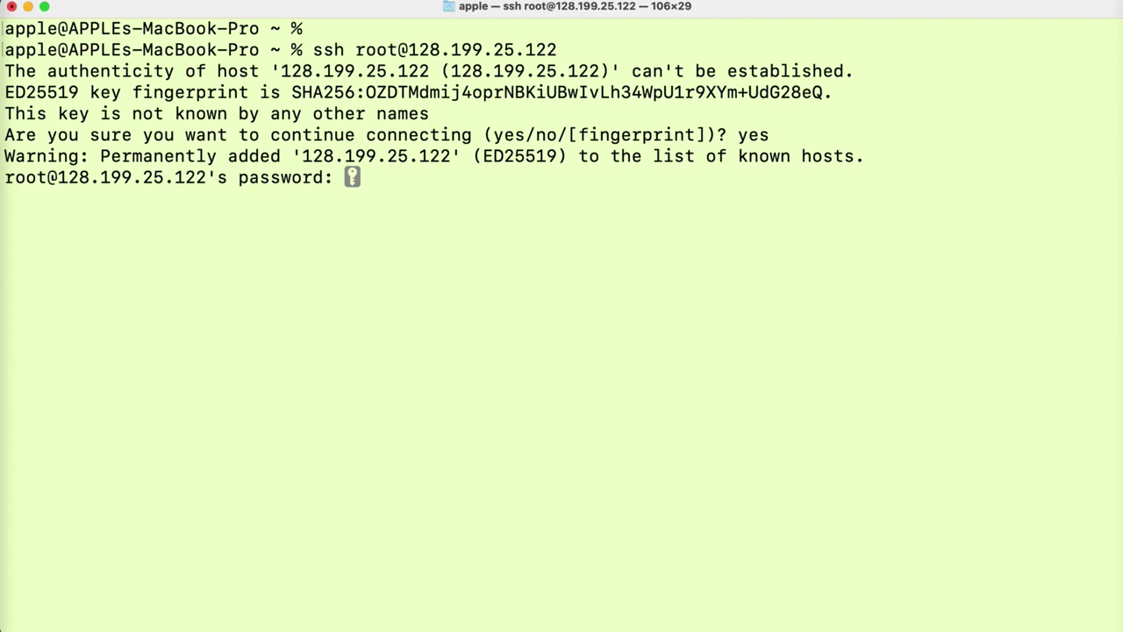
key(Return)
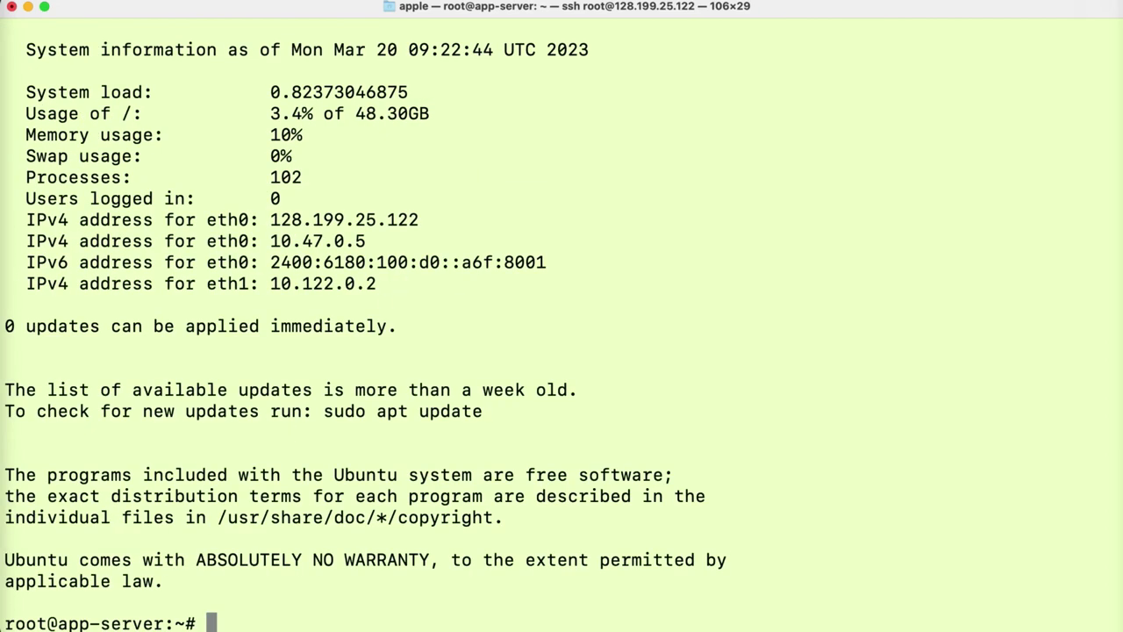
text(clear)
key(Return)
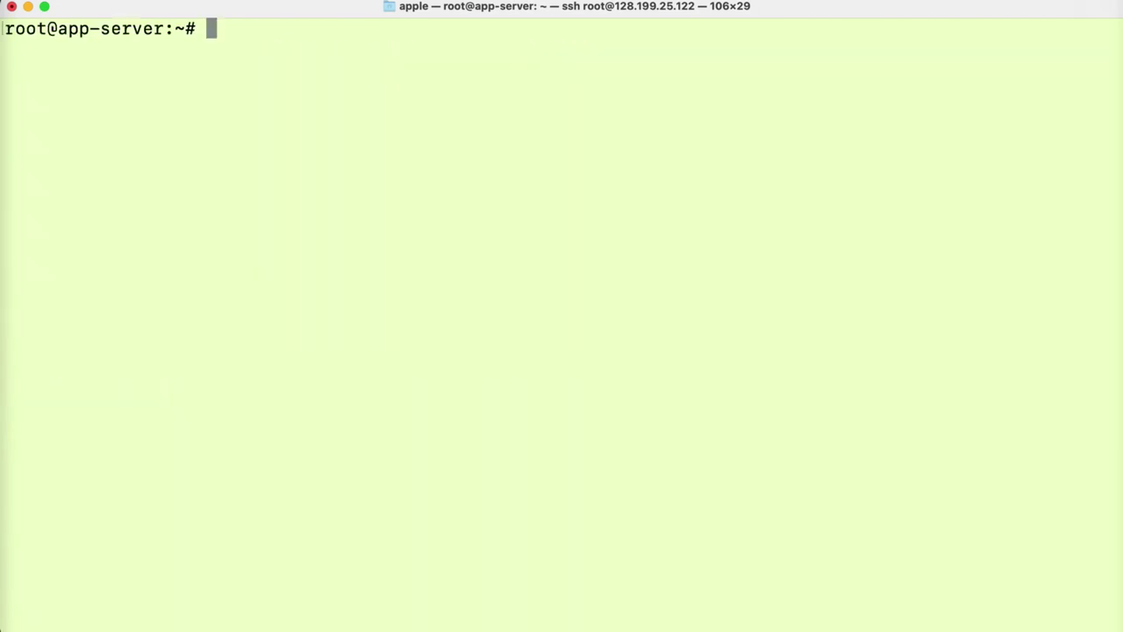
- Refresh the server's package lists with sudo apt-get update
key(Return)
key(Return)
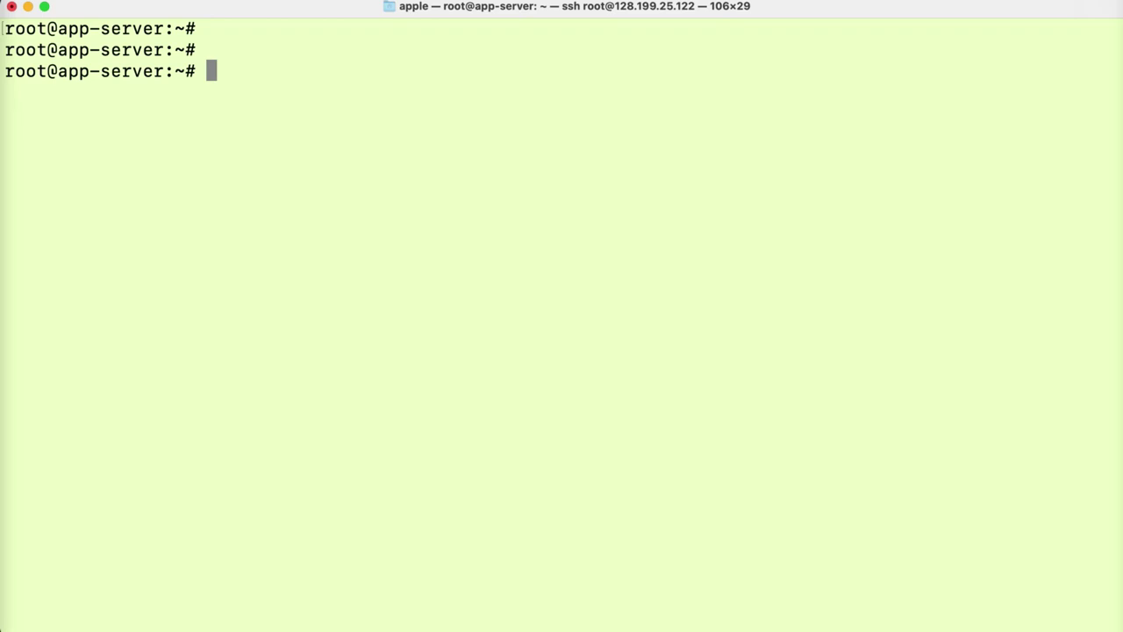
text(sudo )
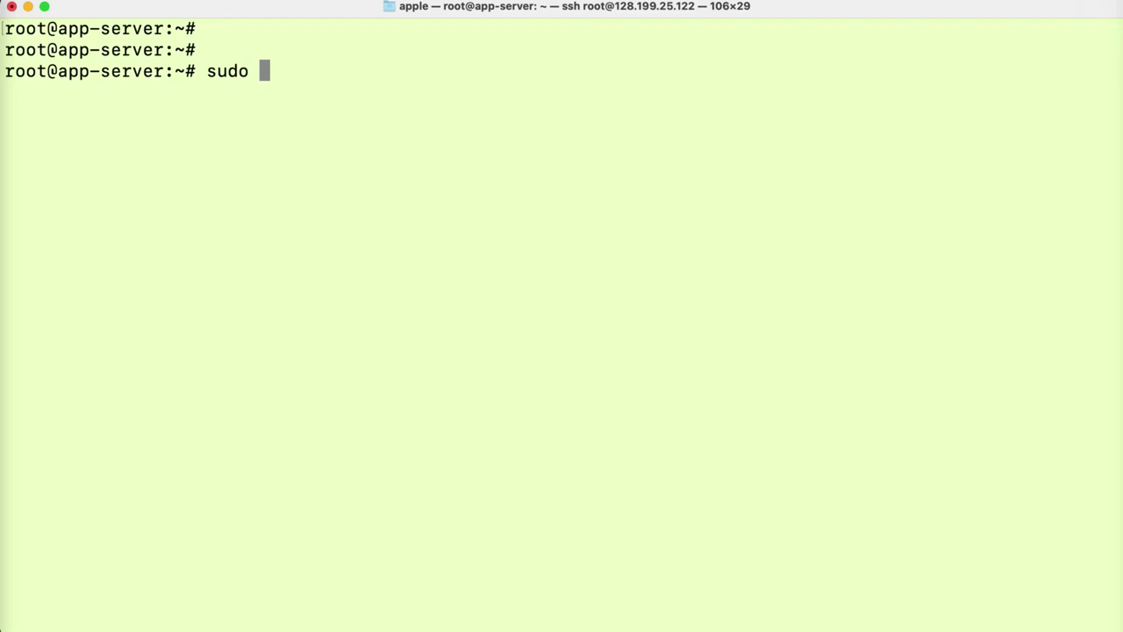
text(apt)
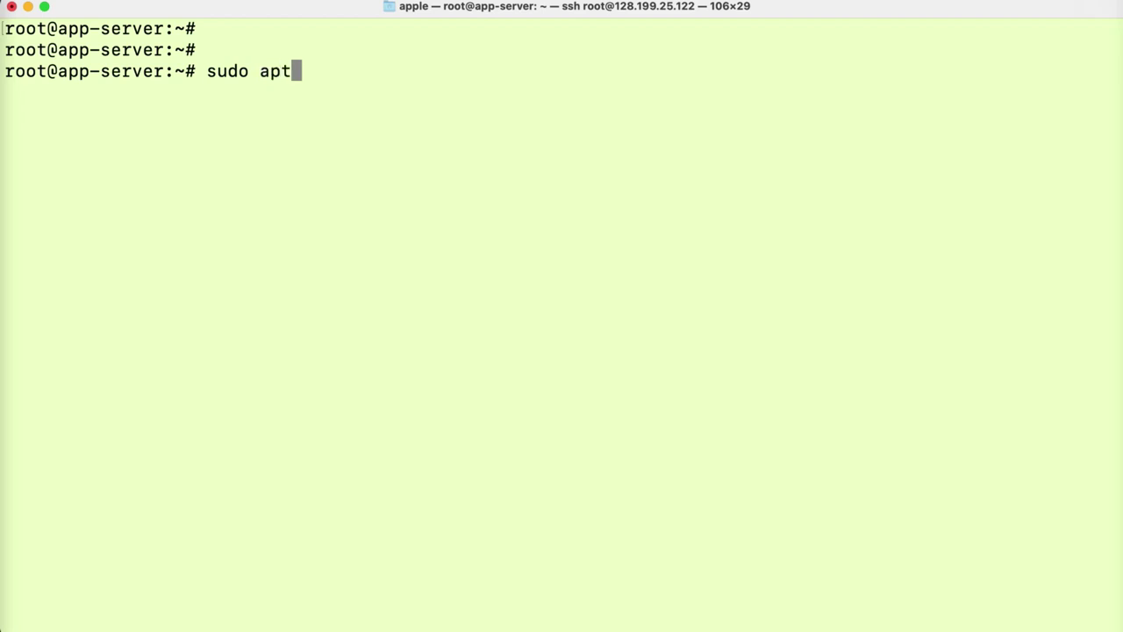
text(-get)
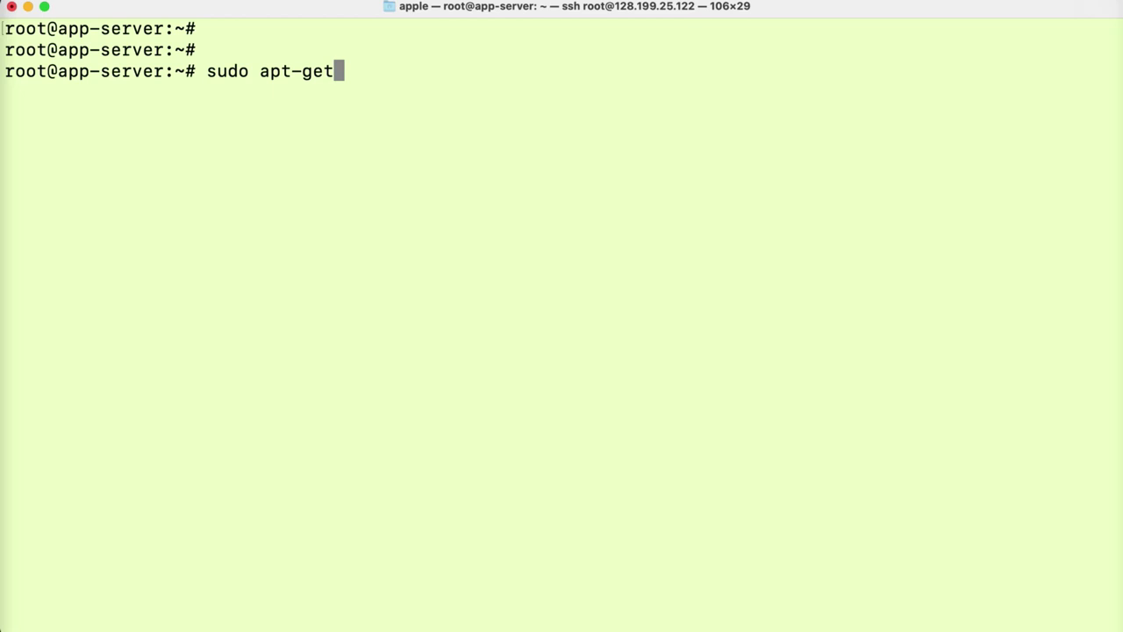
text( update)
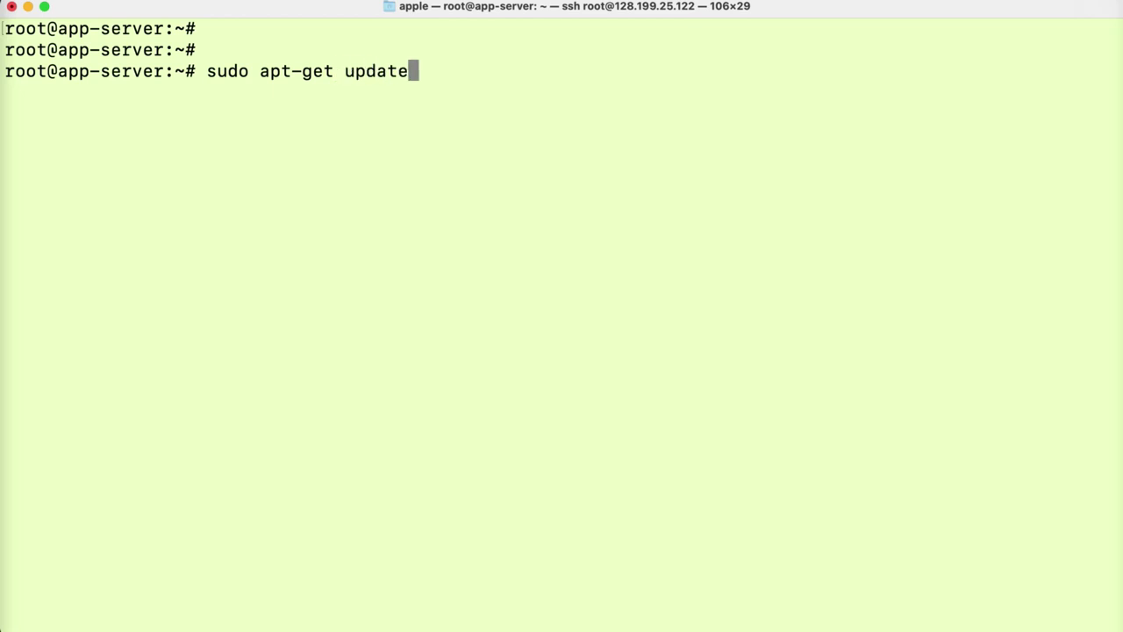
key(Return)
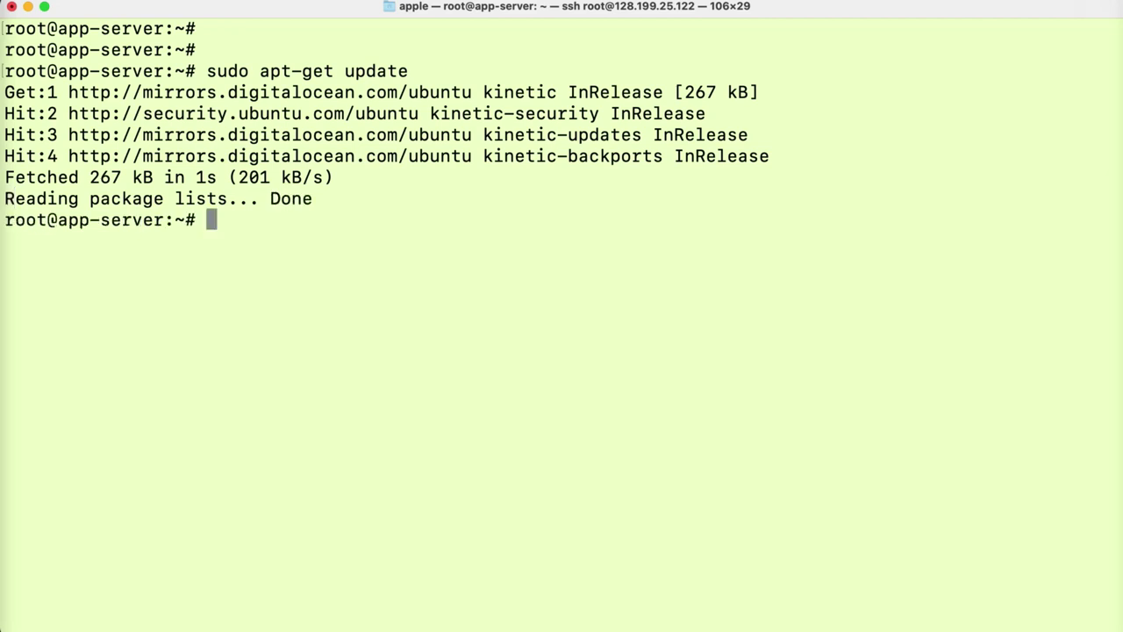
- Install Nginx with sudo apt install -y nginx, confirm the packagekit.service restart, and clear the screen
text(sudo)
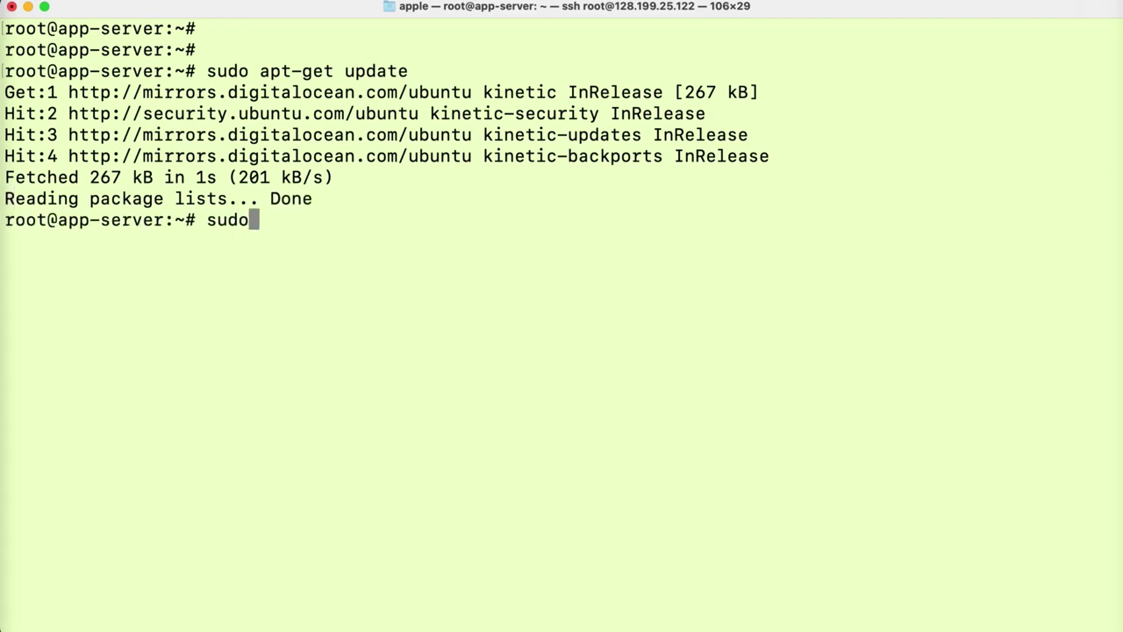
text( apt in)
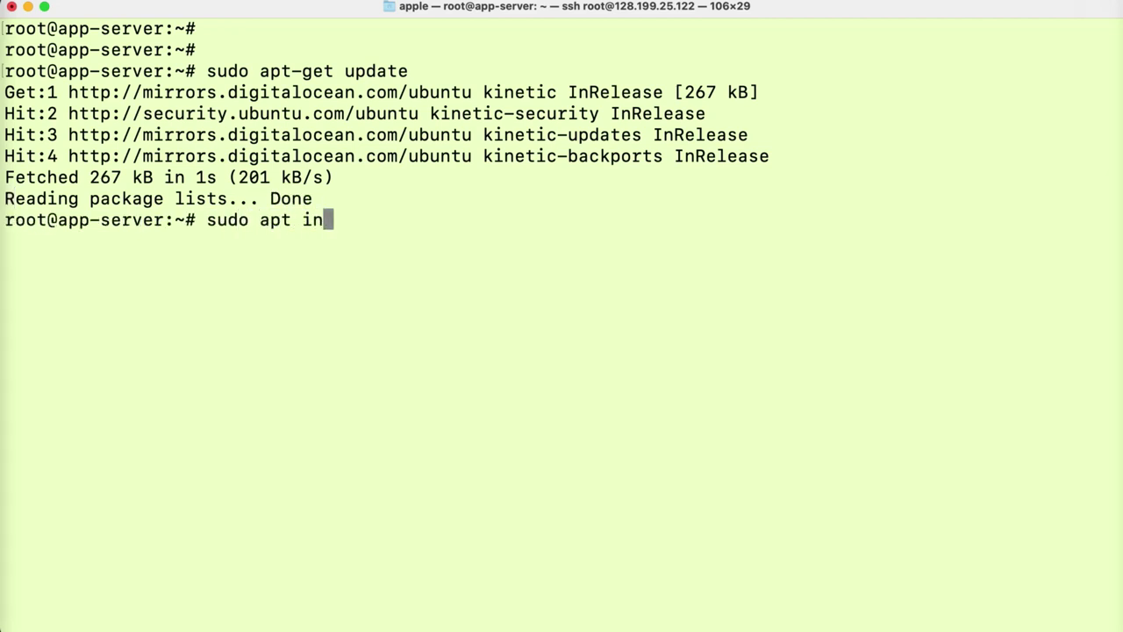
text(stall -y nginx)
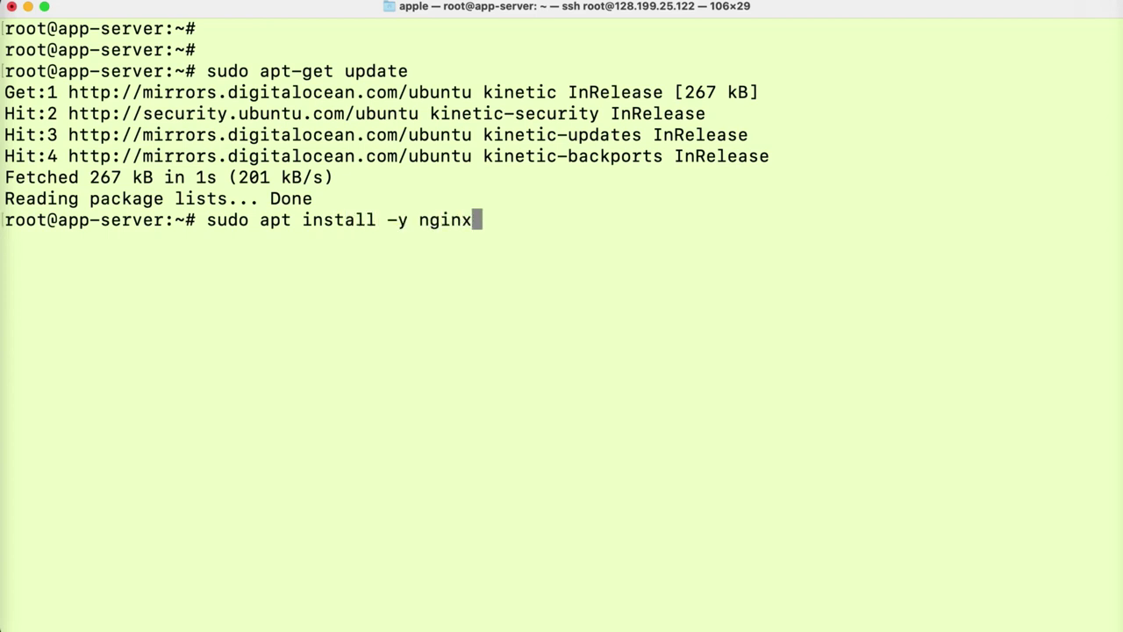
key(Return)
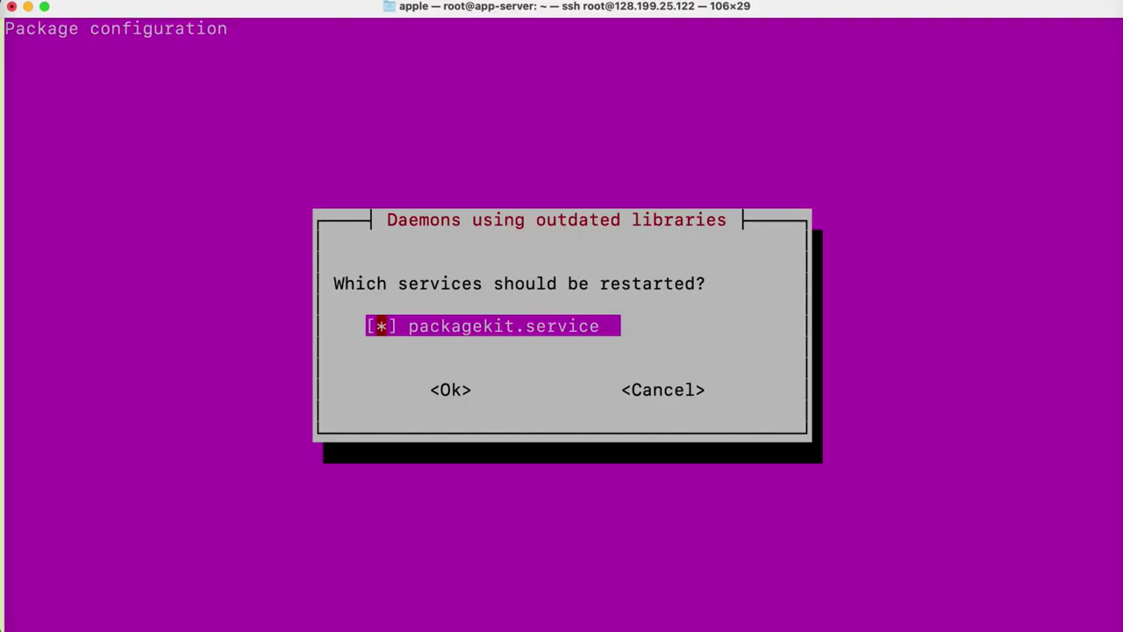
key(Return)
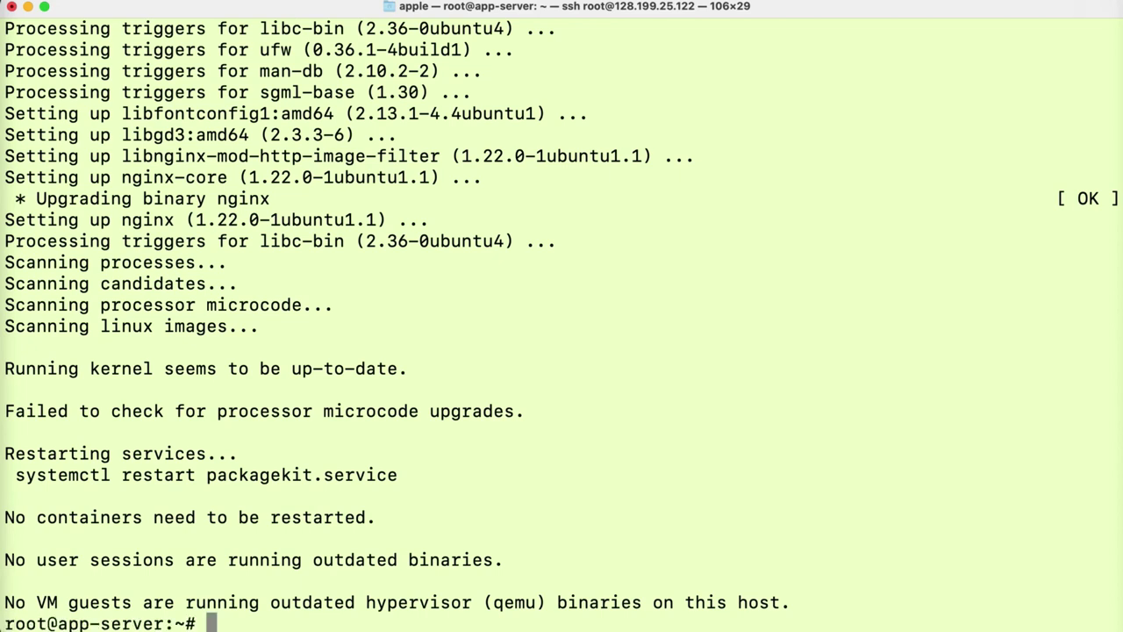
text(clear)
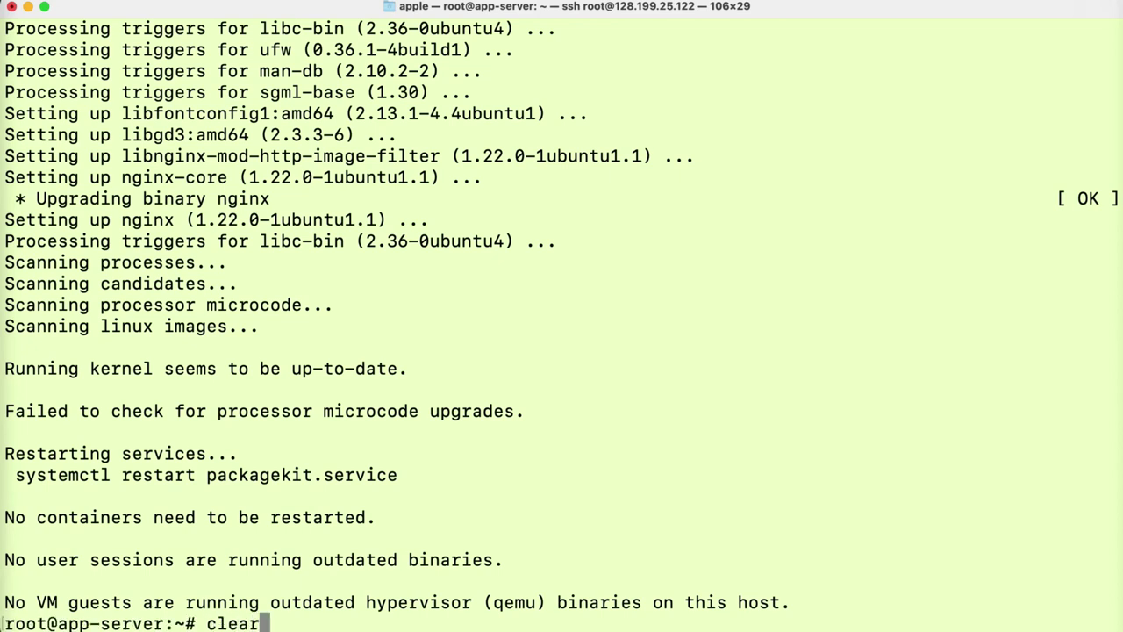
key(Return)
key(Return)
key(Return)
- Enter the command sudo apt install -y python3 python3-pip at the prompt
text(p)
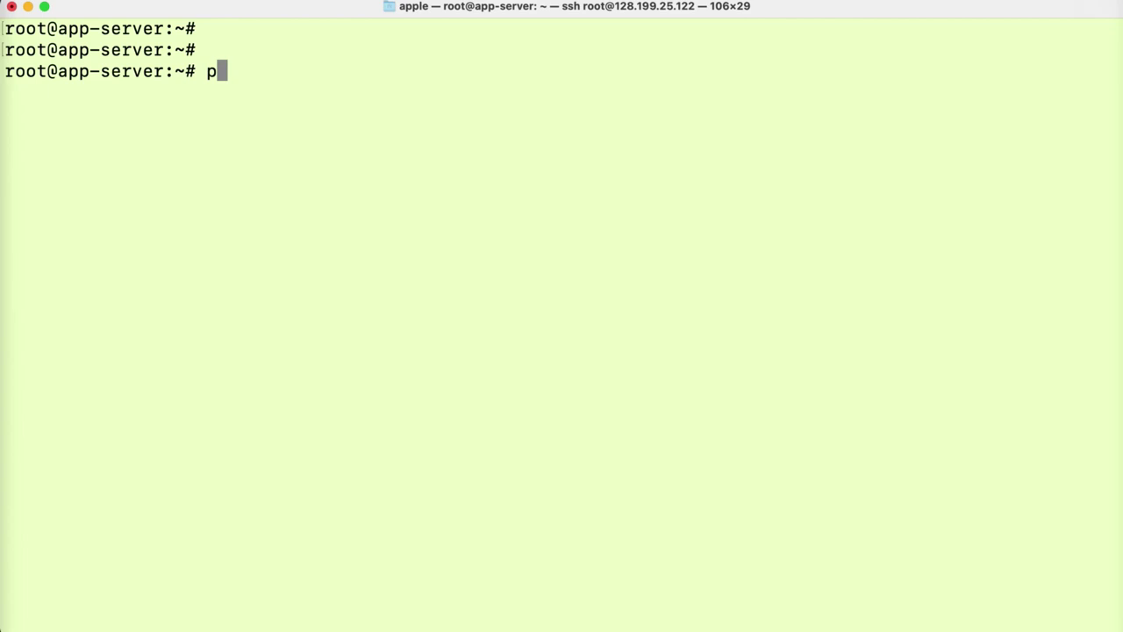
key(BackSpace)
text(sudo)
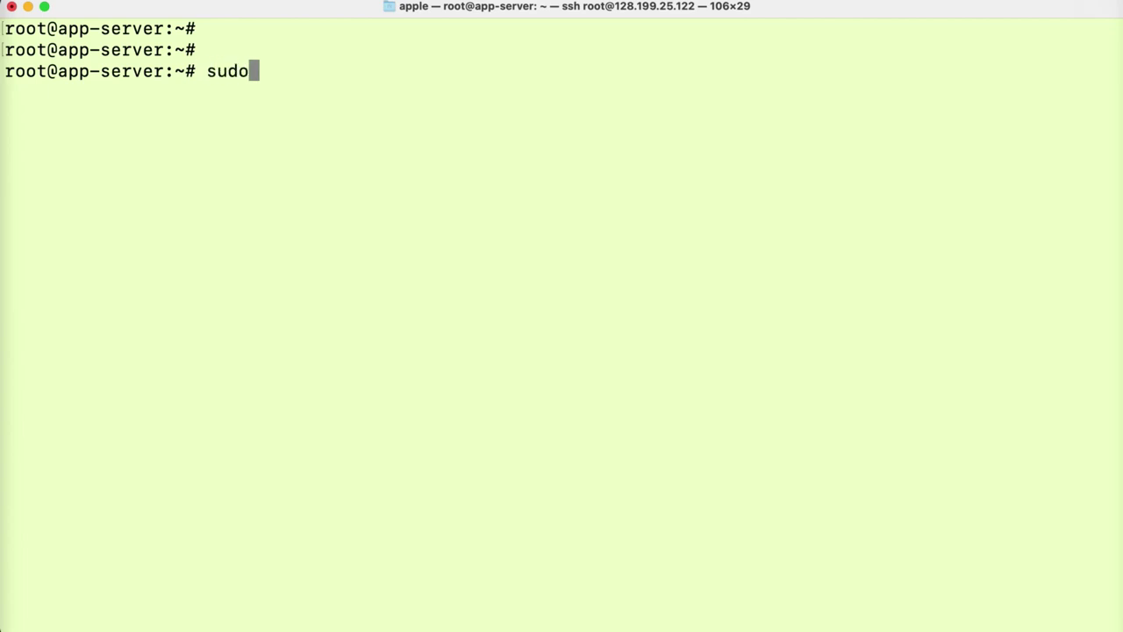
text( apt inst)
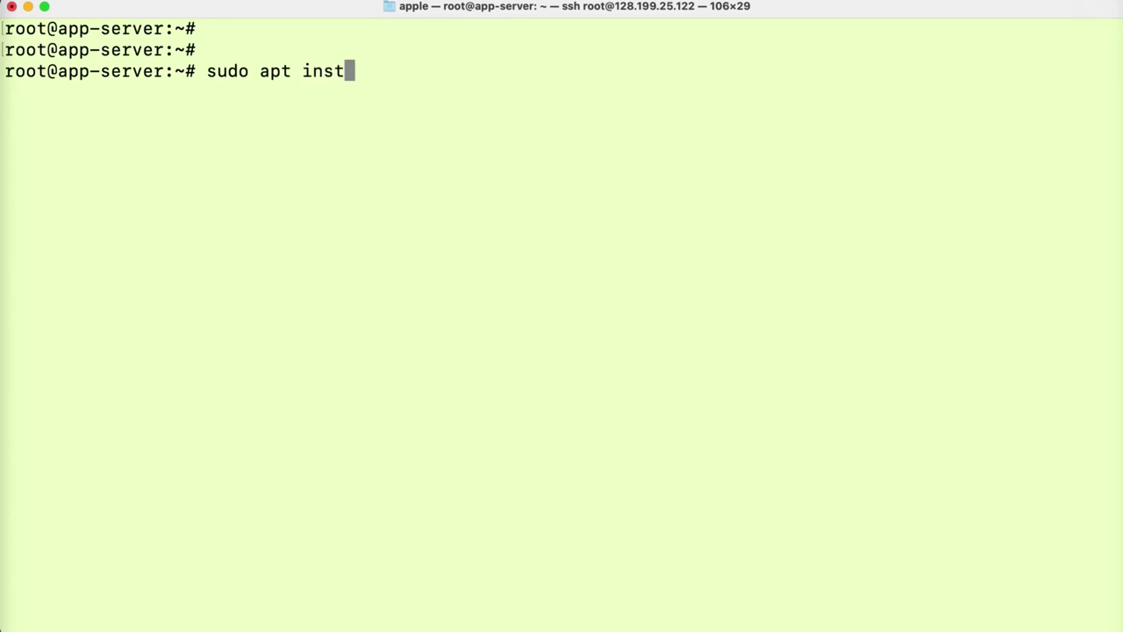
text(all -)
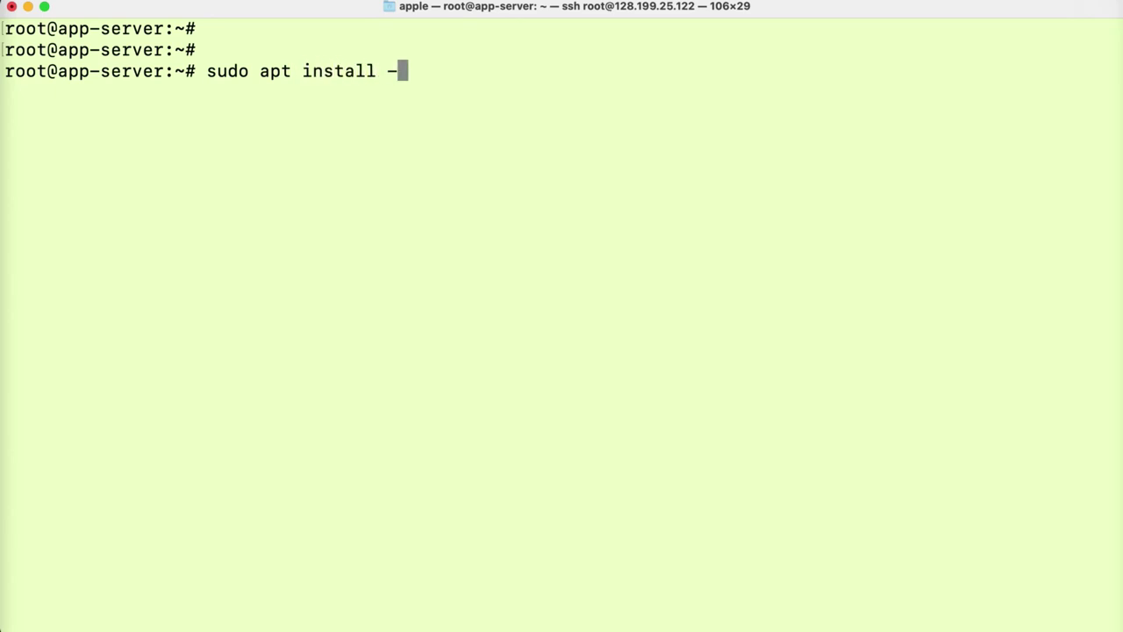
text(y pyth)
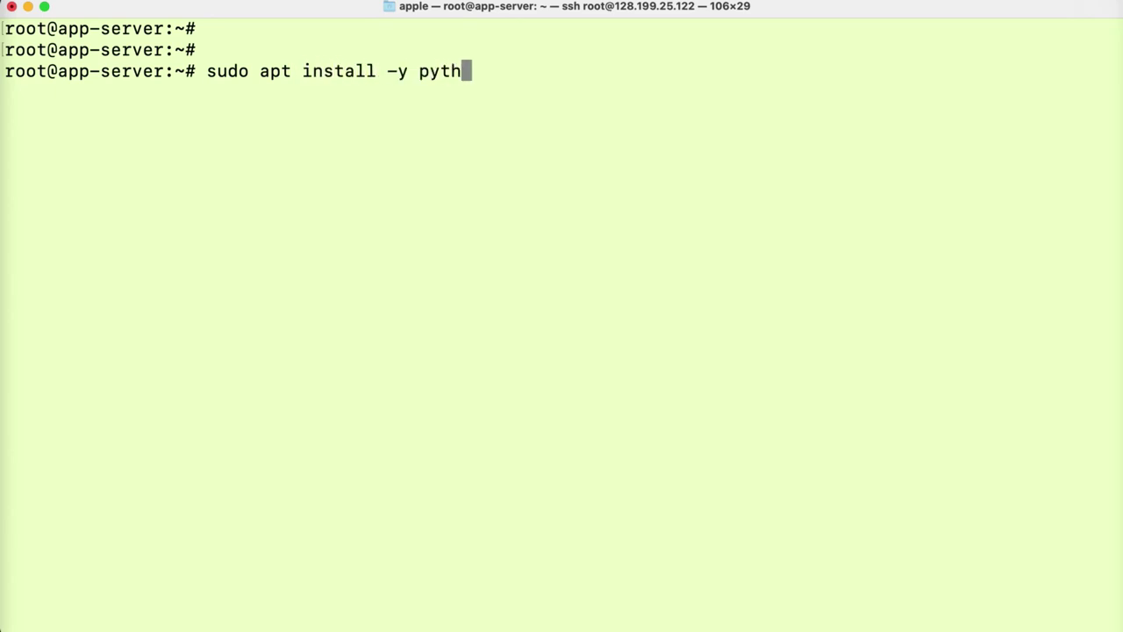
text(on3 py)
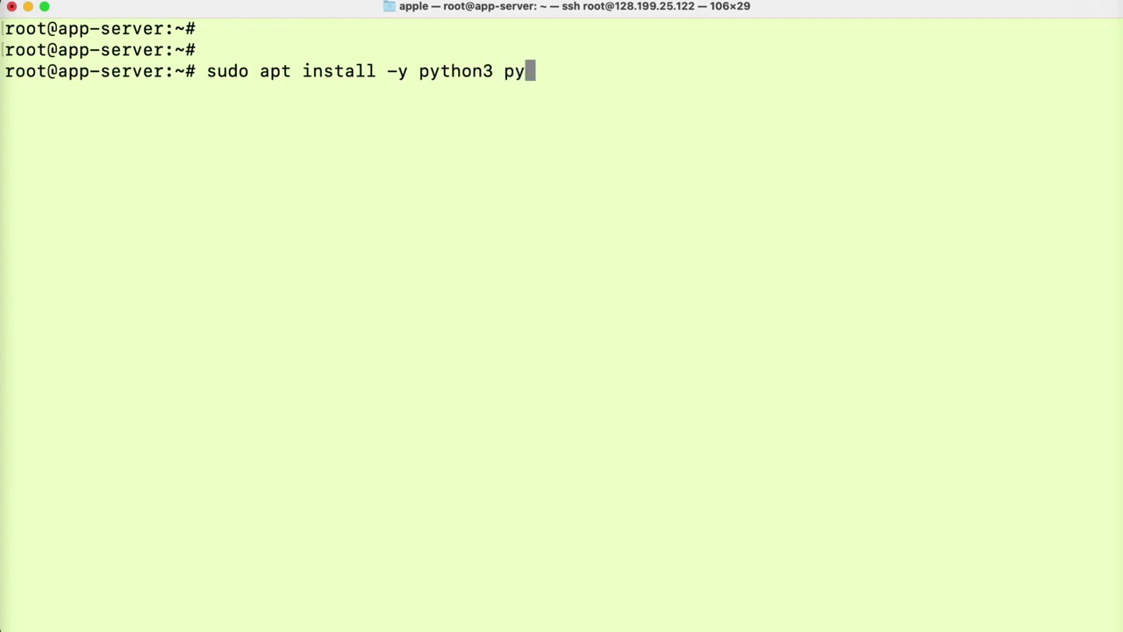
text(thon3-pip)
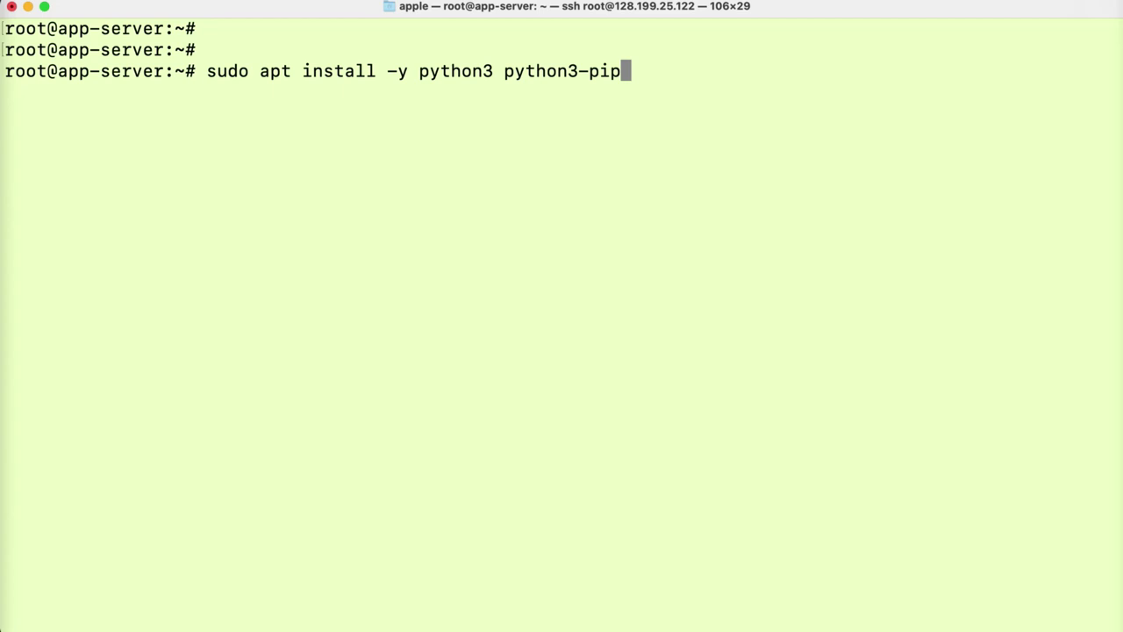
- Run the python3 and python3-pip install, accept restarting the checked services, and clear the screen
key(Return)
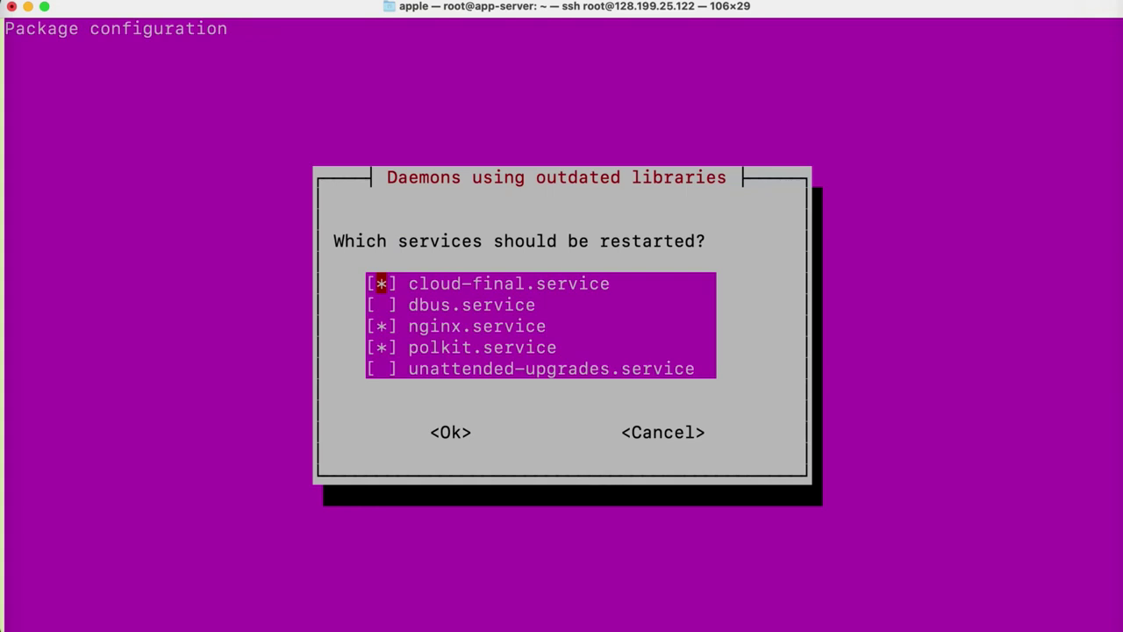
key(Return)
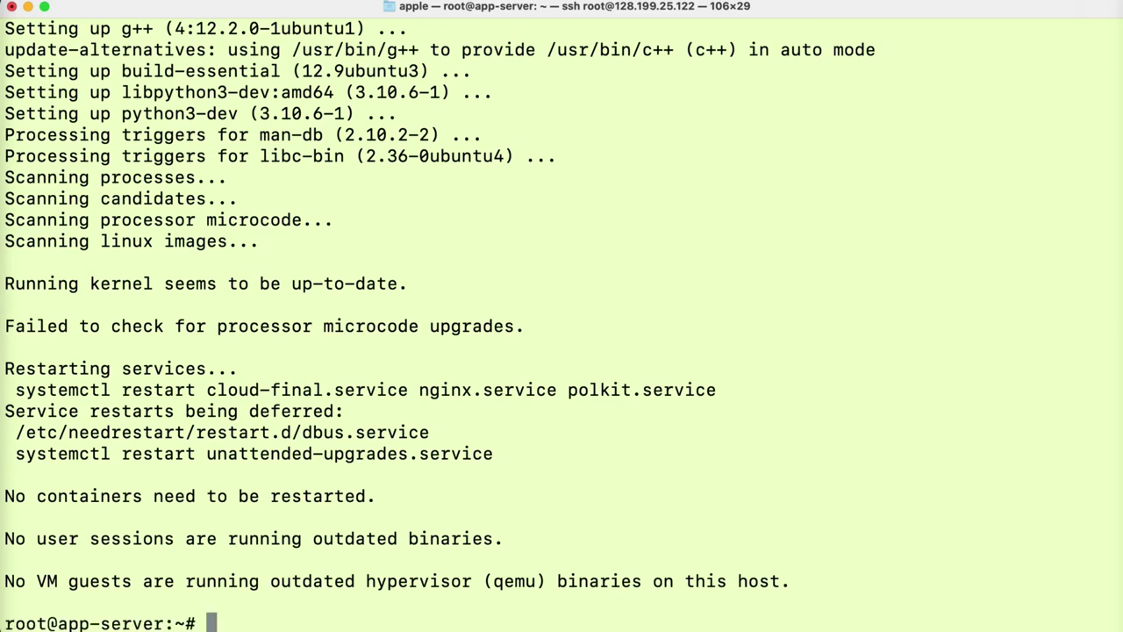
text(clear)
key(Return)
key(Return)
key(Return)
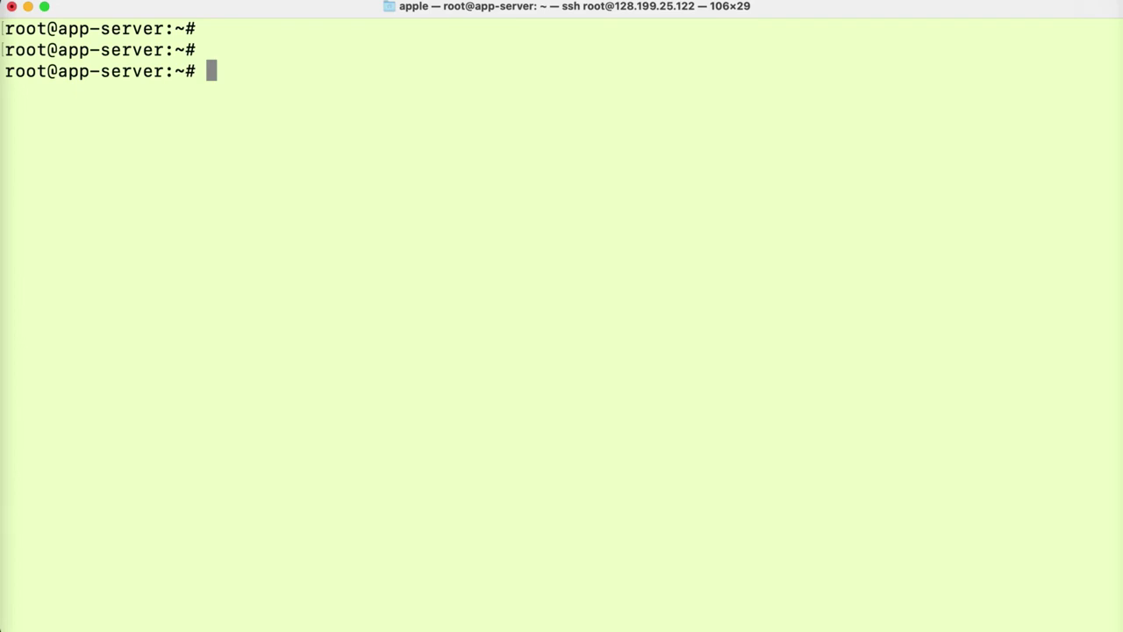
- Install virtualenv 20.21.0 with sudo pip3 install virtualenv
text(sudo pip)
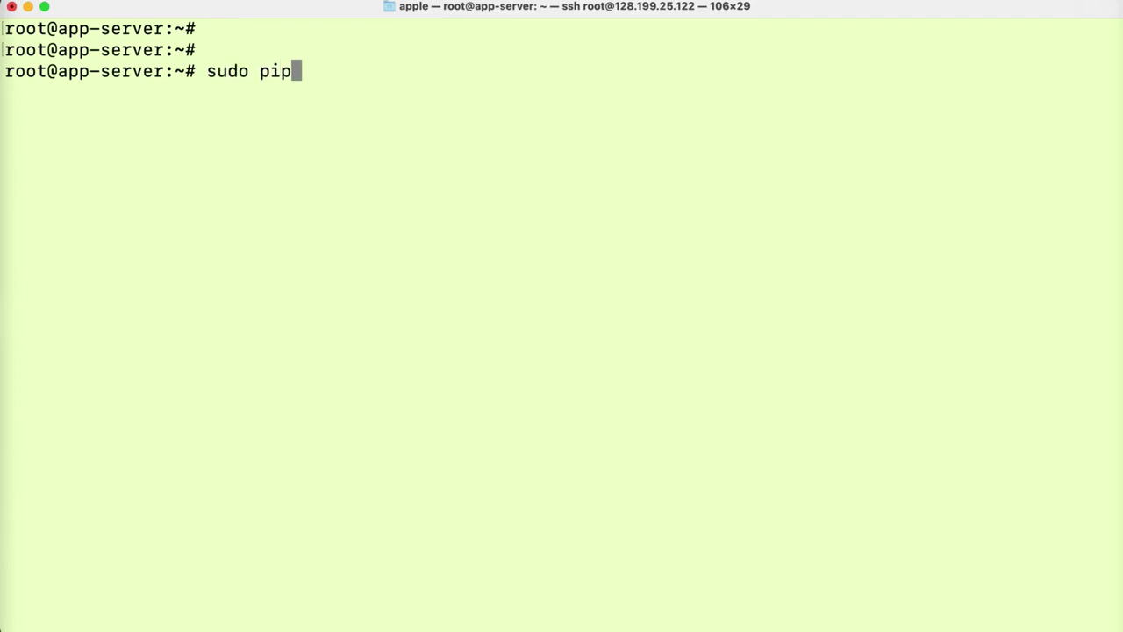
text(3 install )
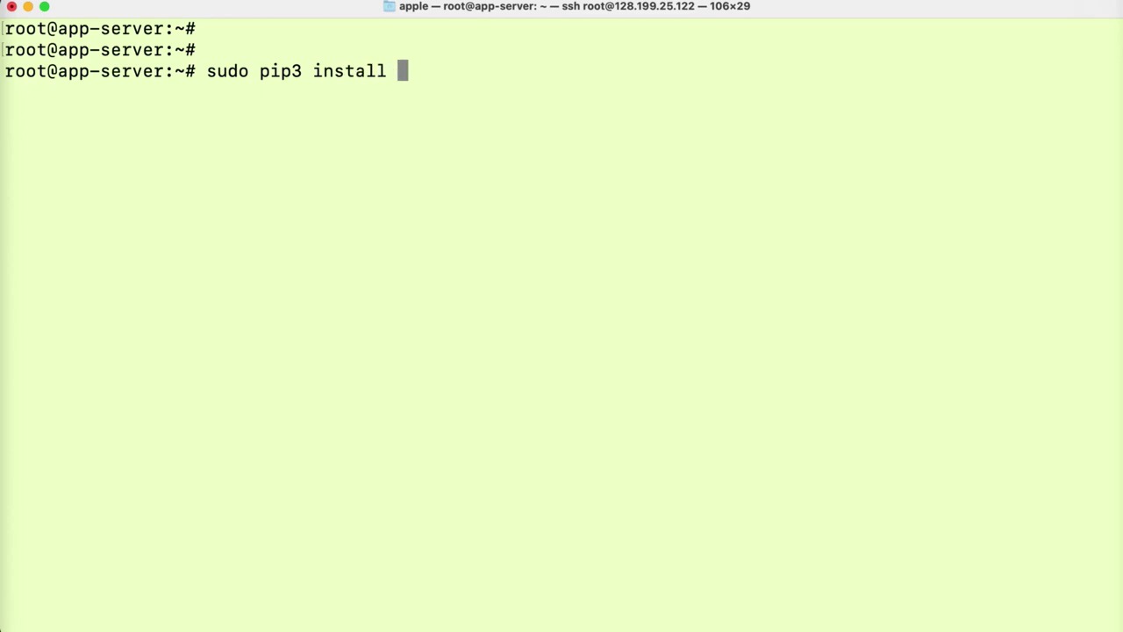
text(virtual)
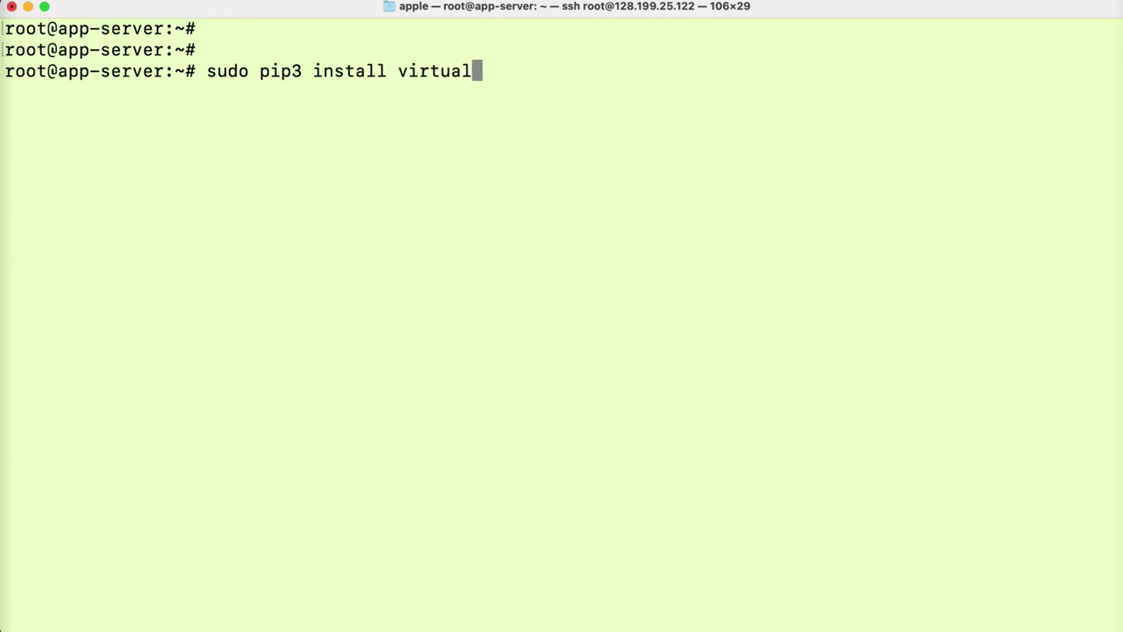
text(env)
key(Return)
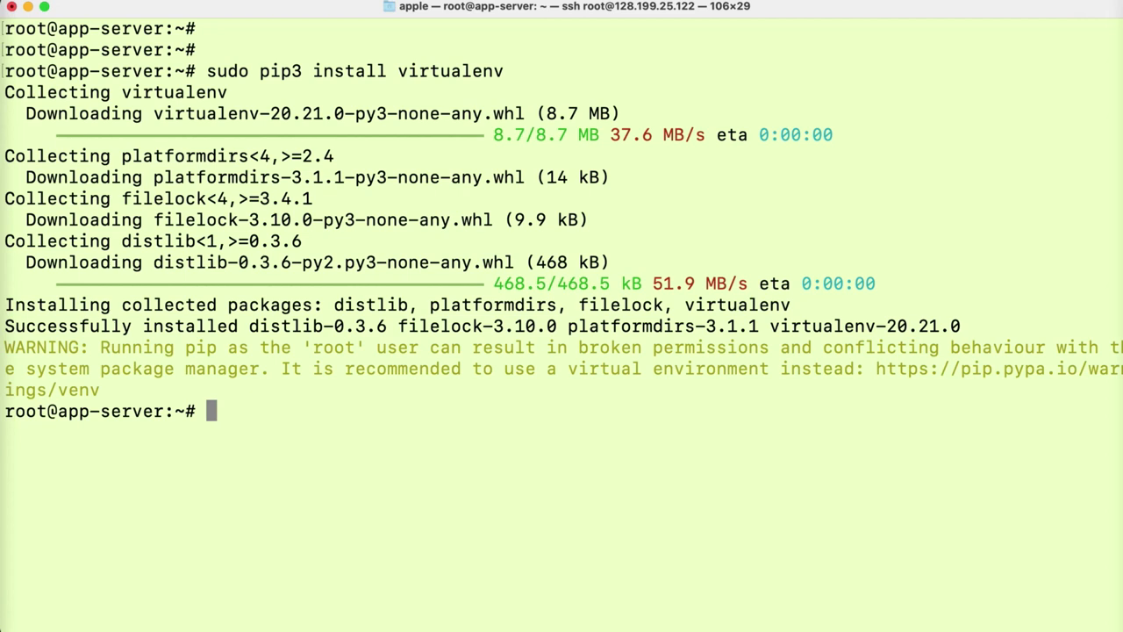
text(sudo)
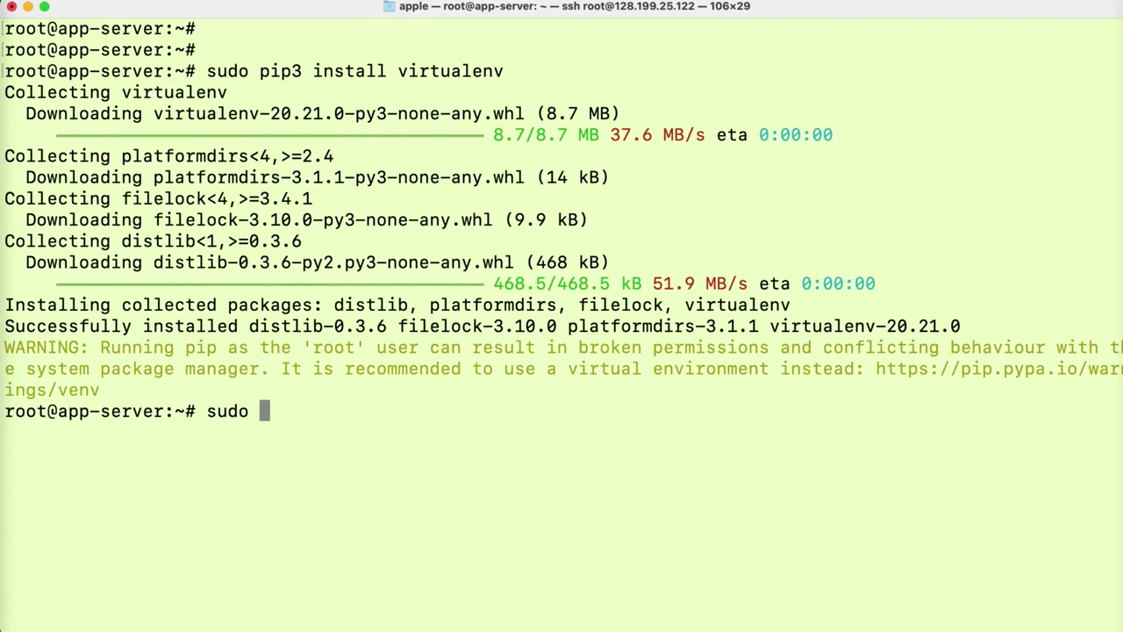
- Start Nginx with systemctl and enable it to launch at boot
text(system)
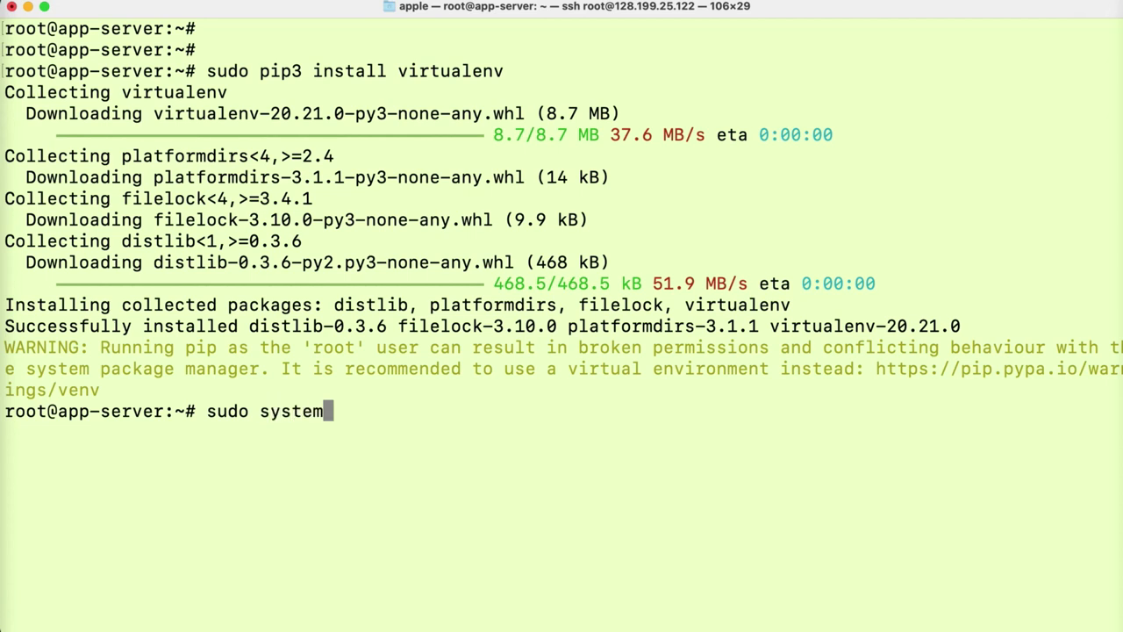
text(ctl start nginx)
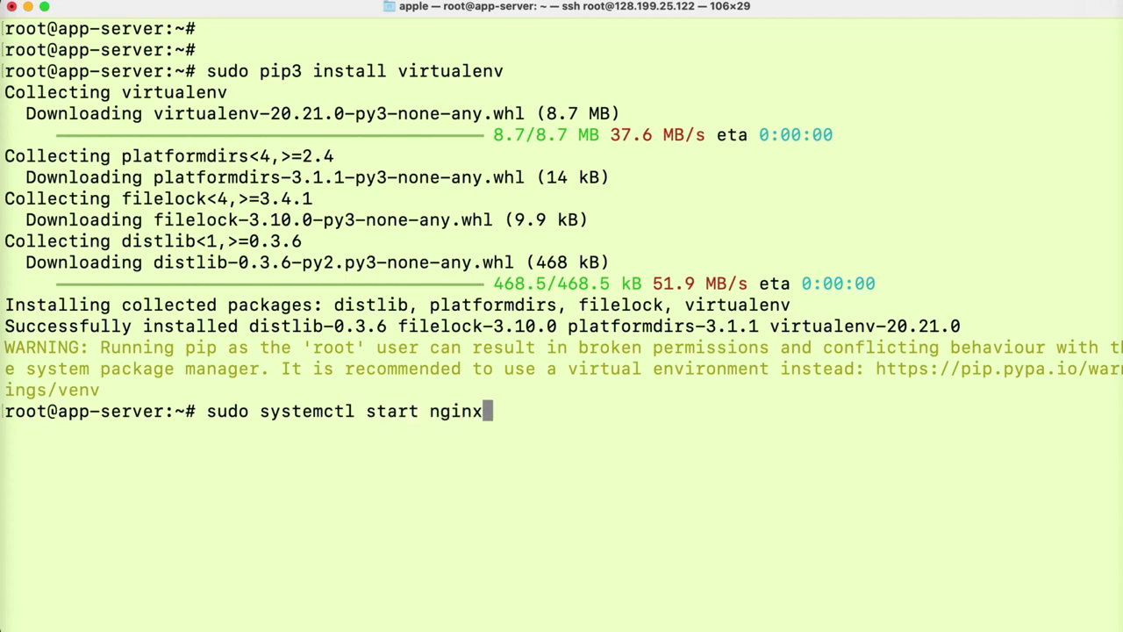
key(Return)
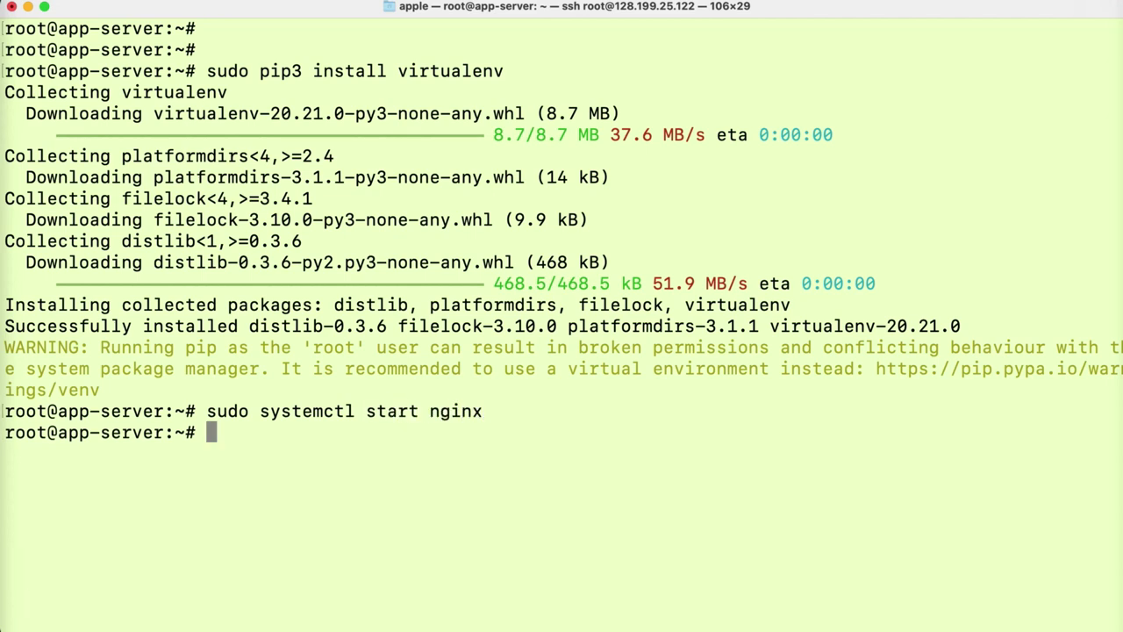
key(Up)
key(Left)
key(Left)
key(Left)
key(Left)
key(Left)
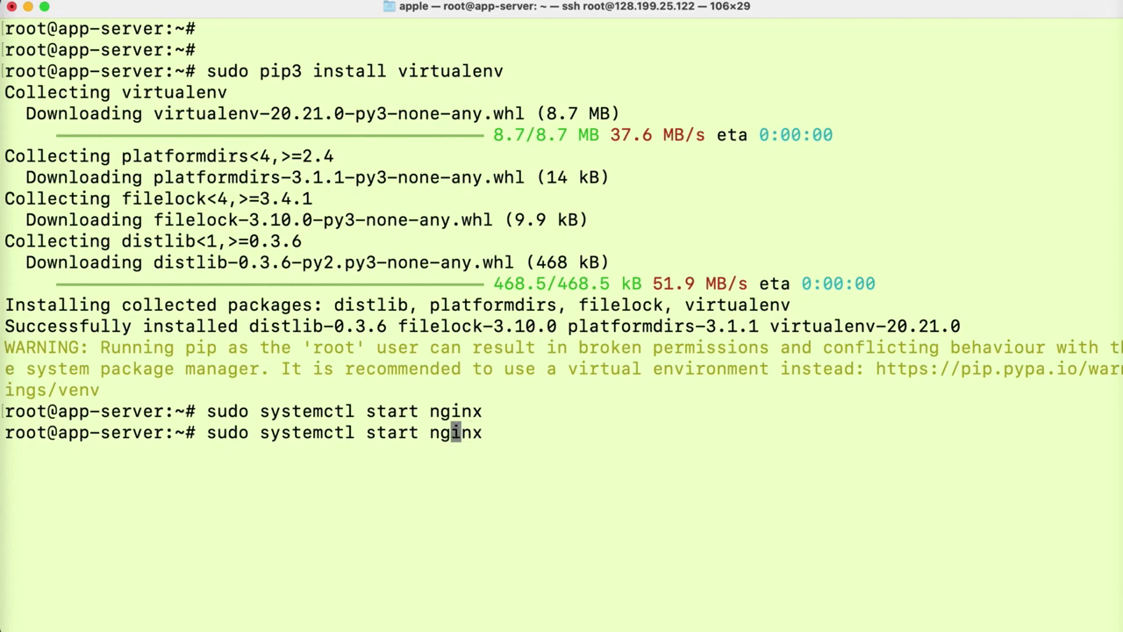
key(Left)
key(BackSpace)
key(BackSpace)
key(BackSpace)
key(BackSpace)
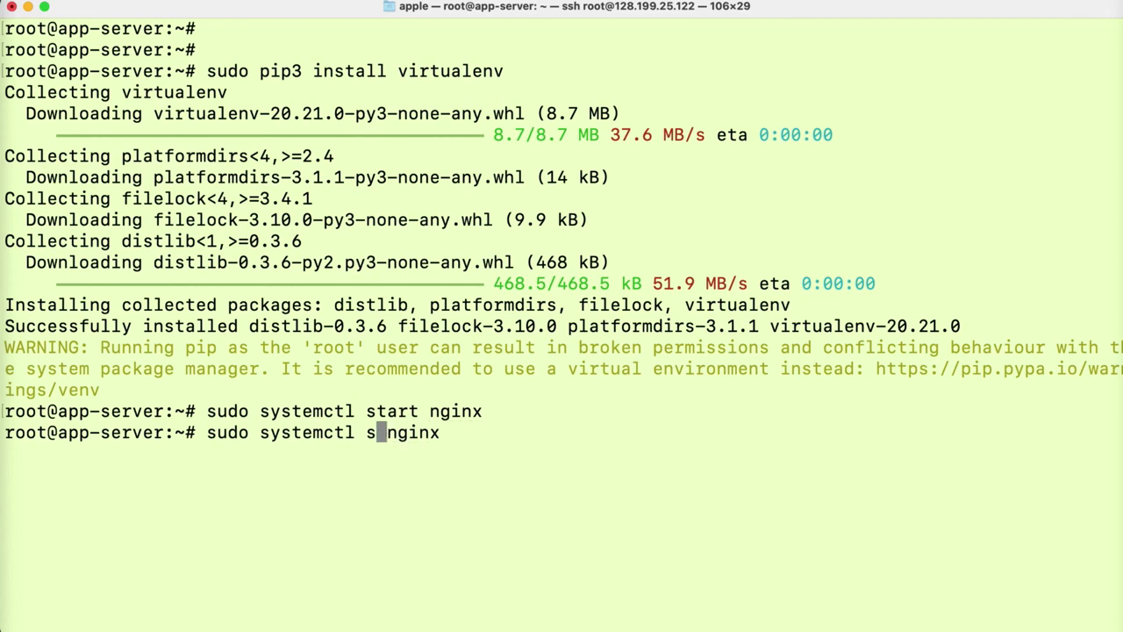
key(BackSpace)
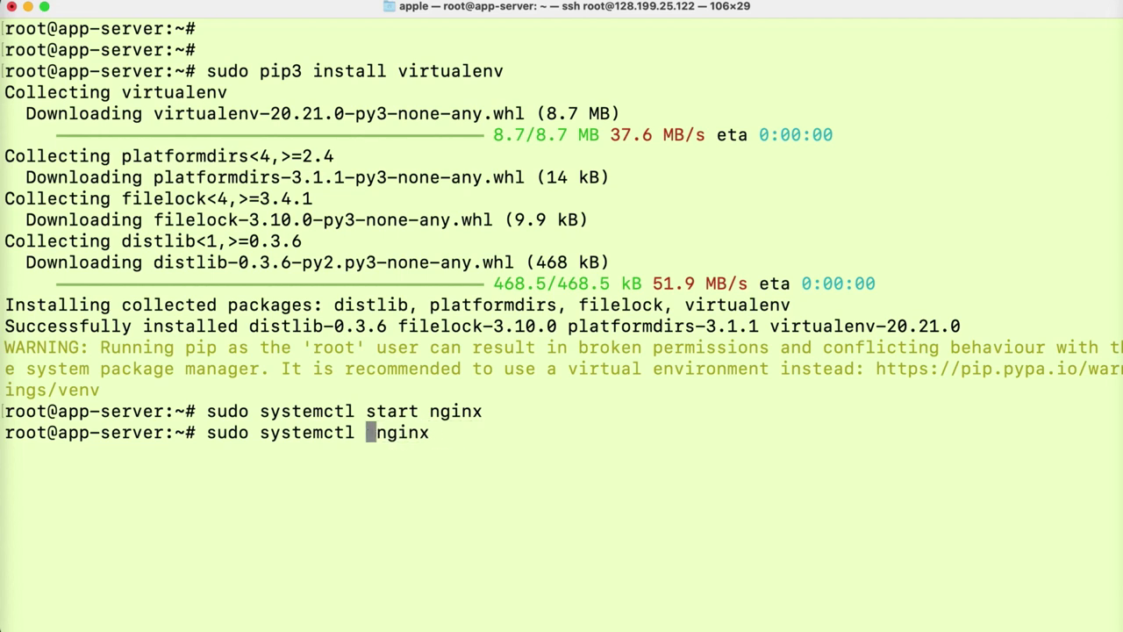
text(enable)
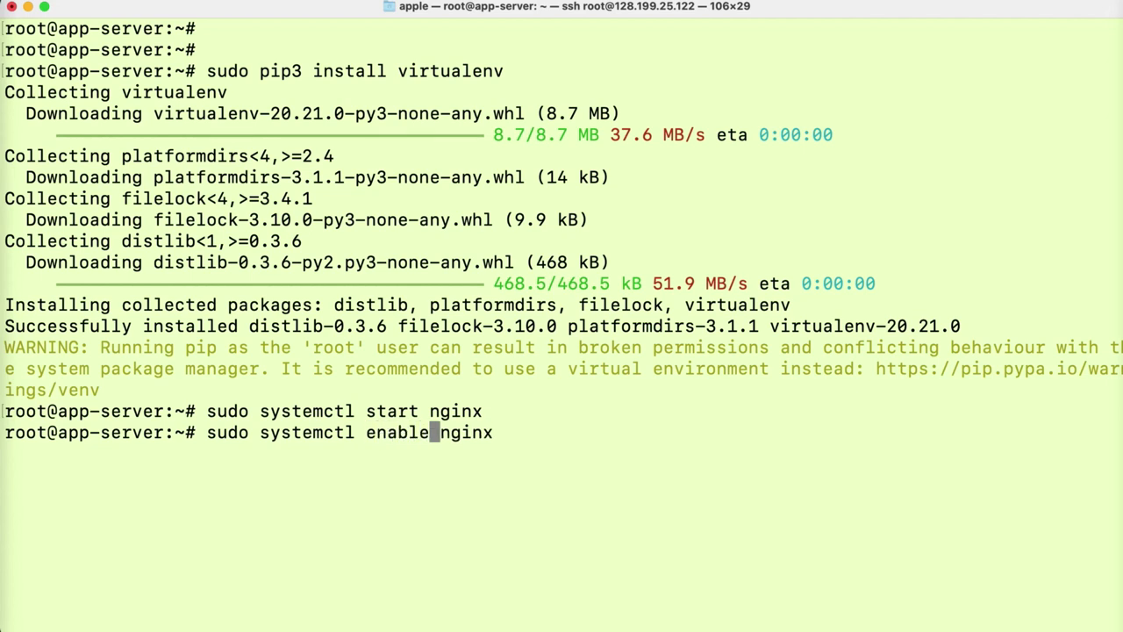
key(Return)
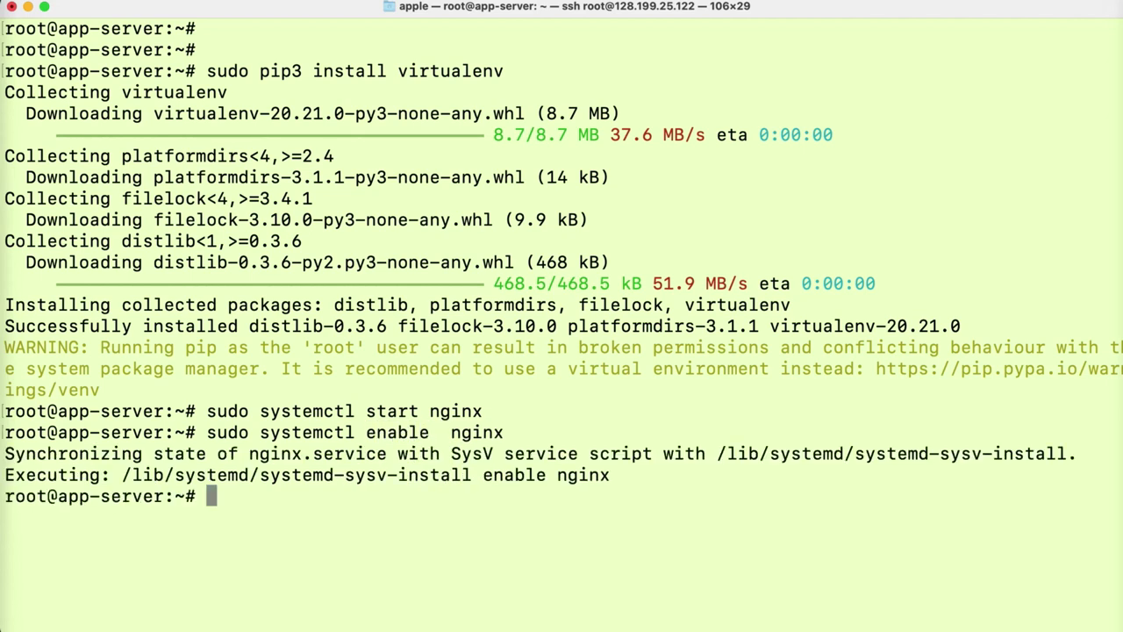
- Run sudo systemctl daemon-reload, clear the terminal, and type git clone at the prompt
text(sudo )
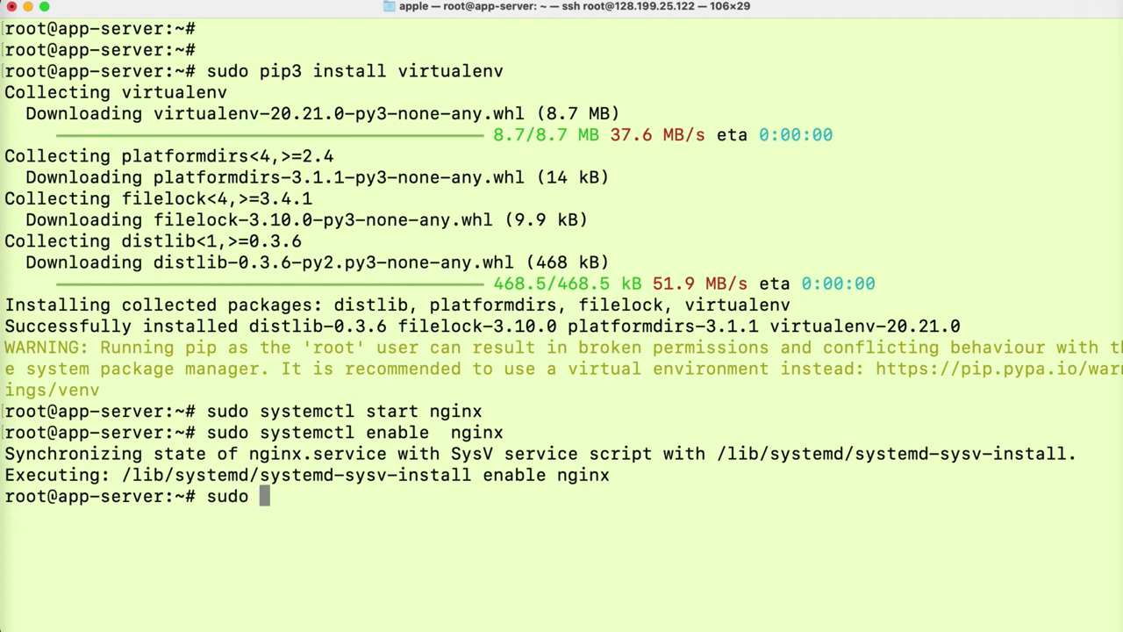
text(syste)
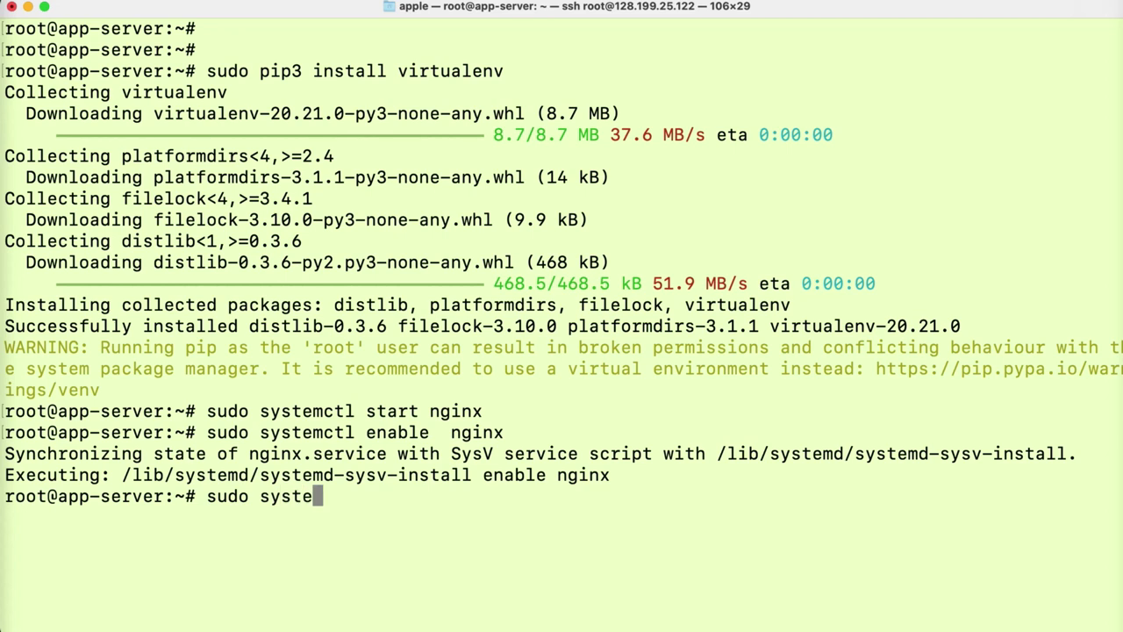
text(mctl)
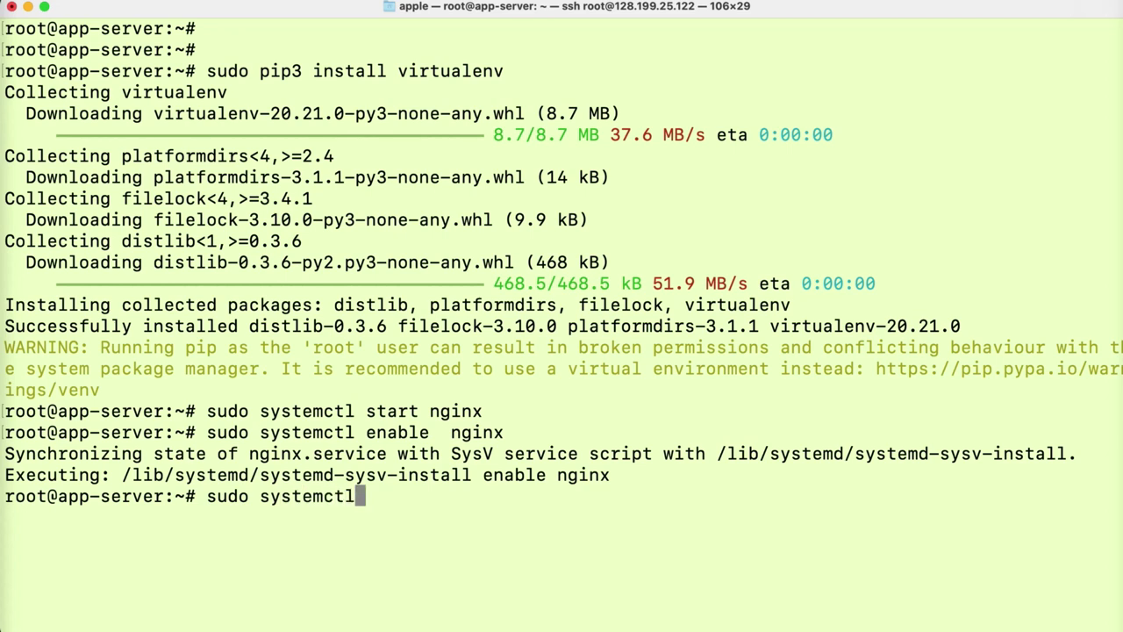
text( daemon-reload)
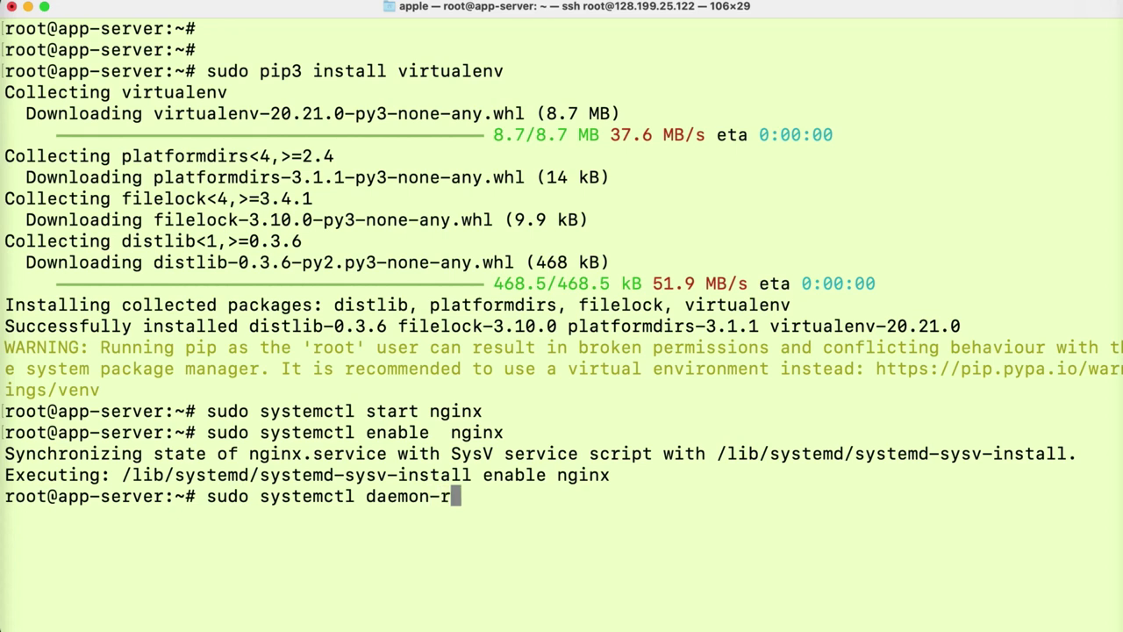
key(Return)
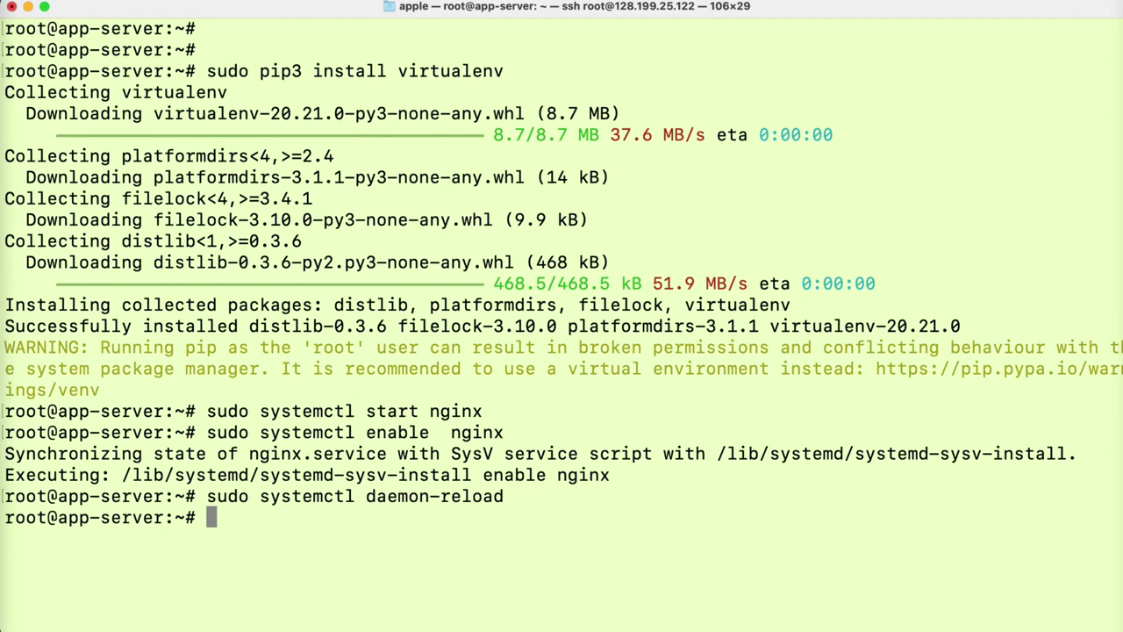
key(super+k)
key(Return)
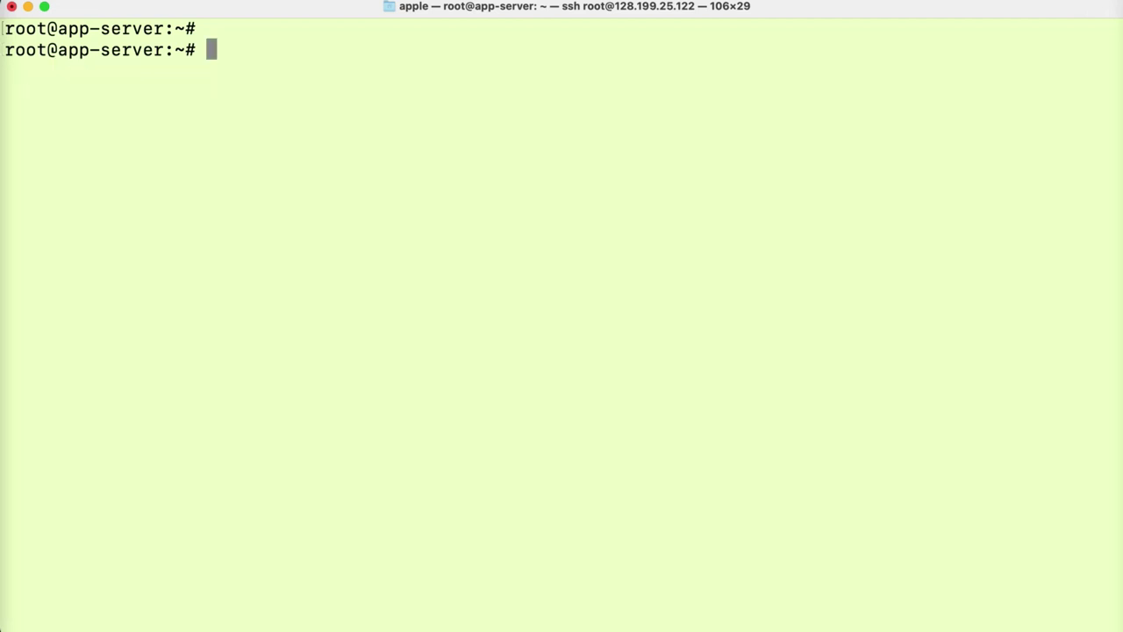
text(git clone)
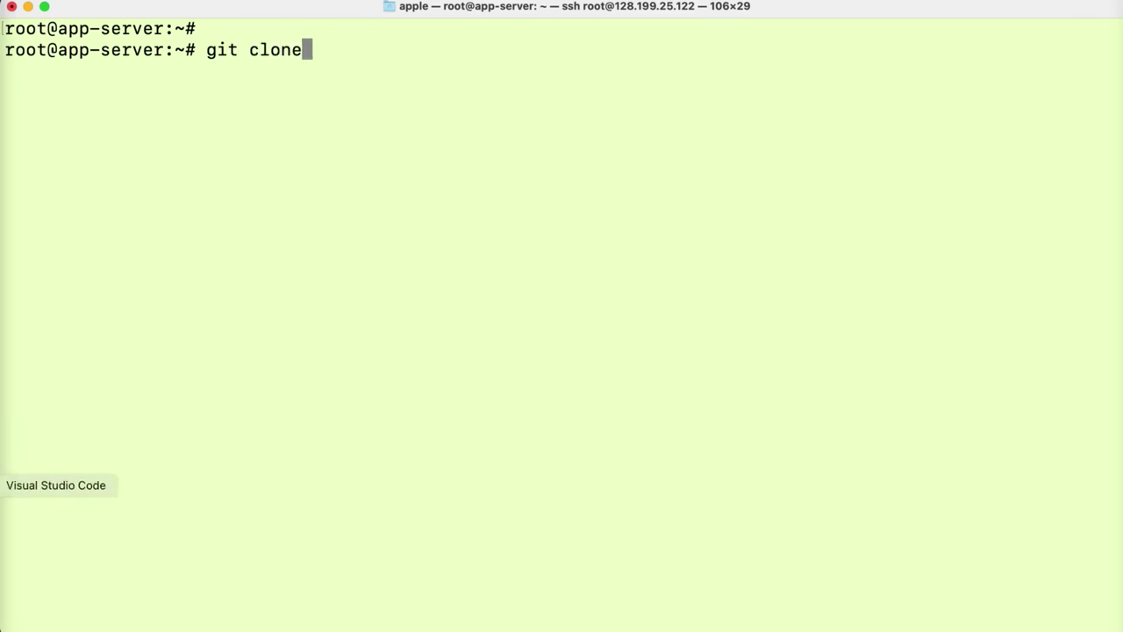
- Copy the drfblogproject repository's HTTPS clone URL from GitHub's Code menu
click(2, 443)
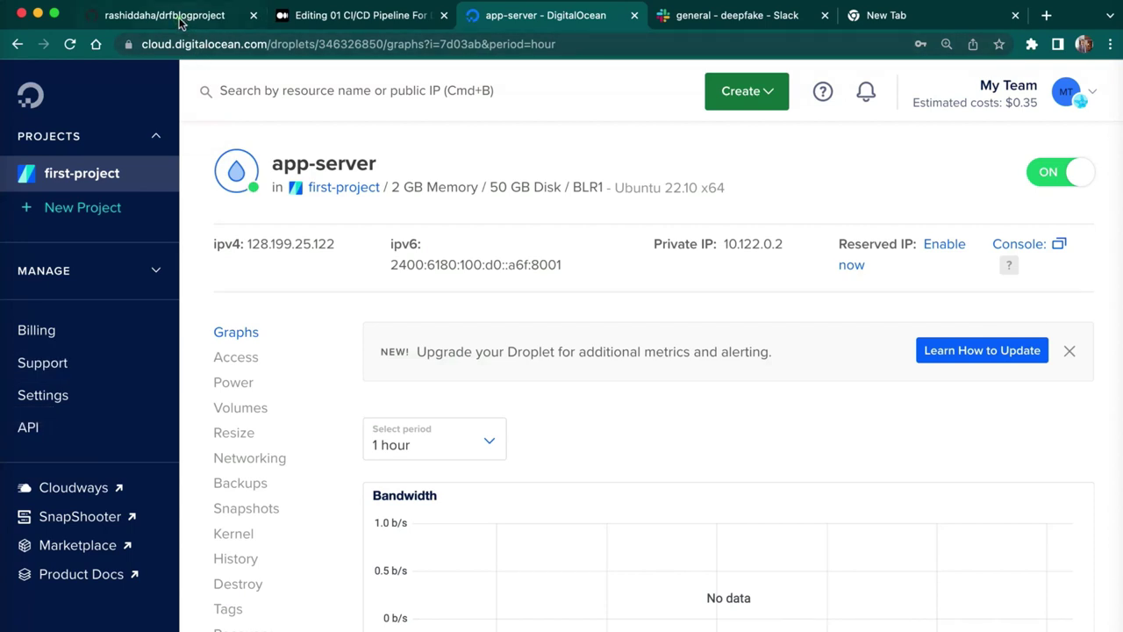
click(180, 17)
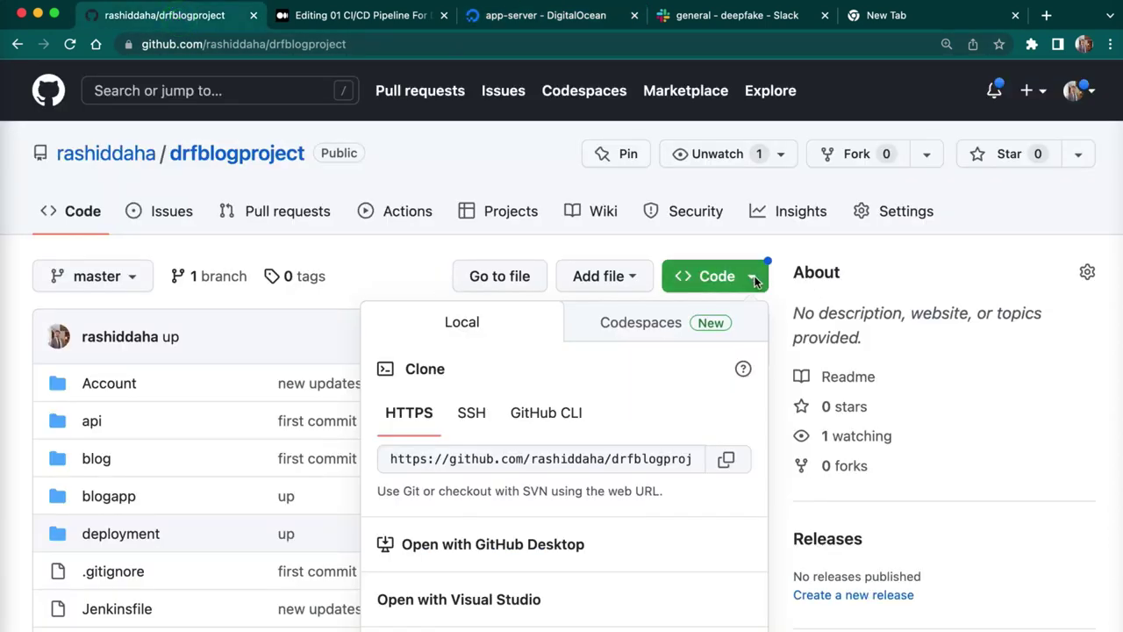
click(755, 279)
click(753, 278)
click(732, 460)
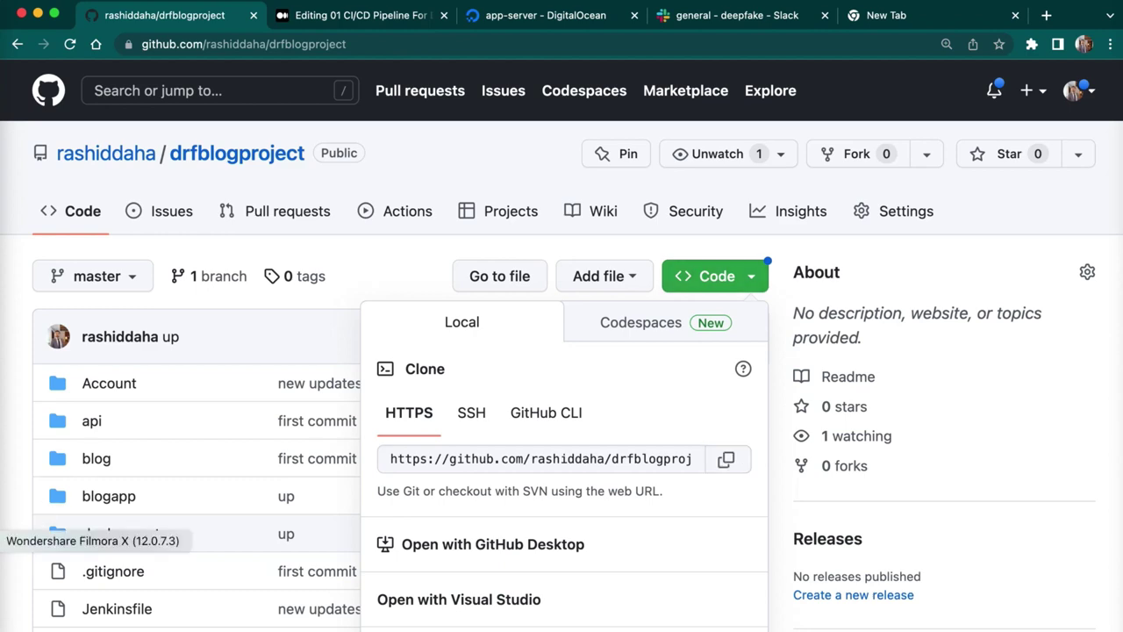
click(4, 513)
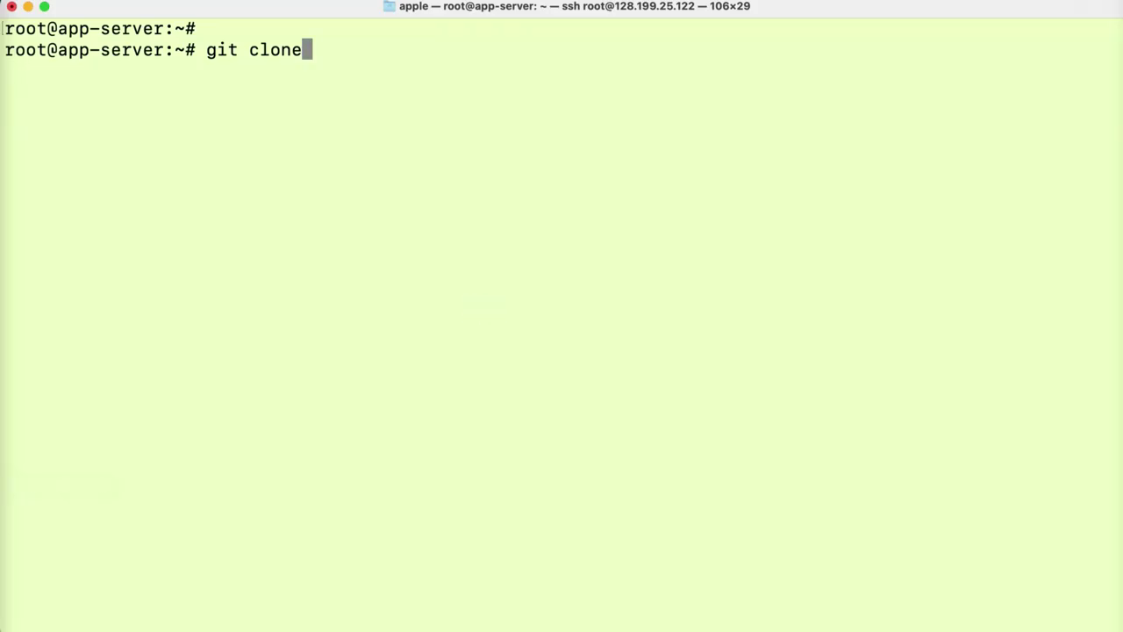
- Clone drfblogproject onto the server, move into the folder, and list its files
key(super+v)
key(Return)
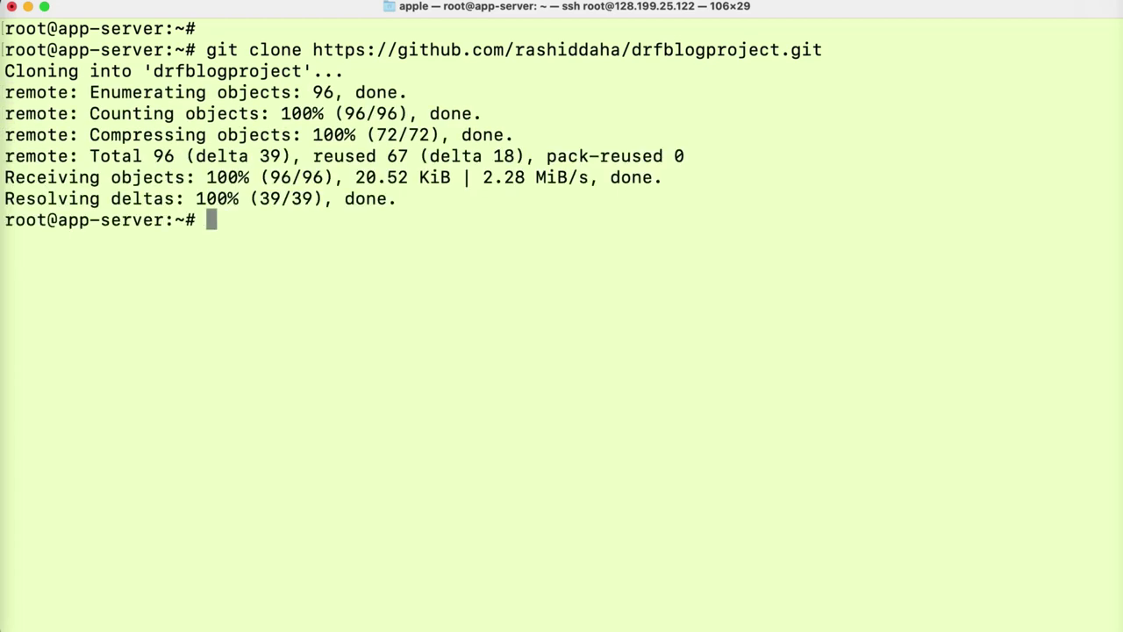
text(cd dr)
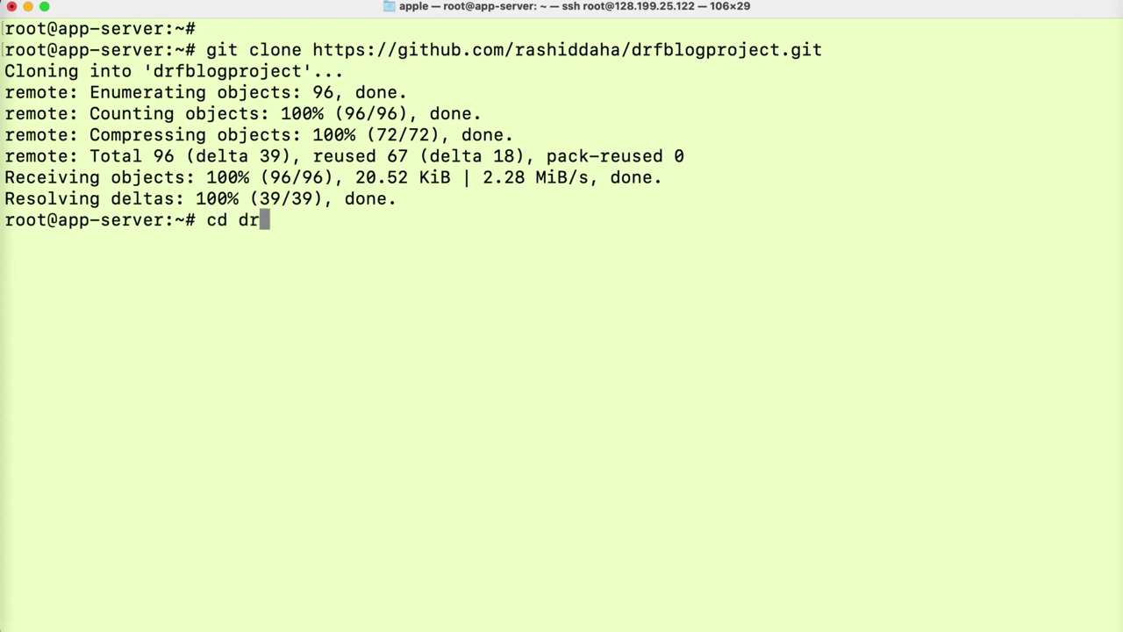
text(fblogproject)
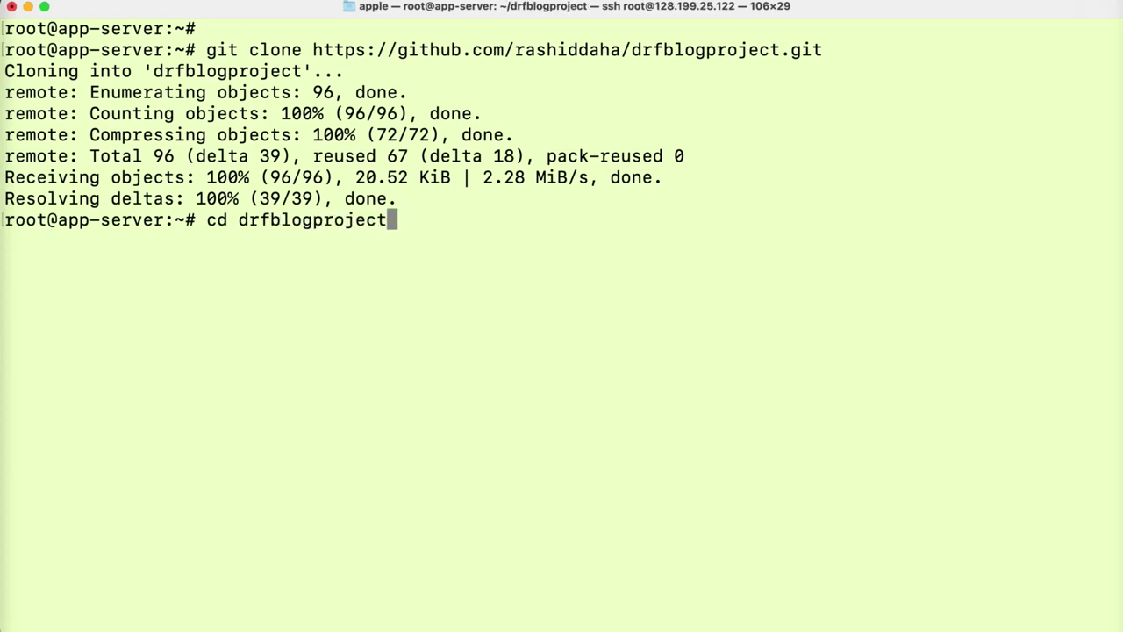
key(Return)
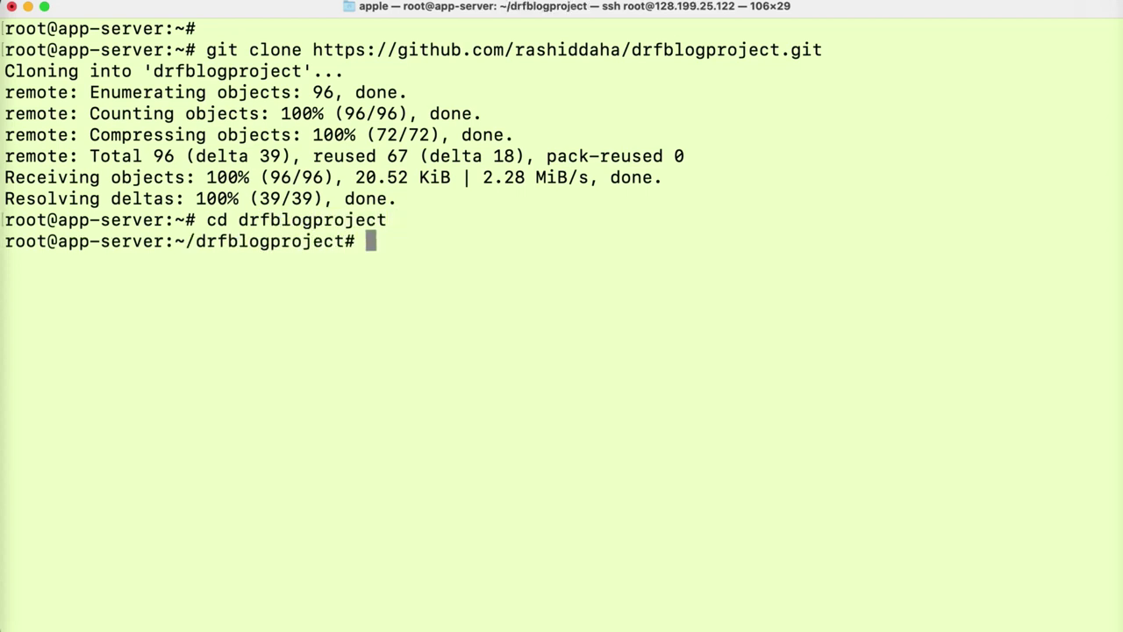
text(ls)
key(Return)
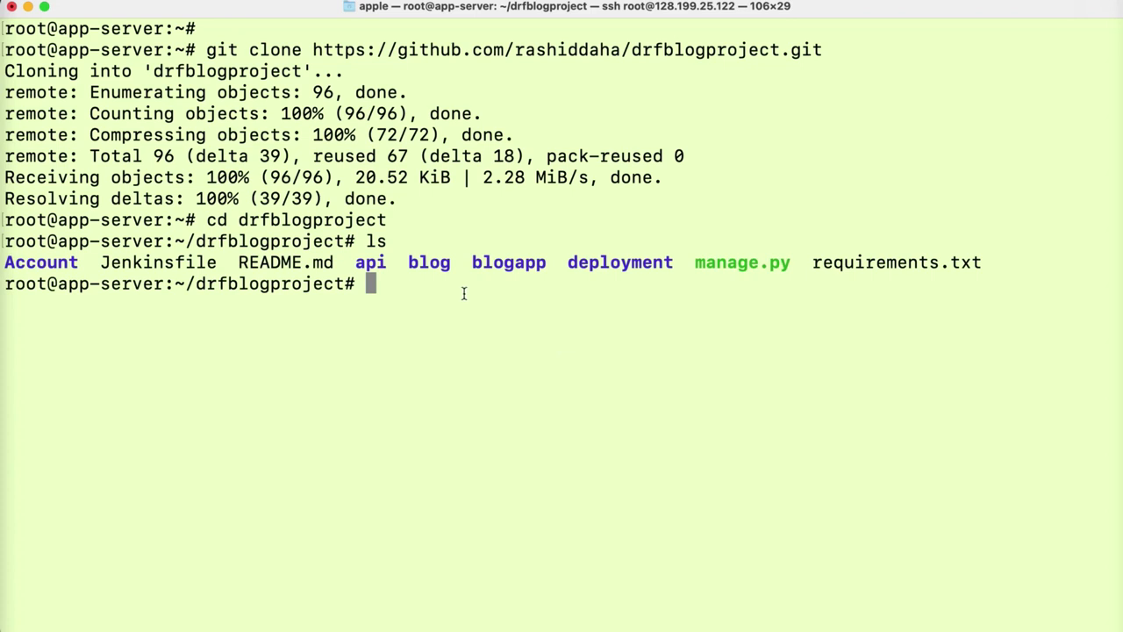
- Create a virtualenv named env, activate it with source env/bin/activate, and clear the screen
text(virt)
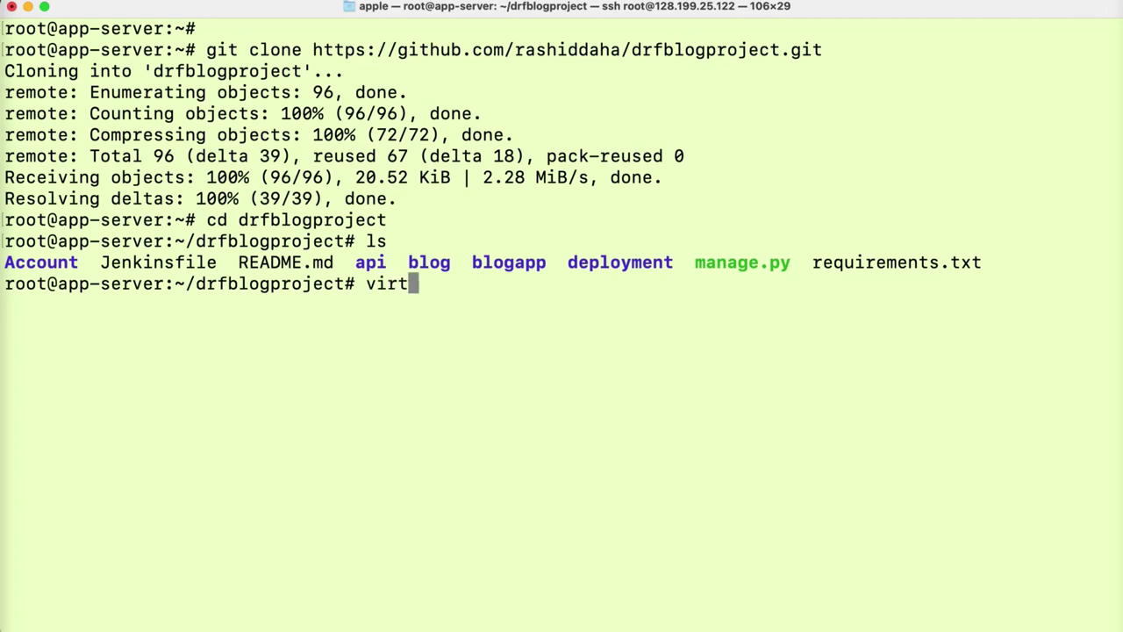
text(ualenv env)
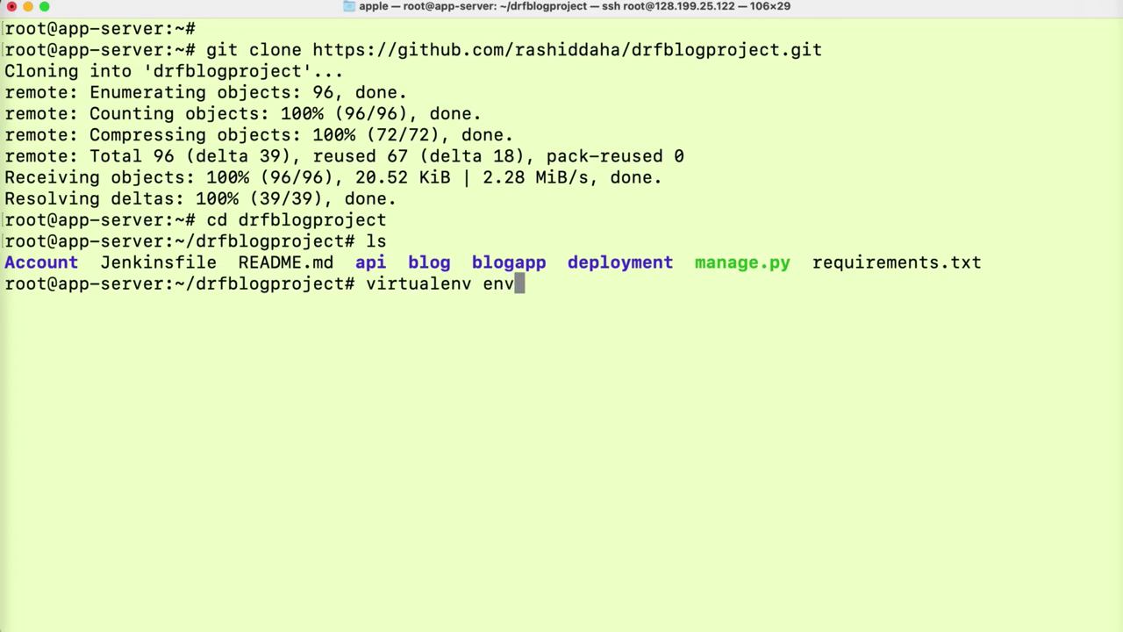
key(Left)
key(Left)
key(Left)
key(Return)
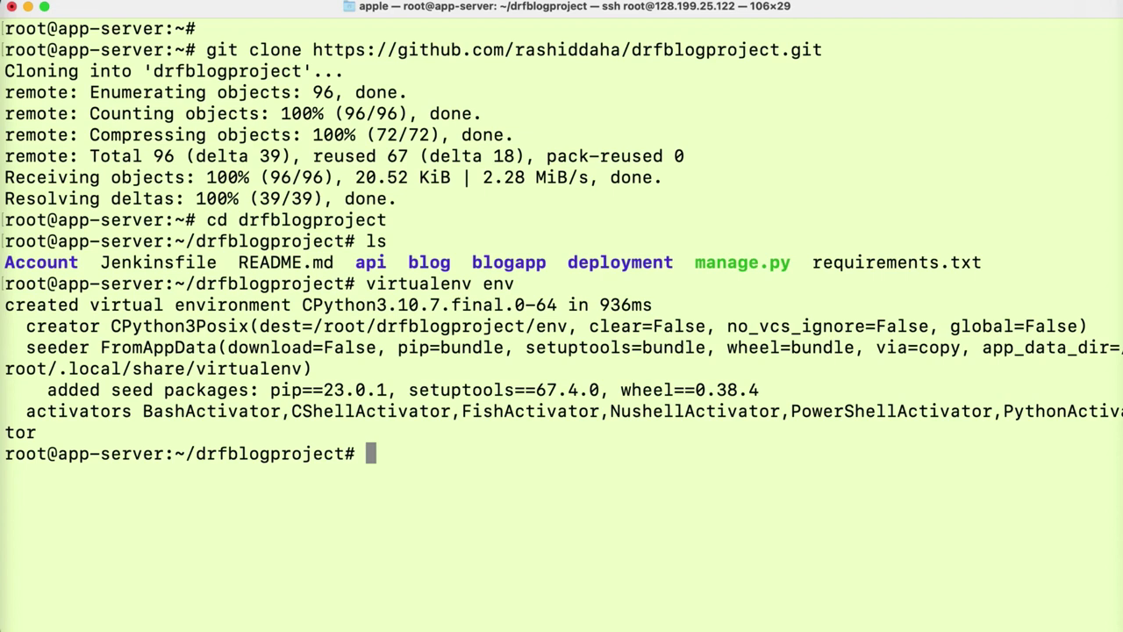
text(source )
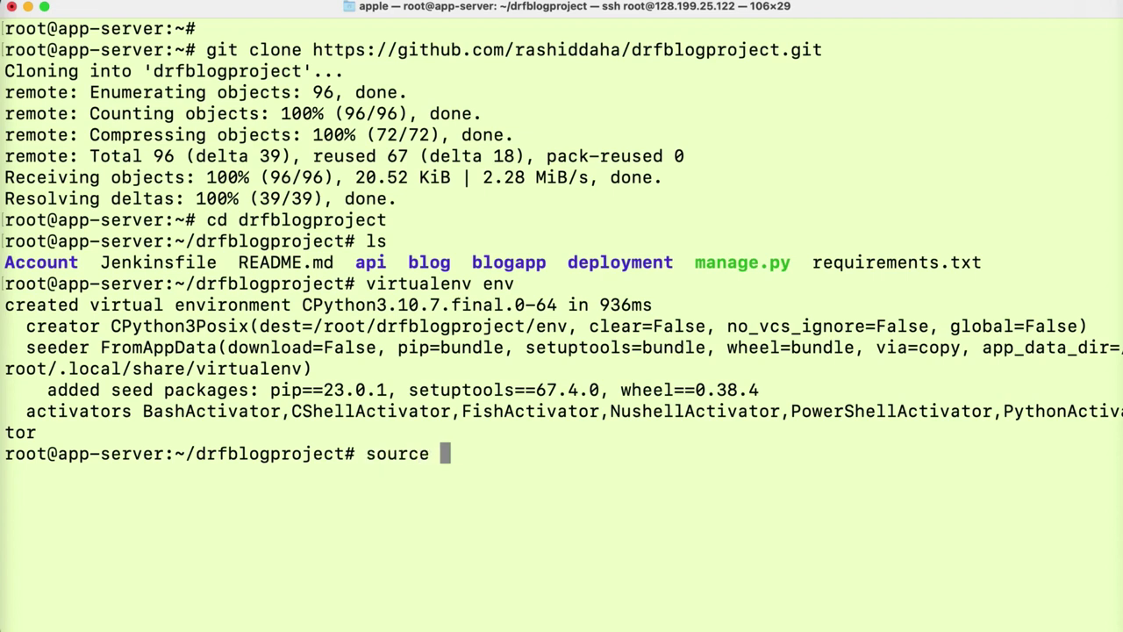
text(env/bin.)
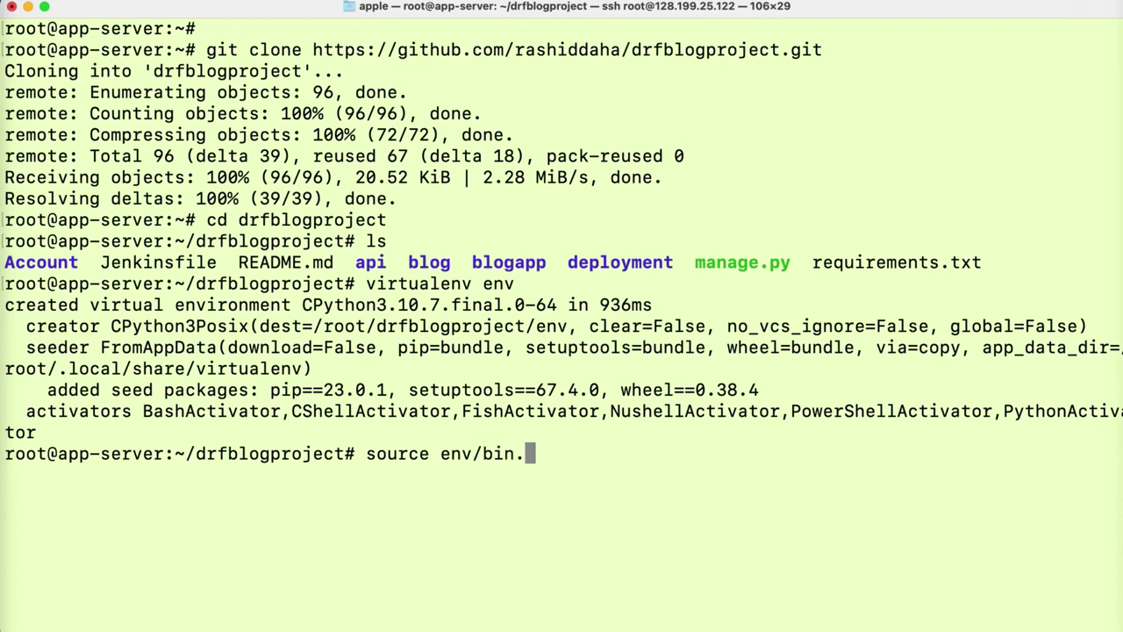
key(BackSpace)
text(/activate)
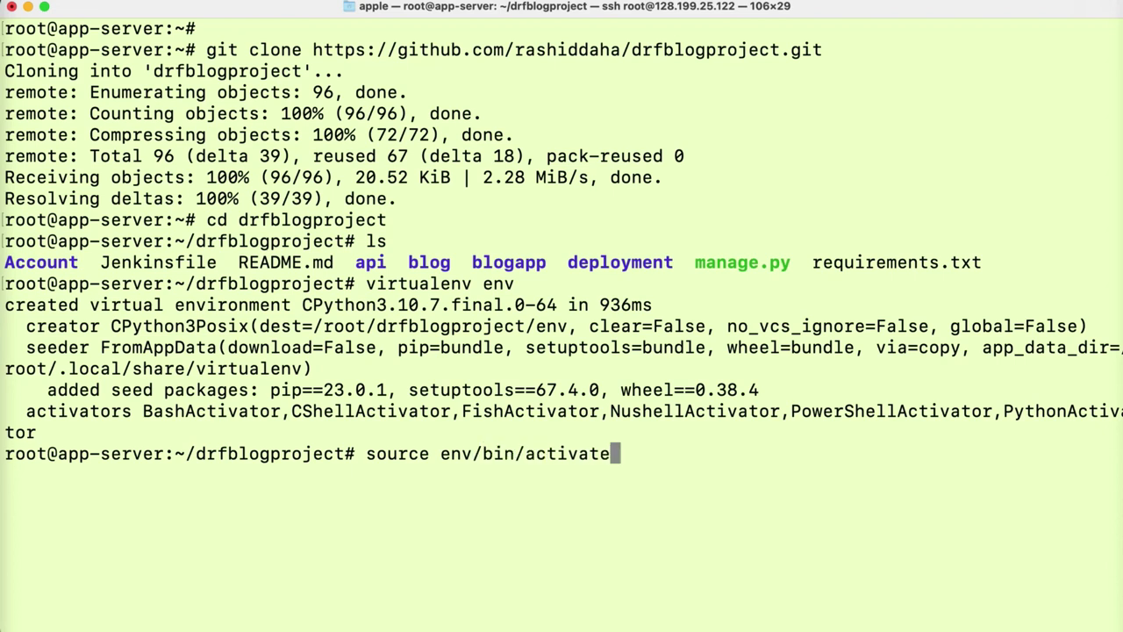
key(Return)
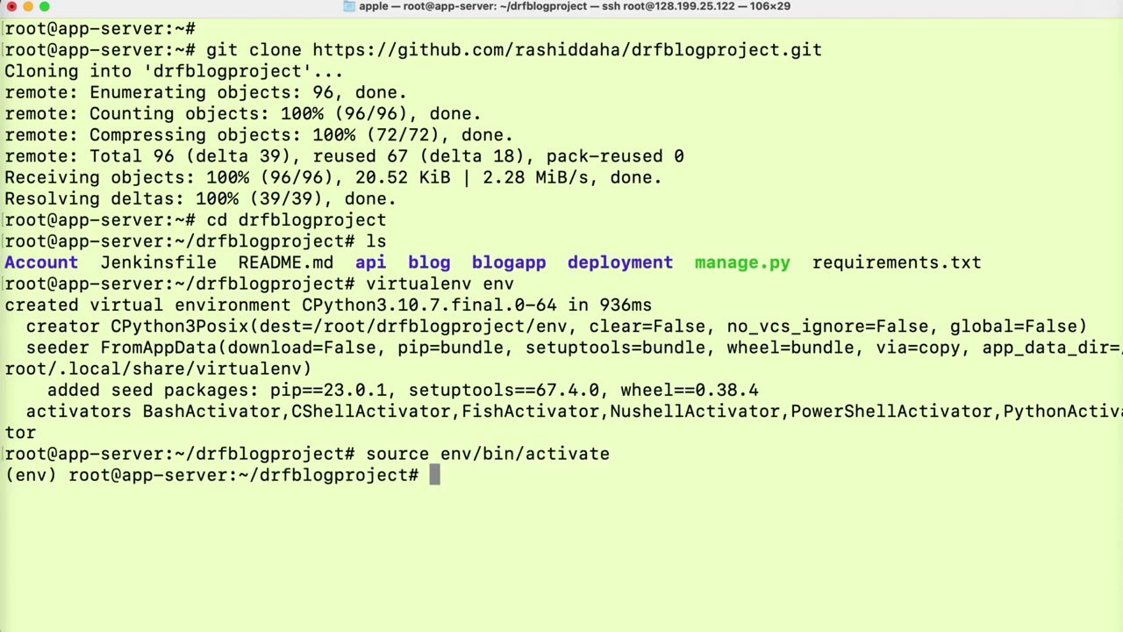
text(clear)
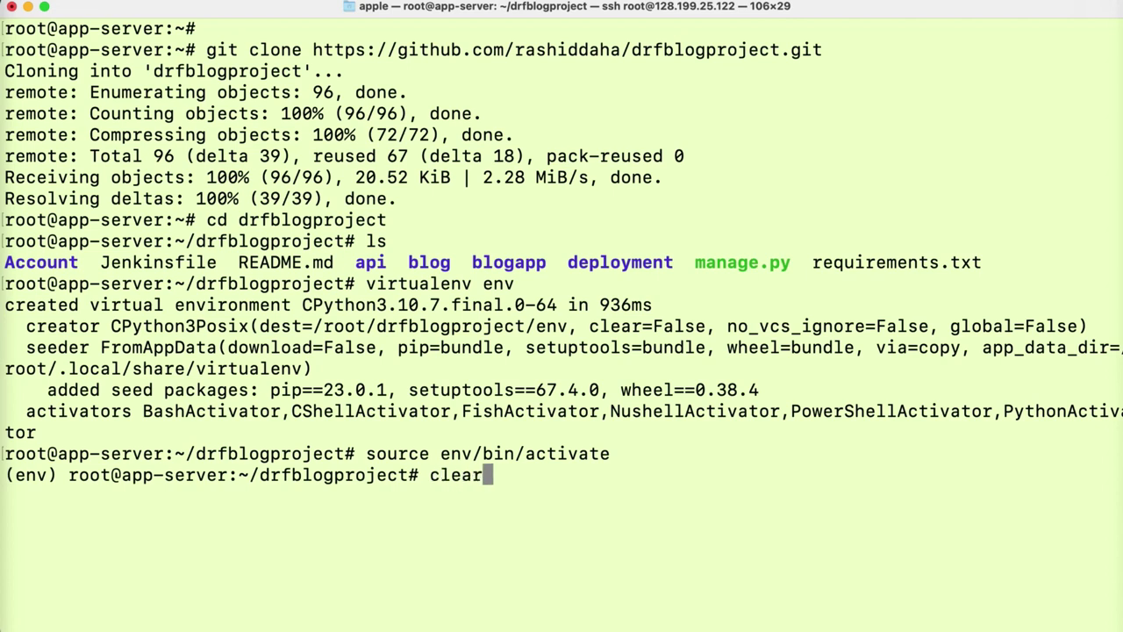
key(Return)
key(Return)
key(Return)
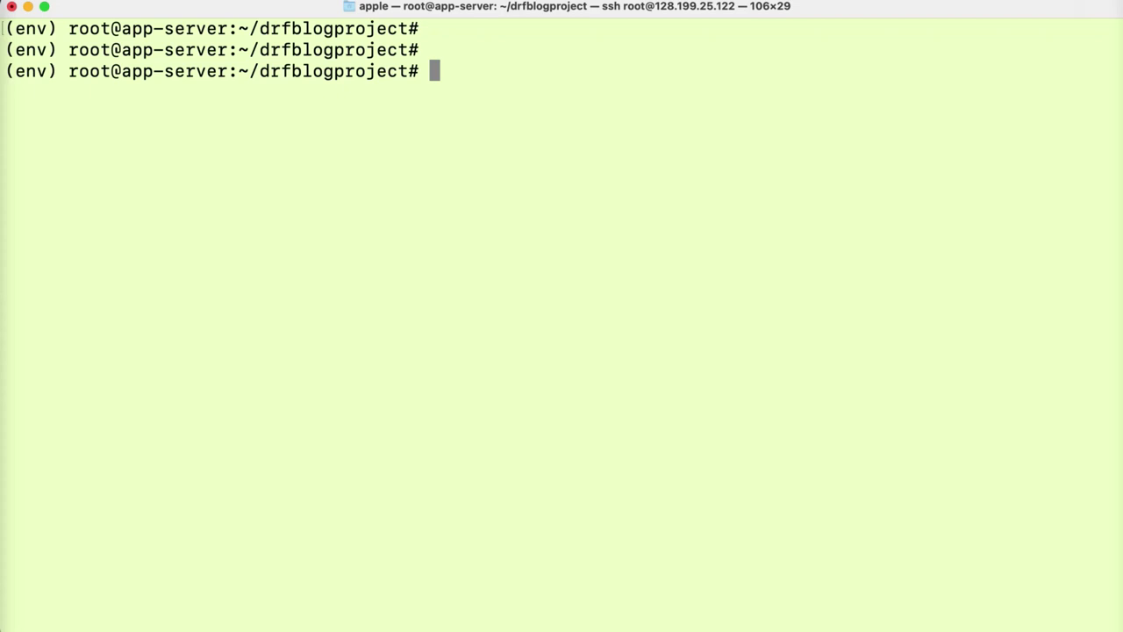
- Install the project's packages from requirements.txt into the env virtual environment
click(464, 293)
text(pip instal)
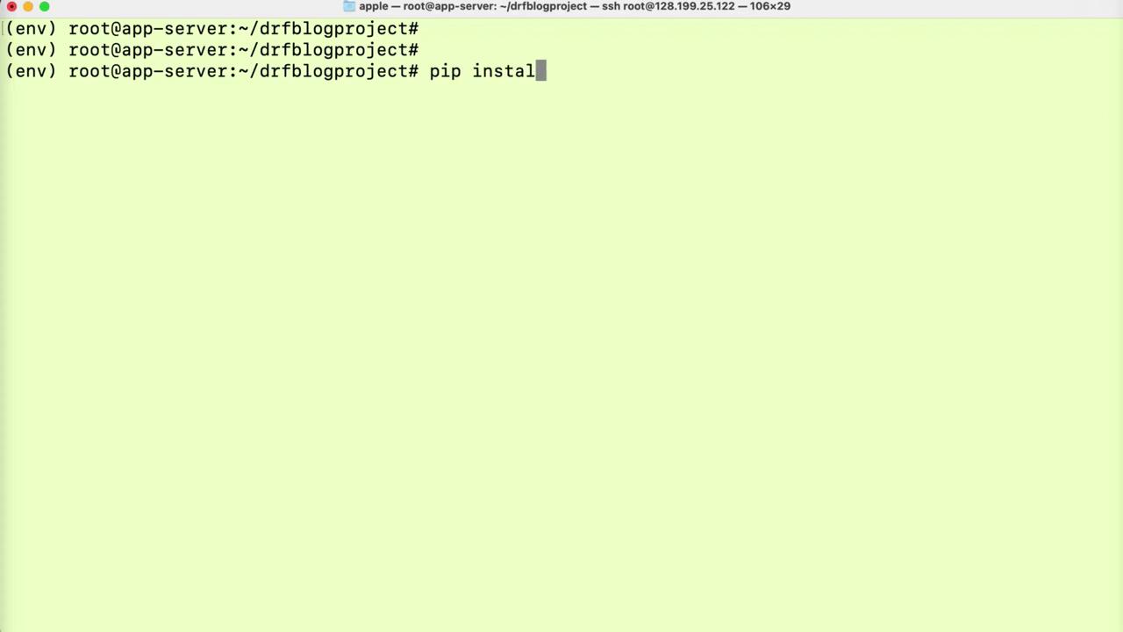
text(l -r re)
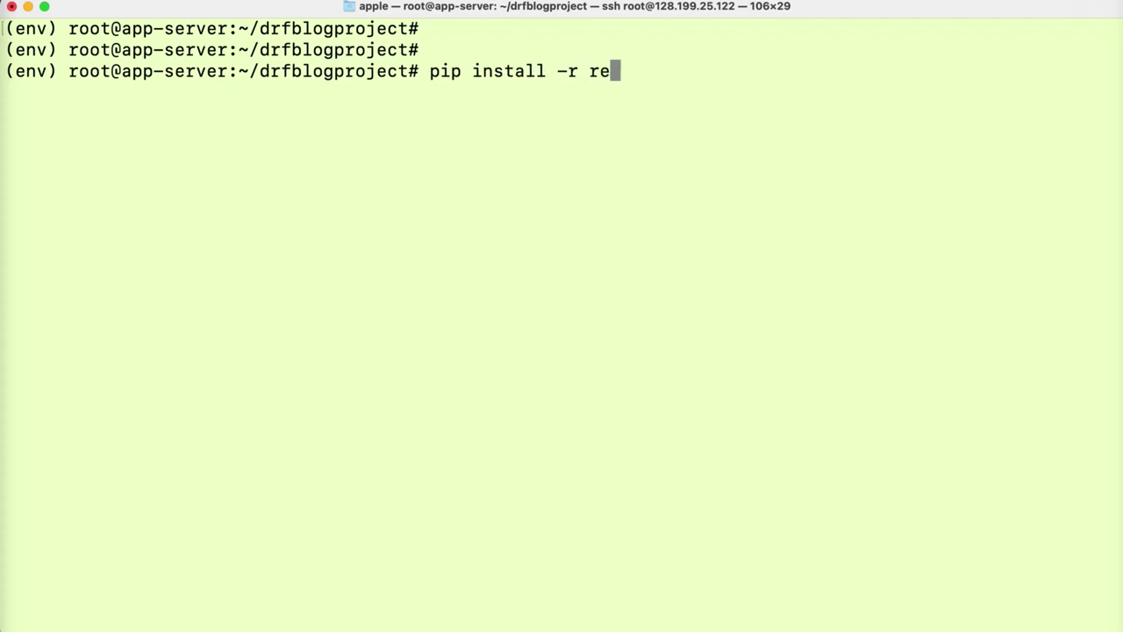
text(quirements)
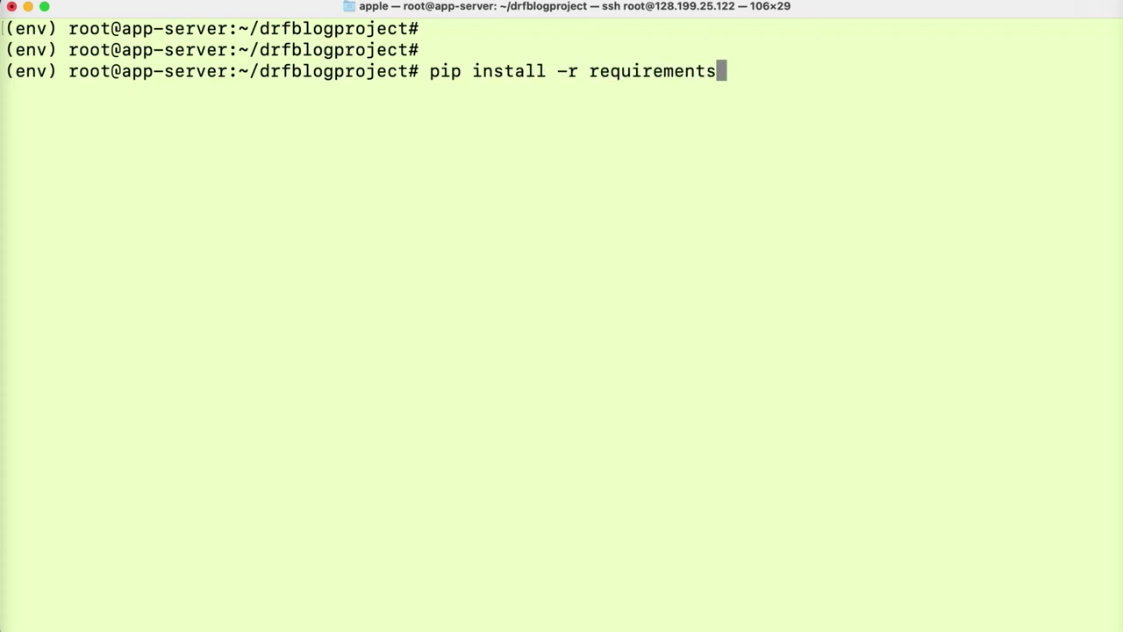
text(.txt)
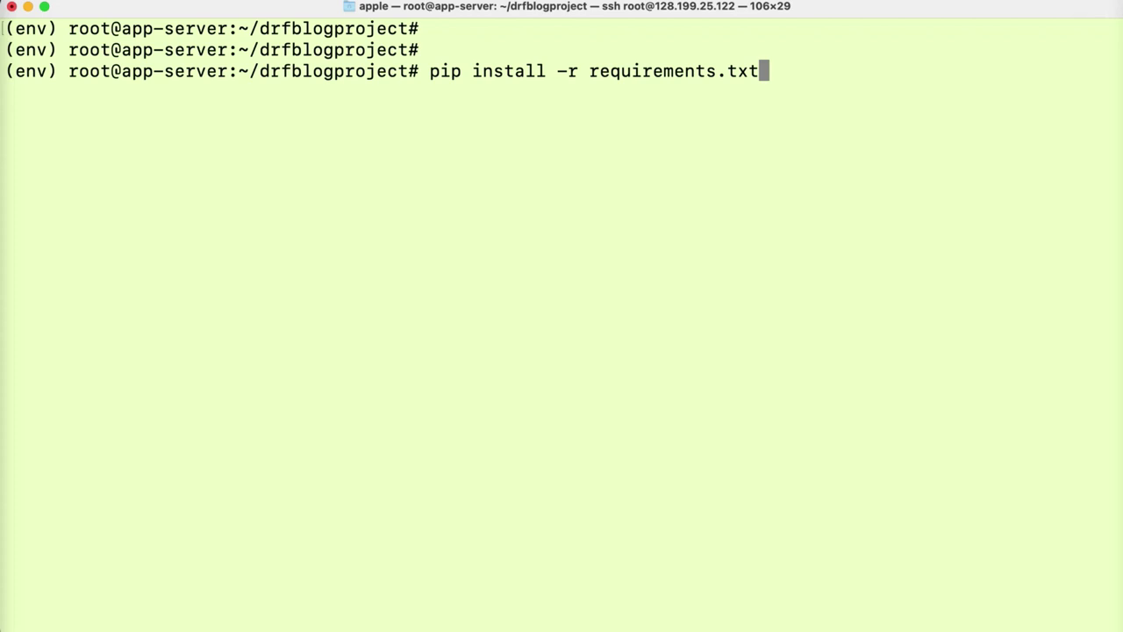
key(Return)
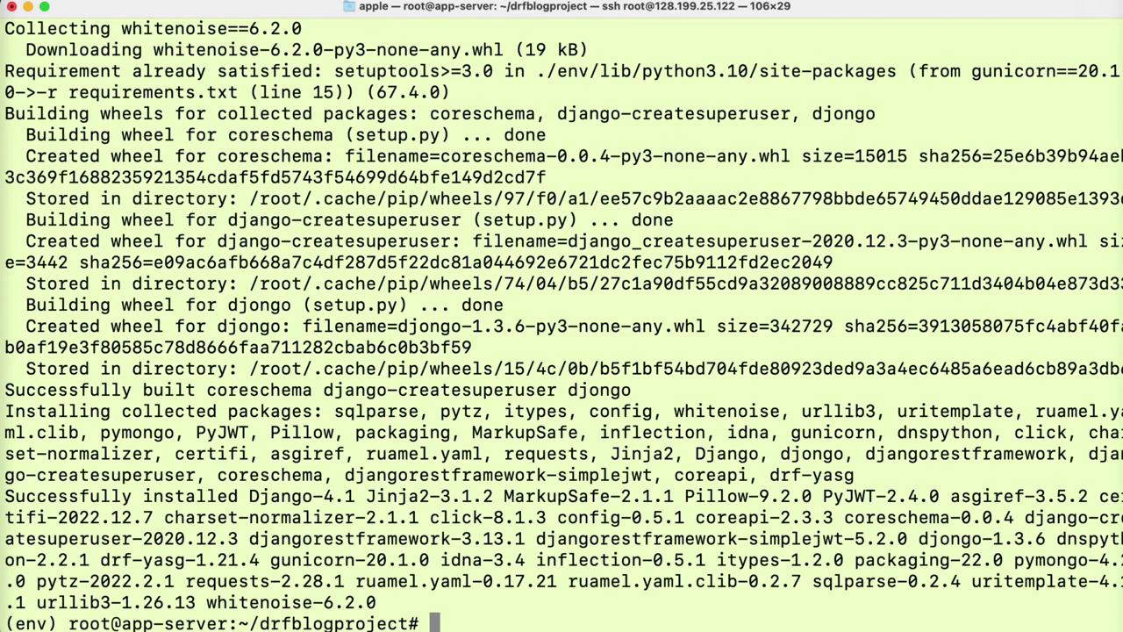
- Clear the screen and run pip install django gunicorn, confirming Django 4.1 and gunicorn 20.1.0
text(clear)
key(Return)
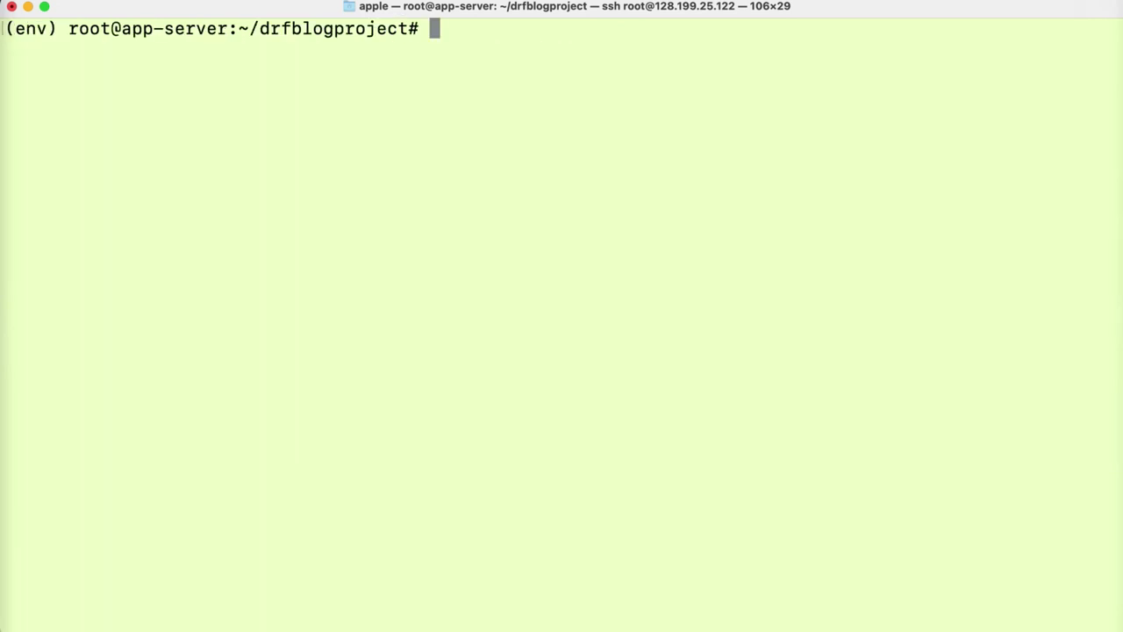
key(Return)
key(Return)
text(pip )
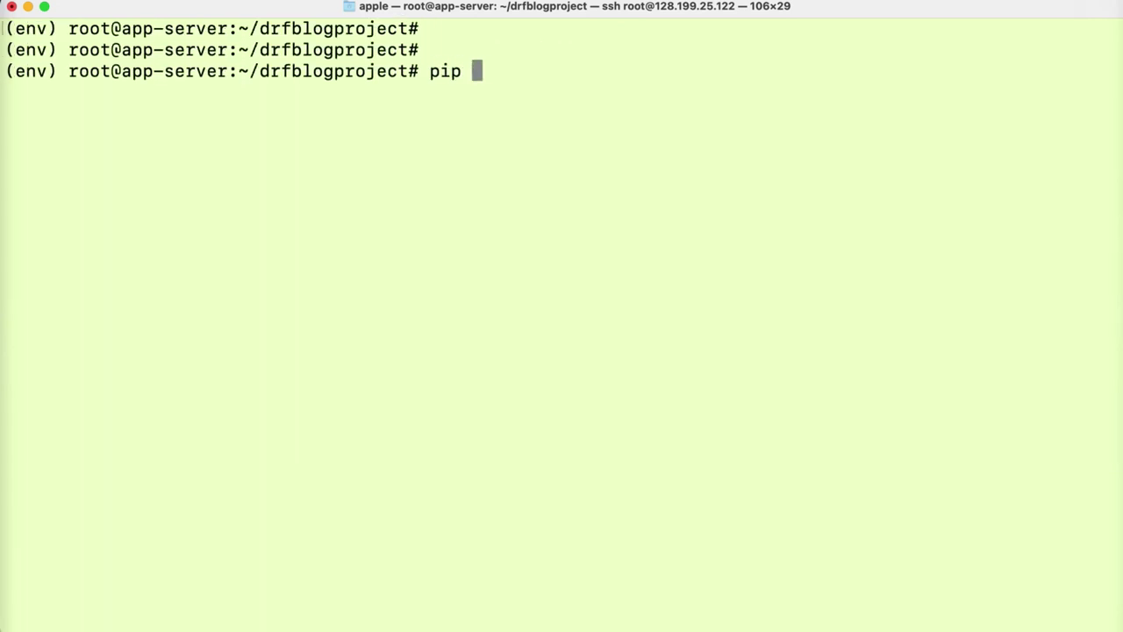
text(install djang)
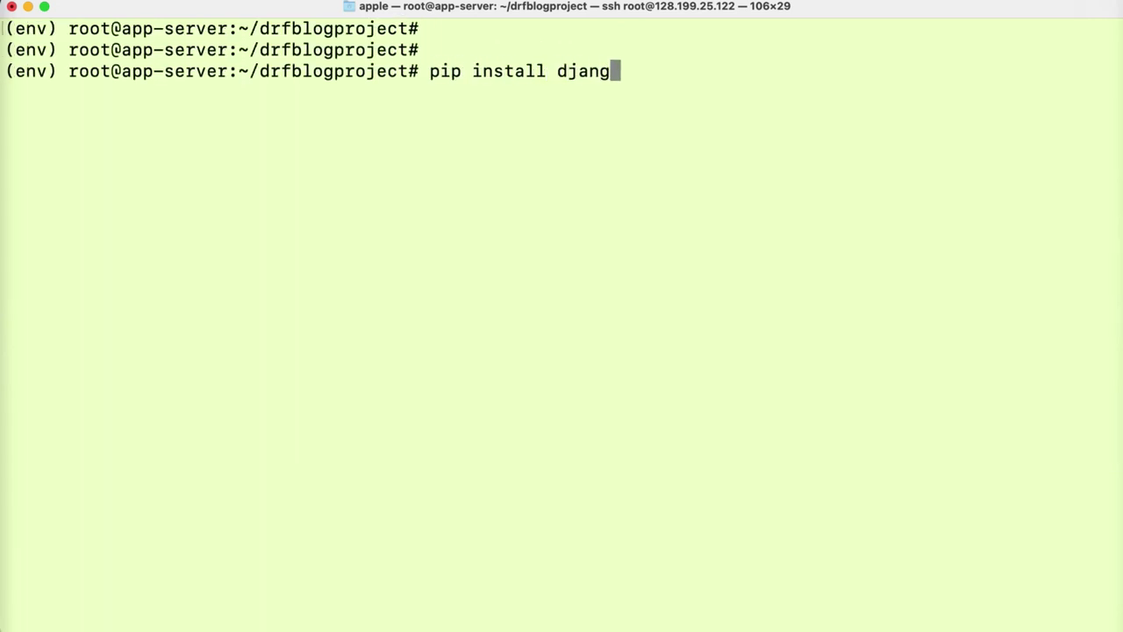
text(o gunicorn)
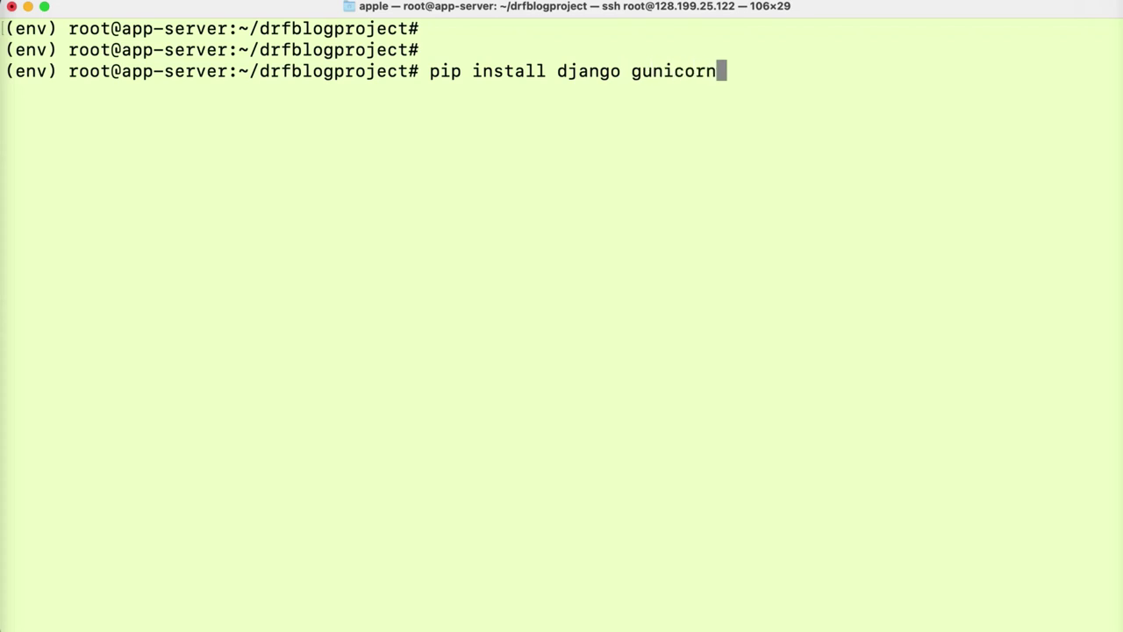
key(Return)
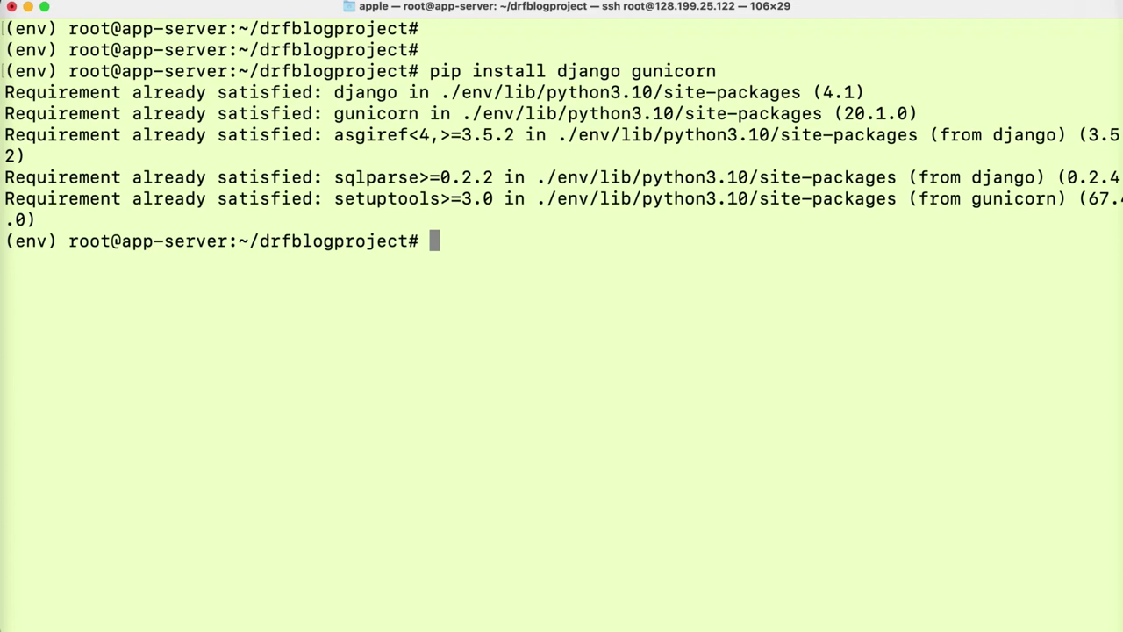
- Run python manage.py makemigrations, then python manage.py migrate to apply the database migrations
text(pu)
key(BackSpace)
key(BackSpace)
text(pytho)
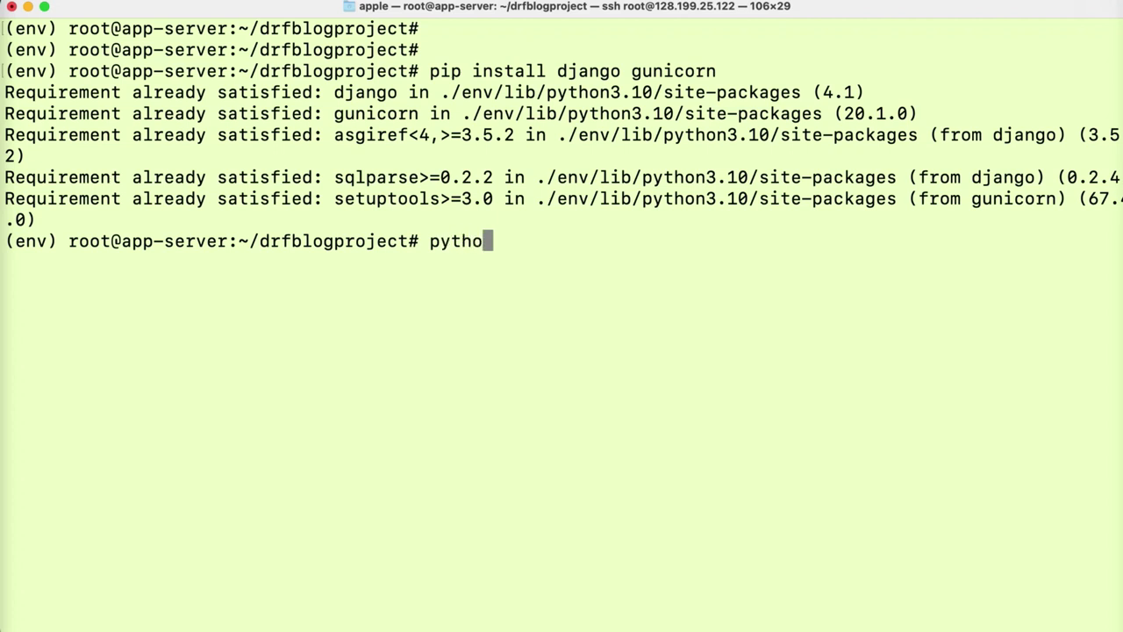
text(n manage.py )
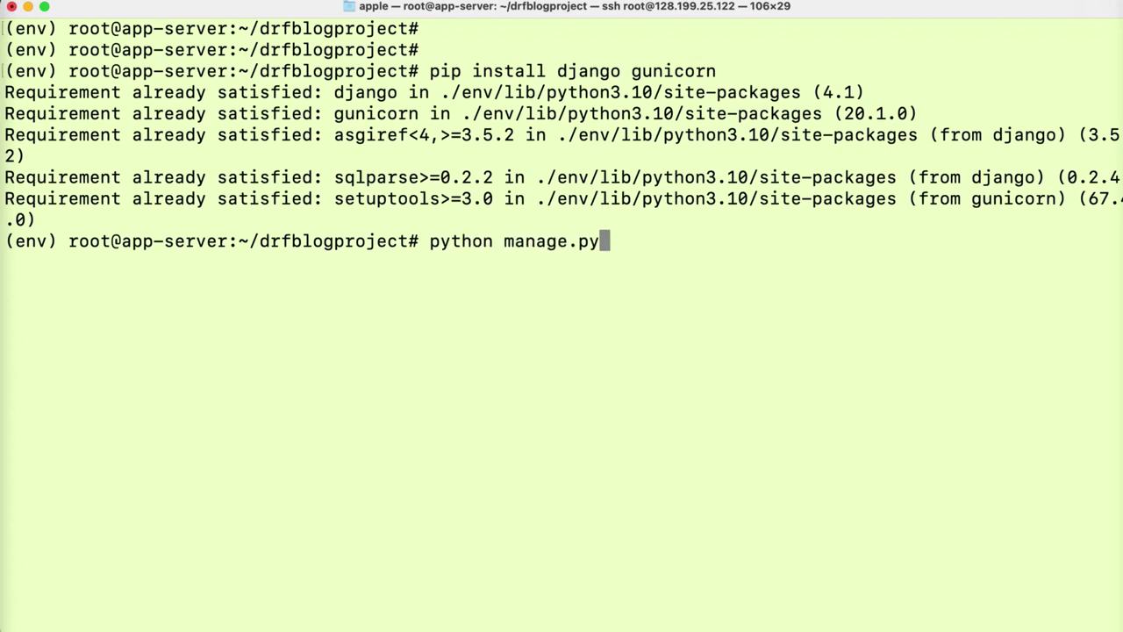
text(makem)
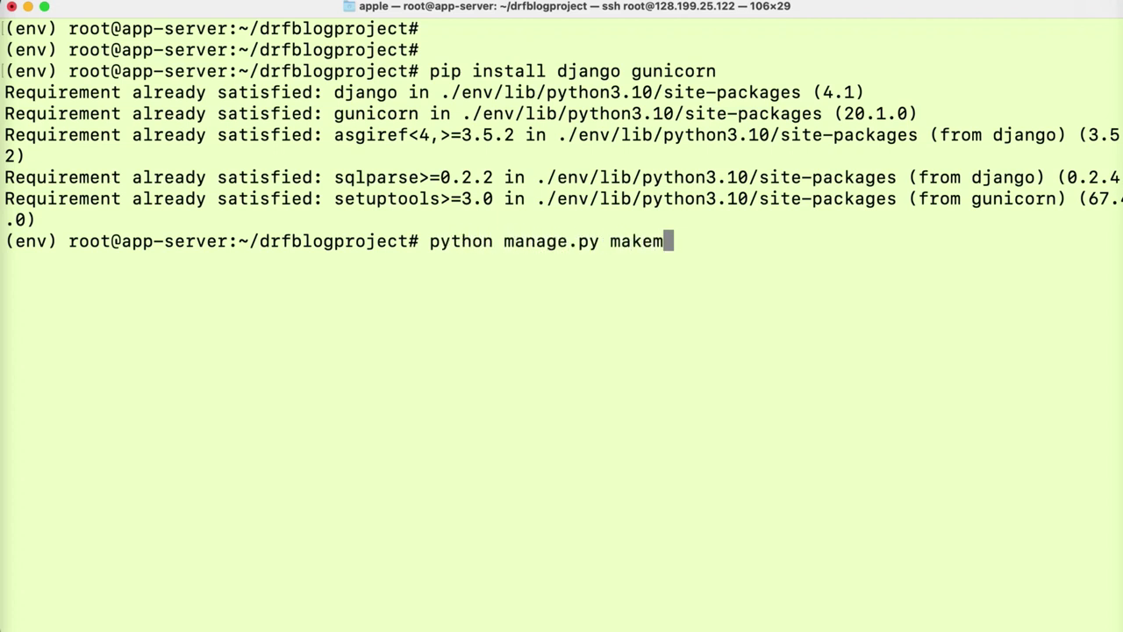
text(igrations)
key(Return)
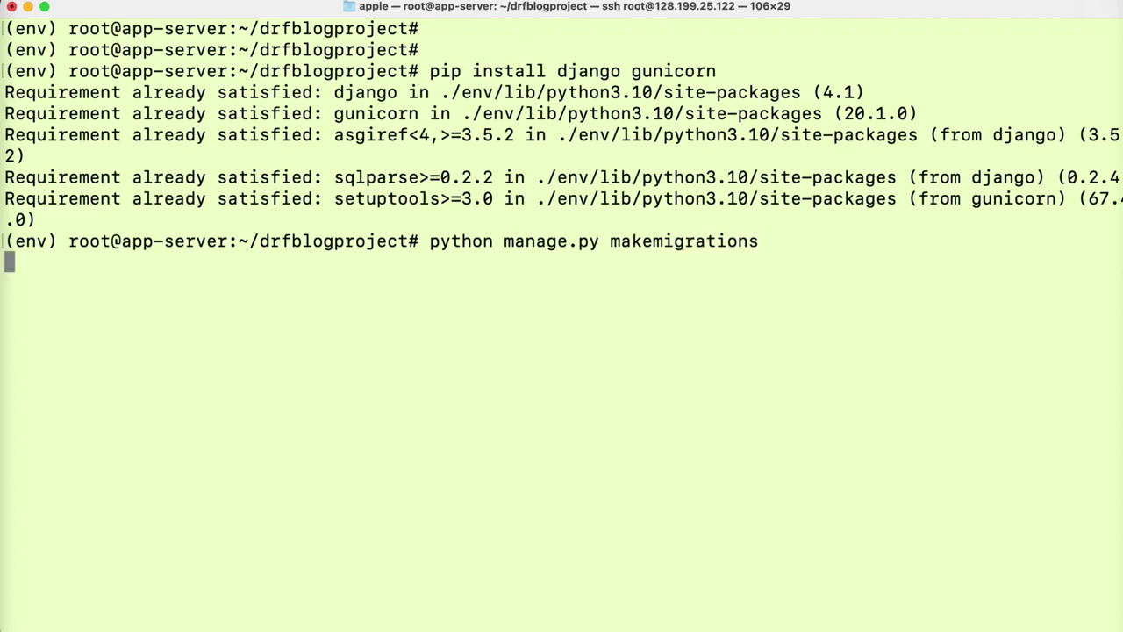
key(Up)
key(BackSpace)
key(BackSpace)
key(BackSpace)
key(BackSpace)
key(BackSpace)
key(BackSpace)
key(BackSpace)
key(BackSpace)
key(BackSpace)
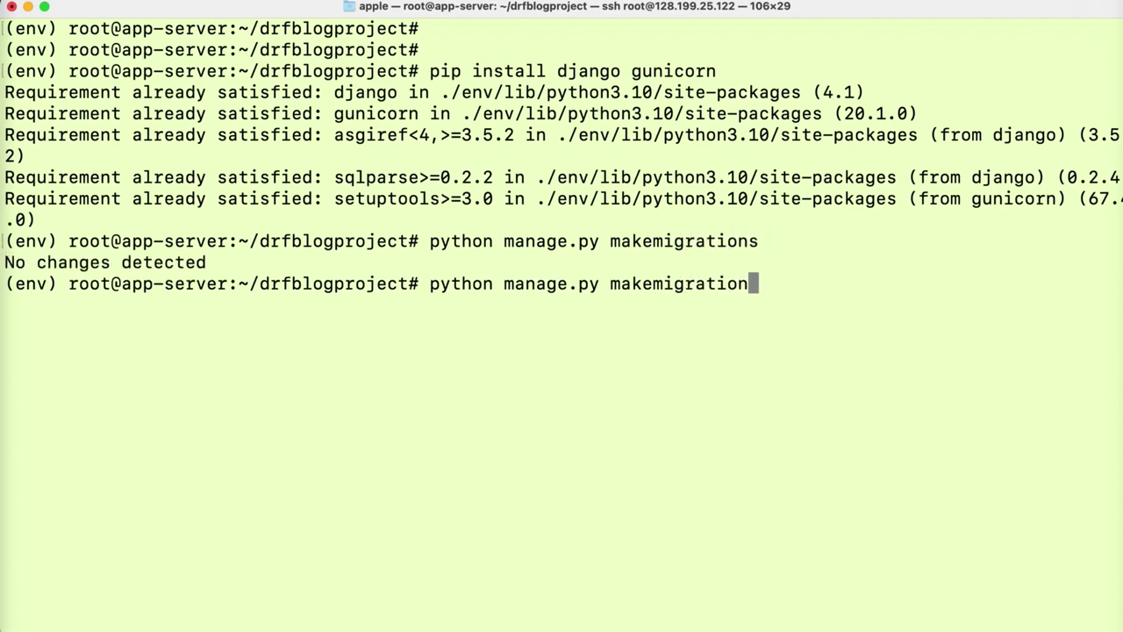
key(BackSpace)
key(BackSpace)
key(BackSpace)
key(BackSpace)
key(BackSpace)
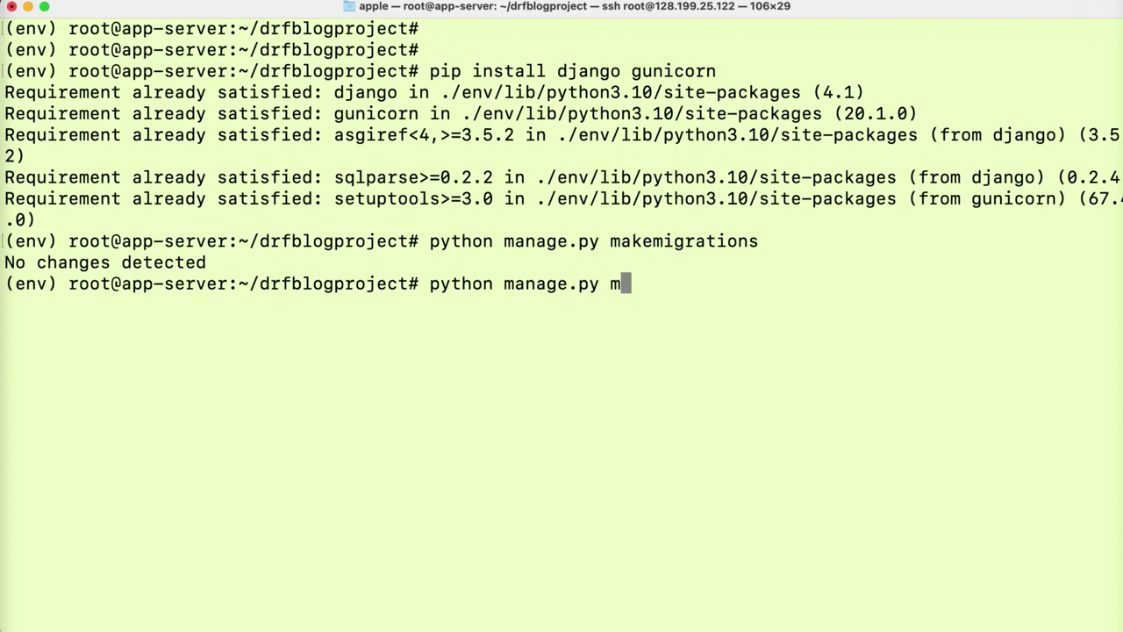
text(migrate)
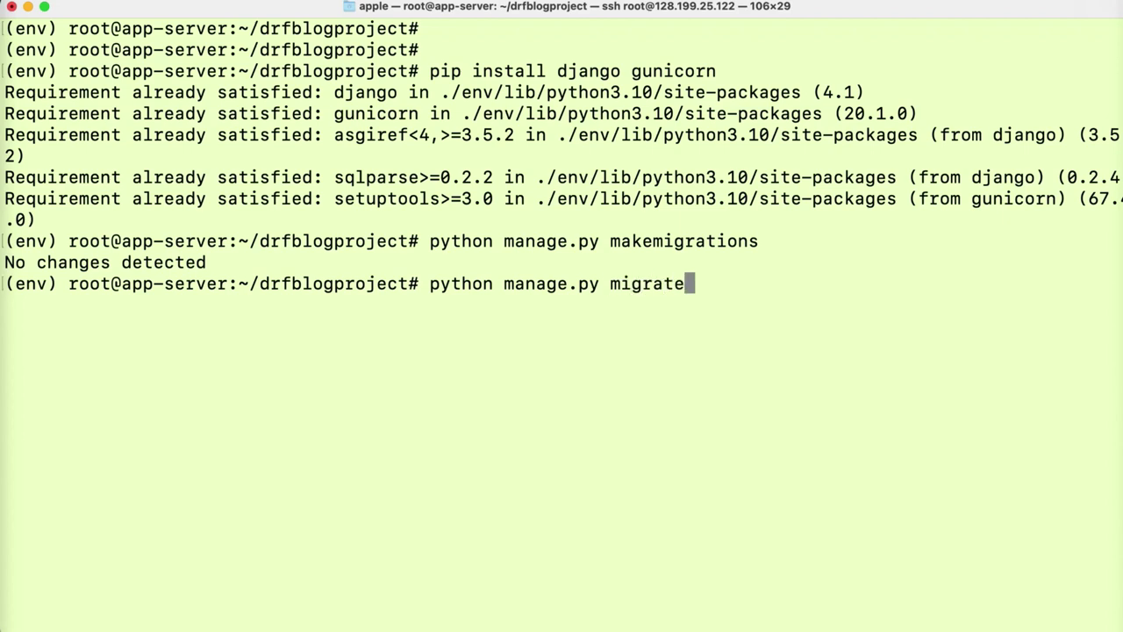
key(Return)
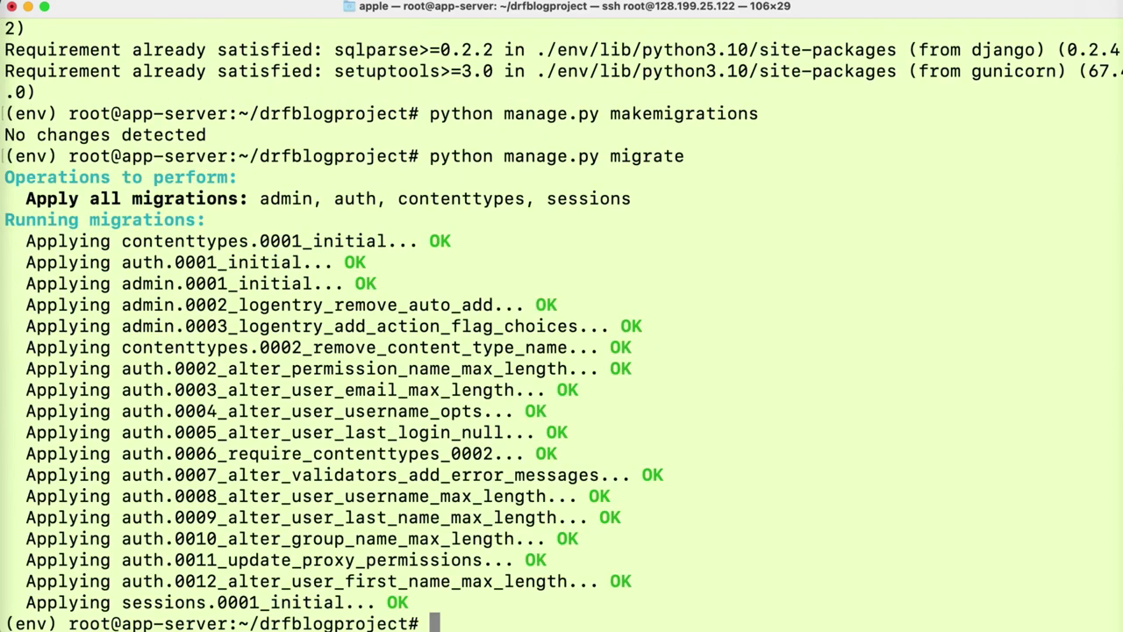
- Collect 195 static files into staticfiles and confirm whitenoise 6.2.0 is installed
text(clear)
key(Return)
key(Return)
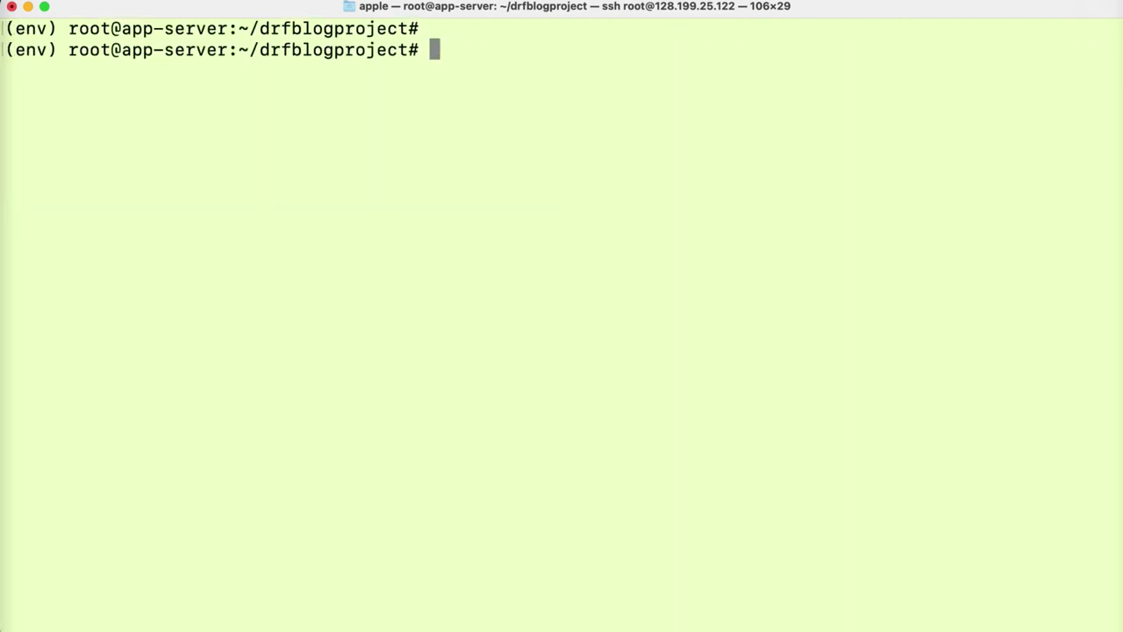
key(Return)
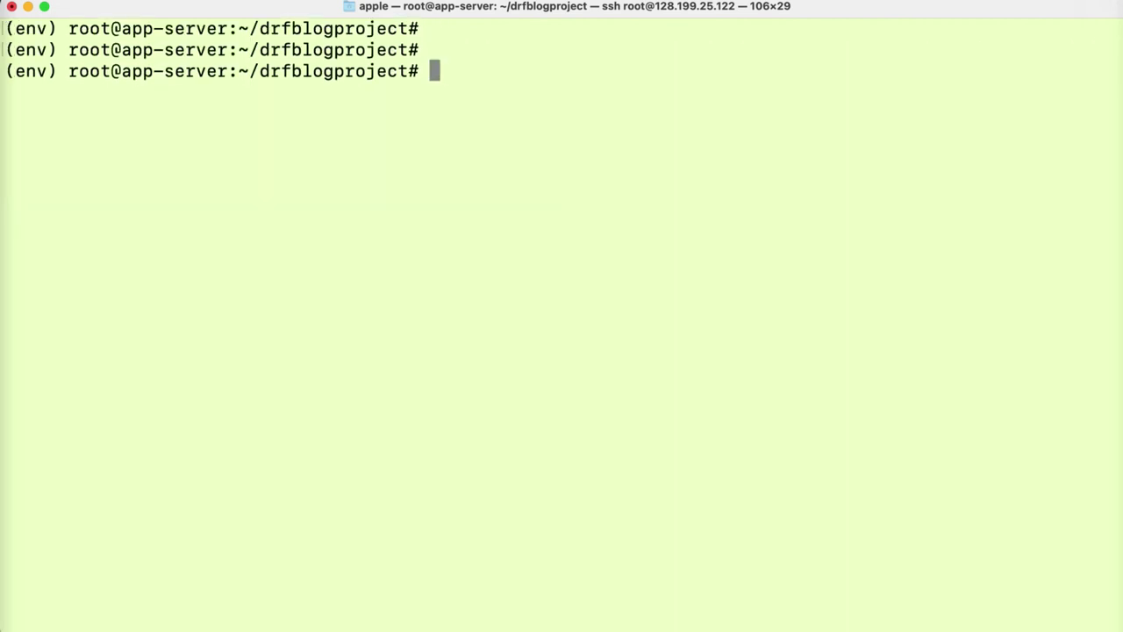
text(clear)
key(Up)
key(Up)
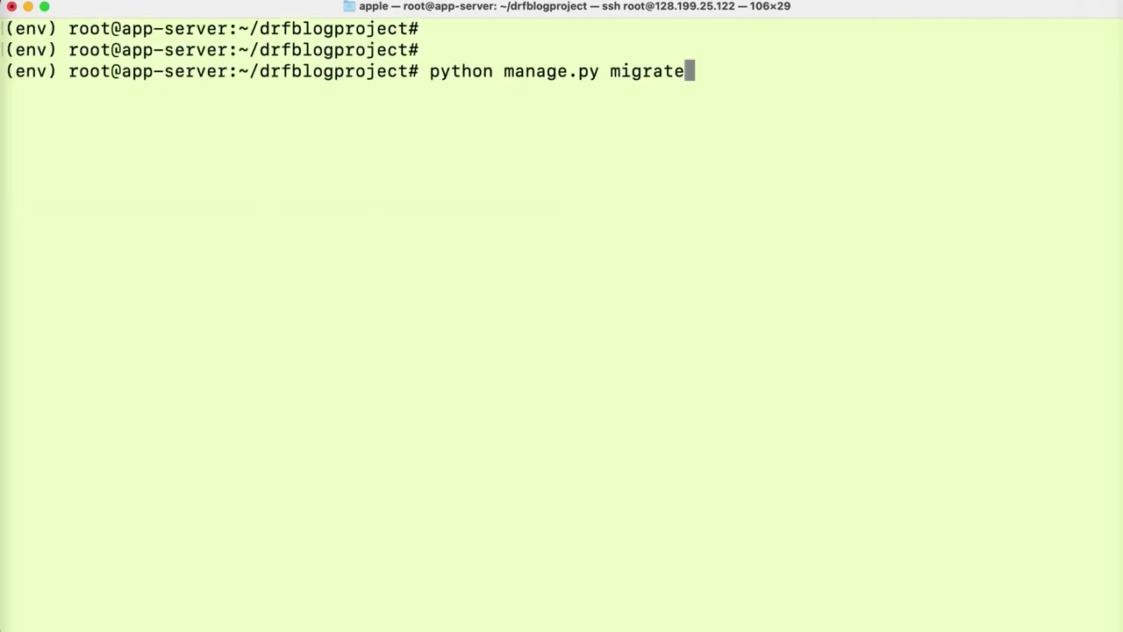
key(BackSpace)
key(BackSpace)
key(BackSpace)
key(BackSpace)
key(BackSpace)
key(BackSpace)
key(BackSpace)
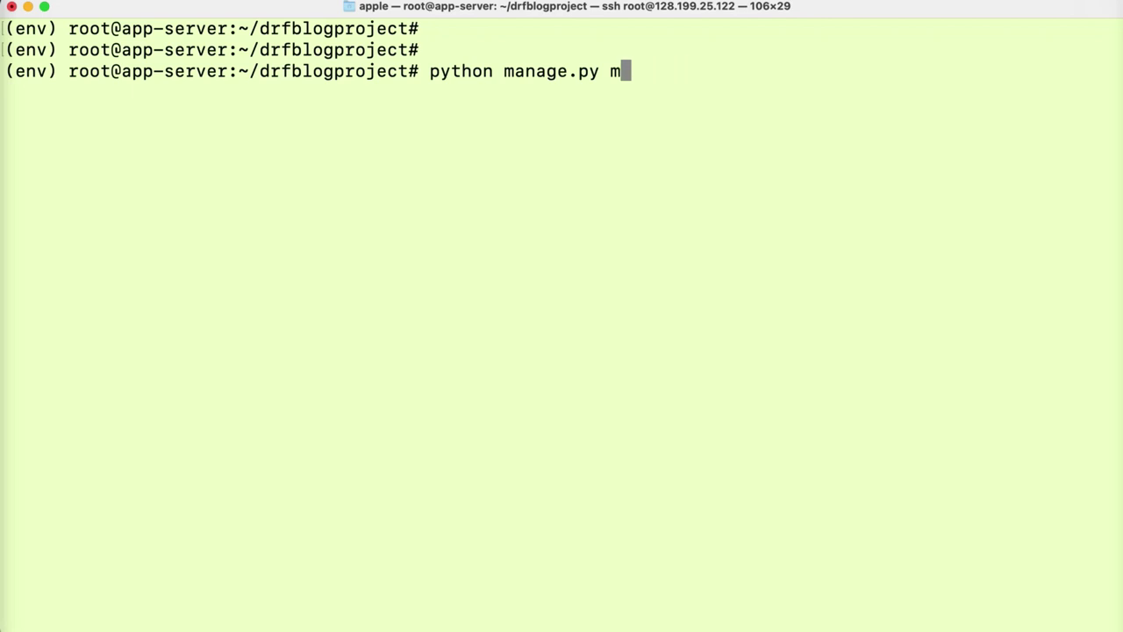
text(collect)
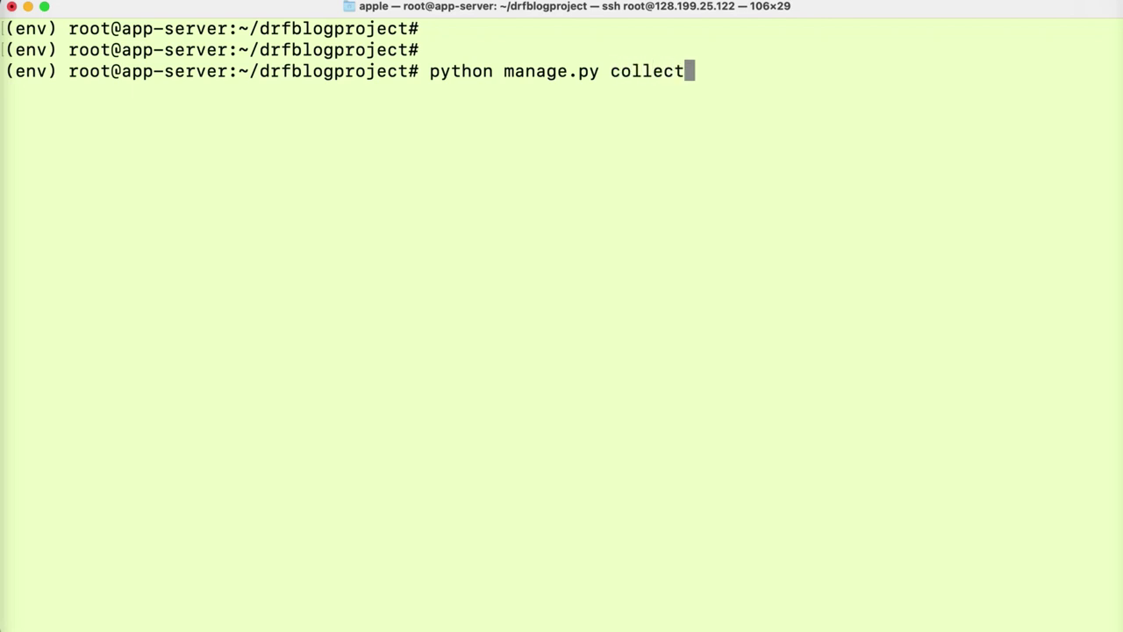
text(static)
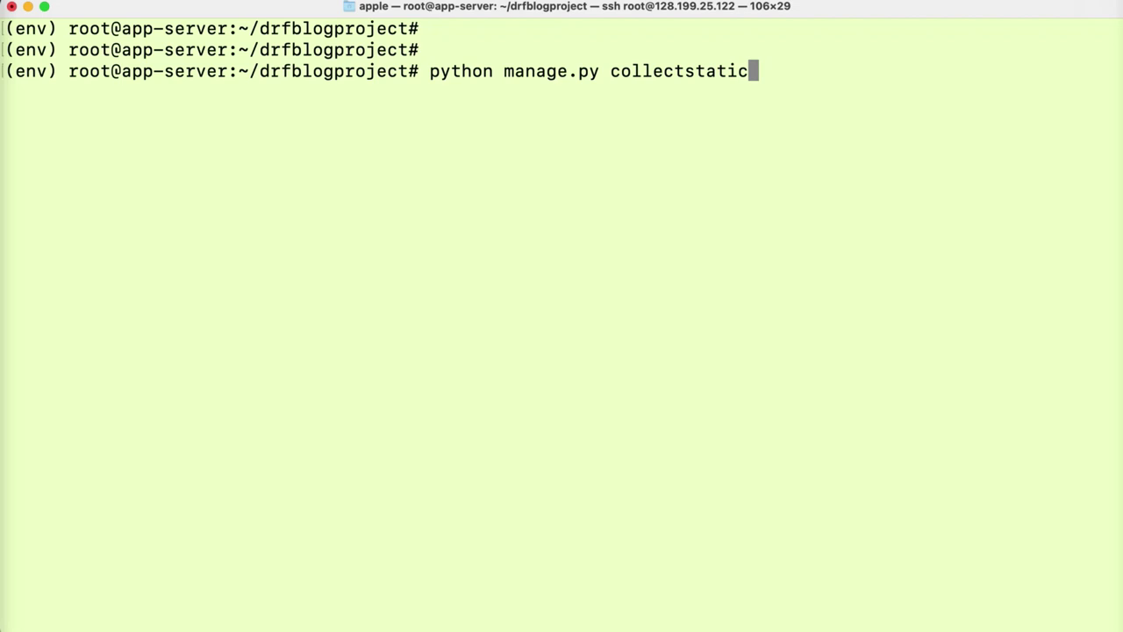
key(Return)
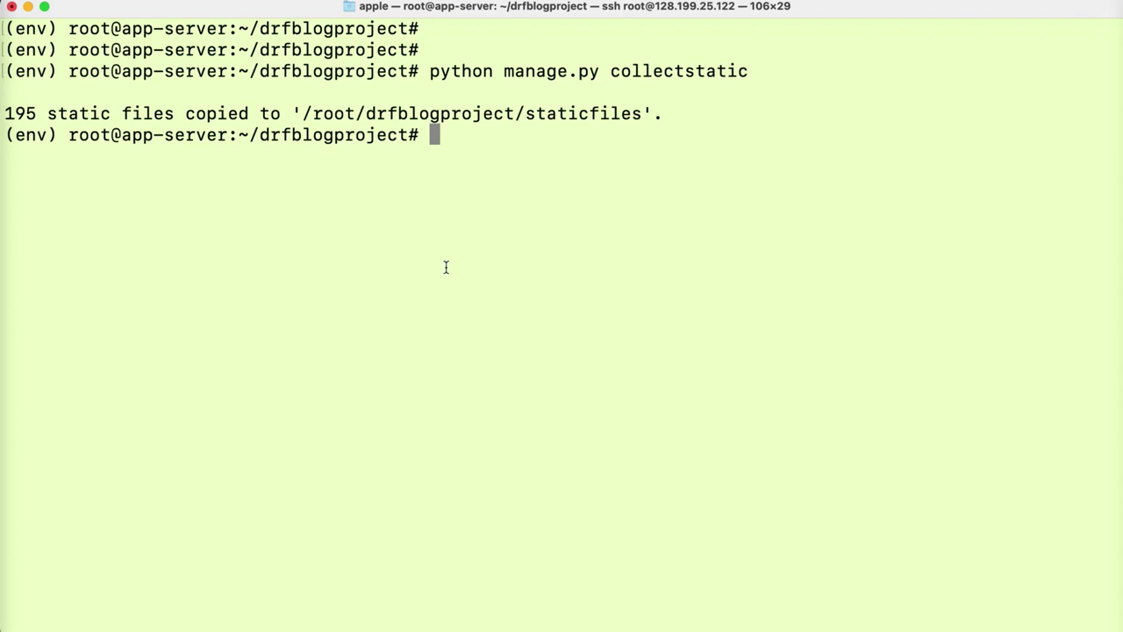
text(pip i)
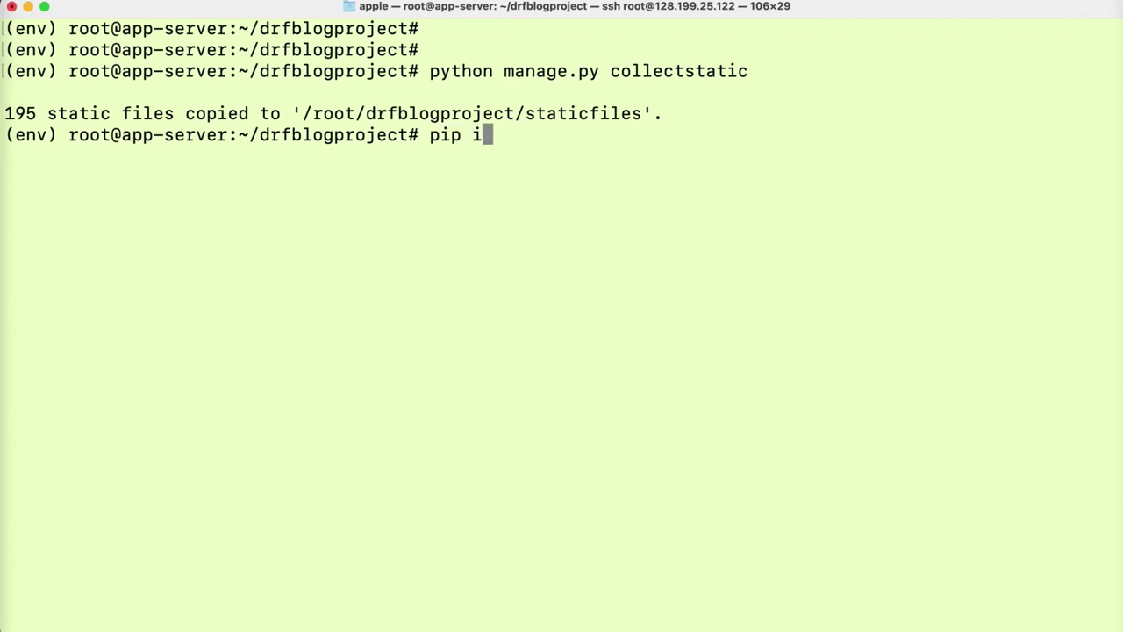
text(nstall whitenoise)
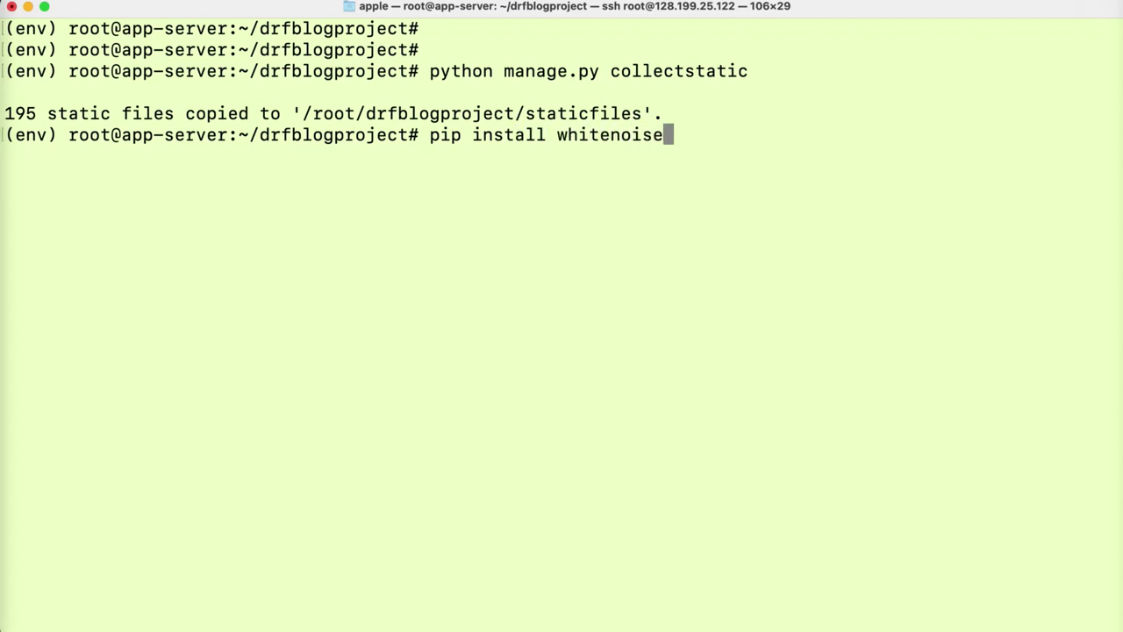
key(Return)
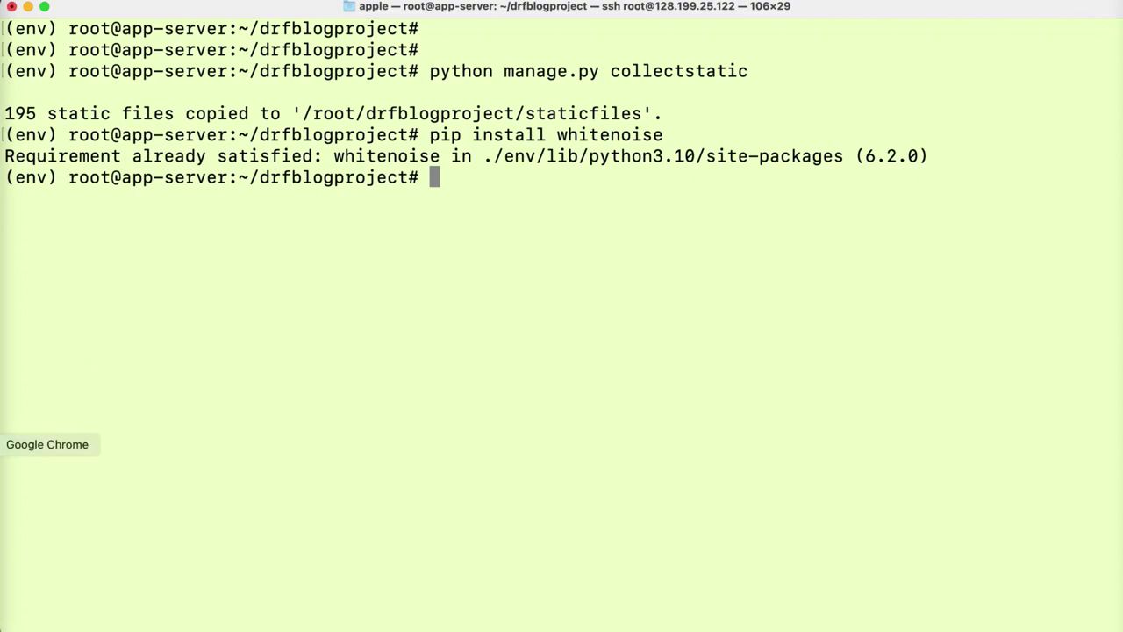
- Copy the sudo vim /etc/systemd/system/gunicorn.socket command from the Medium draft onto the terminal prompt
click(2, 444)
click(347, 14)
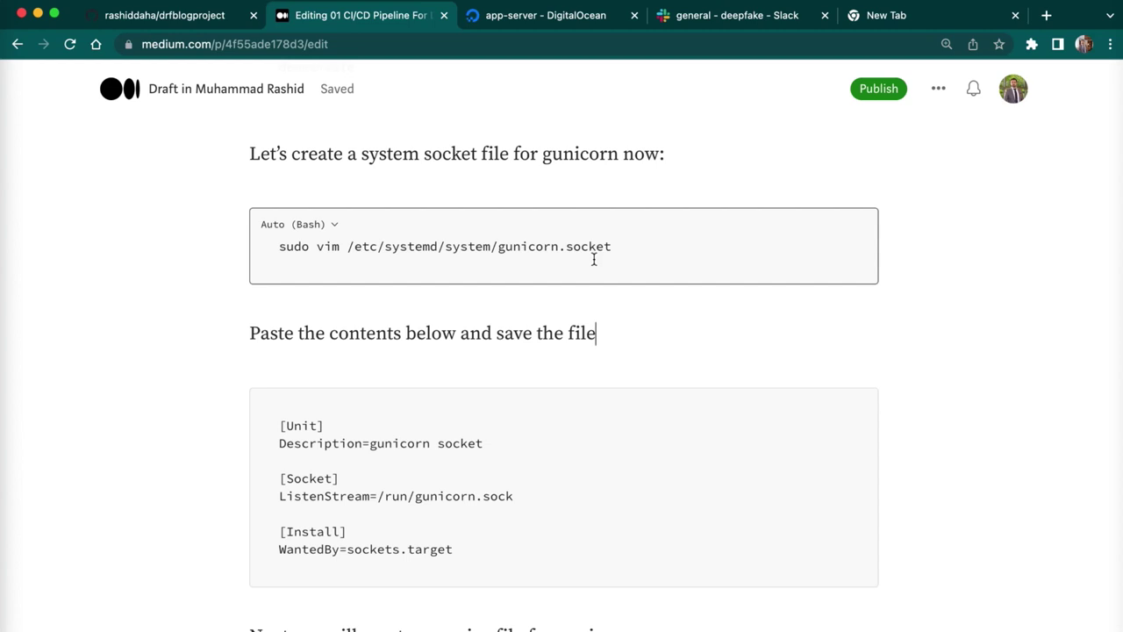
drag(625, 250, 249, 244)
key(super+c)
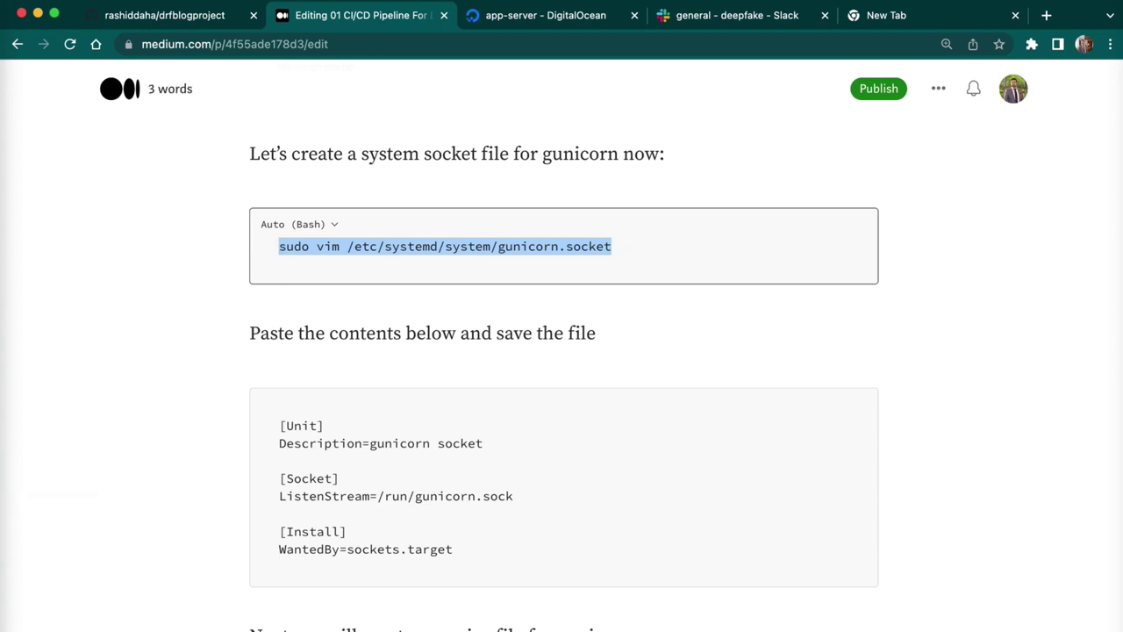
click(9, 514)
key(super+v)
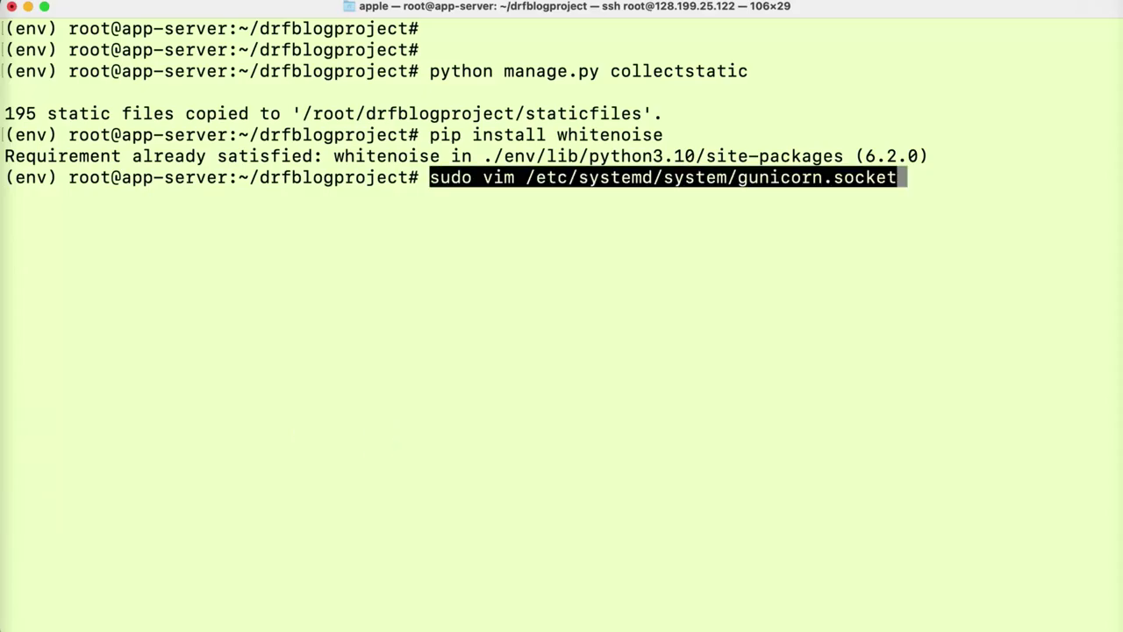
- Open gunicorn.socket in vim and paste the socket unit configuration copied from the Medium draft
key(Return)
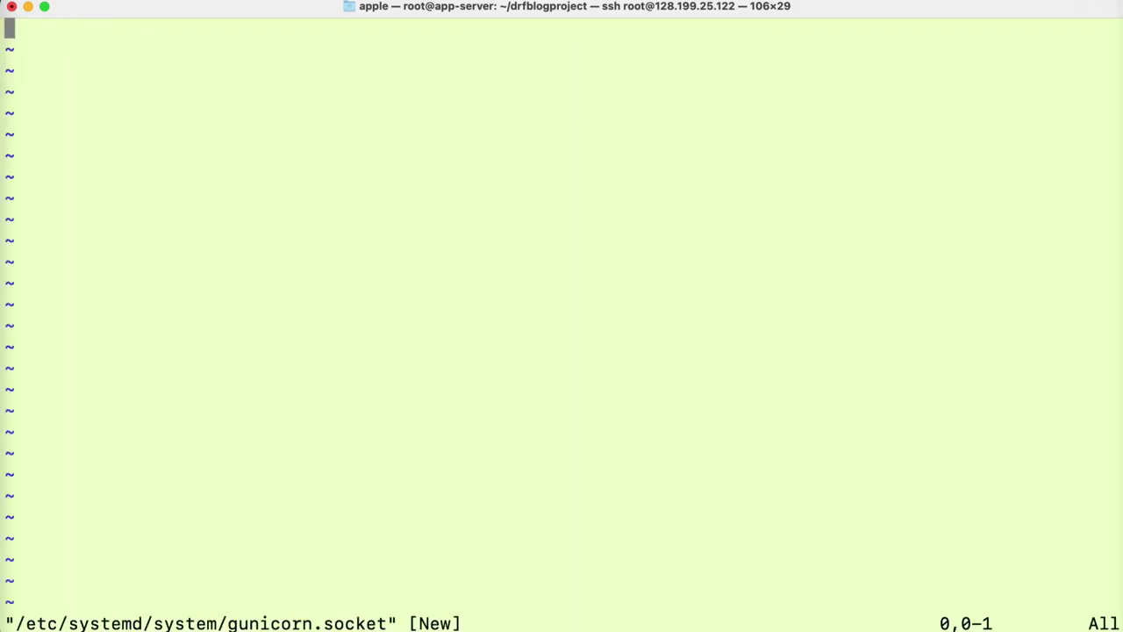
click(9, 444)
click(432, 491)
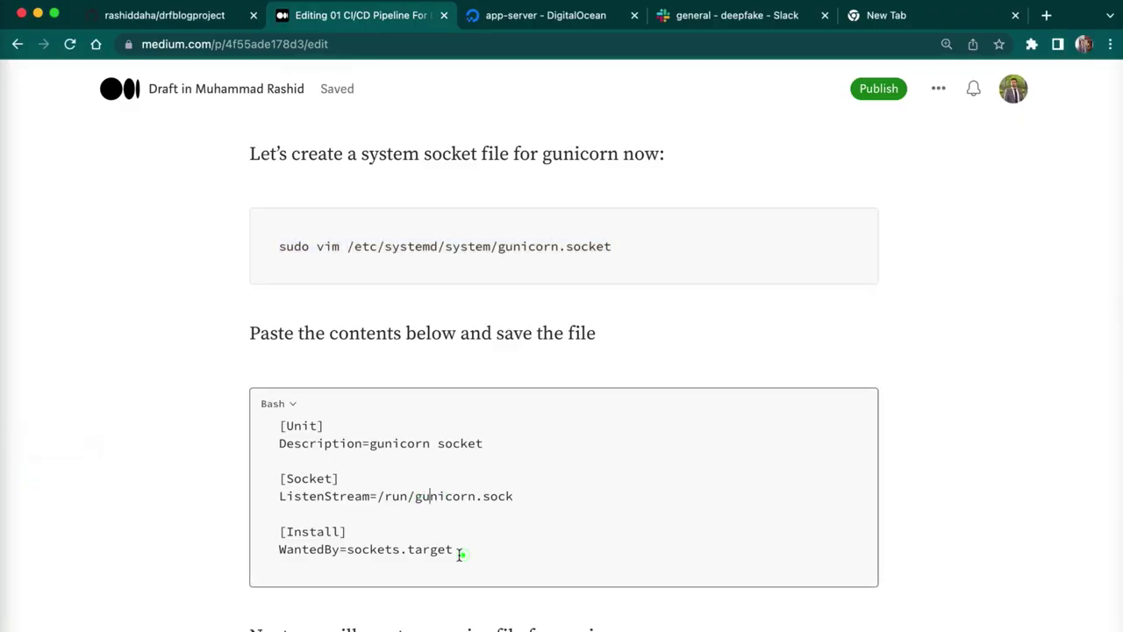
drag(459, 552, 269, 430)
key(super+c)
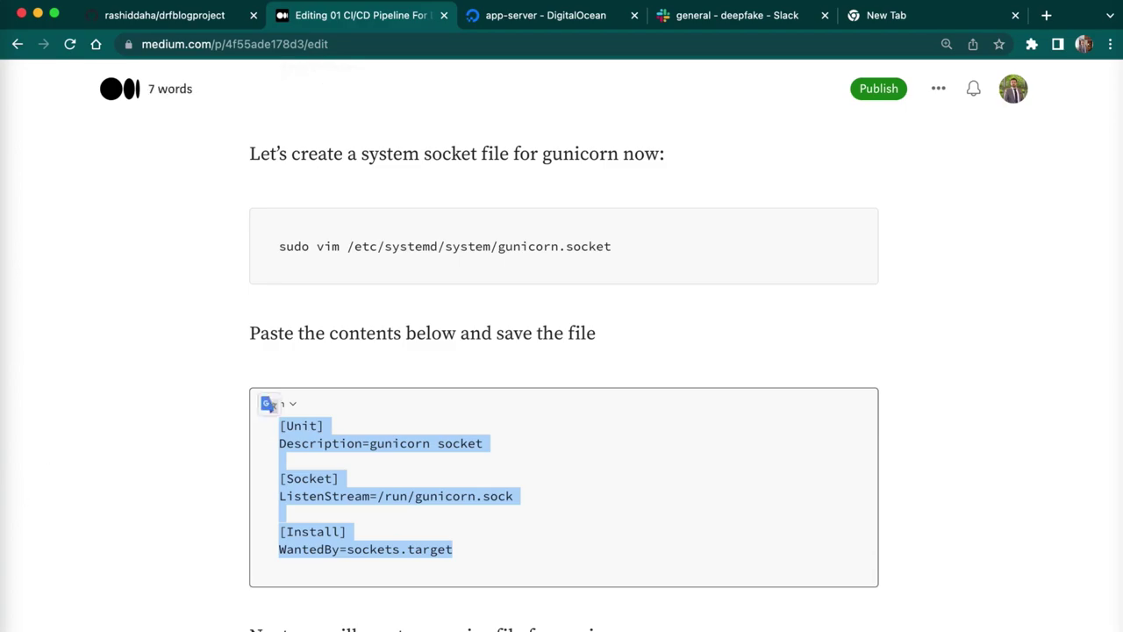
click(9, 513)
click(249, 288)
key(super+v)
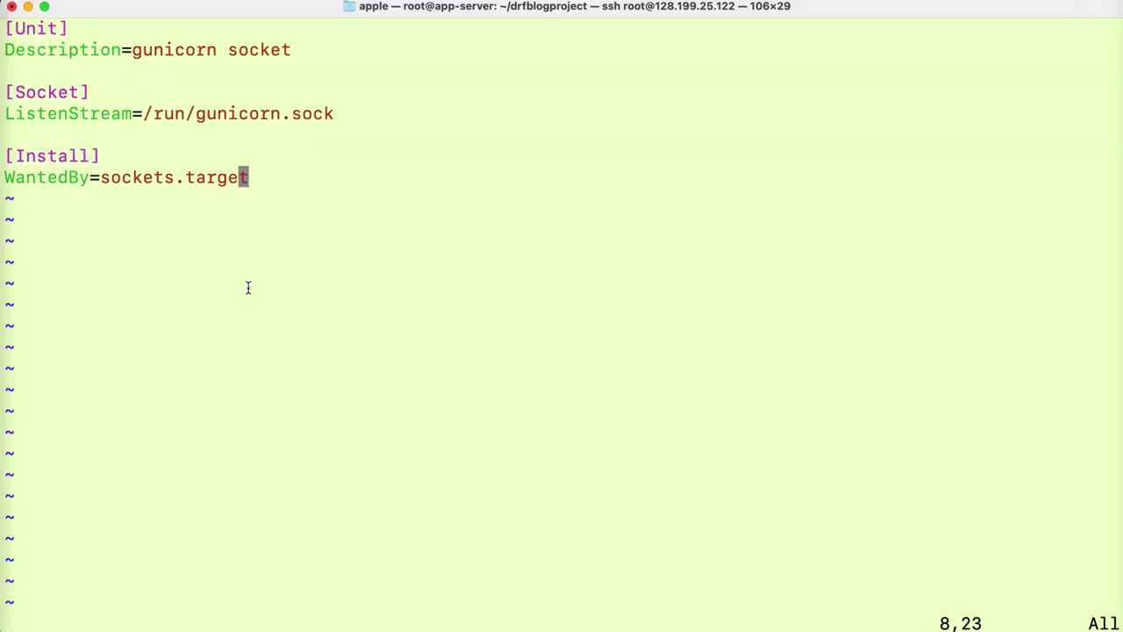
- Save the 8-line gunicorn.socket file with :wq and exit vim
key(i)
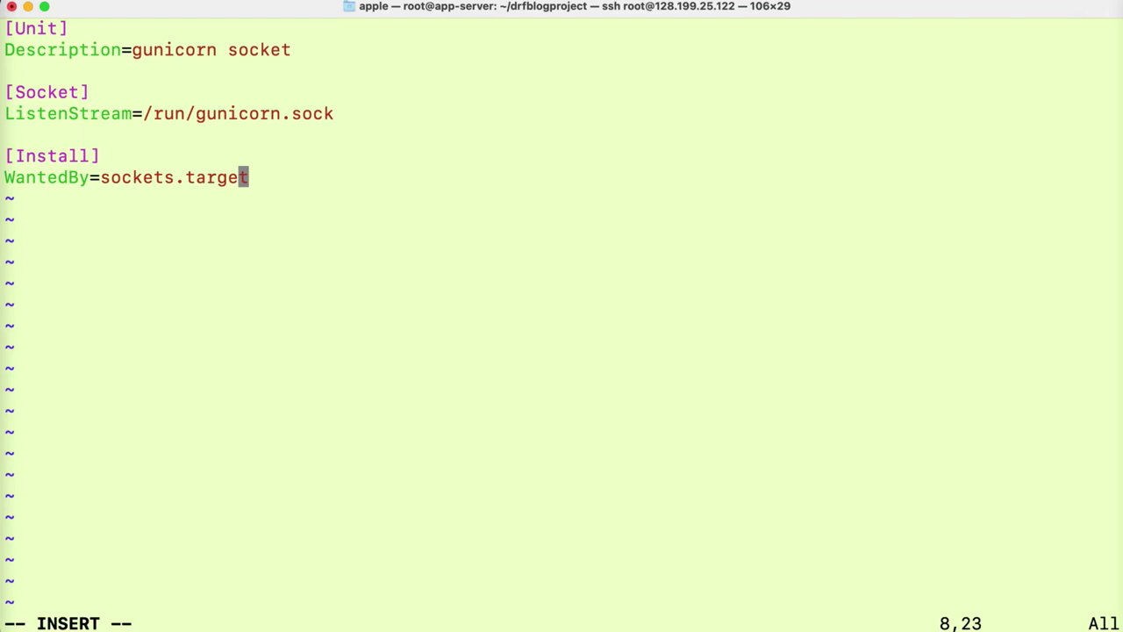
key(Right)
key(Escape)
text(:wq)
key(Return)
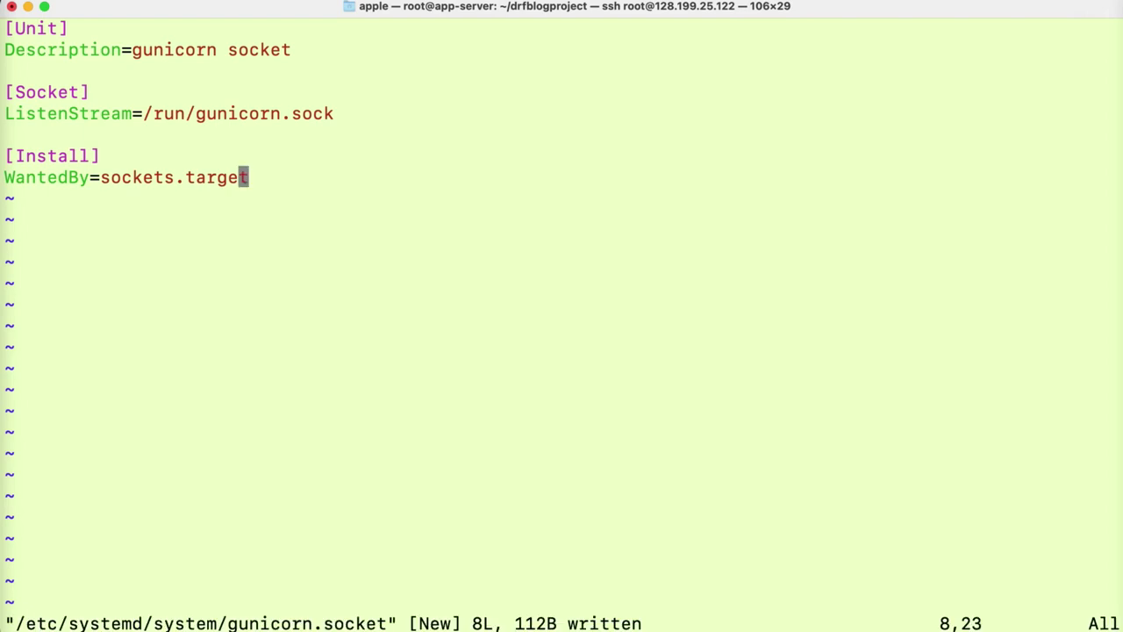
text(:wq)
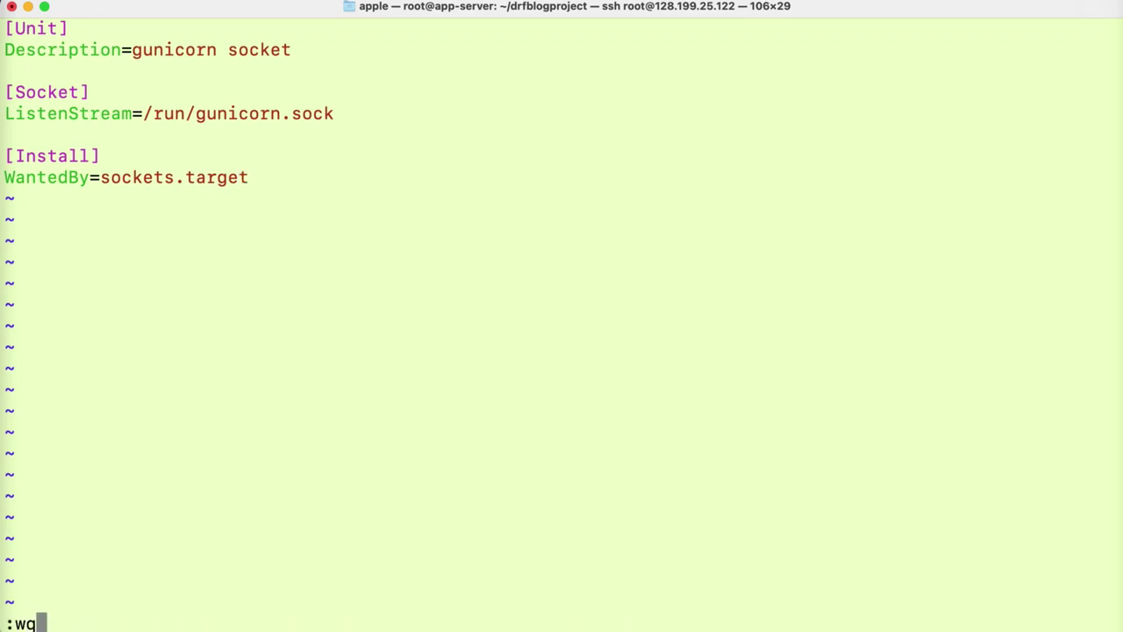
key(Return)
- Copy the sudo vim /etc/systemd/system/gunicorn.service command from Medium and run it in the terminal
click(4, 444)
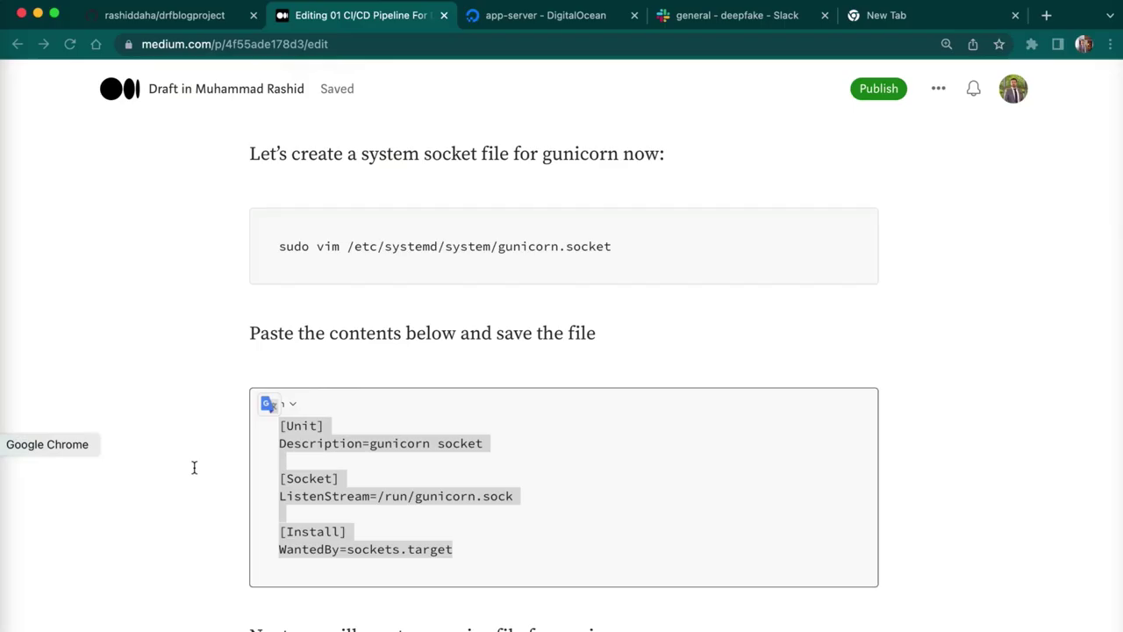
key(Down)
key(Down)
key(Down)
key(Down)
key(Down)
key(Down)
key(Down)
key(Down)
key(Down)
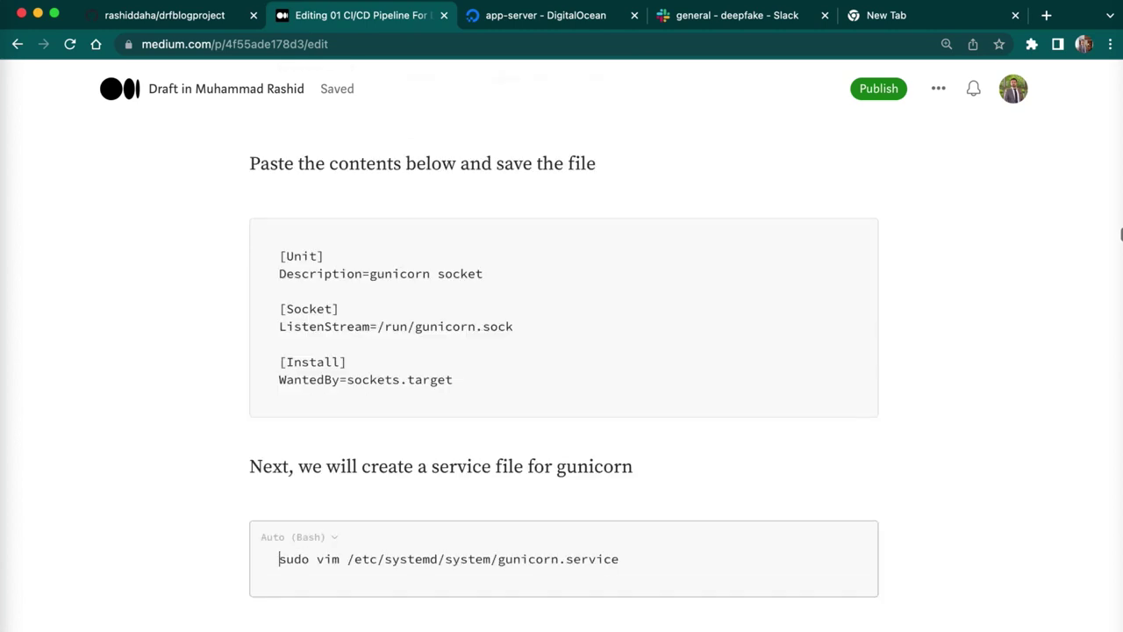
key(Down)
key(Down)
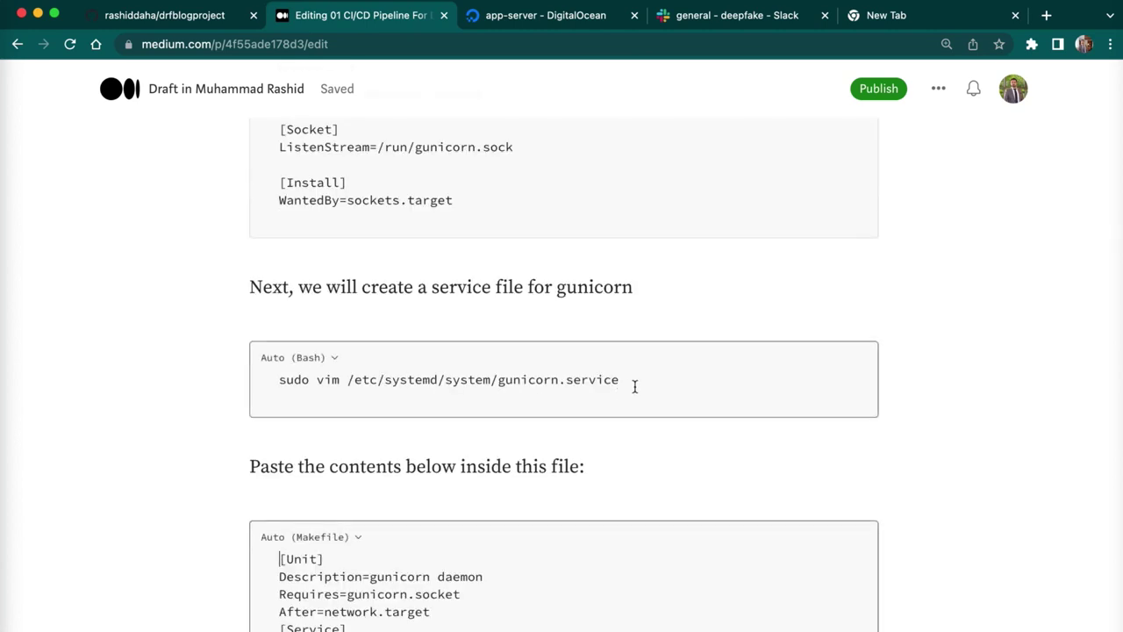
drag(634, 386, 261, 388)
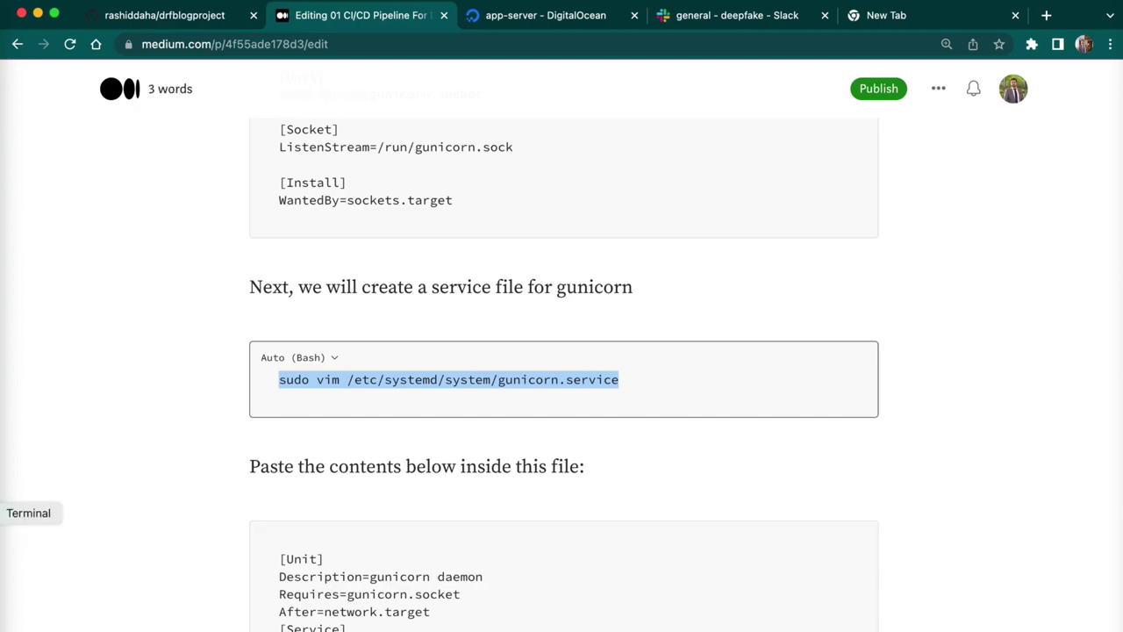
click(3, 514)
key(super+v)
key(Return)
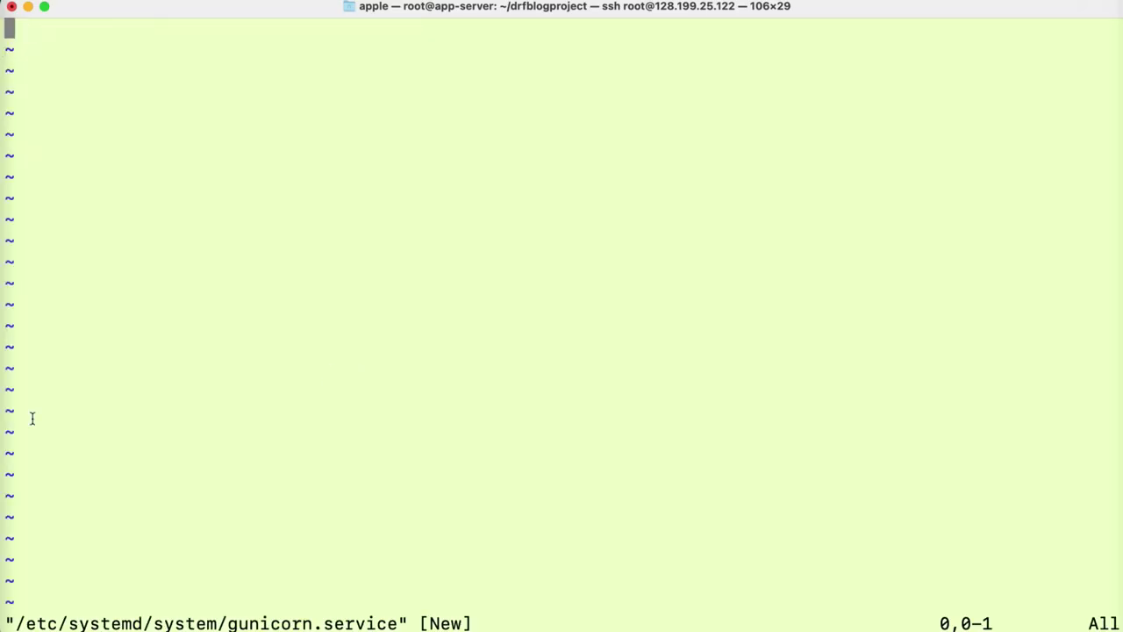
- Select and copy the gunicorn unit file text from the Medium draft
click(4, 444)
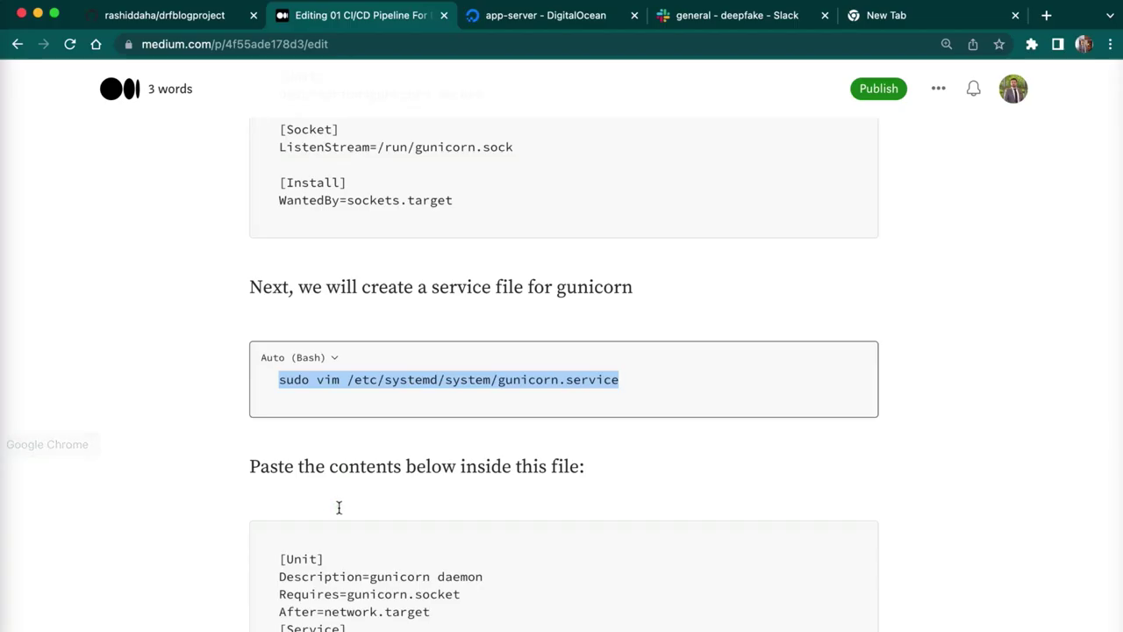
click(338, 507)
drag(338, 508, 479, 389)
scroll(479, 389, down, 5)
click(476, 389)
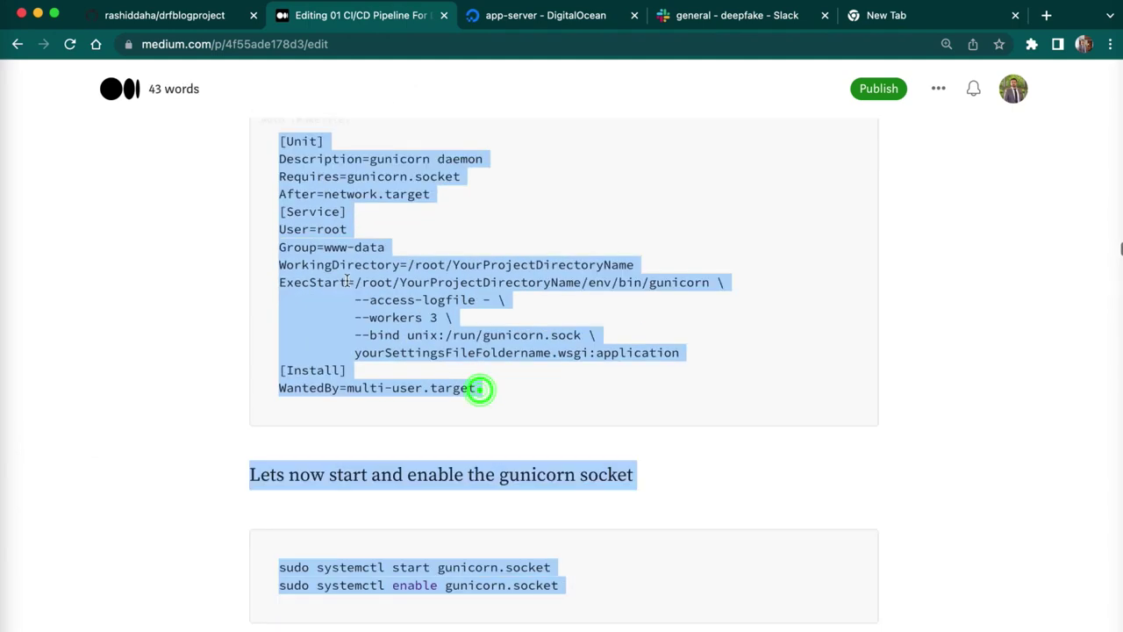
key(shift+Up)
key(shift+Up)
key(shift+Up)
key(shift+Up)
key(shift+Up)
key(shift+Up)
key(shift+Up)
key(shift+Up)
key(shift+Up)
key(shift+Up)
key(shift+Up)
key(shift+Up)
key(shift+Up)
key(shift+Up)
key(shift+Up)
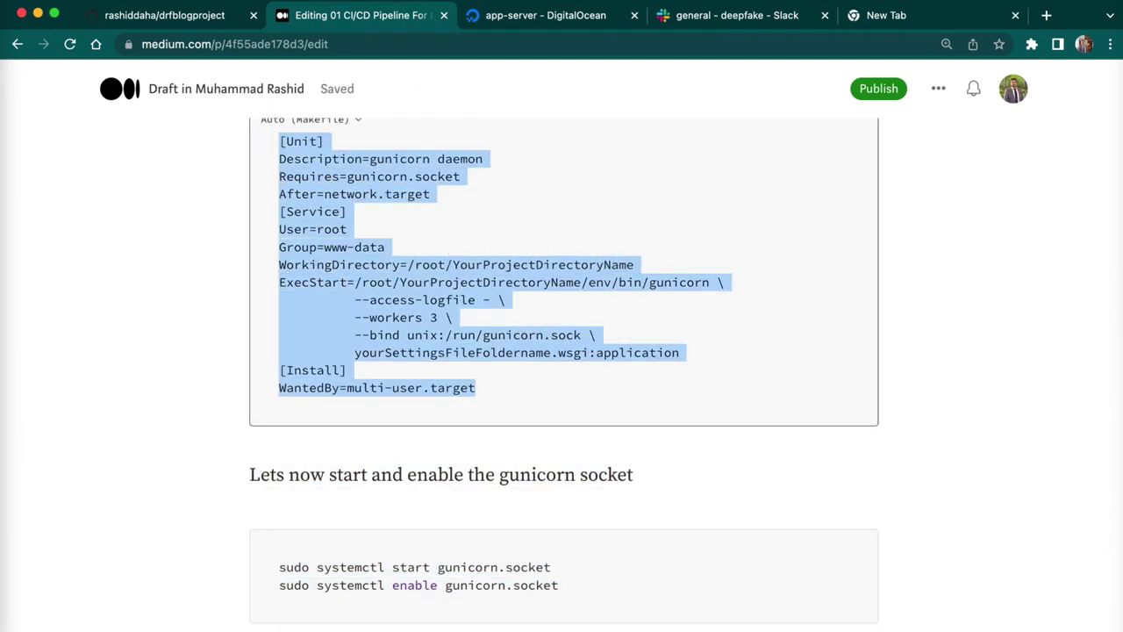
key(super+Tab)
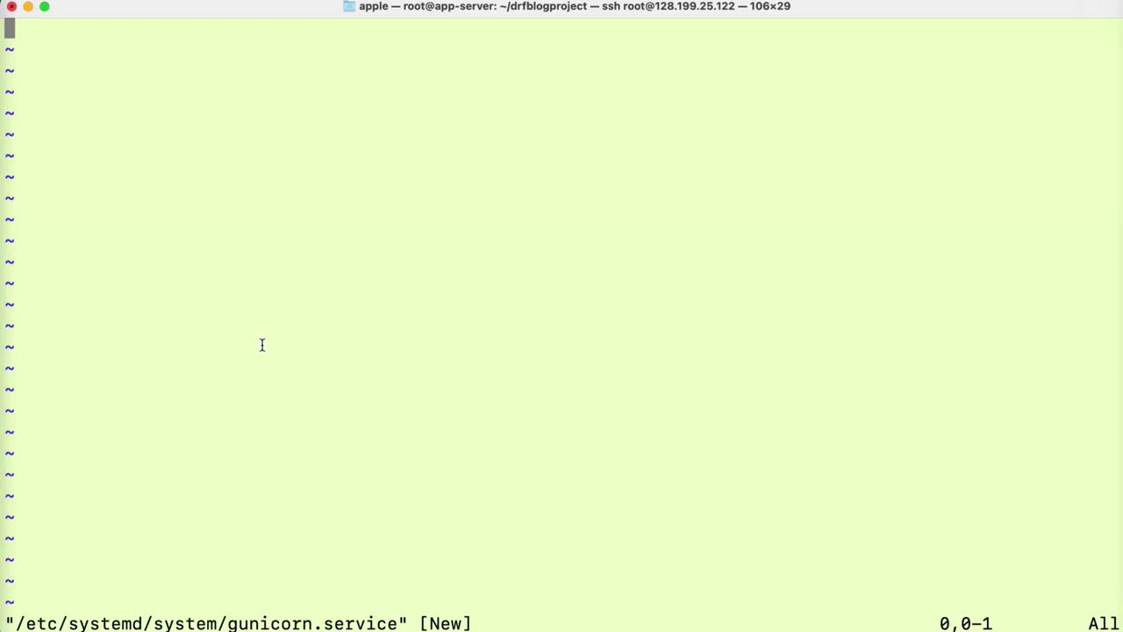
- Paste the unit text into gunicorn.service and set WorkingDirectory to /root/drfblogproject
key(super+v)
key(i)
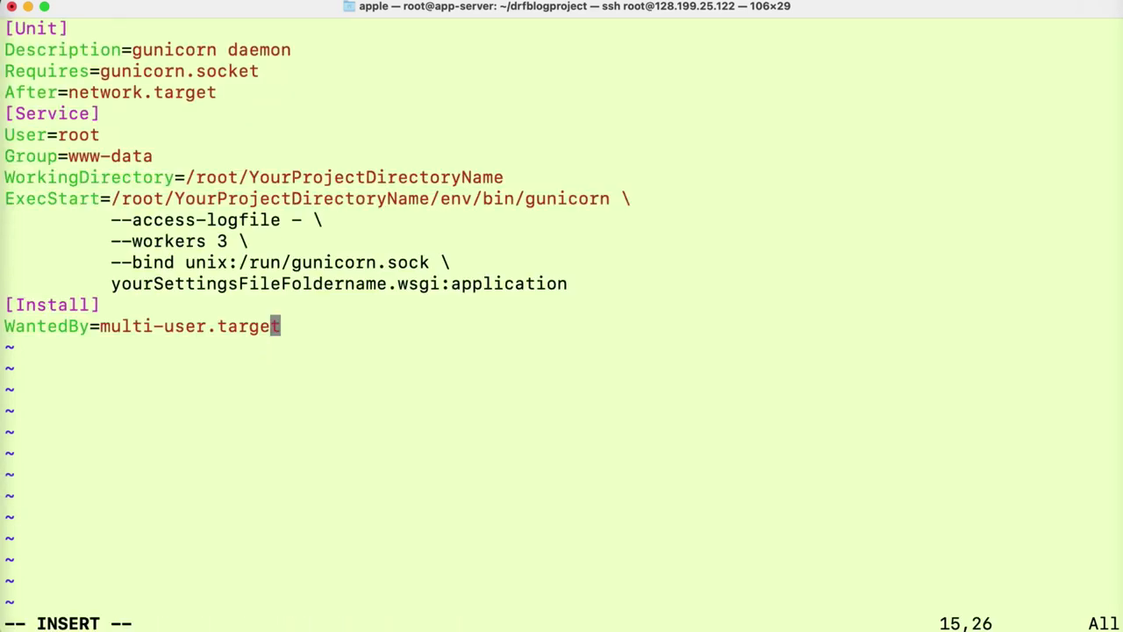
key(Up)
key(Up)
key(Up)
key(Right)
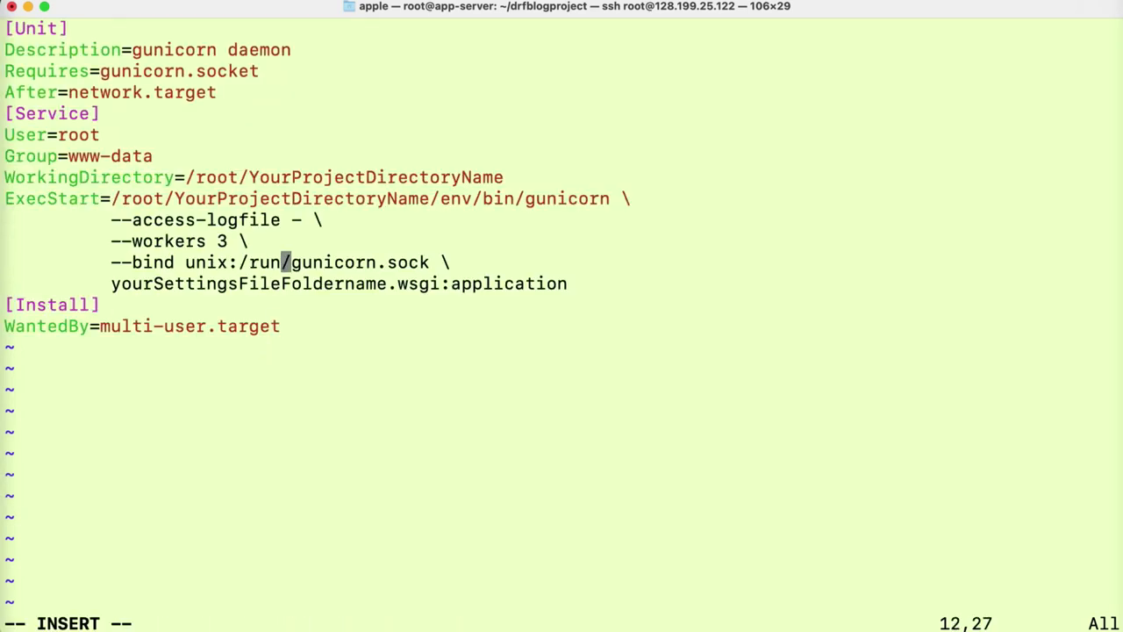
key(Up)
key(Up)
key(Up)
key(Up)
key(Right)
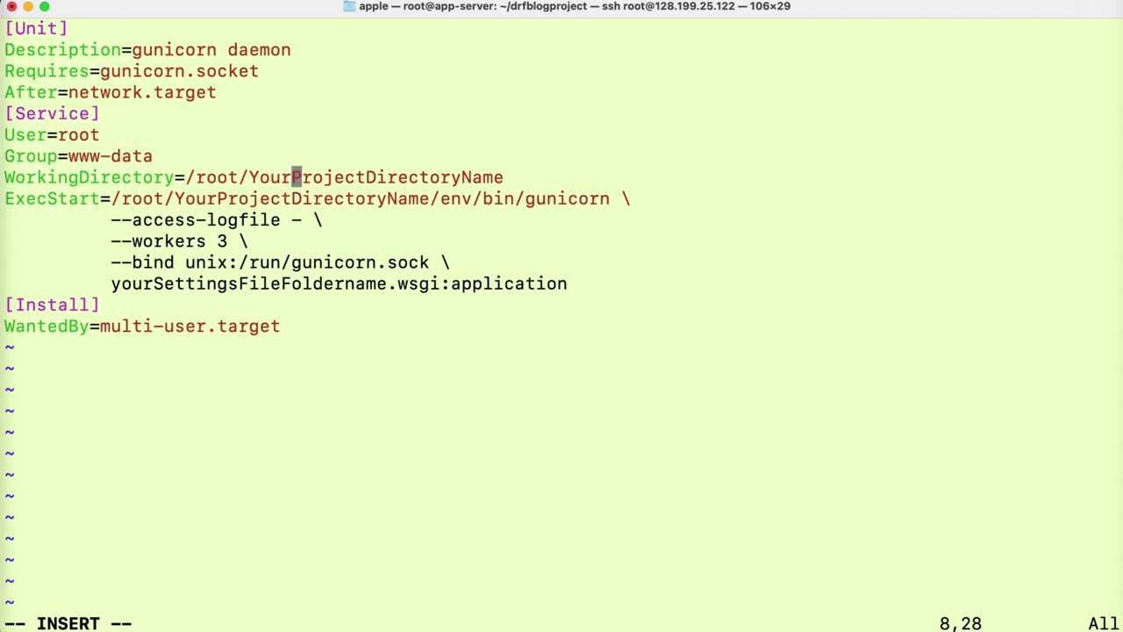
key(Right)
key(Right)
key(Right)
key(Right)
key(Right)
key(Right)
key(Right)
key(Right)
key(Right)
key(Right)
key(Right)
key(Right)
key(Right)
key(Right)
key(Right)
key(Right)
key(Right)
key(Right)
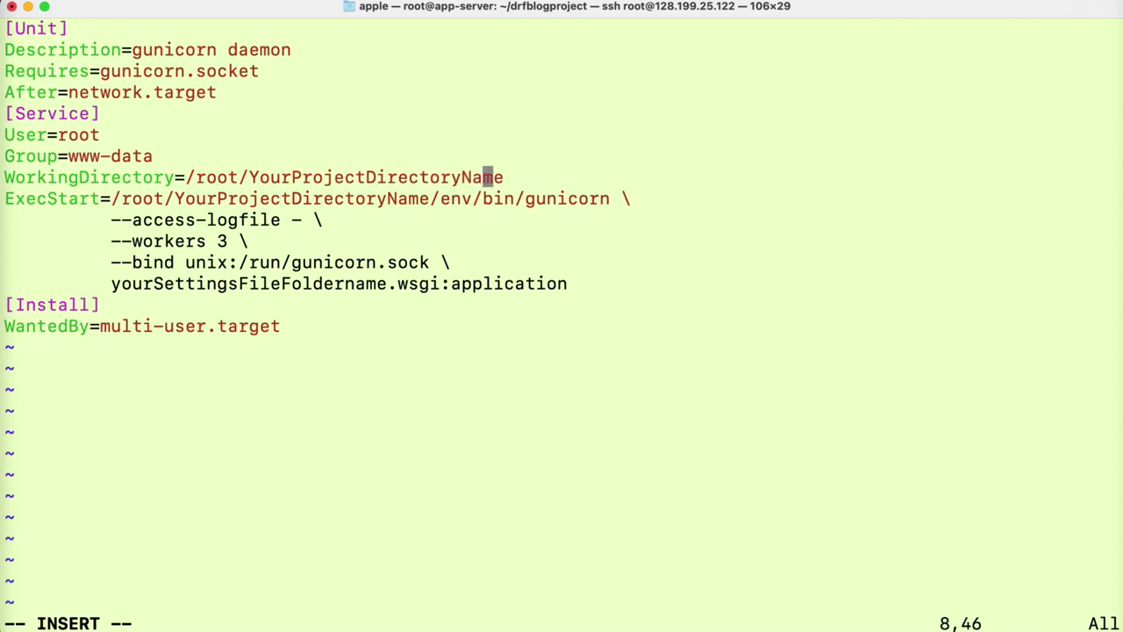
key(Right)
key(Right)
key(BackSpace)
key(BackSpace)
key(BackSpace)
key(BackSpace)
key(BackSpace)
key(BackSpace)
key(BackSpace)
key(BackSpace)
key(BackSpace)
key(BackSpace)
key(BackSpace)
key(BackSpace)
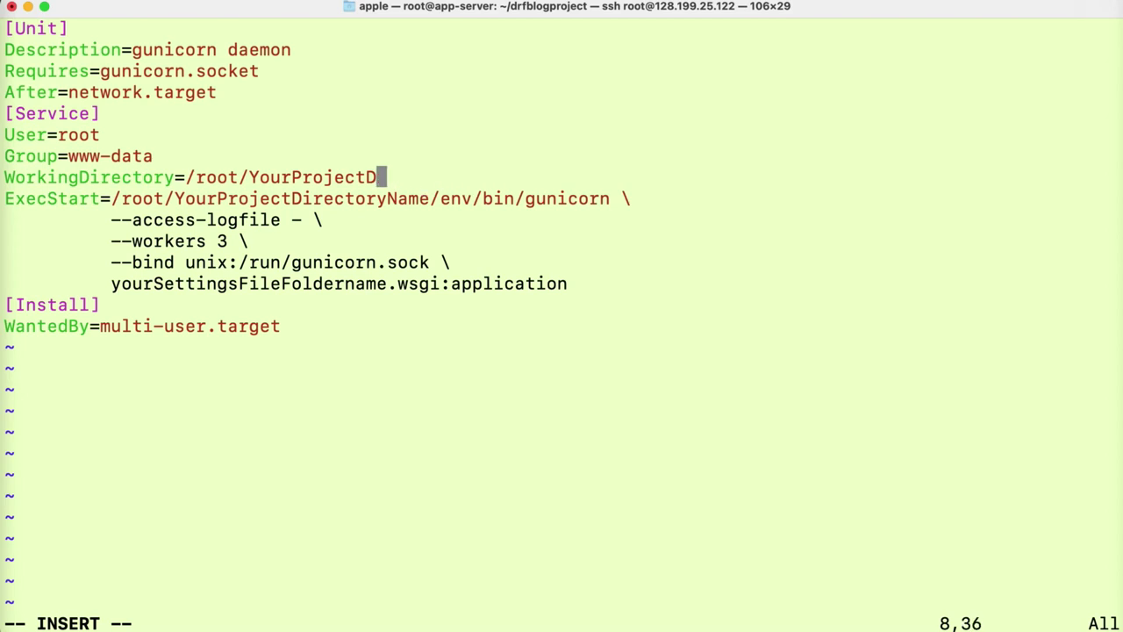
key(BackSpace)
key(BackSpace)
key(BackSpace)
key(BackSpace)
key(BackSpace)
key(BackSpace)
key(BackSpace)
key(BackSpace)
key(BackSpace)
key(BackSpace)
key(BackSpace)
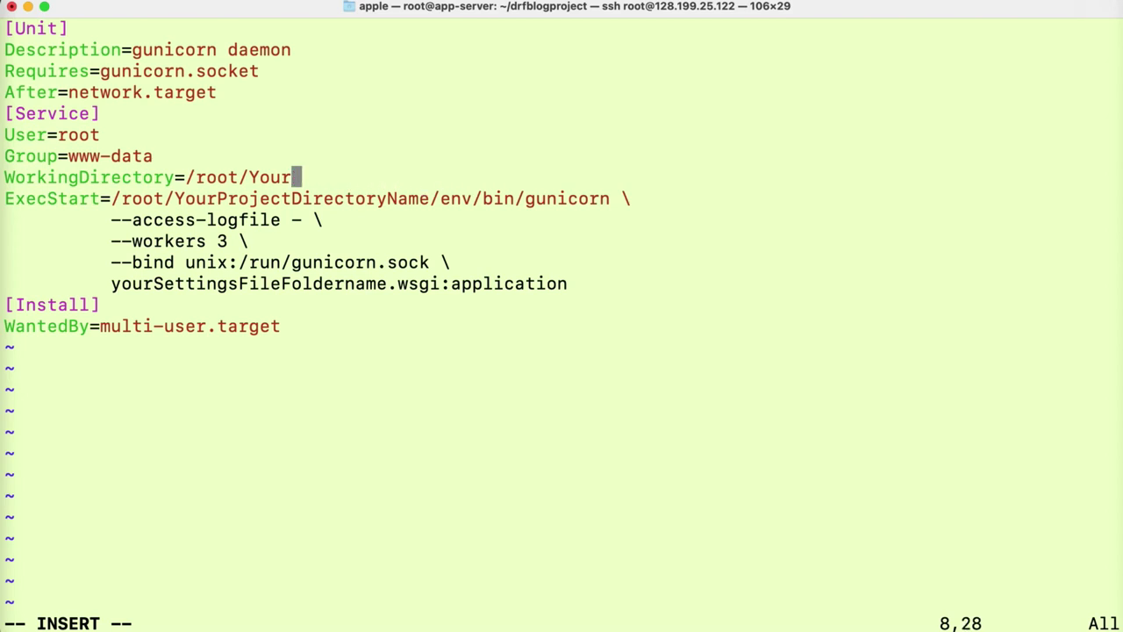
key(BackSpace)
text(dr)
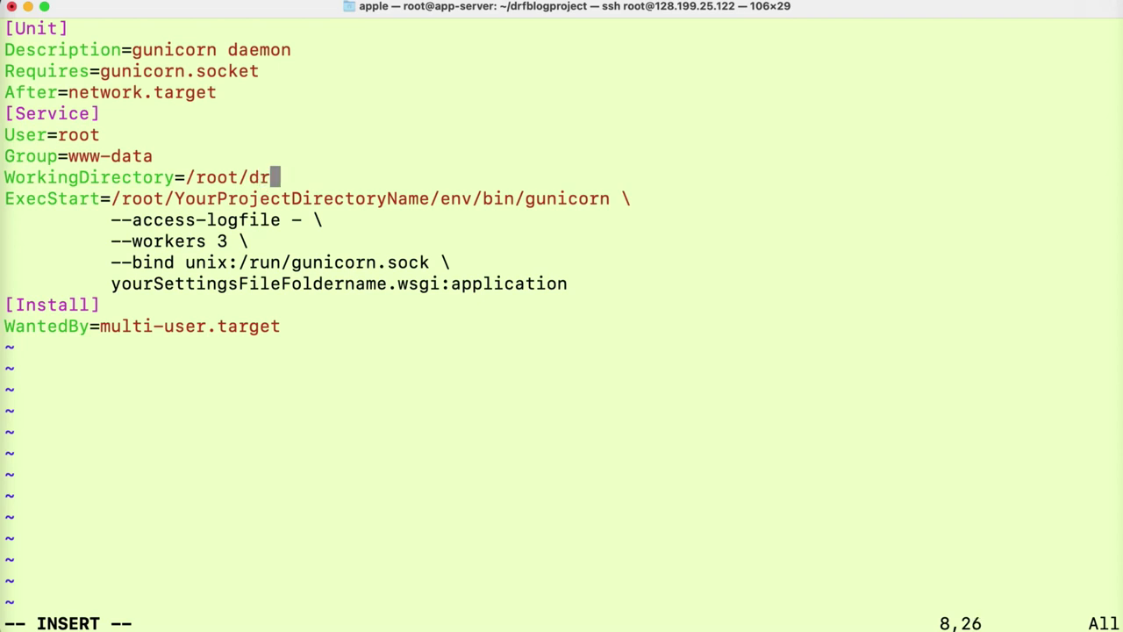
text(fblog)
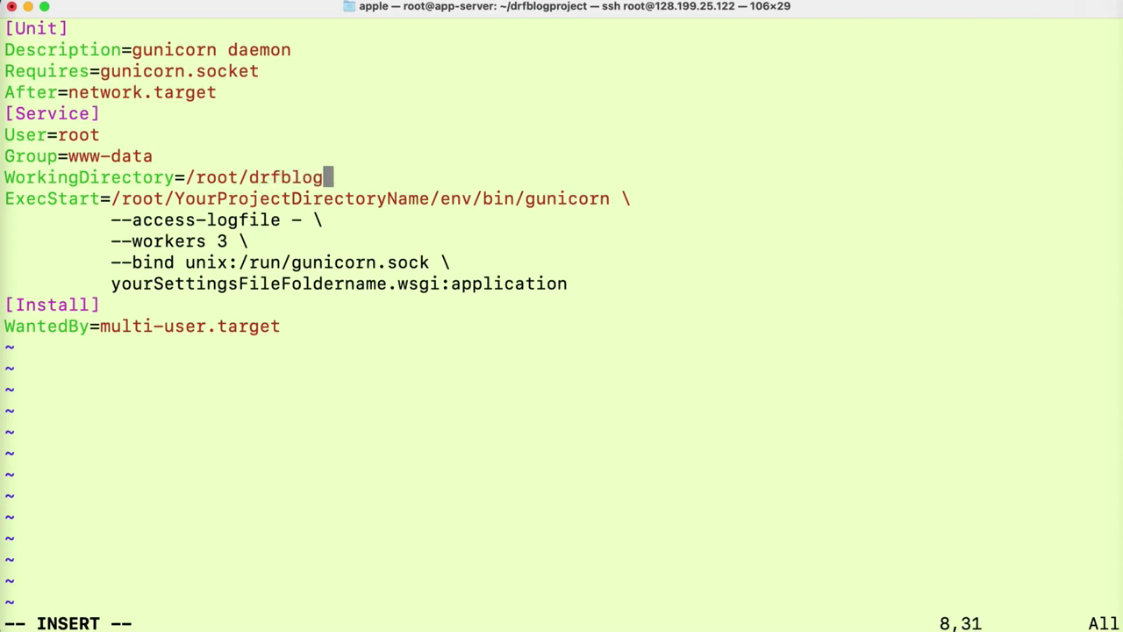
text(project)
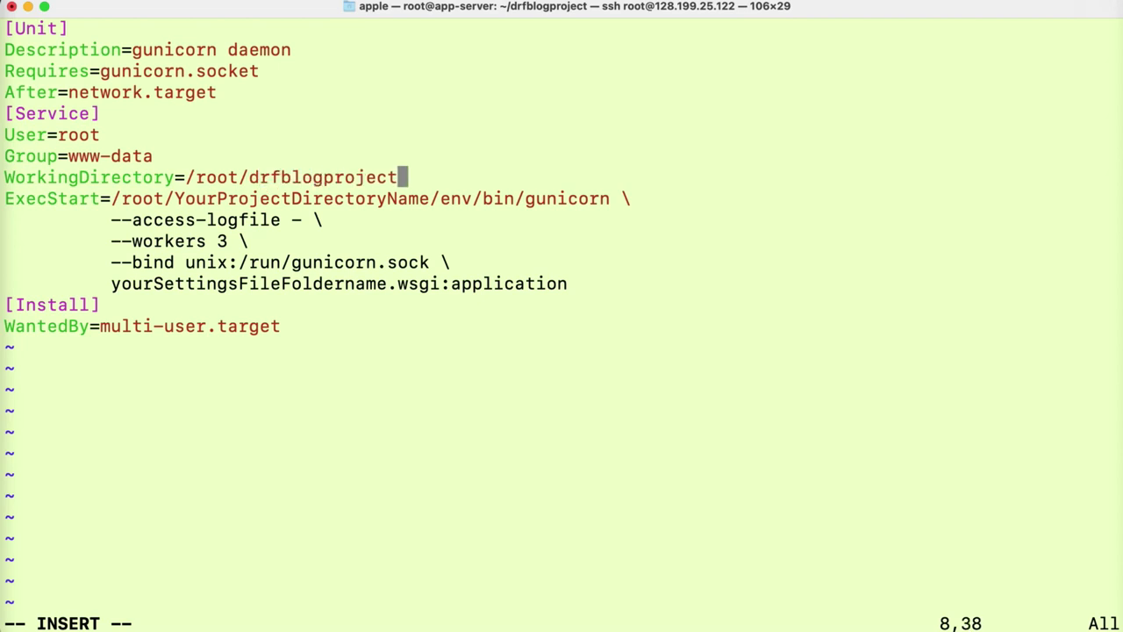
drag(404, 177, 250, 178)
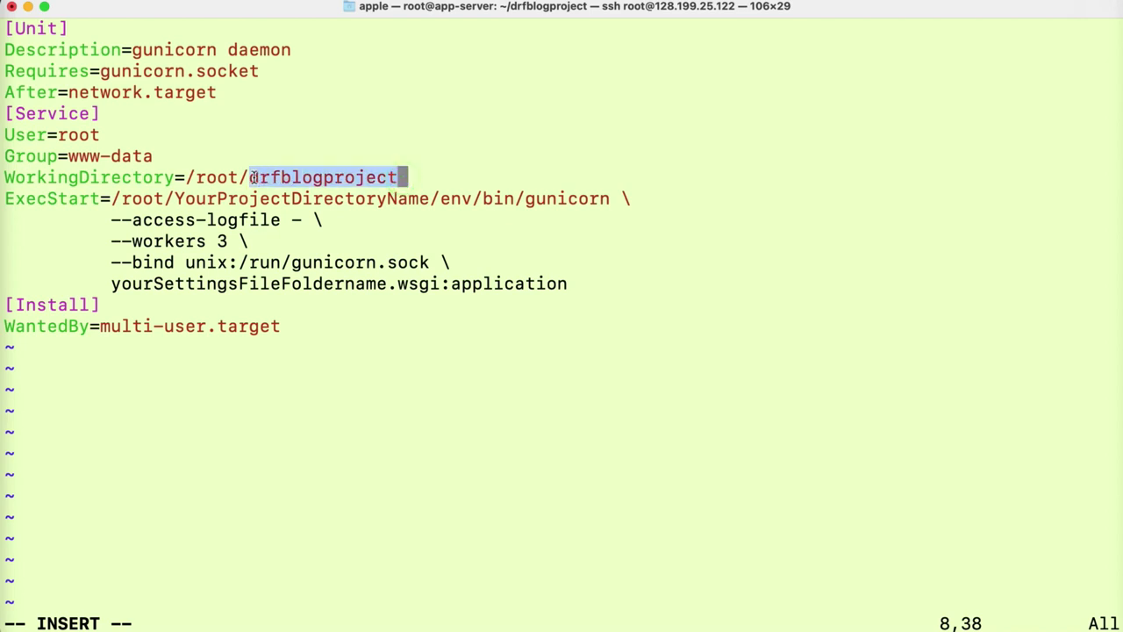
click(416, 186)
- Replace the ExecStart placeholder folder with drfblogproject
key(Down)
key(Right)
key(Right)
key(Right)
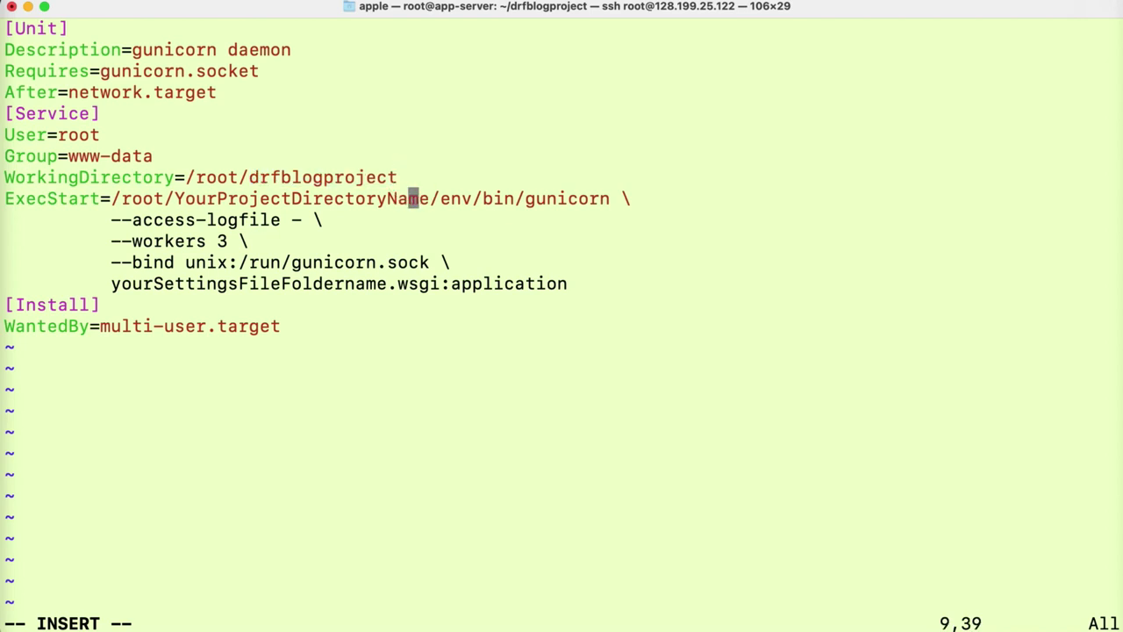
key(BackSpace)
key(BackSpace)
key(BackSpace)
key(BackSpace)
key(BackSpace)
key(BackSpace)
key(BackSpace)
key(BackSpace)
key(BackSpace)
key(BackSpace)
key(BackSpace)
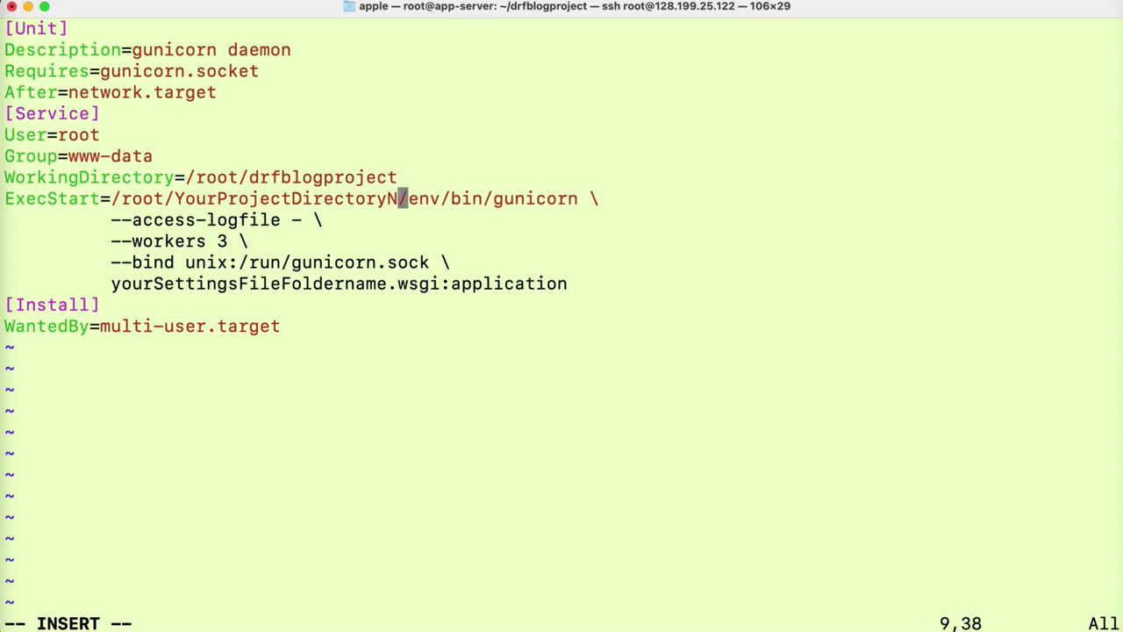
key(BackSpace)
key(BackSpace)
key(BackSpace)
key(BackSpace)
key(BackSpace)
key(BackSpace)
key(BackSpace)
key(BackSpace)
key(BackSpace)
key(BackSpace)
key(BackSpace)
key(BackSpace)
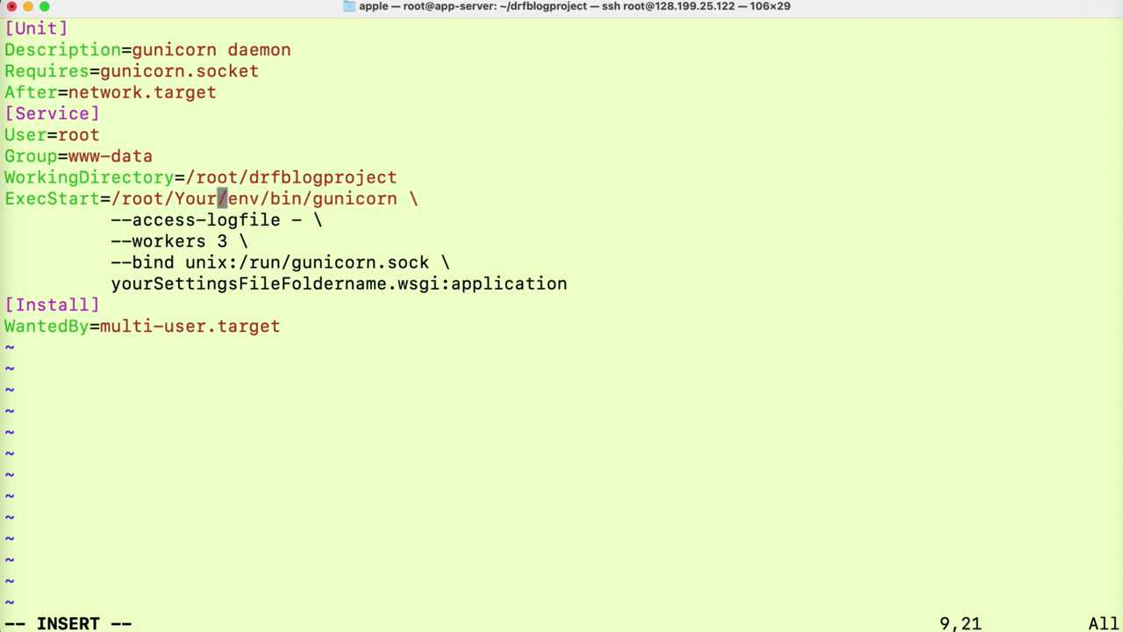
key(BackSpace)
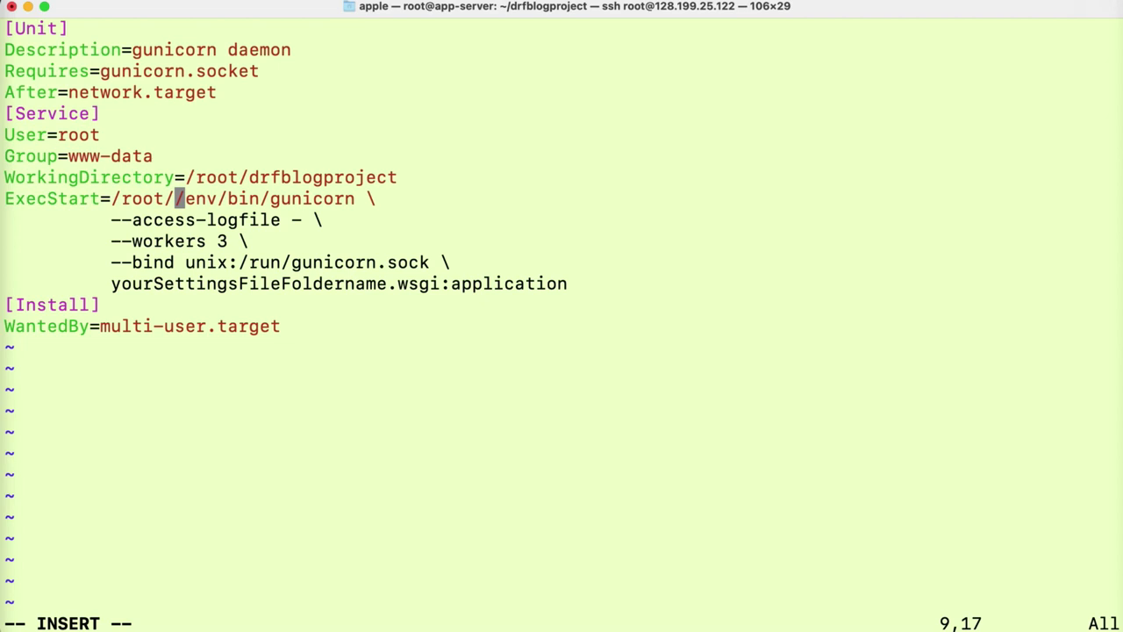
text(drfblogproject)
- Replace the settings folder placeholder in the WSGI module with core
key(Down)
key(Down)
key(Down)
key(Down)
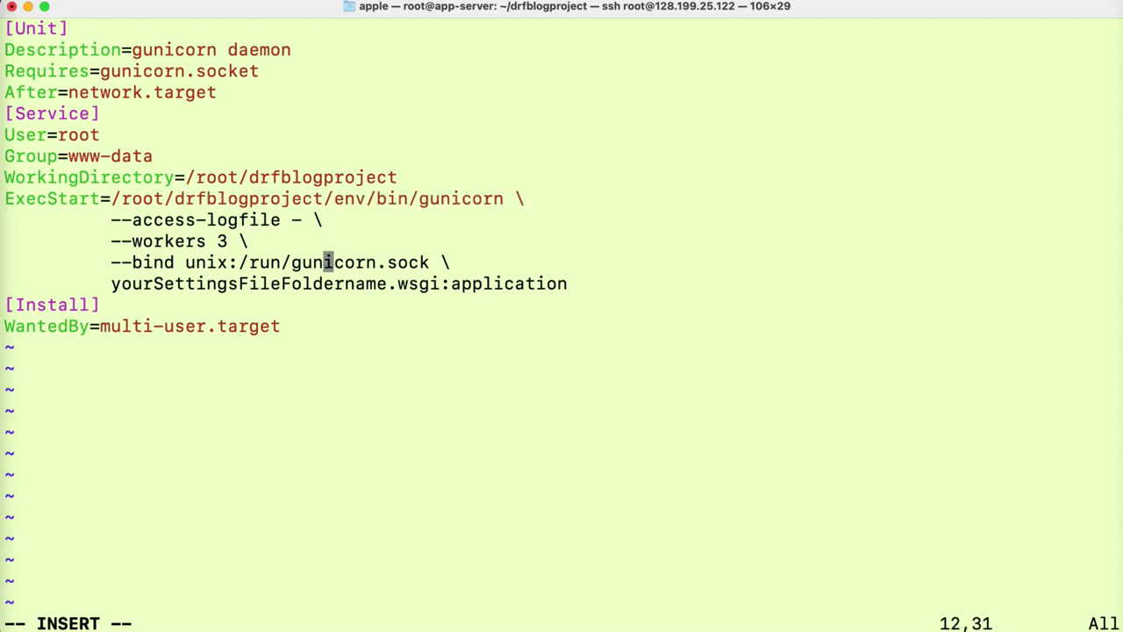
key(Right)
key(Right)
key(Right)
key(Right)
key(Right)
key(Right)
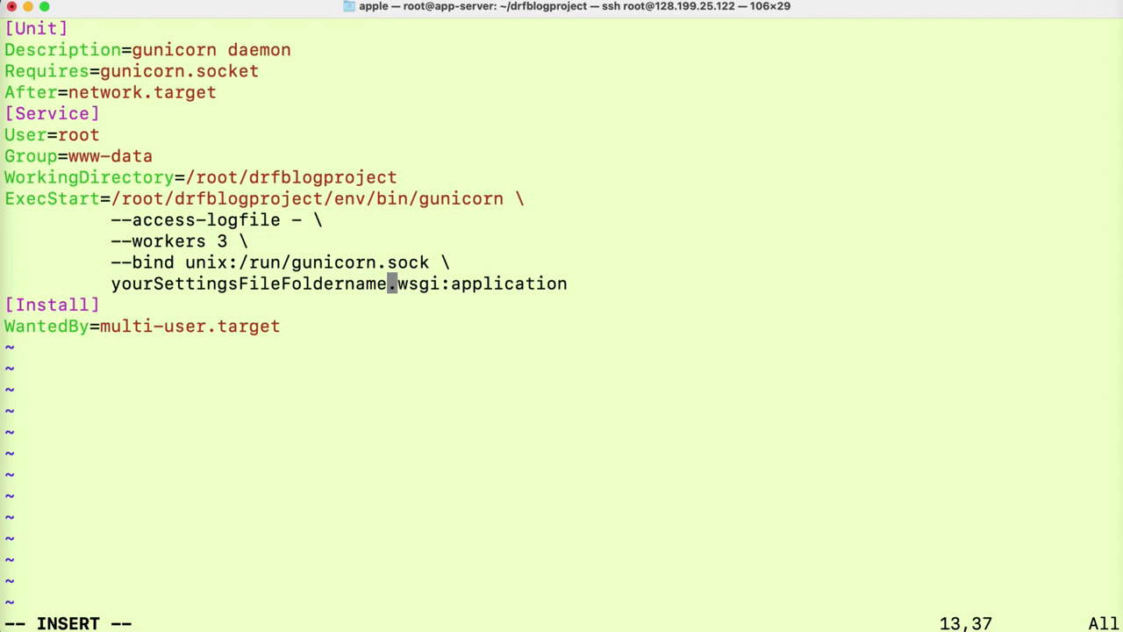
key(BackSpace)
key(BackSpace)
key(BackSpace)
key(BackSpace)
key(BackSpace)
key(BackSpace)
key(BackSpace)
key(BackSpace)
key(BackSpace)
key(BackSpace)
key(BackSpace)
key(BackSpace)
key(BackSpace)
key(BackSpace)
key(BackSpace)
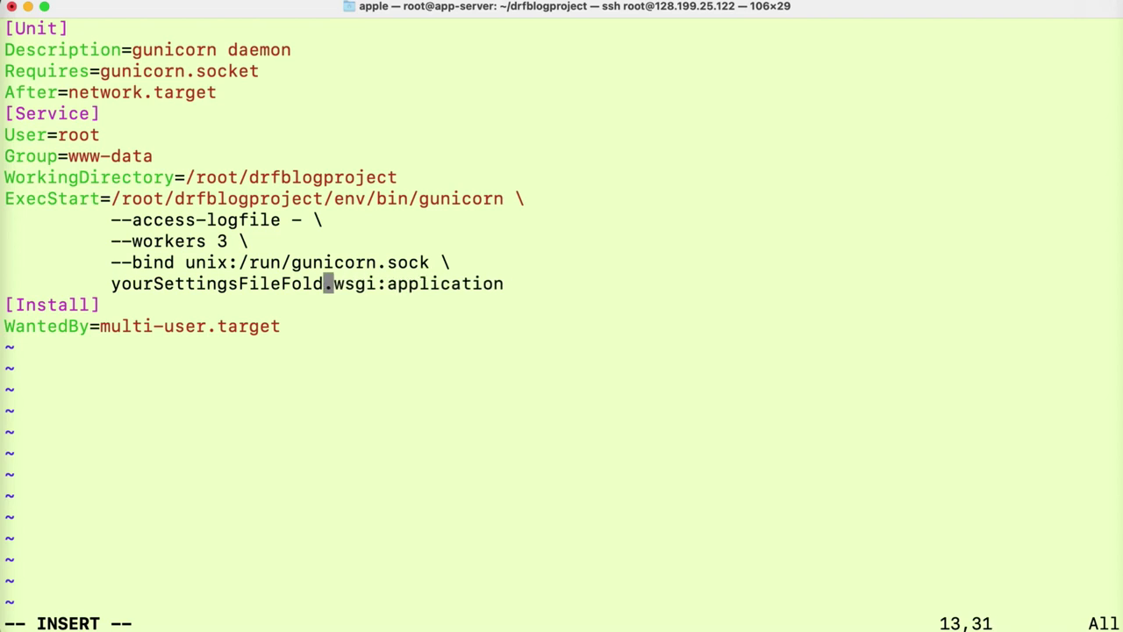
key(BackSpace)
key(BackSpace)
key(BackSpace)
key(BackSpace)
key(BackSpace)
key(BackSpace)
key(BackSpace)
key(BackSpace)
key(BackSpace)
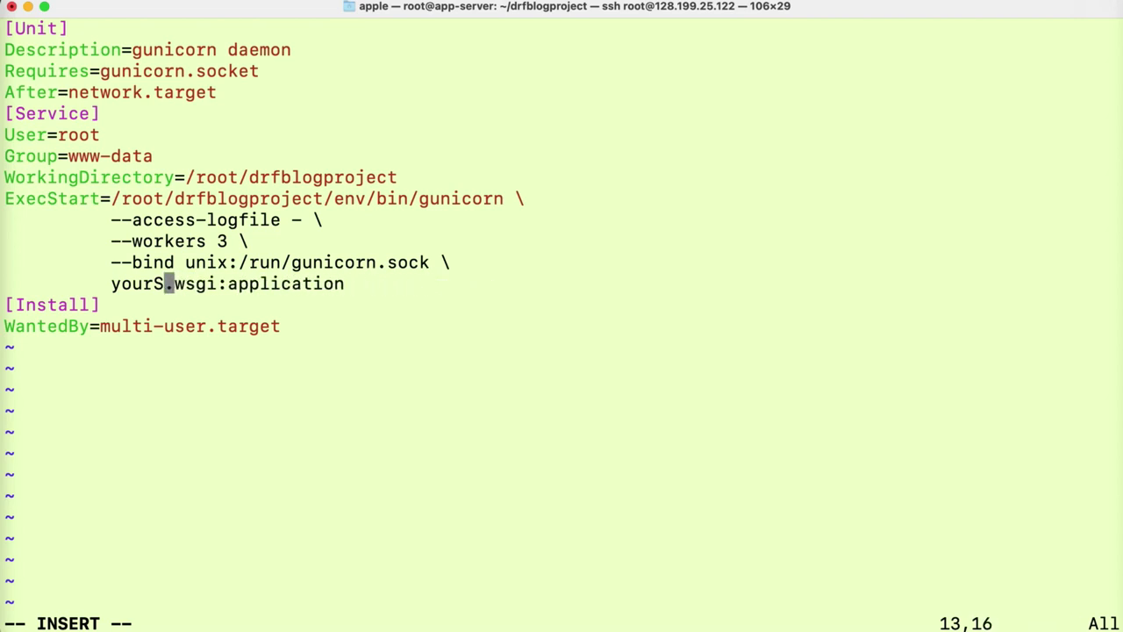
key(BackSpace)
key(BackSpace)
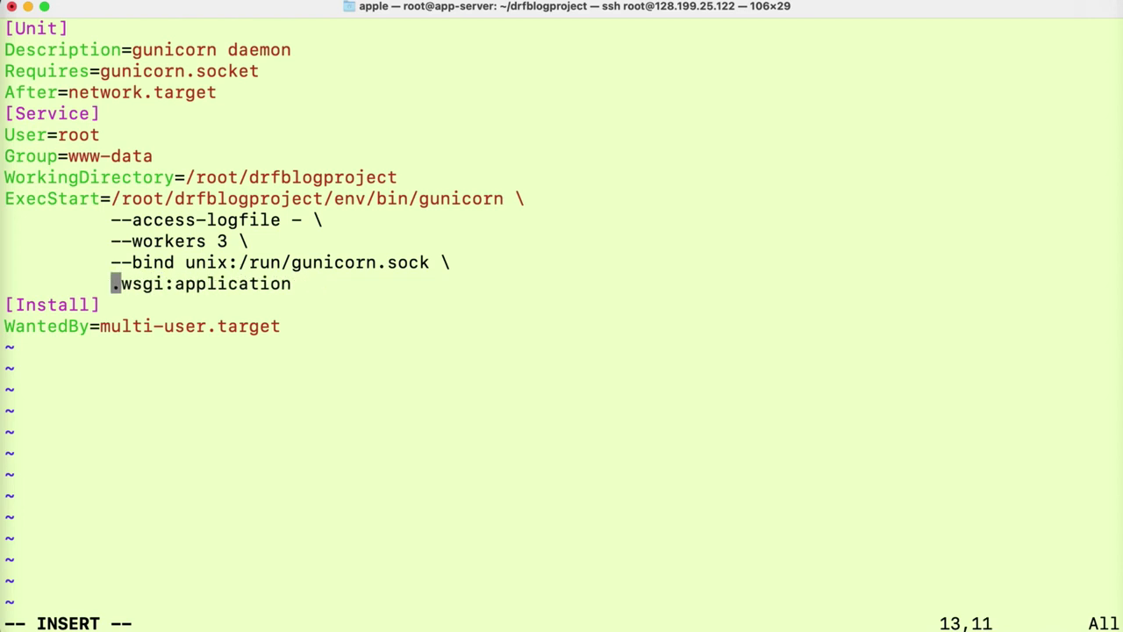
text(core)
click(14, 485)
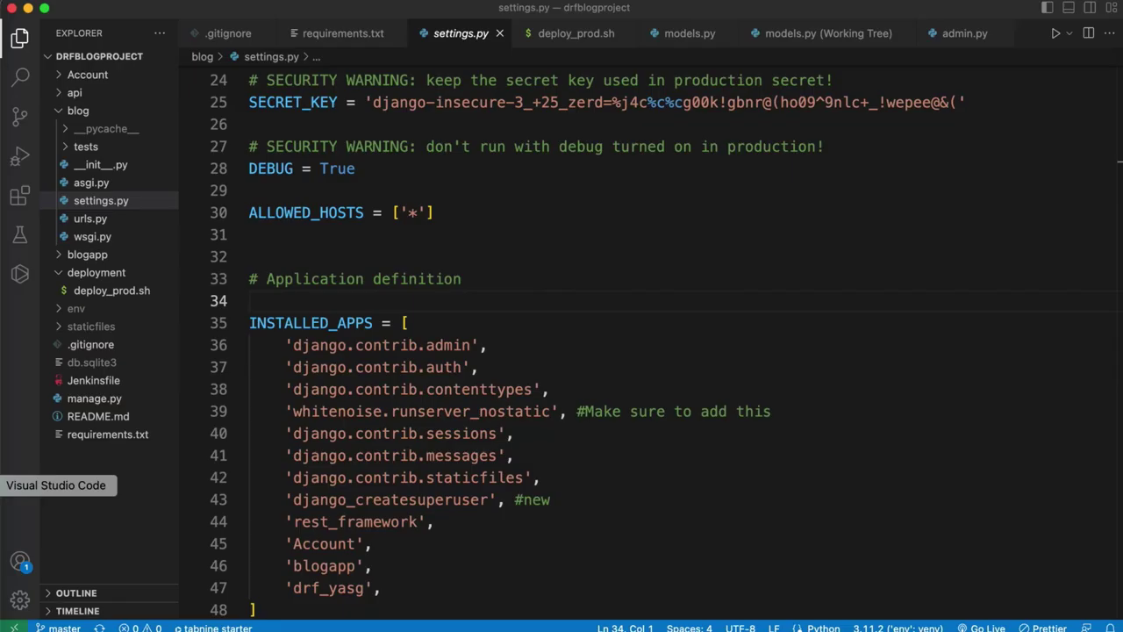
- Check in VS Code's Explorer that settings.py lives in the blog folder, then return to vim
click(58, 114)
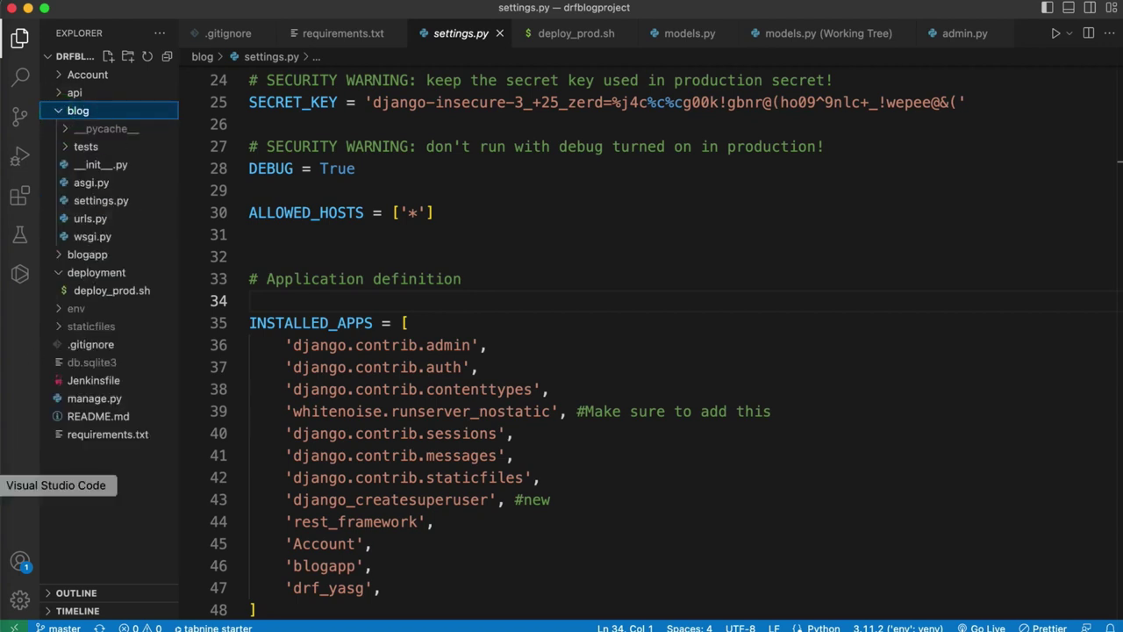
click(13, 513)
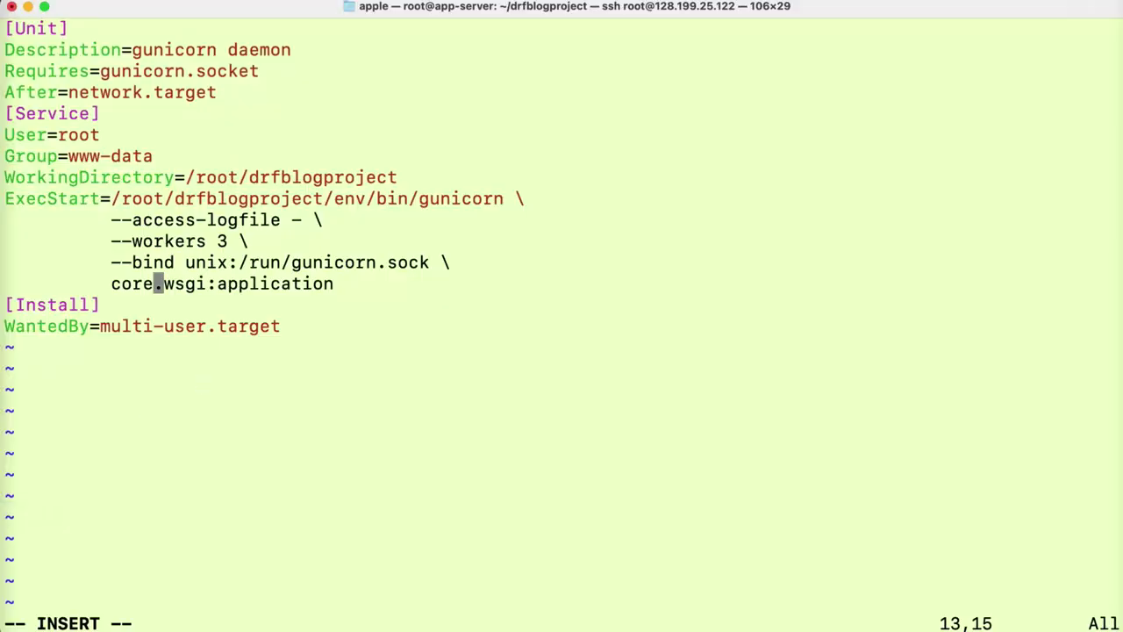
- Change the WSGI module to blog.wsgi:application and save gunicorn.service with :wq
key(BackSpace)
key(BackSpace)
key(BackSpace)
key(BackSpace)
text(b)
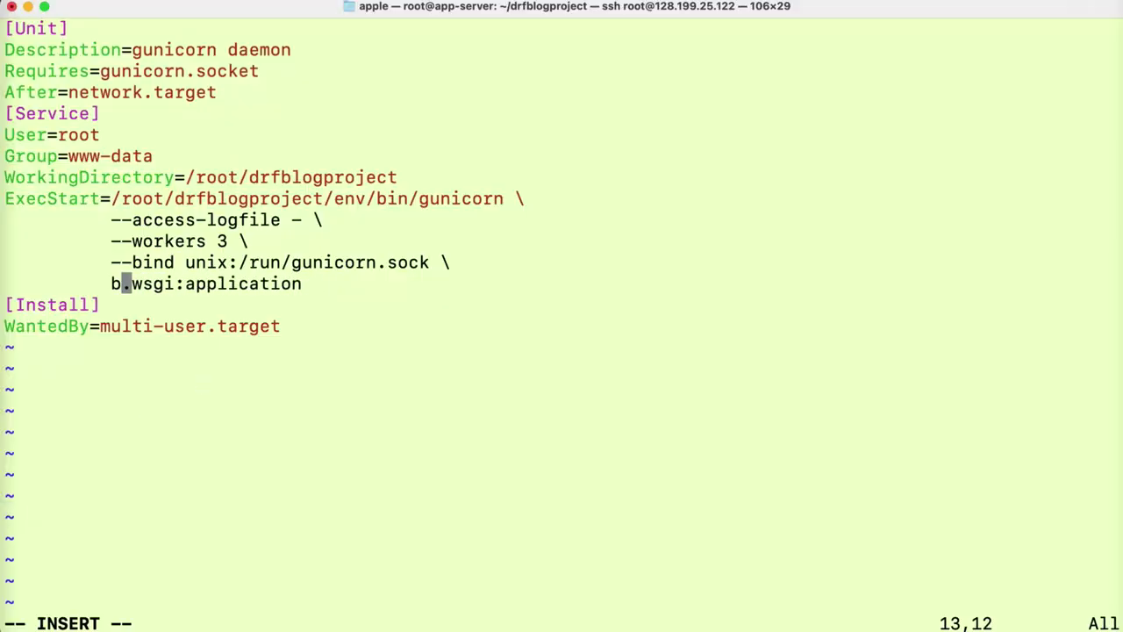
text(log)
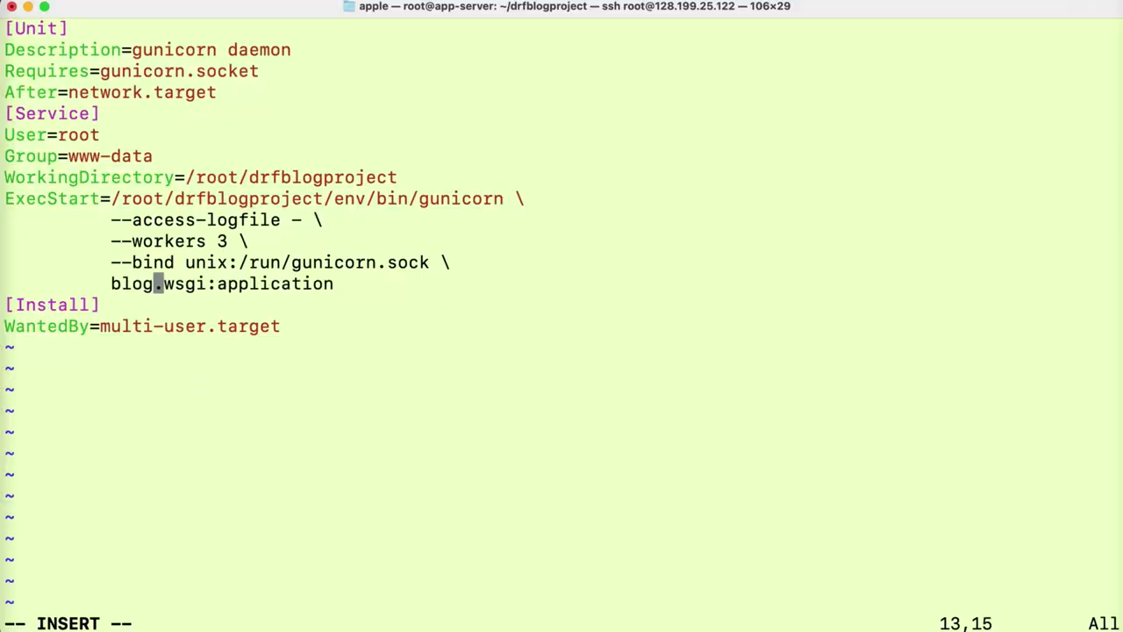
key(Escape)
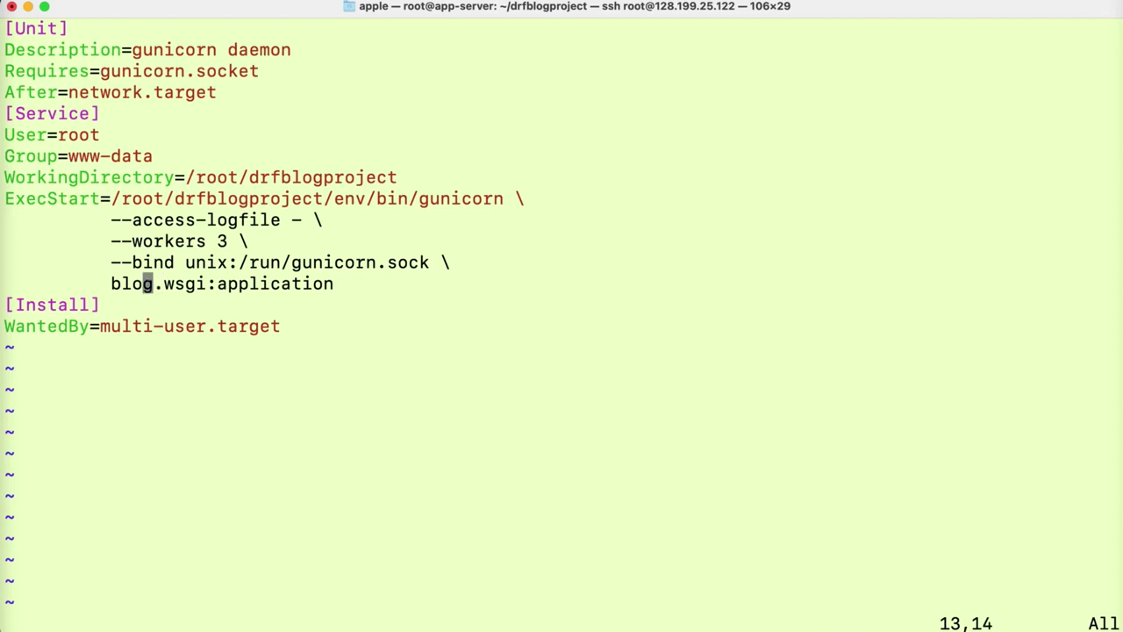
text(:wr)
key(Return)
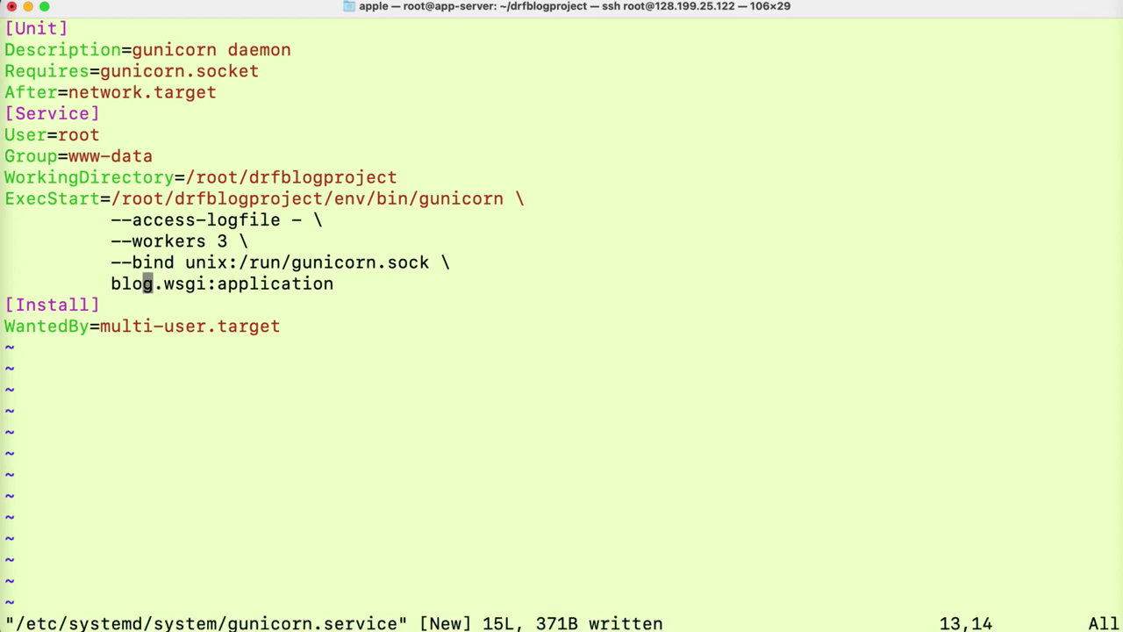
text(:wq)
key(Return)
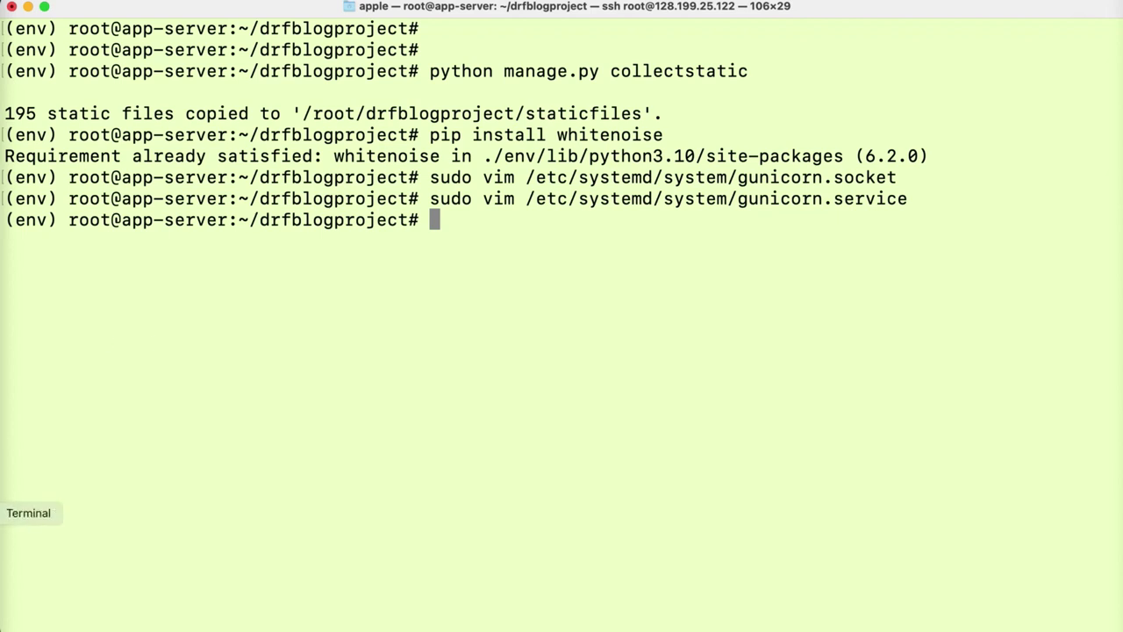
click(2, 444)
- Copy the systemctl start gunicorn.socket command from Medium and run it in the terminal
click(197, 534)
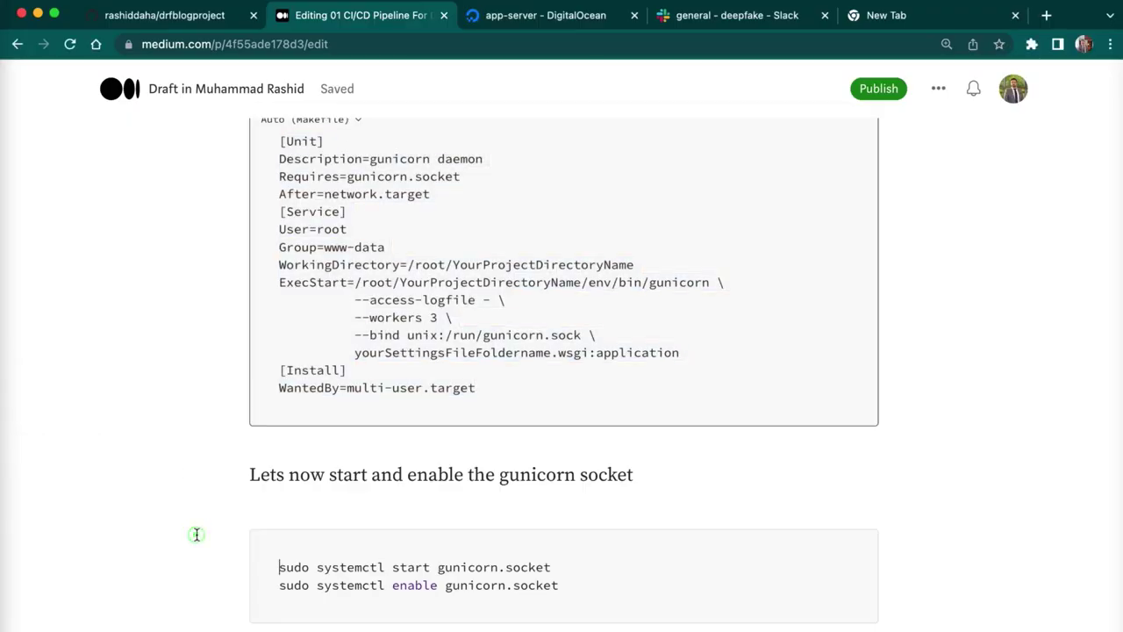
click(563, 584)
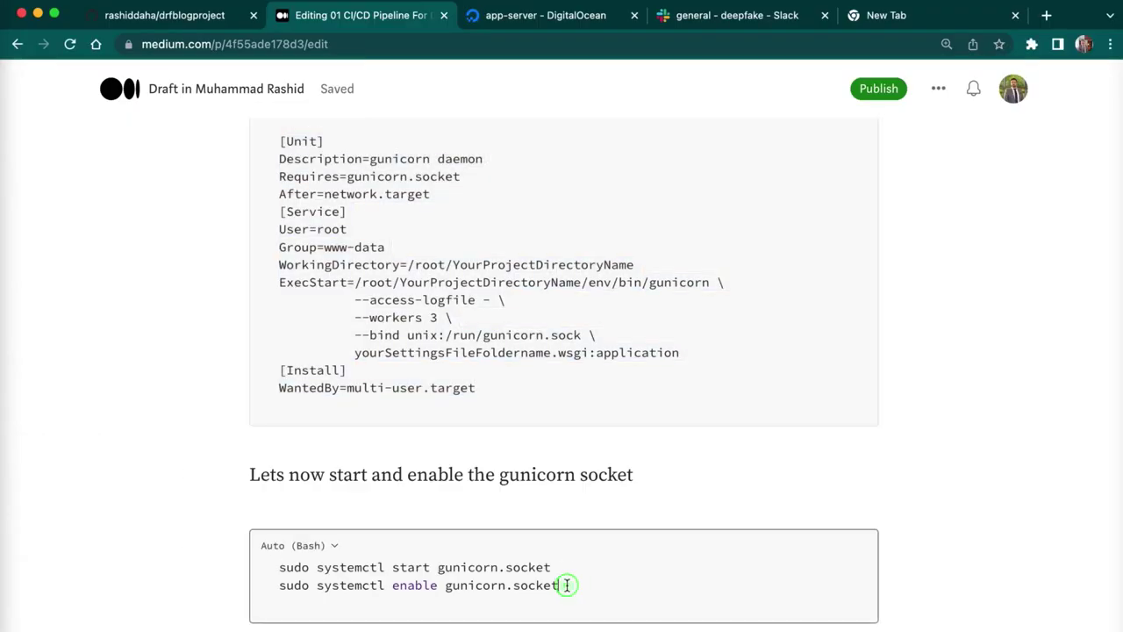
drag(556, 568, 272, 566)
key(super+c)
click(2, 513)
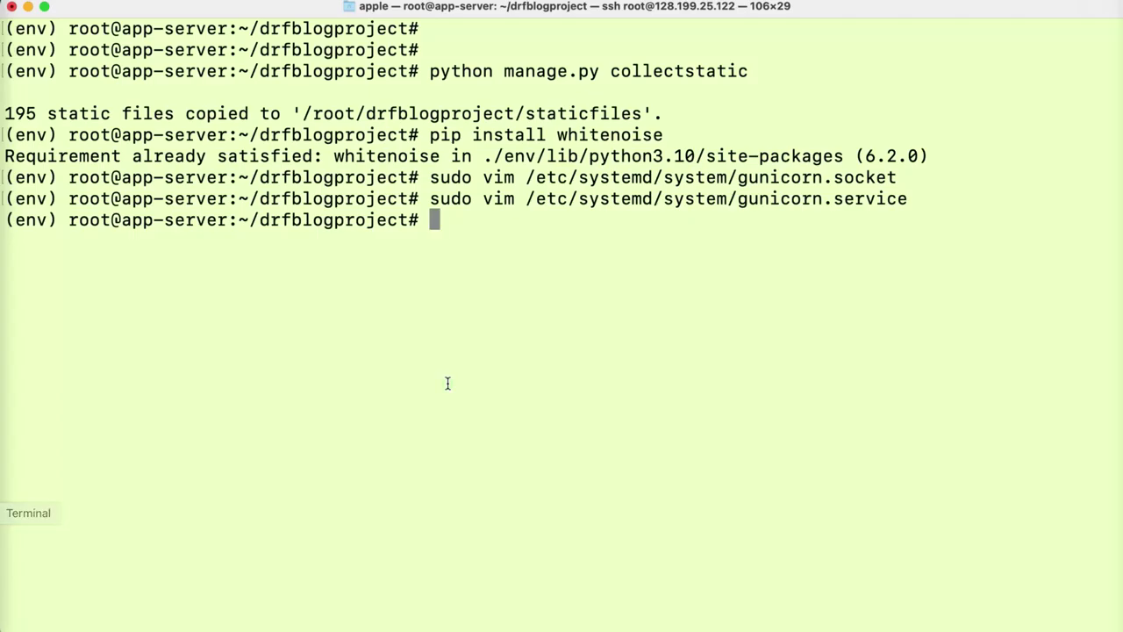
key(super+v)
key(Return)
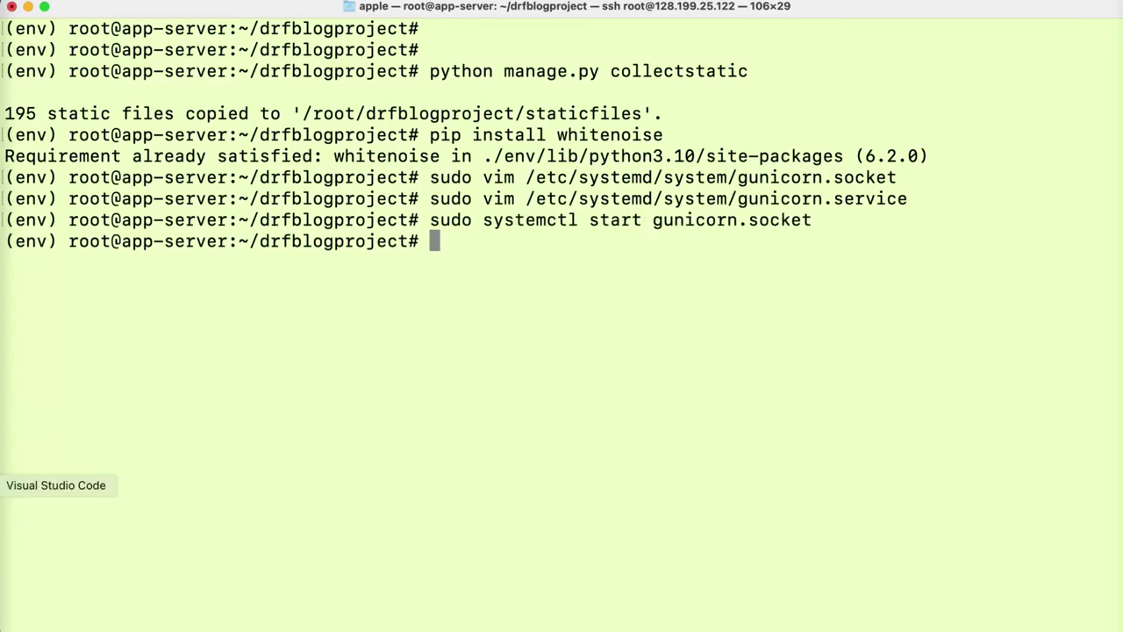
- Copy and run systemctl enable gunicorn.socket, creating its sockets.target.wants symlink
click(3, 444)
drag(439, 584, 254, 584)
click(18, 513)
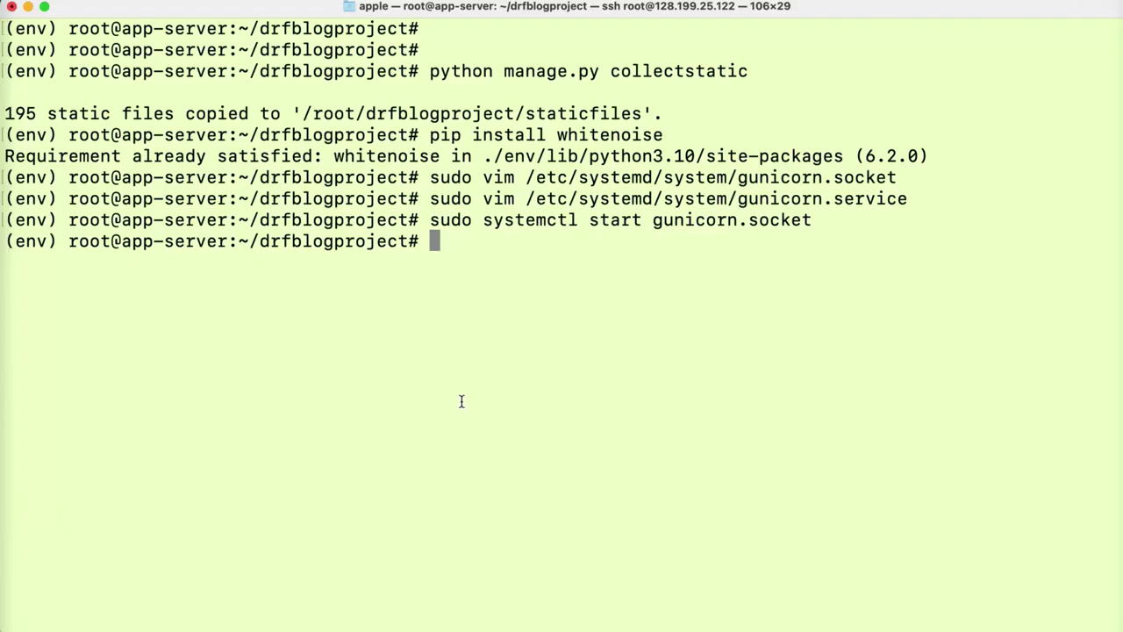
key(super+v)
key(Return)
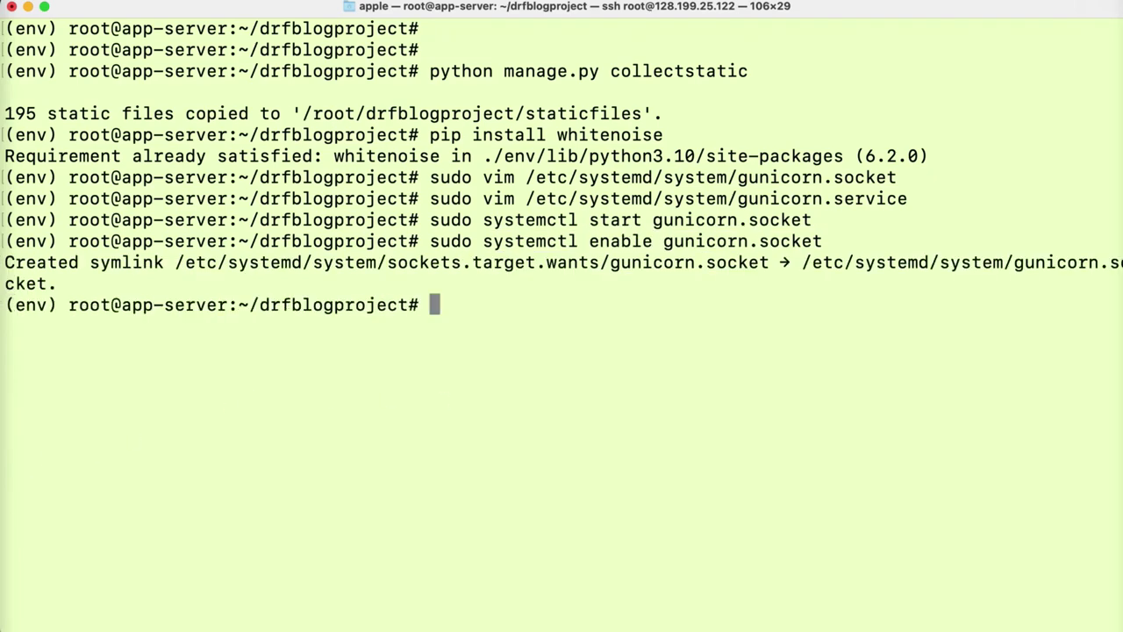
click(4, 444)
drag(333, 535, 474, 614)
click(457, 478)
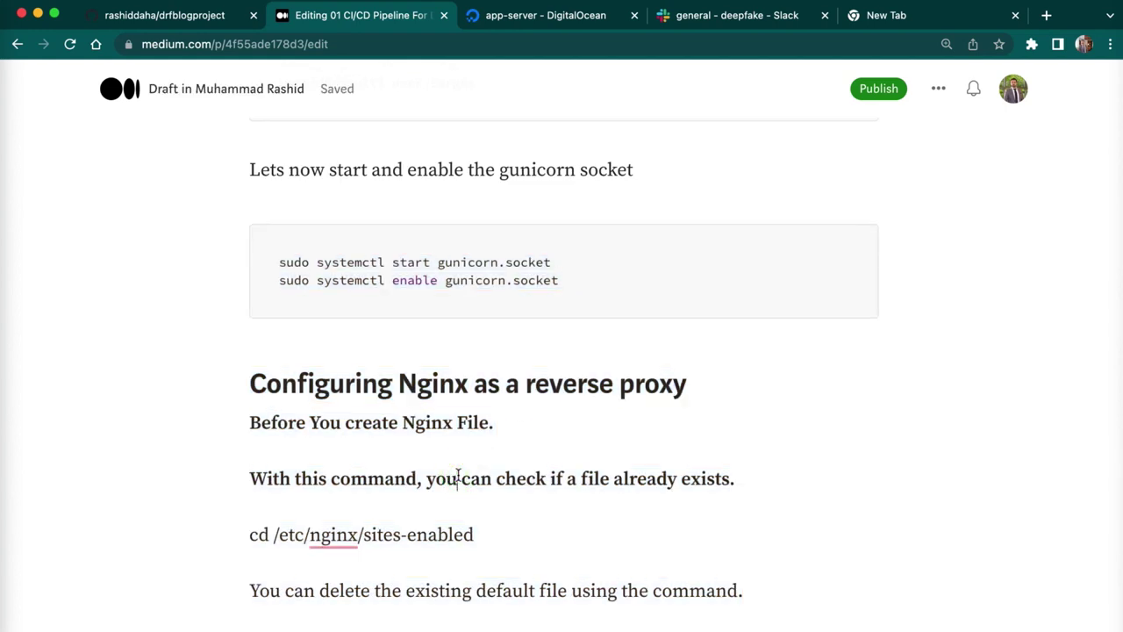
- Scroll to 'Configuring Nginx as a reverse proxy' and select the cd /etc/nginx/sites-enabled command
scroll(424, 559, down, 3)
click(422, 561)
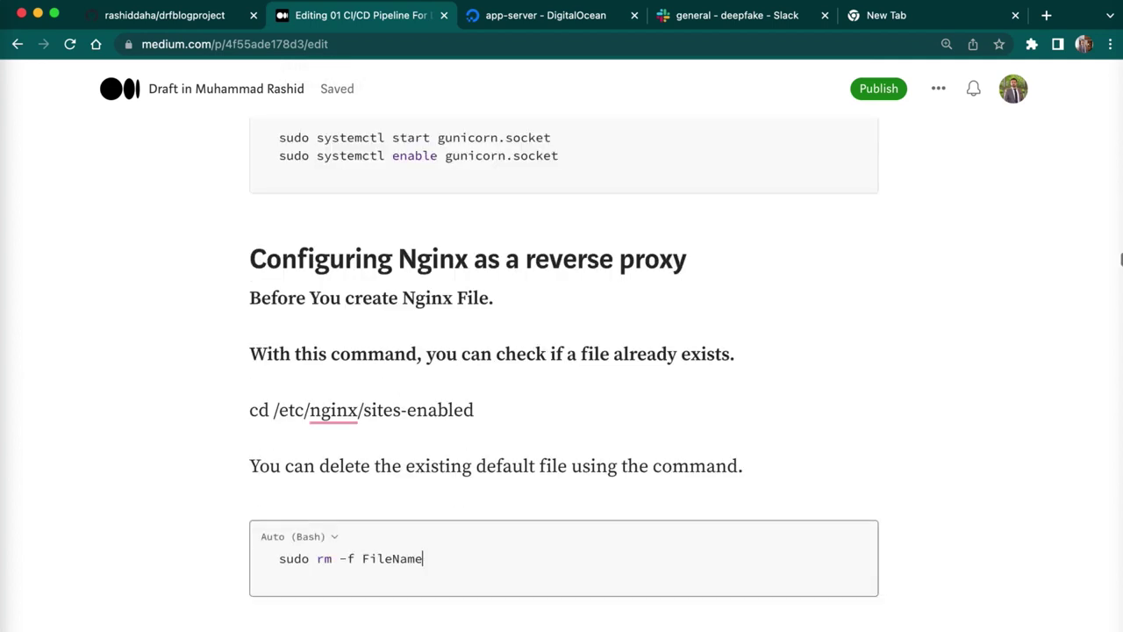
scroll(424, 559, down, 4)
click(424, 558)
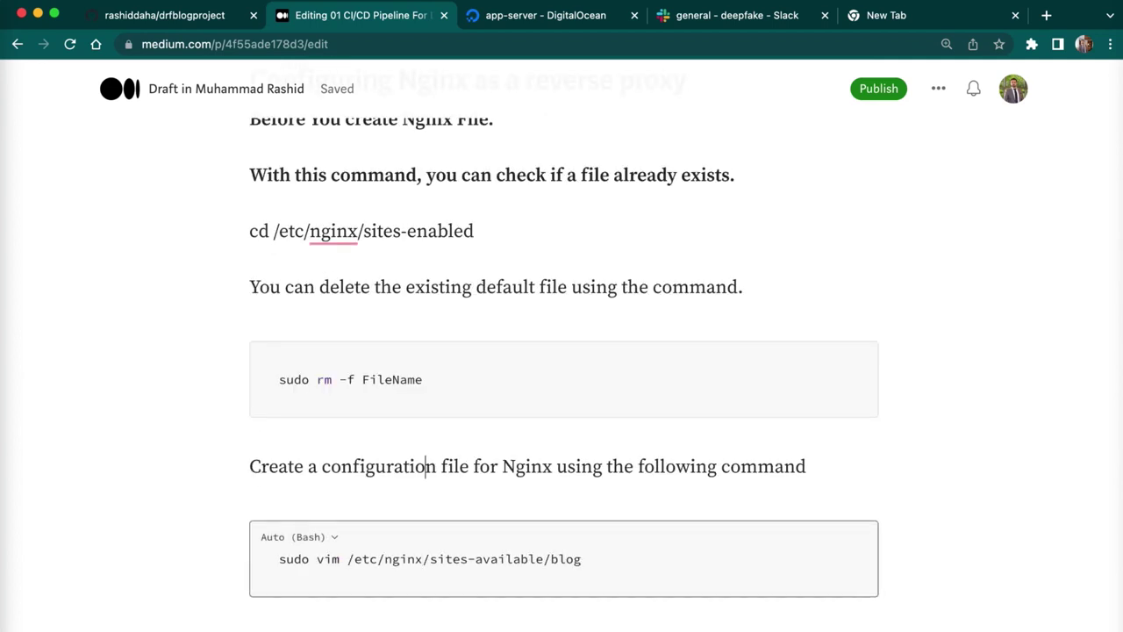
scroll(428, 176, up, 2)
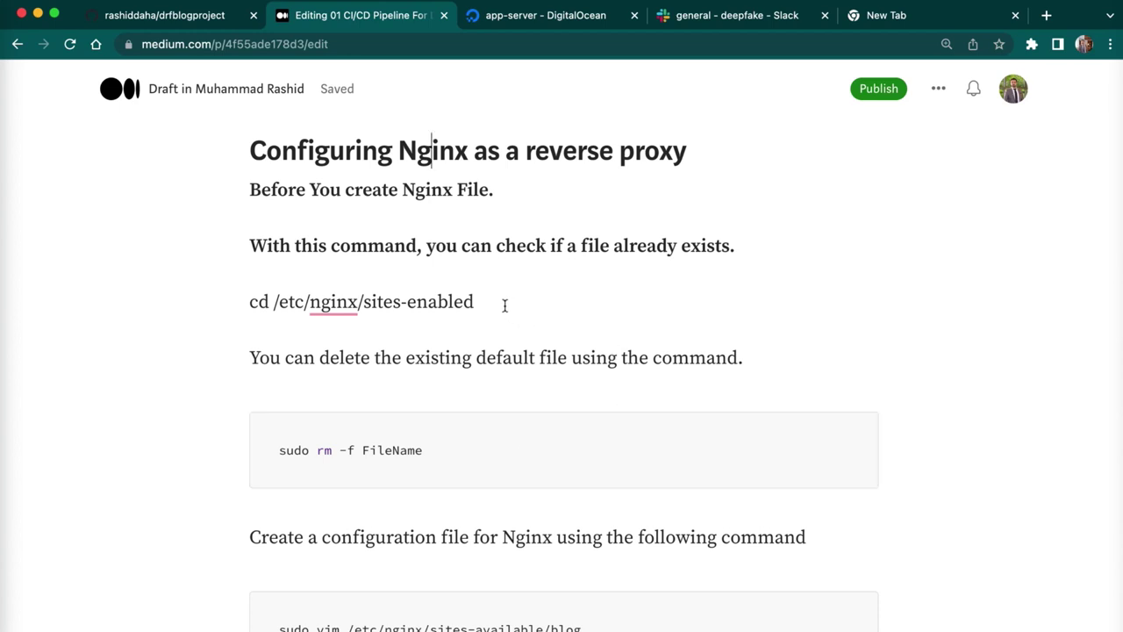
drag(504, 306, 250, 301)
- Change into /etc/nginx/sites-enabled and list its files
key(super+Tab)
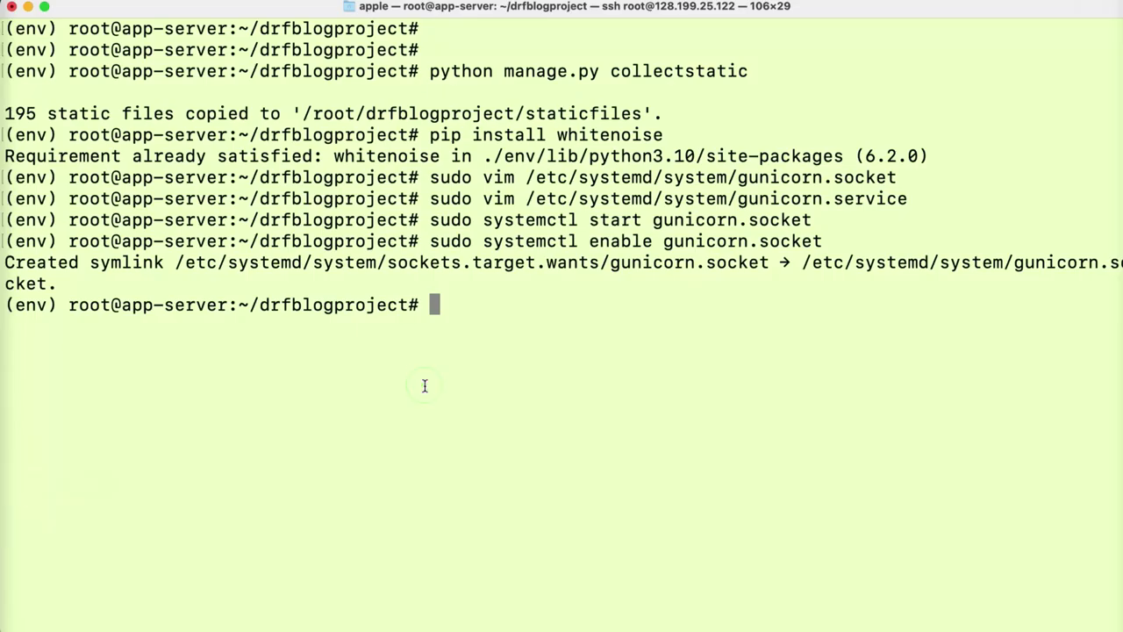
key(super+v)
key(Return)
text(ls)
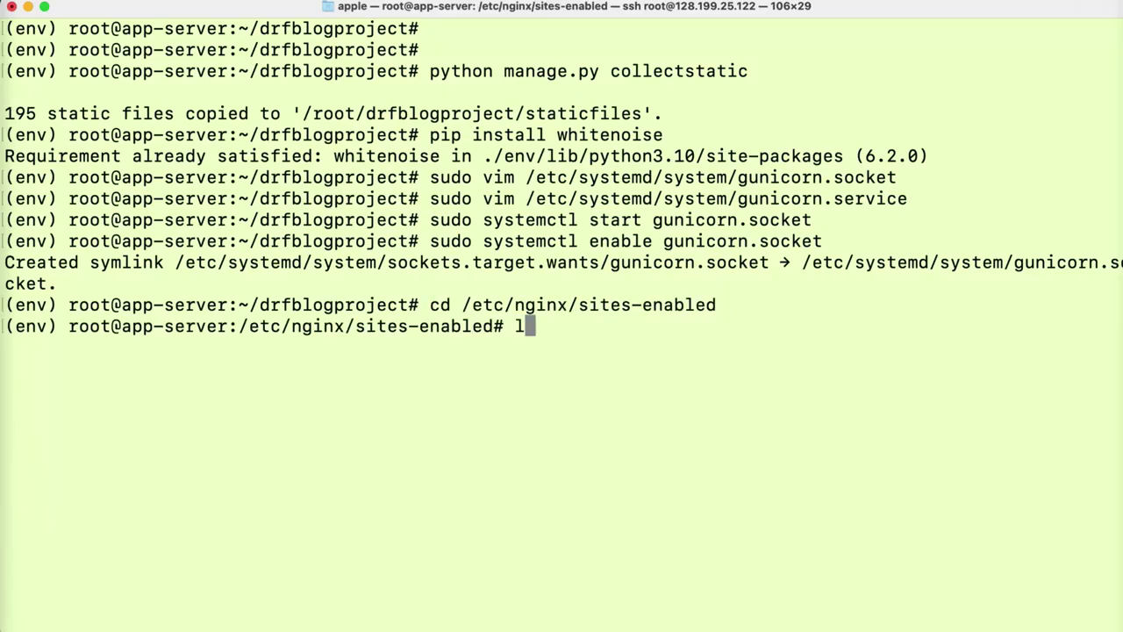
key(Return)
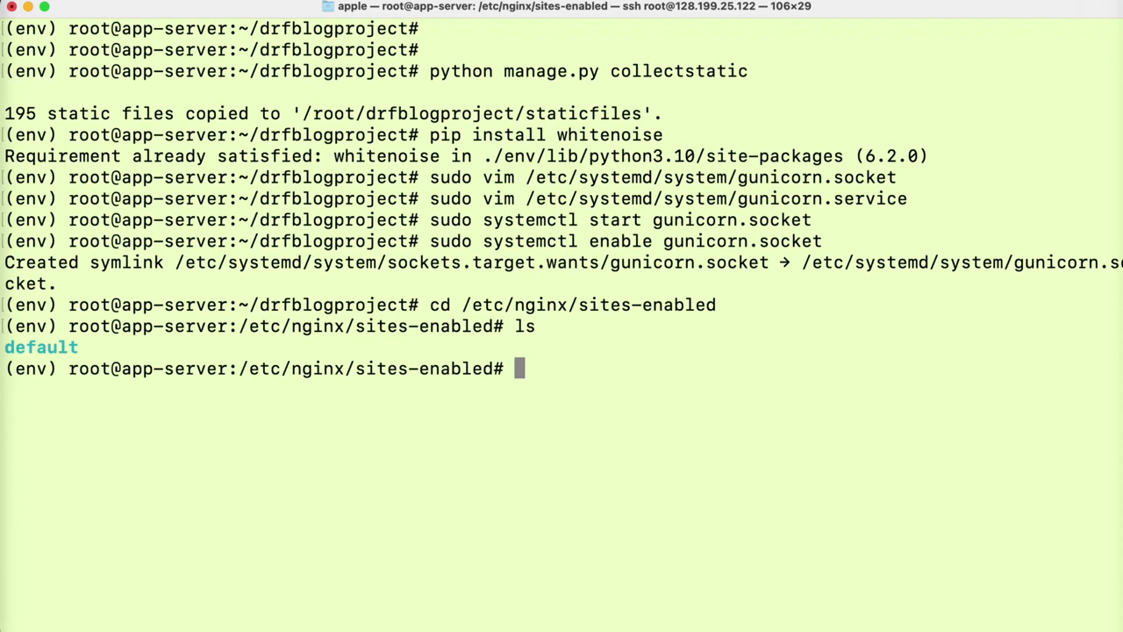
- Delete the default site with sudo rm -f default and confirm the folder is empty
text(o rm)
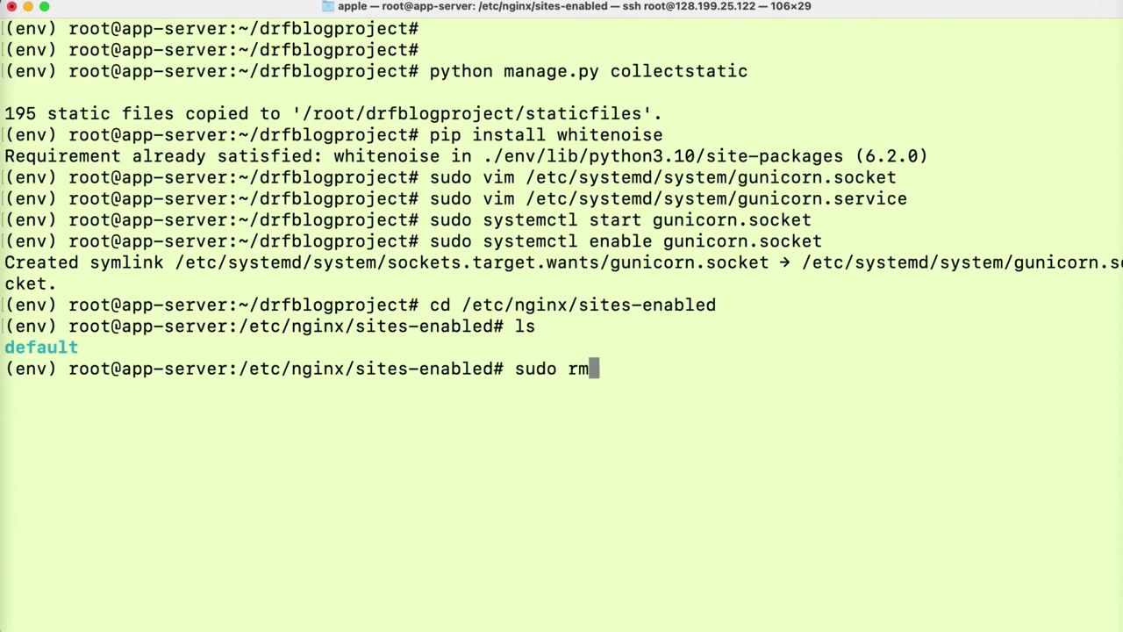
text( -f d)
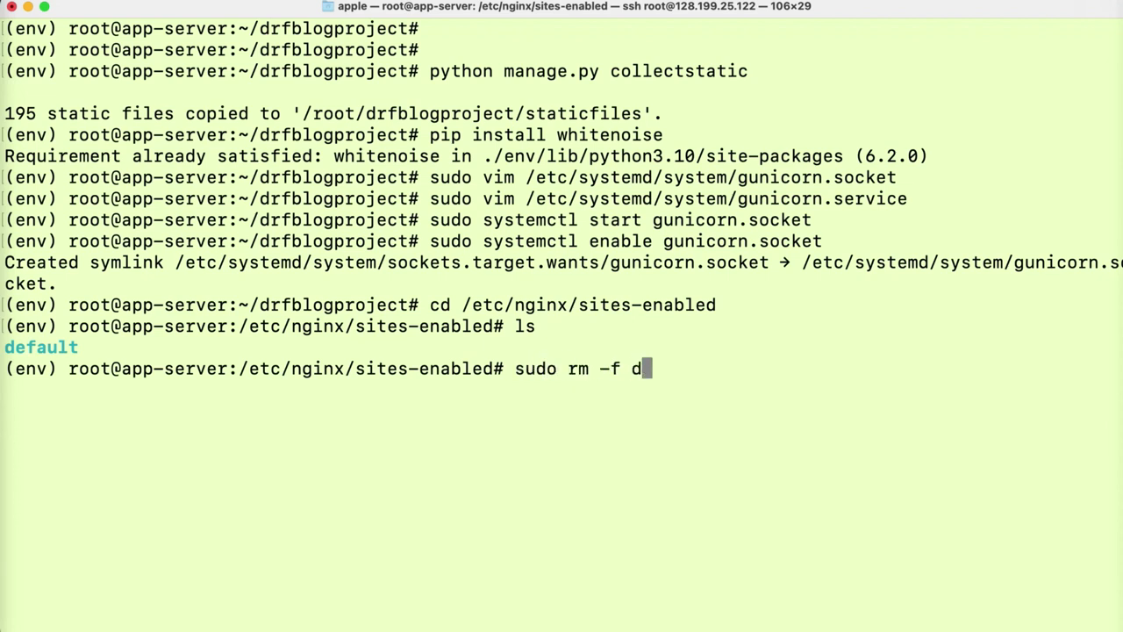
text(efa)
key(BackSpace)
text(ault)
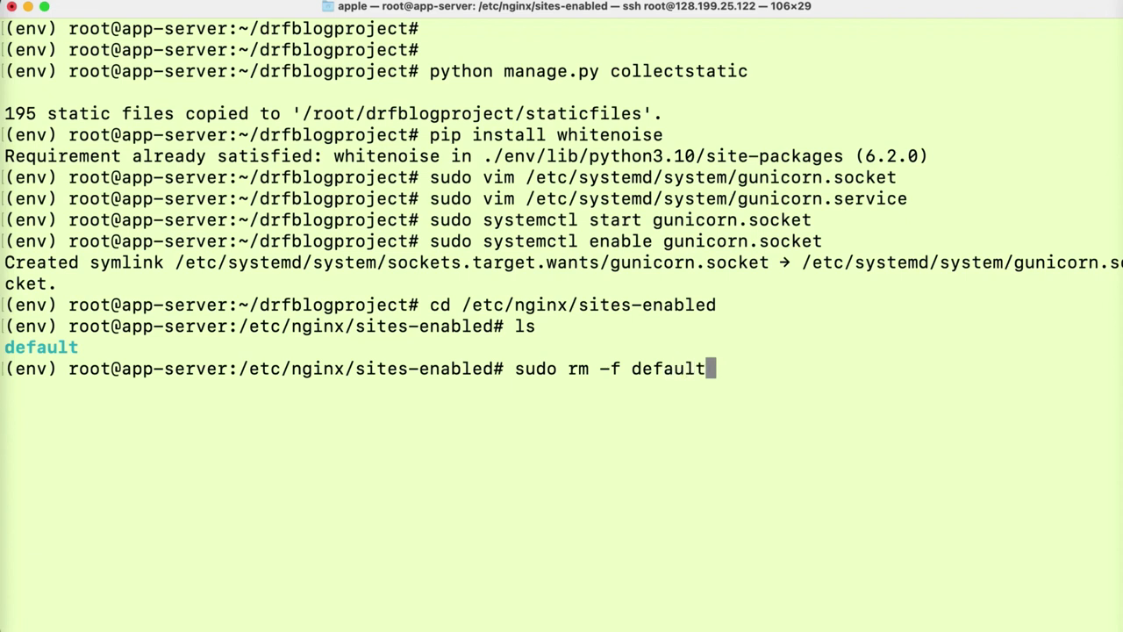
key(Return)
text(ls)
key(Return)
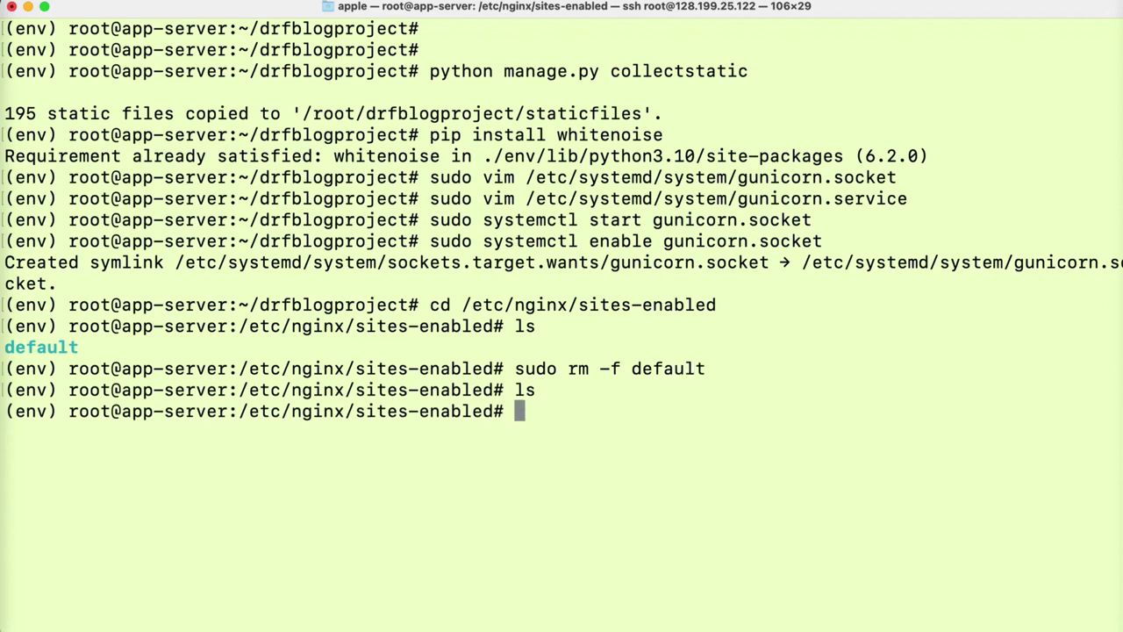
- Return to the home directory and deactivate the Python virtual environment
text(cd)
key(Return)
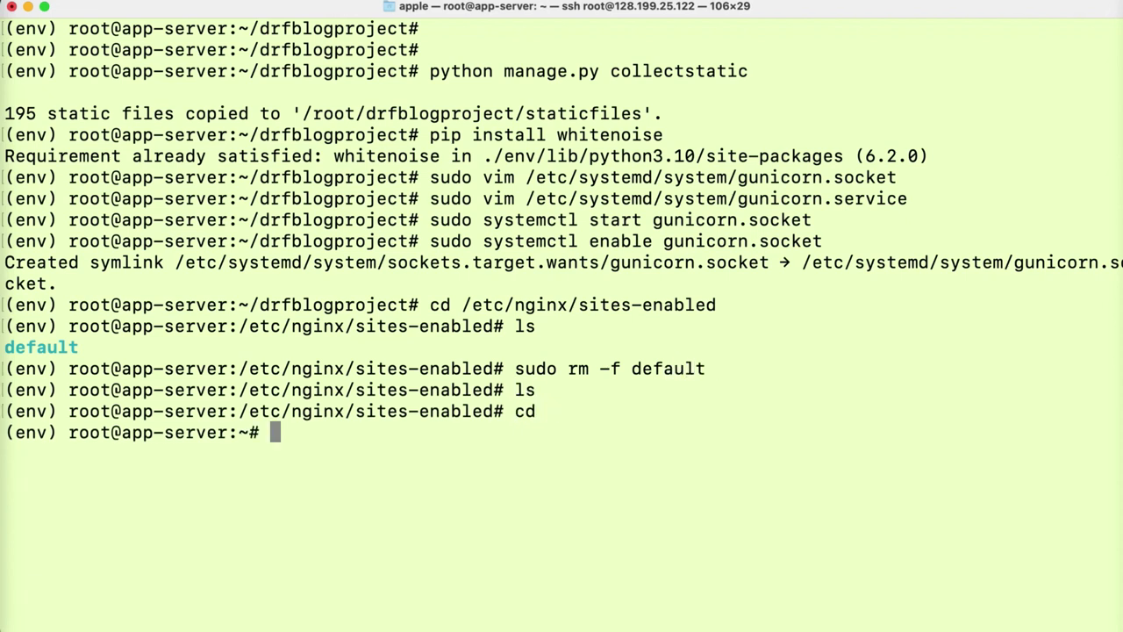
text(deac)
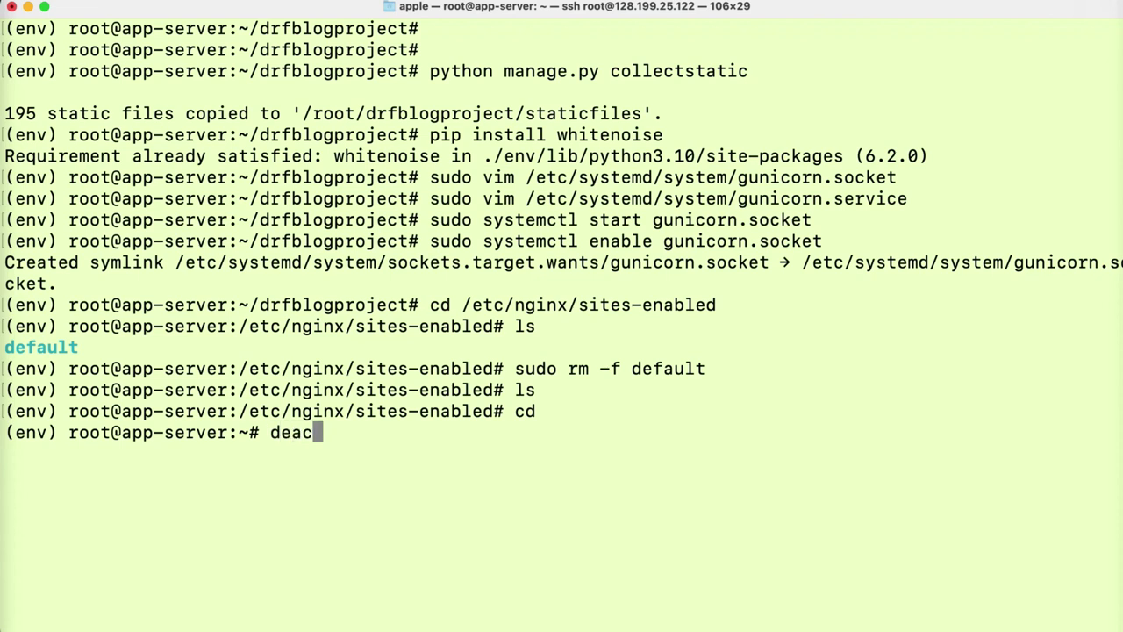
text(tivate)
key(Return)
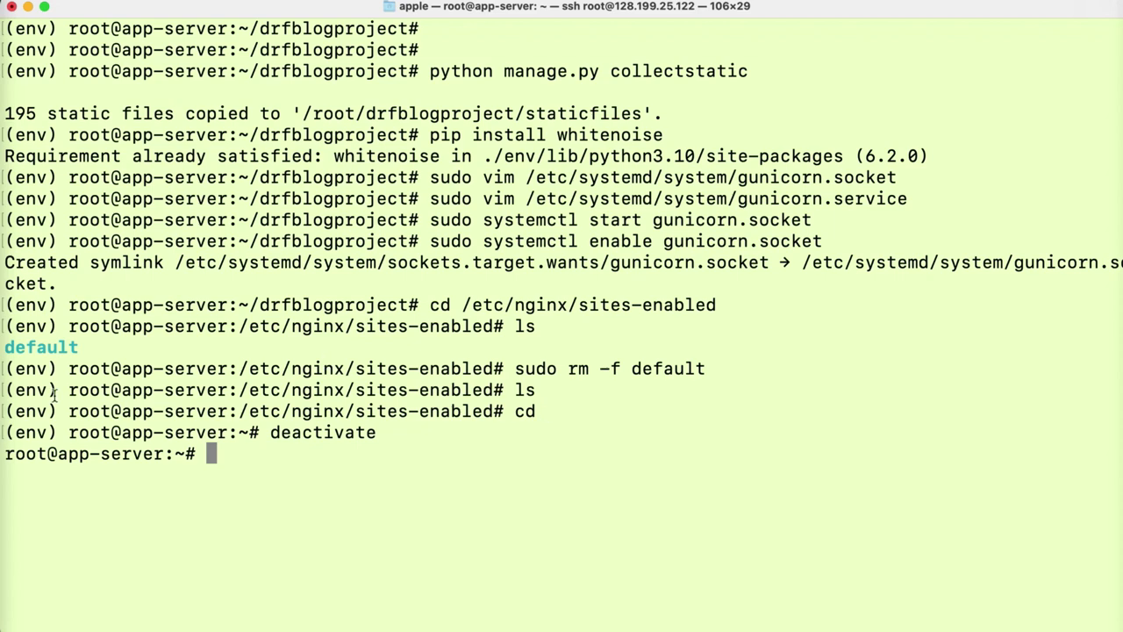
- In the Medium draft, scroll down to the Nginx configuration instructions and vim command
click(4, 443)
click(168, 476)
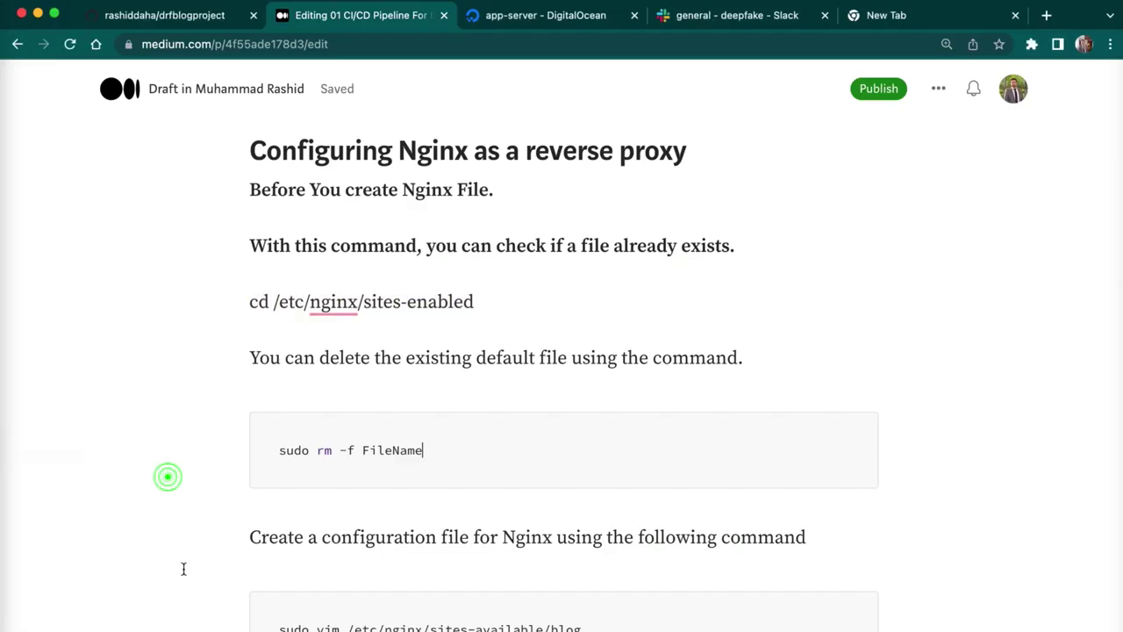
drag(249, 537, 321, 541)
click(321, 541)
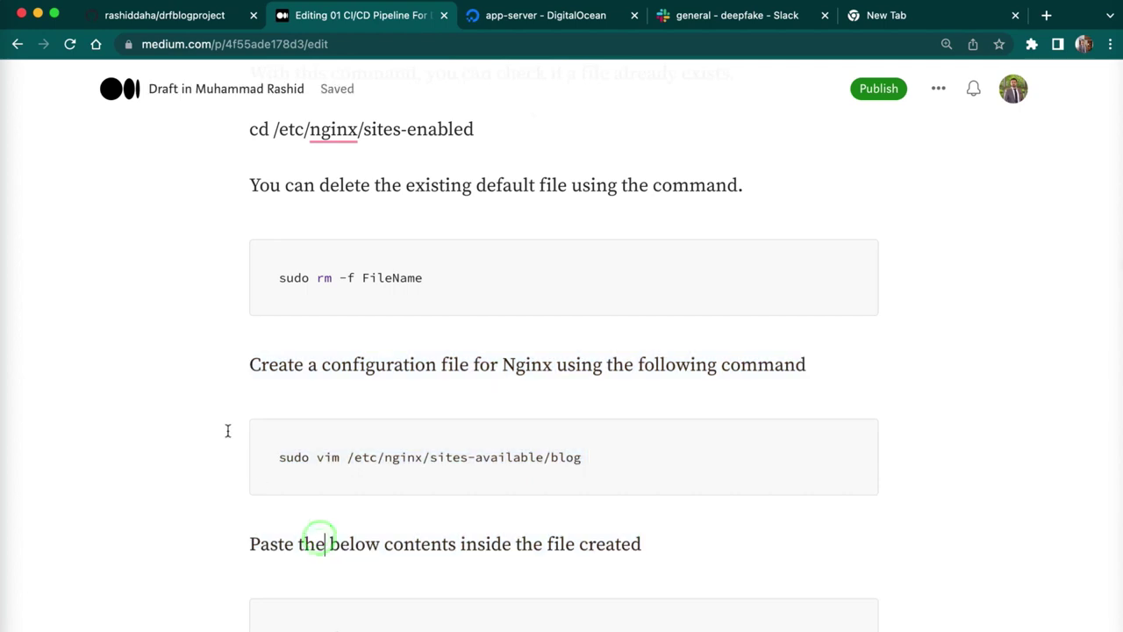
drag(228, 431, 278, 619)
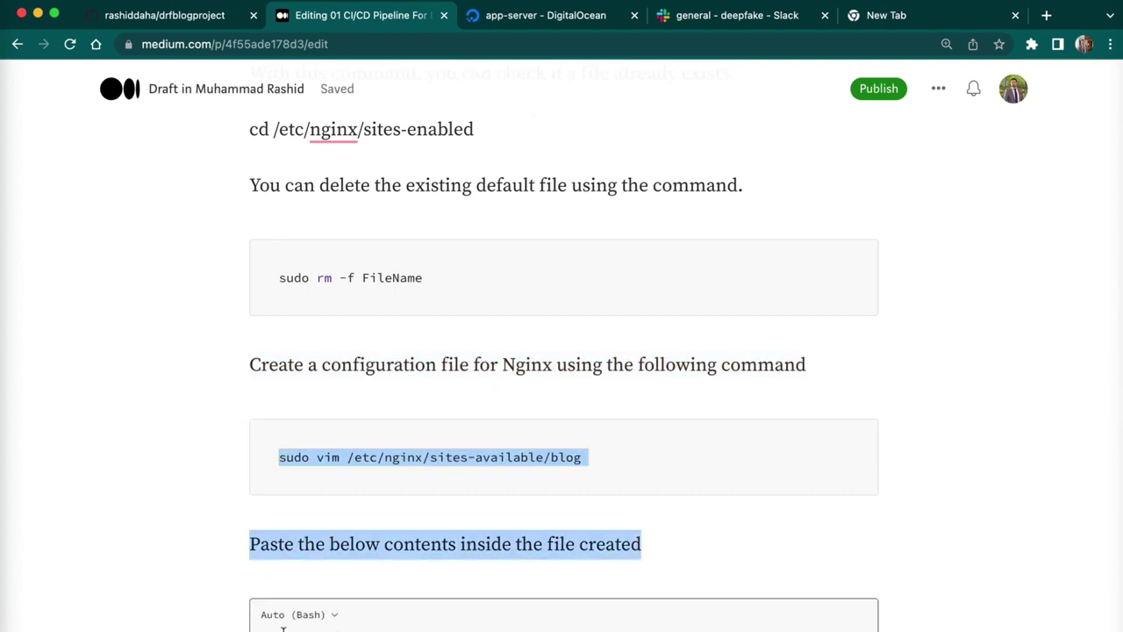
scroll(602, 343, down, 3)
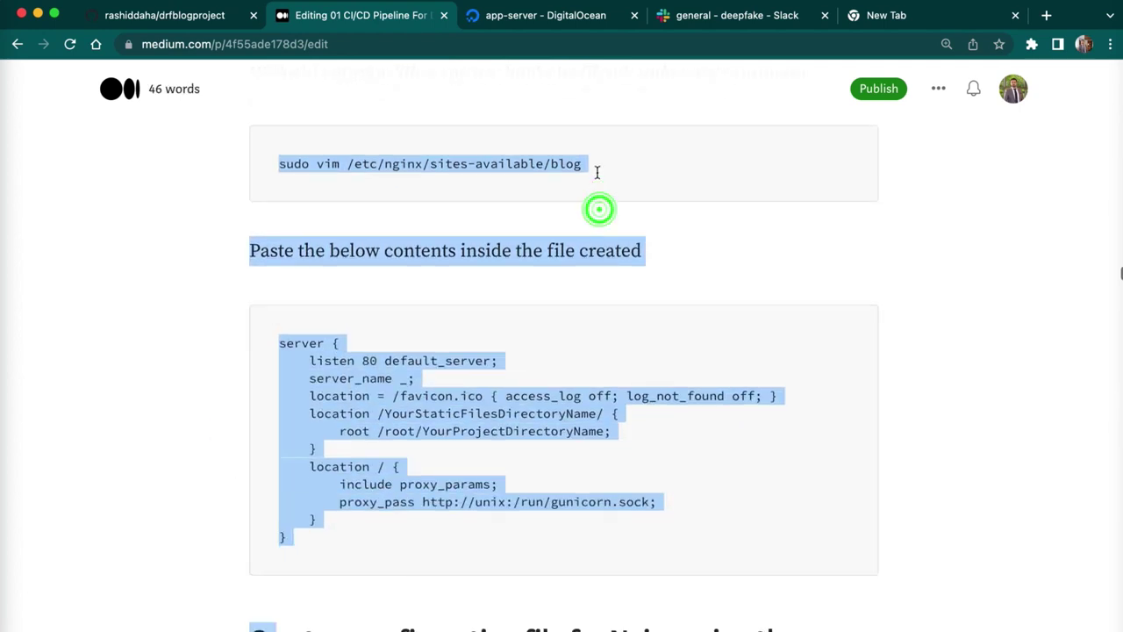
click(598, 173)
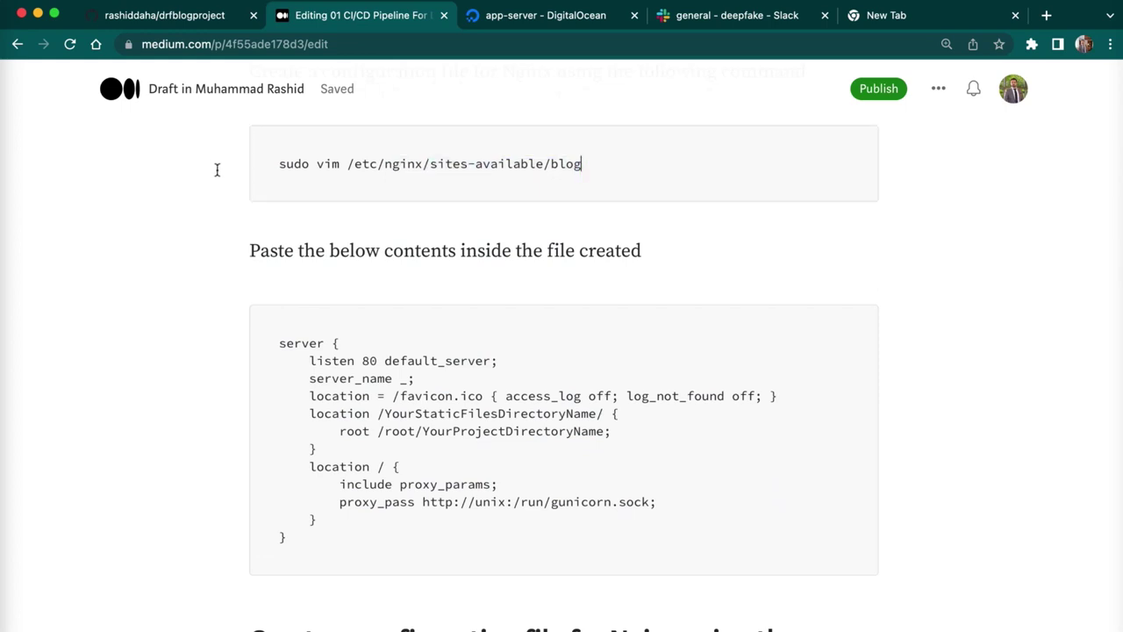
- Select the full sudo vim /etc/nginx/sites-available/blog command line
drag(216, 171, 212, 262)
click(579, 181)
click(594, 161)
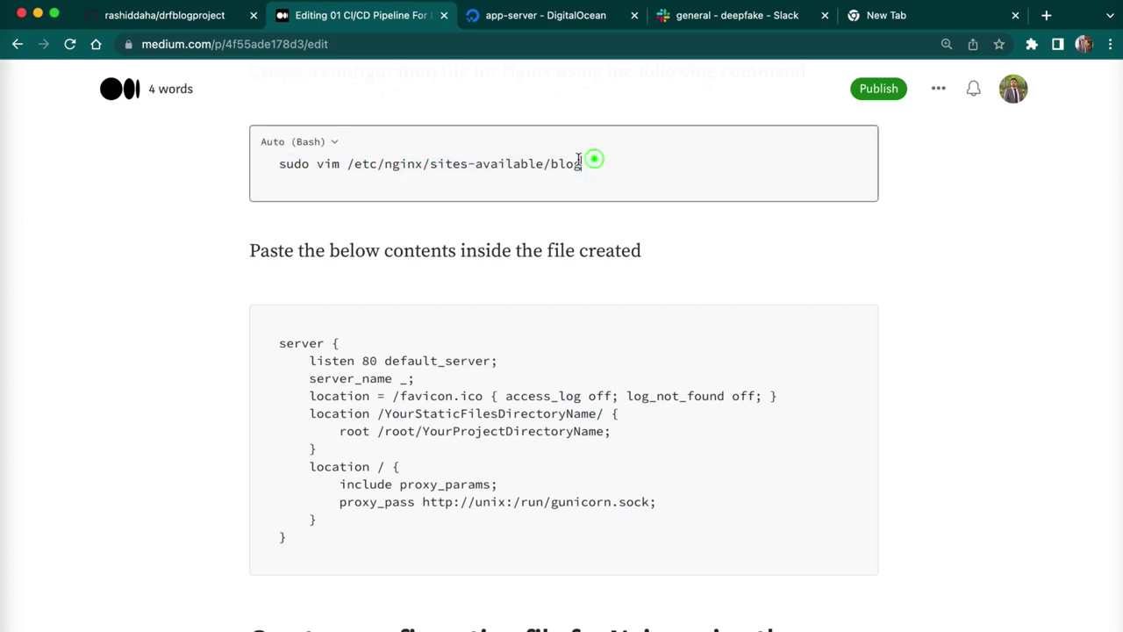
double_click(553, 165)
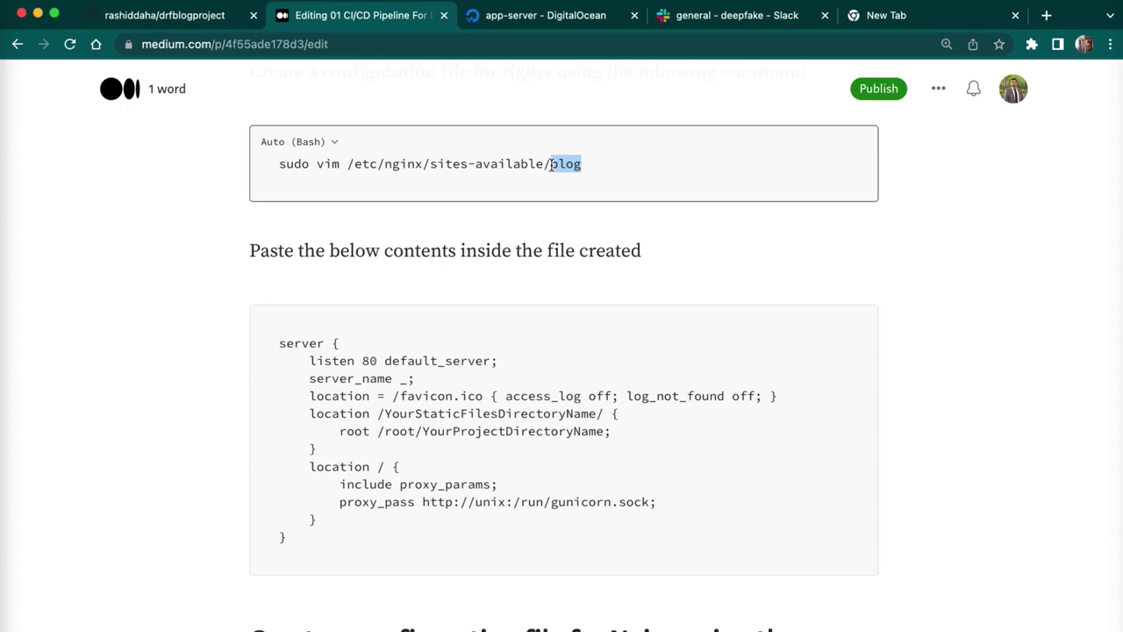
click(594, 166)
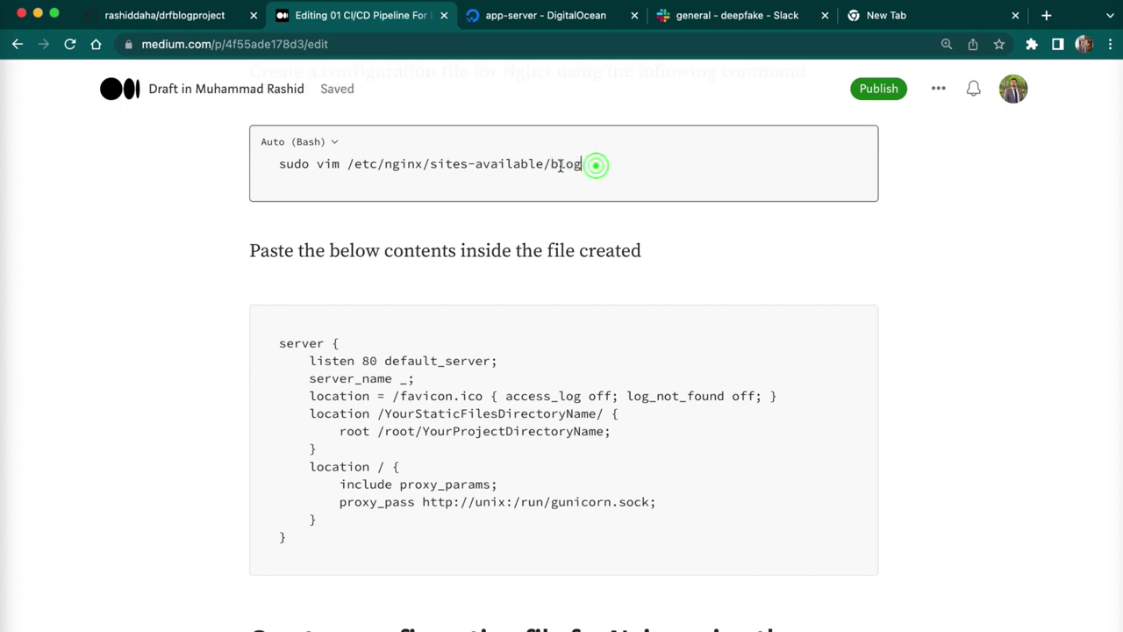
double_click(553, 166)
click(614, 150)
drag(589, 163, 338, 173)
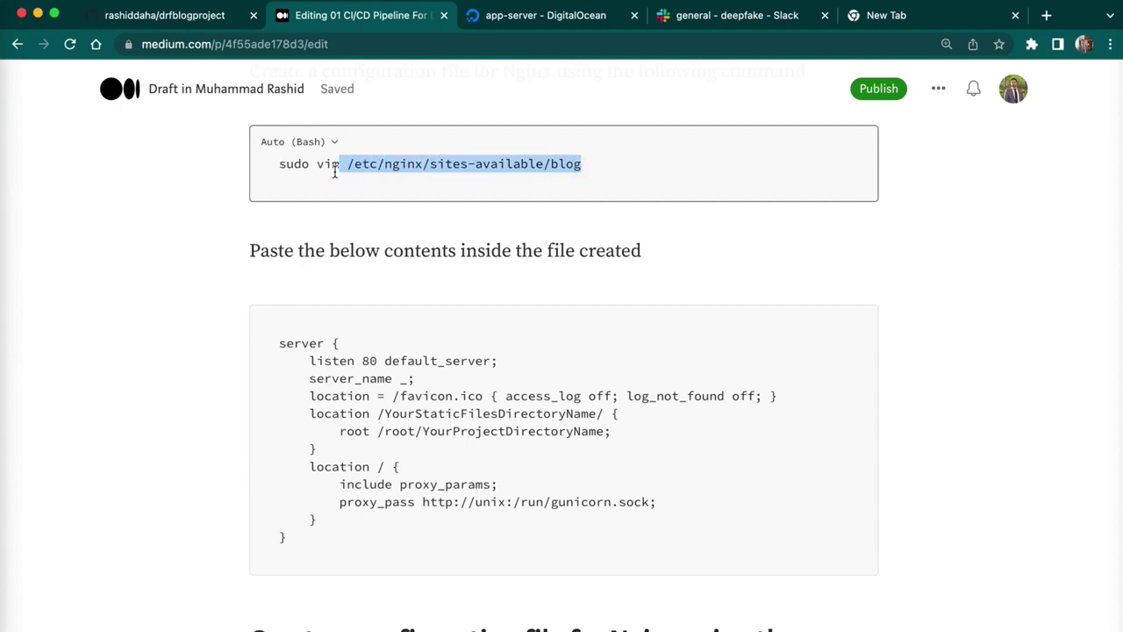
key(Right)
shift+click(265, 166)
key(super+c)
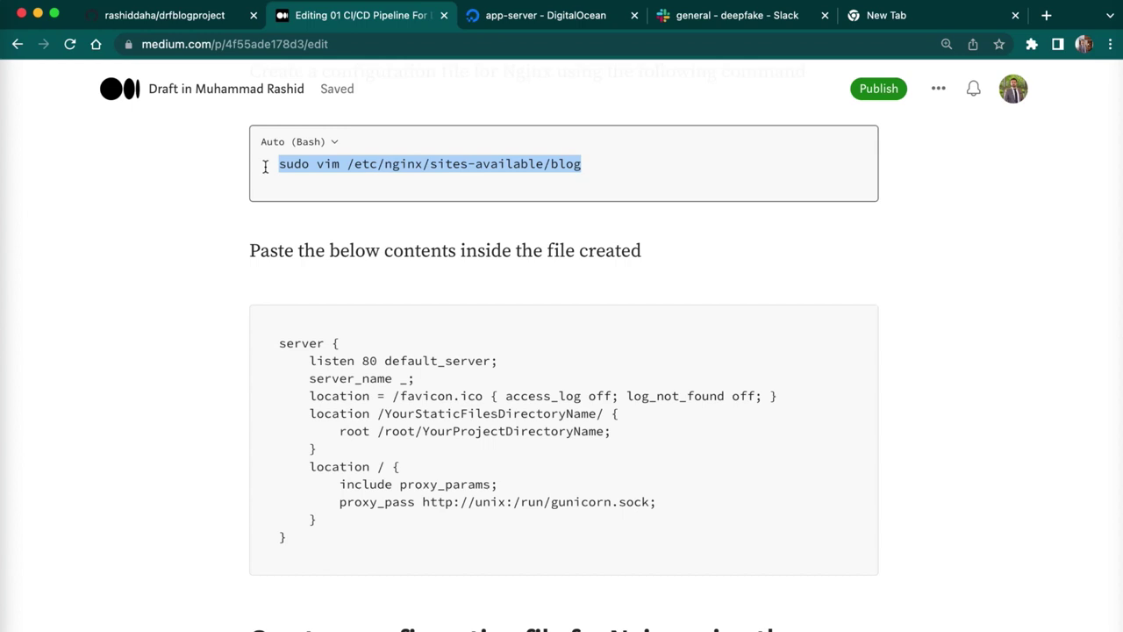
click(4, 515)
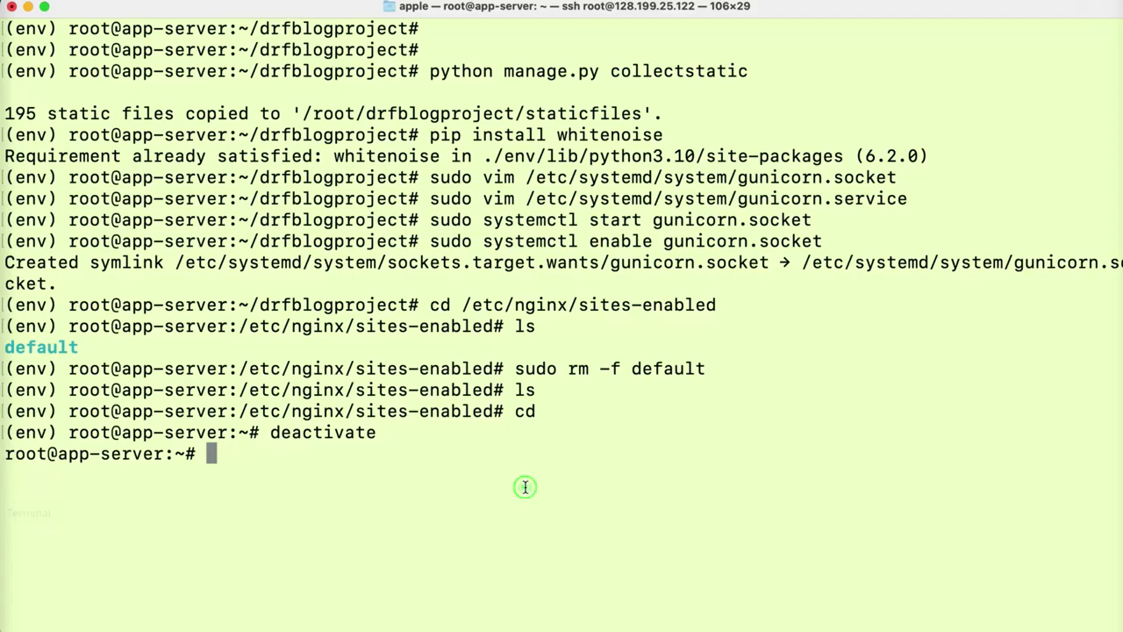
- Open /etc/nginx/sites-available/blog in vim and paste the draft's Nginx server block
key(super+v)
key(Return)
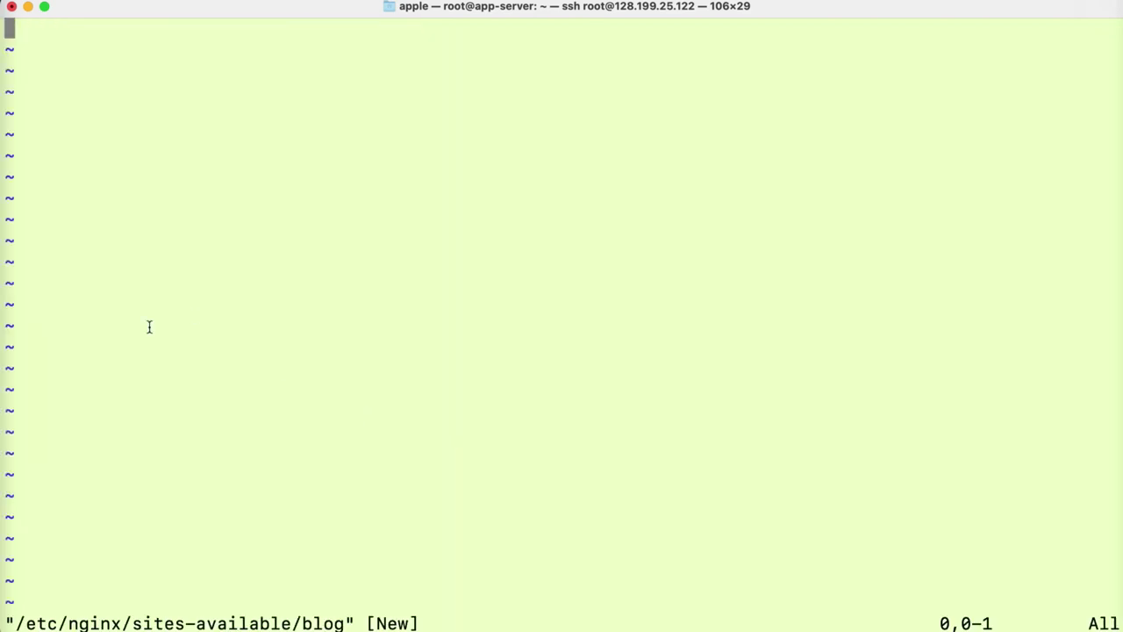
click(3, 444)
click(287, 552)
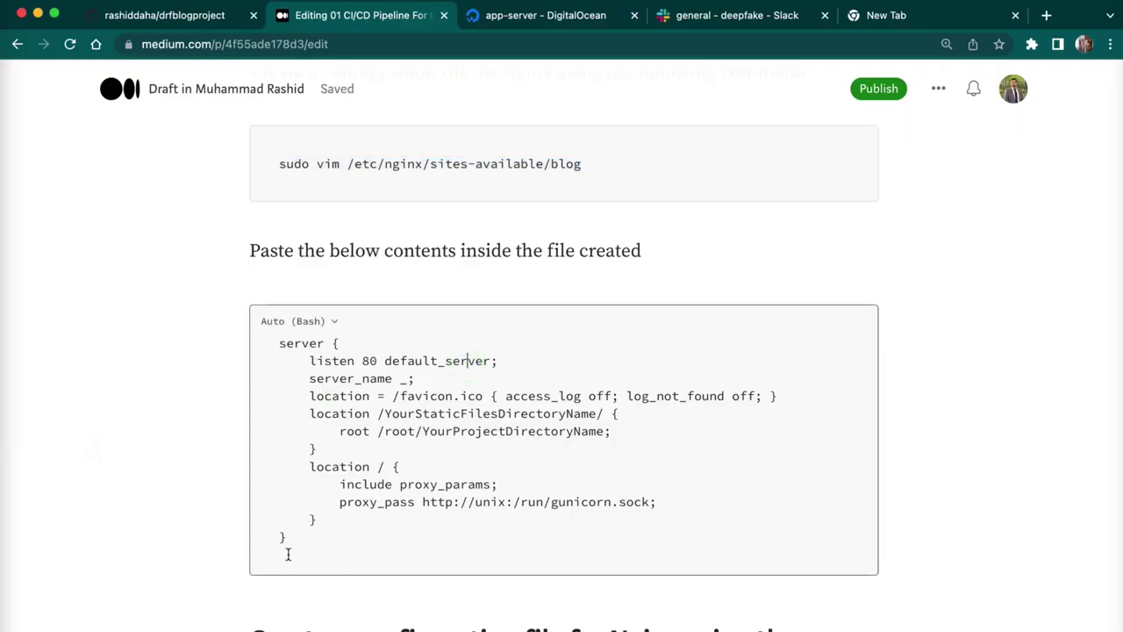
drag(288, 553, 263, 341)
key(super+c)
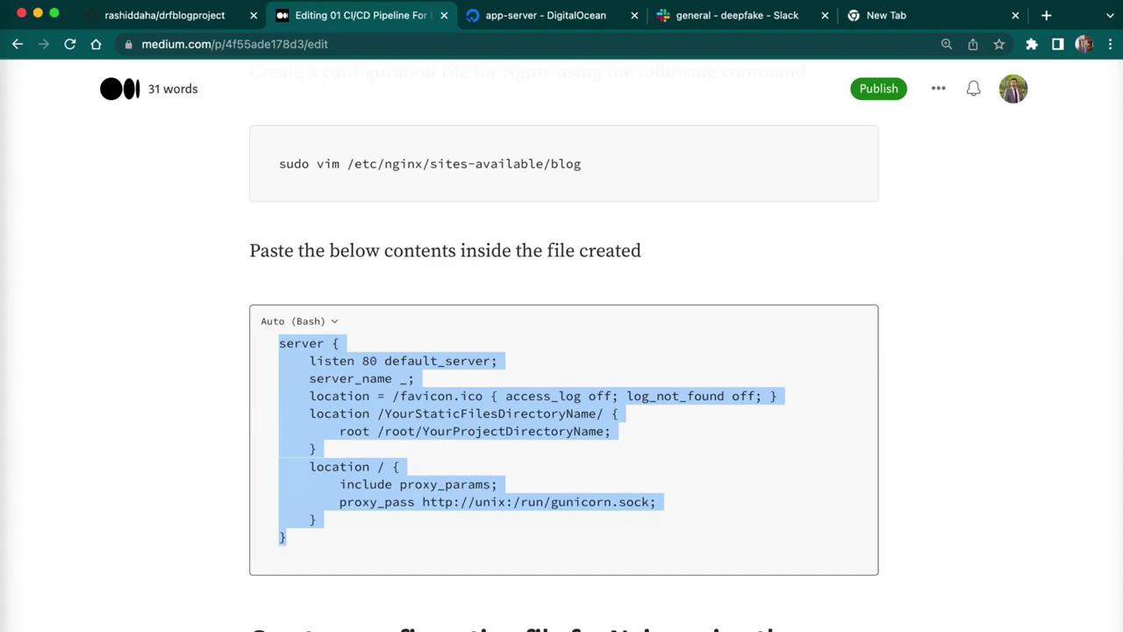
click(4, 512)
key(super+v)
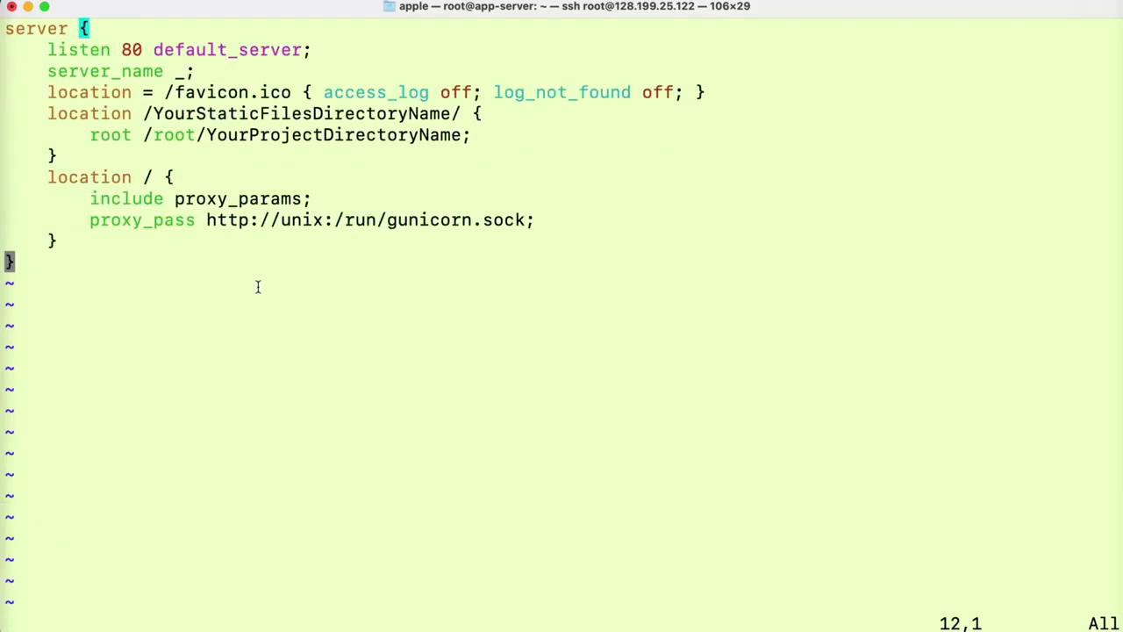
- Replace the project directory placeholder so root reads /root/drfblogproject
key(Up)
key(Up)
key(Up)
key(Up)
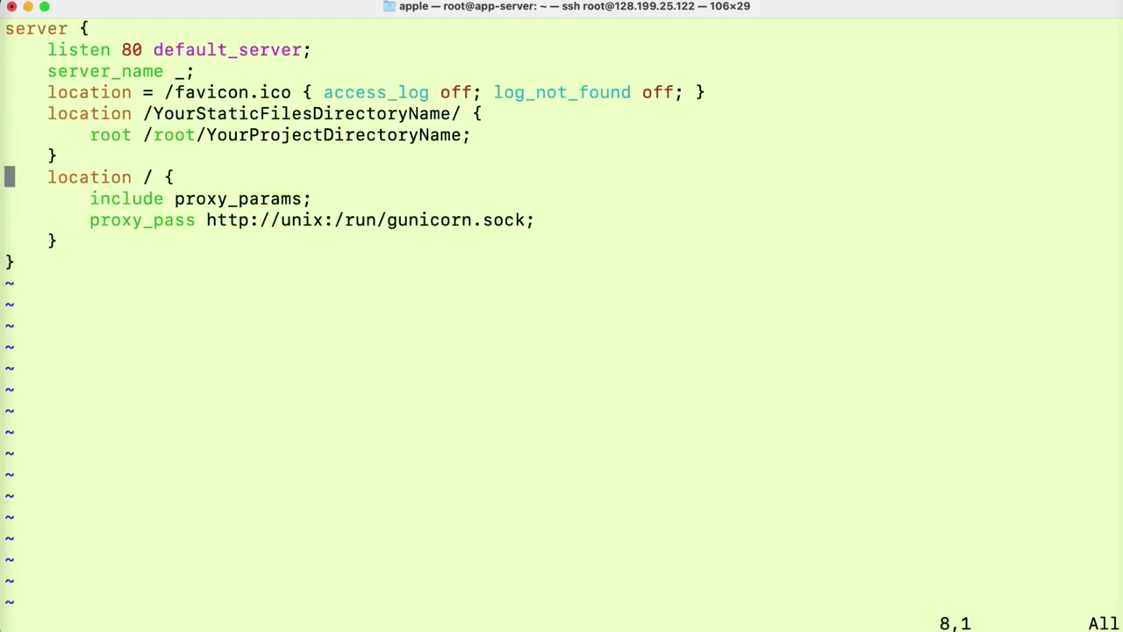
key(Right)
key(Right)
key(Right)
key(Right)
key(Right)
key(Right)
key(Right)
key(Right)
key(Right)
key(Up)
key(Up)
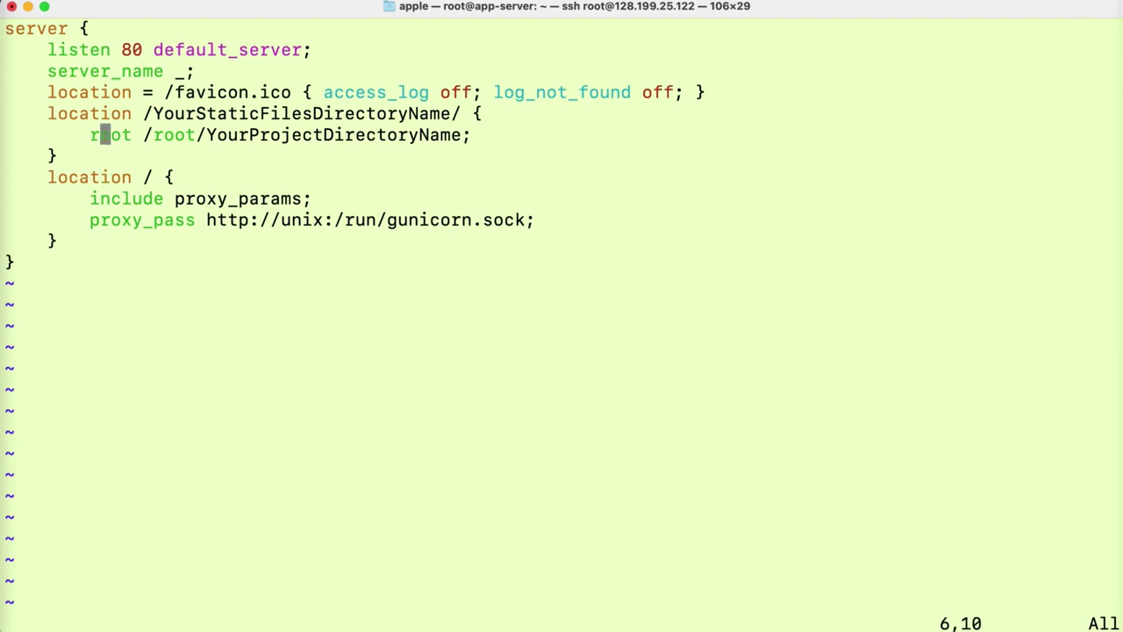
key(Right)
key(Right)
key(Right)
key(Right)
key(Right)
key(Right)
key(Right)
key(Right)
key(Right)
key(Right)
key(Right)
key(Right)
key(Right)
key(Right)
key(Right)
key(Right)
key(Right)
key(Right)
key(Right)
key(Right)
key(Right)
key(Right)
key(Right)
key(Right)
key(Right)
key(Right)
key(Right)
key(Right)
key(Right)
key(Right)
key(Right)
key(Right)
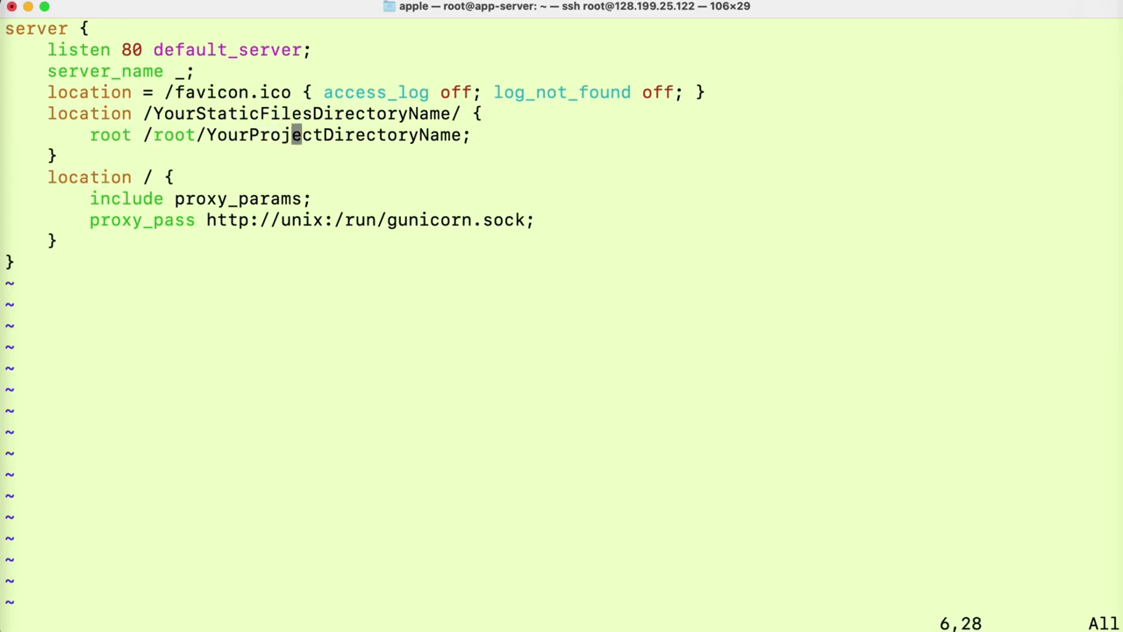
key(Right)
key(Right)
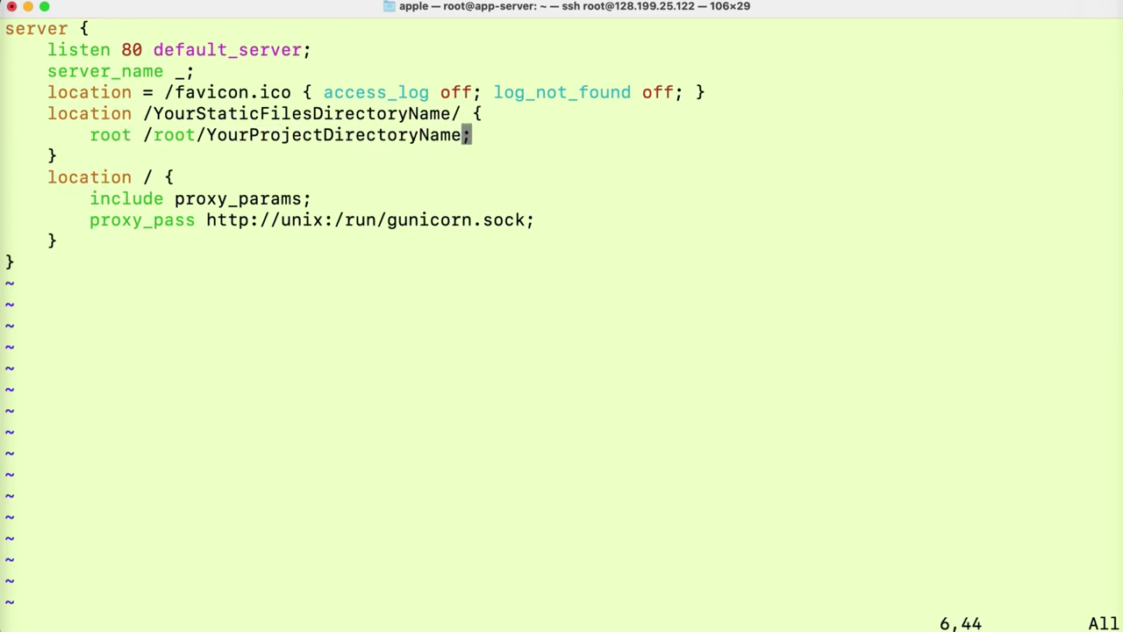
key(Left)
key(Left)
key(Left)
key(Left)
key(Left)
key(Left)
key(Left)
key(Left)
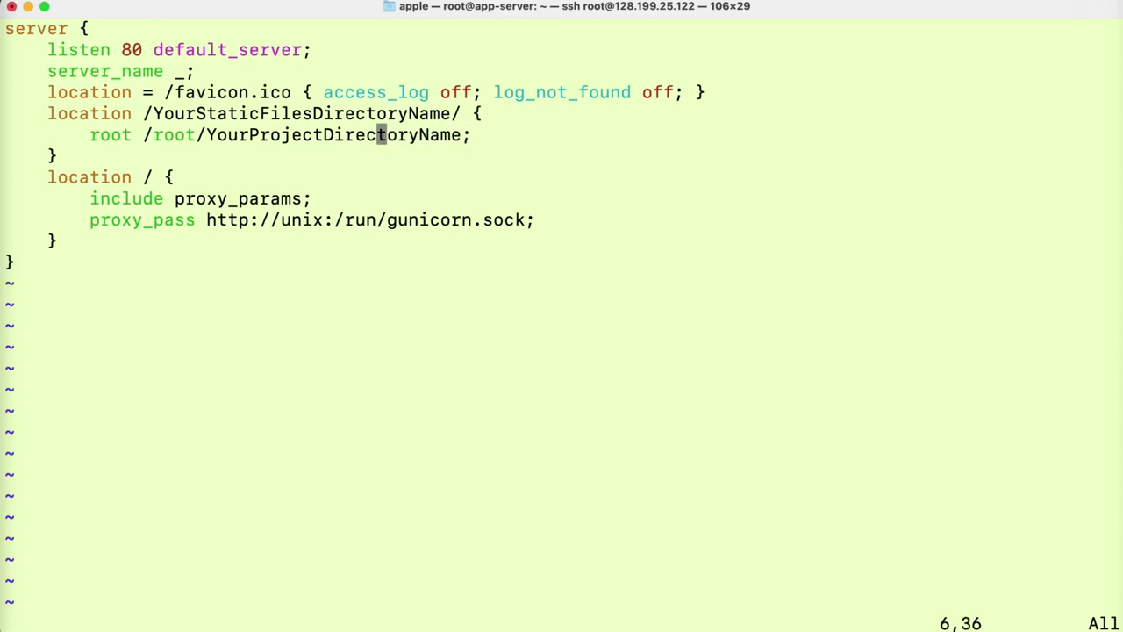
key(i)
key(Right)
key(Right)
key(Right)
key(Right)
key(Right)
key(Right)
key(Right)
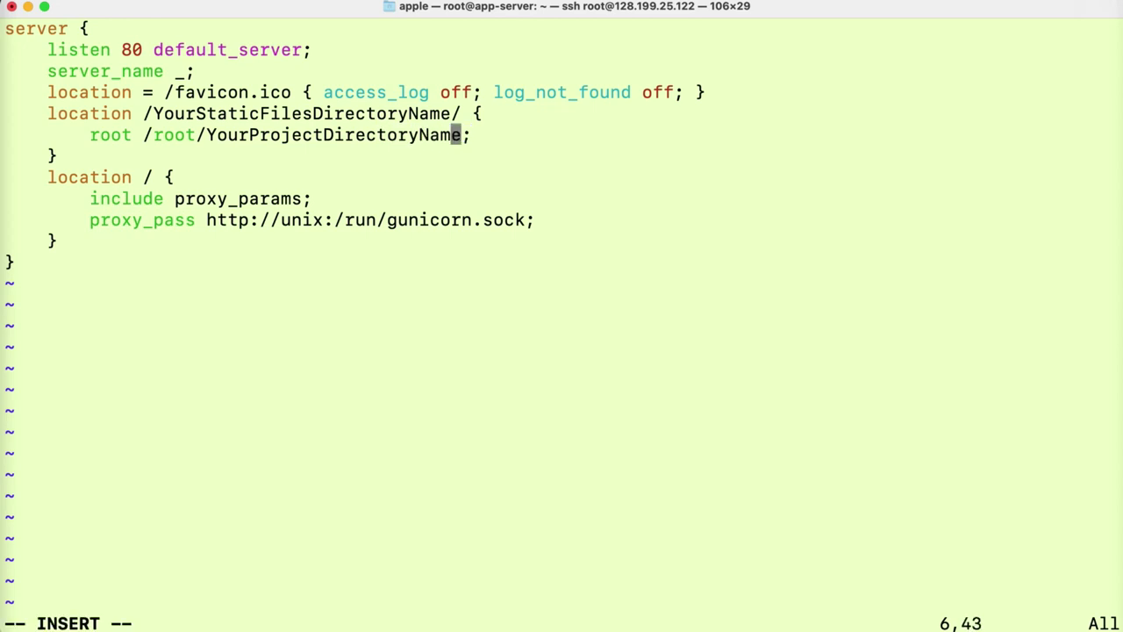
key(Right)
key(BackSpace)
key(BackSpace)
key(BackSpace)
key(BackSpace)
key(BackSpace)
key(BackSpace)
key(BackSpace)
key(BackSpace)
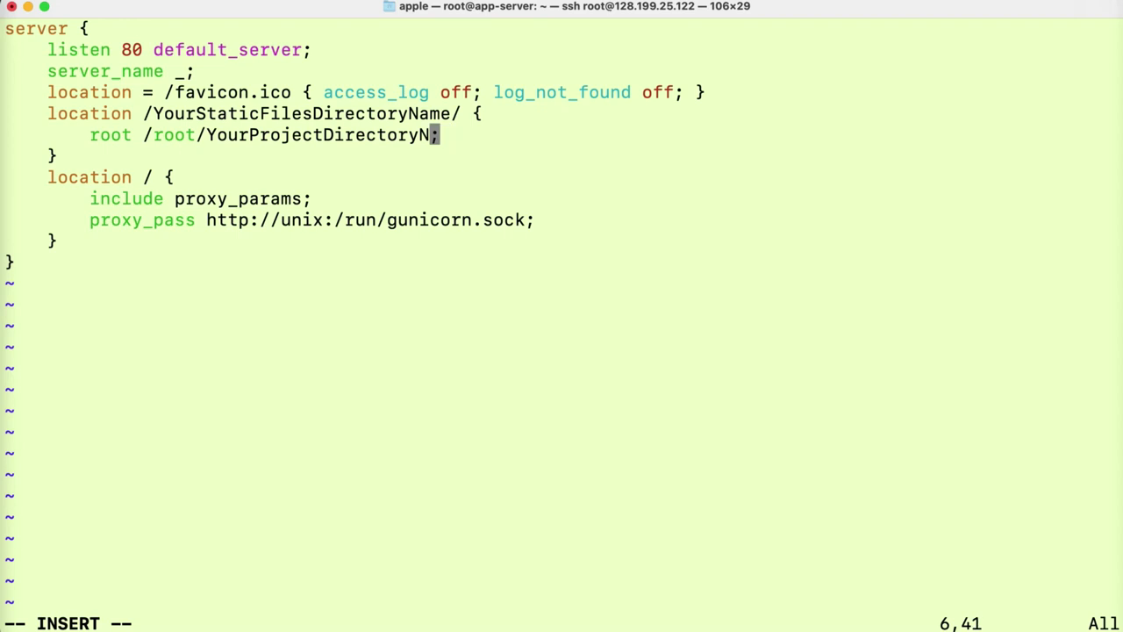
key(BackSpace)
key(BackSpace)
key(BackSpace)
key(BackSpace)
key(BackSpace)
key(BackSpace)
key(BackSpace)
key(BackSpace)
key(BackSpace)
key(BackSpace)
key(BackSpace)
key(BackSpace)
key(BackSpace)
key(BackSpace)
key(BackSpace)
key(BackSpace)
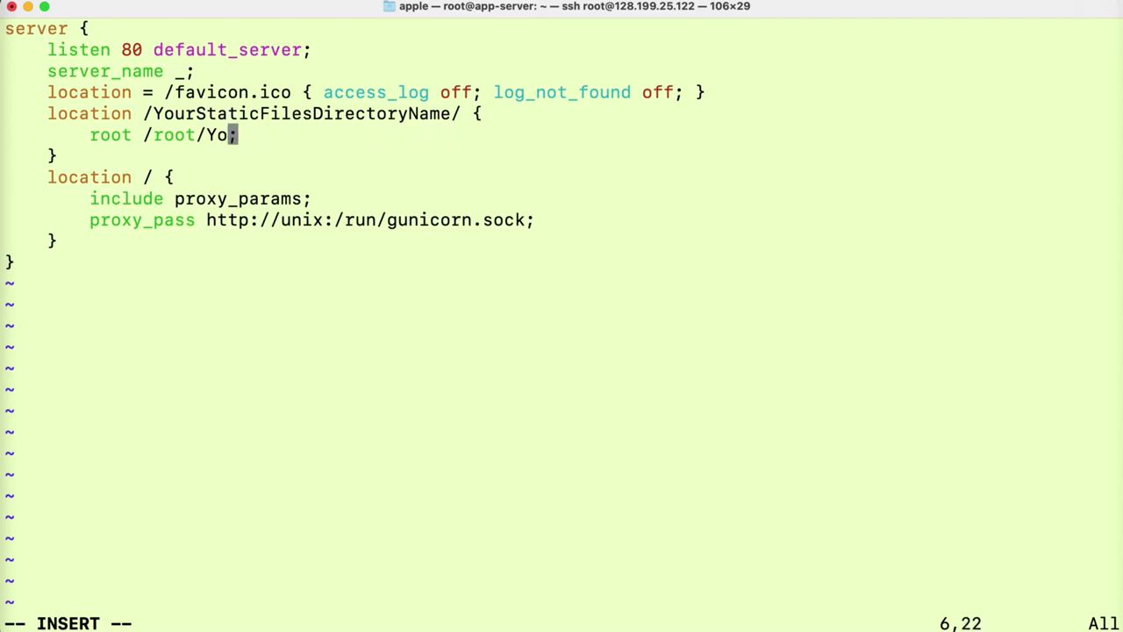
text(drfblo)
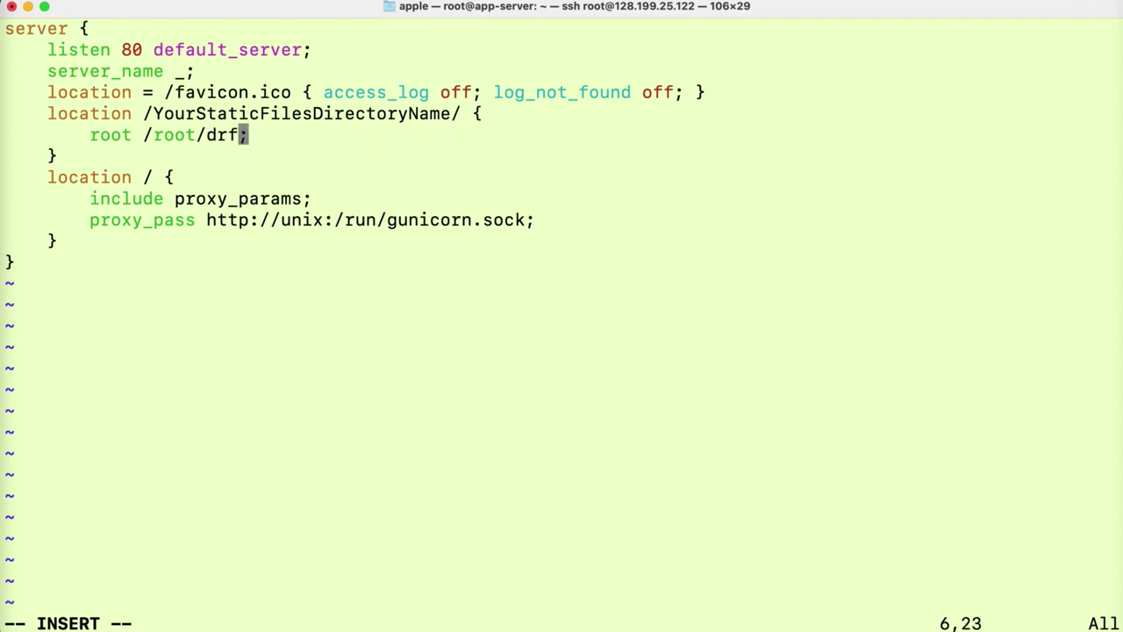
text(gproject)
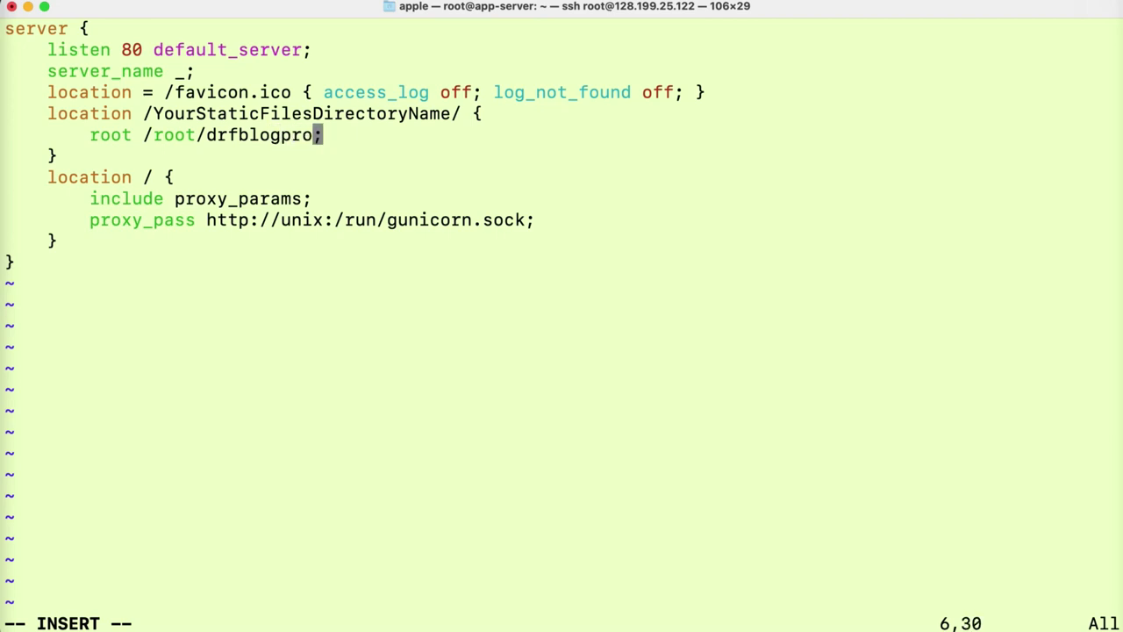
- Change the static location path to /staticfiles/
key(Up)
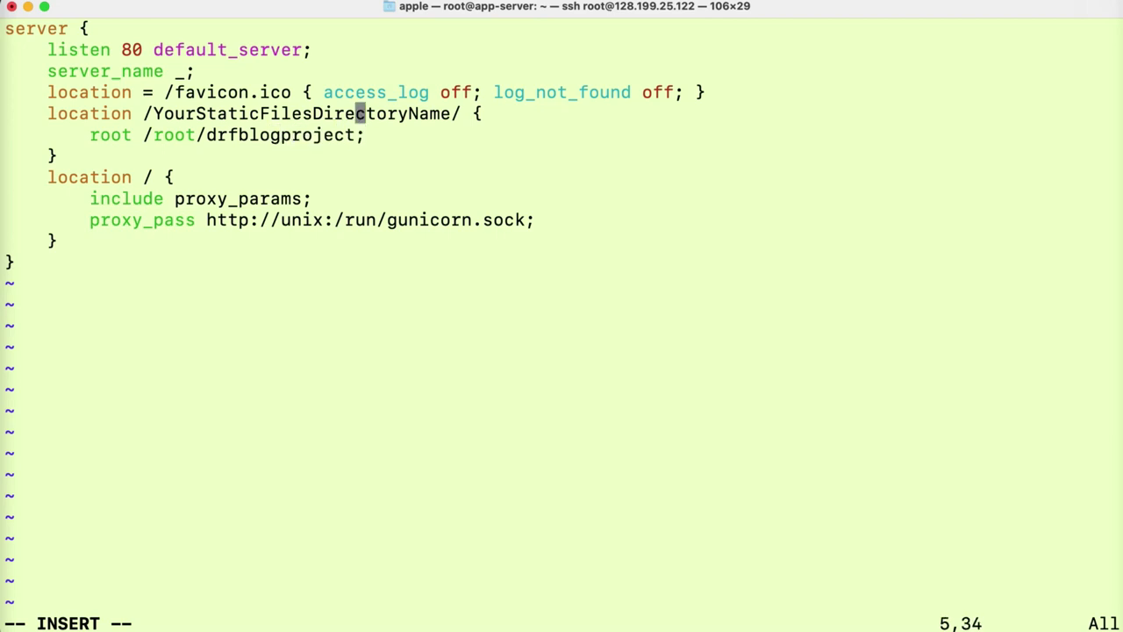
key(Right)
key(Right)
key(Right)
key(Right)
key(Right)
key(Right)
key(Right)
key(Right)
key(Right)
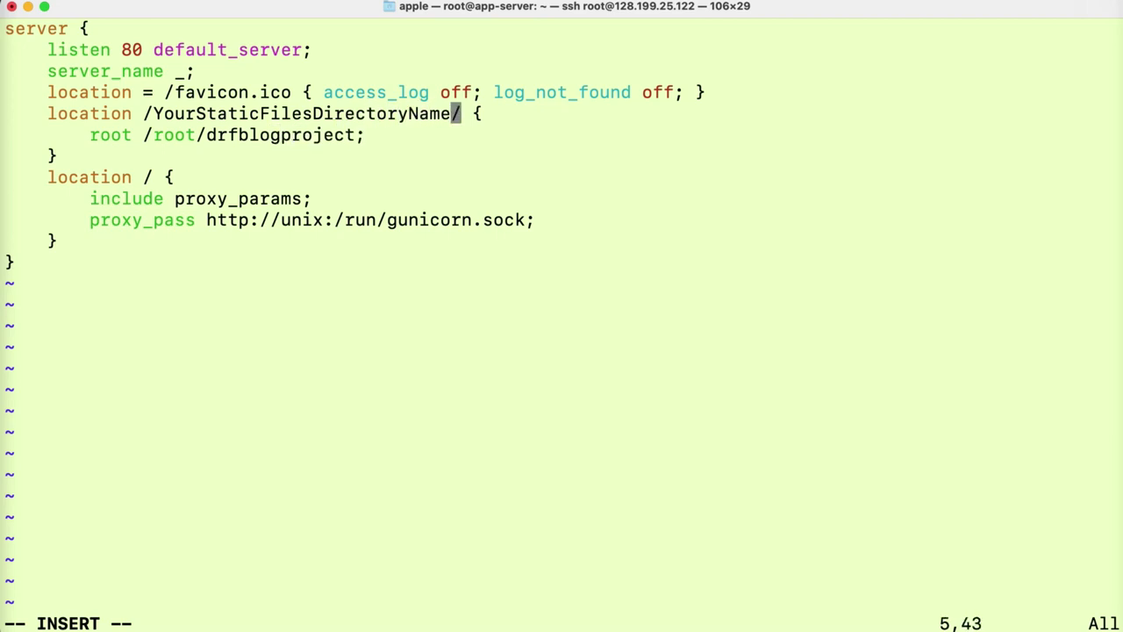
key(BackSpace)
key(BackSpace)
key(BackSpace)
key(BackSpace)
key(BackSpace)
key(BackSpace)
key(BackSpace)
key(BackSpace)
key(BackSpace)
key(BackSpace)
key(BackSpace)
key(BackSpace)
key(BackSpace)
key(BackSpace)
key(BackSpace)
key(BackSpace)
key(BackSpace)
key(BackSpace)
key(BackSpace)
key(BackSpace)
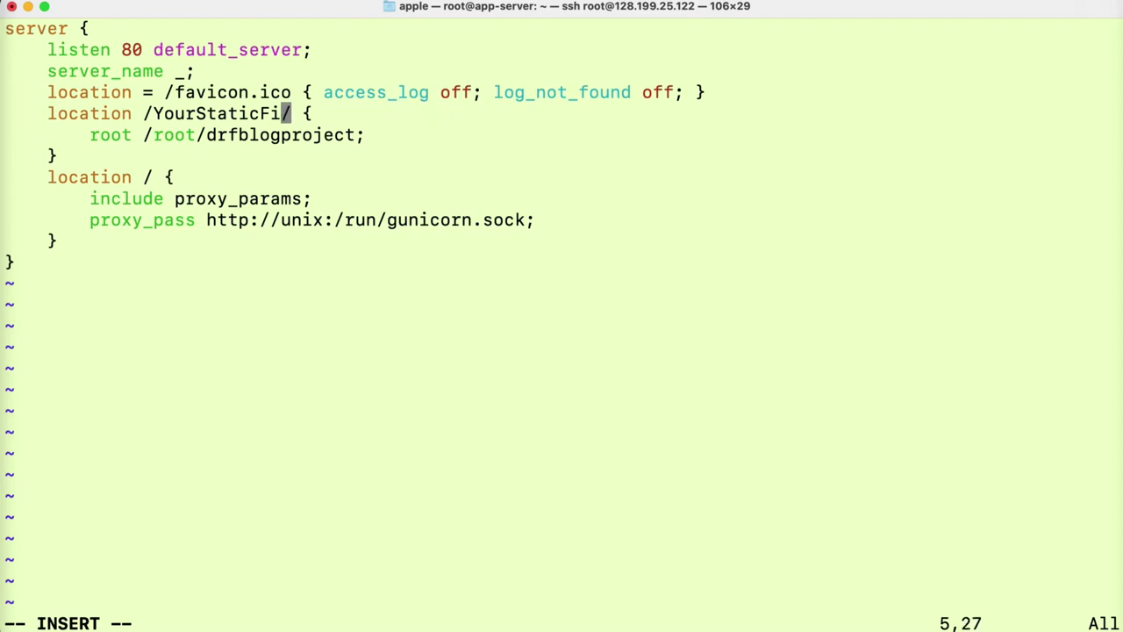
key(BackSpace)
key(BackSpace)
key(BackSpace)
key(BackSpace)
key(BackSpace)
key(BackSpace)
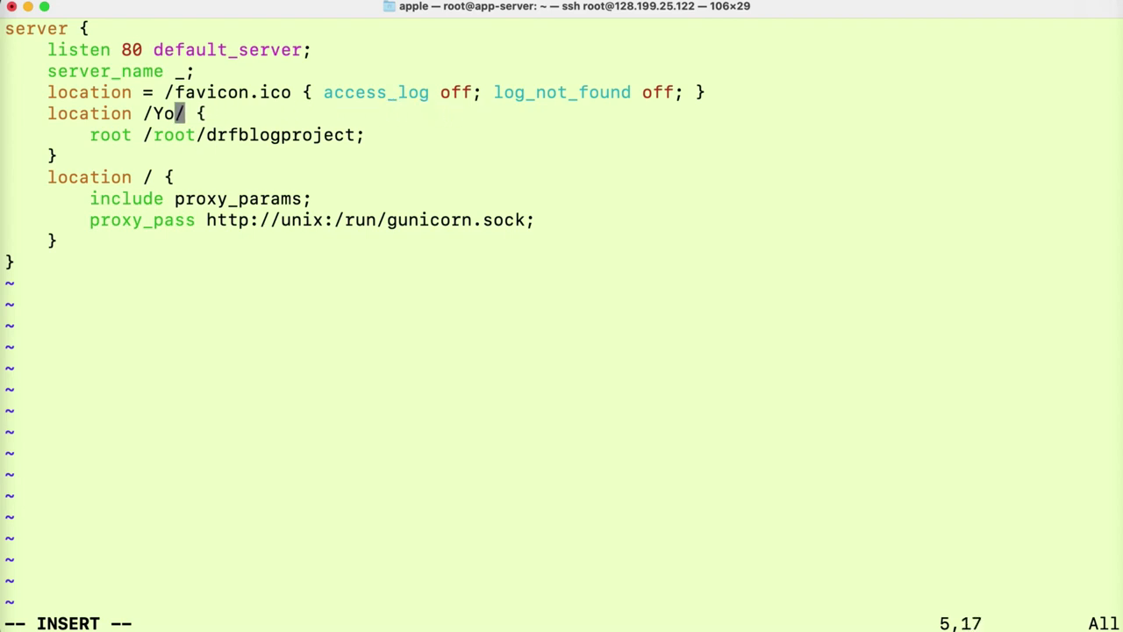
key(BackSpace)
text(static)
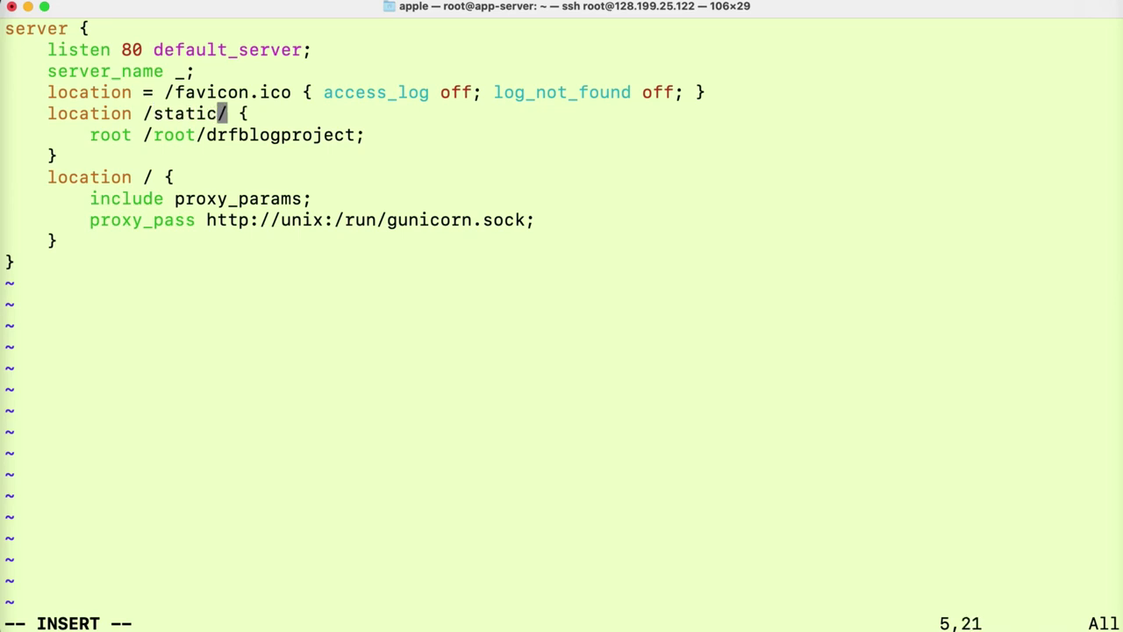
text(files)
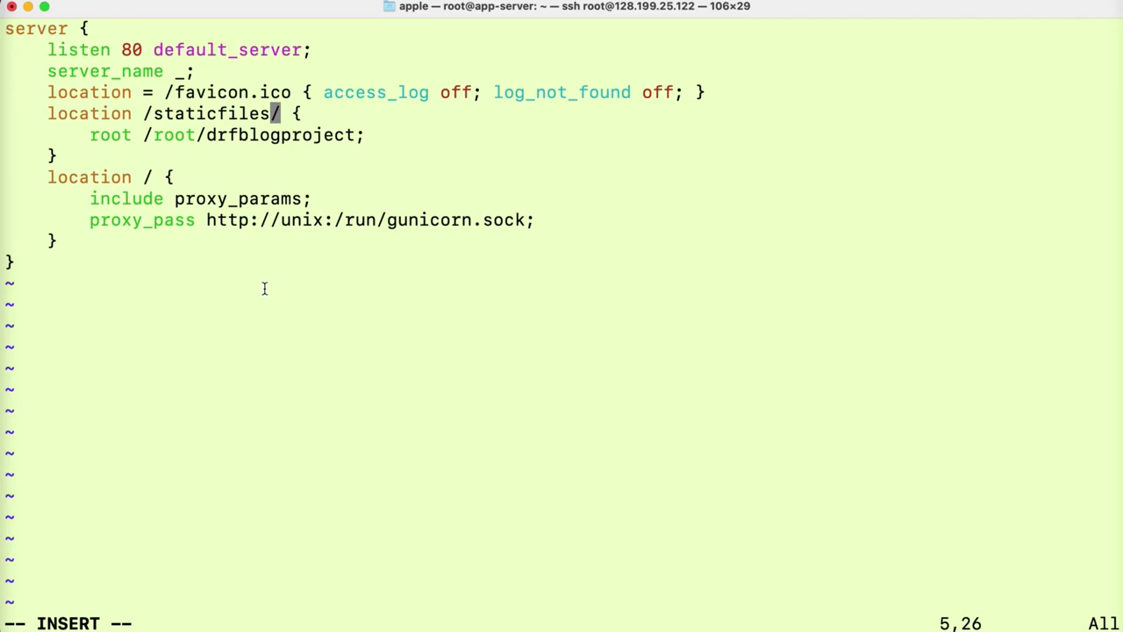
drag(279, 114, 155, 117)
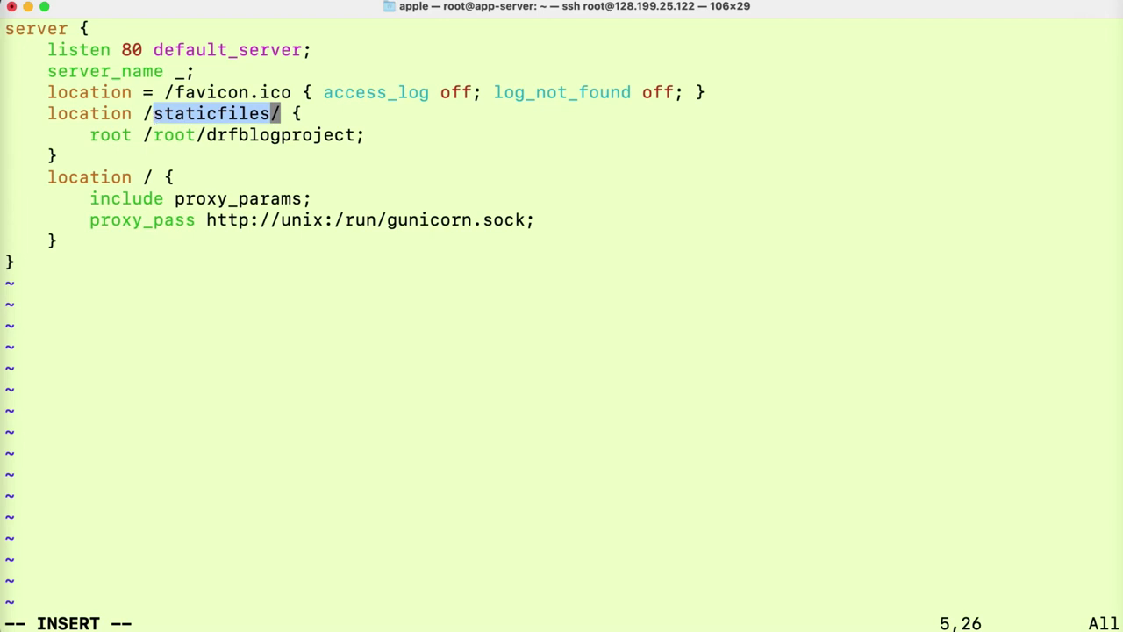
- Save the blog config file and quit vim with :wq
key(Escape)
text(:wr)
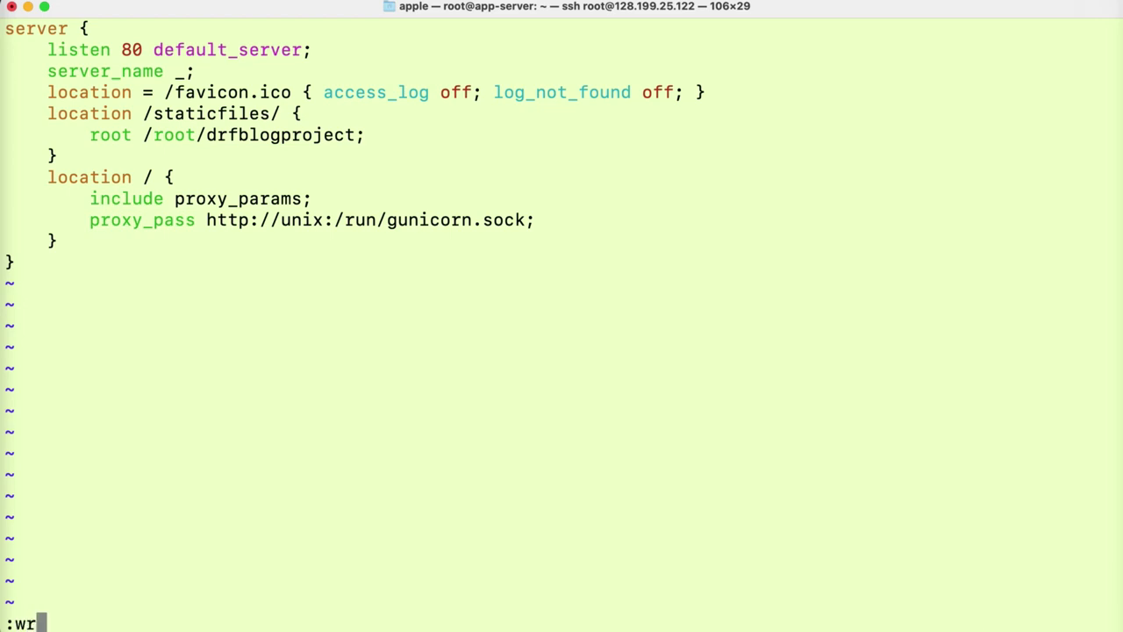
key(Return)
text(:wq)
key(Return)
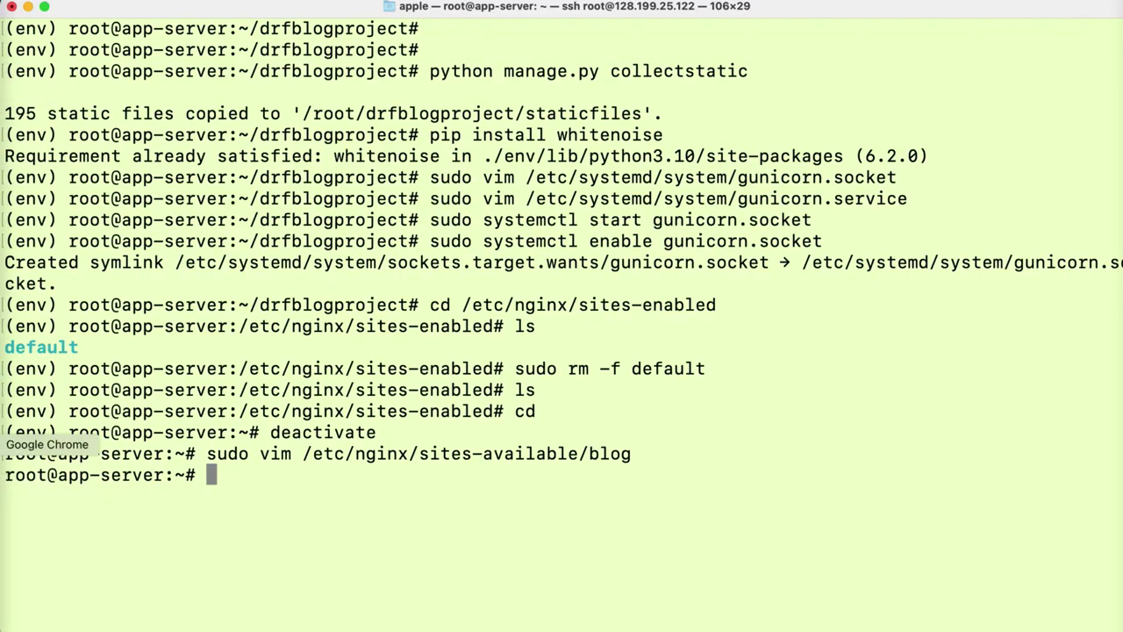
- Link the blog site into sites-enabled using the draft's symlink command
click(3, 443)
click(244, 483)
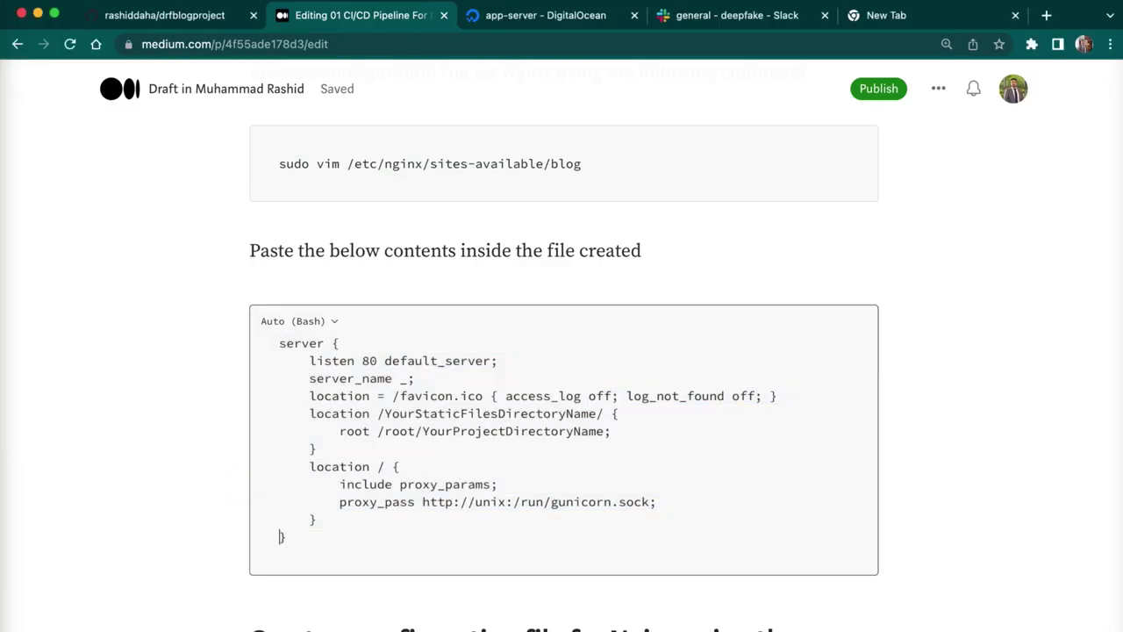
scroll(281, 536, down, 5)
click(798, 415)
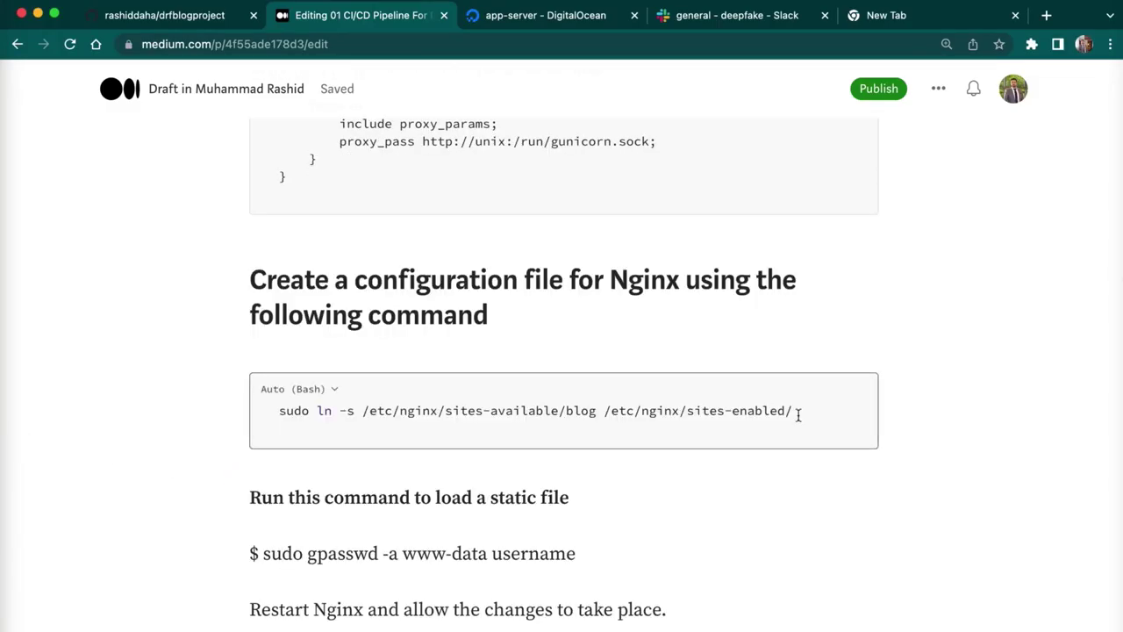
drag(798, 415, 214, 412)
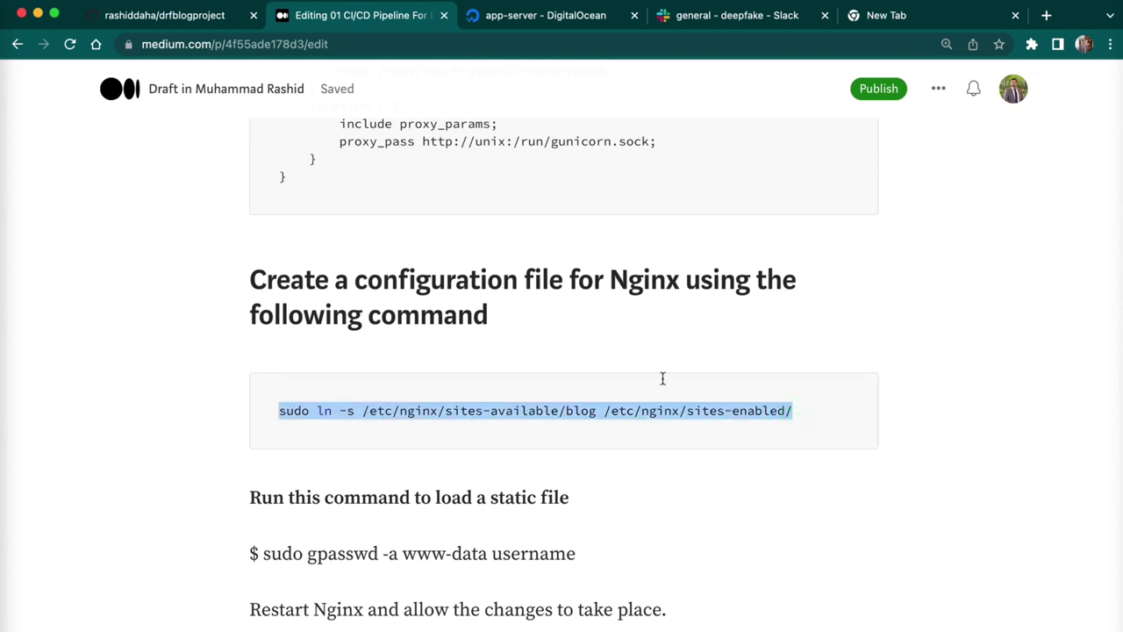
click(598, 409)
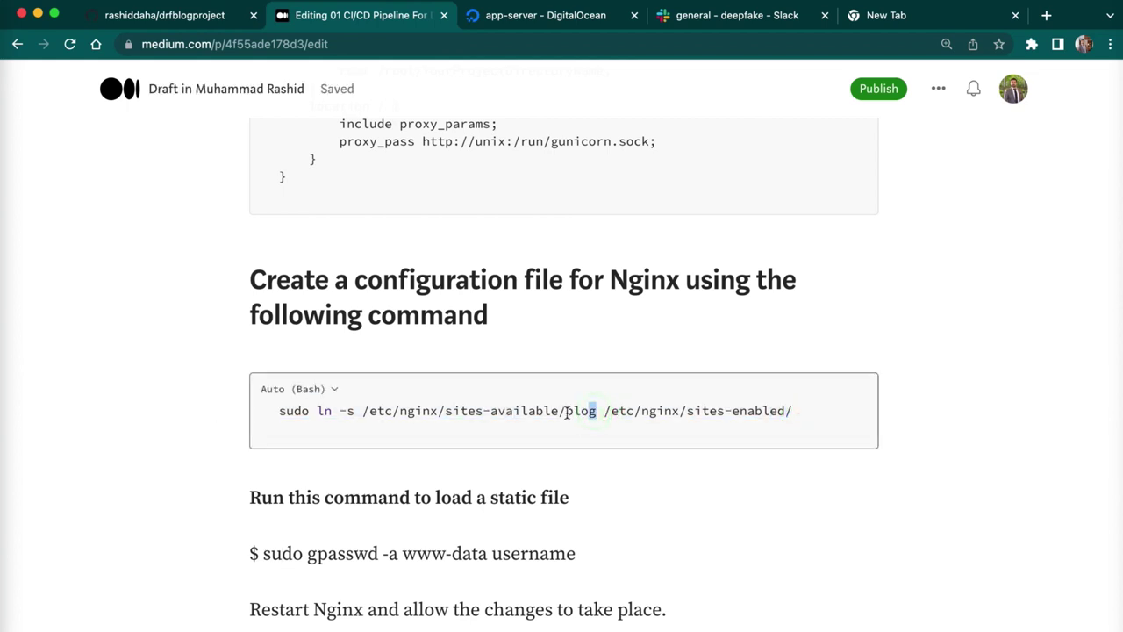
drag(566, 412, 569, 415)
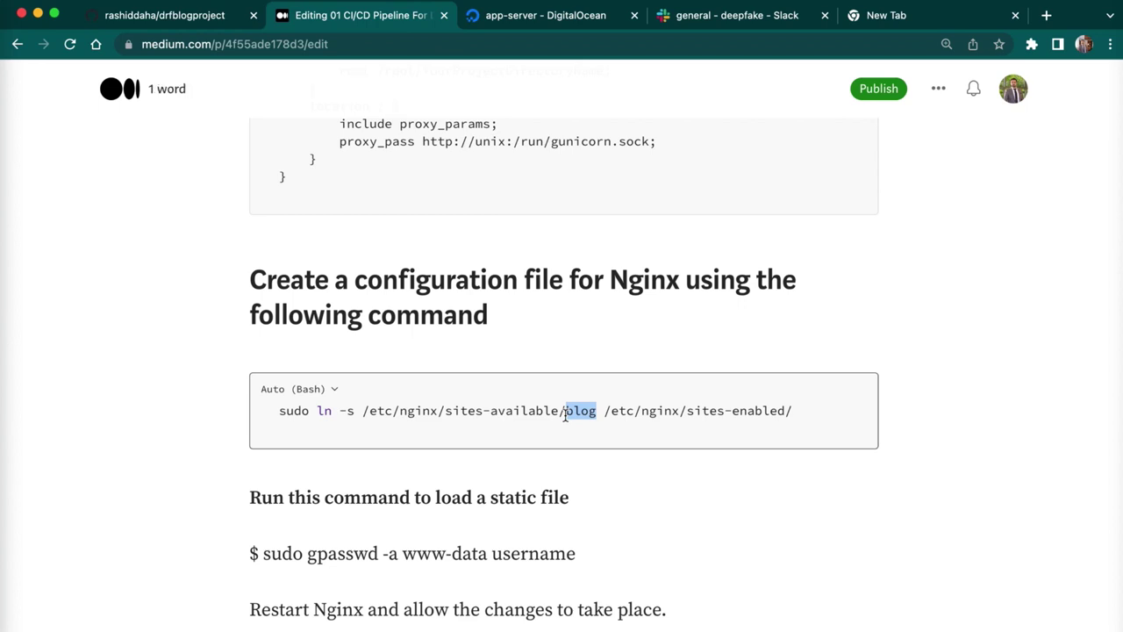
click(598, 410)
drag(597, 410, 559, 414)
click(587, 409)
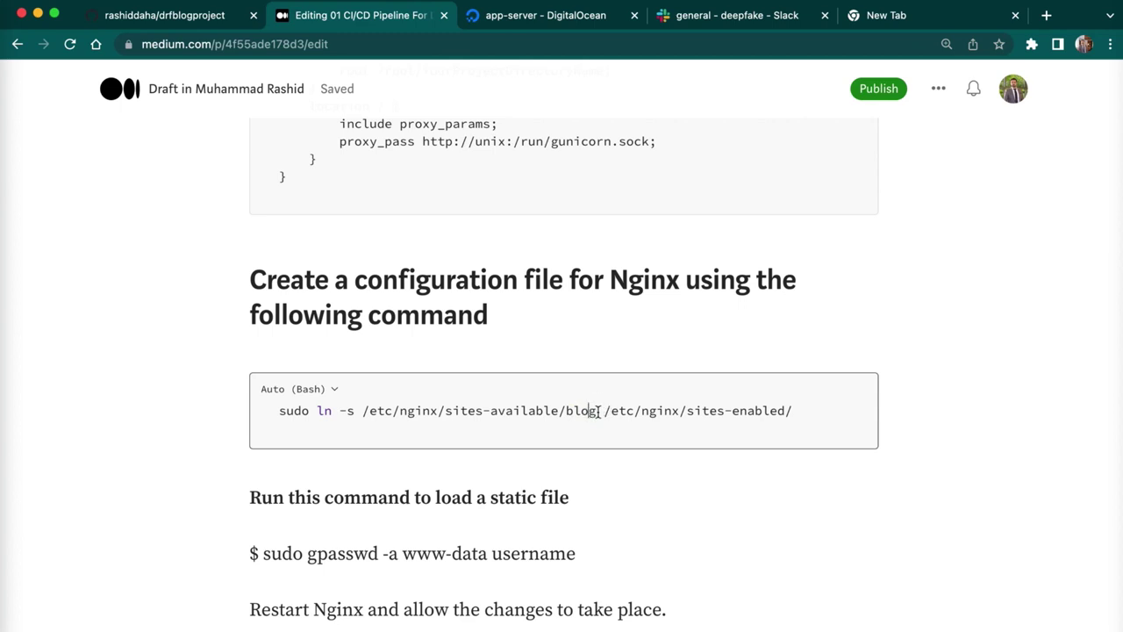
drag(807, 411, 490, 411)
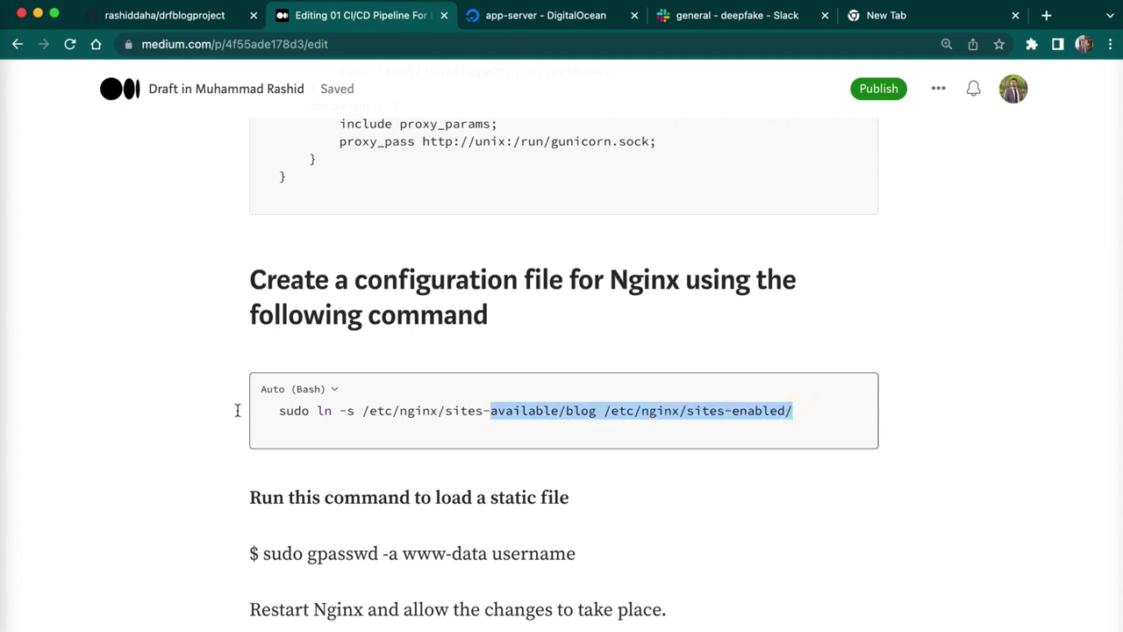
drag(236, 410, 241, 412)
key(super+c)
key(super+Tab)
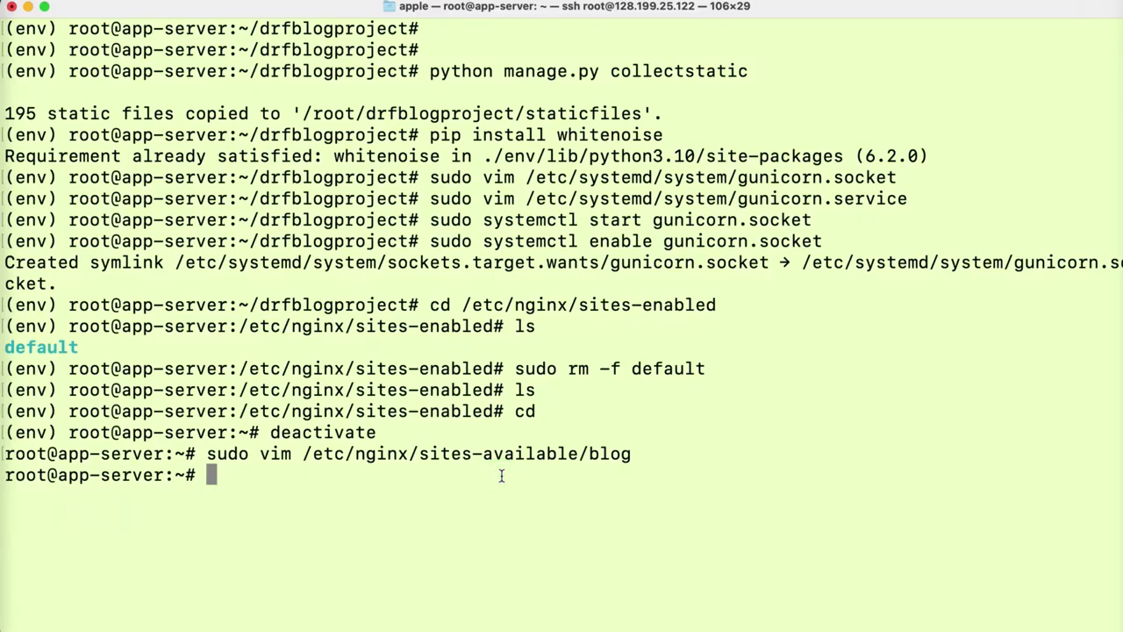
key(super+v)
key(Return)
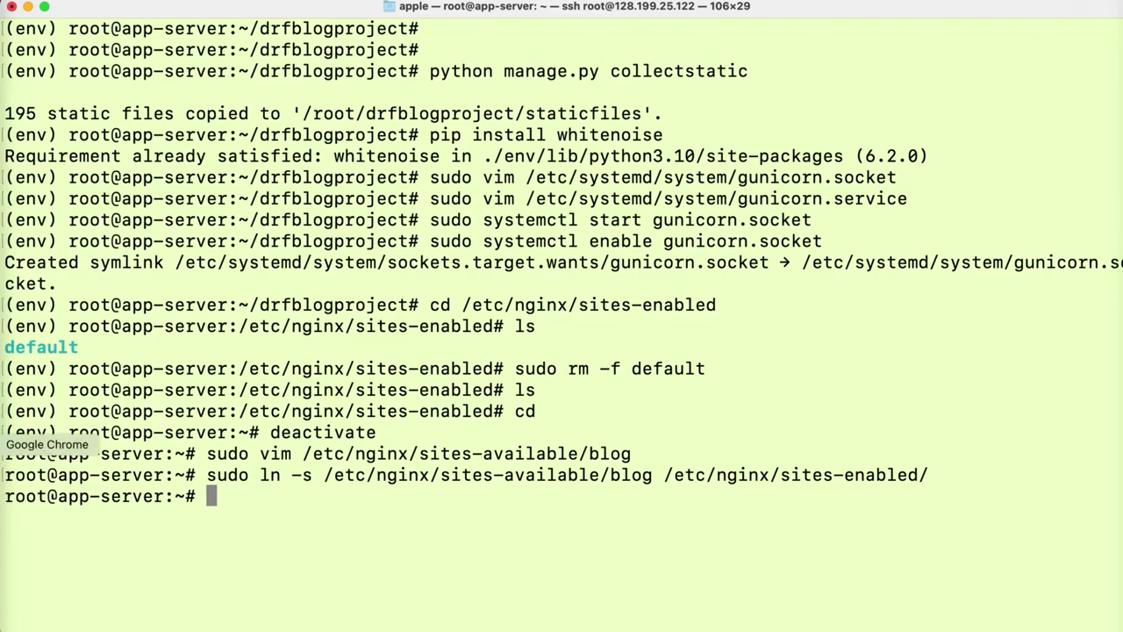
- Run sudo gpasswd -a www-data root to add www-data to the root group
click(2, 444)
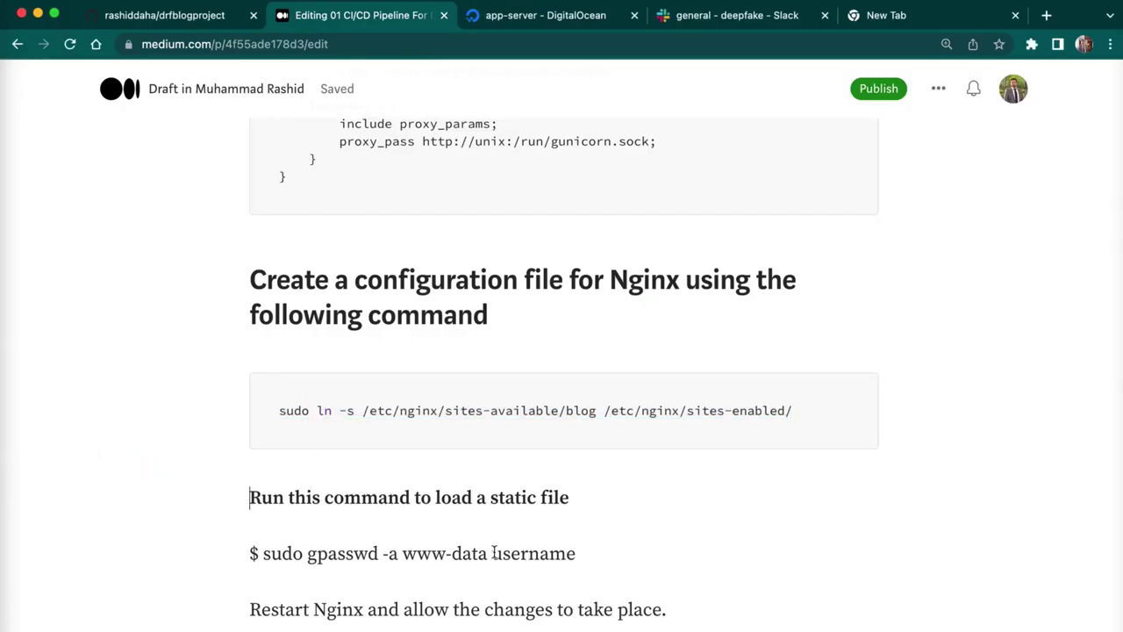
drag(487, 553, 265, 554)
key(super+c)
click(3, 529)
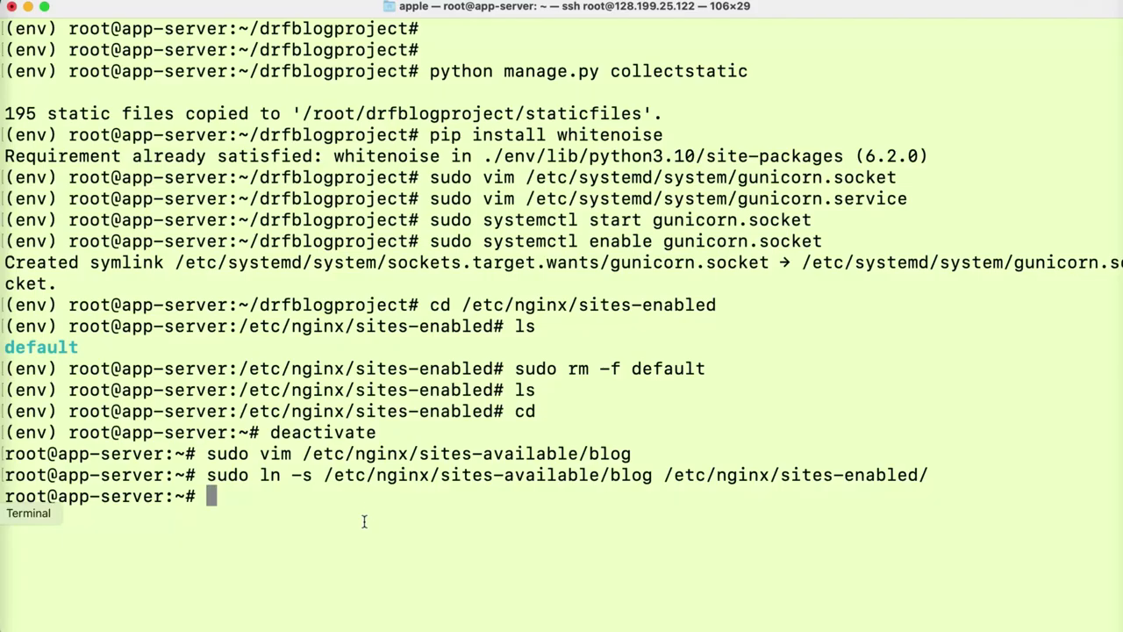
key(super+v)
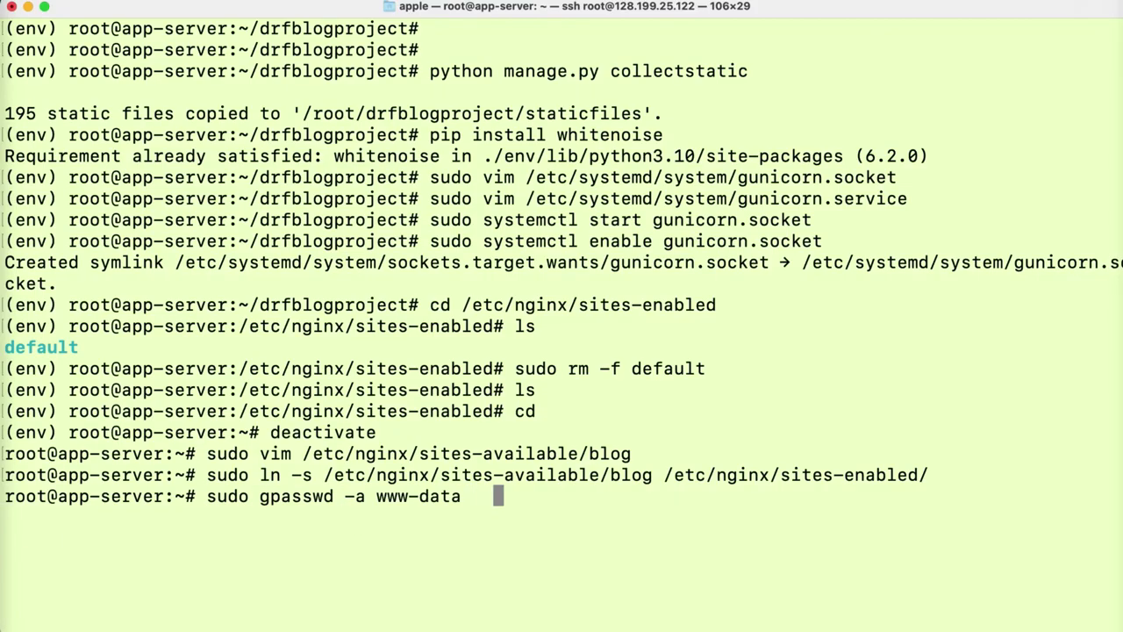
text(root)
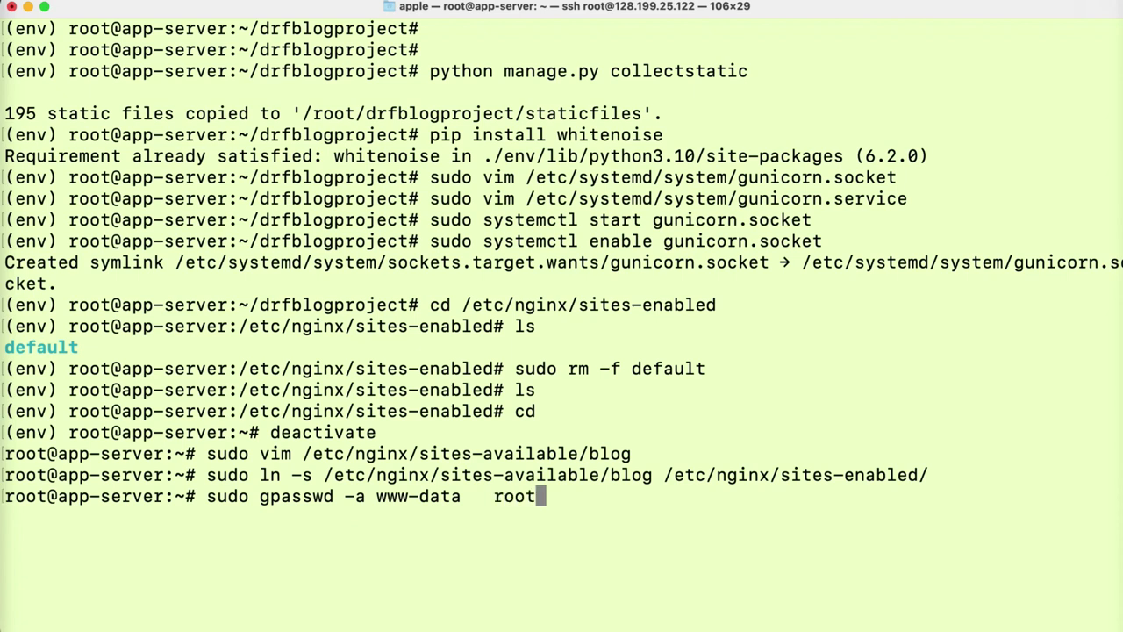
key(Return)
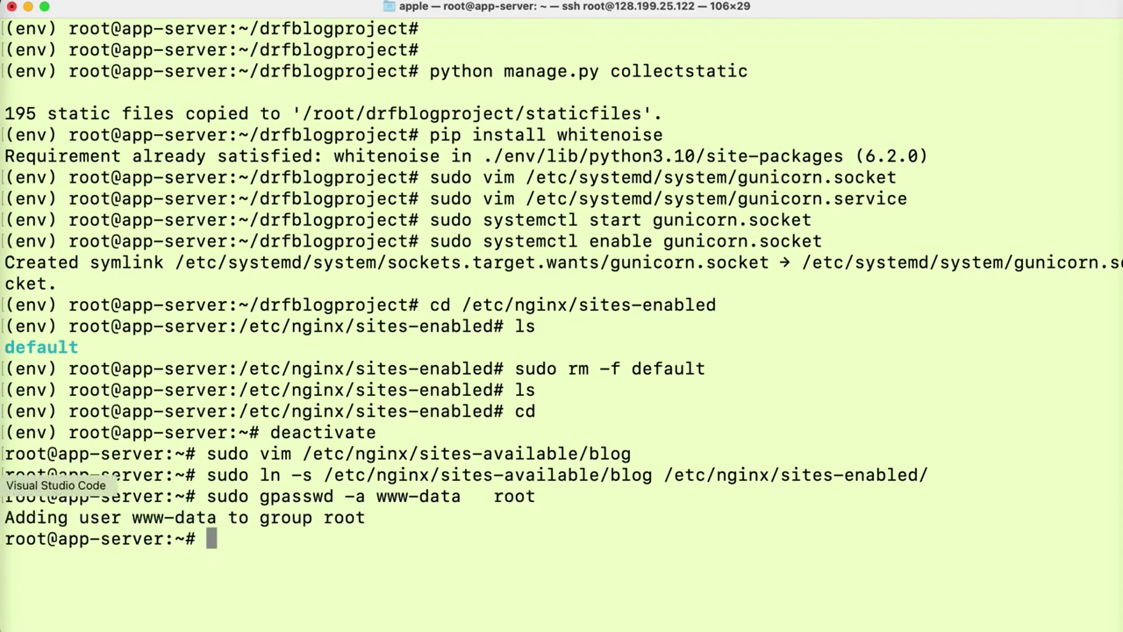
- Move to the Nginx restart commands in the Medium draft
click(2, 444)
drag(238, 551, 457, 400)
click(505, 387)
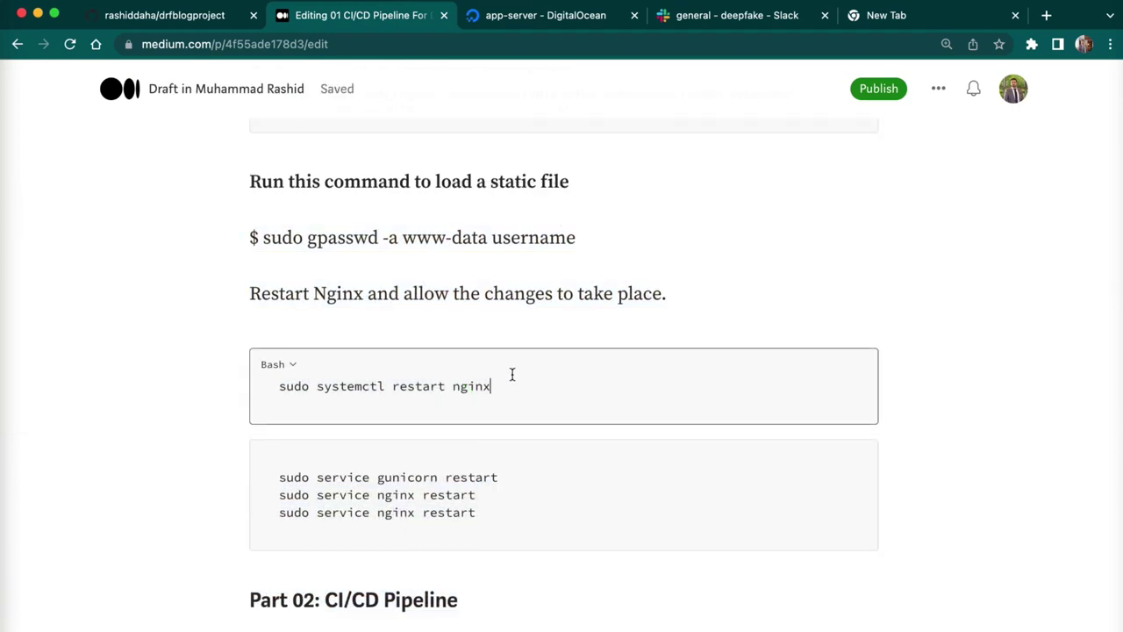
- Restart Nginx with sudo systemctl restart nginx
click(511, 375)
click(502, 390)
shift+click(278, 387)
key(super+c)
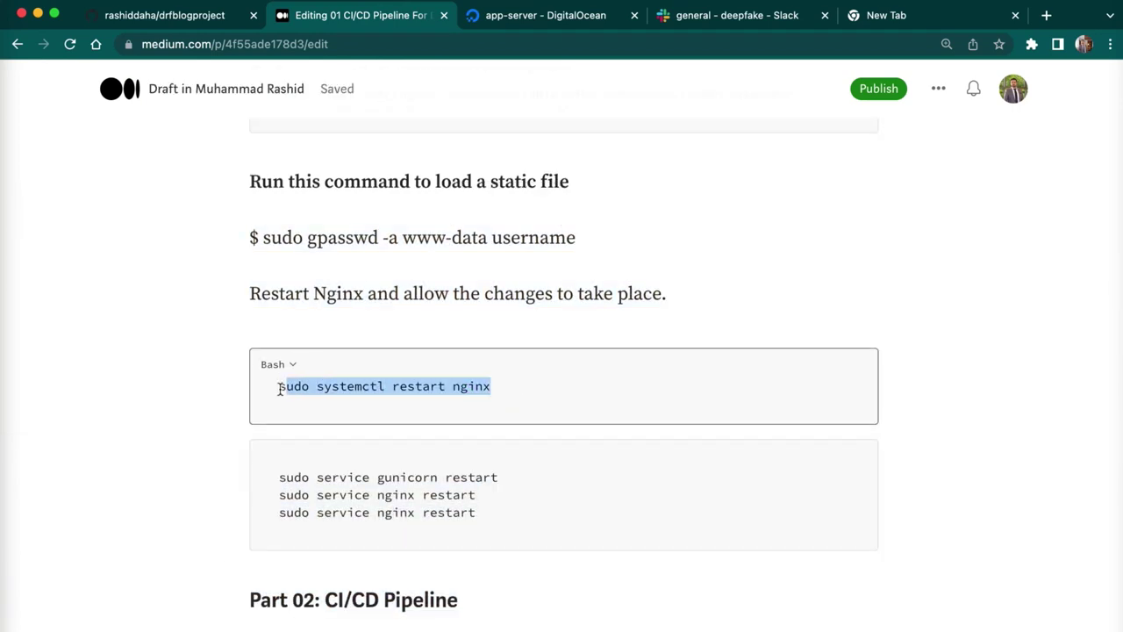
key(super+Tab)
click(287, 531)
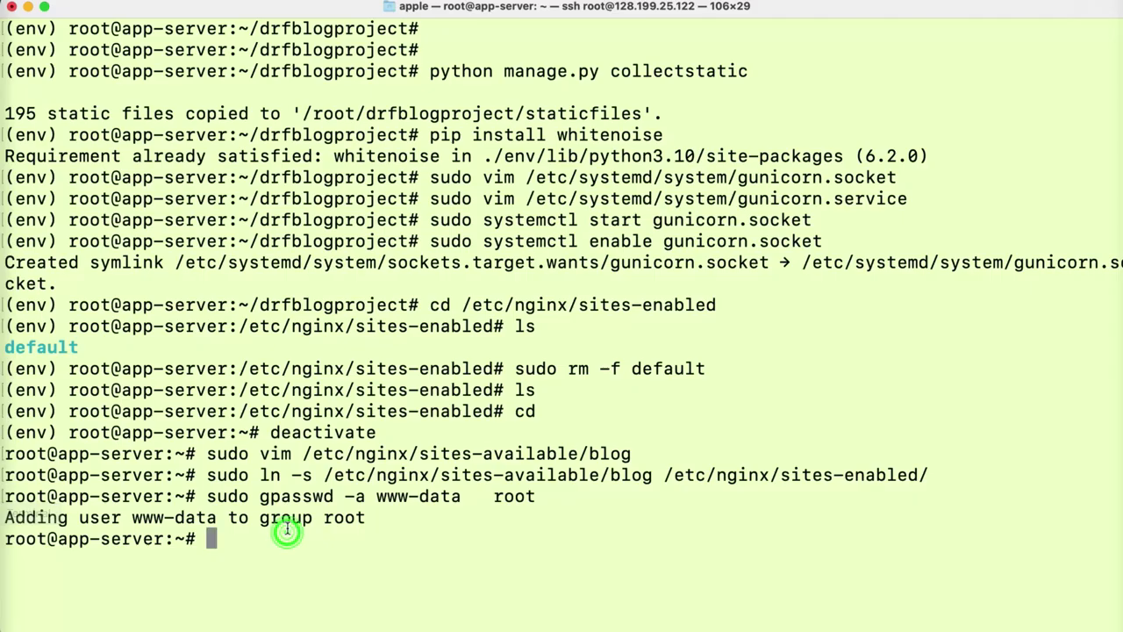
key(super+v)
key(Return)
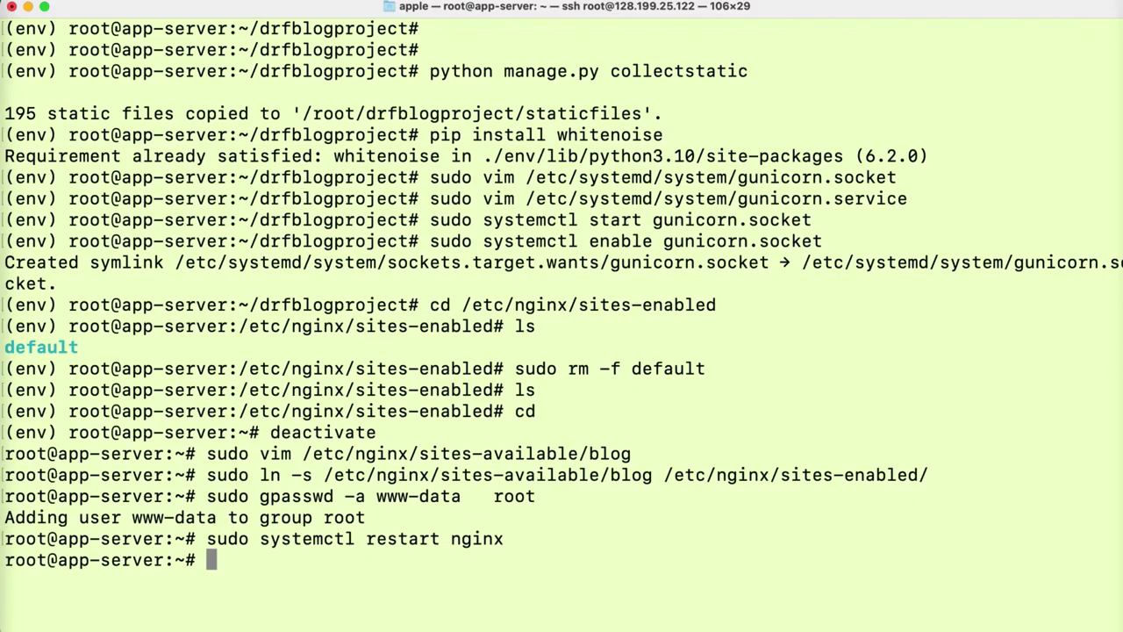
- Restart gunicorn with sudo service gunicorn restart
click(35, 438)
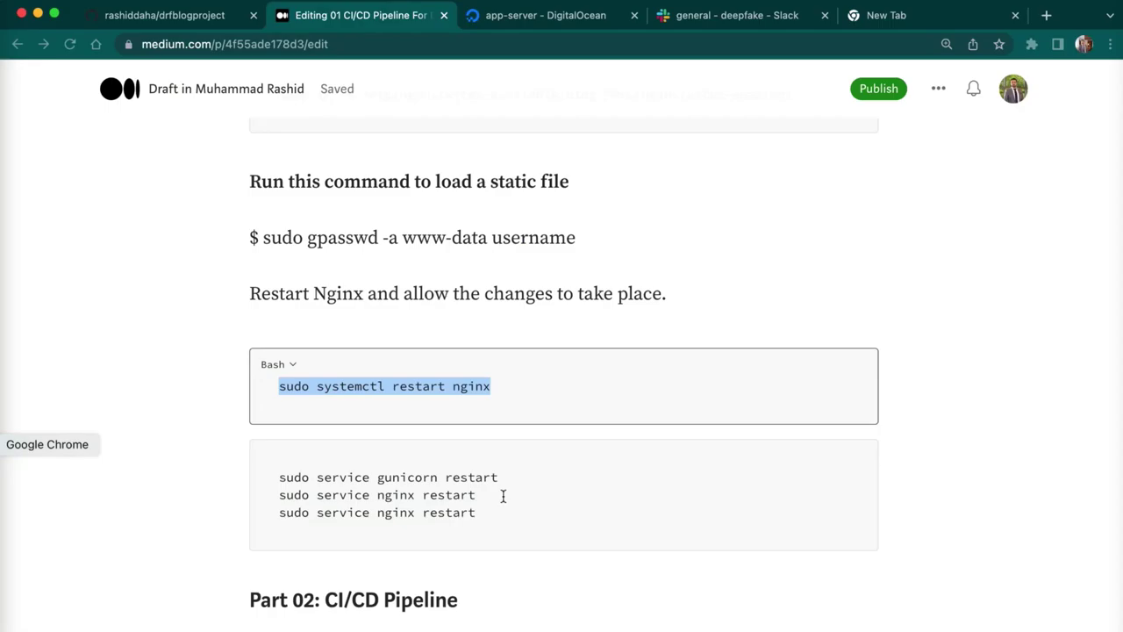
click(514, 477)
shift+click(275, 482)
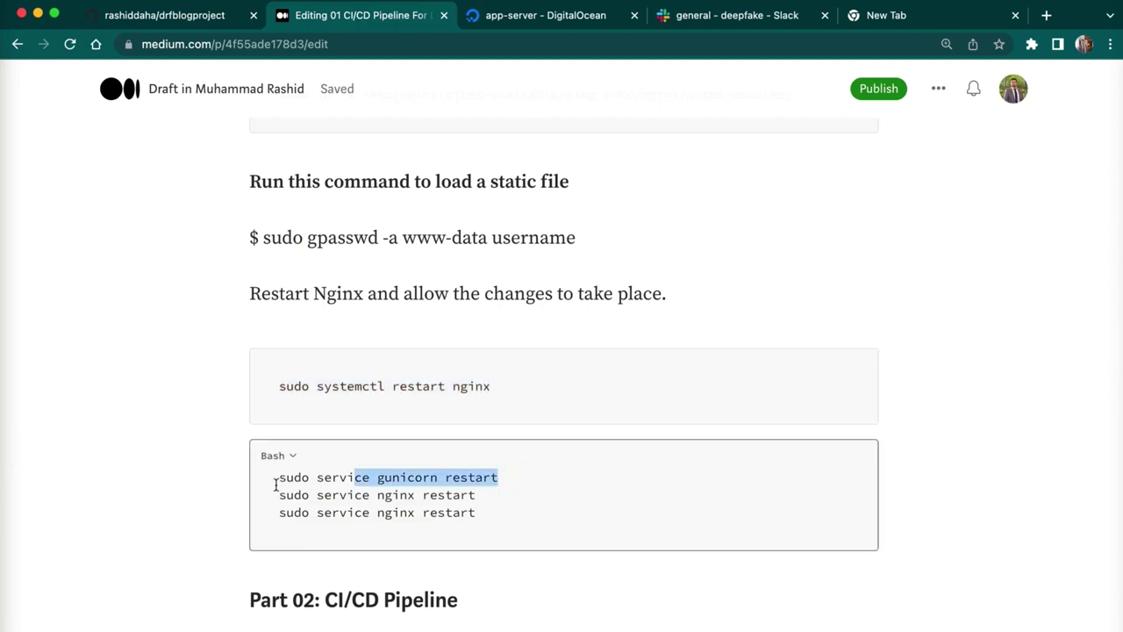
drag(275, 483, 269, 480)
drag(73, 477, 2, 492)
key(super+c)
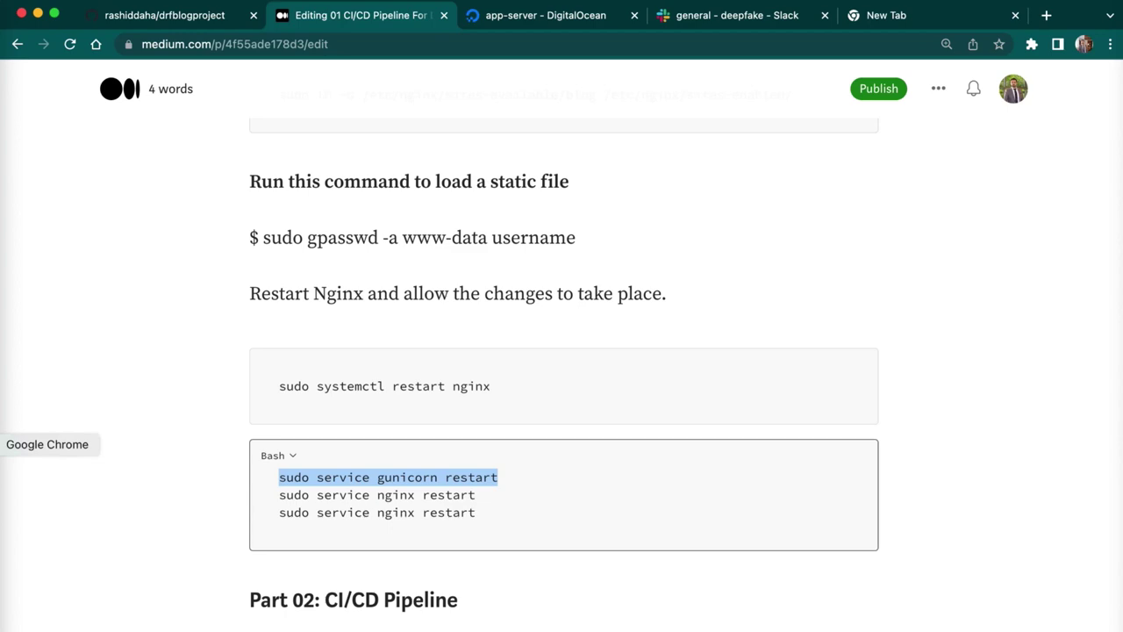
click(2, 514)
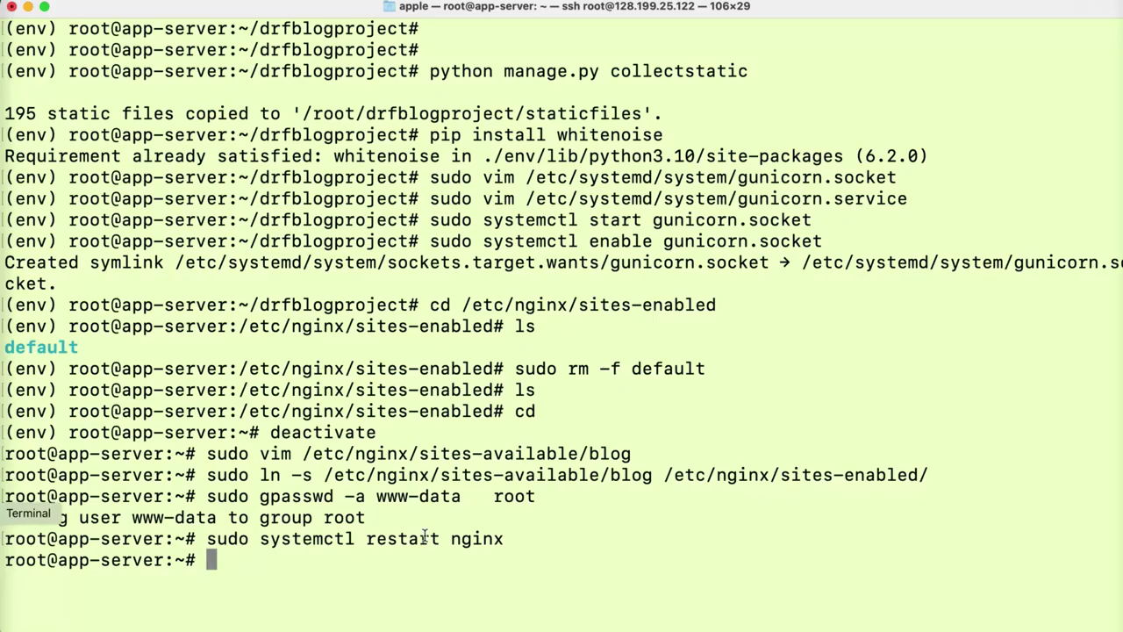
key(super+v)
key(Return)
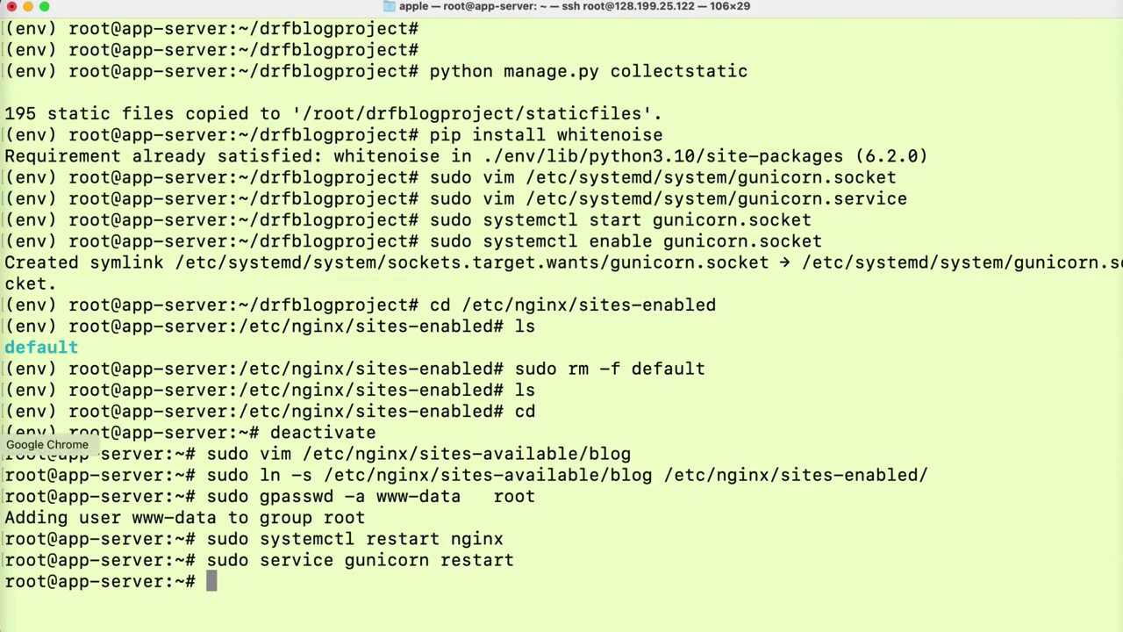
- Delete the duplicate restart line from the draft and run sudo service nginx restart
click(2, 445)
click(473, 528)
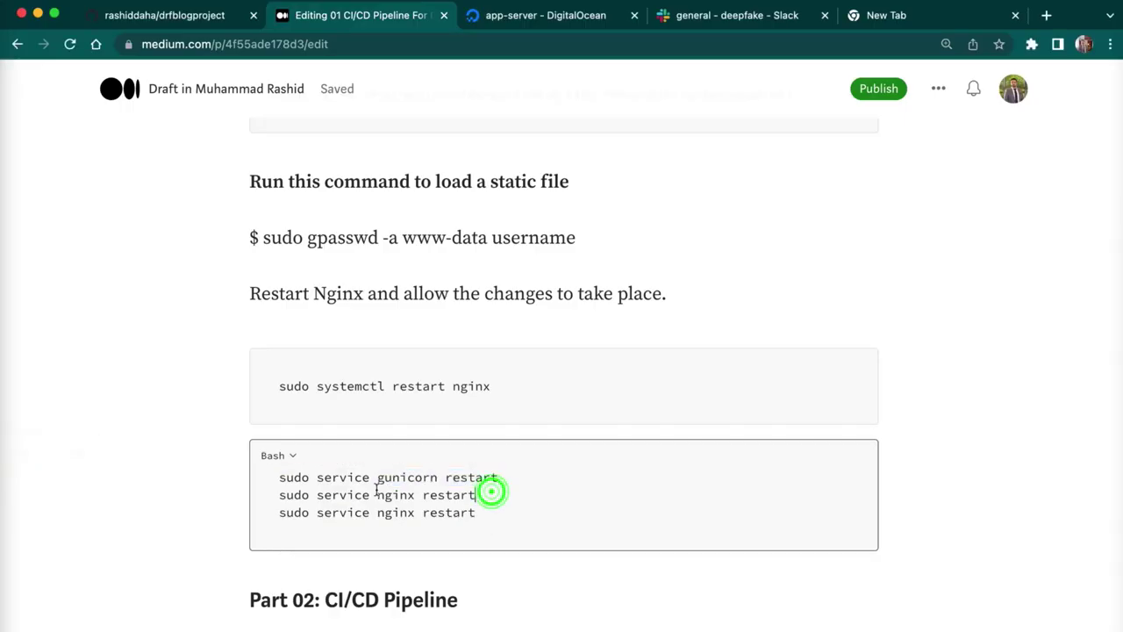
drag(492, 492, 278, 495)
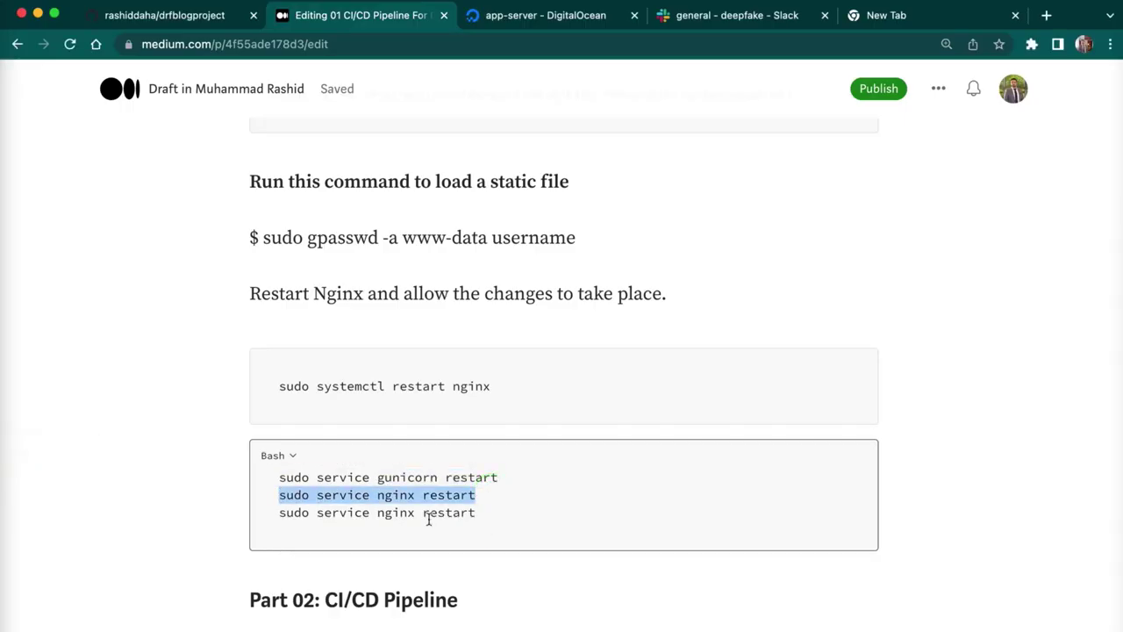
click(484, 521)
shift+click(255, 516)
key(super+c)
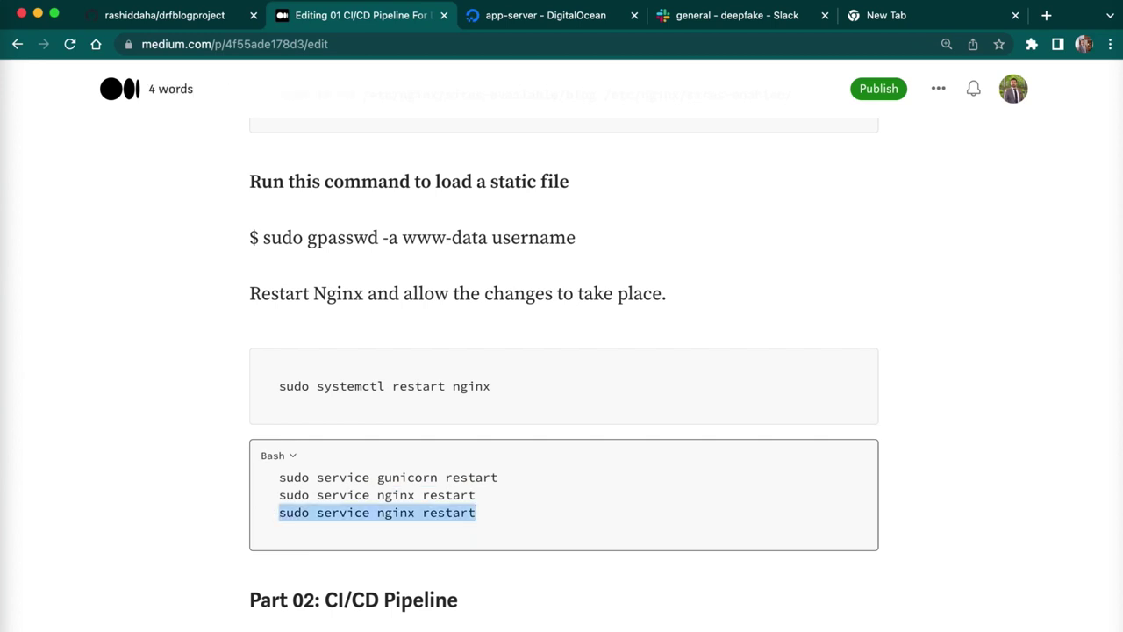
key(BackSpace)
click(108, 497)
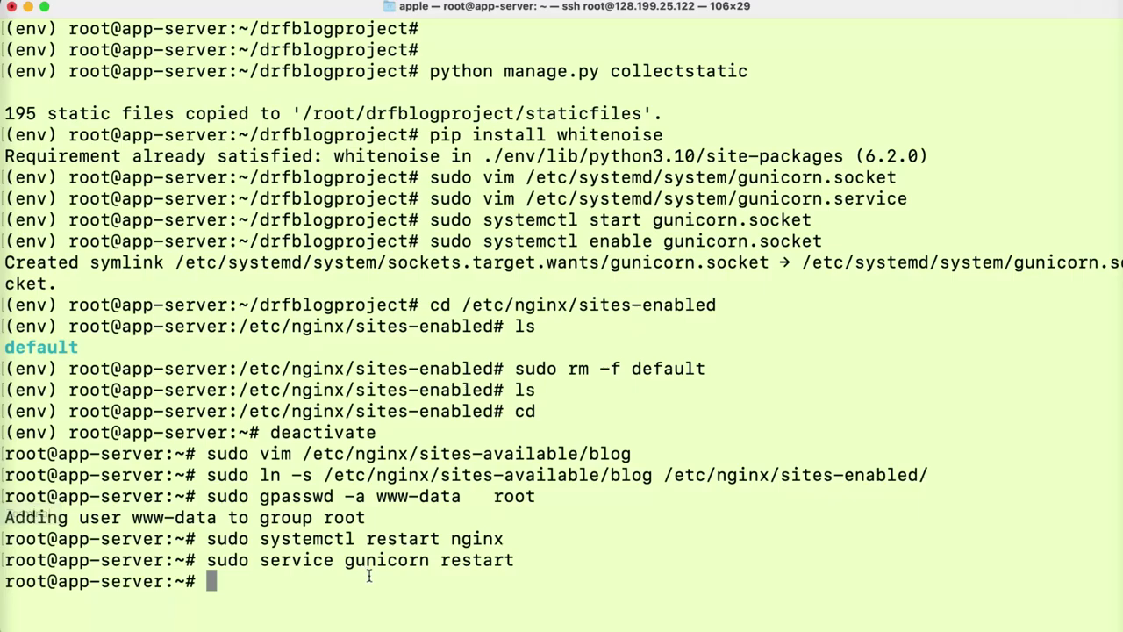
key(super+v)
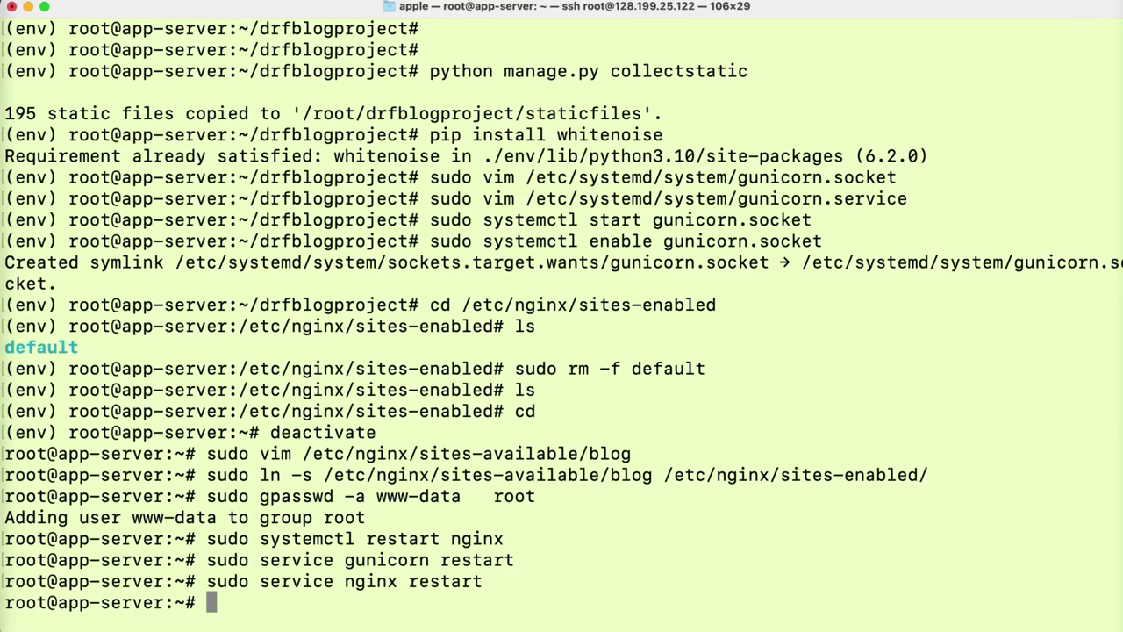
click(2, 444)
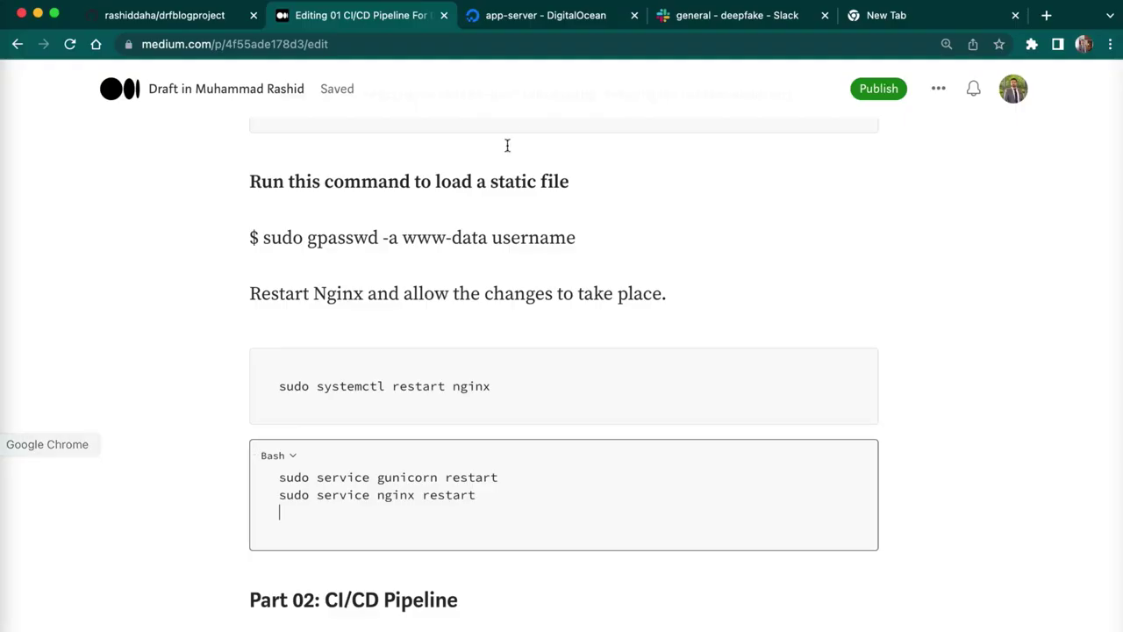
- Copy the droplet's IPv4 from DigitalOcean and load 128.199.25.122 in a new tab
click(553, 16)
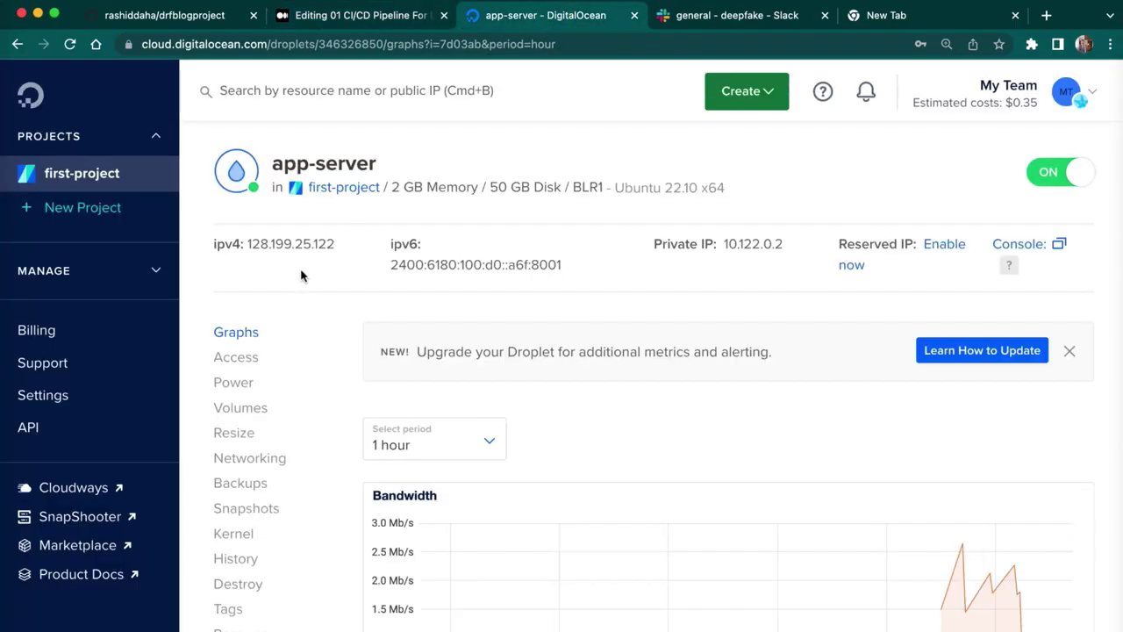
click(230, 266)
click(1044, 24)
text(v)
key(BackSpace)
key(BackSpace)
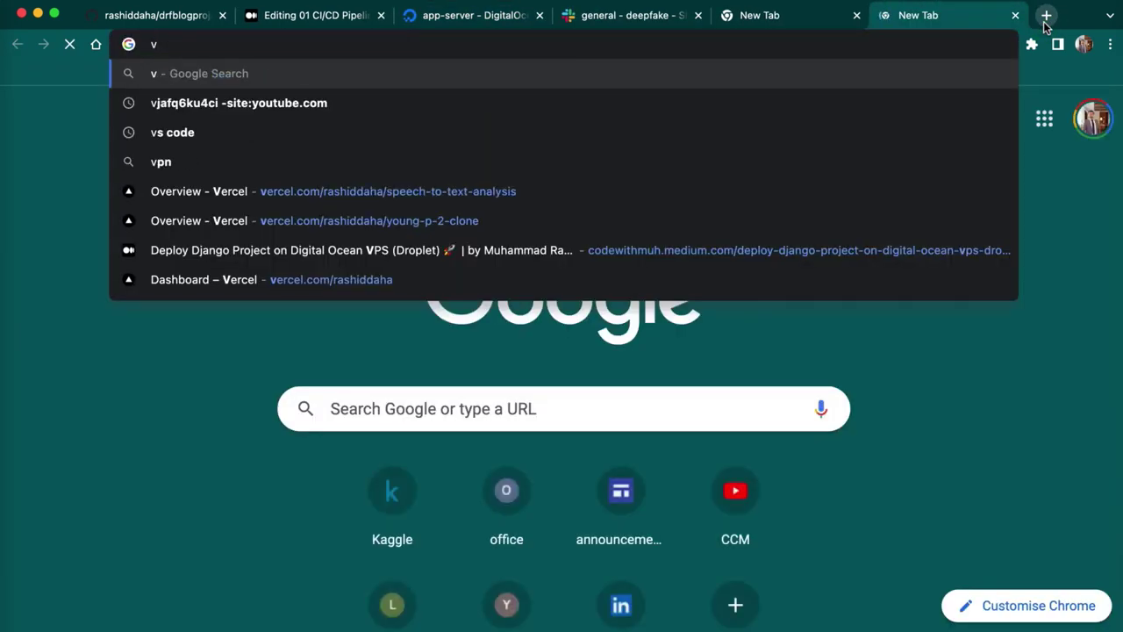
text(128.199.25.122)
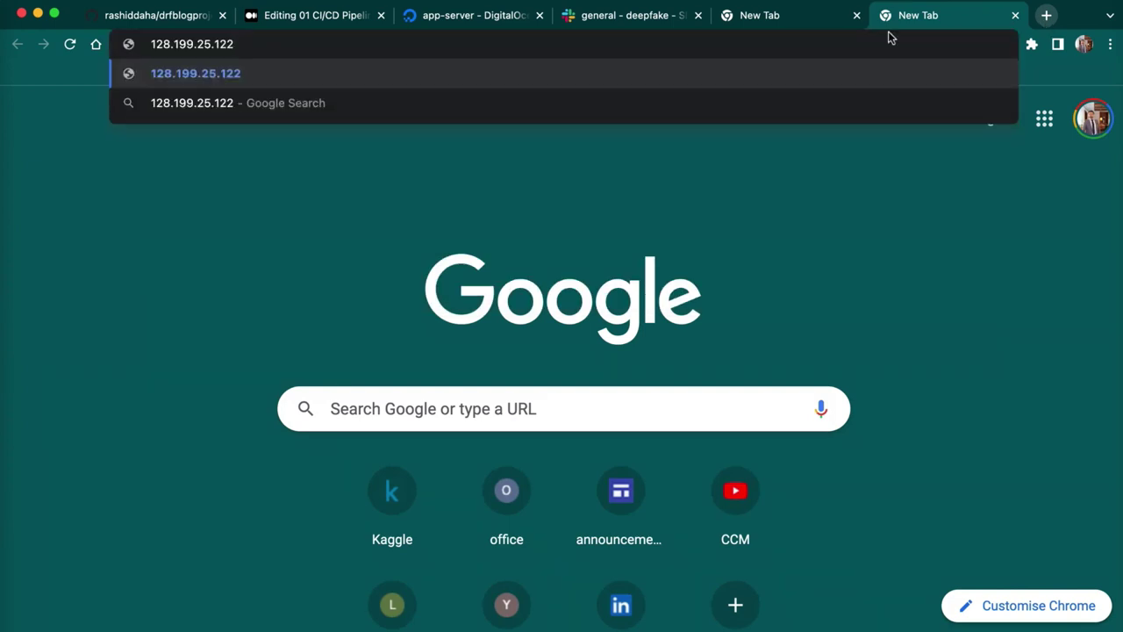
key(Return)
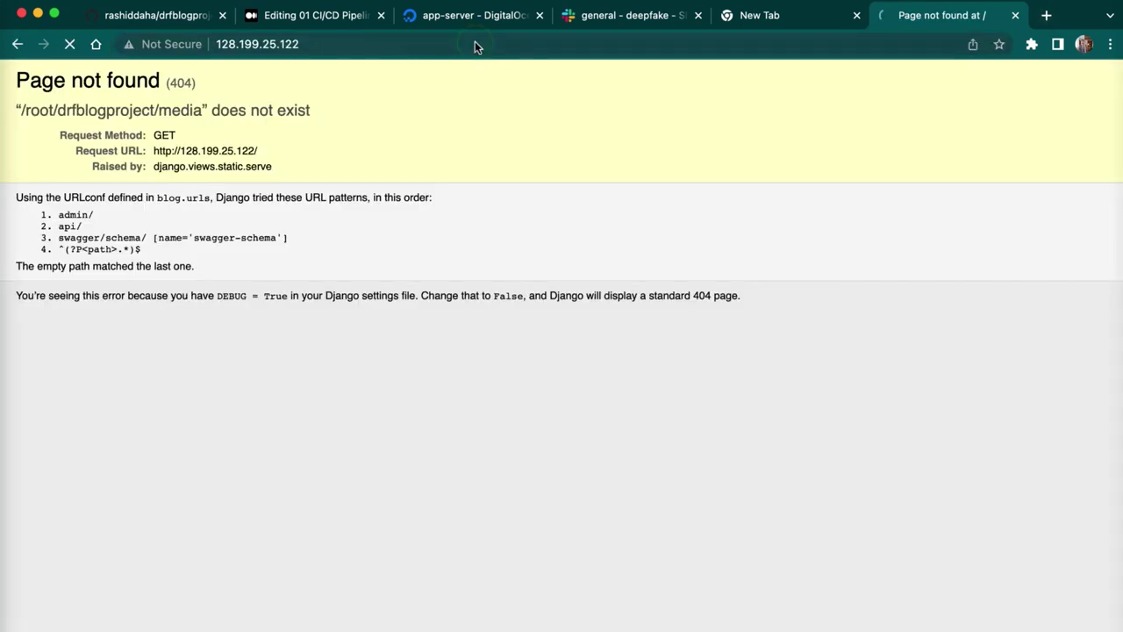
- Load 128.199.25.122/admin/ to reach the Django admin
click(475, 42)
click(475, 44)
text(/admin/)
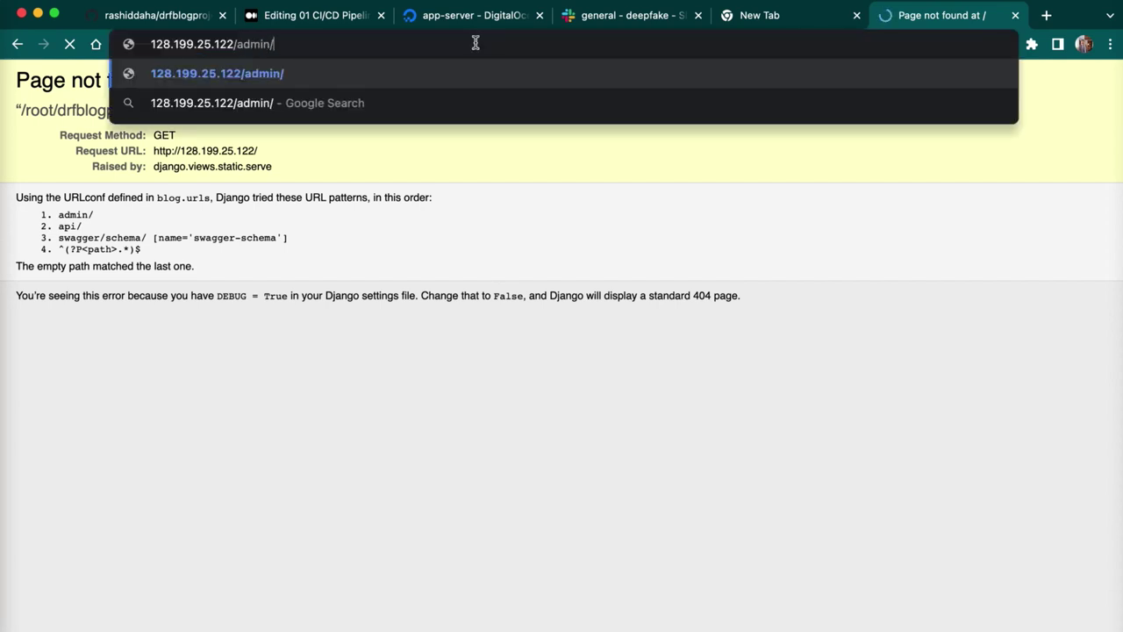
key(Return)
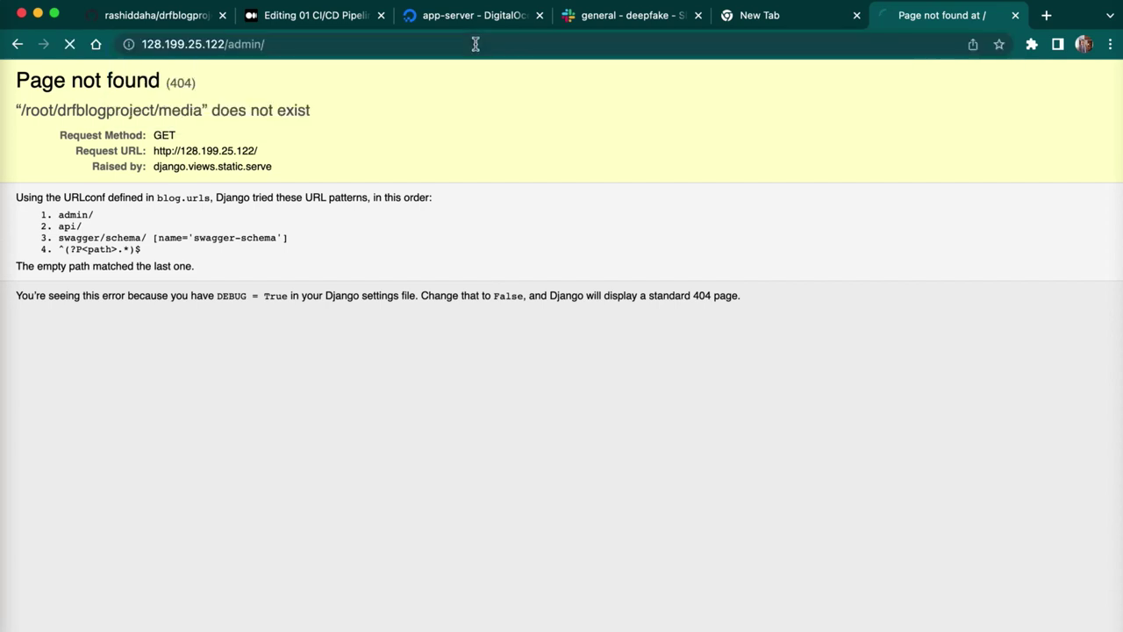
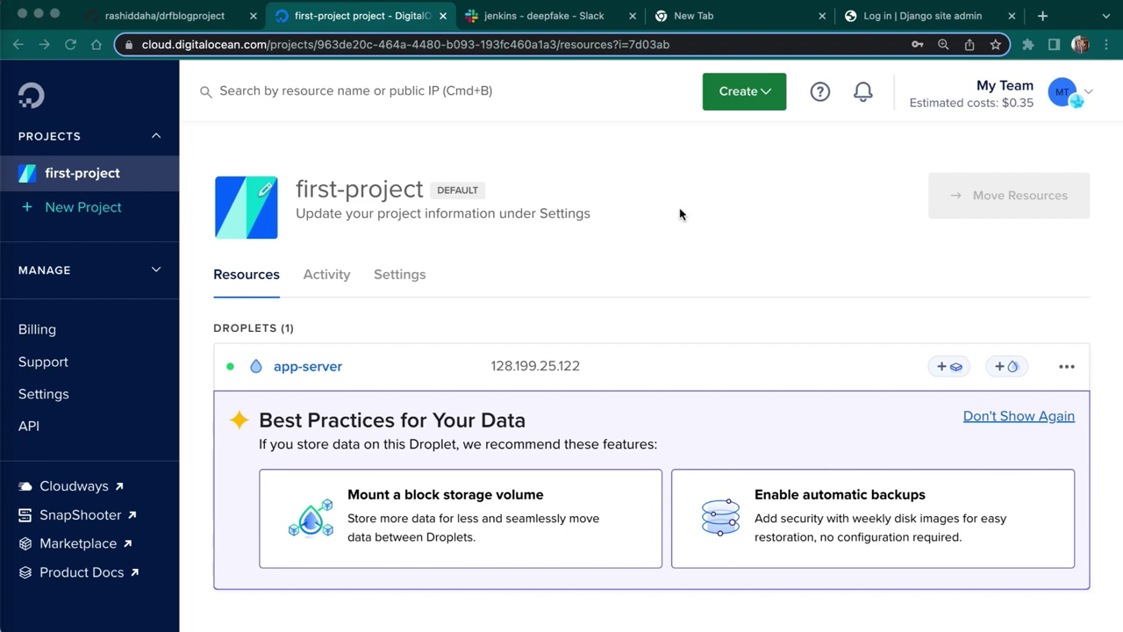
- Start a new DigitalOcean Droplet in the New York region
click(725, 93)
click(682, 155)
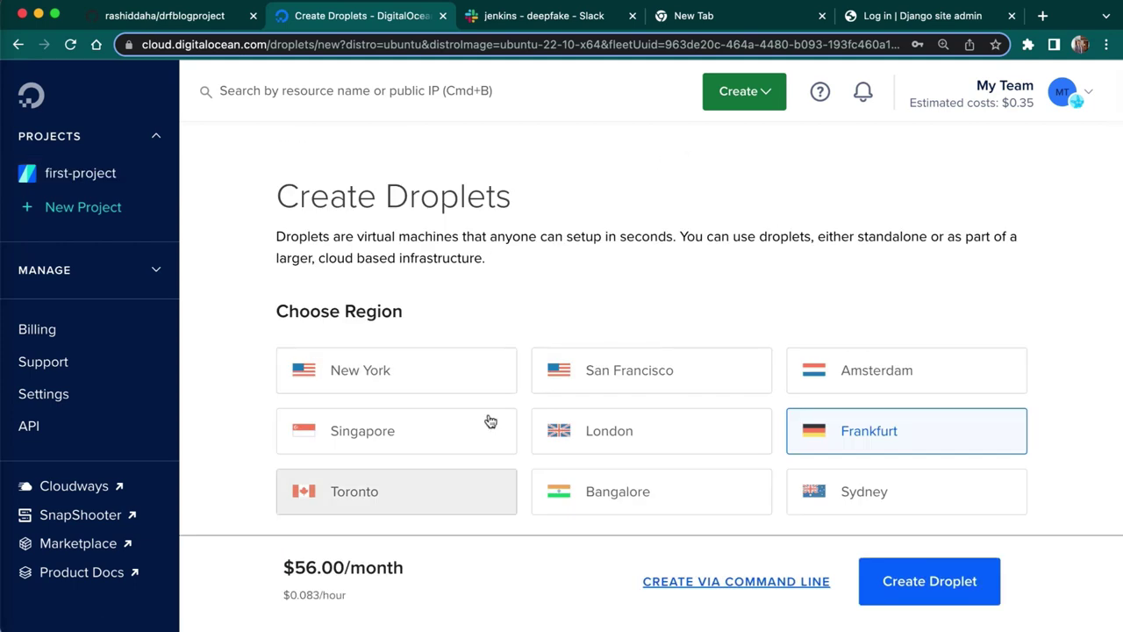
click(456, 369)
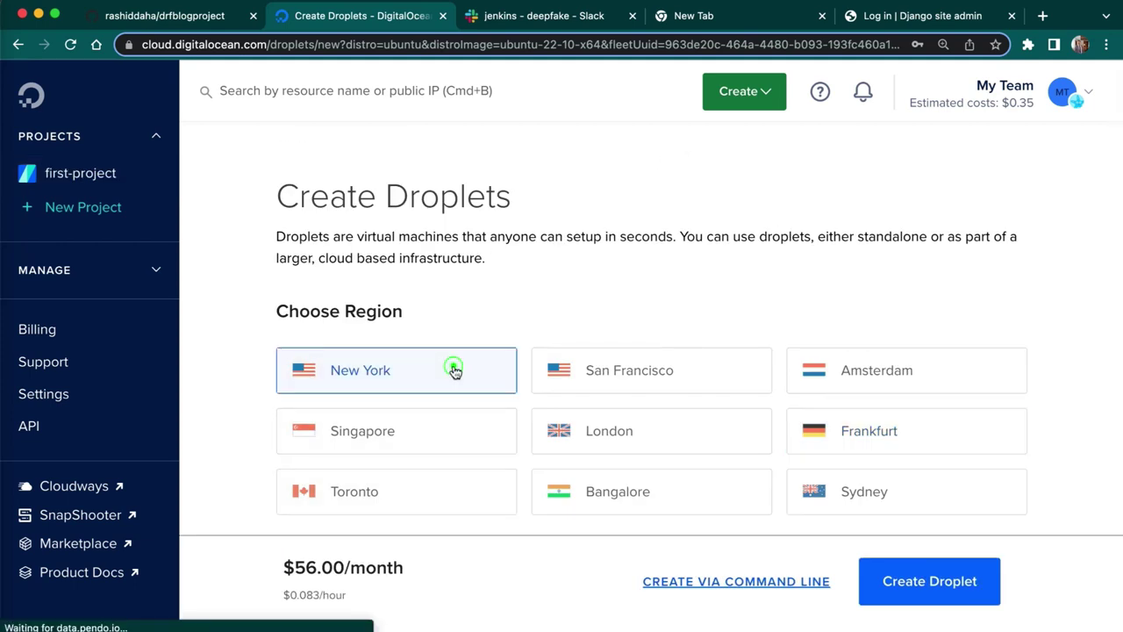
- Set the Droplet image to Ubuntu version 22.04 (LTS) x64
scroll(505, 332, down, 5)
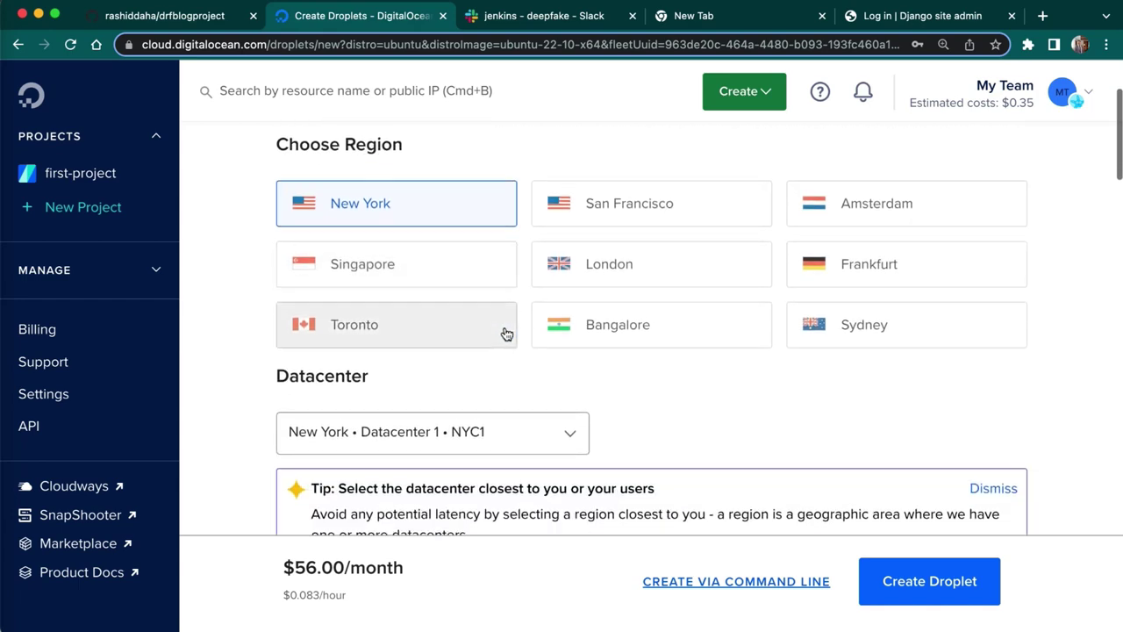
scroll(504, 332, down, 10)
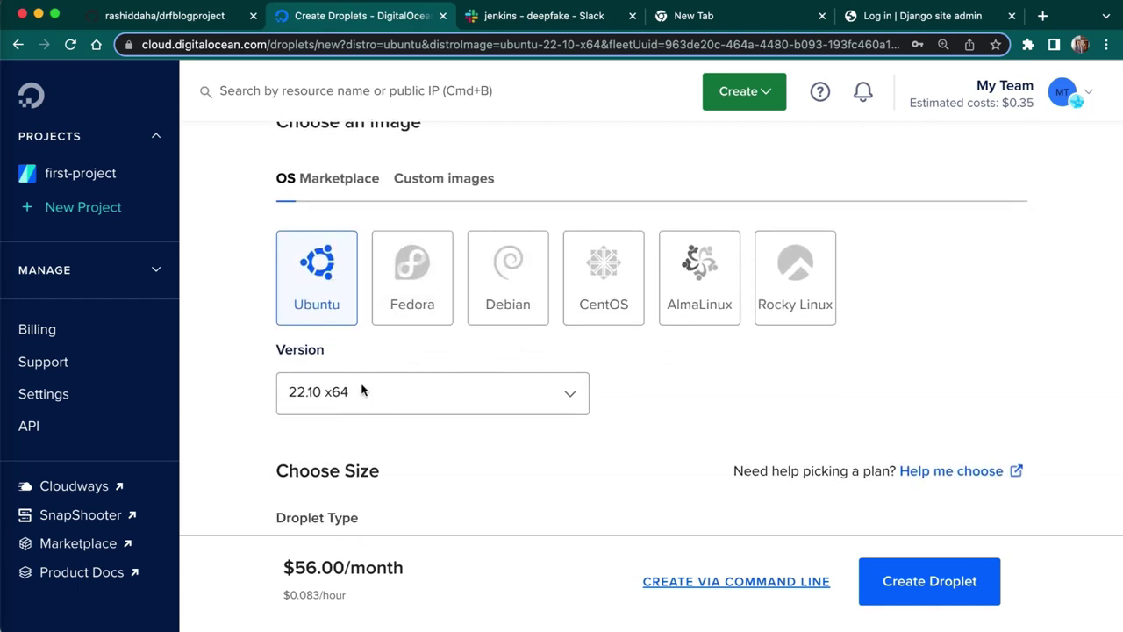
click(362, 397)
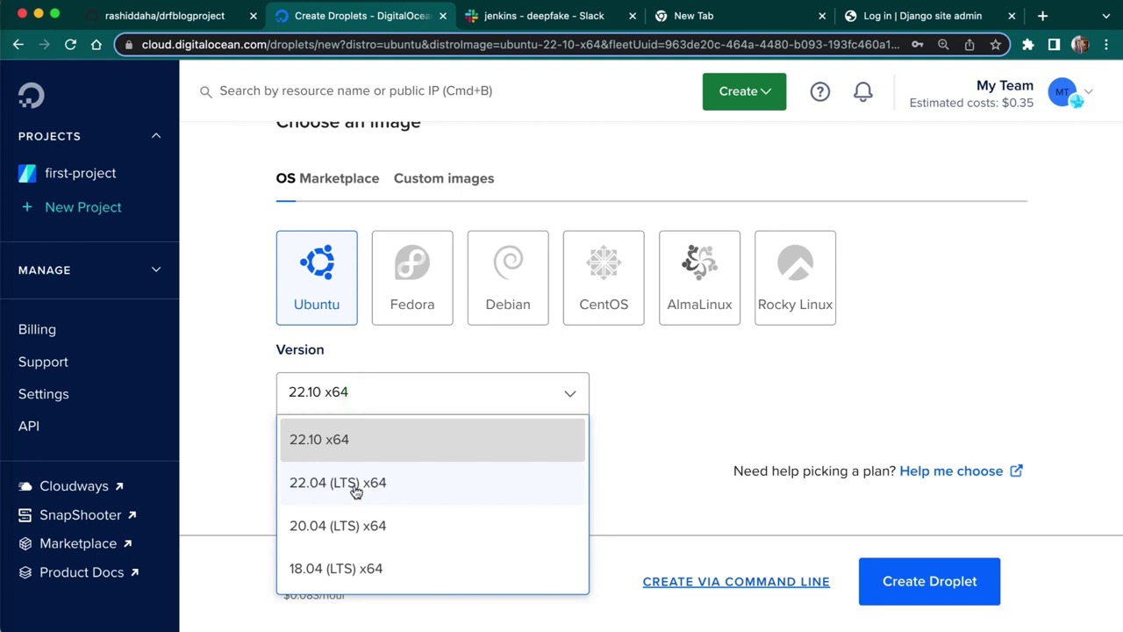
click(355, 492)
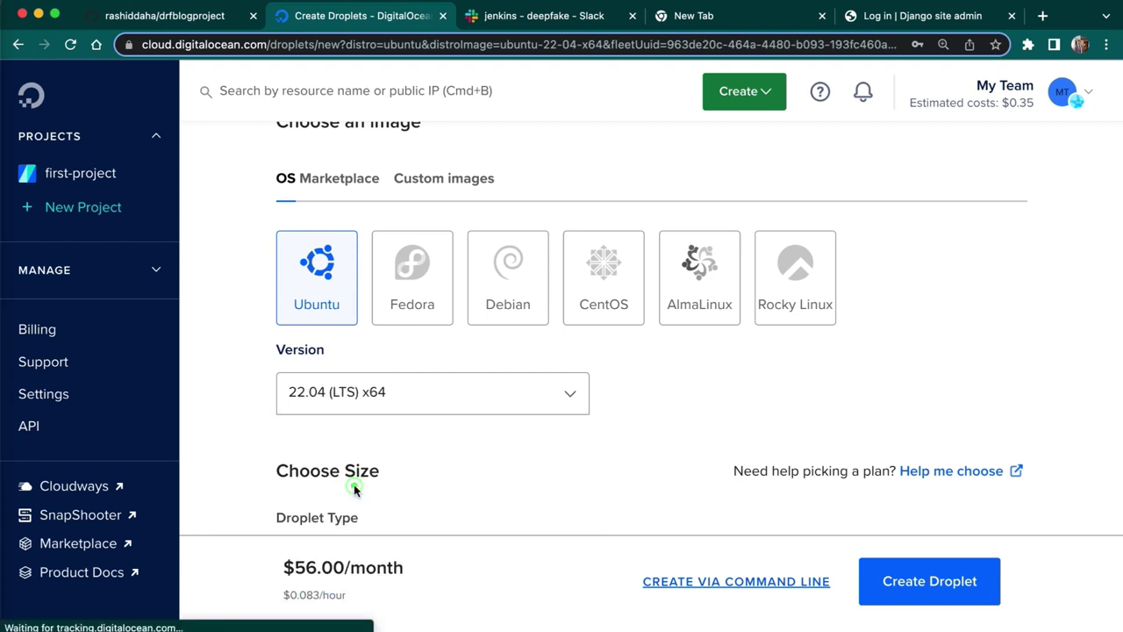
key(space)
click(577, 485)
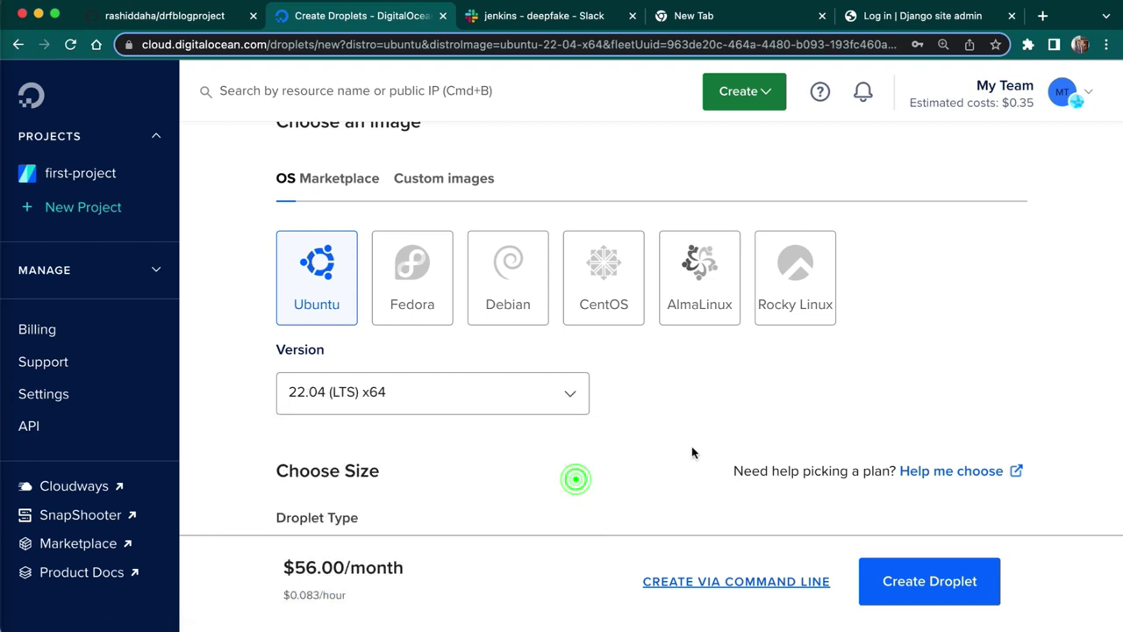
- Choose the Regular CPU option with the $12/mo plan (2 GB, 1 CPU, 50 GB SSD)
scroll(693, 449, down, 5)
scroll(694, 452, down, 2)
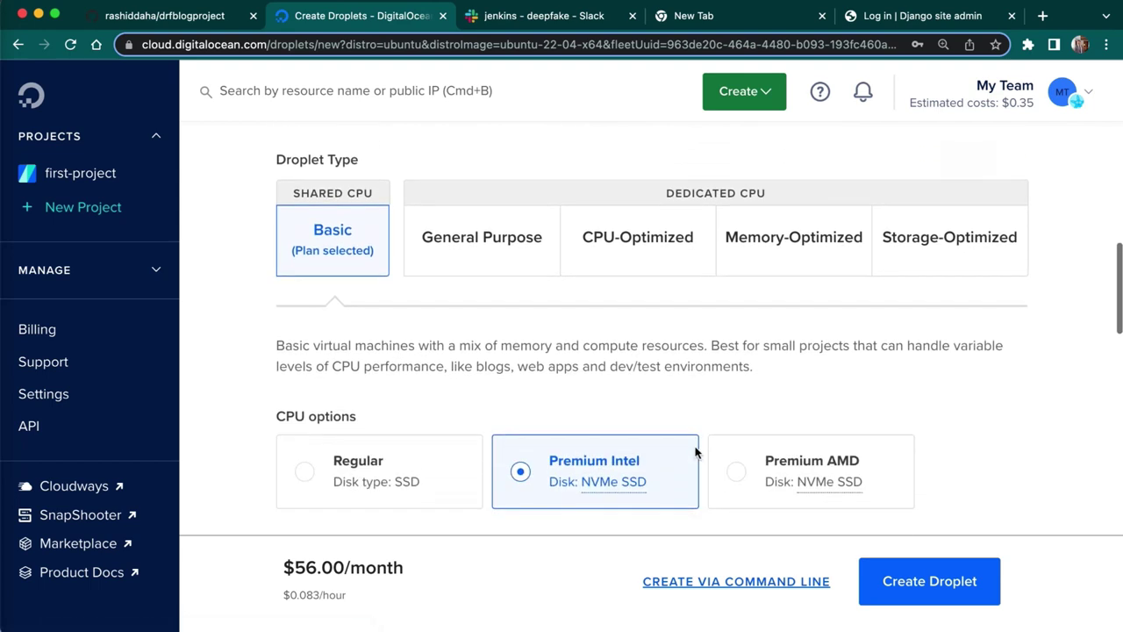
scroll(695, 451, up, 1)
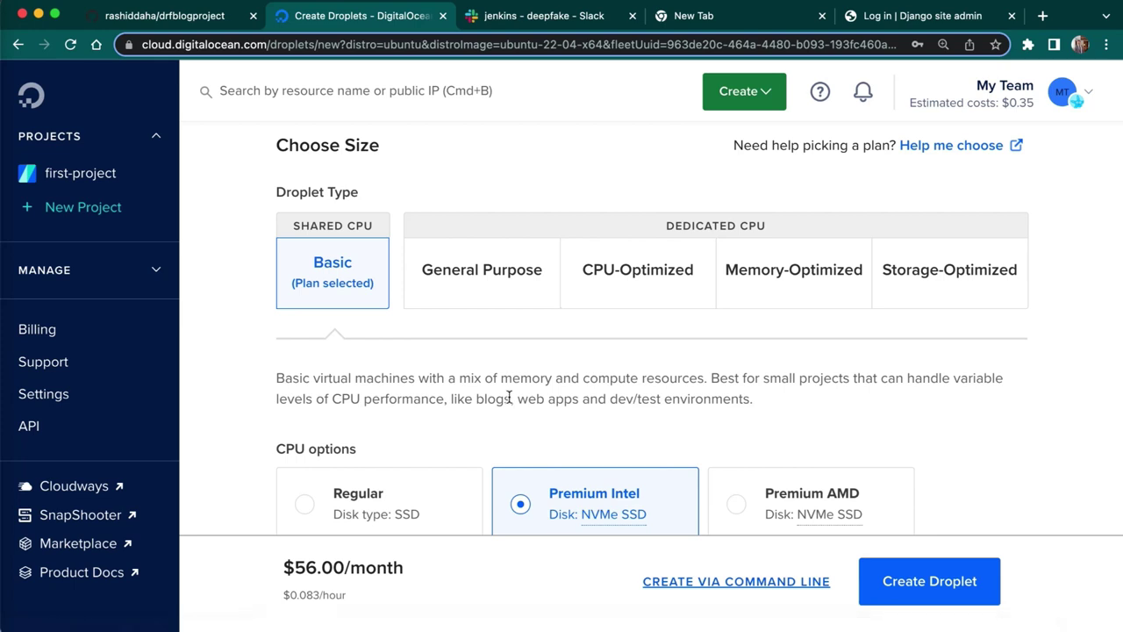
scroll(509, 399, down, 1)
scroll(509, 399, down, 4)
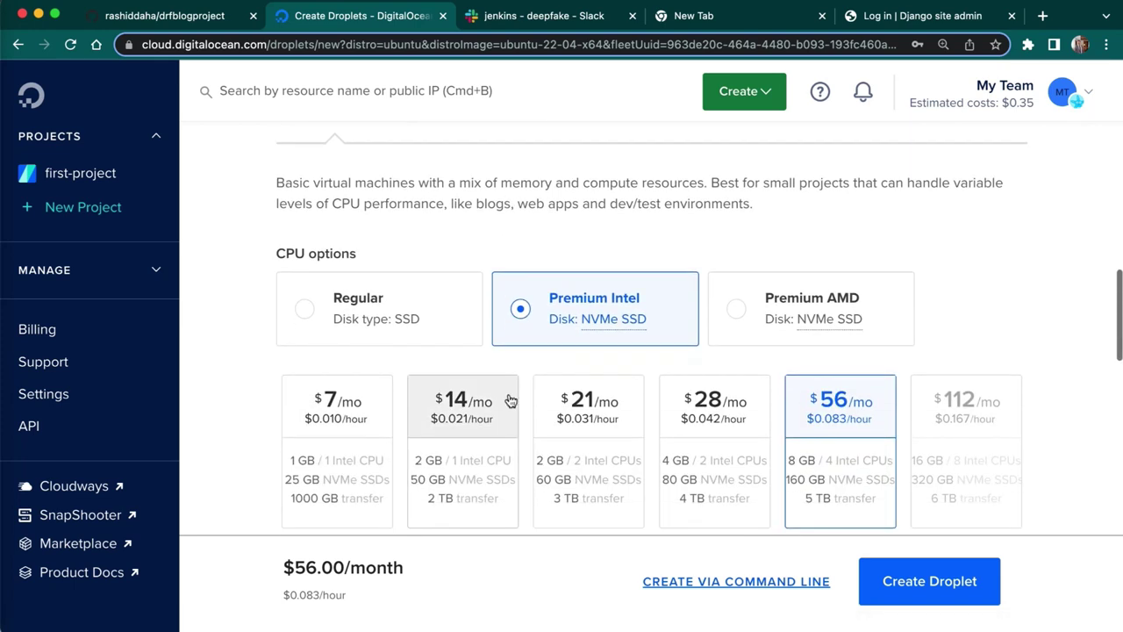
click(339, 274)
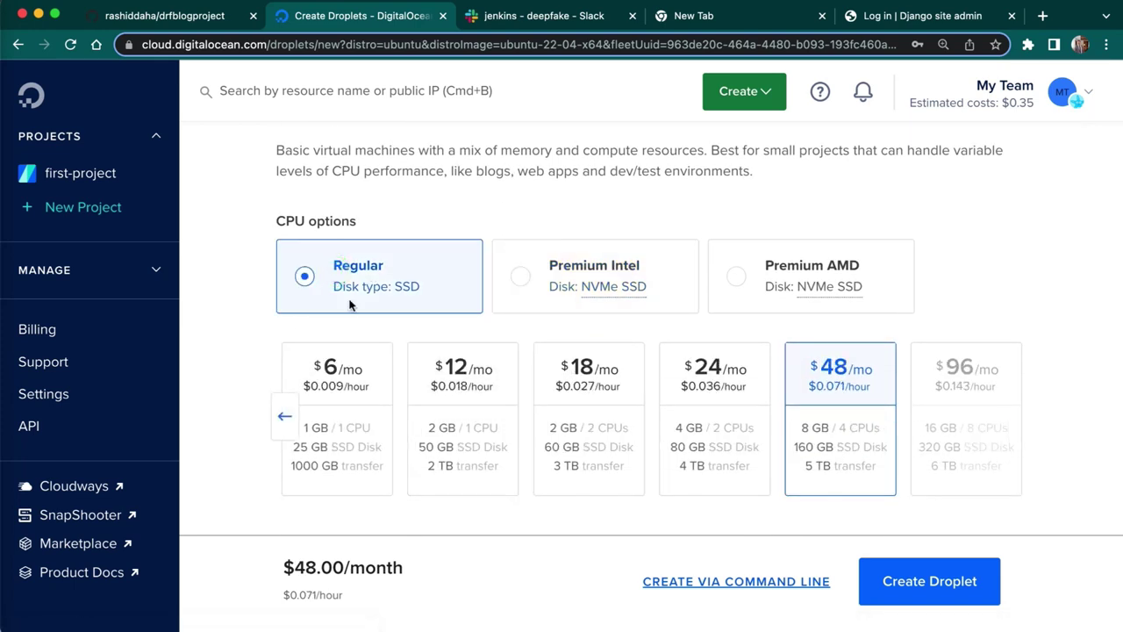
click(463, 436)
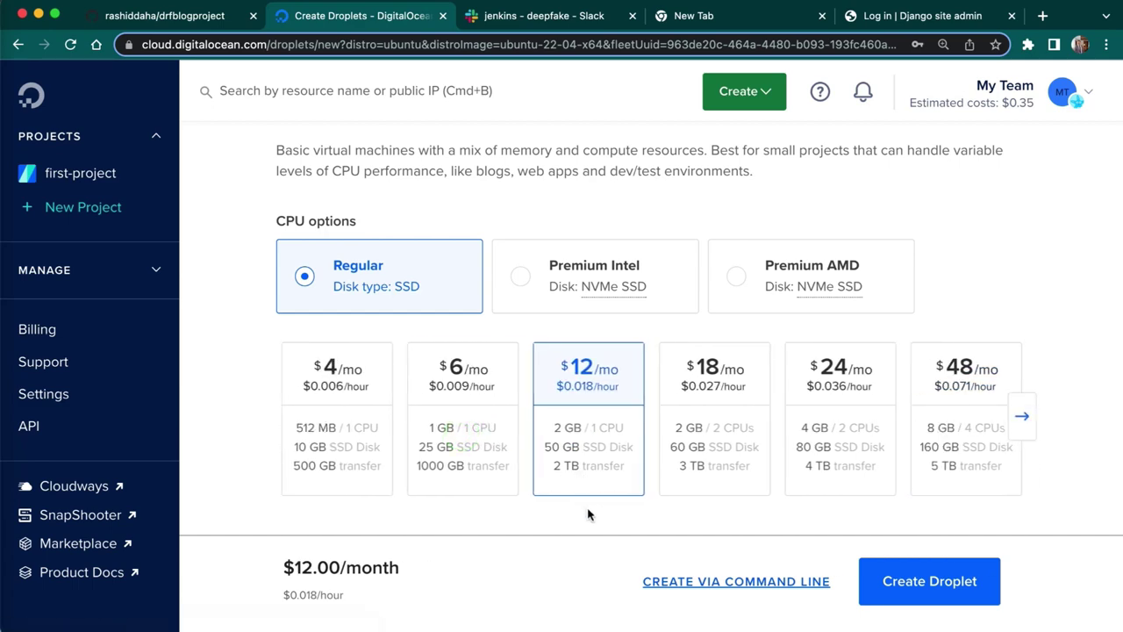
scroll(587, 514, down, 1)
scroll(588, 514, down, 10)
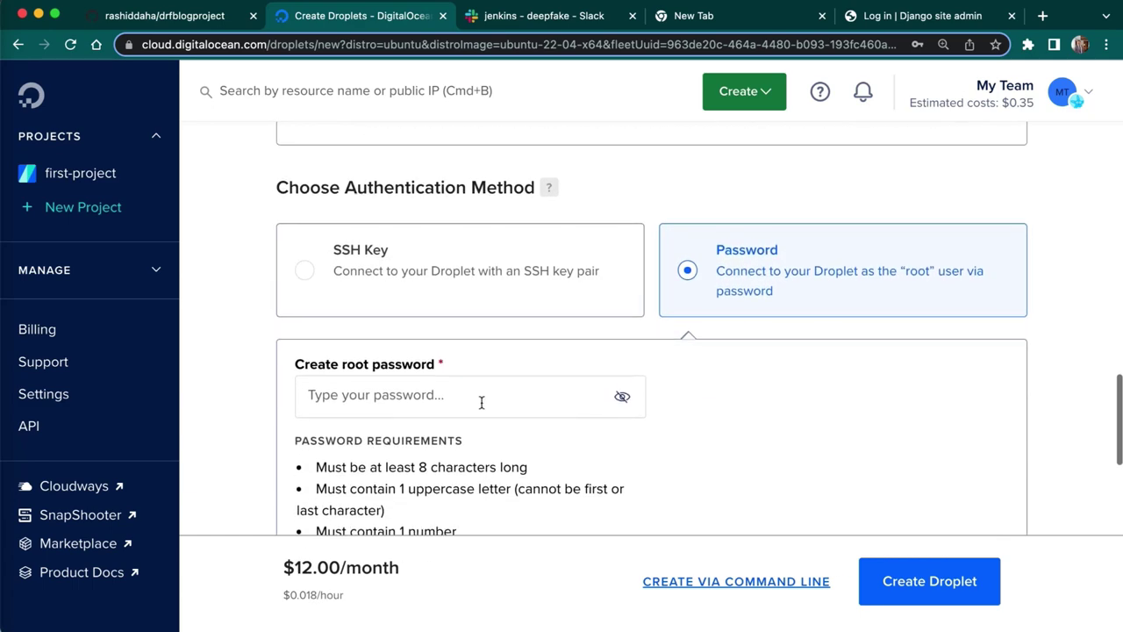
- Enter a root password for the Droplet
click(478, 400)
click(471, 451)
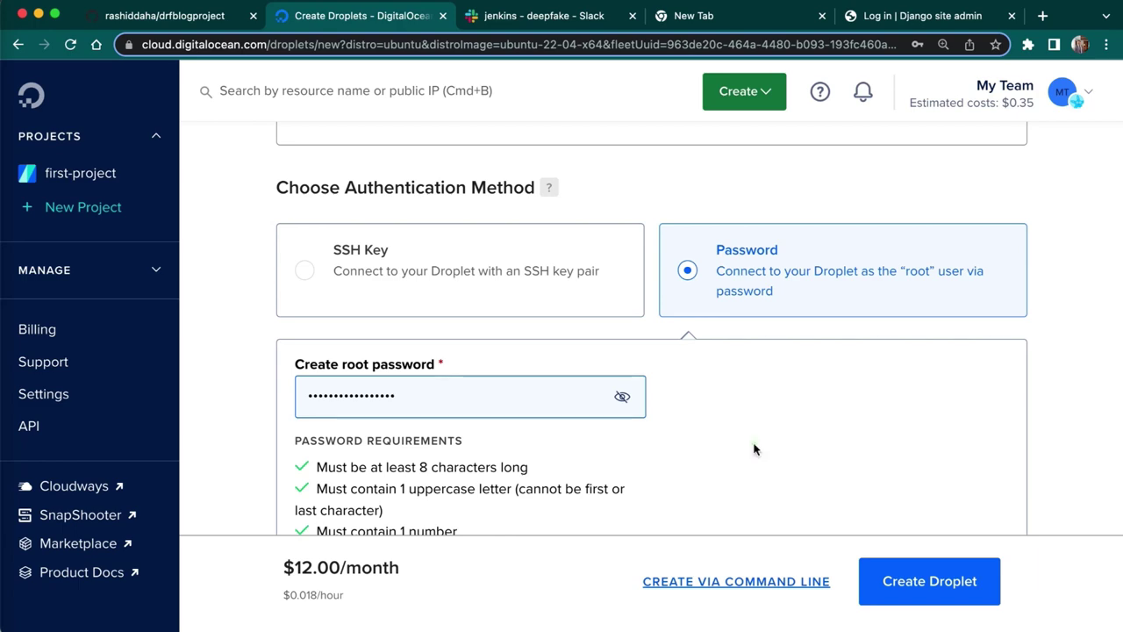
click(752, 446)
- Enable free IPv6 under the Droplet's Advanced Options
scroll(753, 447, down, 5)
scroll(753, 449, down, 8)
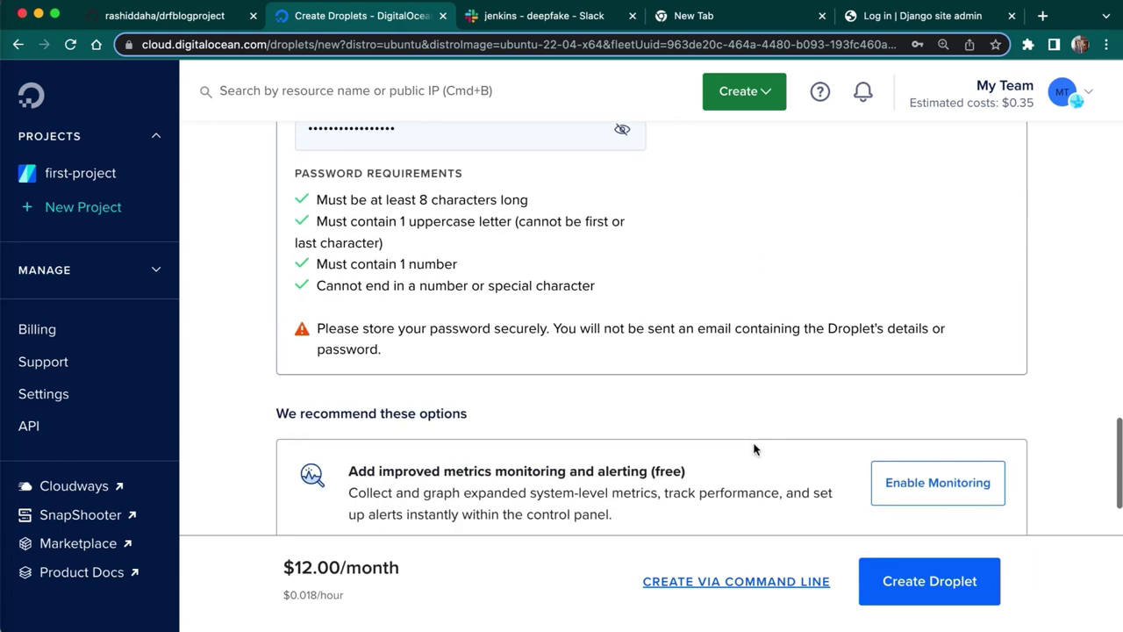
scroll(755, 448, down, 3)
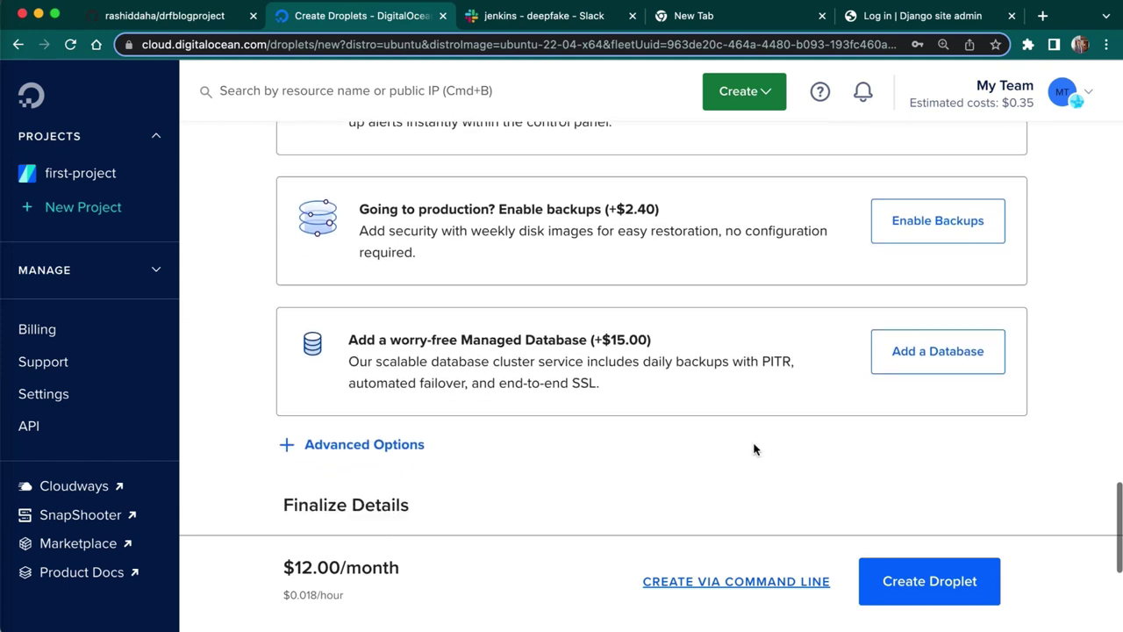
click(375, 356)
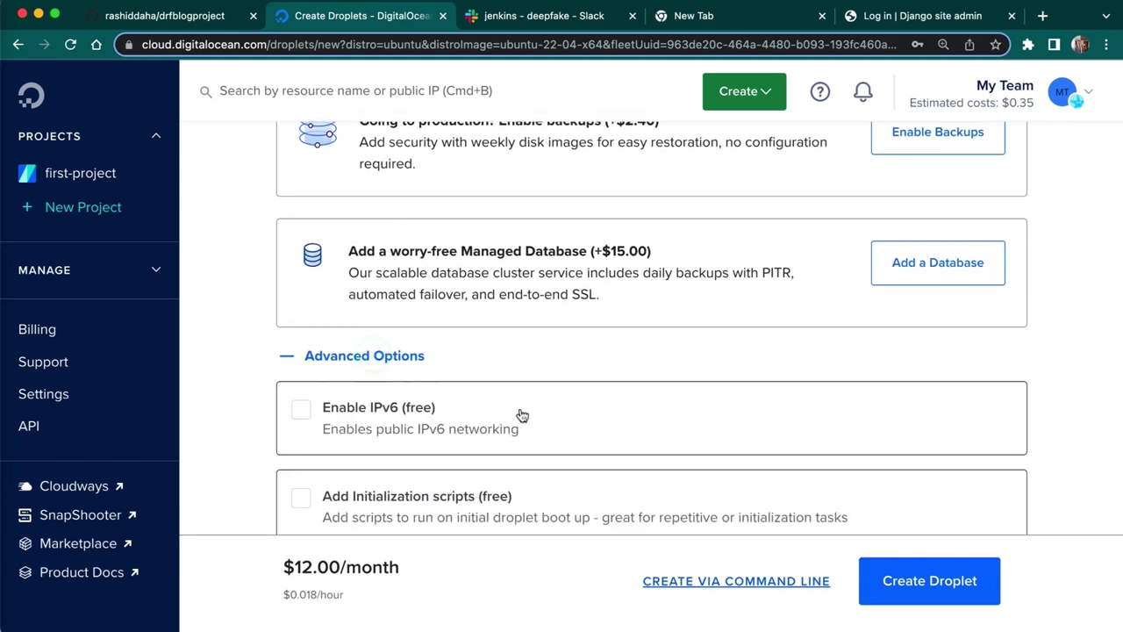
click(307, 409)
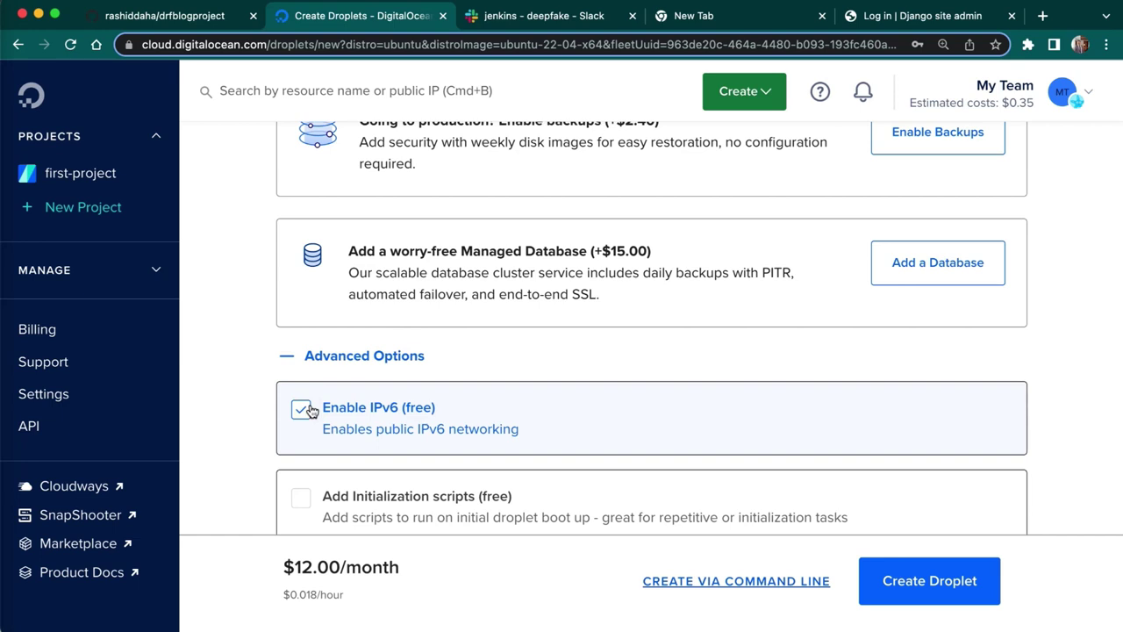
click(255, 425)
scroll(254, 426, down, 2)
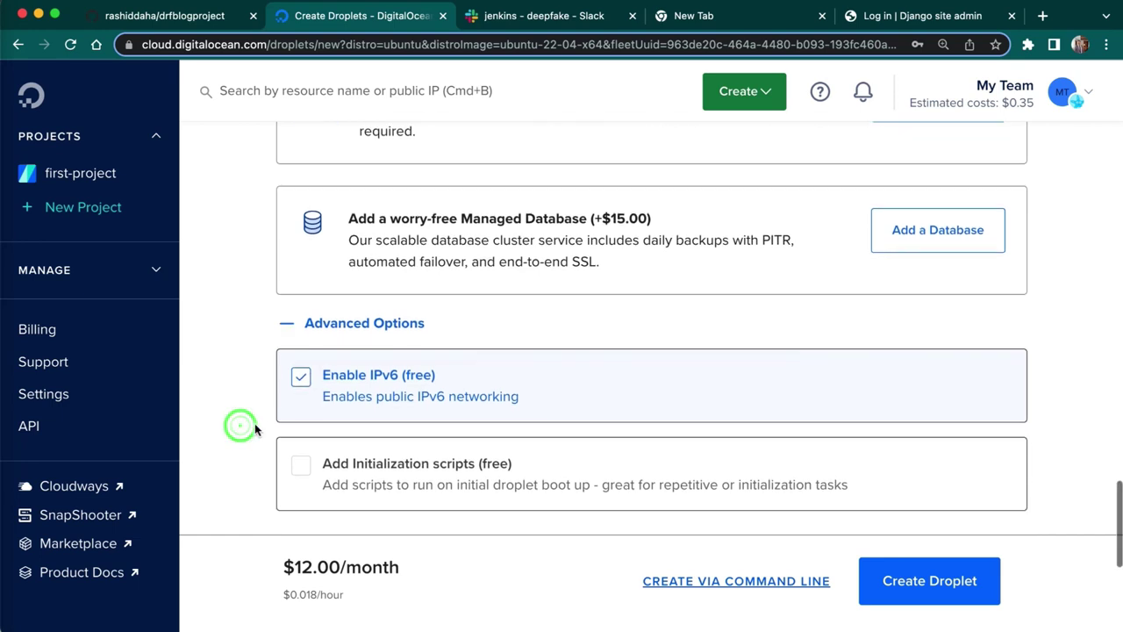
scroll(255, 425, down, 5)
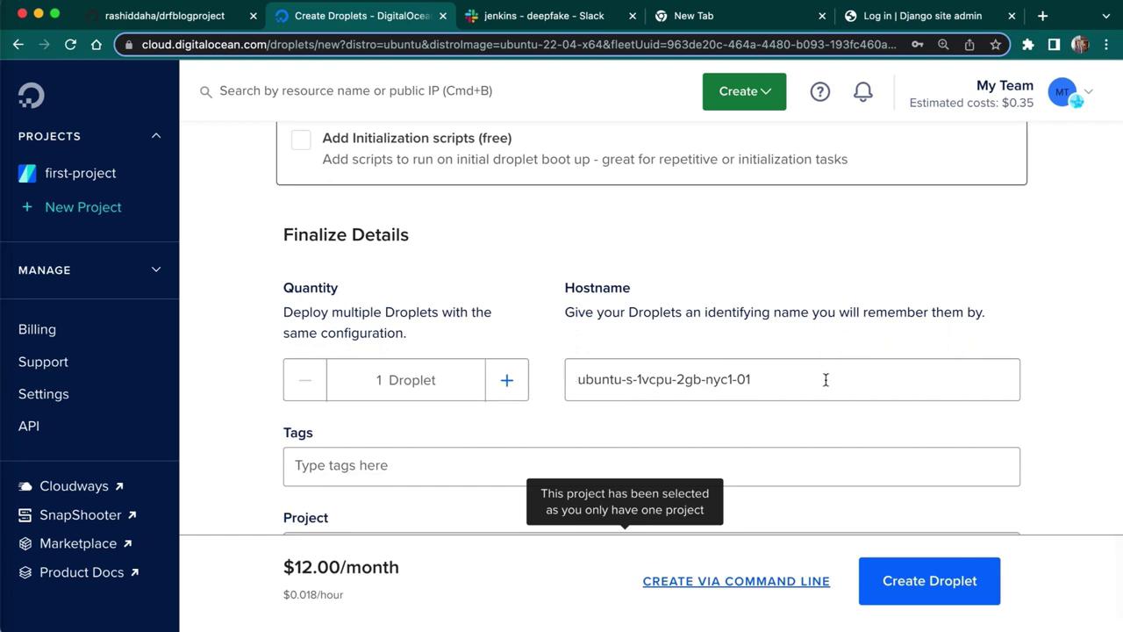
- Rename the hostname to jenkins-server and create the Droplet
click(791, 384)
key(super+a)
key(BackSpace)
text(j)
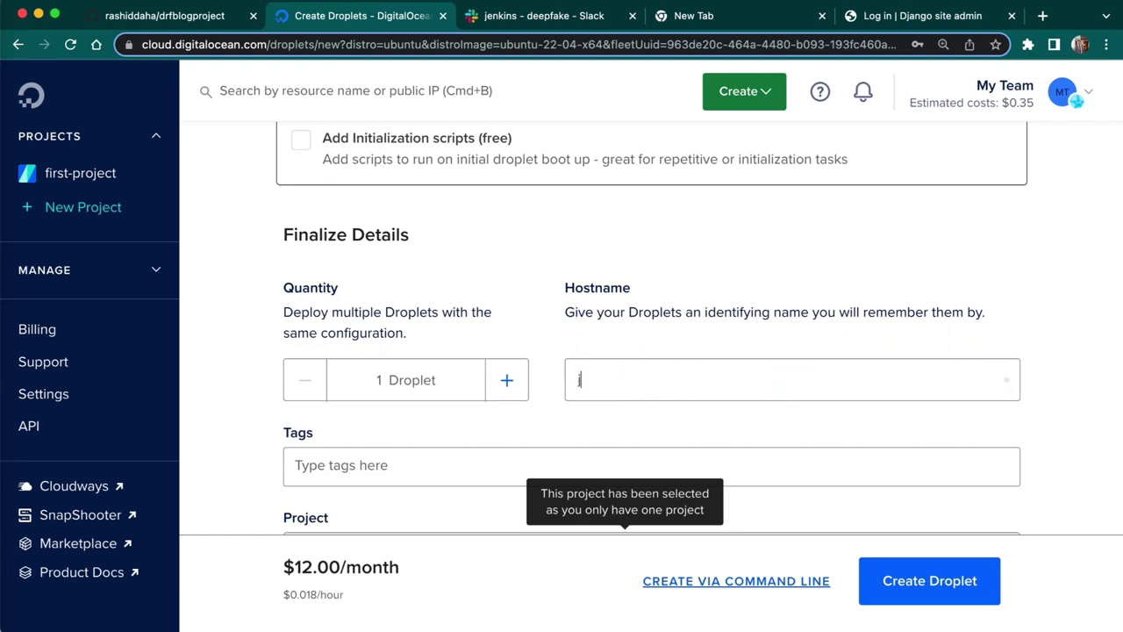
text(enkins-sere)
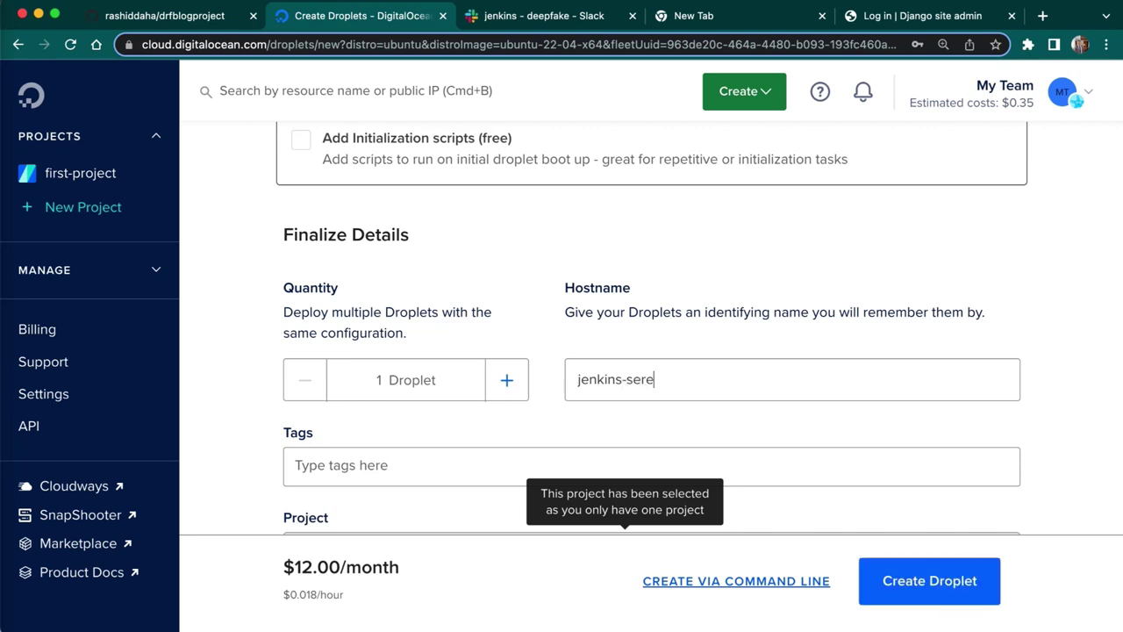
key(BackSpace)
text(ver)
scroll(724, 427, down, 1)
scroll(724, 427, down, 1)
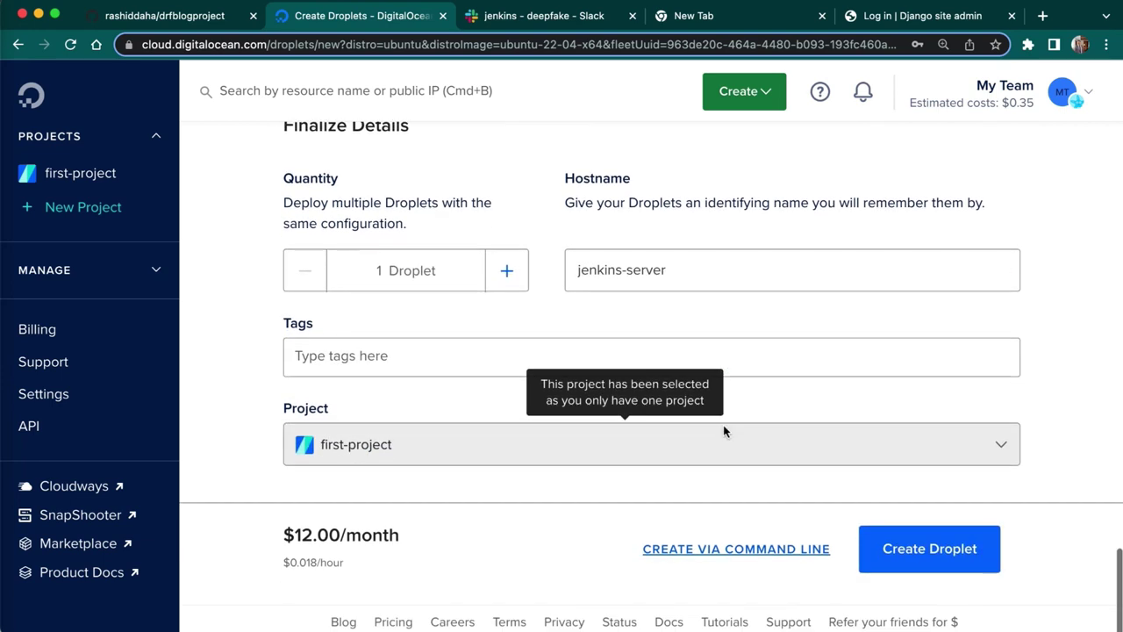
click(928, 568)
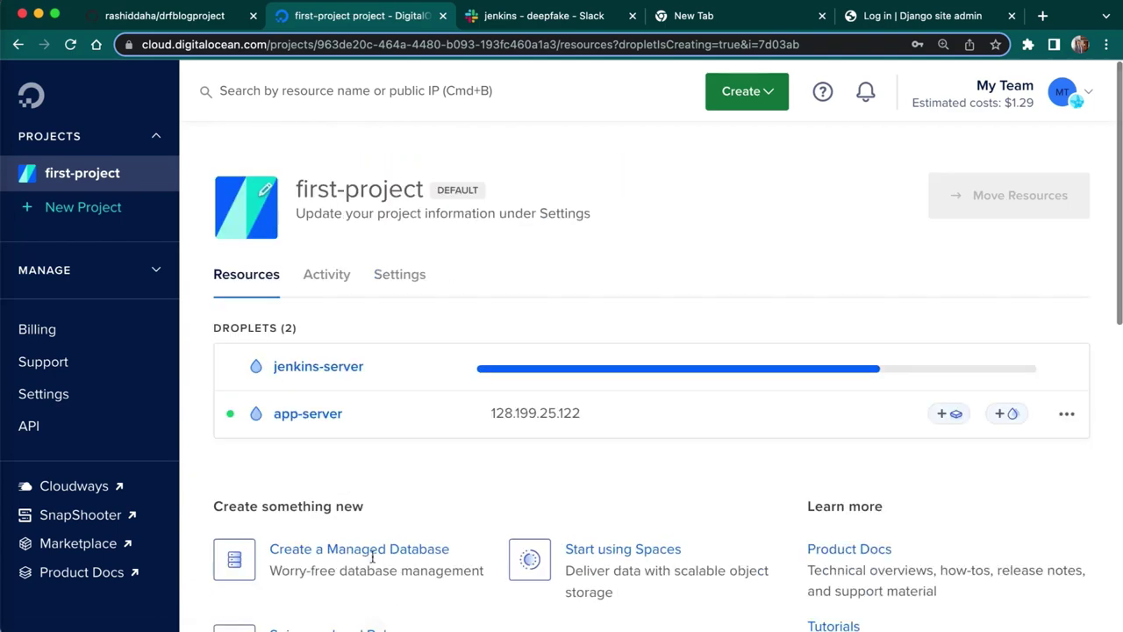
- List the app-server home directory in the root ssh session
click(5, 511)
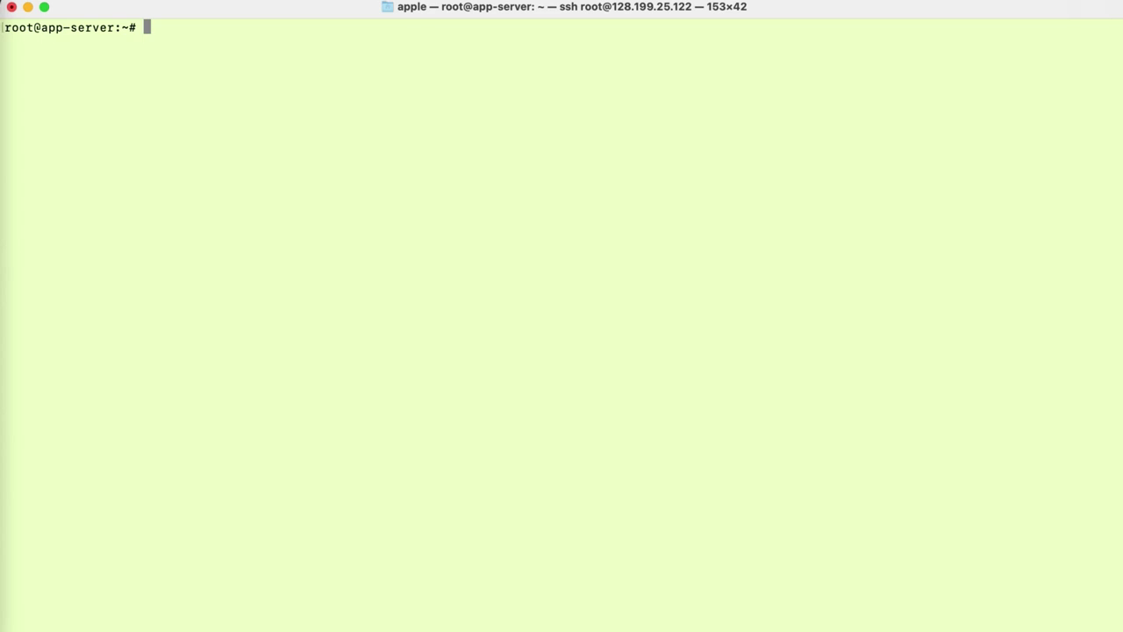
key(Return)
key(Return)
text(ls)
key(Return)
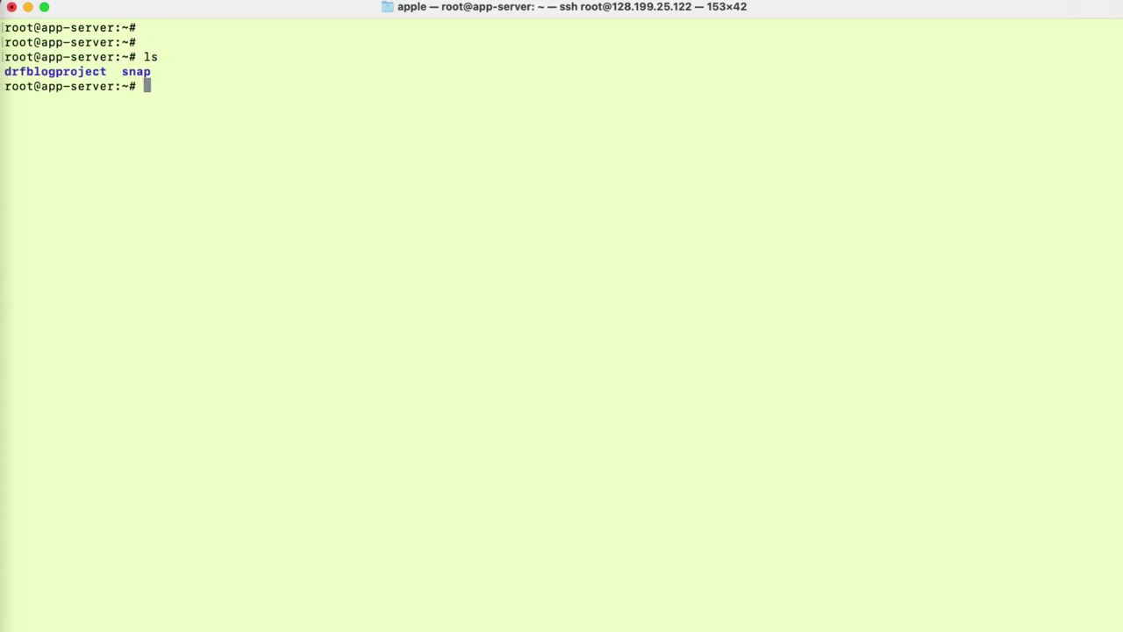
- Open a new local zsh tab alongside the app-server ssh session
click(60, 2)
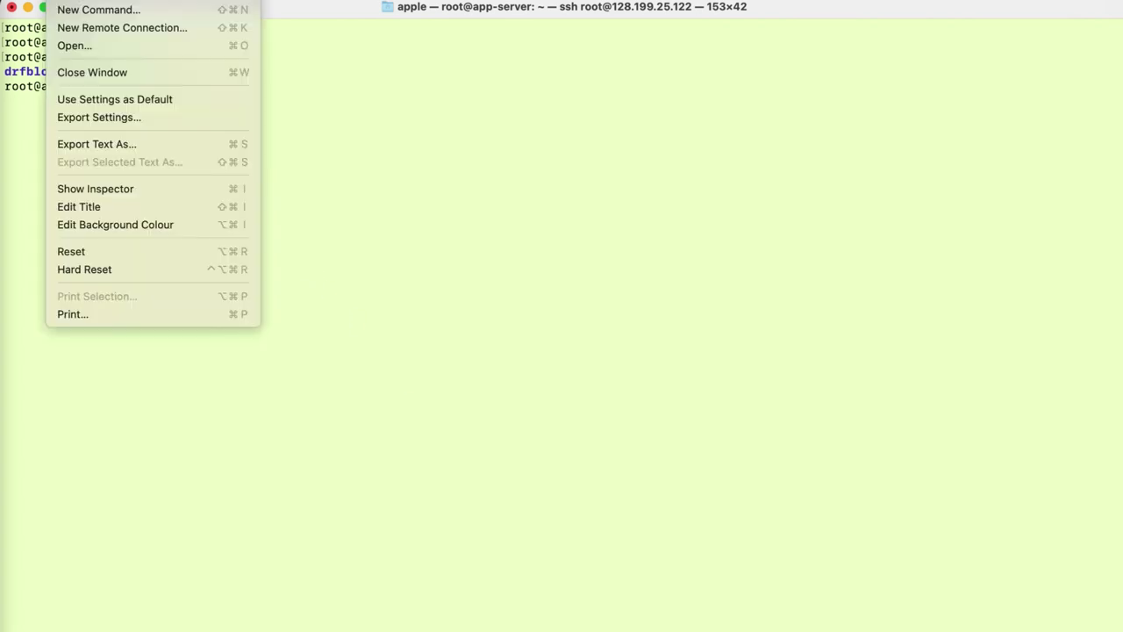
mouse_move(107, 2)
mouse_move(59, 2)
click(117, 11)
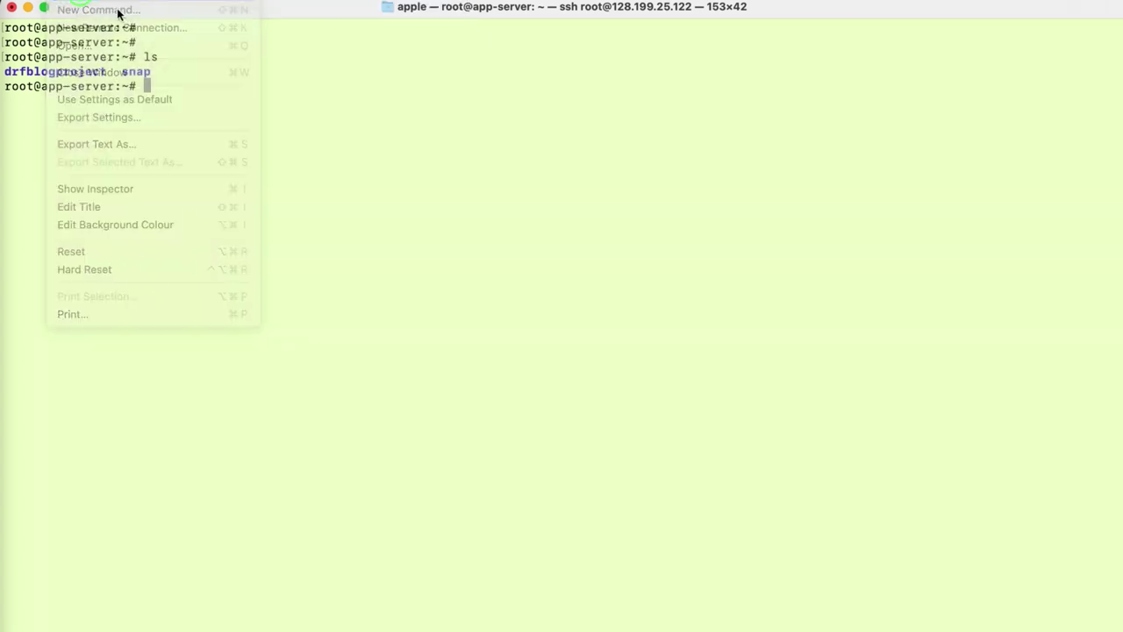
click(424, 153)
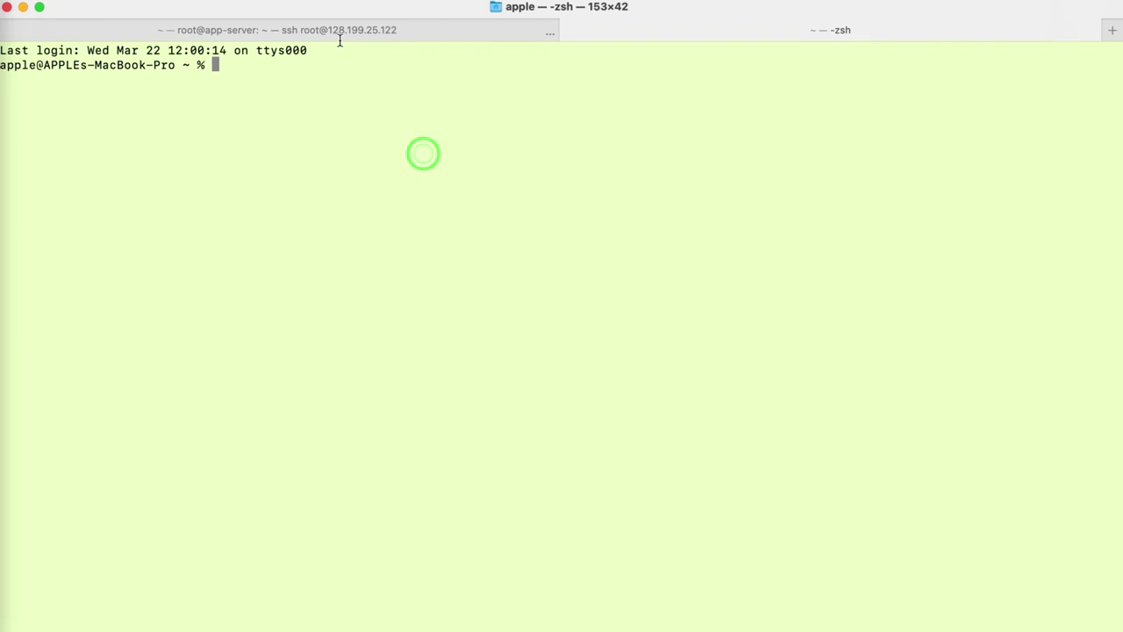
click(367, 39)
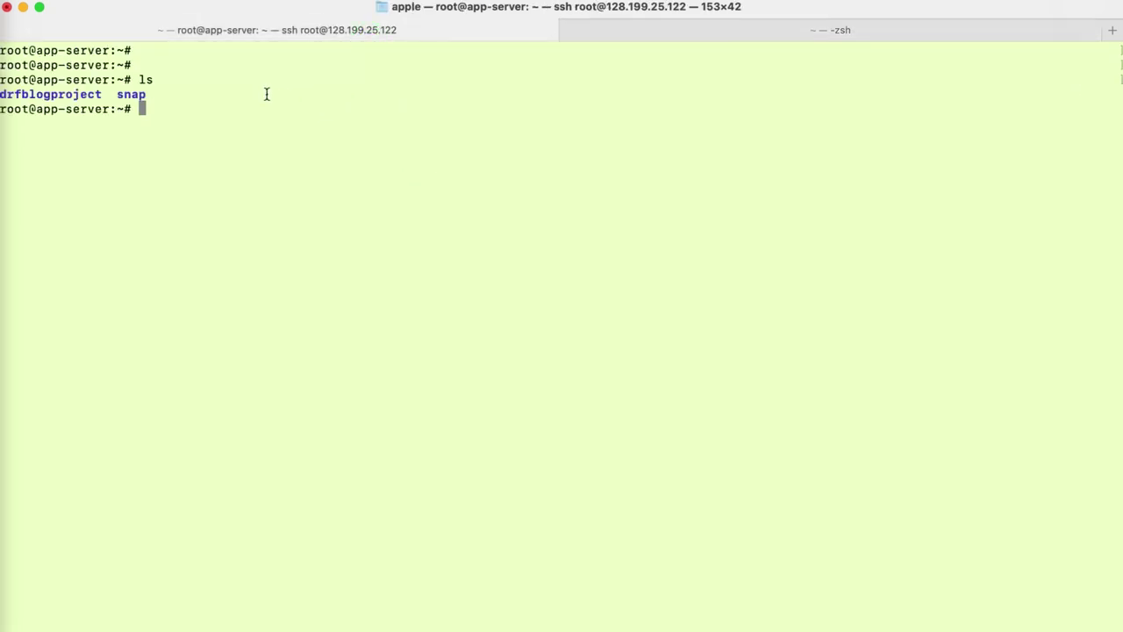
click(266, 94)
click(785, 32)
click(605, 100)
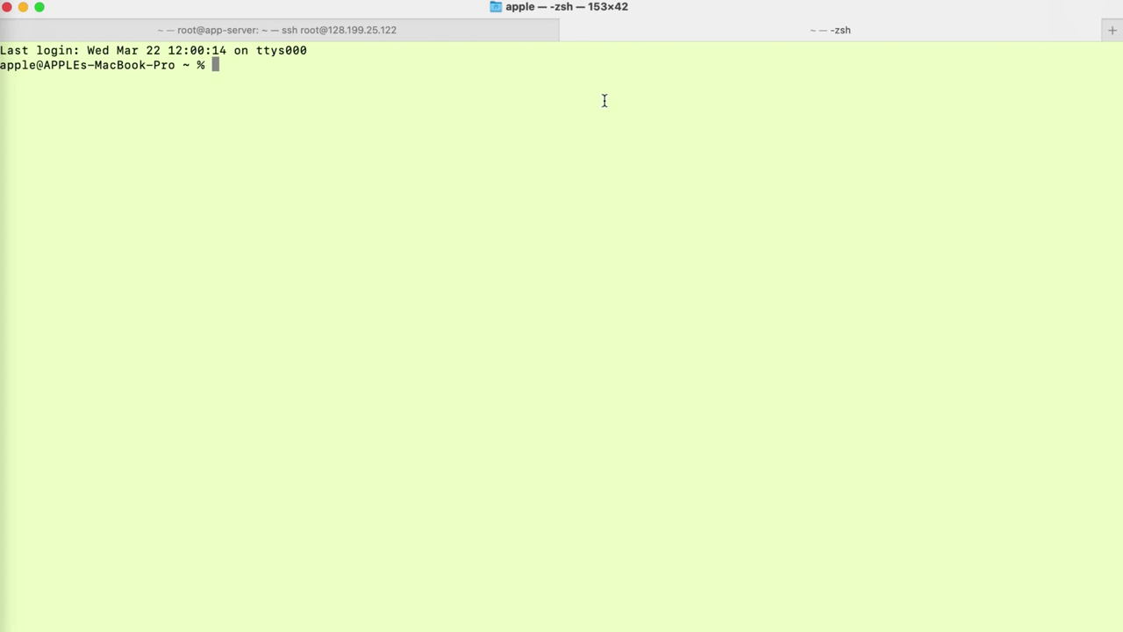
click(487, 29)
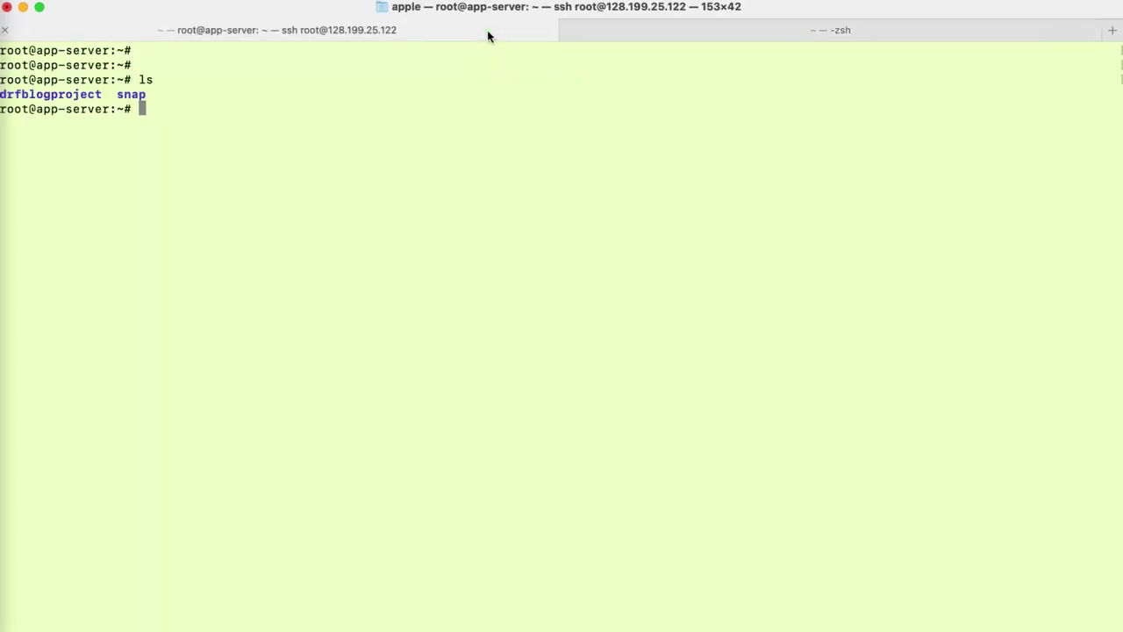
click(621, 35)
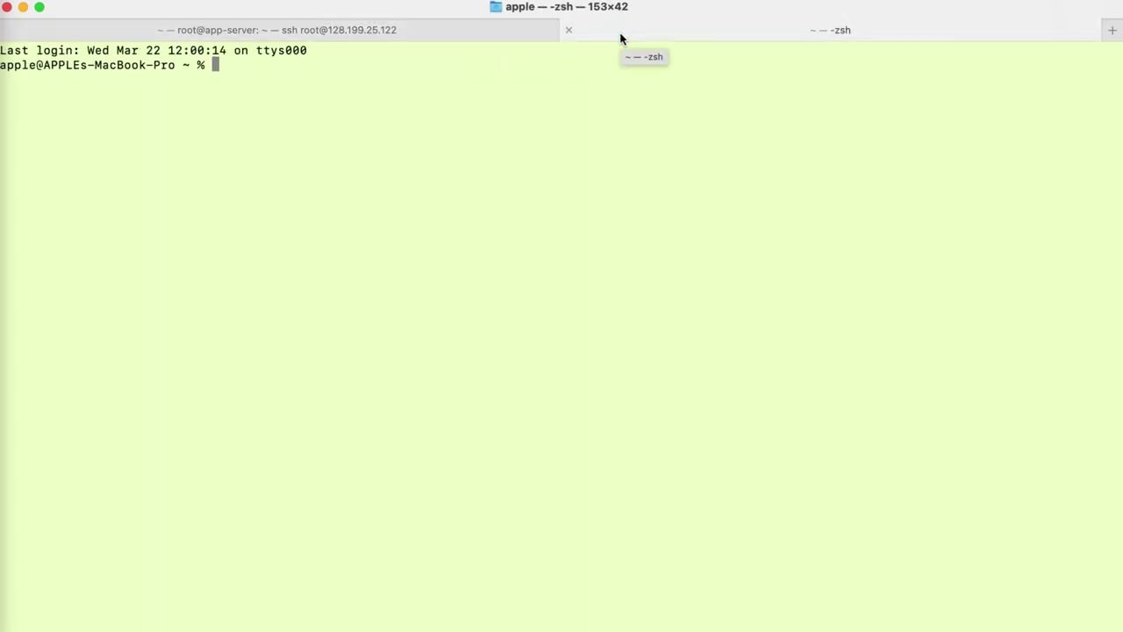
- Begin an 'ssh root@' command in the new local shell
click(416, 88)
text(ssh root)
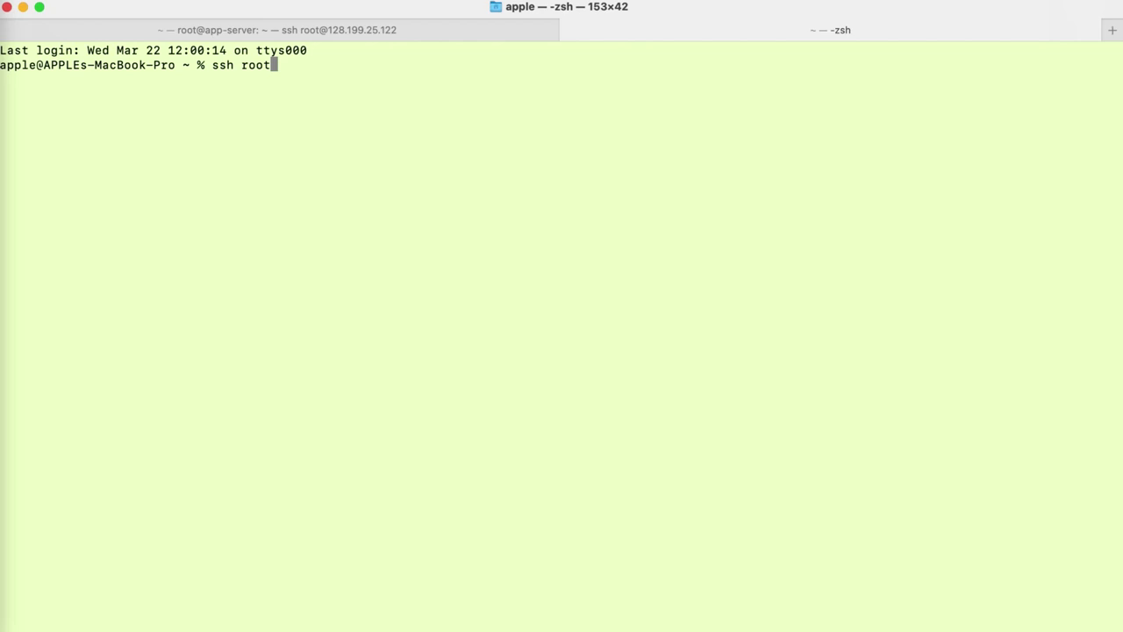
text(@)
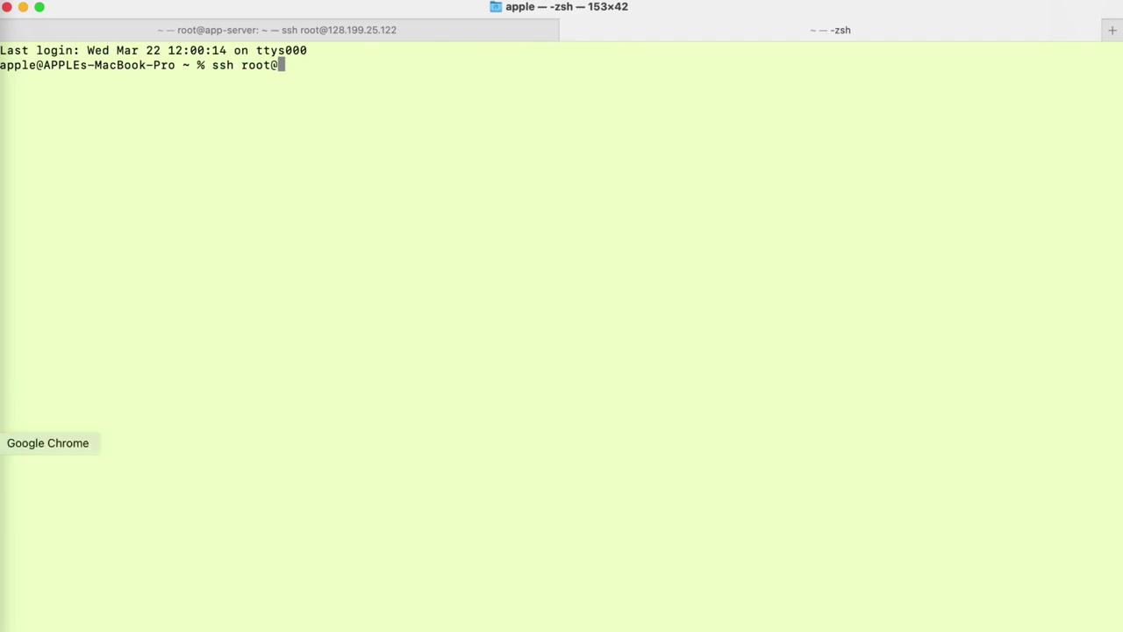
- Copy jenkins-server's IPv4 address 192.34.61.143 from DigitalOcean
click(2, 443)
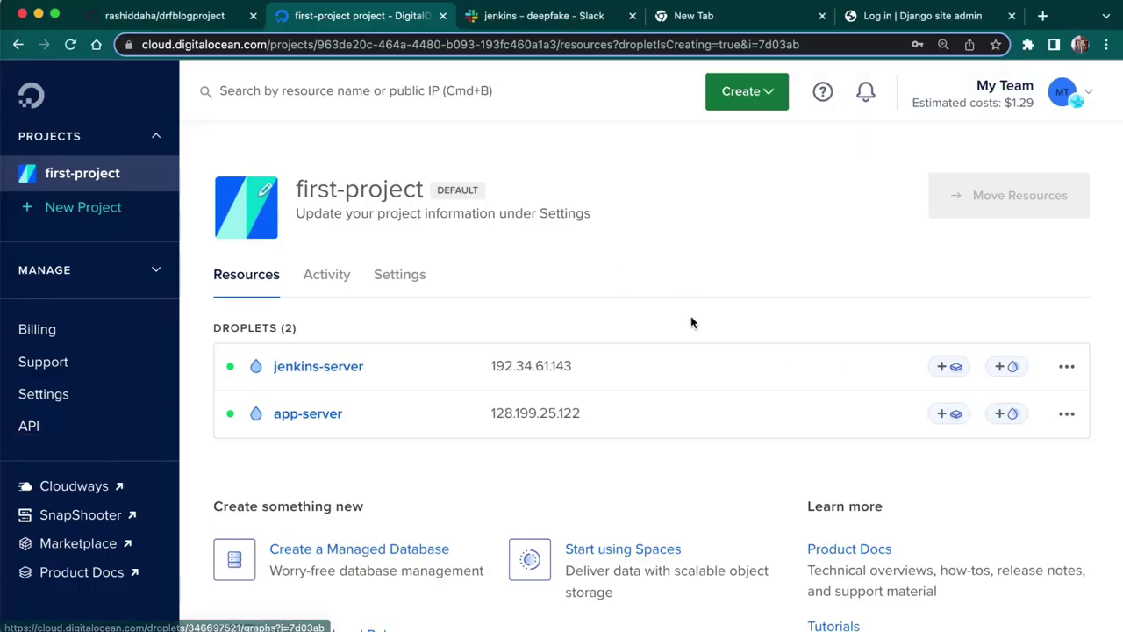
click(320, 360)
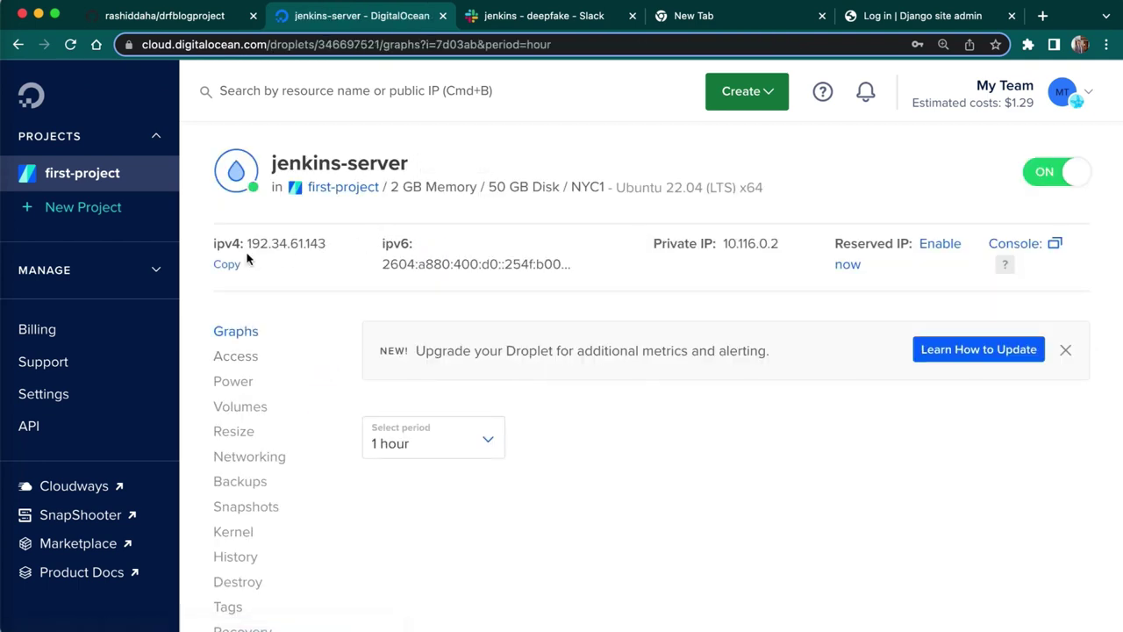
click(230, 266)
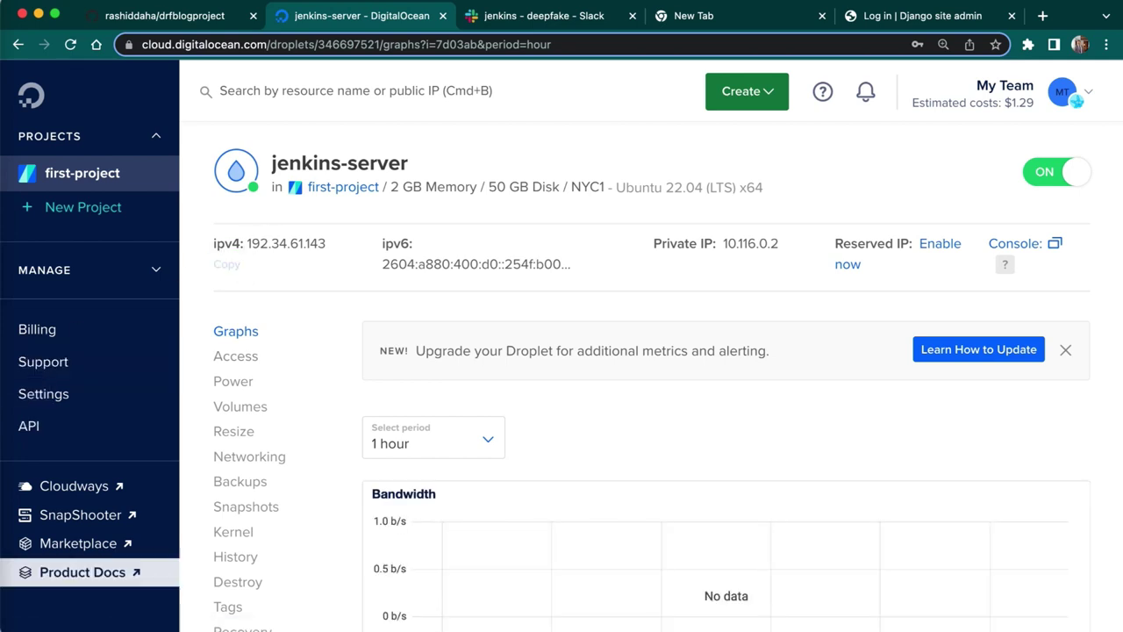
click(9, 511)
click(493, 219)
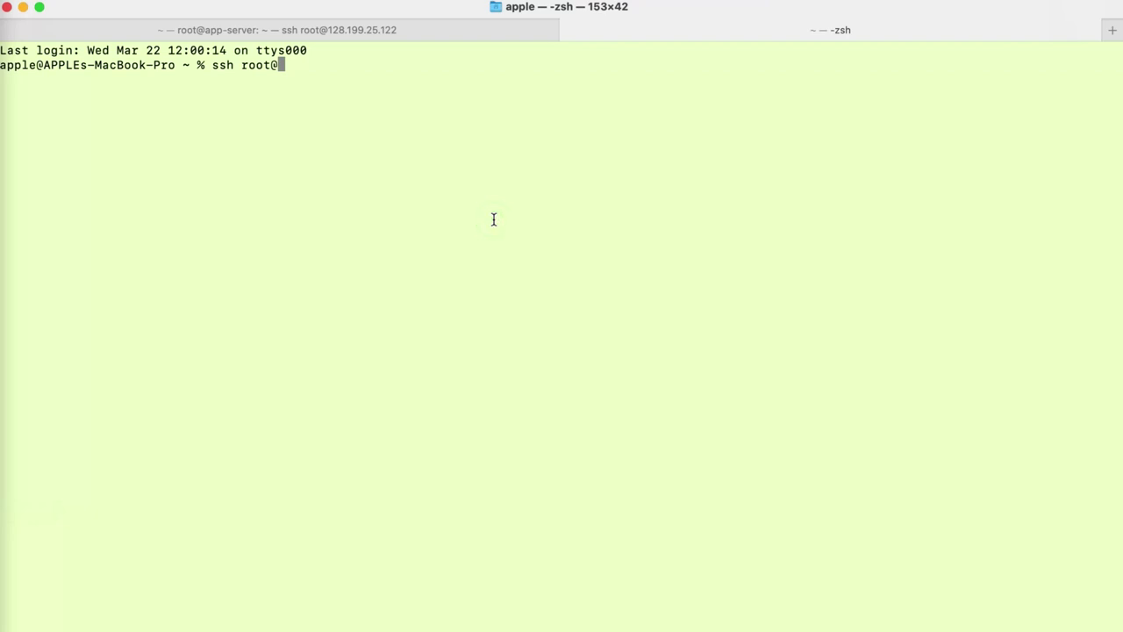
- Ssh as root to 192.34.61.143 and accept its host key; login fails (publickey)
text(192.34.61.143)
key(Return)
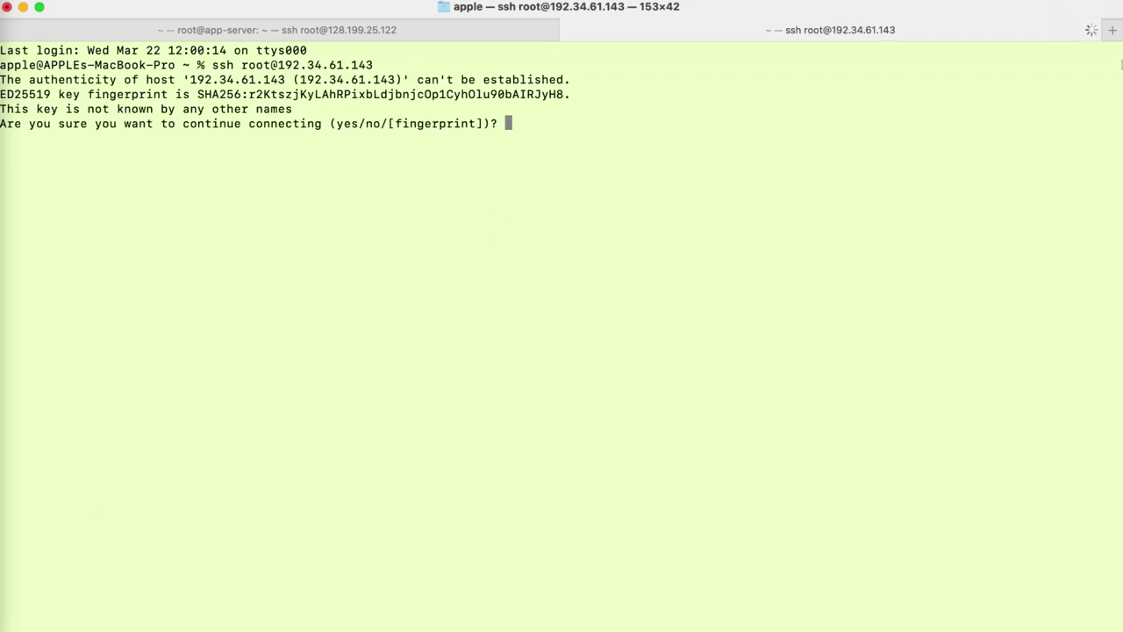
text(yes)
key(Return)
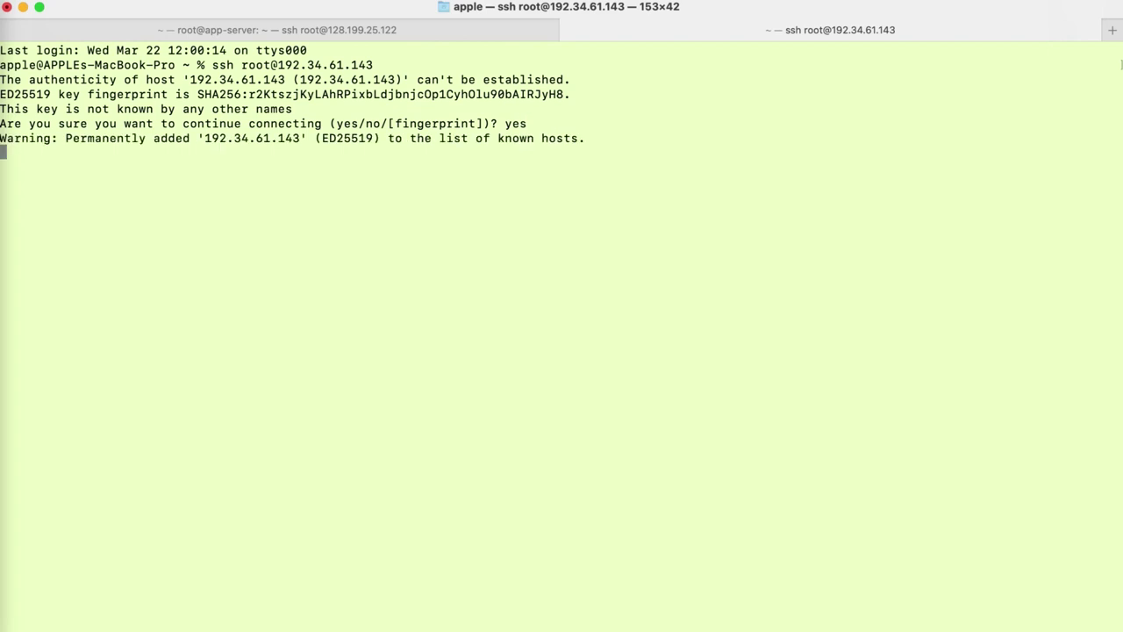
text(A)
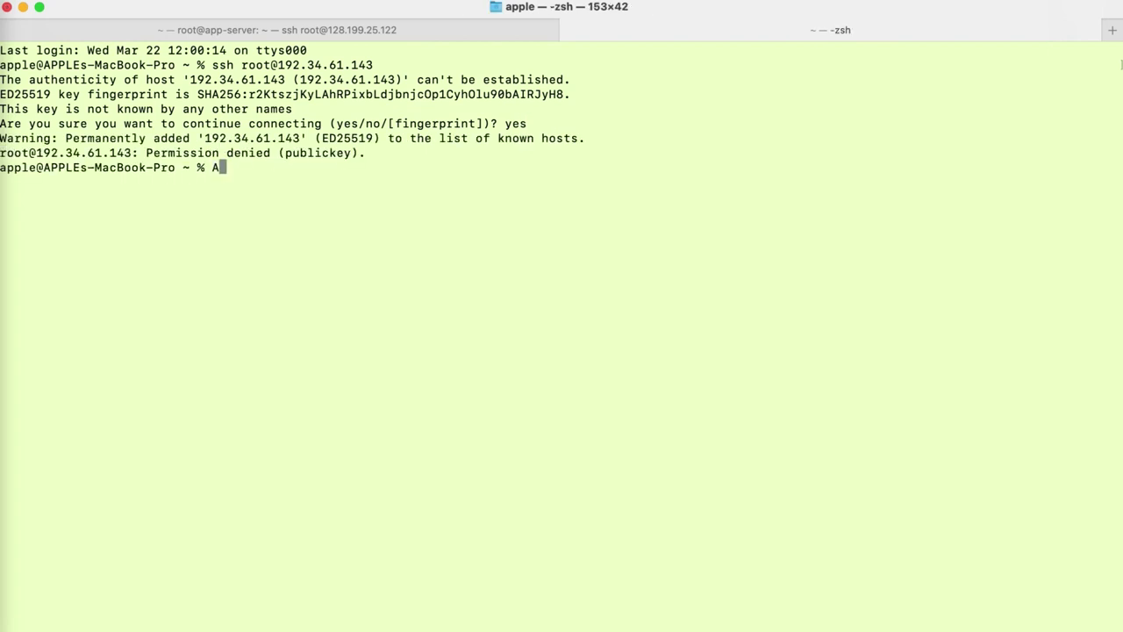
key(BackSpace)
- Reload the jenkins-server page, start another 'ssh root@' command, and recopy the IPv4 address
click(3, 443)
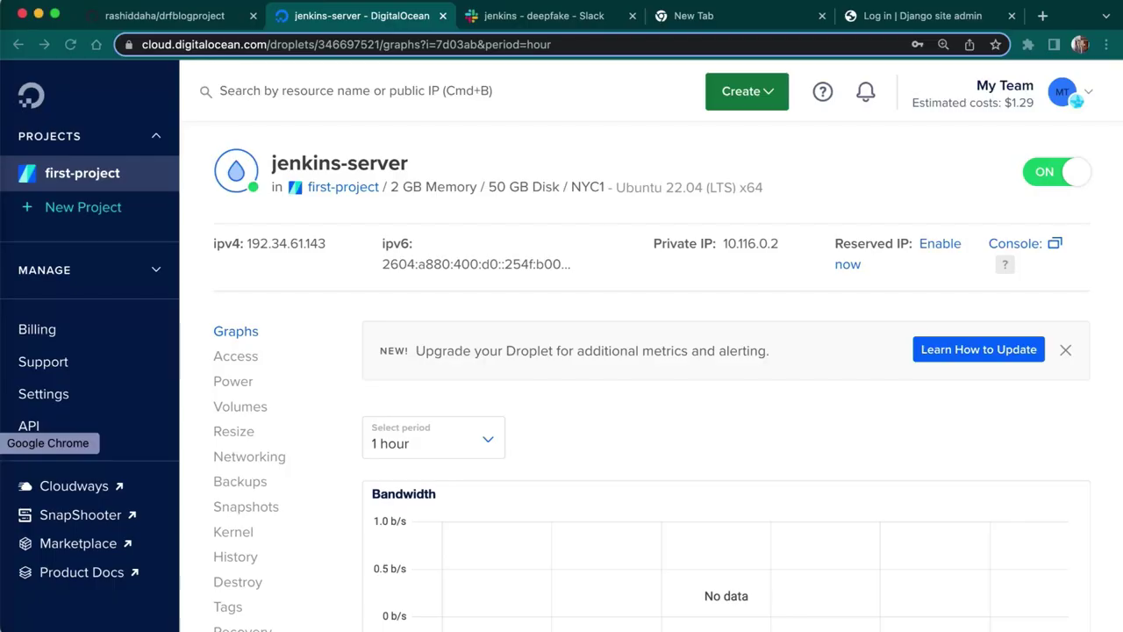
click(70, 44)
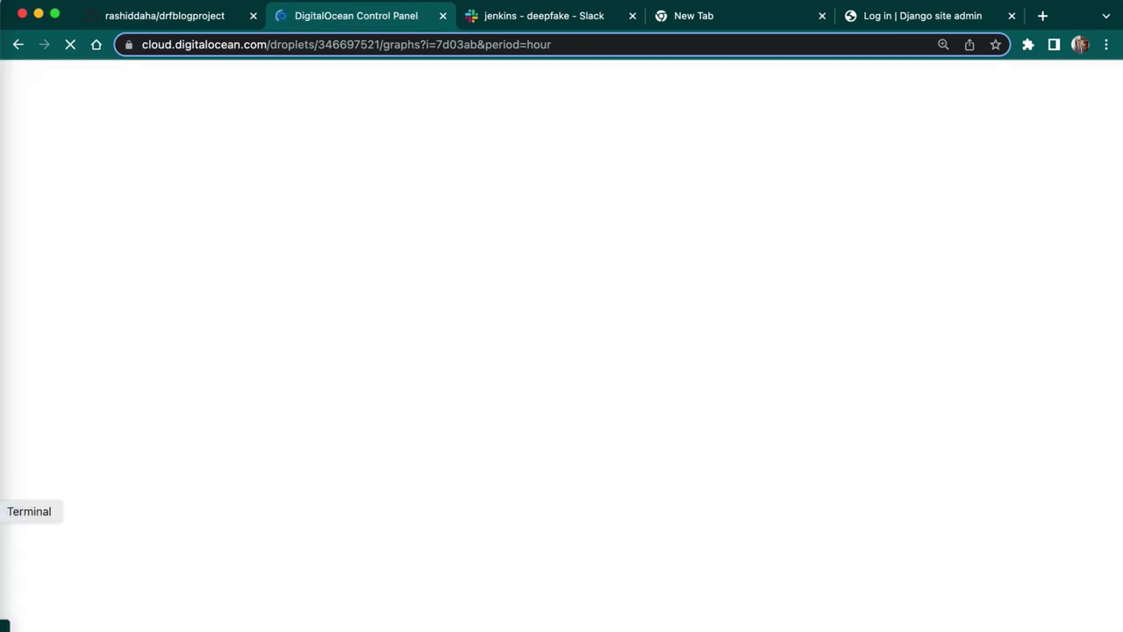
click(5, 512)
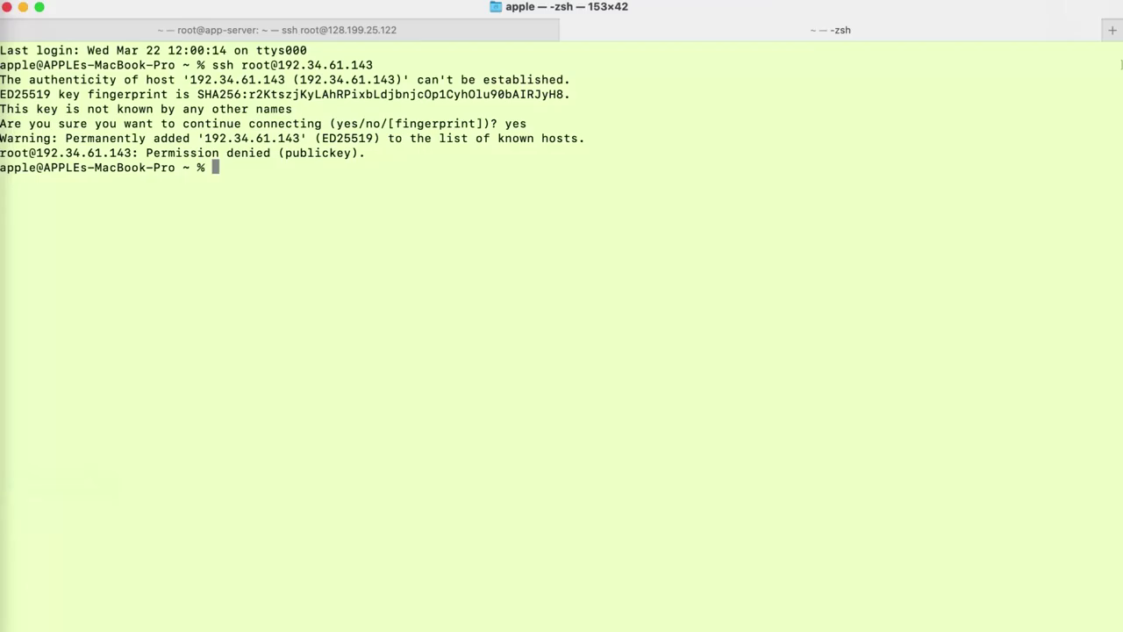
text(ssh root@)
click(4, 444)
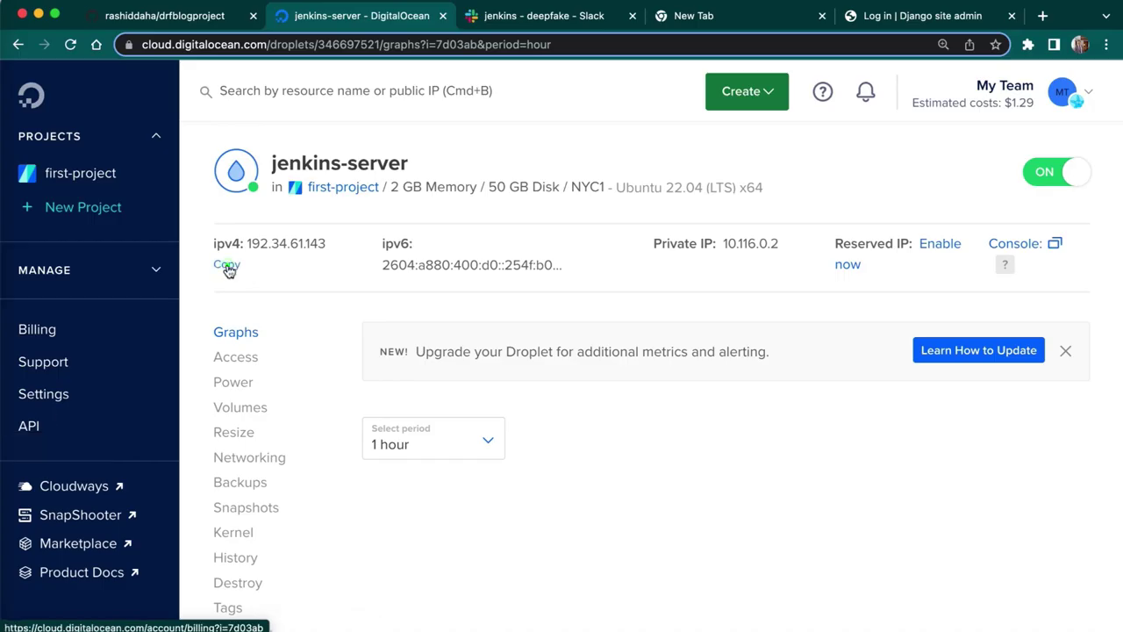
click(228, 267)
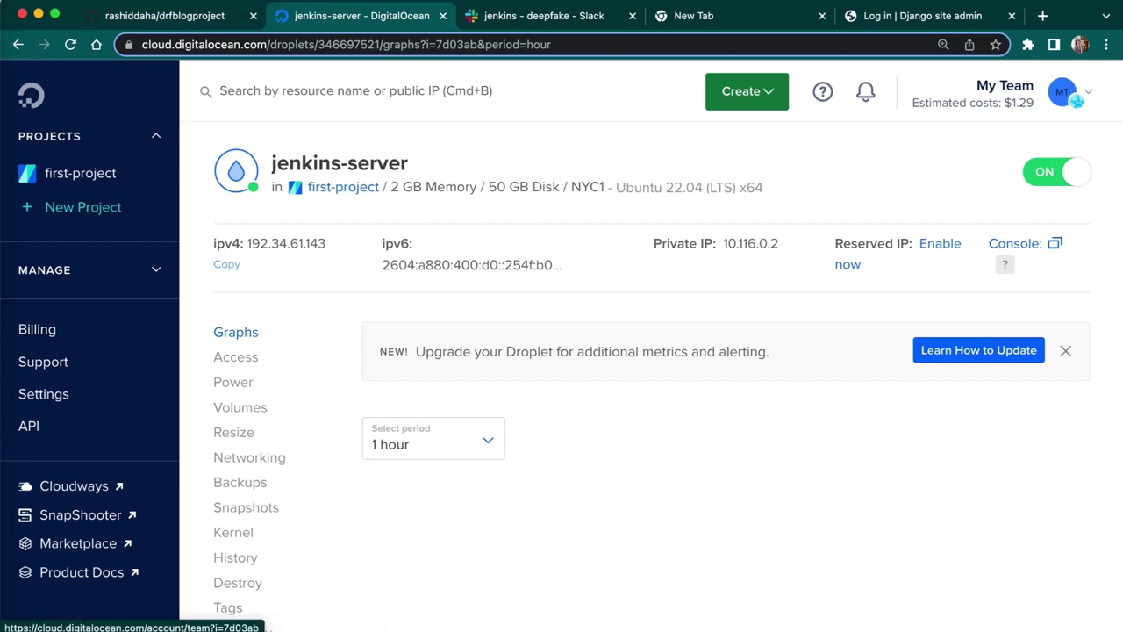
- Log in as root to 192.34.61.143 with the root password and clear the welcome banner
key(super+Tab)
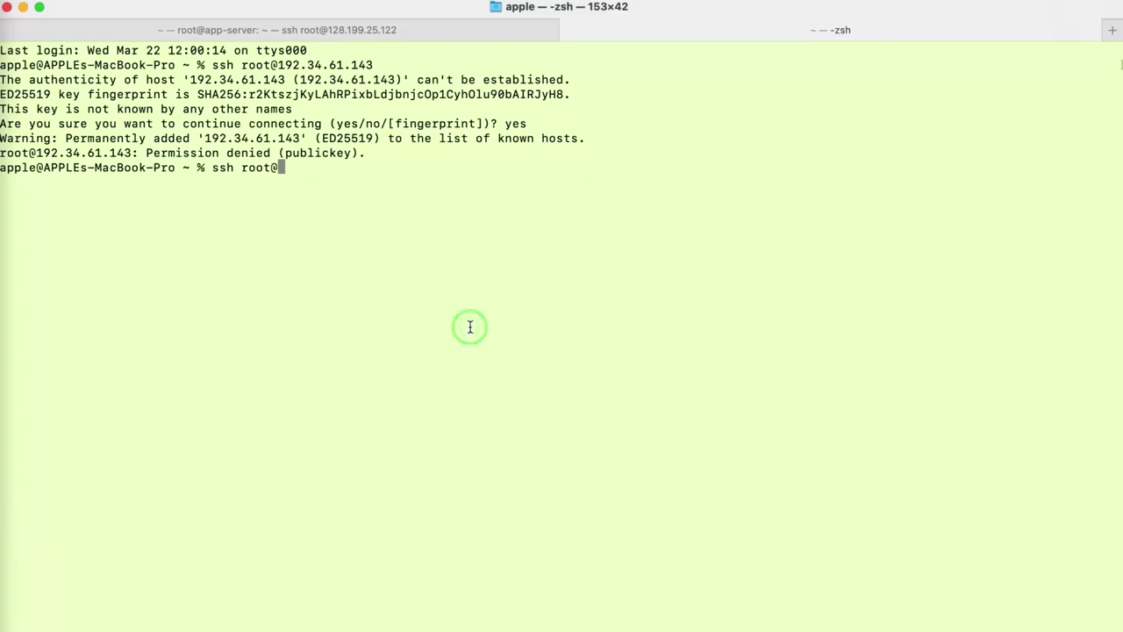
key(super+v)
key(Return)
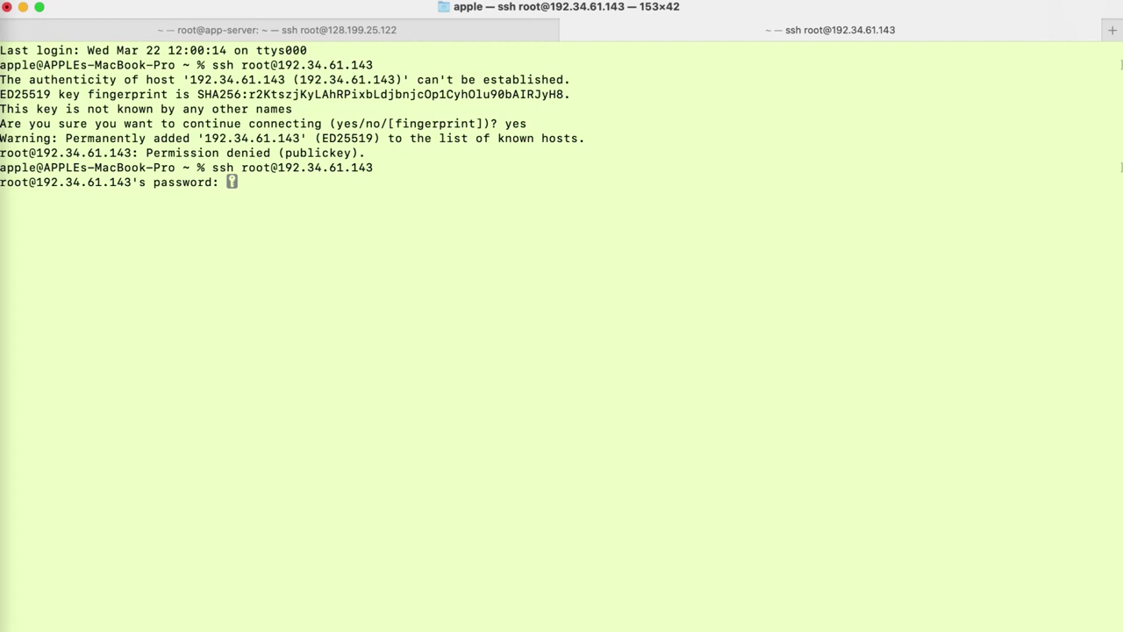
key(Return)
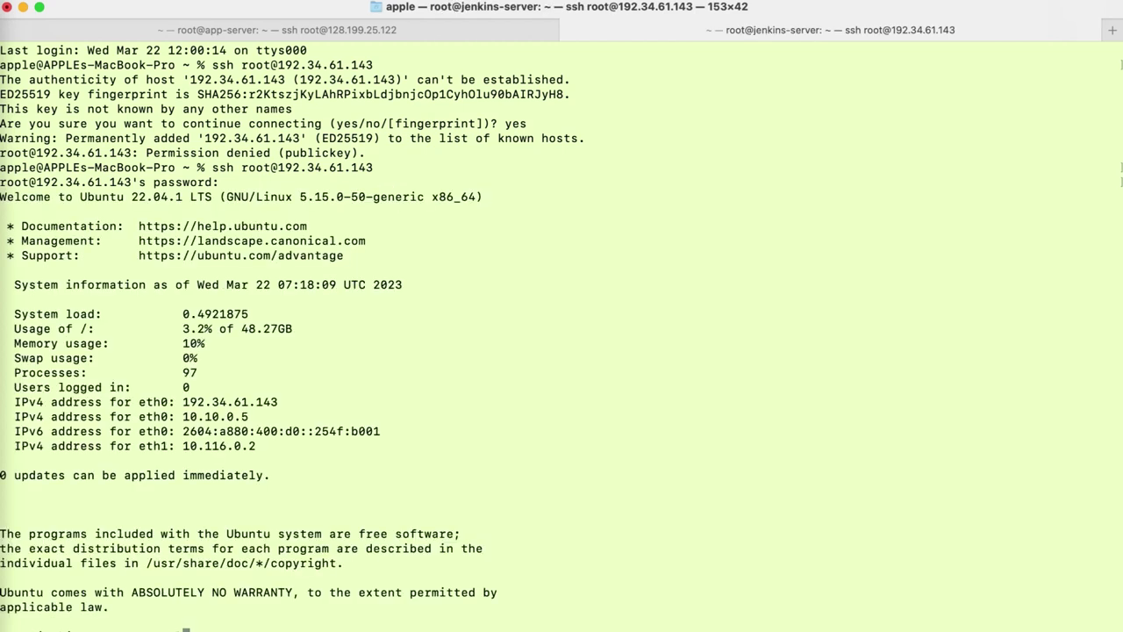
key(super+k)
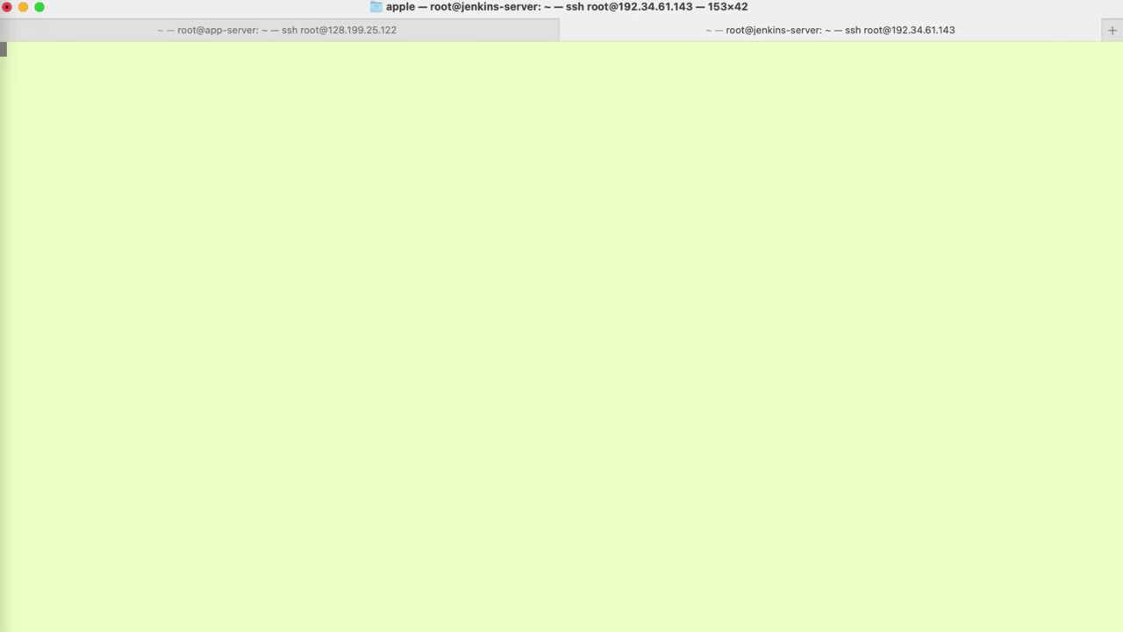
key(Return)
key(Return)
key(Return)
key(Return)
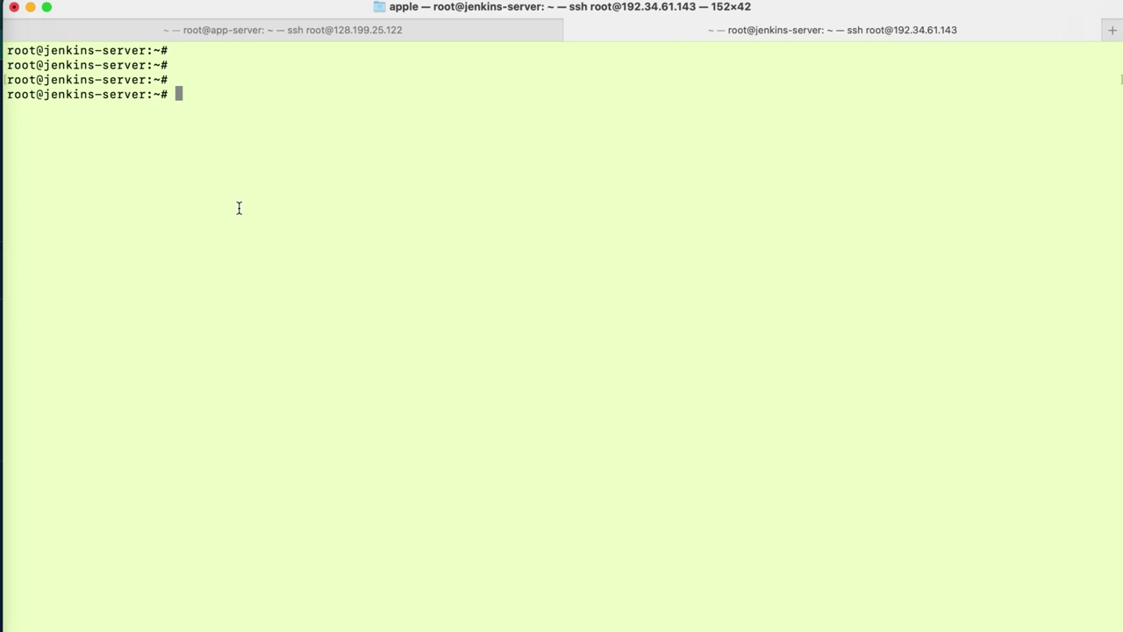
- Open the Jenkins install script setup.sh in VS Code and review its steps
click(5, 484)
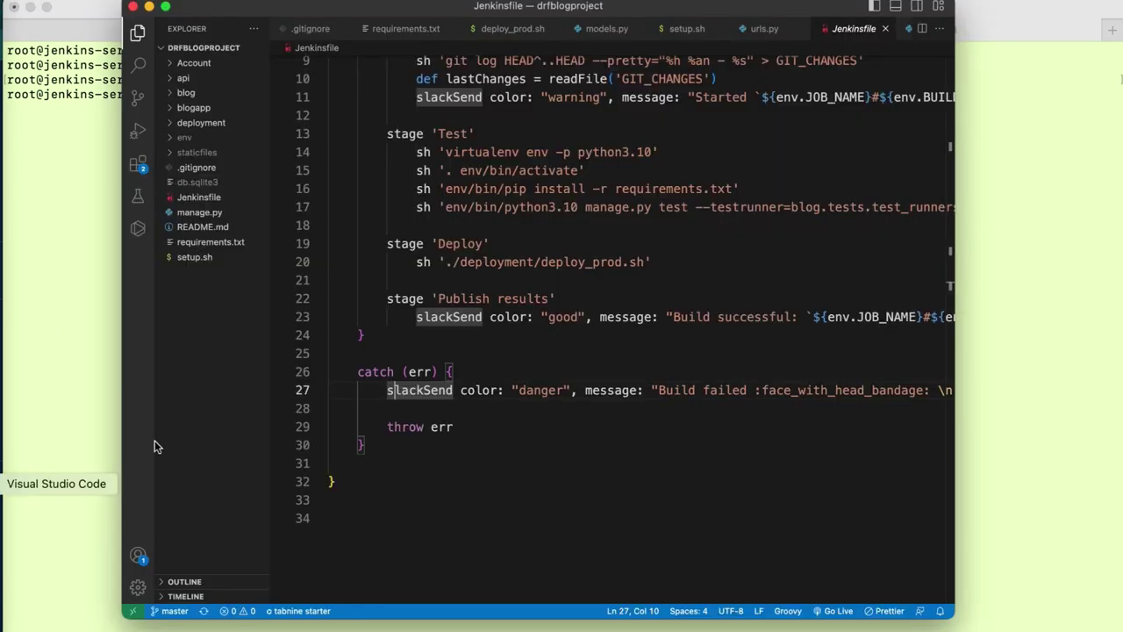
click(451, 448)
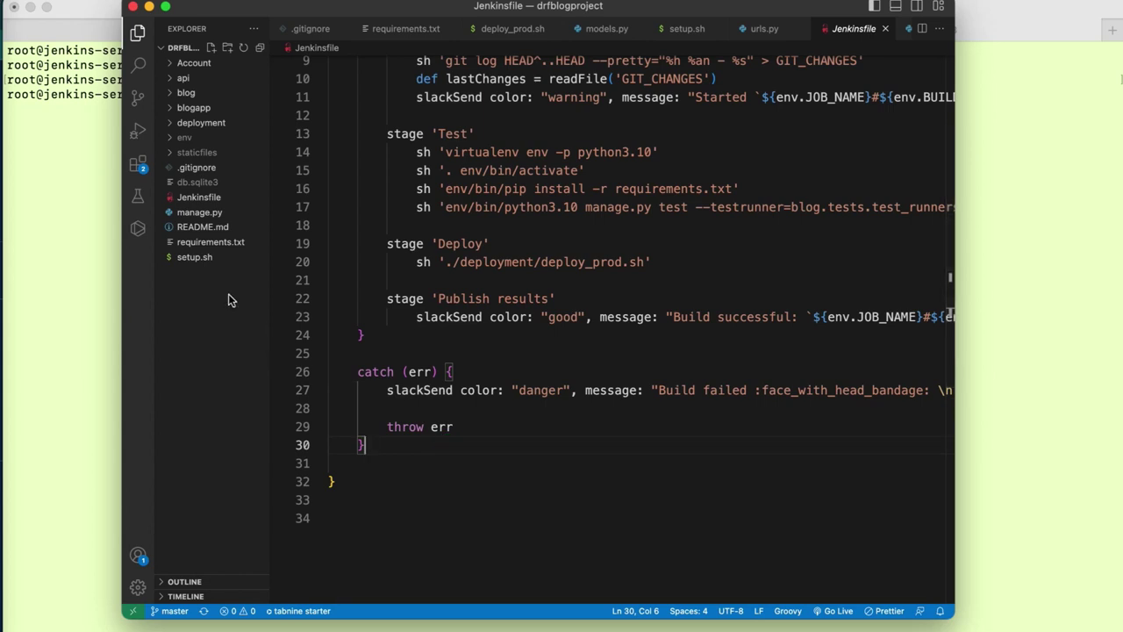
click(203, 258)
key(super+a)
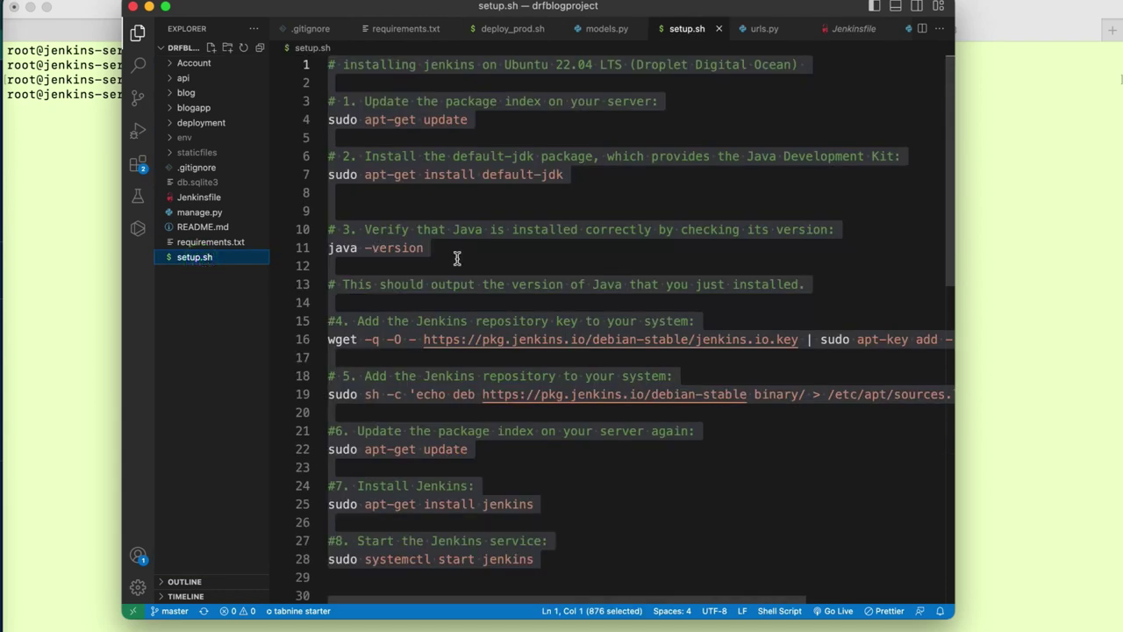
click(458, 263)
click(610, 180)
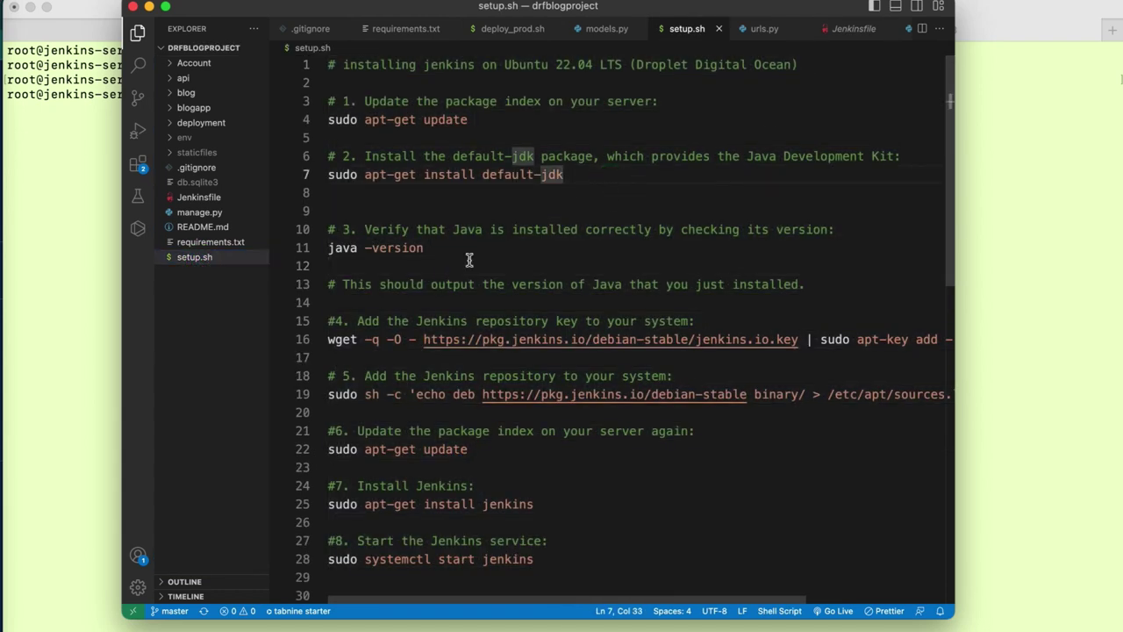
drag(342, 79, 459, 609)
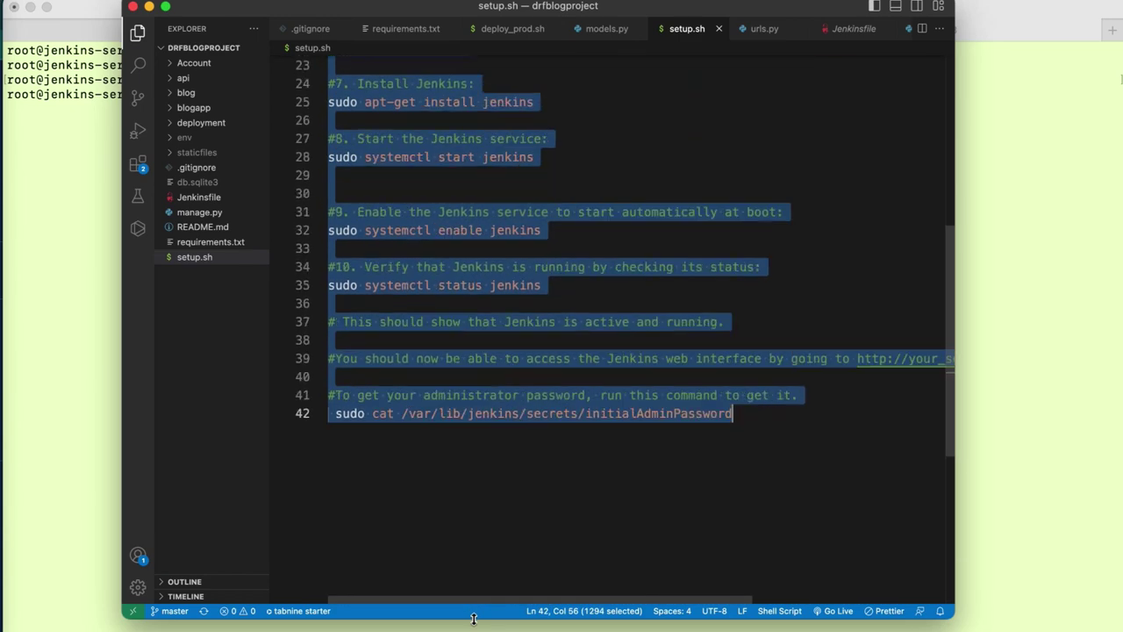
click(561, 532)
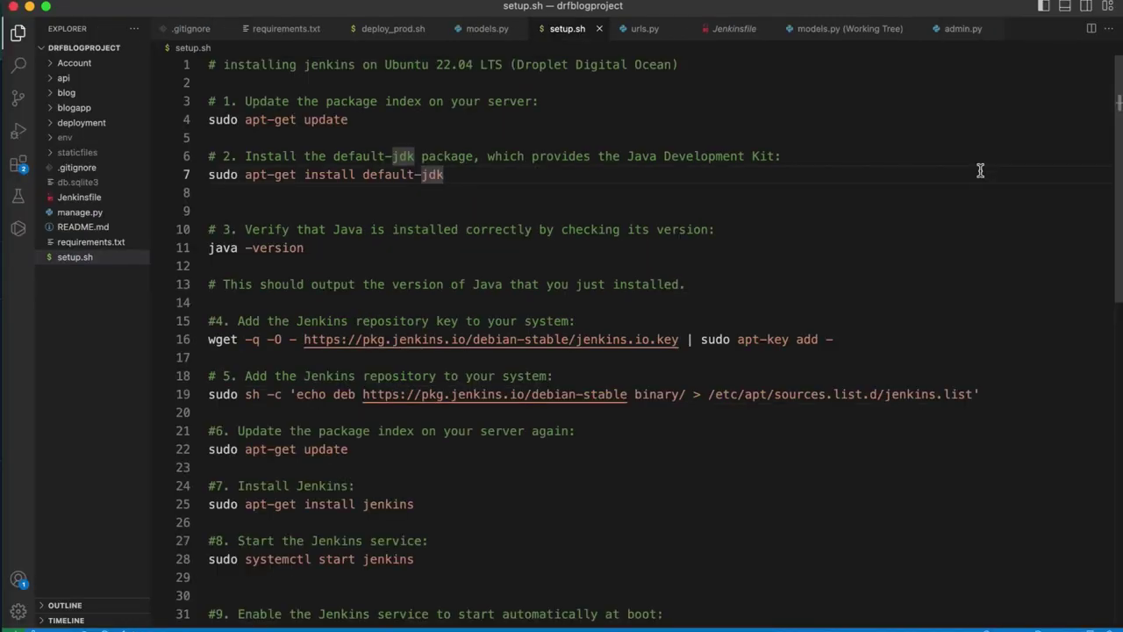
- Enlarge the editor text and select the 'sudo apt-get update' command on line 4
key(super+equal)
key(super+equal)
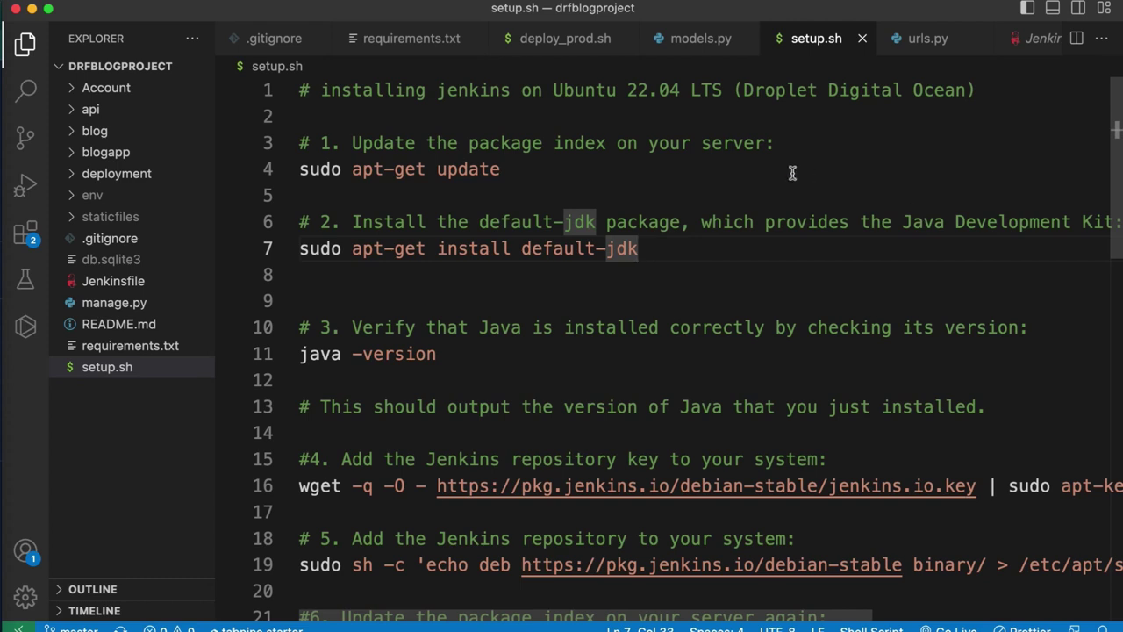
click(531, 166)
drag(531, 166, 298, 170)
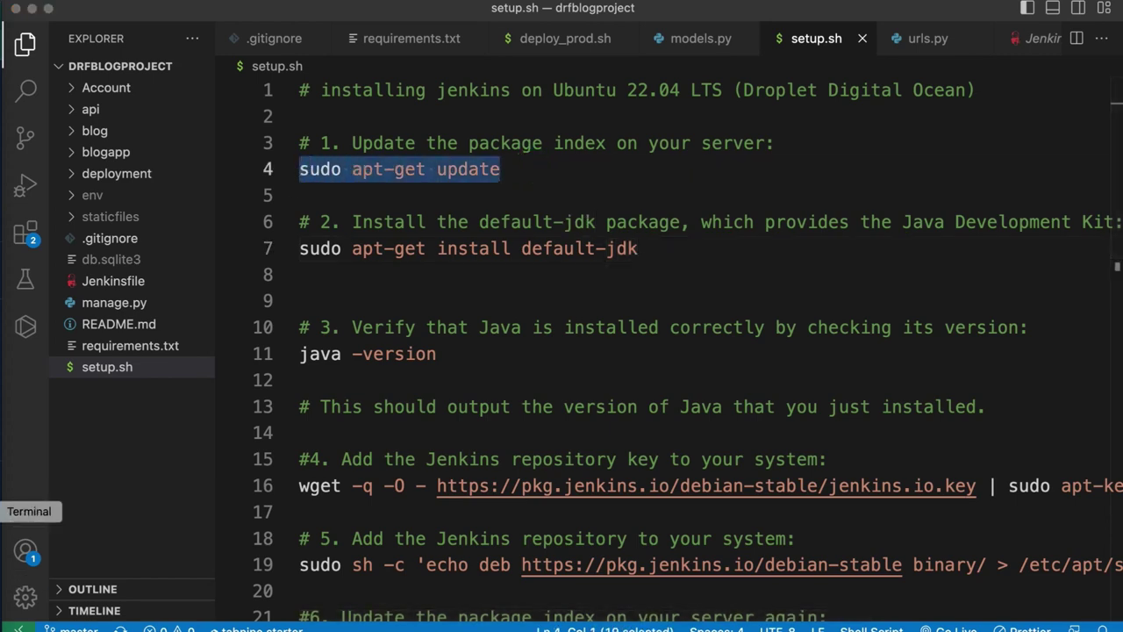
- Refresh the server's package index with sudo apt-get update, then clear and enlarge the terminal text
click(4, 580)
click(401, 351)
key(super+v)
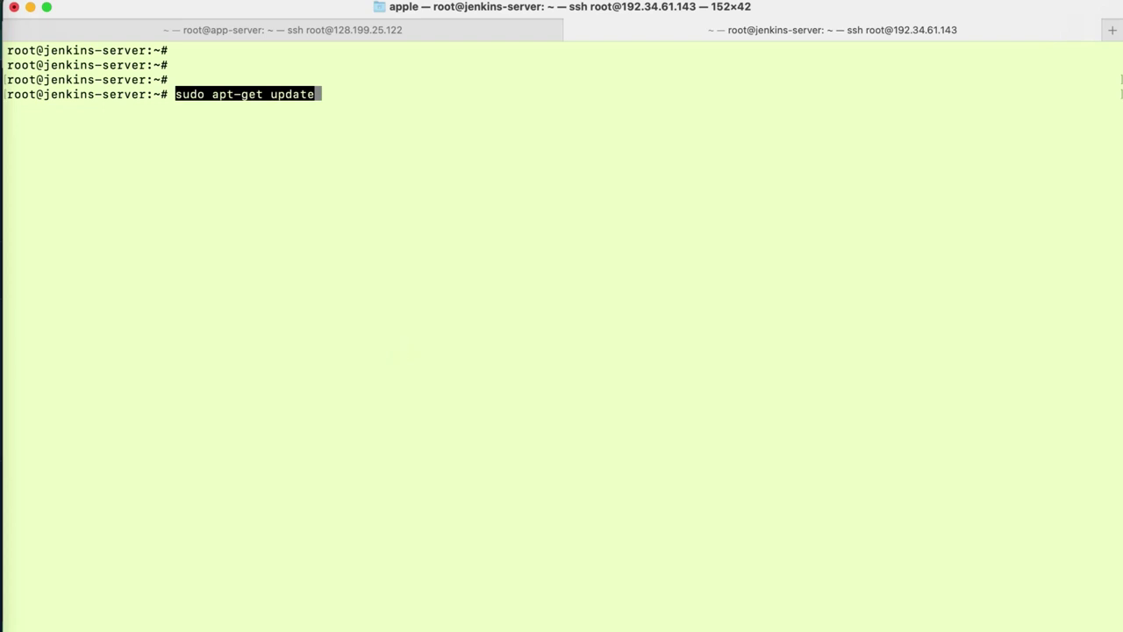
key(Return)
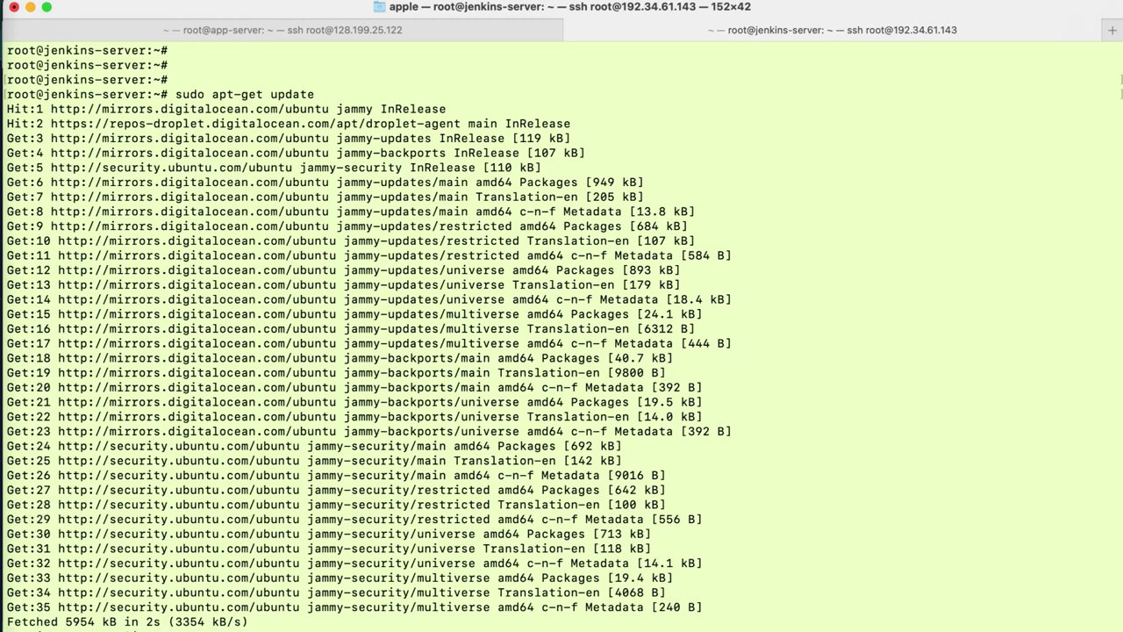
key(super+k)
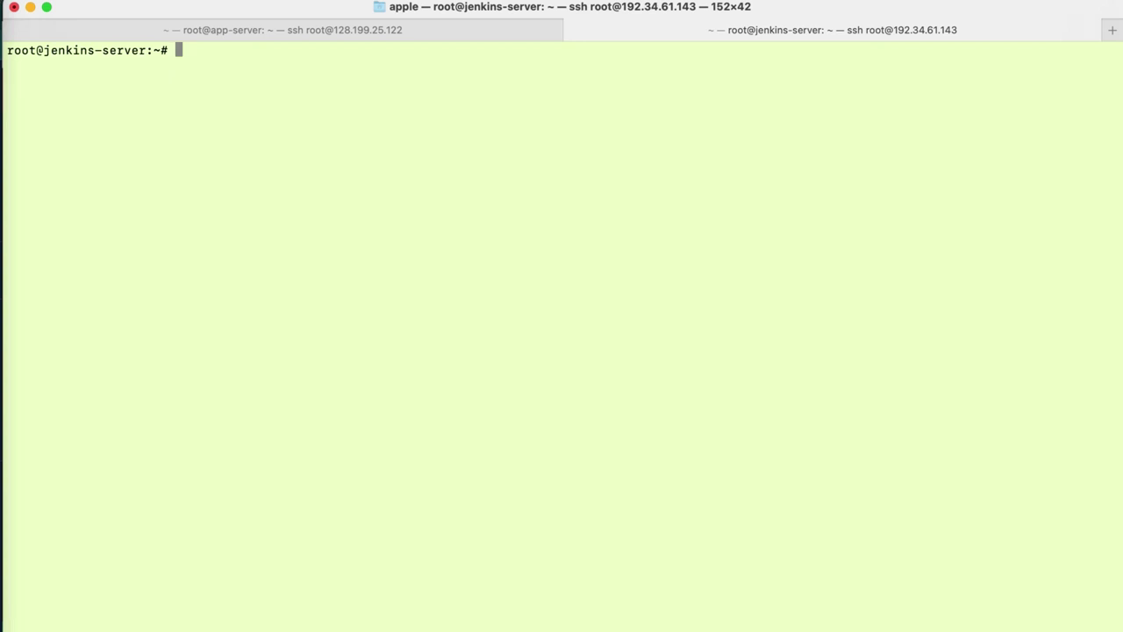
key(Return)
key(Return)
key(super+plus)
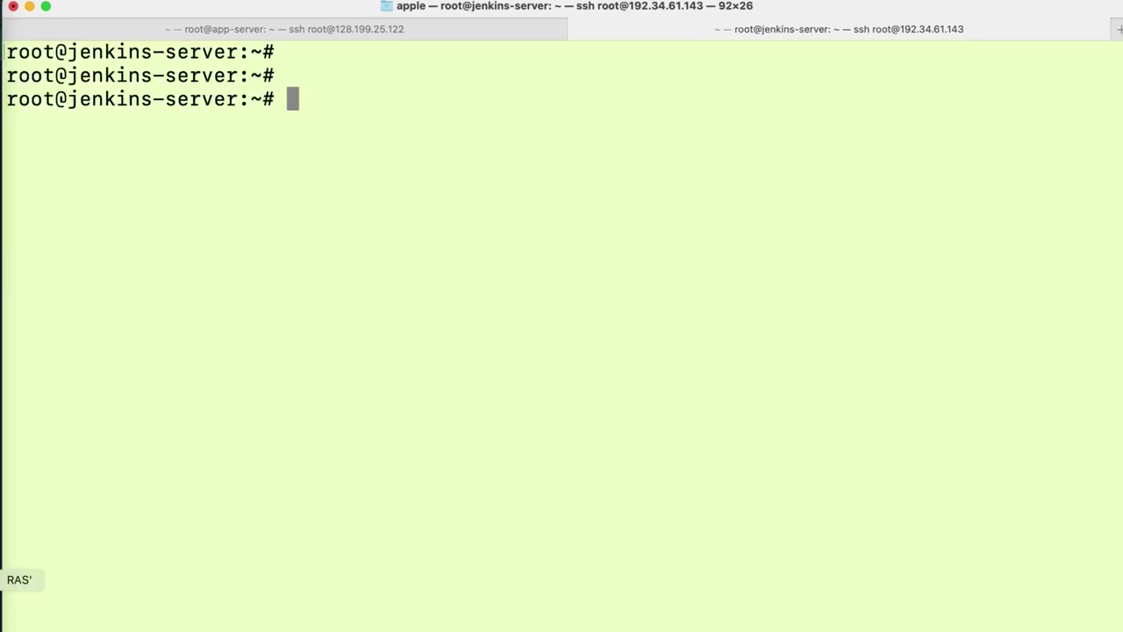
- Run 'sudo apt-get install default-jdk' from setup.sh line 7 on the server, confirming with Y
click(13, 483)
click(414, 328)
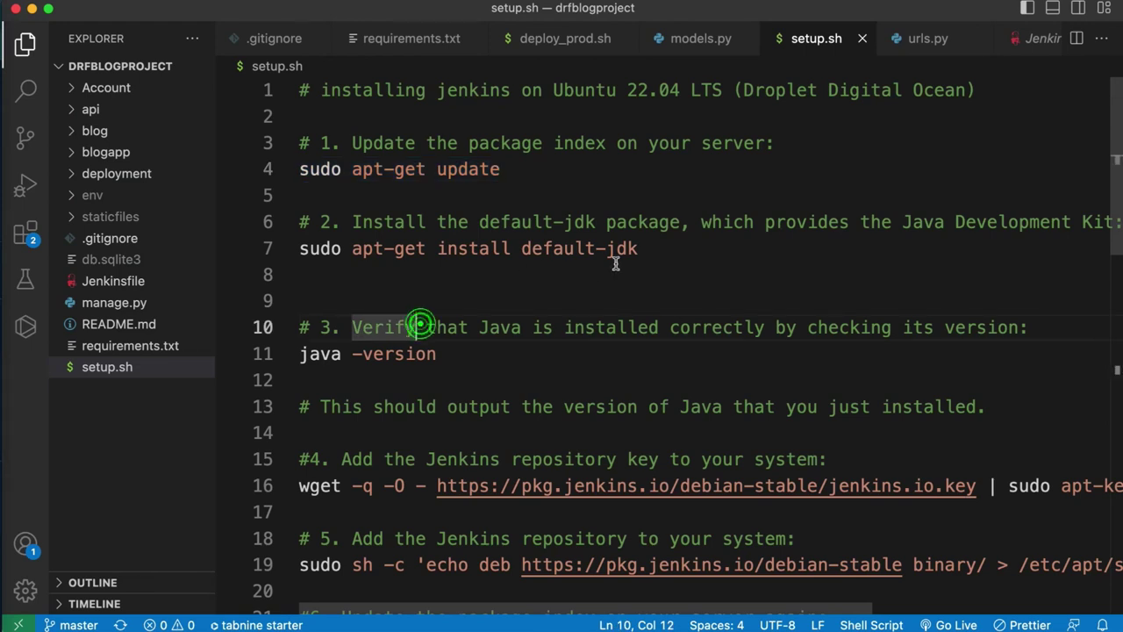
click(654, 252)
drag(654, 252, 294, 251)
key(super+c)
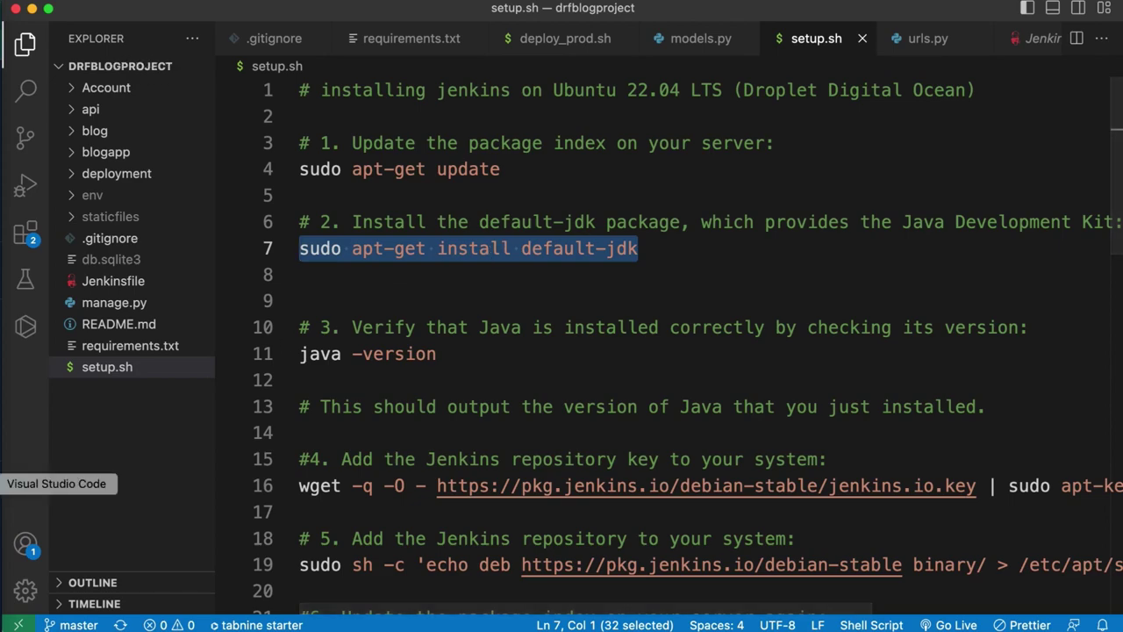
click(0, 512)
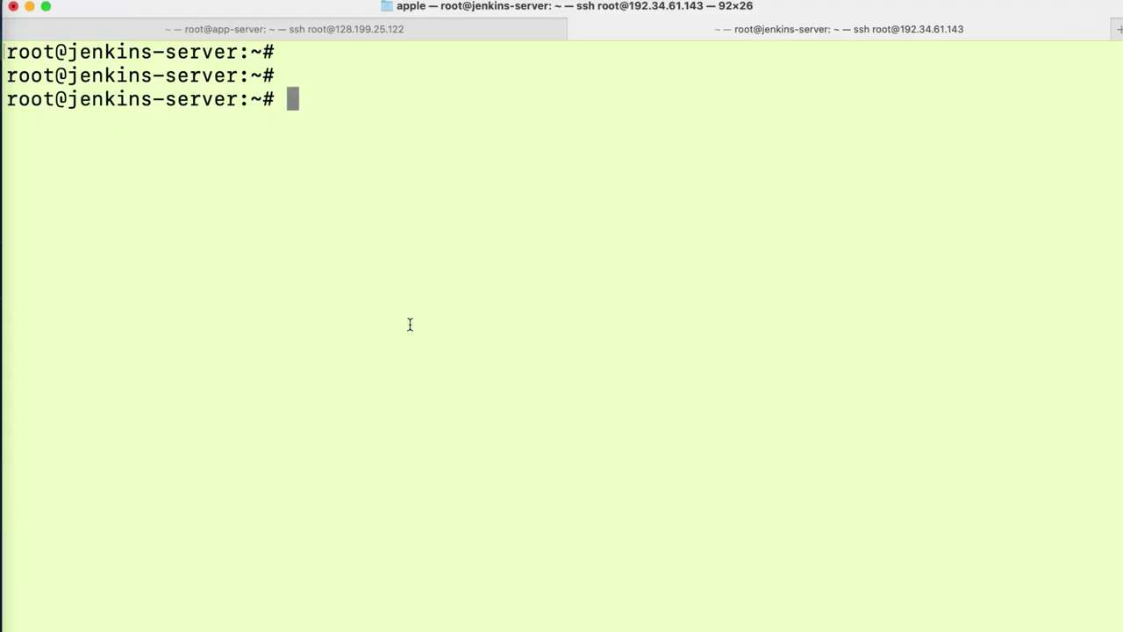
key(super+v)
key(Return)
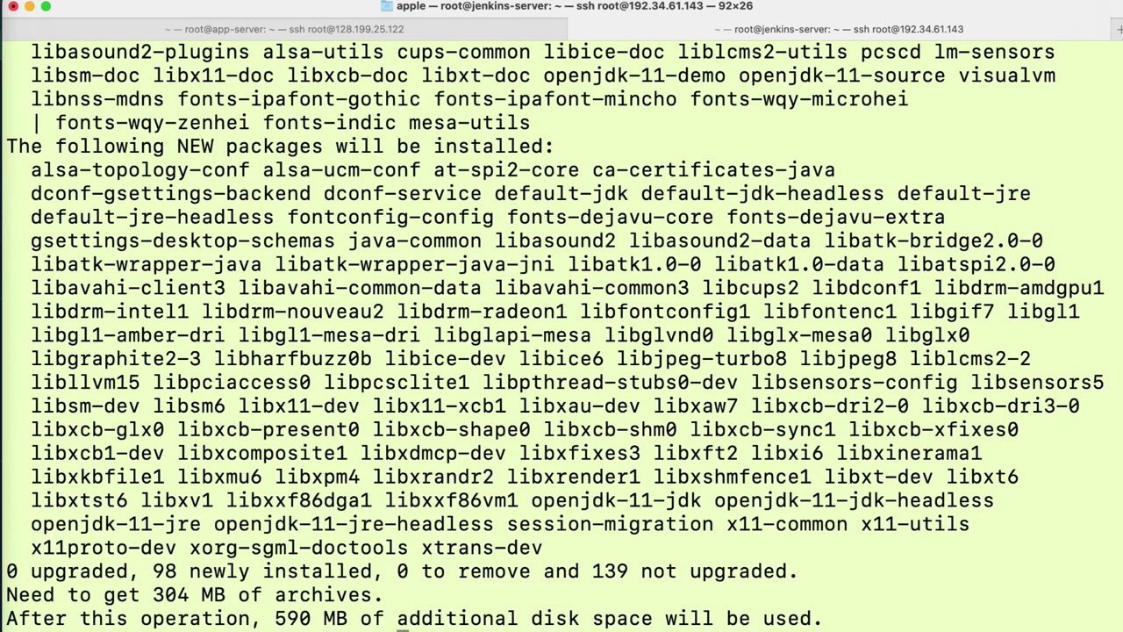
text(Y)
key(Return)
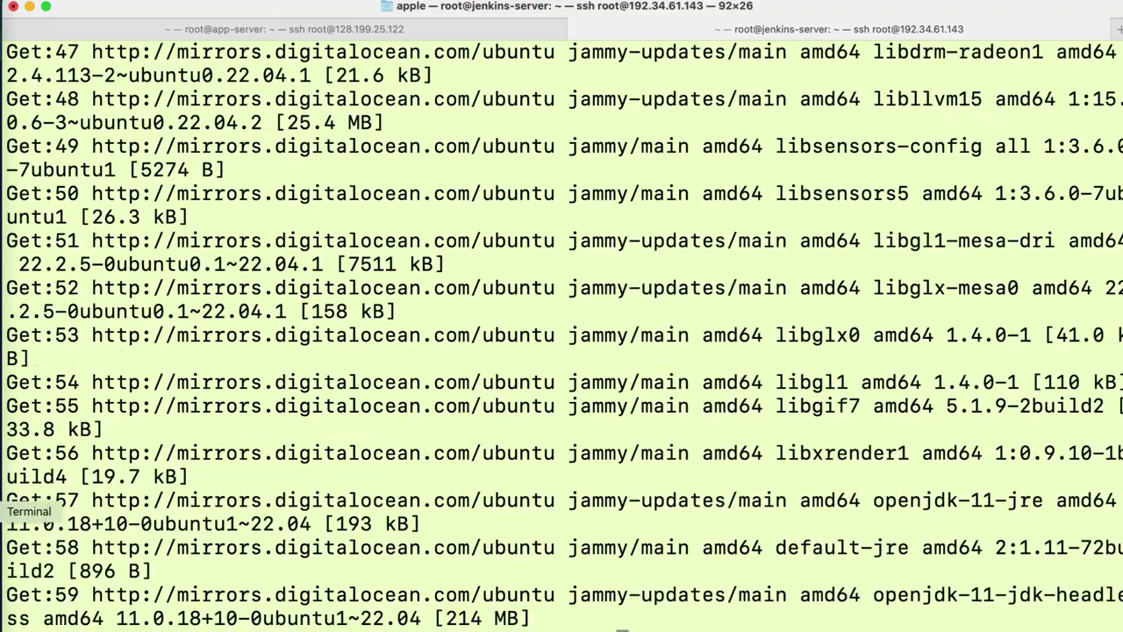
click(8, 483)
drag(458, 327, 295, 363)
key(super+c)
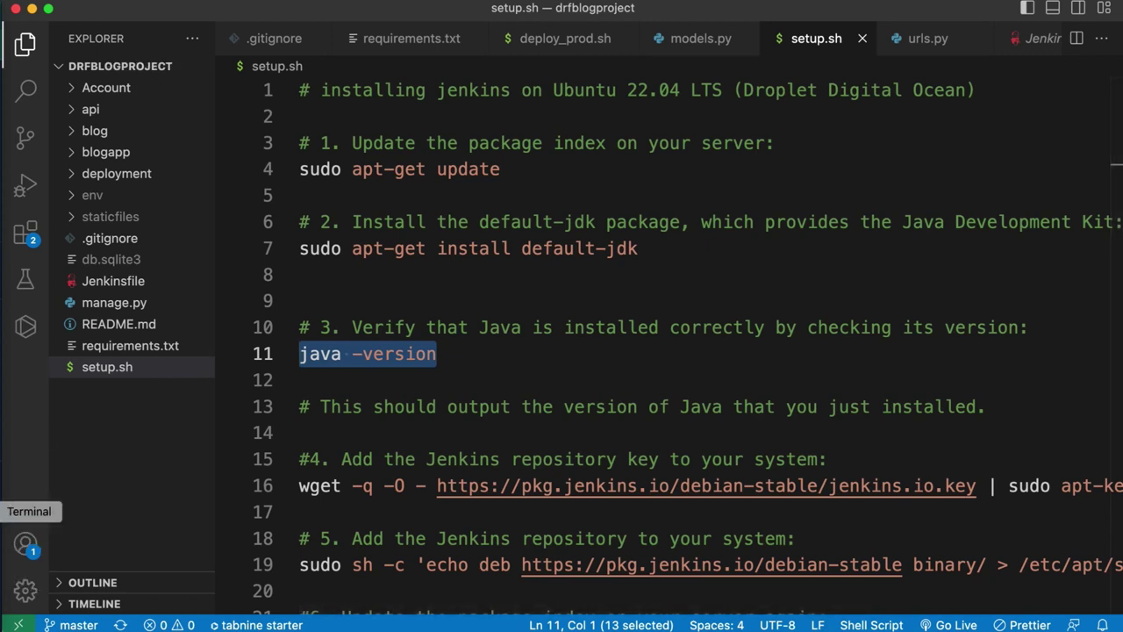
- Clear the terminal and run java -version, which reports openjdk version 11.0.18
click(2, 510)
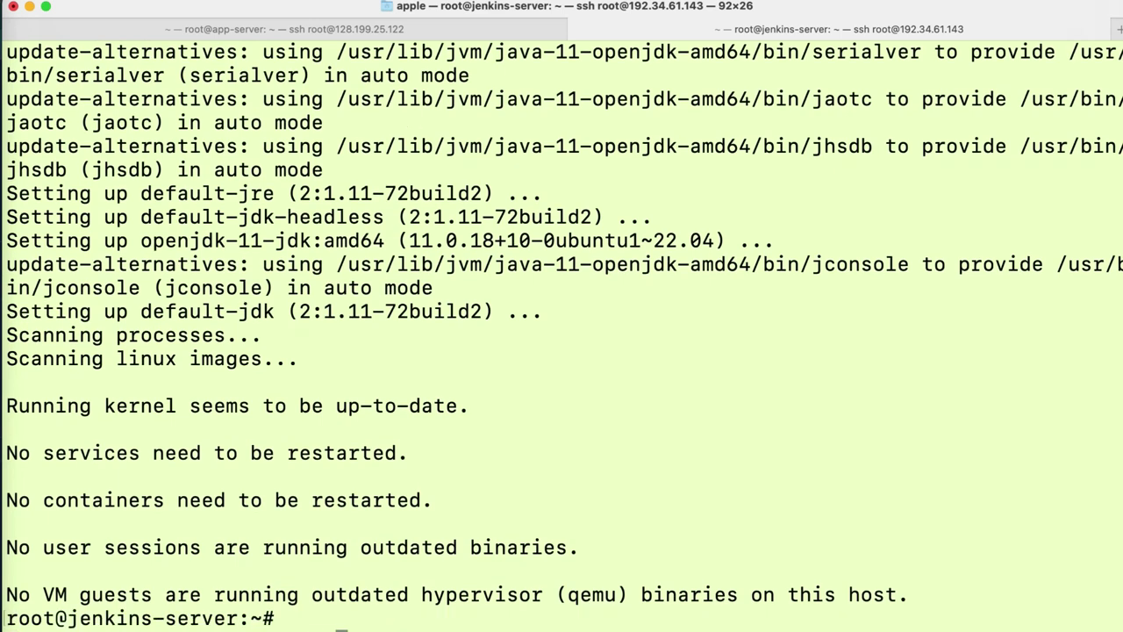
key(ctrl+l)
key(Return)
key(Return)
key(super+v)
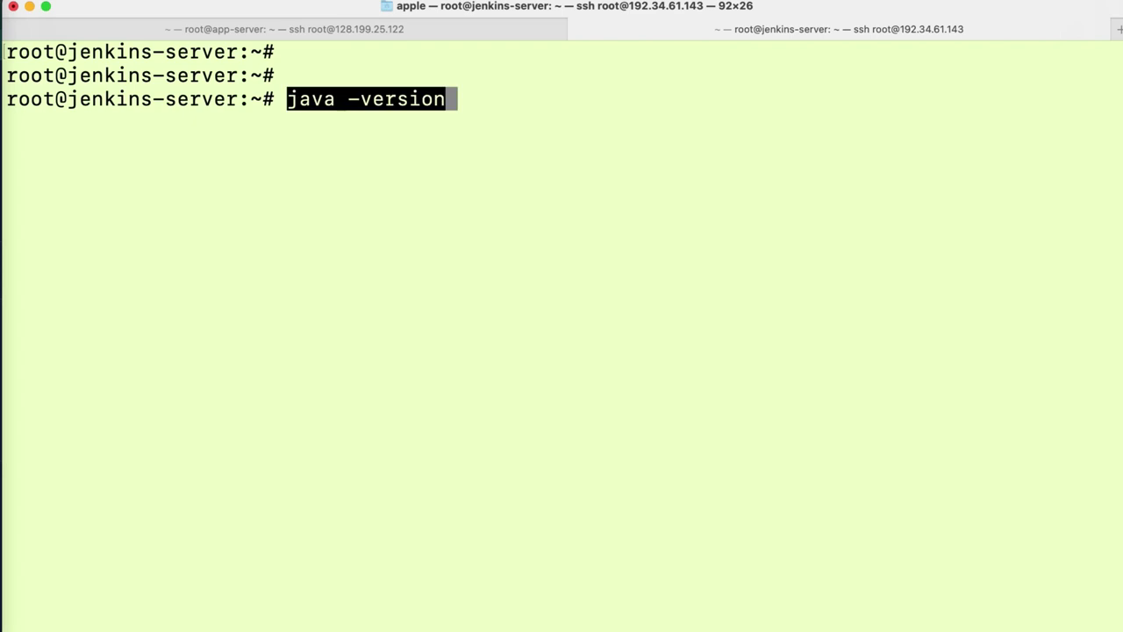
key(Return)
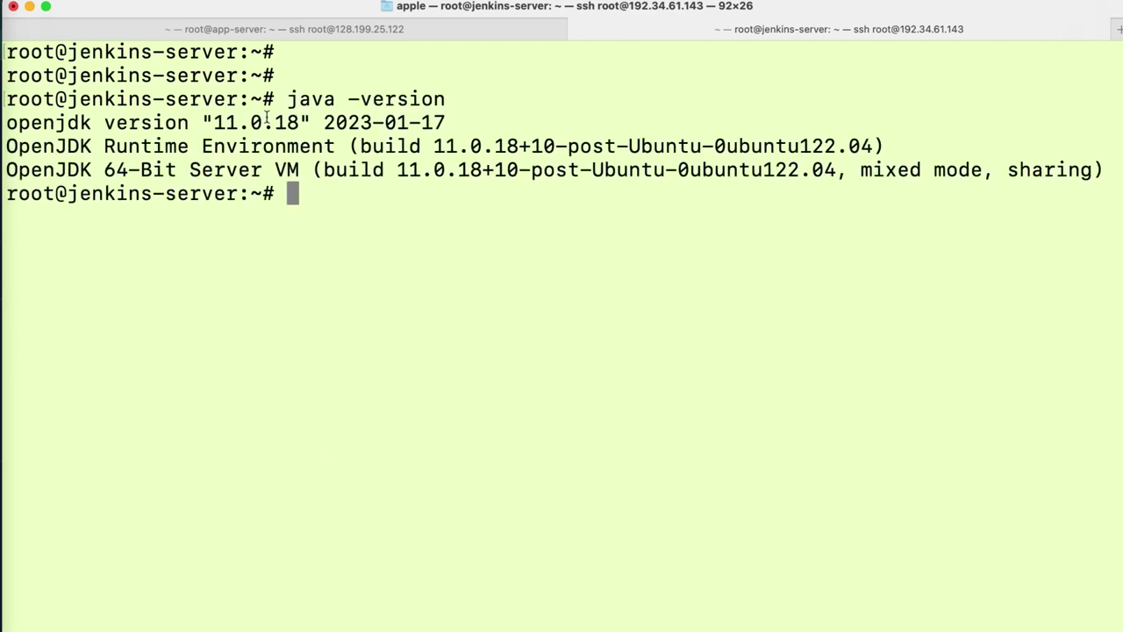
click(3, 483)
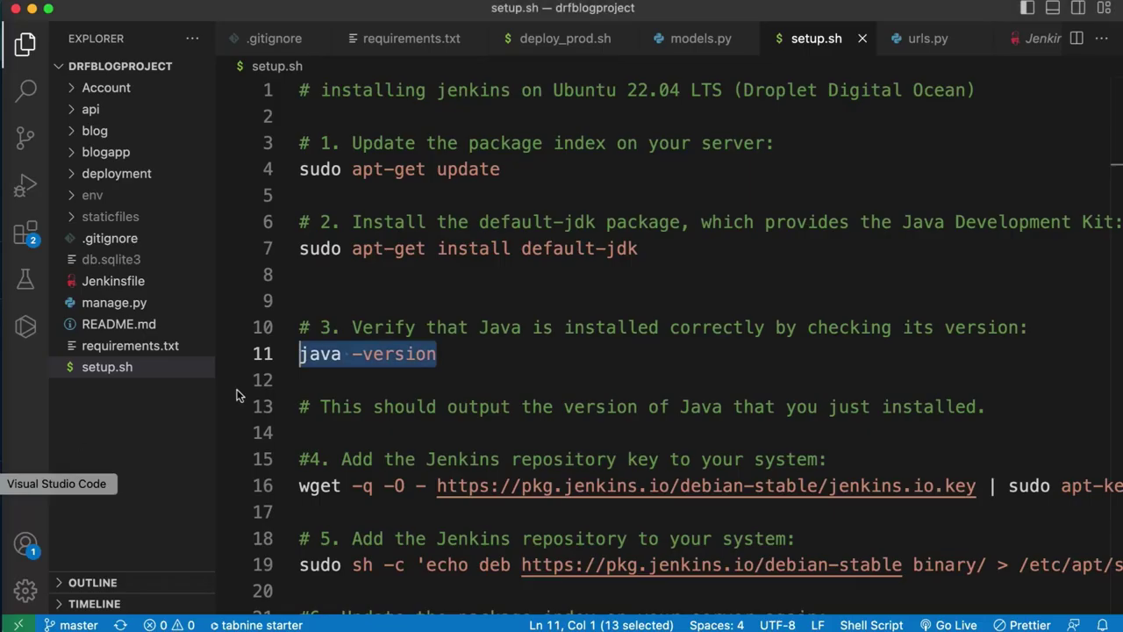
click(448, 375)
drag(337, 503, 291, 487)
key(super+c)
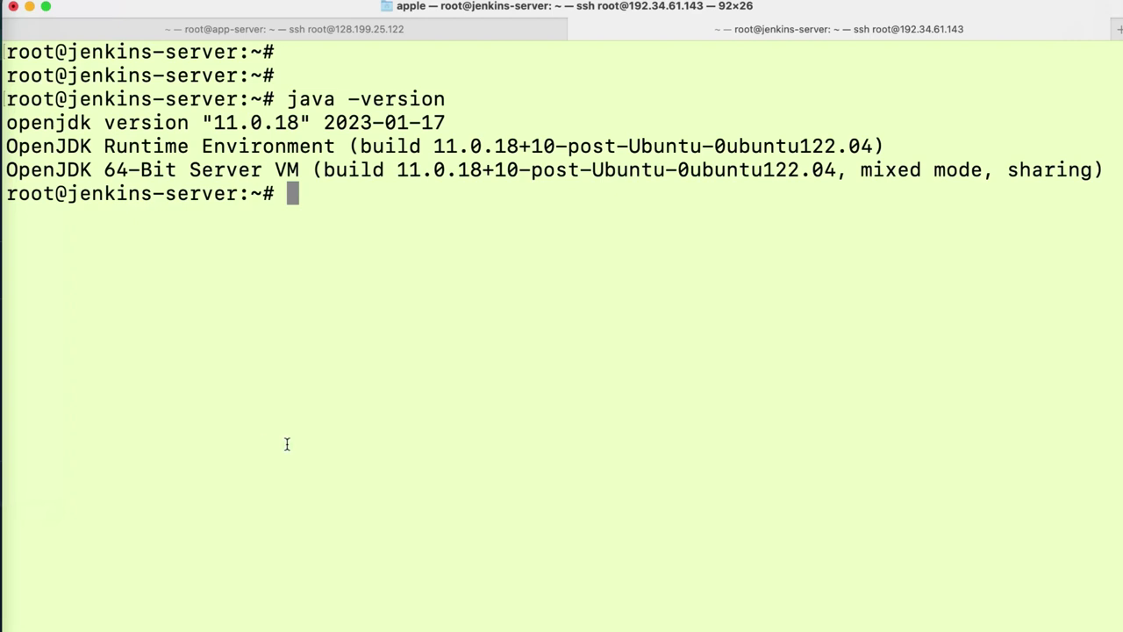
- Add the Jenkins apt key and the debian-stable repository source on the server
click(286, 444)
key(super+v)
key(Return)
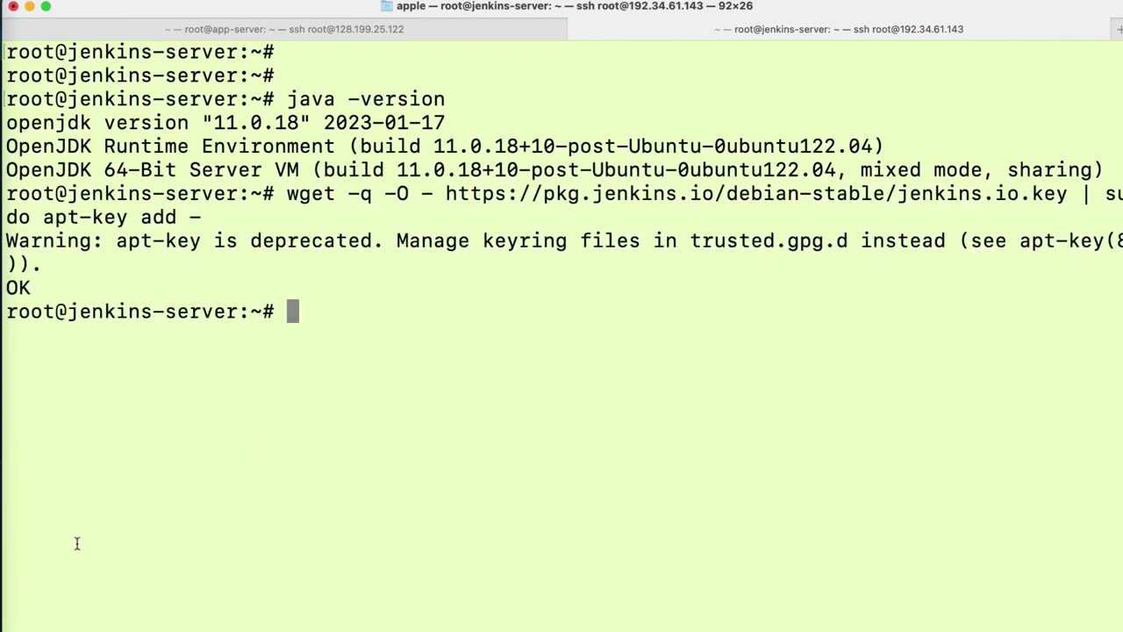
click(1, 483)
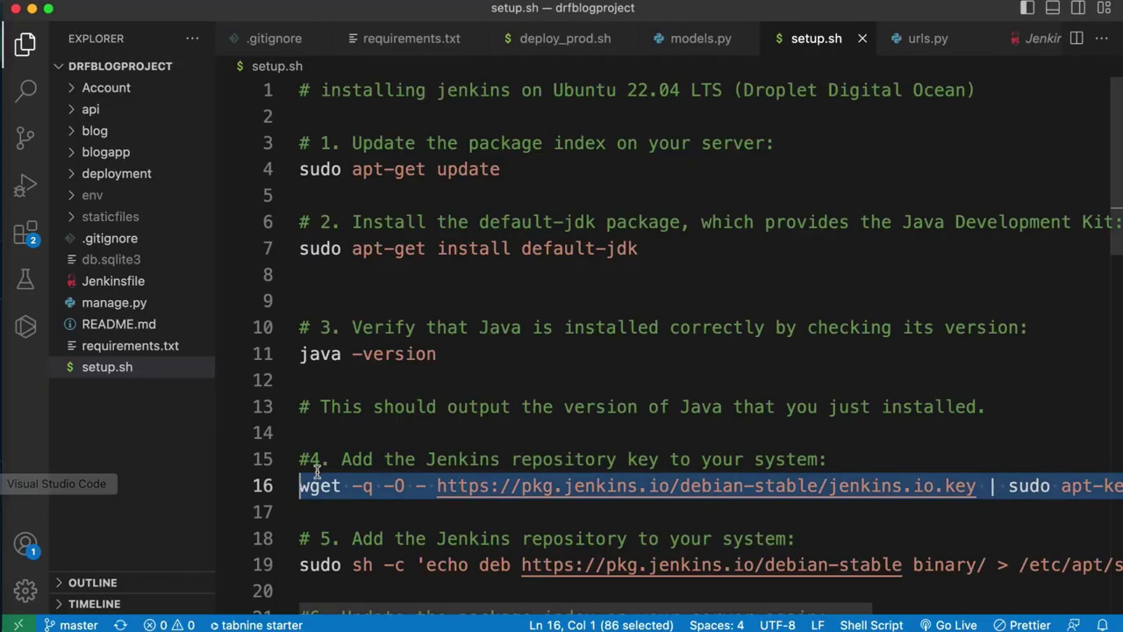
click(323, 537)
click(334, 582)
drag(300, 581, 287, 570)
key(super+c)
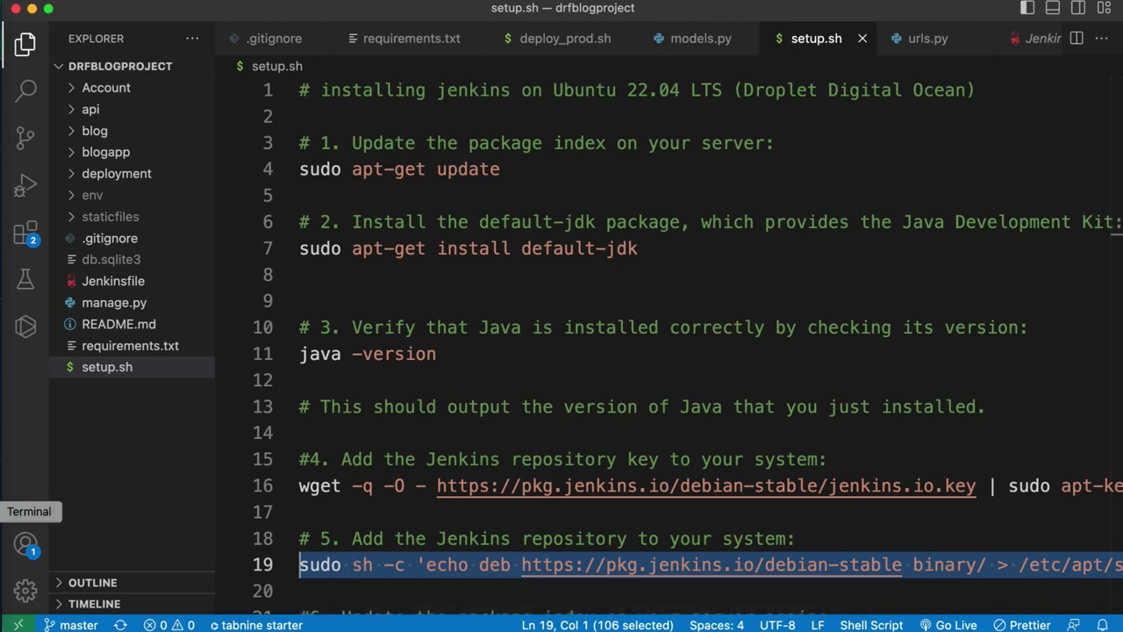
click(2, 512)
key(super+v)
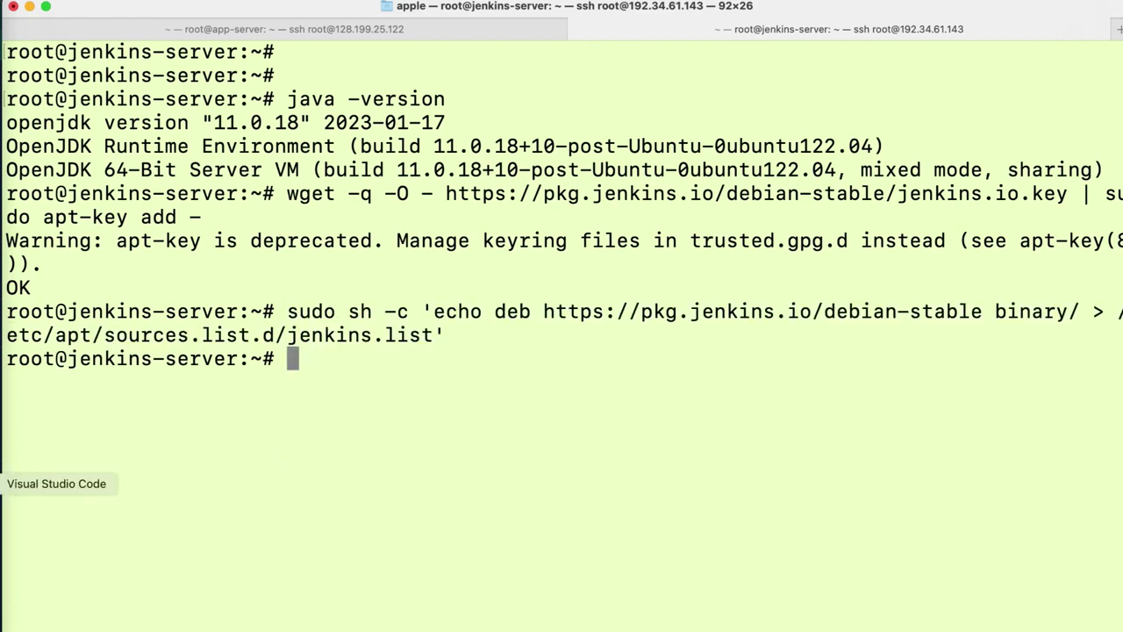
- Run sudo apt-get update to fetch the Jenkins package list, then clear the terminal
click(3, 483)
click(346, 512)
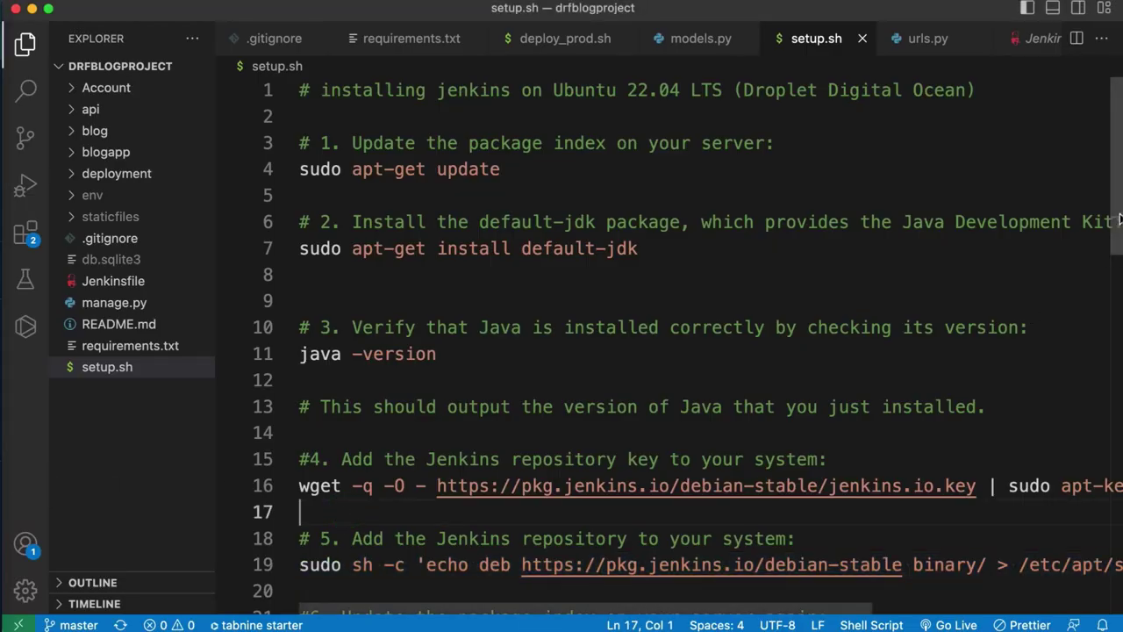
drag(1118, 220, 1120, 342)
drag(515, 282, 297, 286)
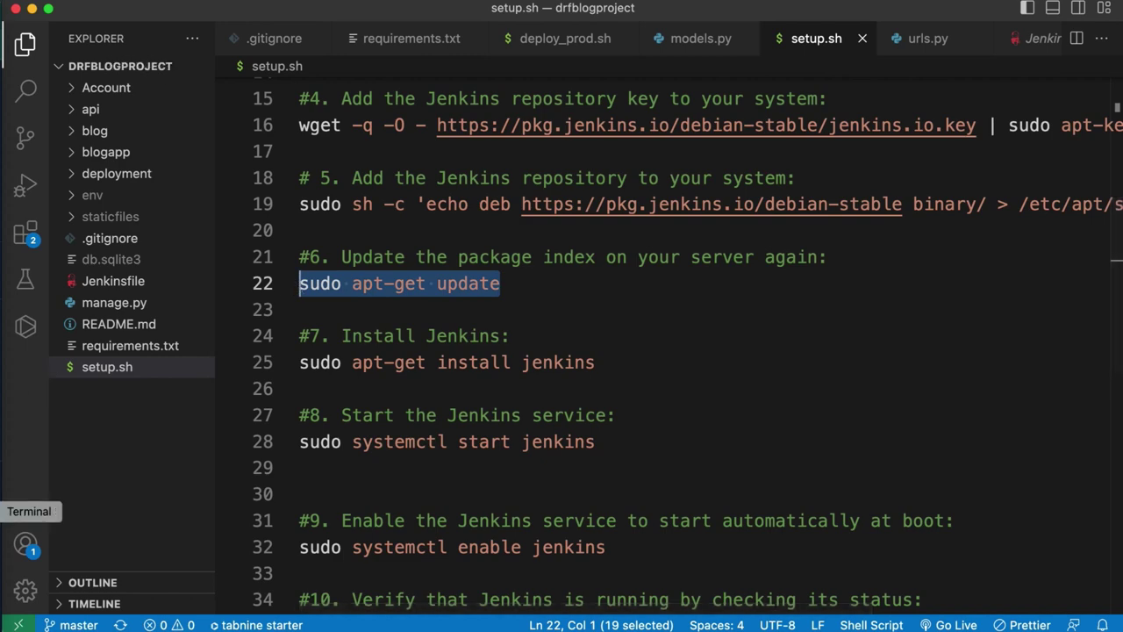
click(27, 535)
text(sudo apt-get update)
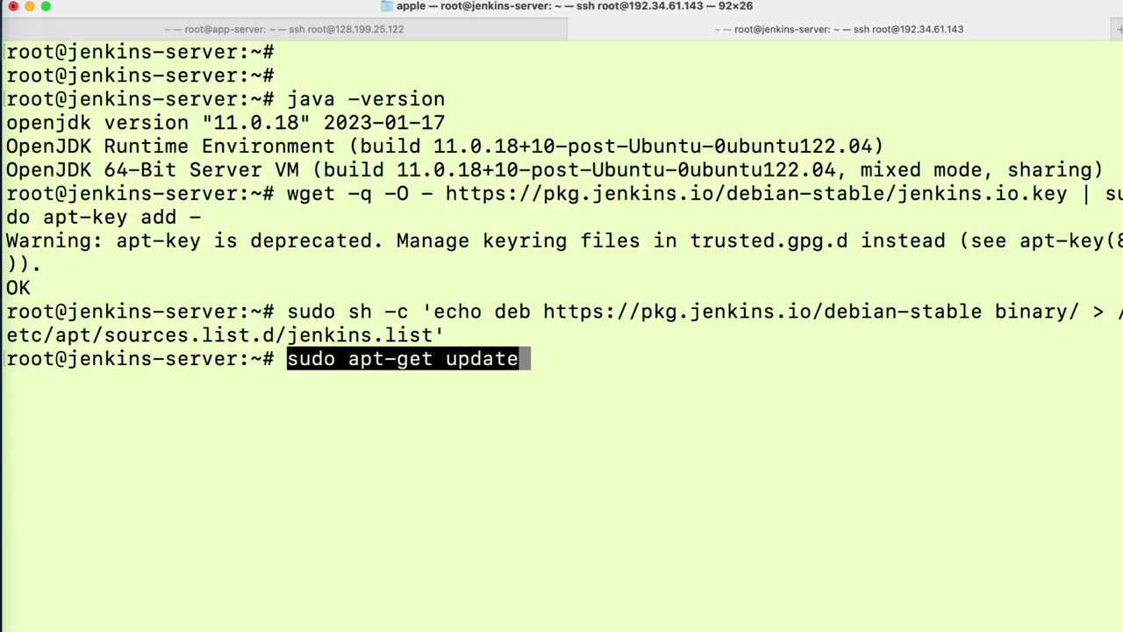
key(Return)
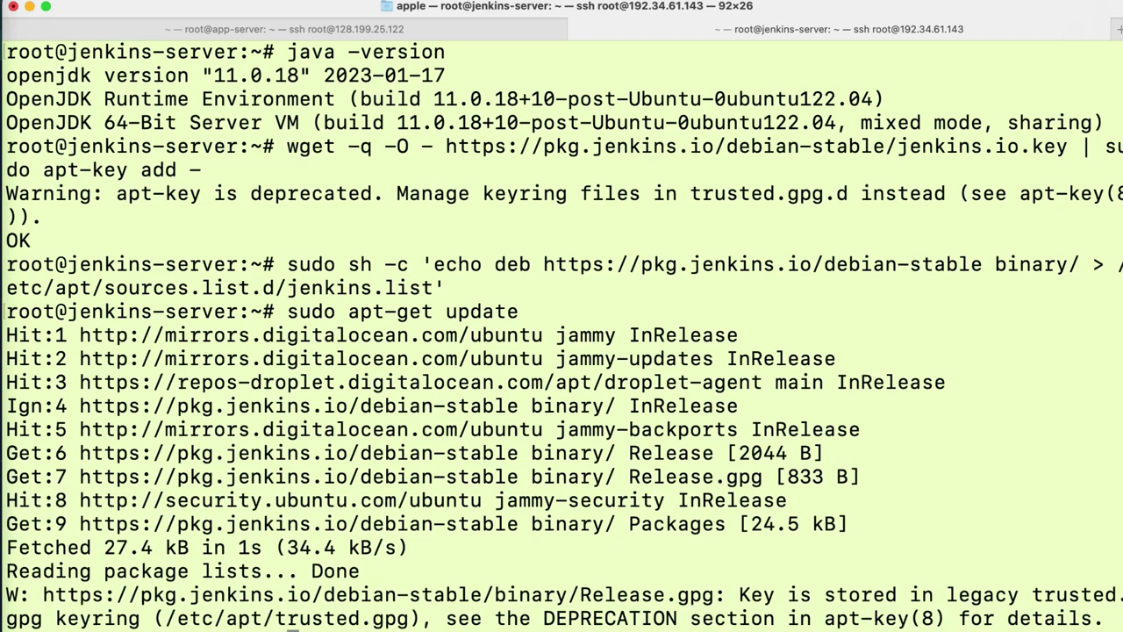
key(super+k)
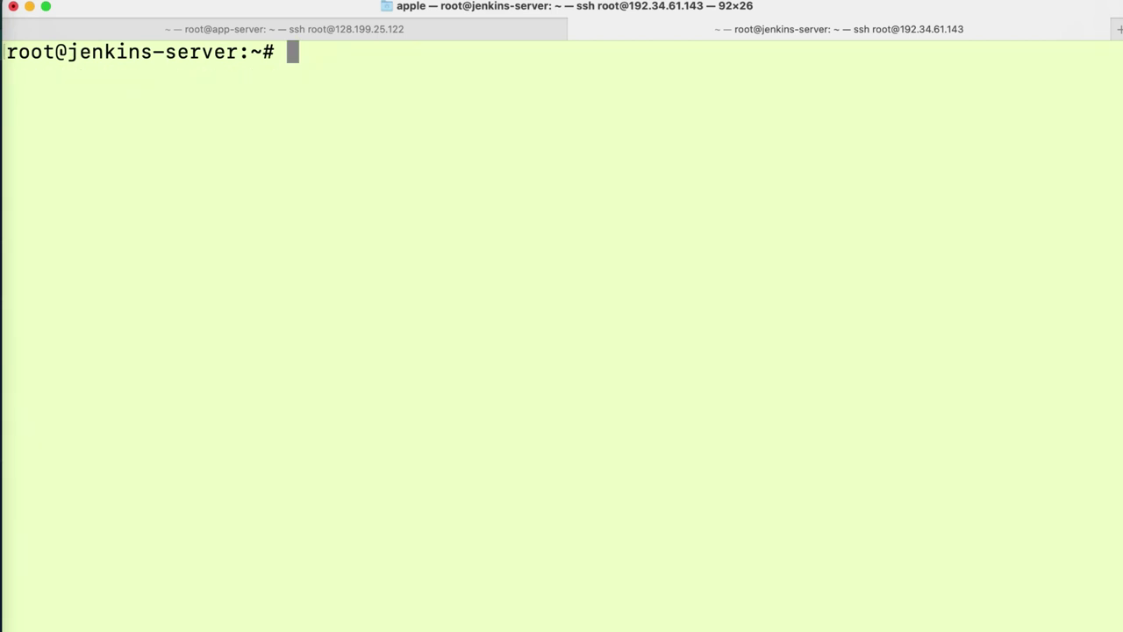
key(Return)
key(Return)
key(Return)
click(9, 483)
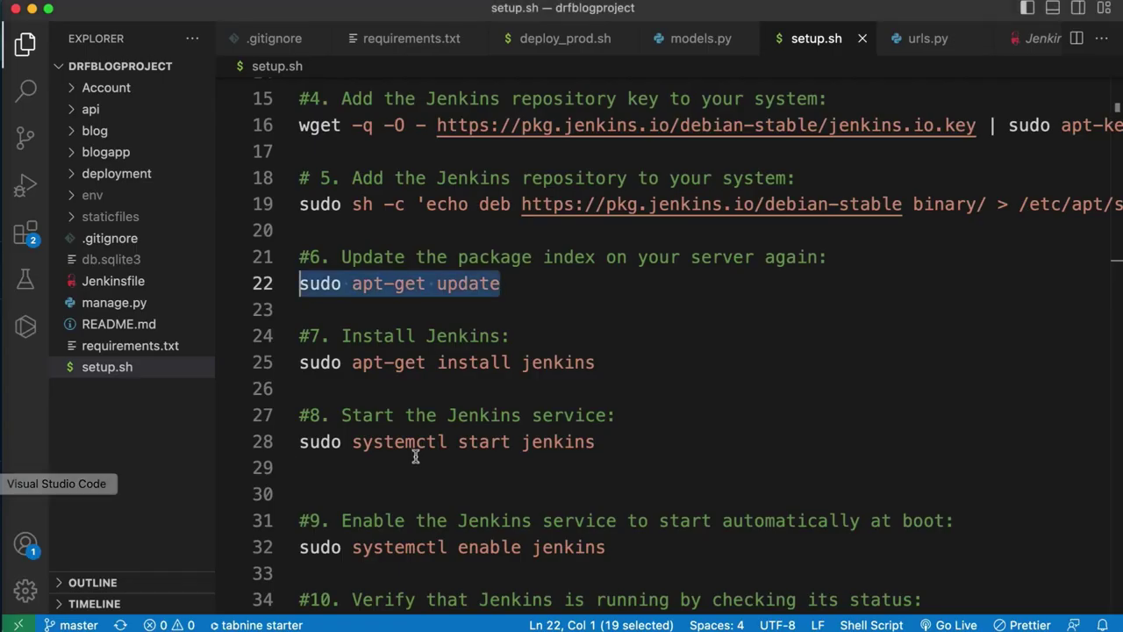
click(603, 361)
drag(616, 362, 300, 369)
key(super+c)
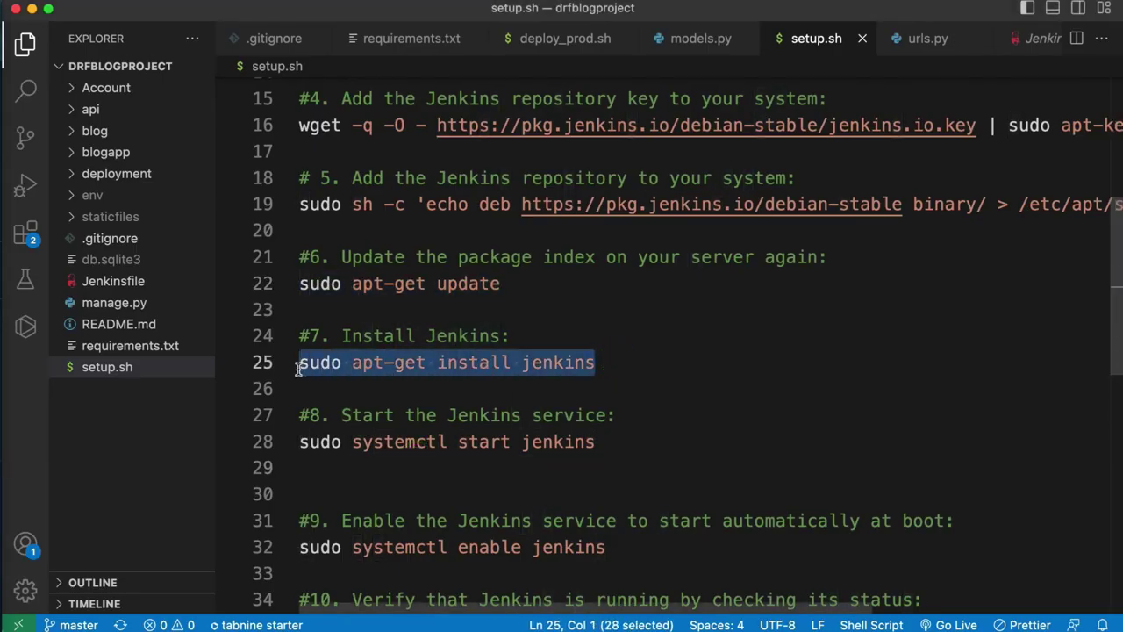
- Install Jenkins with sudo apt-get install jenkins, discarding a stray 'v' and confirming with Y
click(8, 511)
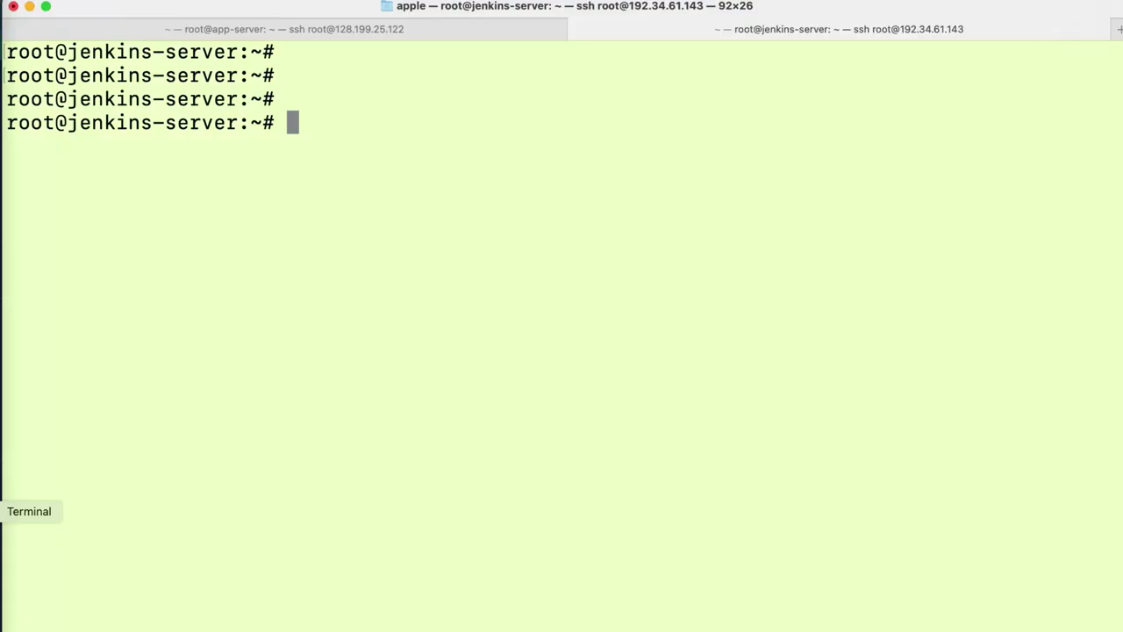
text(v)
key(super+v)
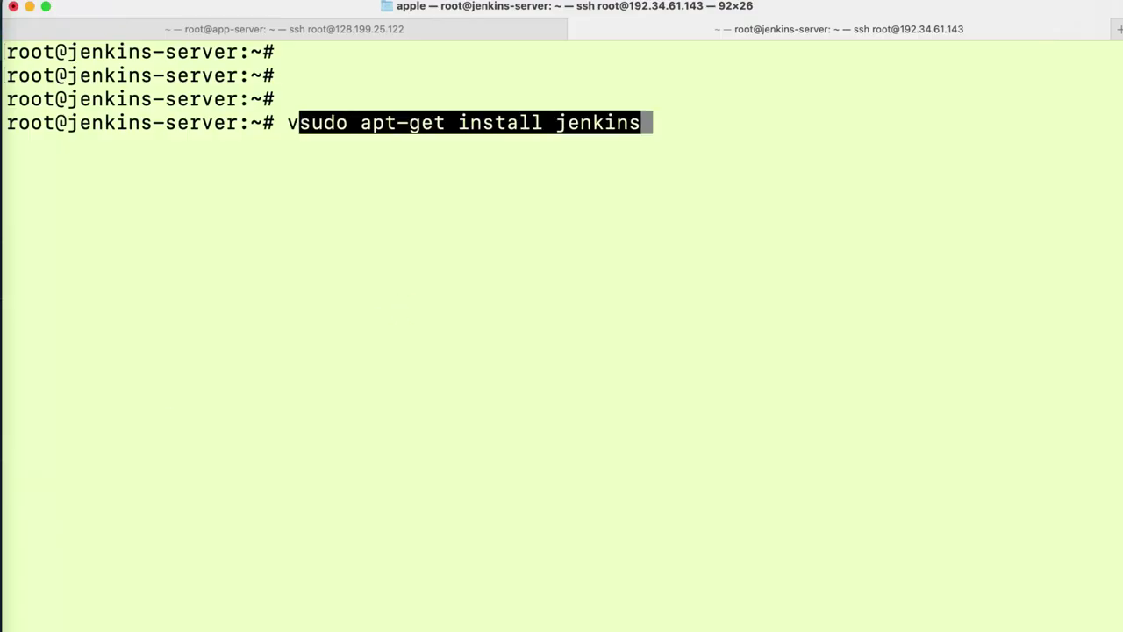
key(ctrl+c)
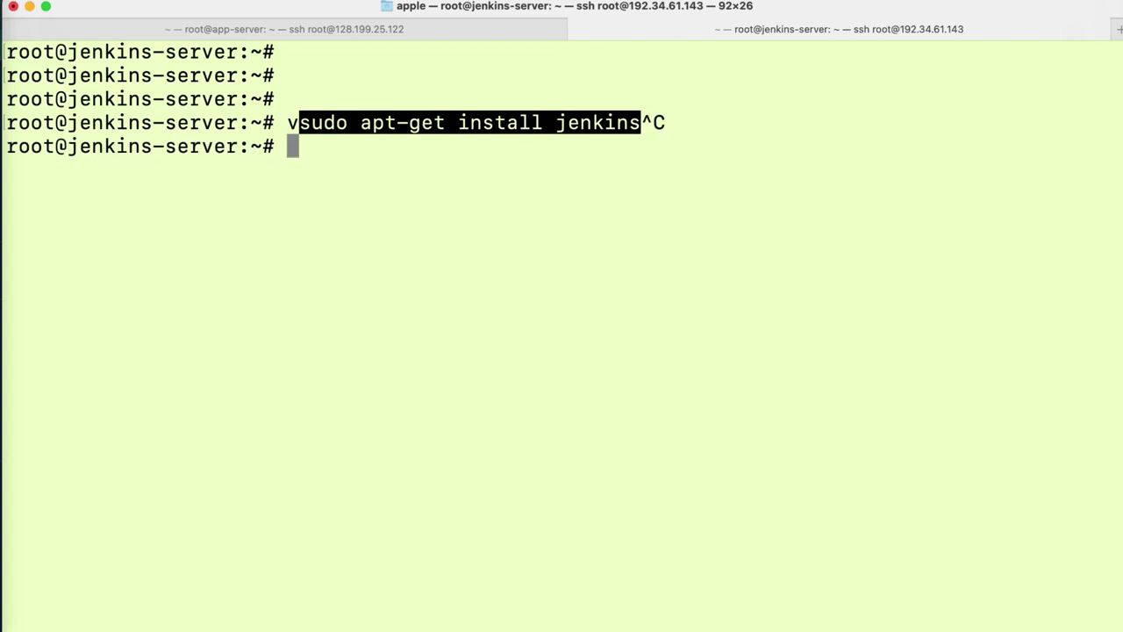
key(super+v)
key(Return)
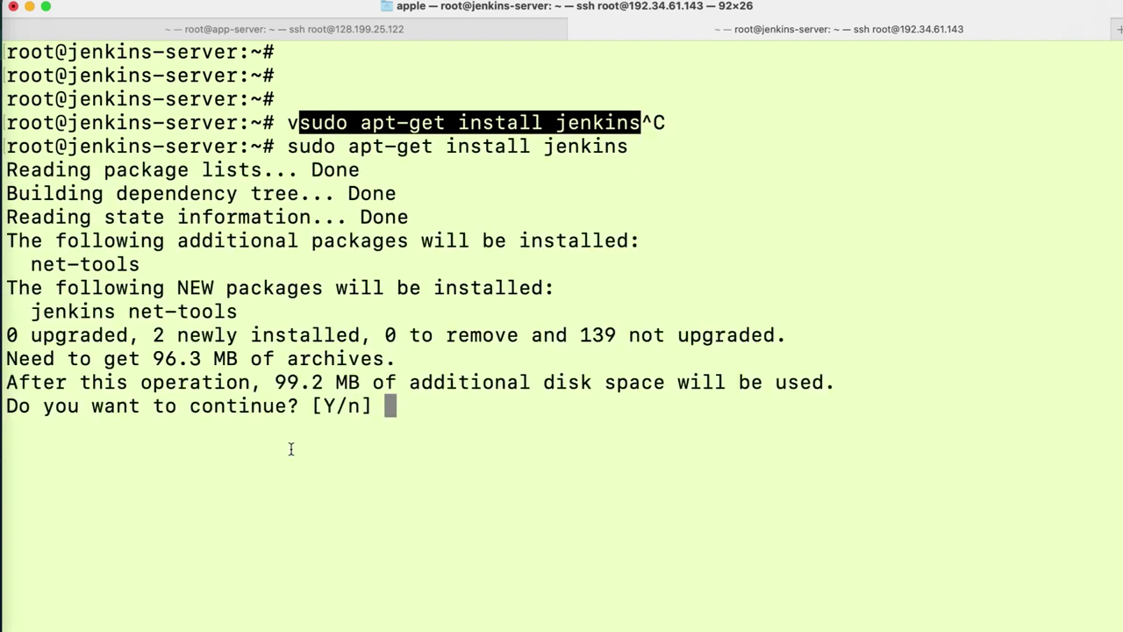
text(Y)
key(Return)
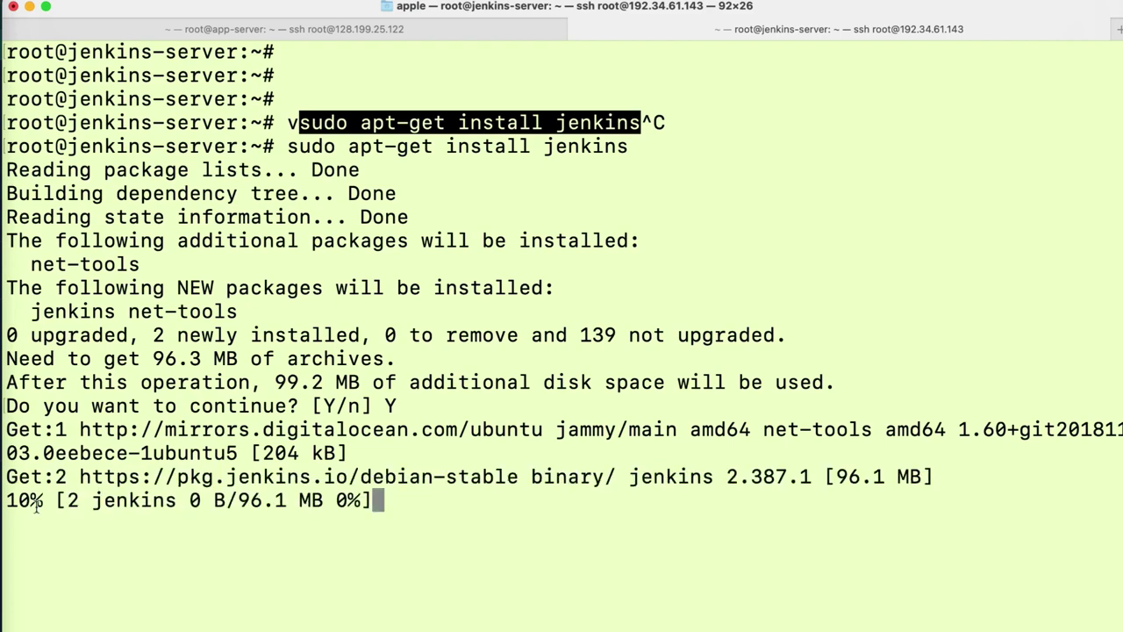
- Copy the start Jenkins service command from setup.sh
click(4, 483)
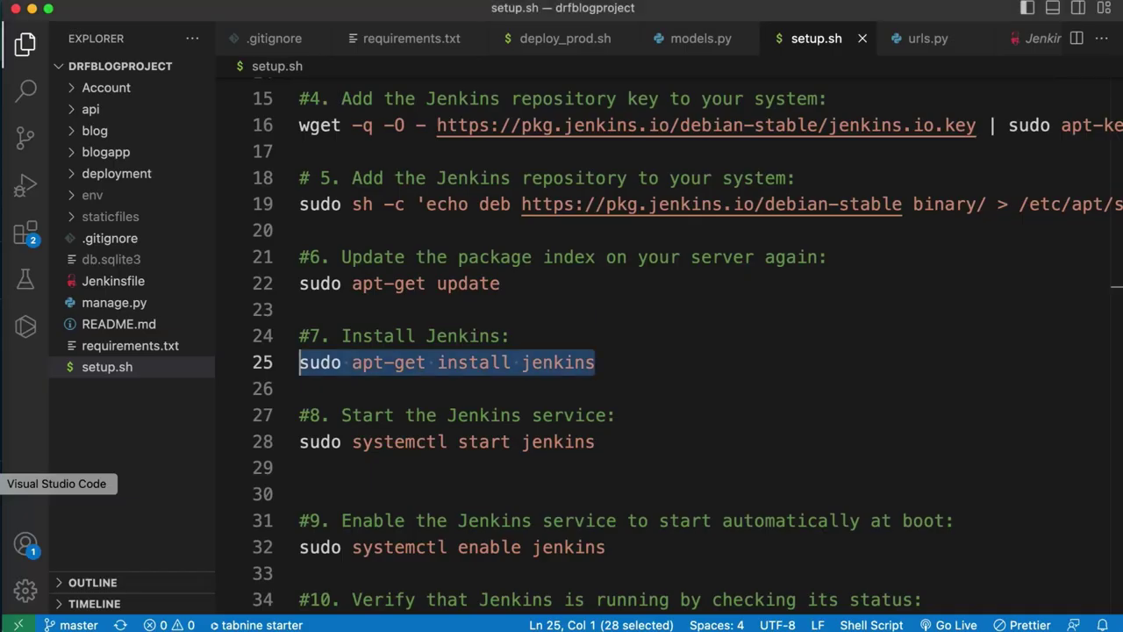
click(521, 441)
click(624, 439)
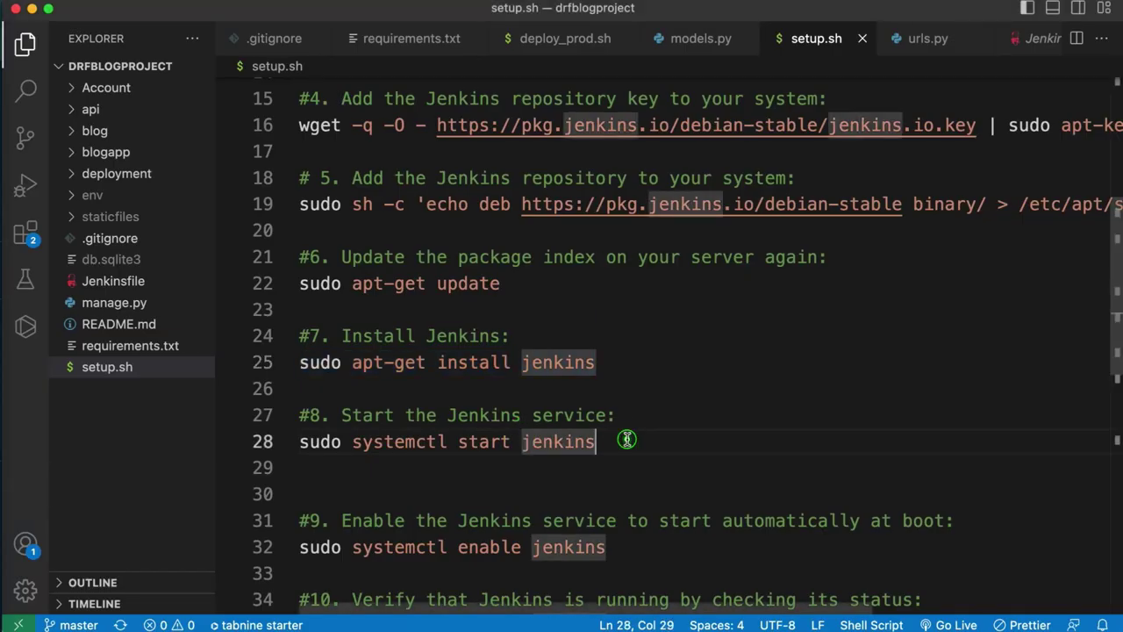
drag(625, 446, 299, 448)
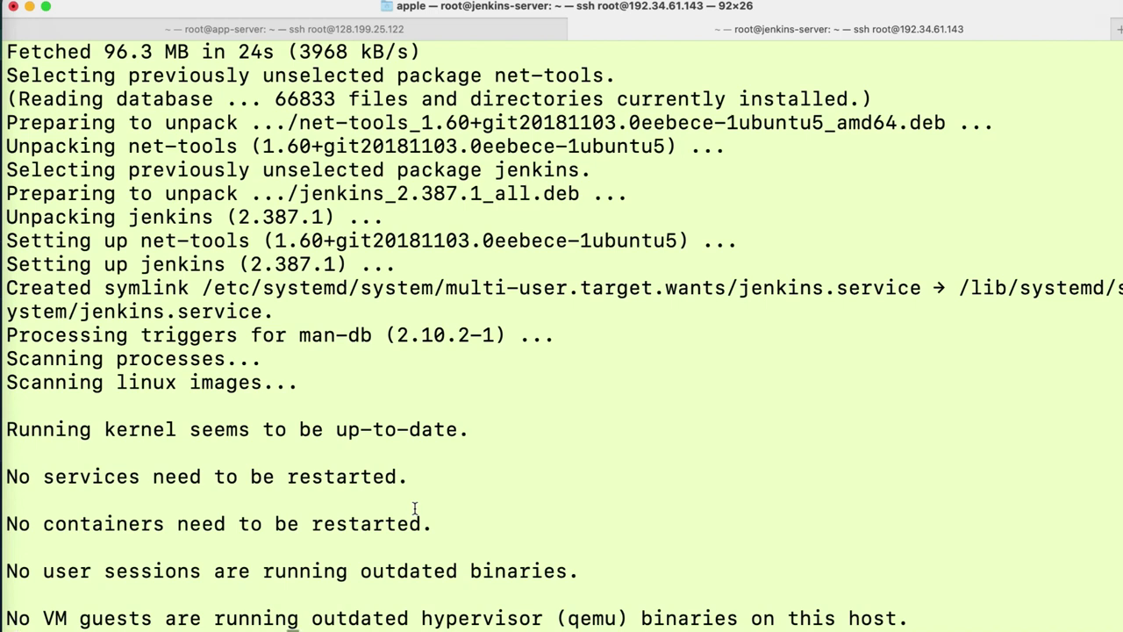
- Clear the terminal and start the Jenkins service
key(ctrl+l)
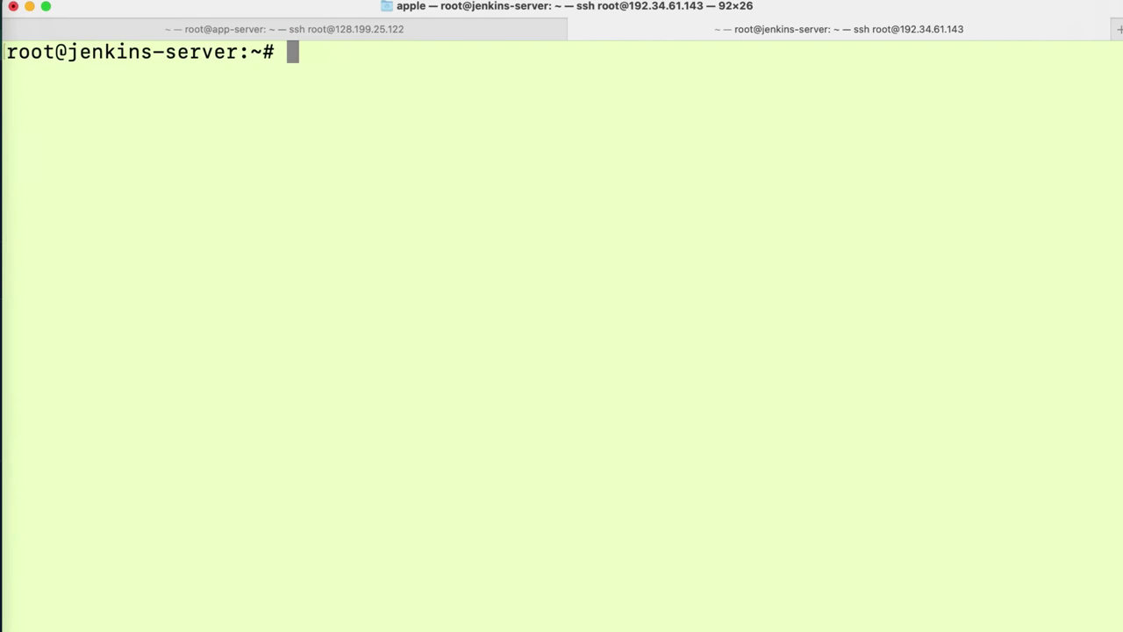
key(Return)
key(Return)
key(super+v)
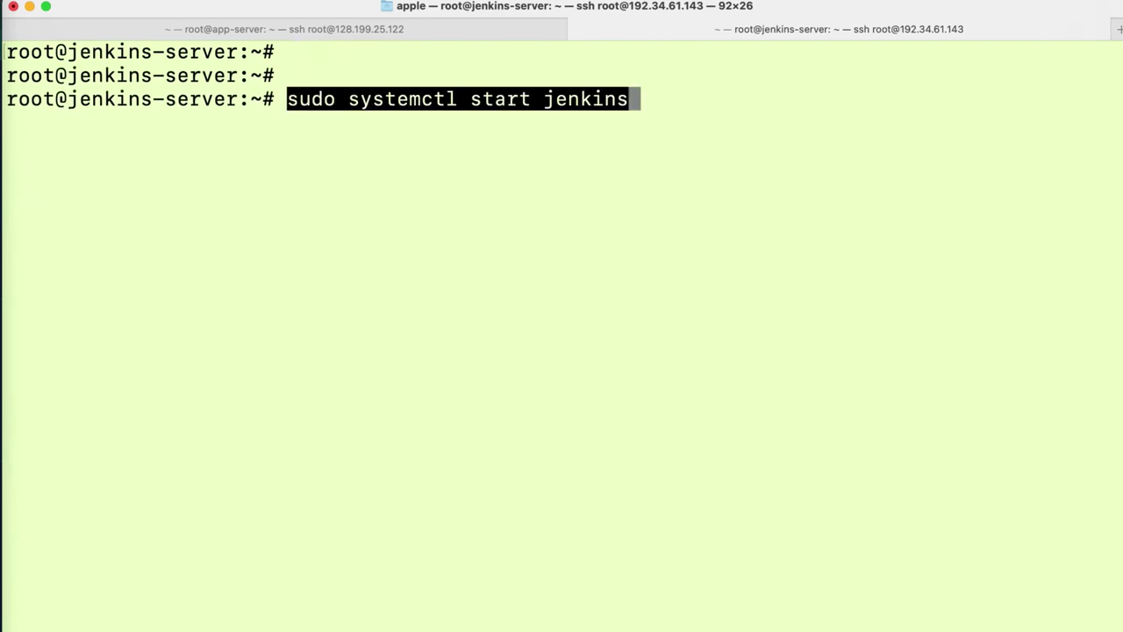
key(Return)
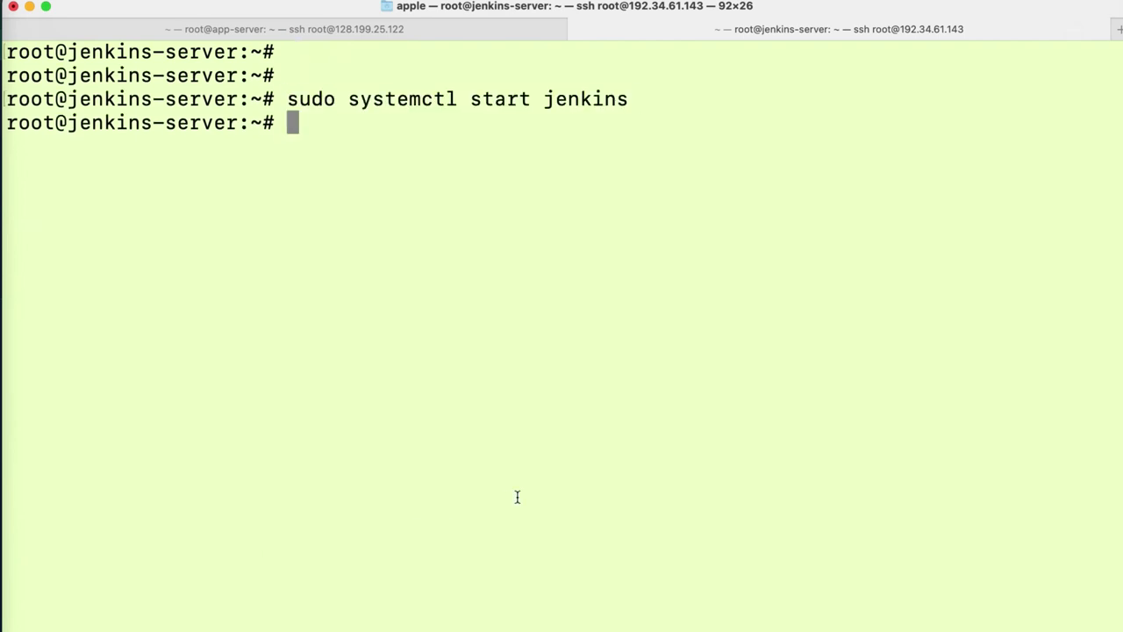
- Enable Jenkins at boot with sudo systemctl enable jenkins
click(2, 485)
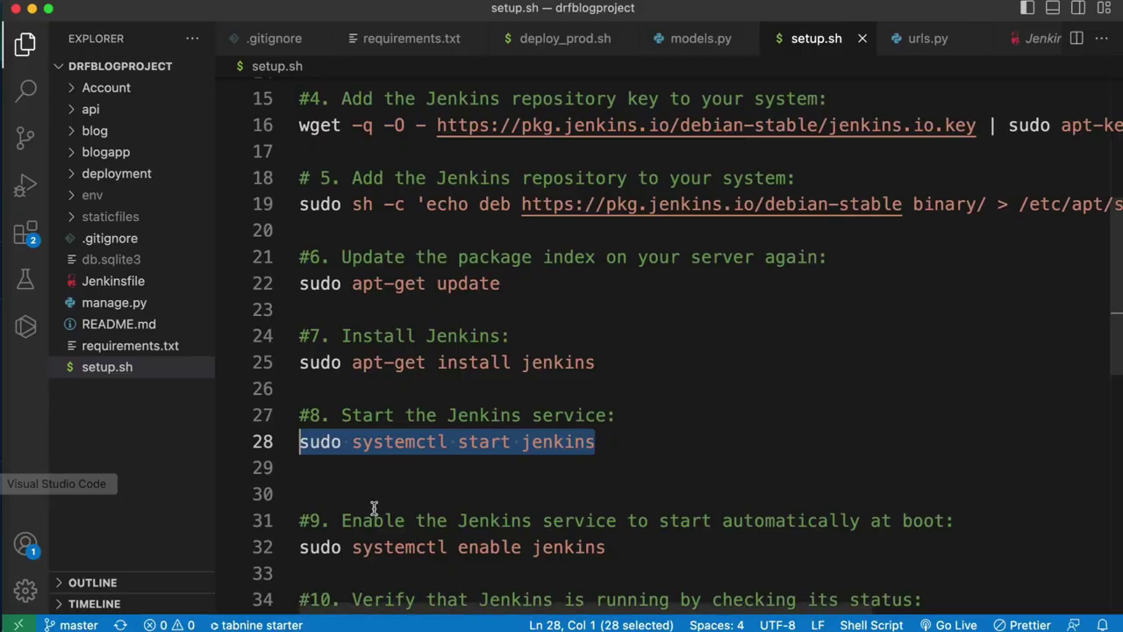
click(374, 520)
drag(603, 547, 286, 547)
drag(1117, 299, 1121, 449)
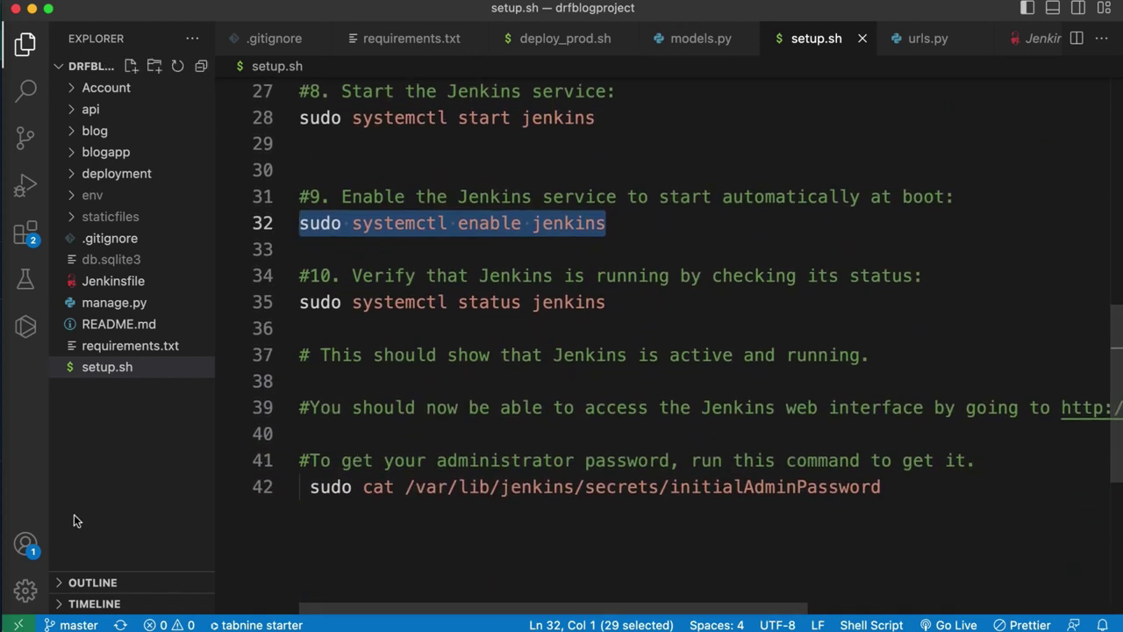
click(2, 511)
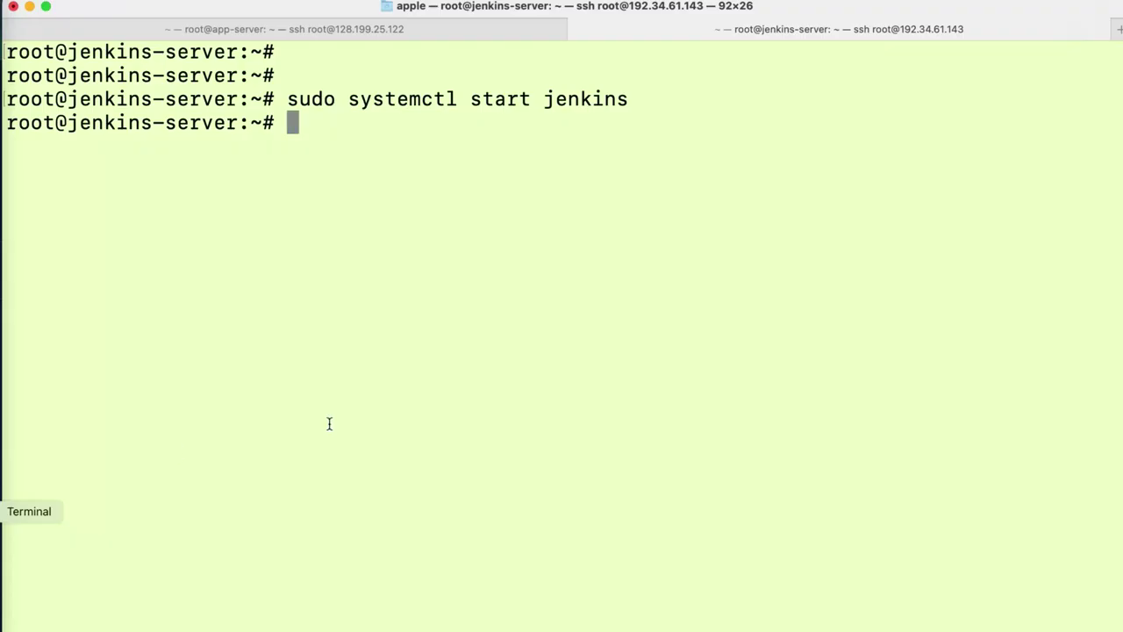
key(super+v)
key(Return)
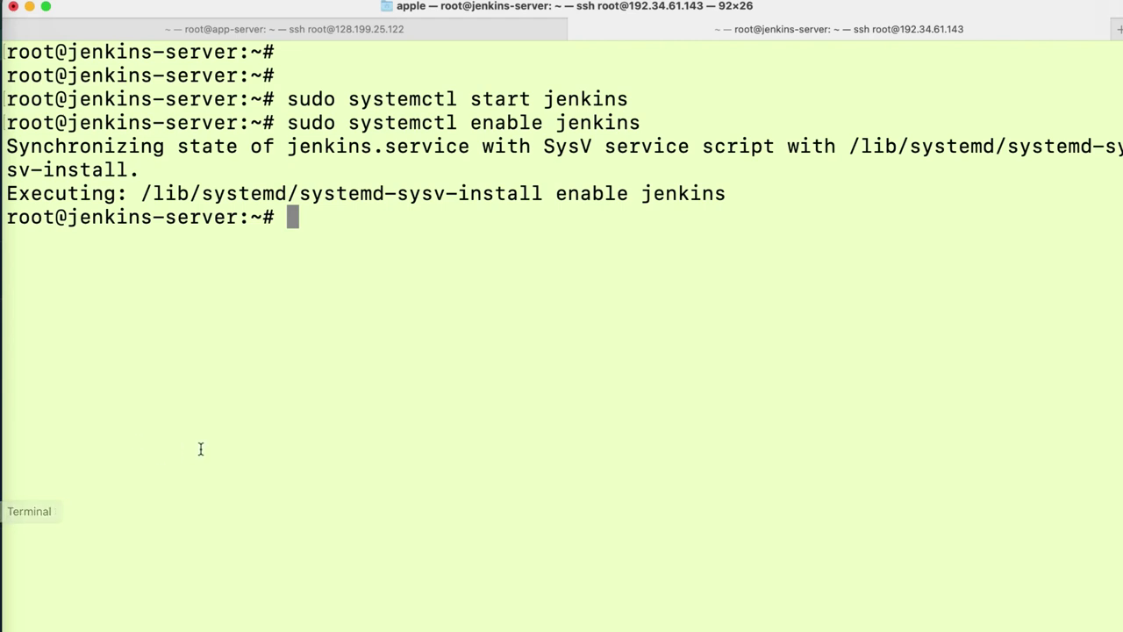
- Check sudo systemctl status jenkins shows active (running), then exit the status output
click(18, 482)
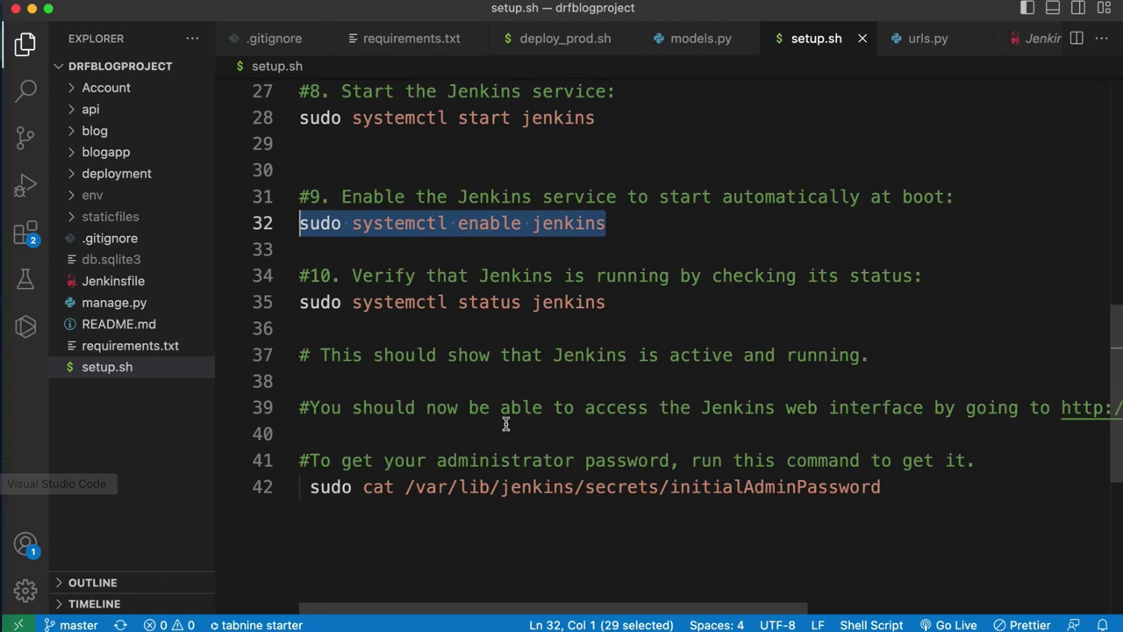
click(604, 302)
drag(626, 295, 293, 301)
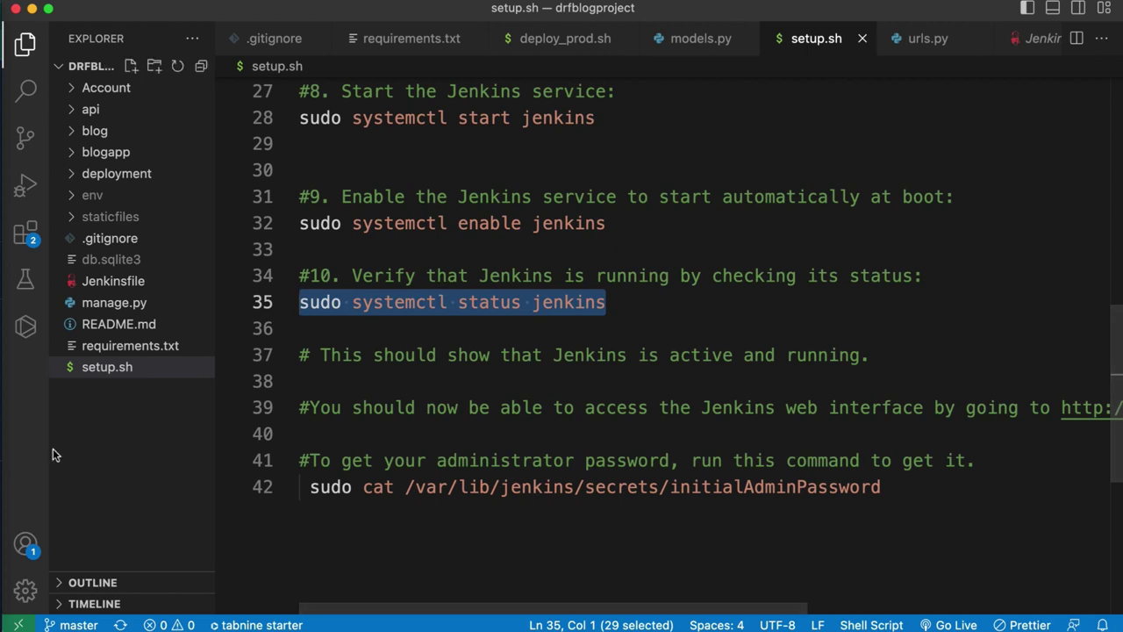
click(26, 491)
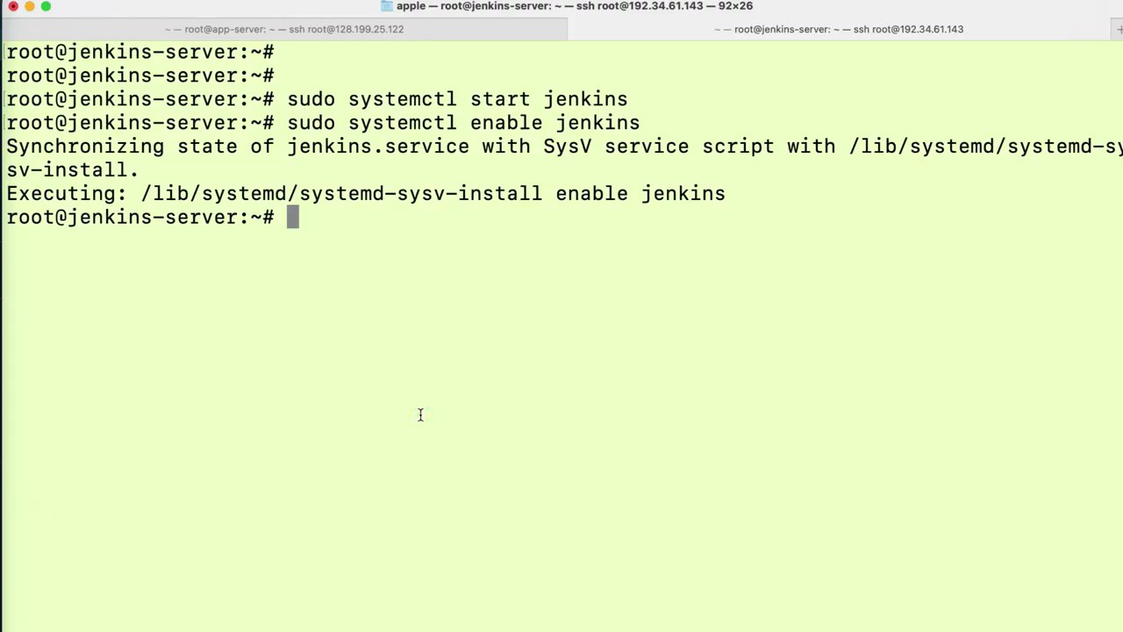
key(super+v)
key(Return)
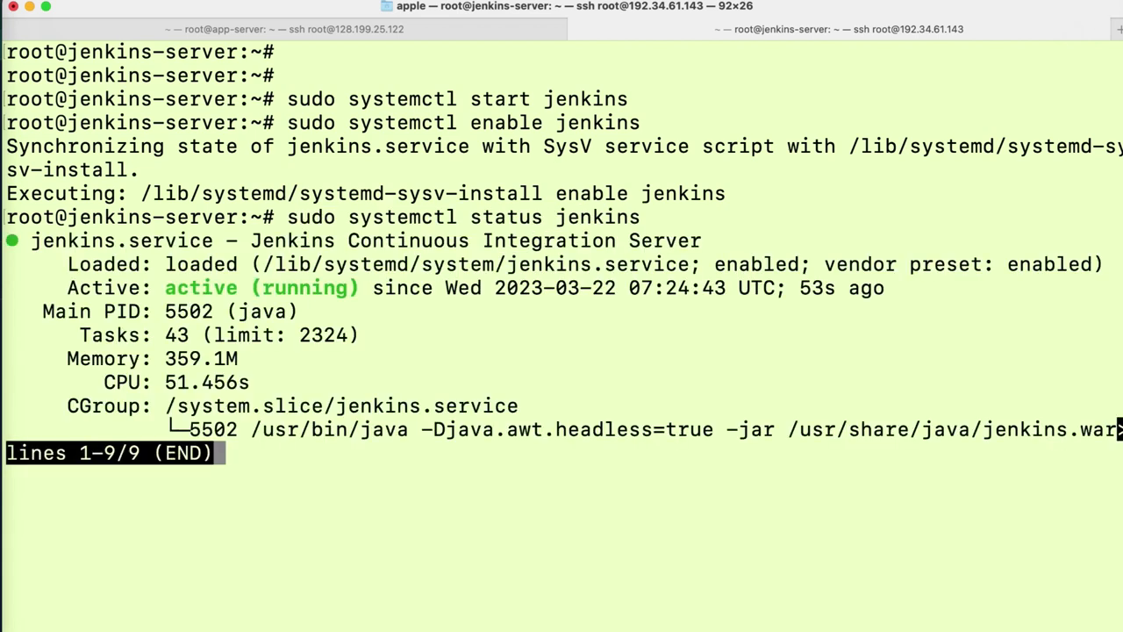
key(ctrl+z)
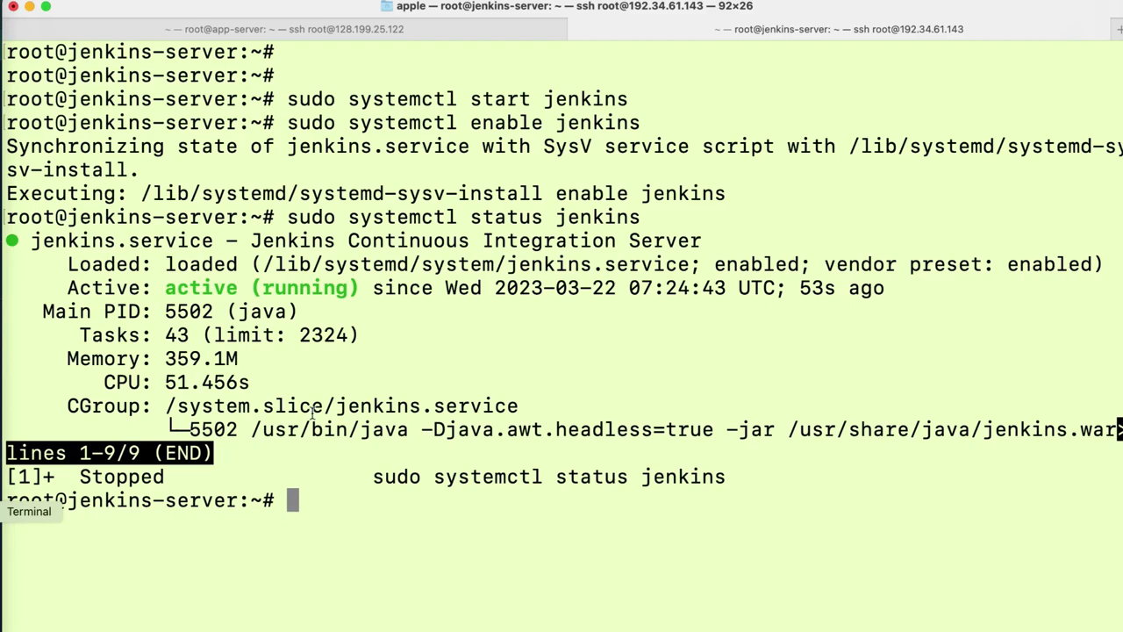
click(18, 484)
click(472, 408)
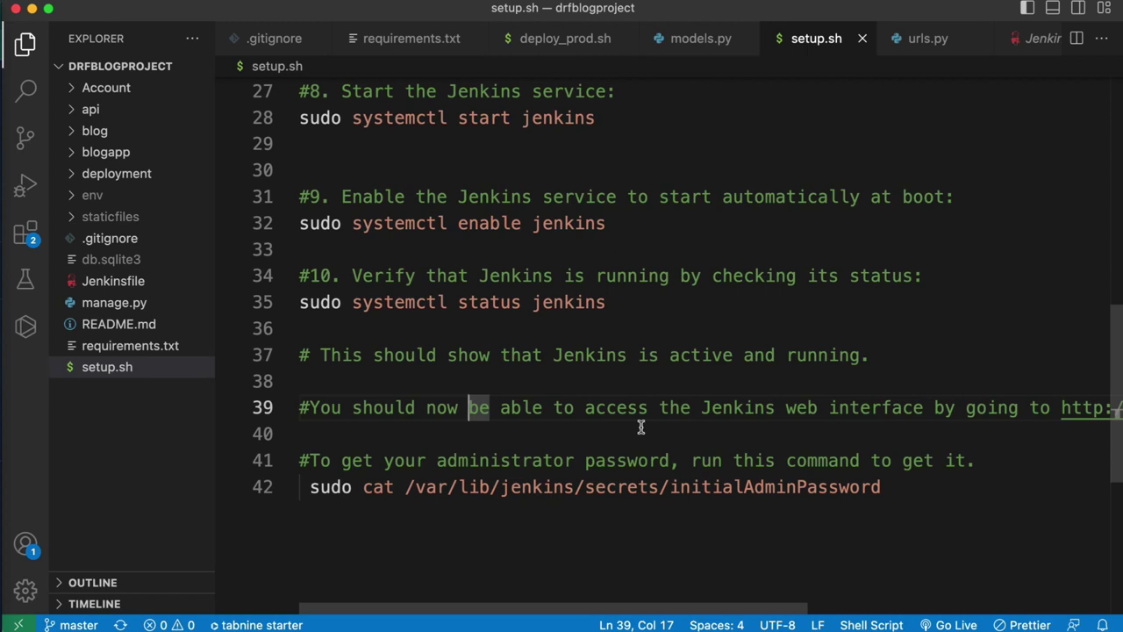
- Paste the Jenkins URL from setup.sh into a new Chrome tab and zoom the browser to 150%
click(1059, 407)
key(Return)
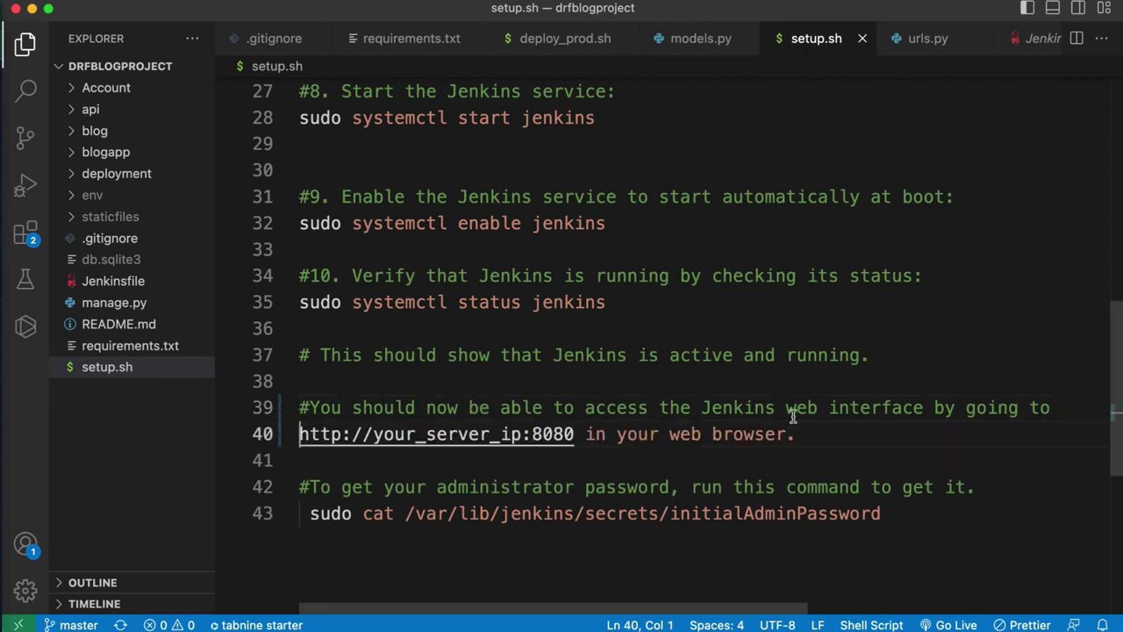
click(582, 434)
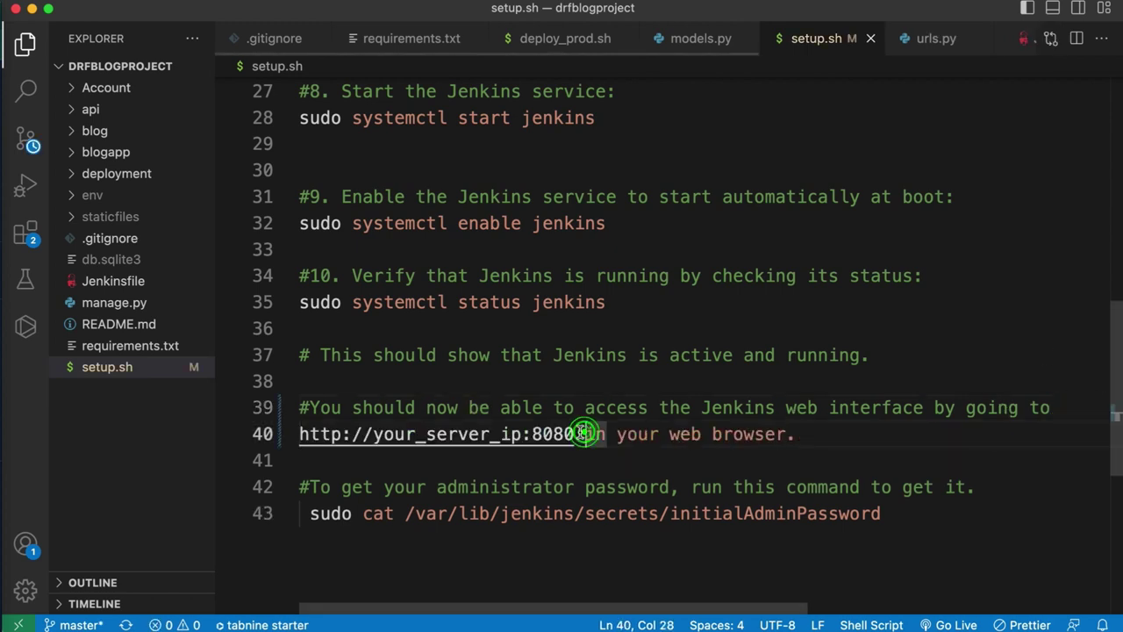
drag(574, 433, 296, 434)
key(super+c)
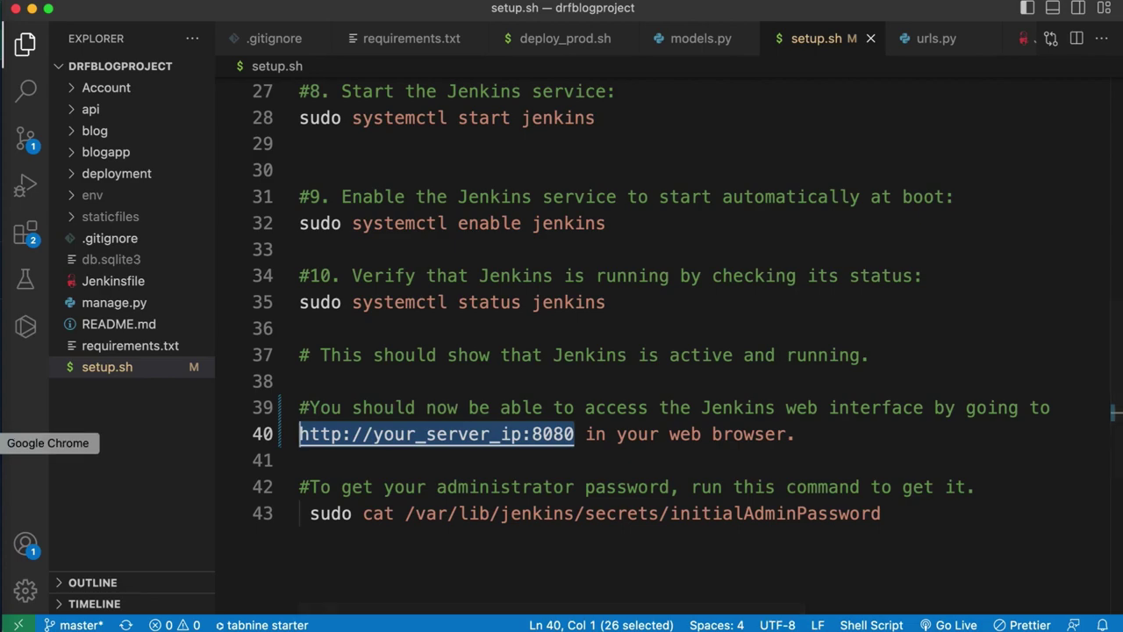
click(1, 443)
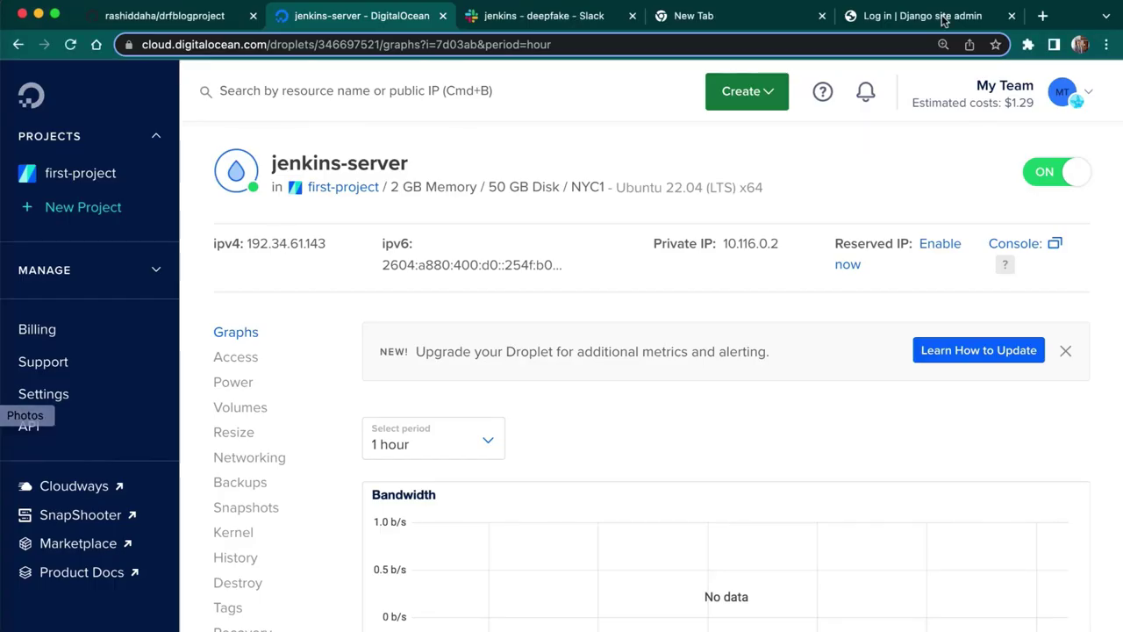
click(1041, 16)
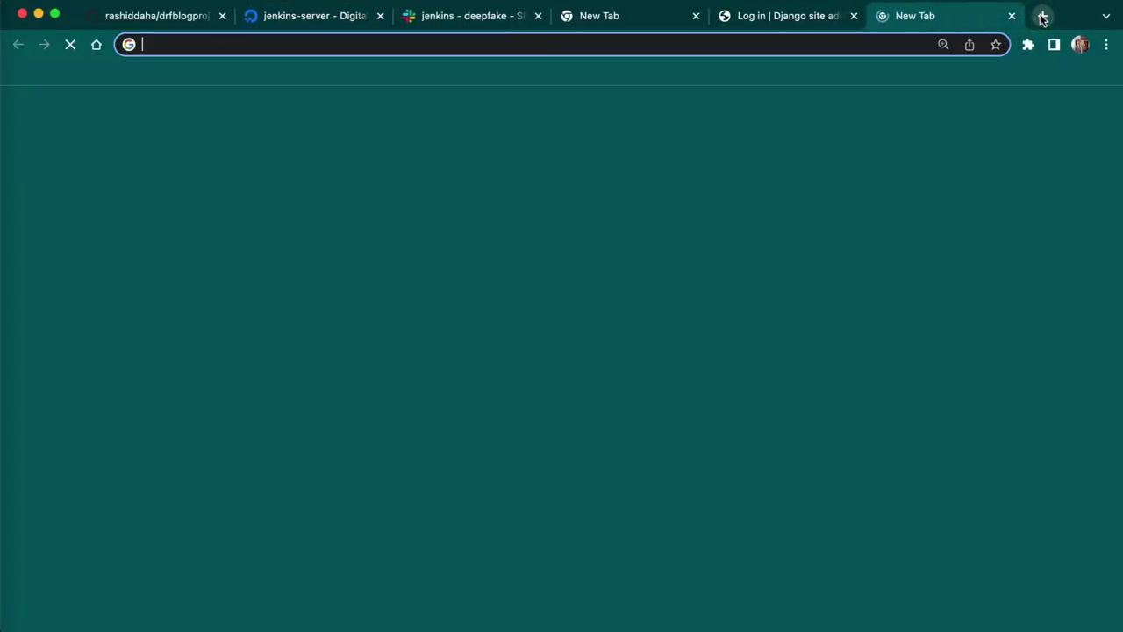
key(super+v)
click(1106, 44)
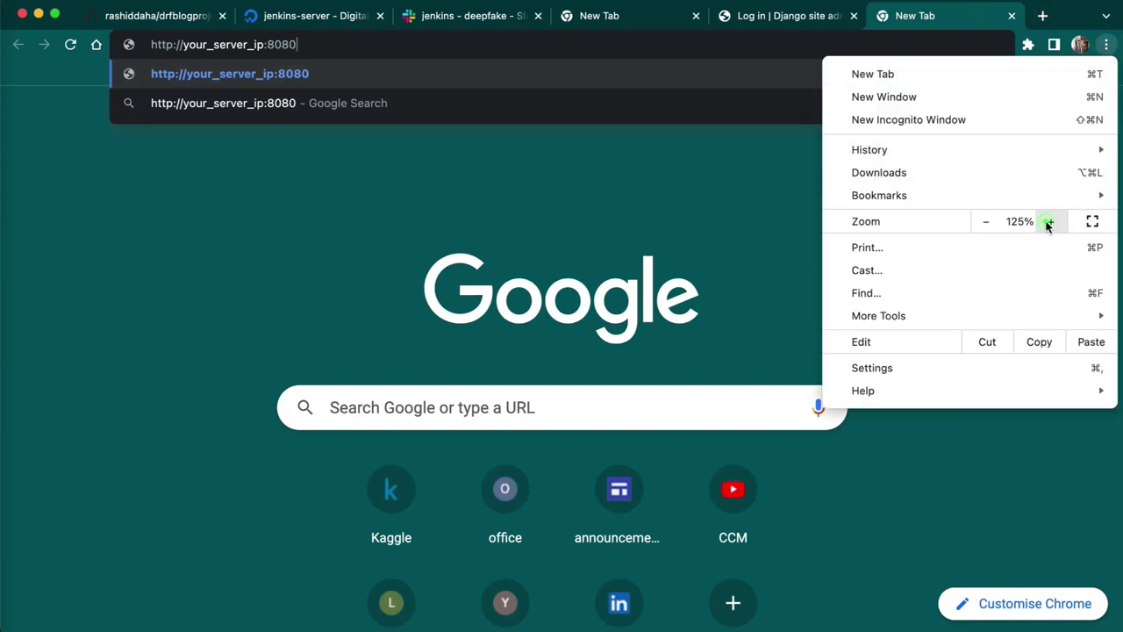
click(1050, 221)
click(697, 170)
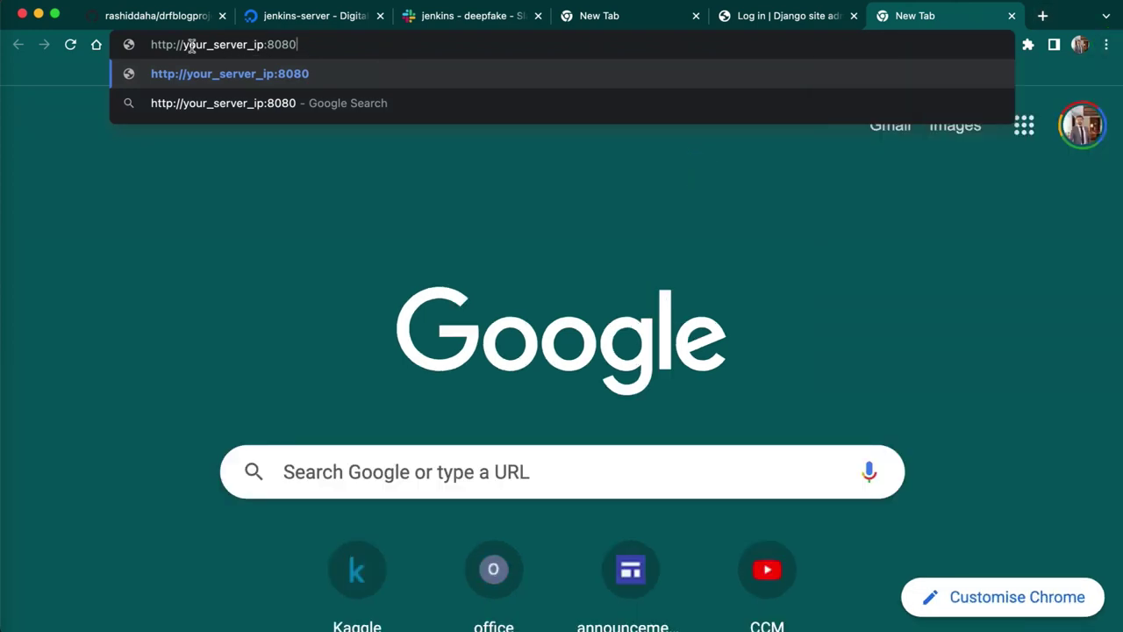
- Replace your_server_ip with the droplet's ipv4 address 192.34.61.143 and load port 8080
click(287, 16)
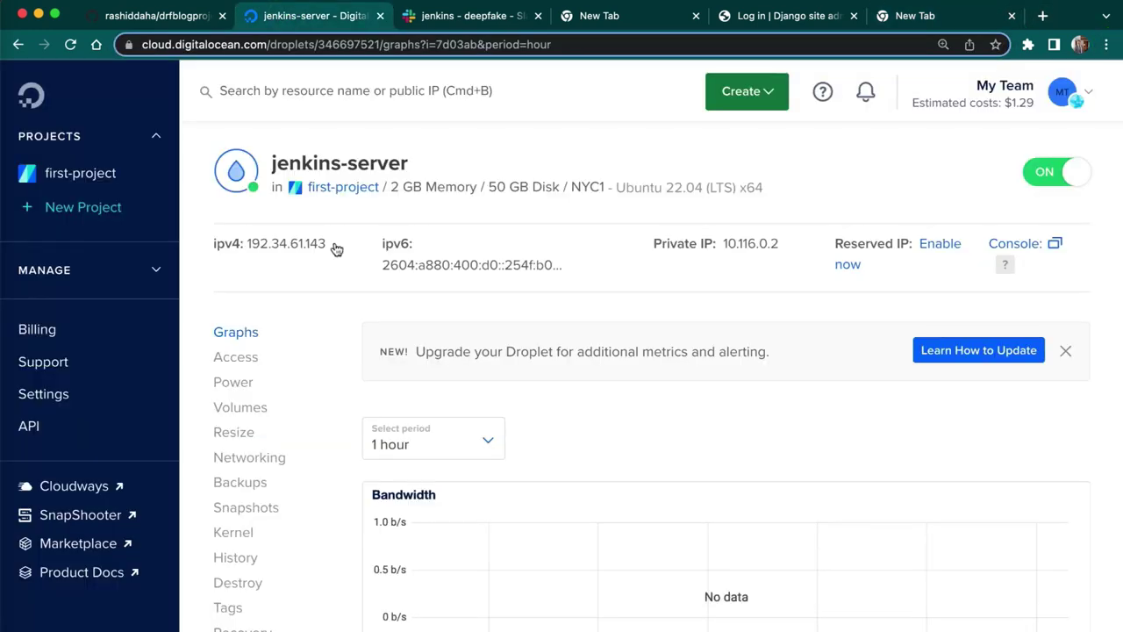
click(233, 261)
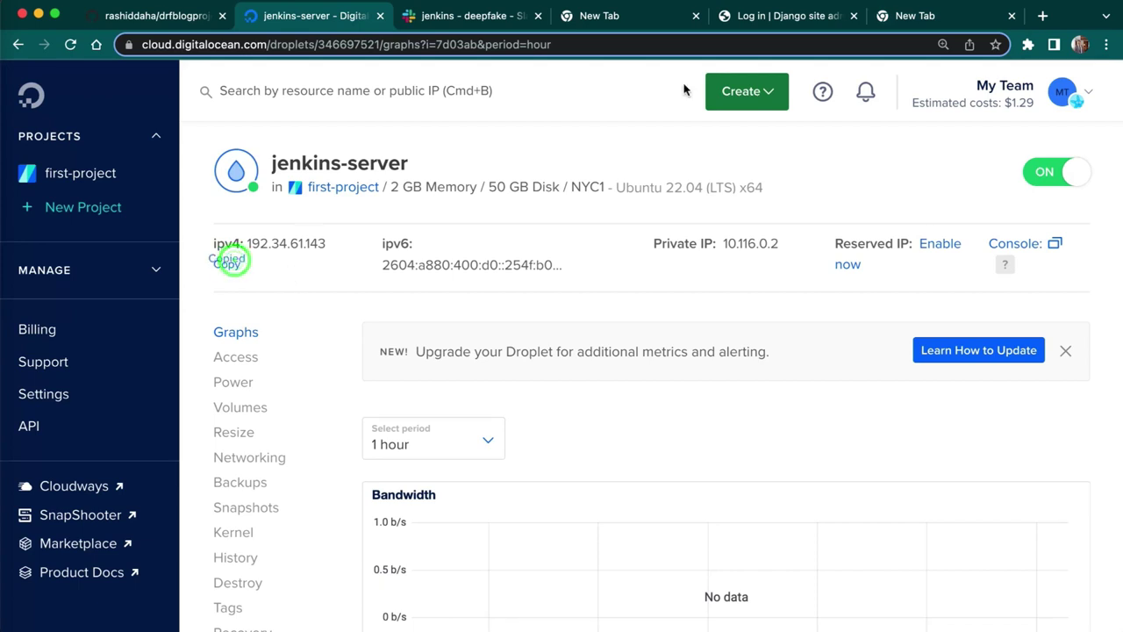
click(904, 21)
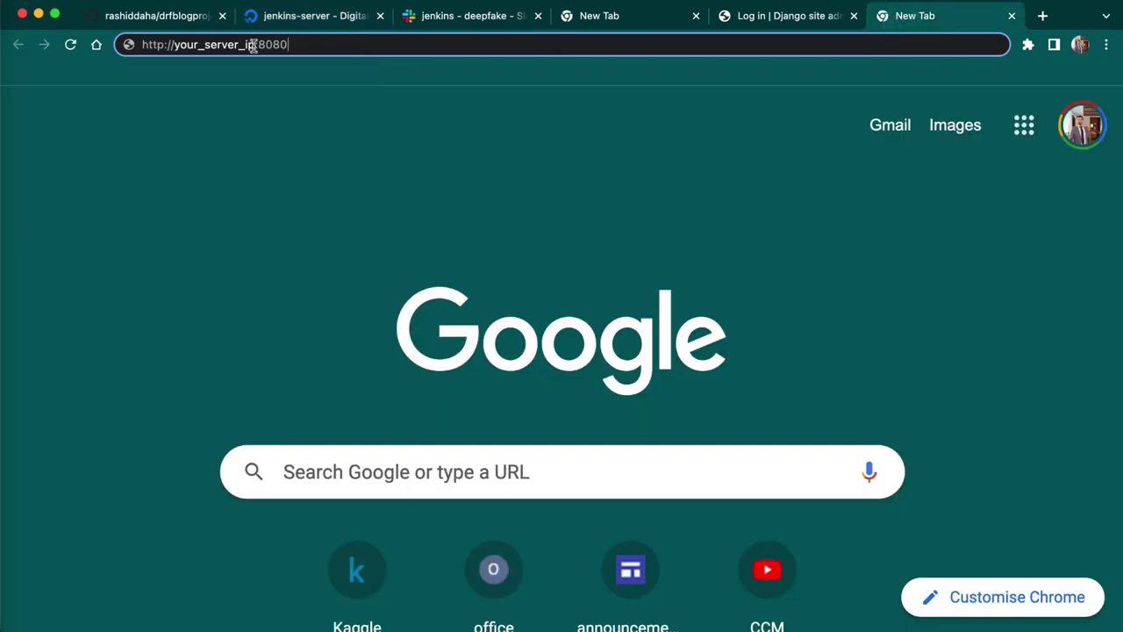
drag(253, 44, 179, 48)
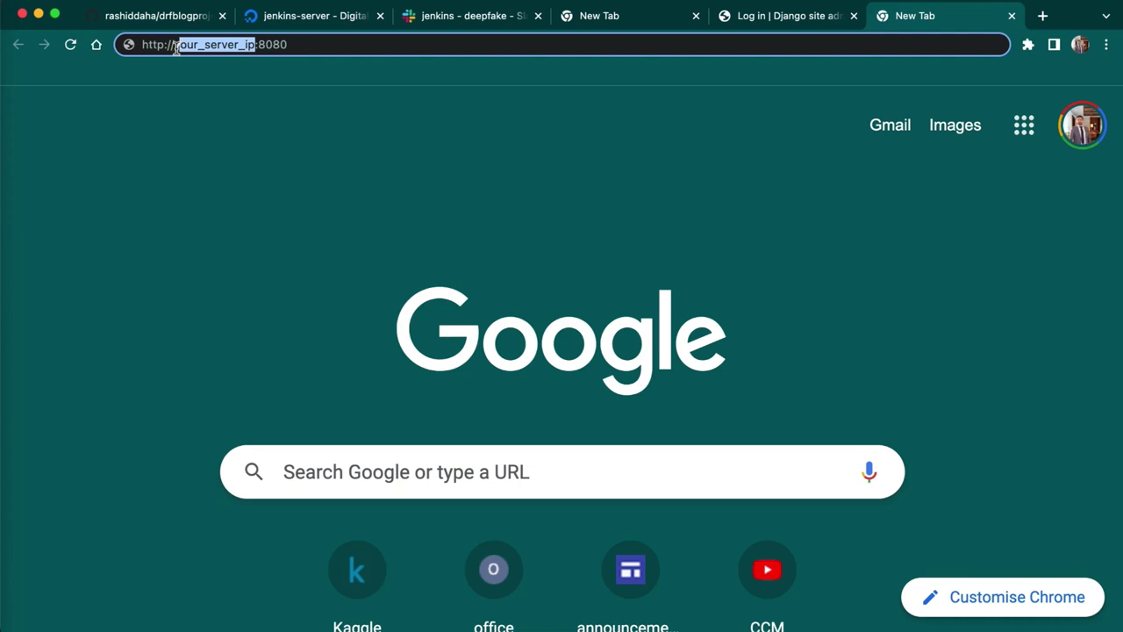
key(BackSpace)
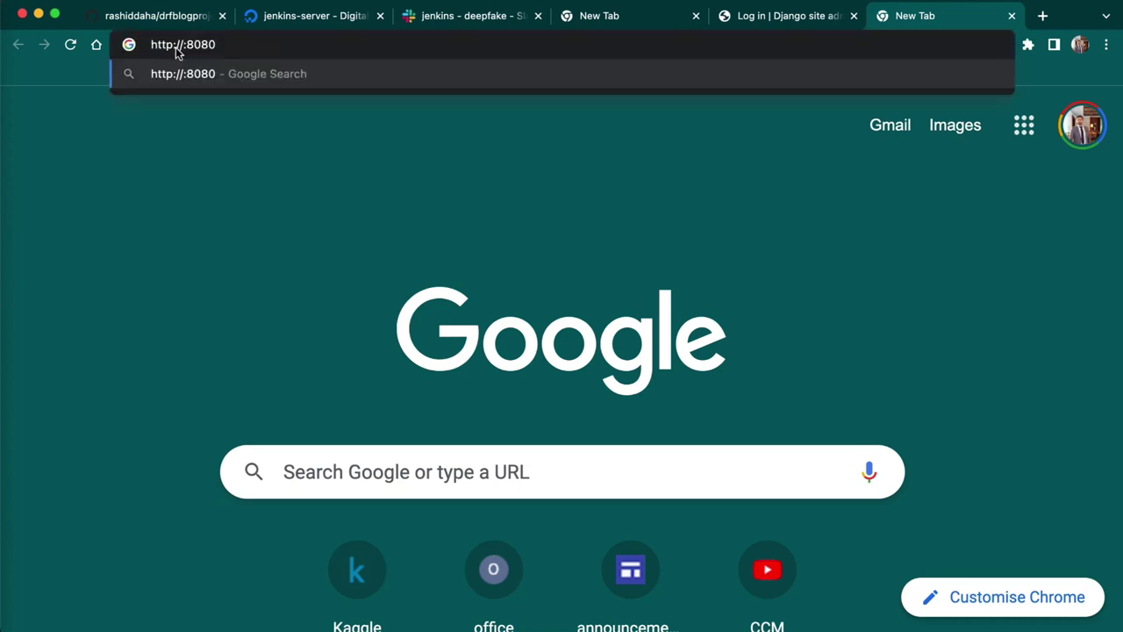
key(super+v)
key(Return)
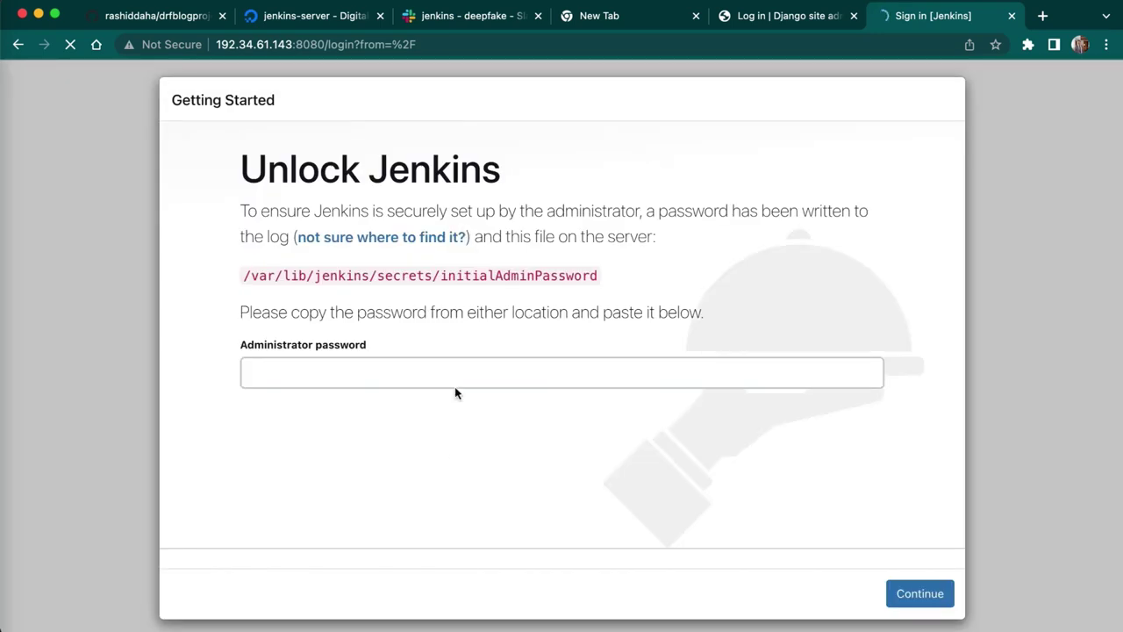
- Print the initial admin password with sudo cat /var/lib/jenkins/secrets/initialAdminPassword and copy it
click(349, 368)
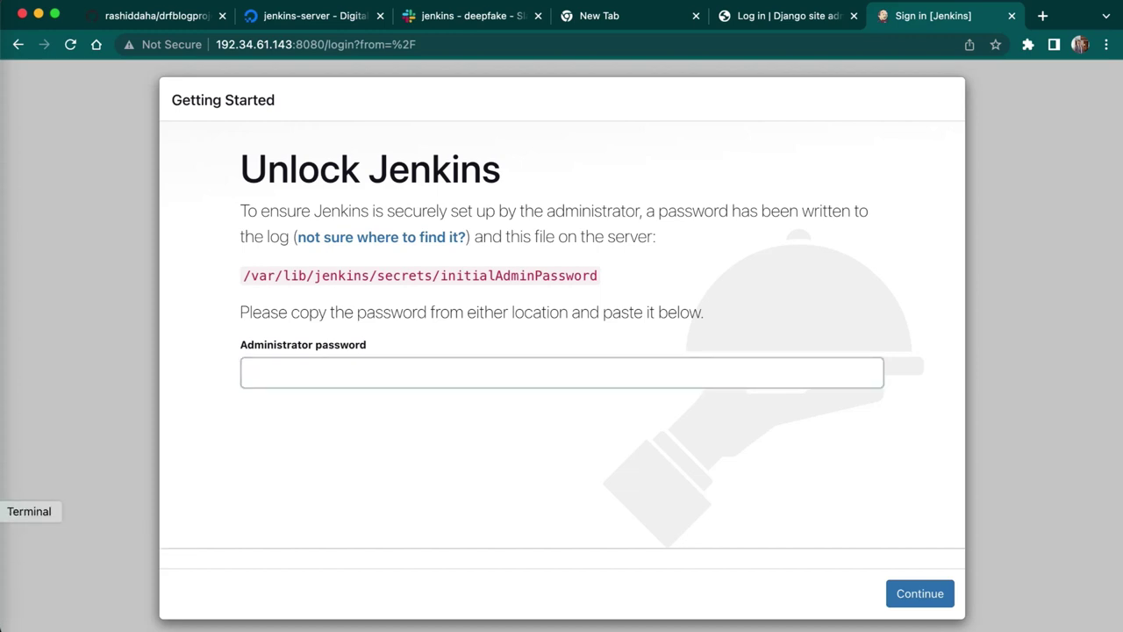
click(4, 486)
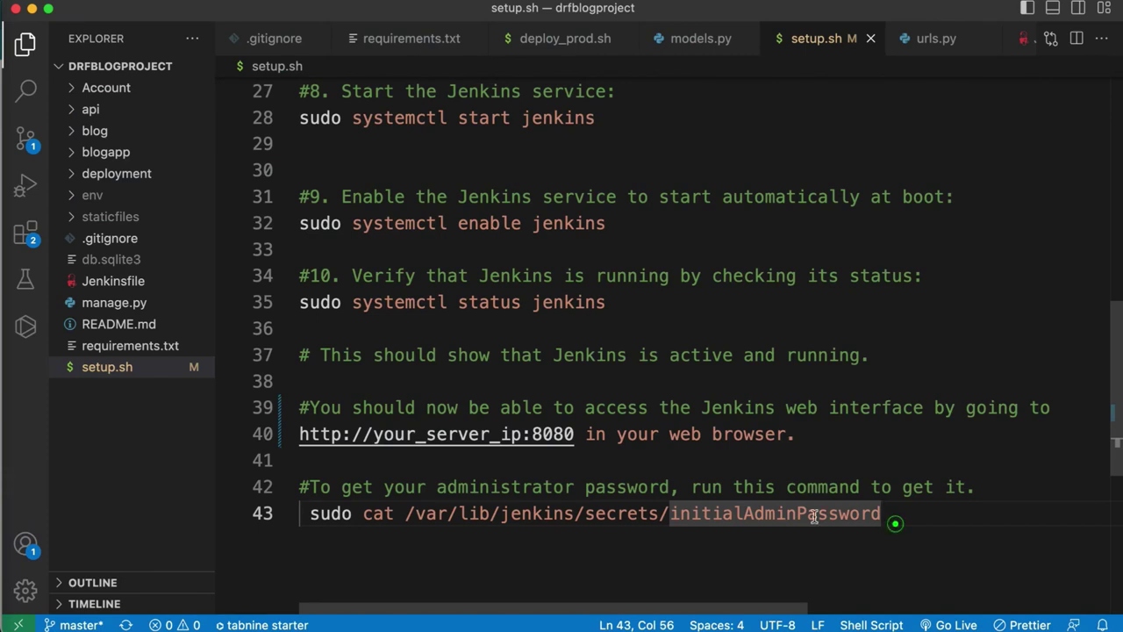
drag(894, 515, 297, 513)
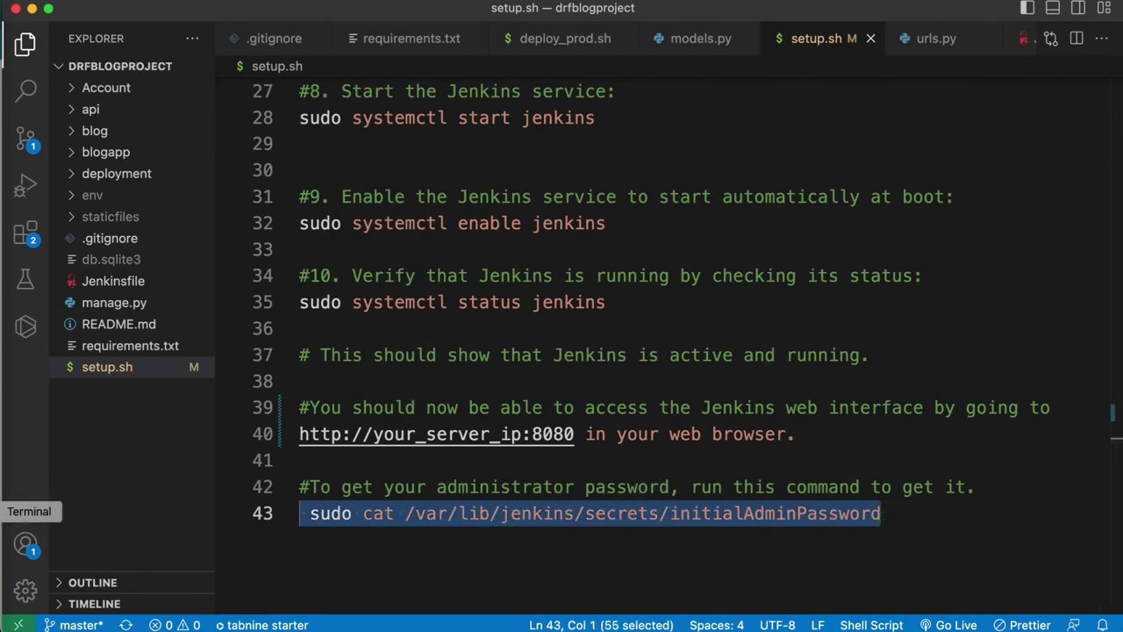
key(super+v)
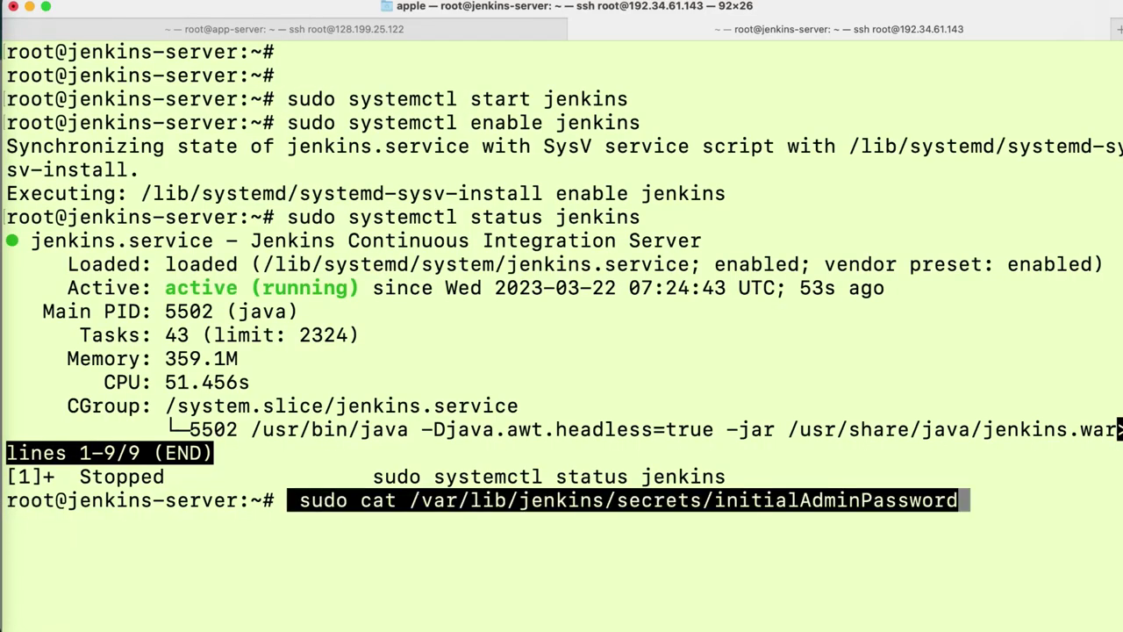
key(Return)
drag(401, 525, 4, 518)
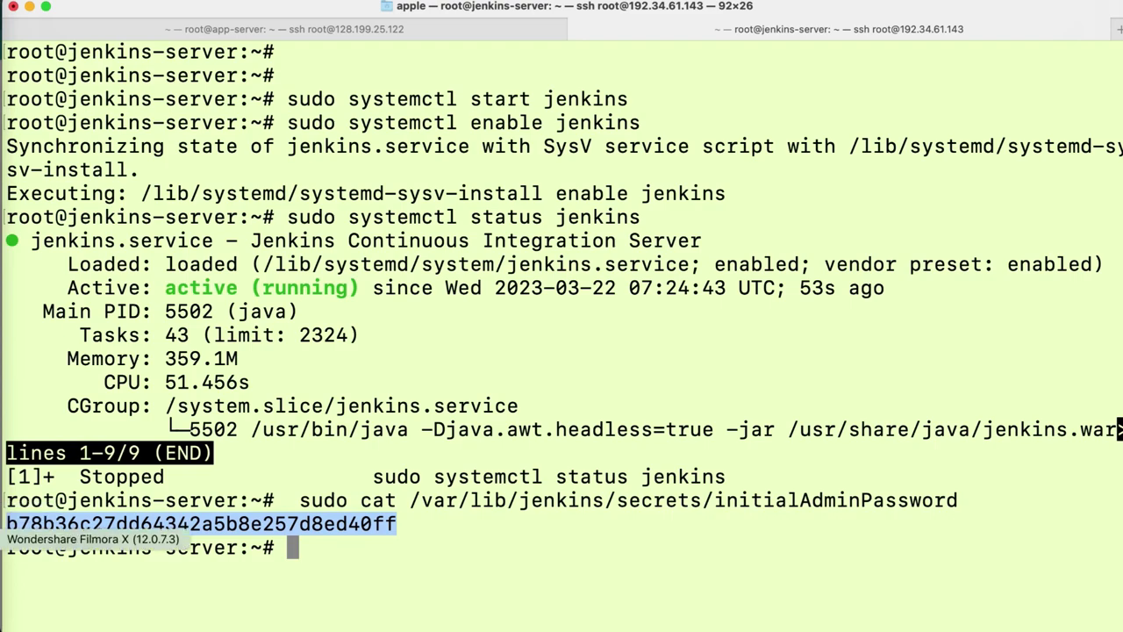
- Paste the password into Administrator password, continue, and save it in Chrome
click(2, 483)
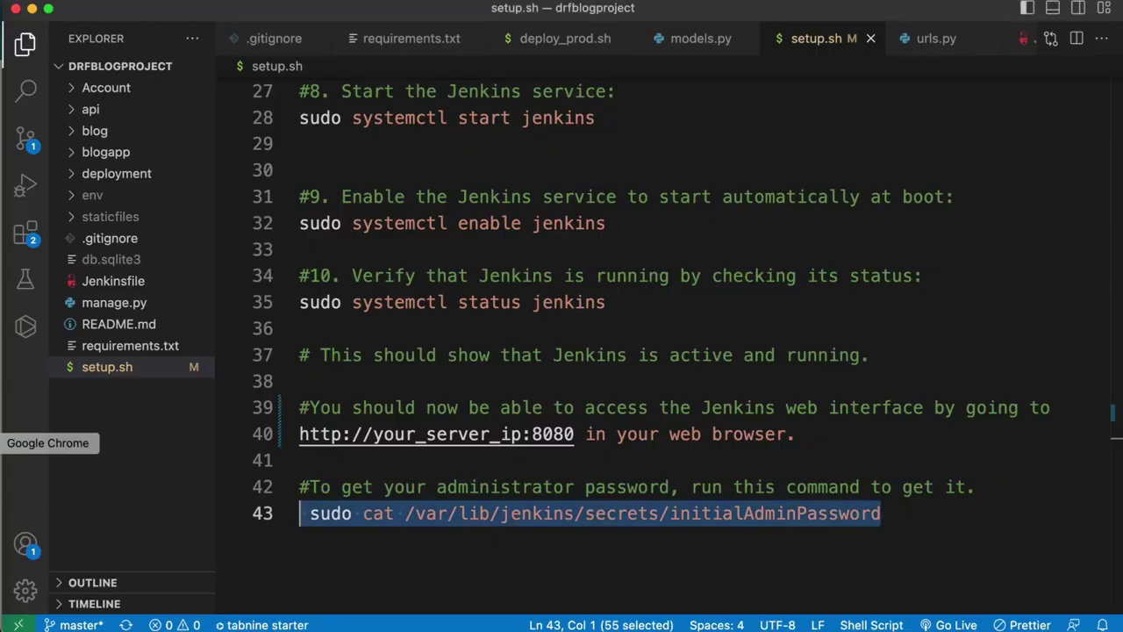
click(3, 444)
click(457, 367)
key(super+v)
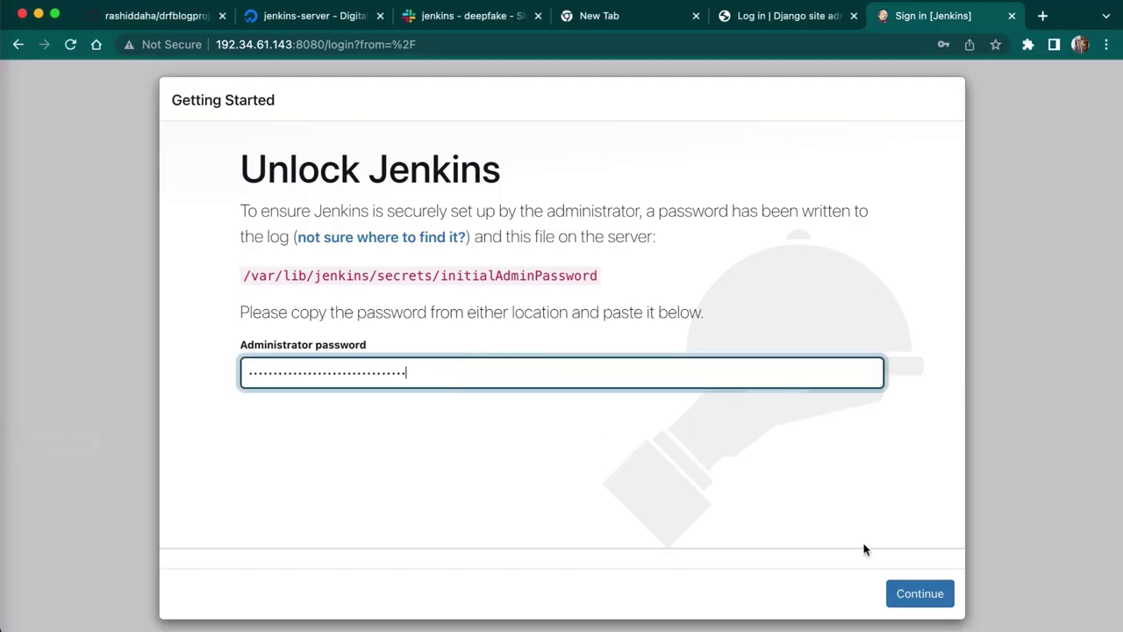
click(921, 597)
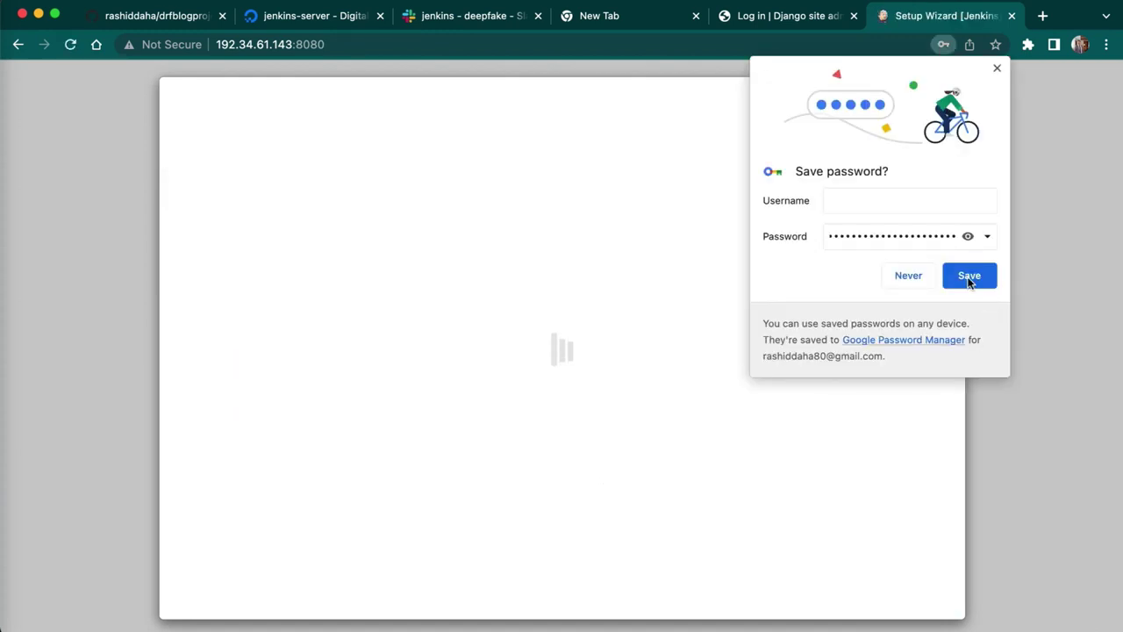
click(969, 277)
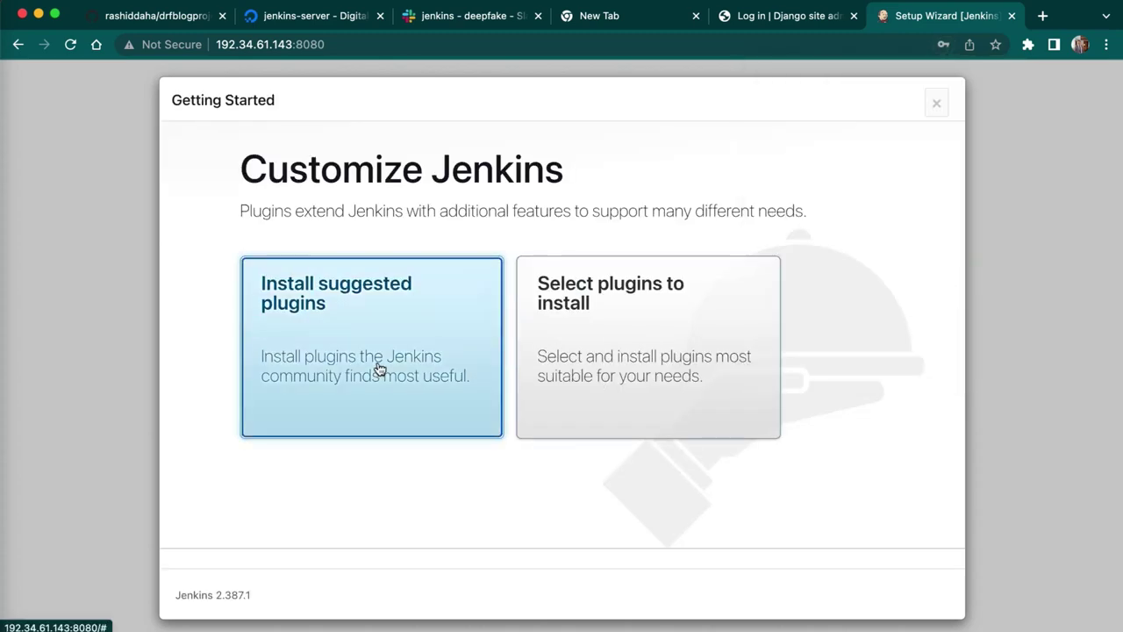
- Choose Install suggested plugins and wait for the Create First Admin User form
click(379, 368)
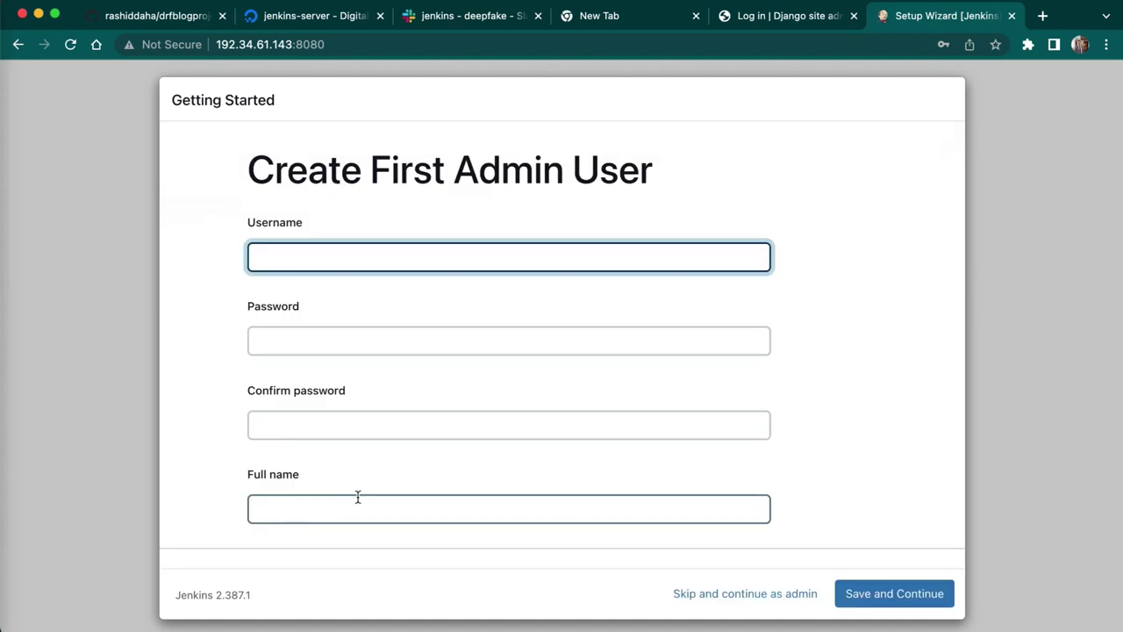
- Enter the admin username and password, then type the password again to confirm it
text(django)
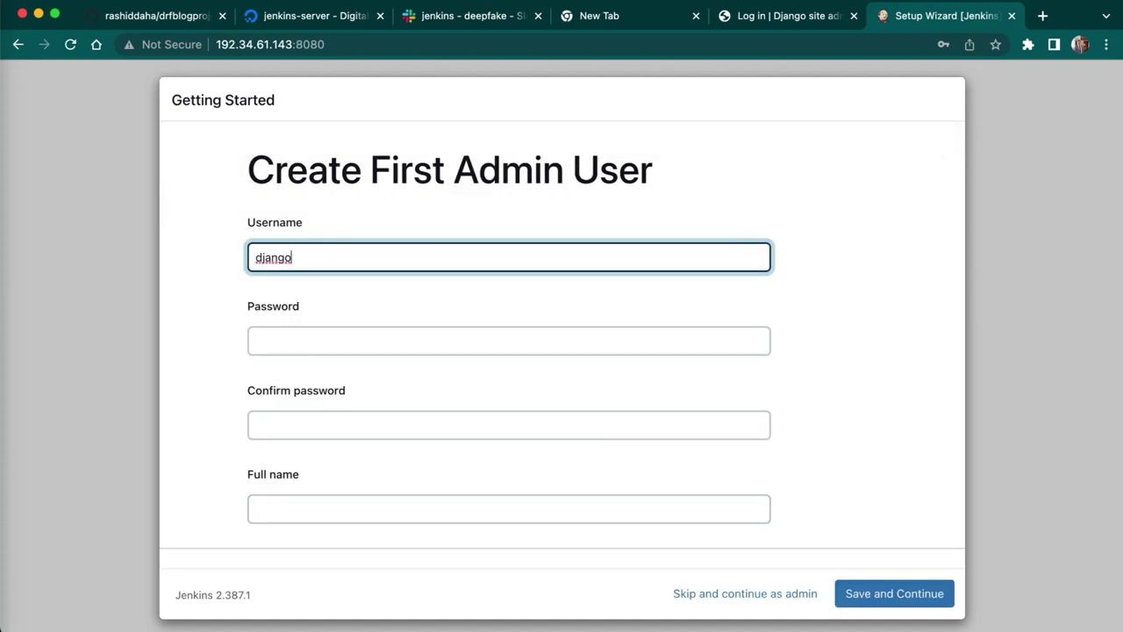
click(298, 338)
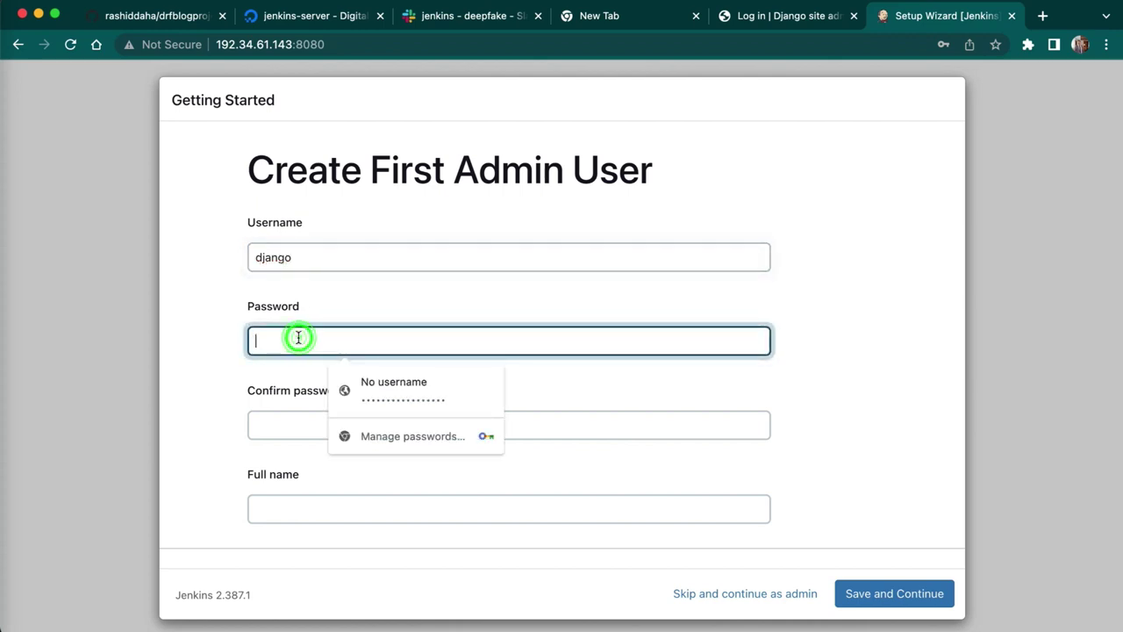
text(•••)
click(284, 422)
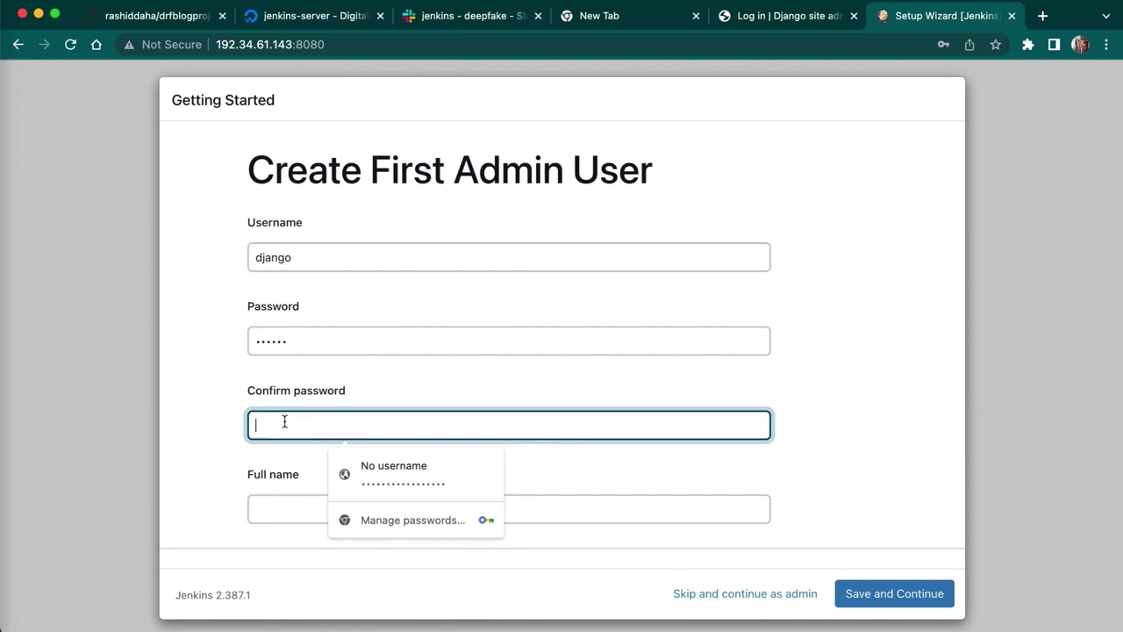
text(a)
key(BackSpace)
text(a)
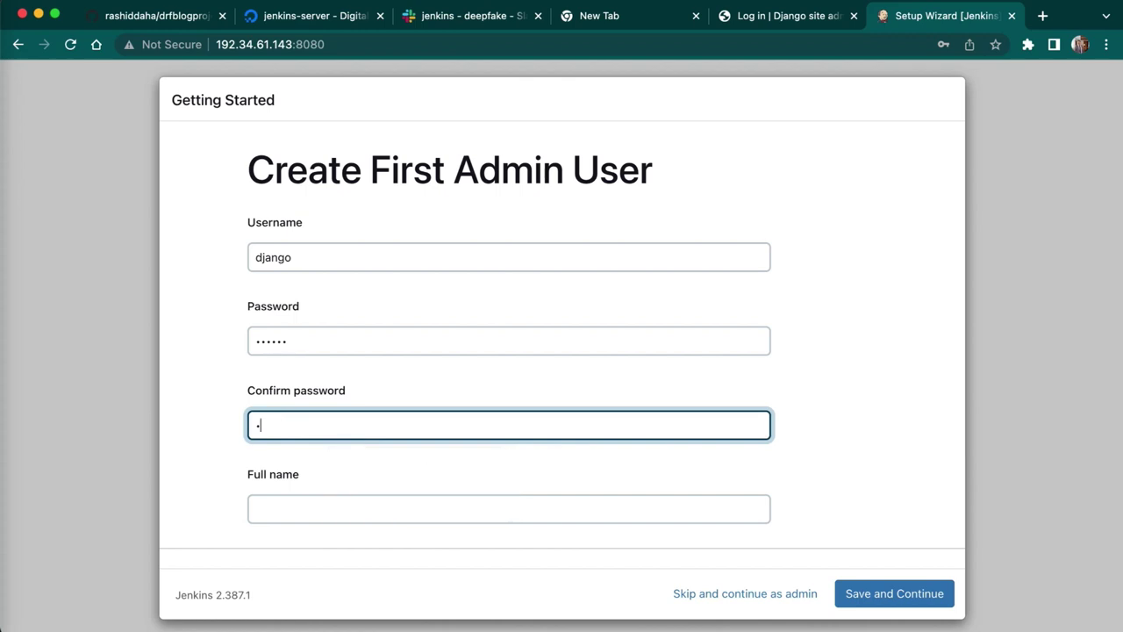
- Add full name 'django project' and the admin's e-mail address, then Save and Continue
click(295, 500)
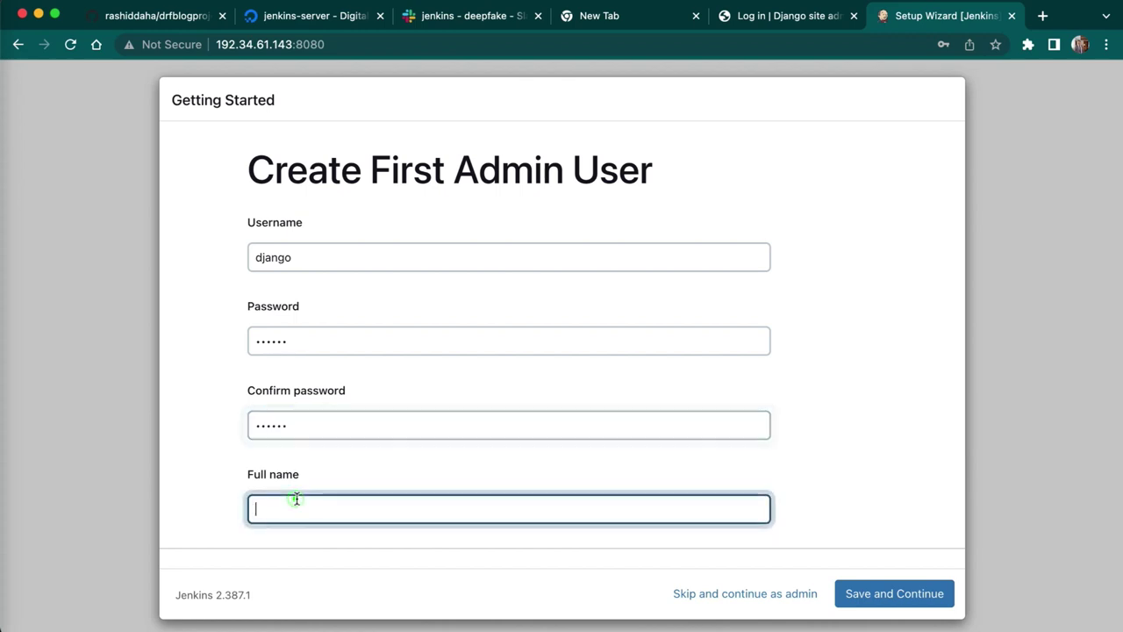
text(django p)
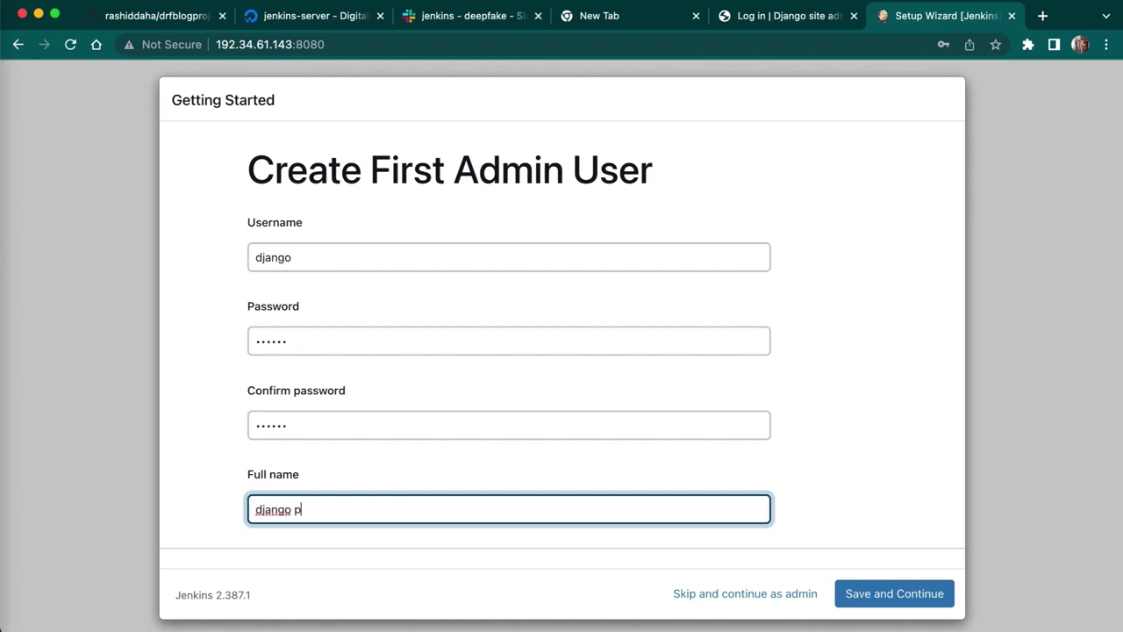
text(roject)
click(862, 424)
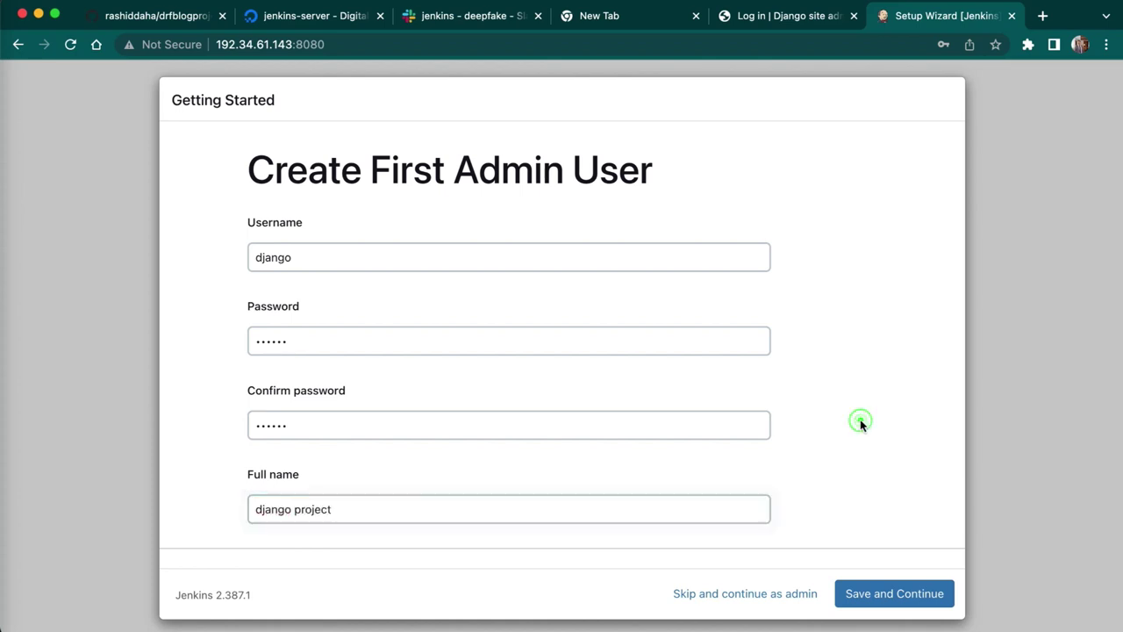
scroll(862, 426, down, 1)
scroll(861, 426, down, 2)
click(612, 483)
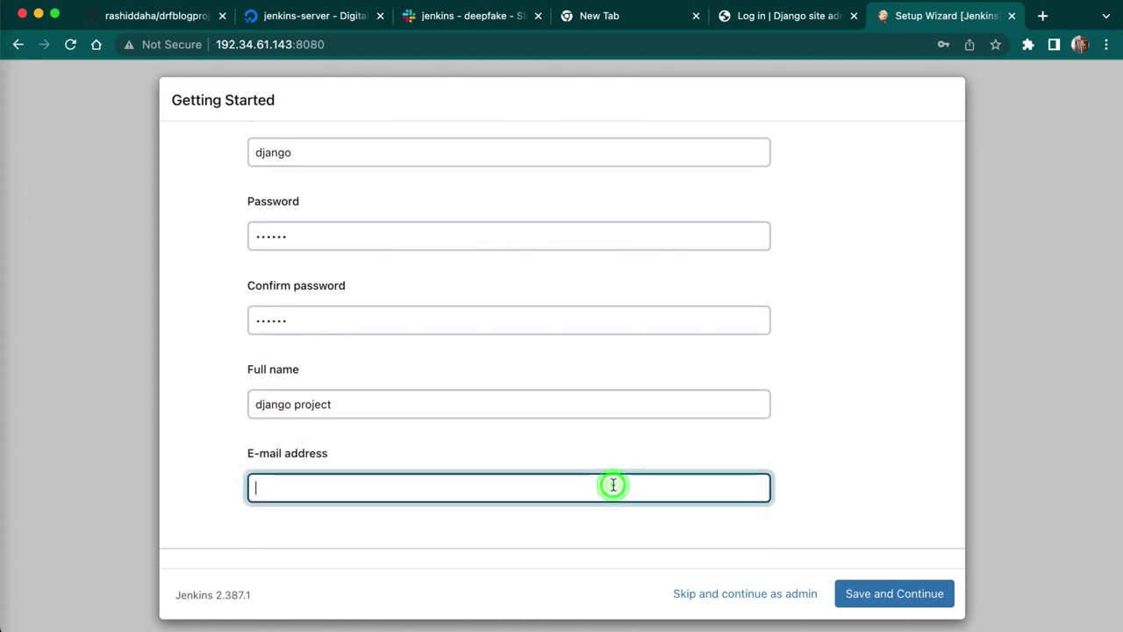
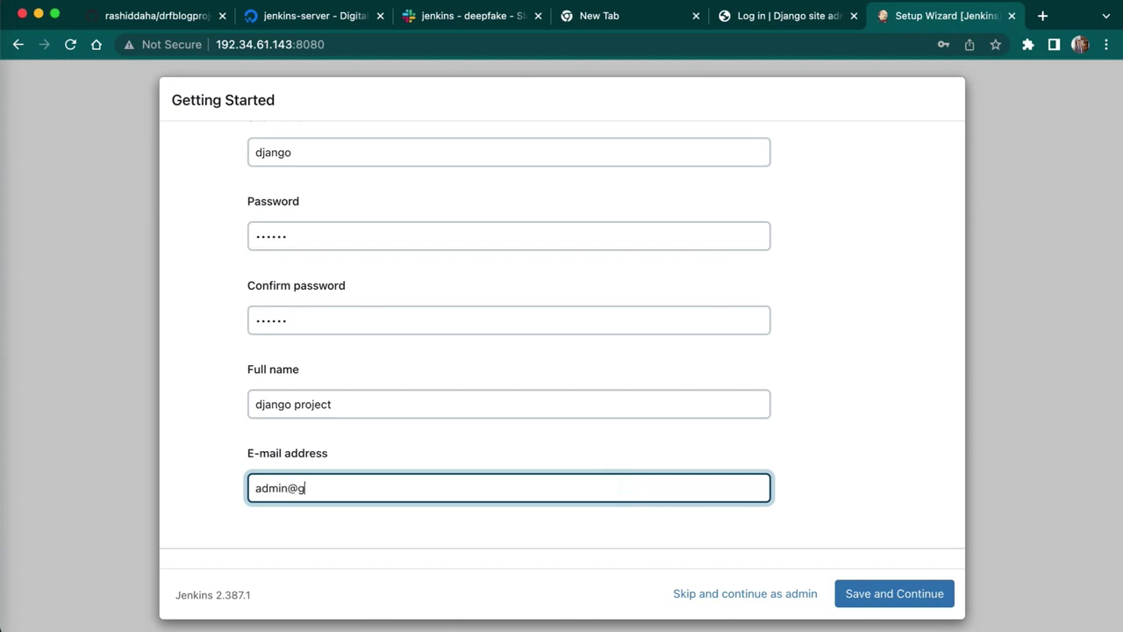
click(922, 597)
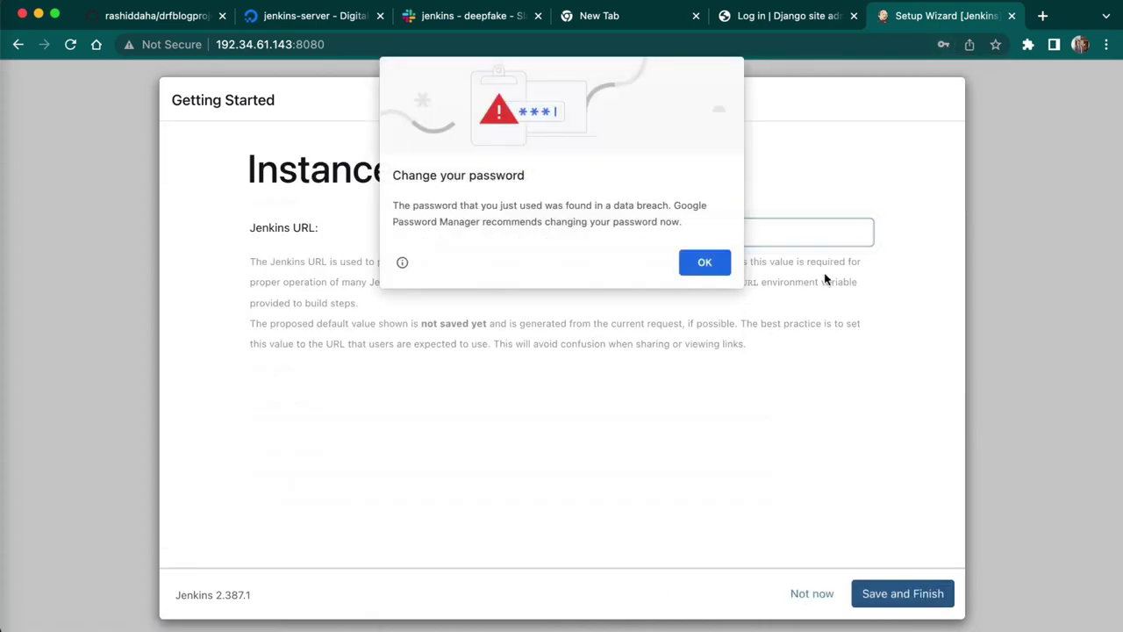
- Dismiss the breach warning, keep the proposed Jenkins URL, save the login, and start using Jenkins
click(704, 263)
click(895, 593)
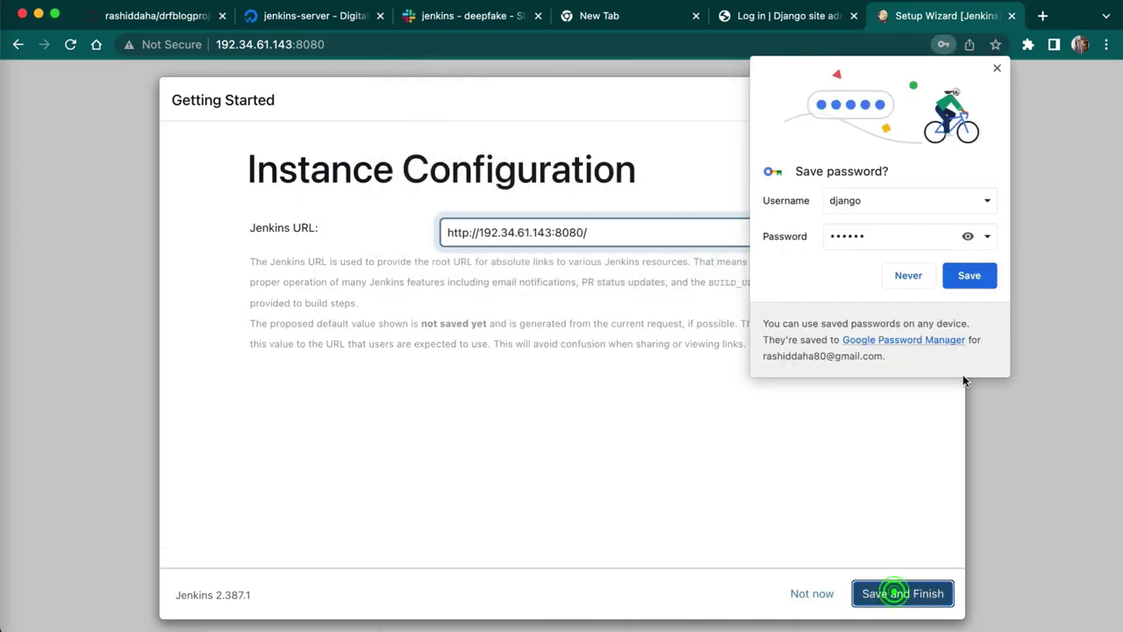
click(970, 276)
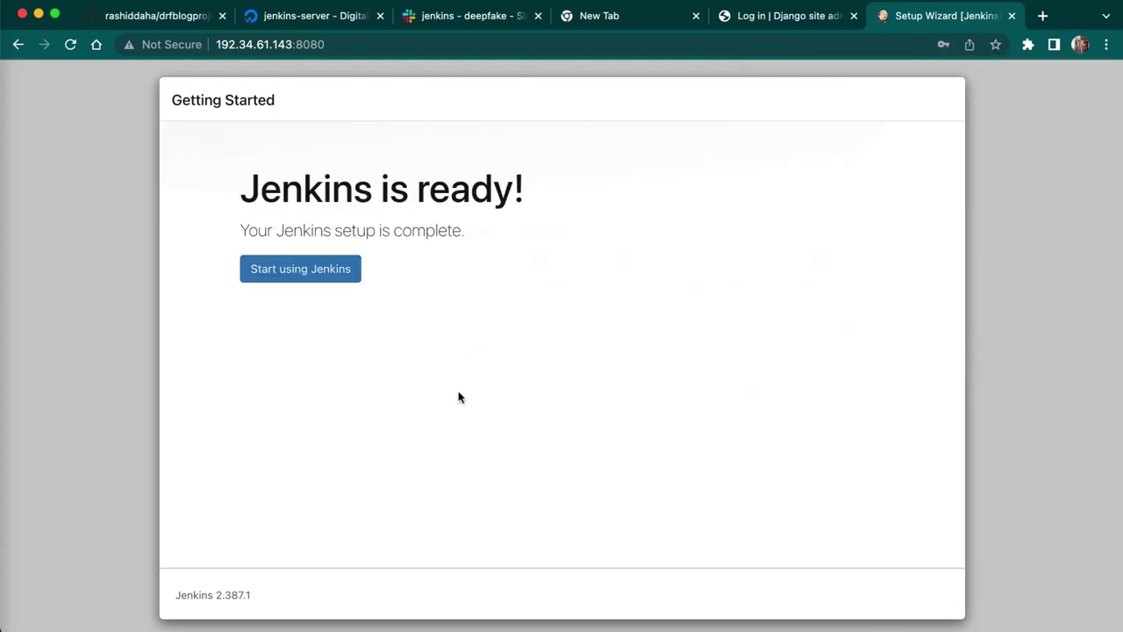
click(307, 270)
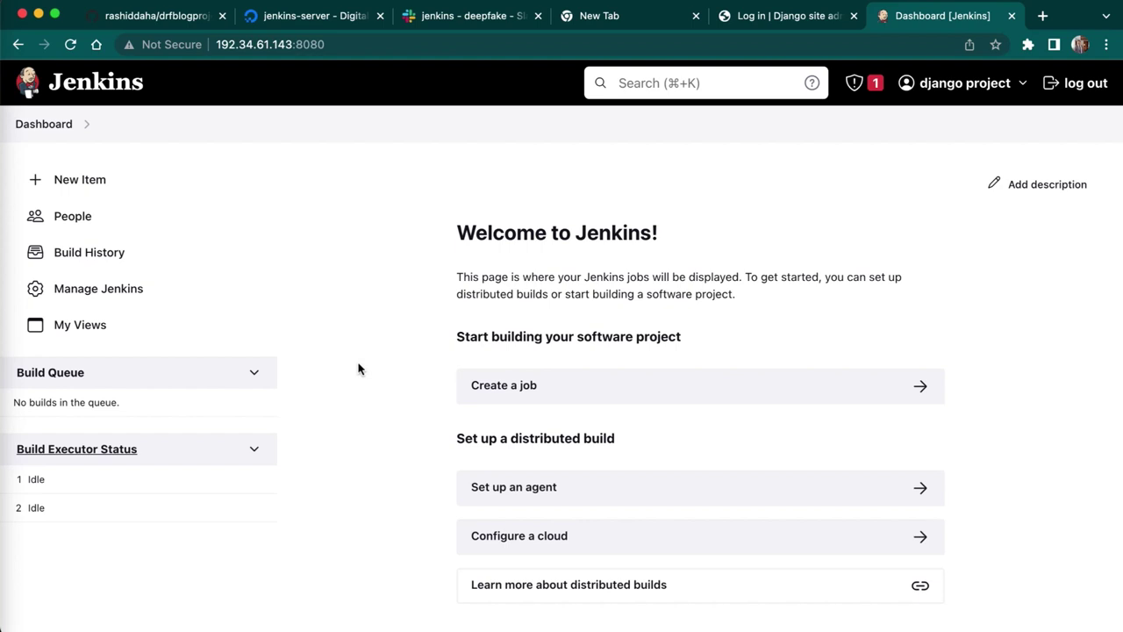
- Go through Manage Jenkins to the Plugin Manager's Available plugins list, ready to search
click(89, 295)
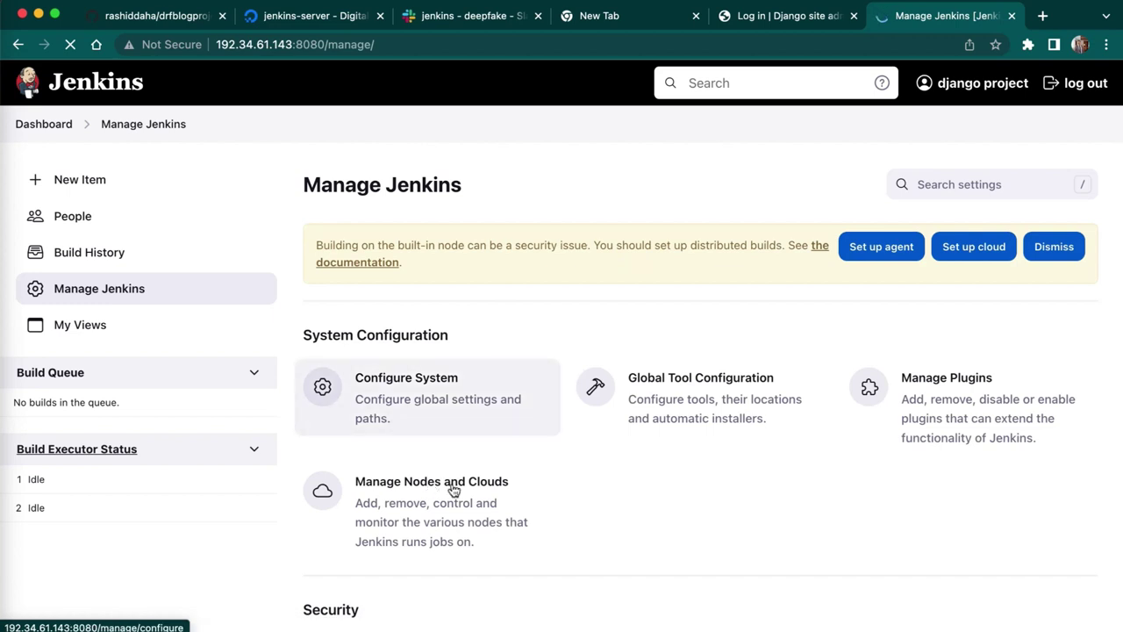
click(952, 410)
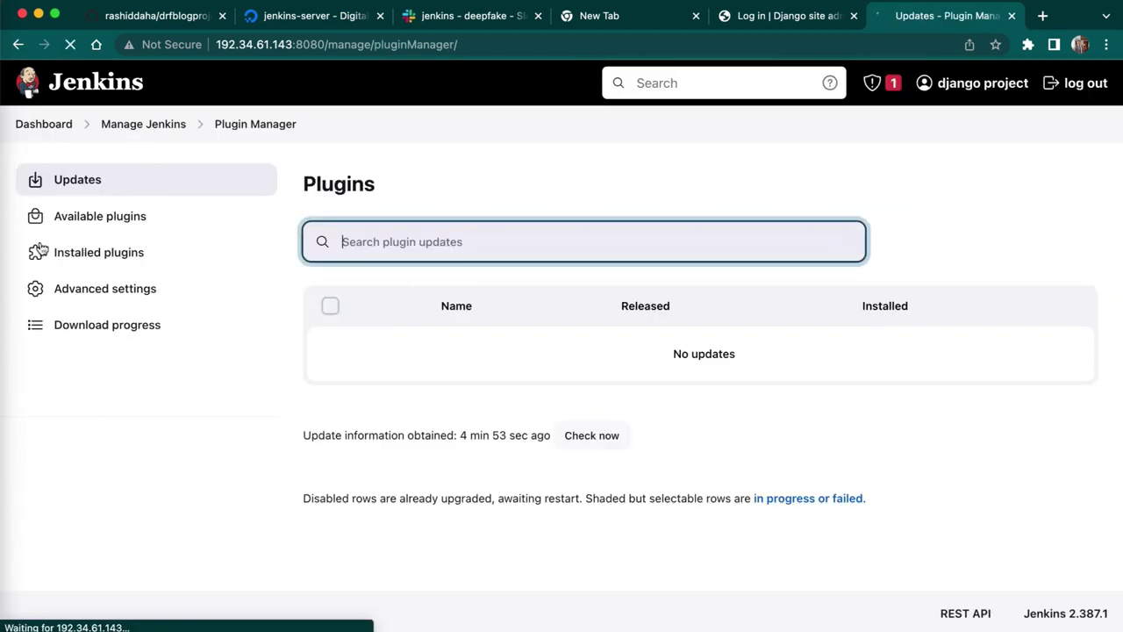
click(84, 220)
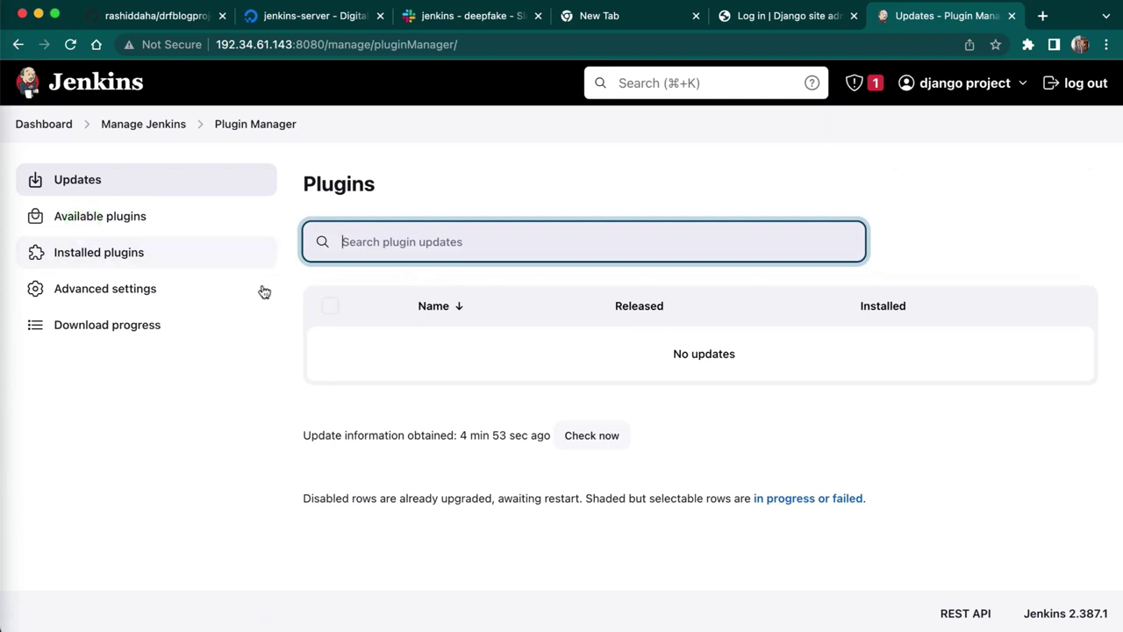
click(360, 238)
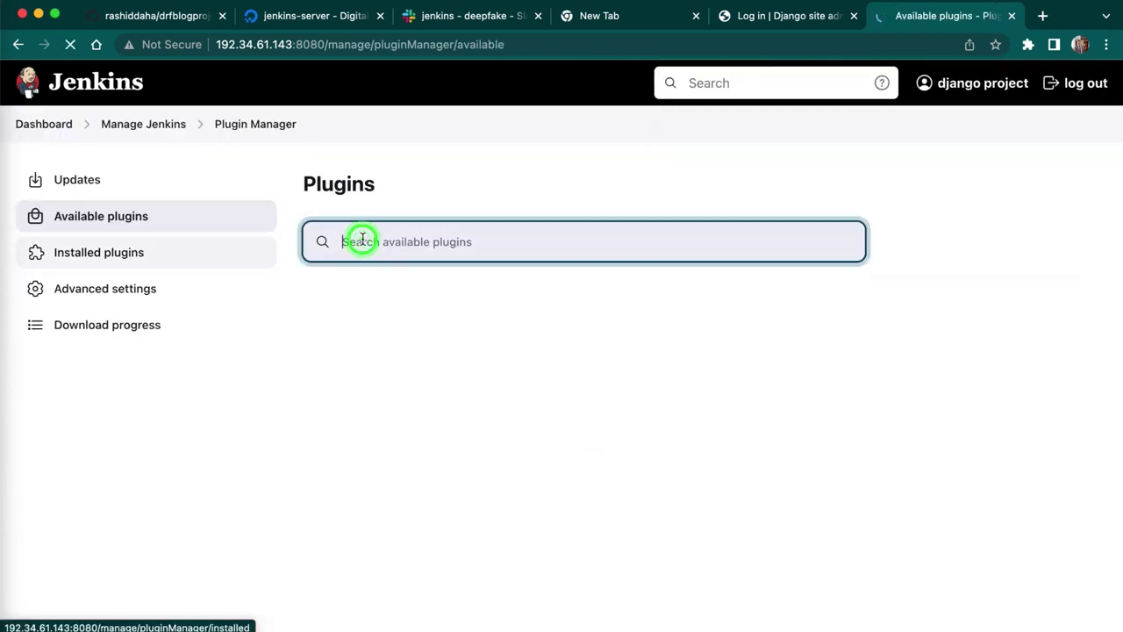
- Search available plugins for 'slack', tick Slack Notification, and download it to install after restart
text(slack)
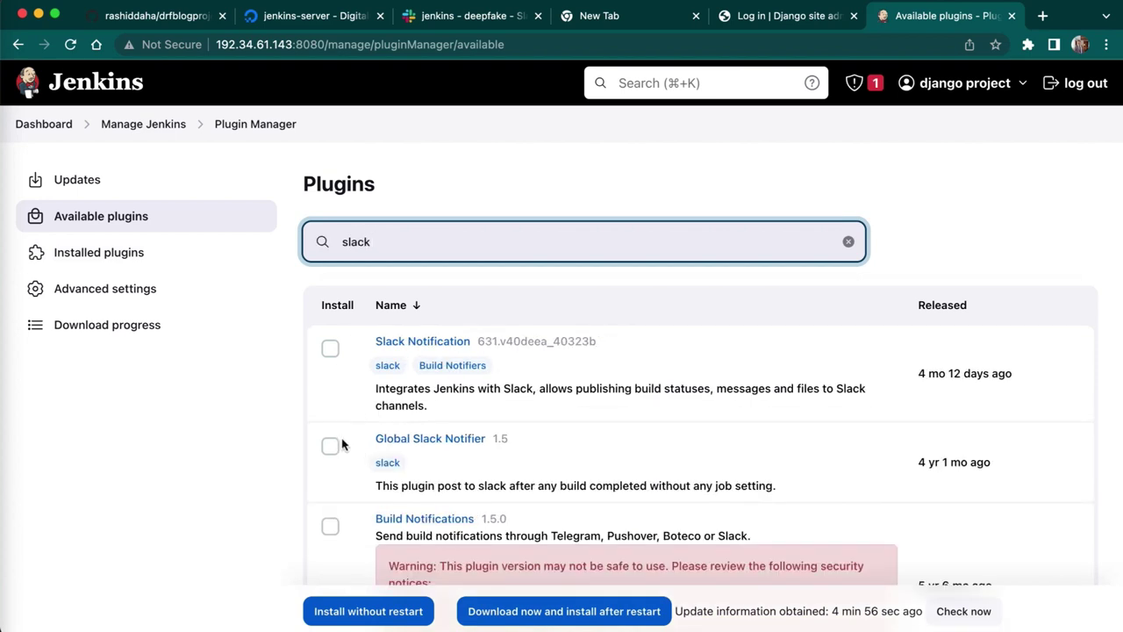
click(332, 445)
click(330, 348)
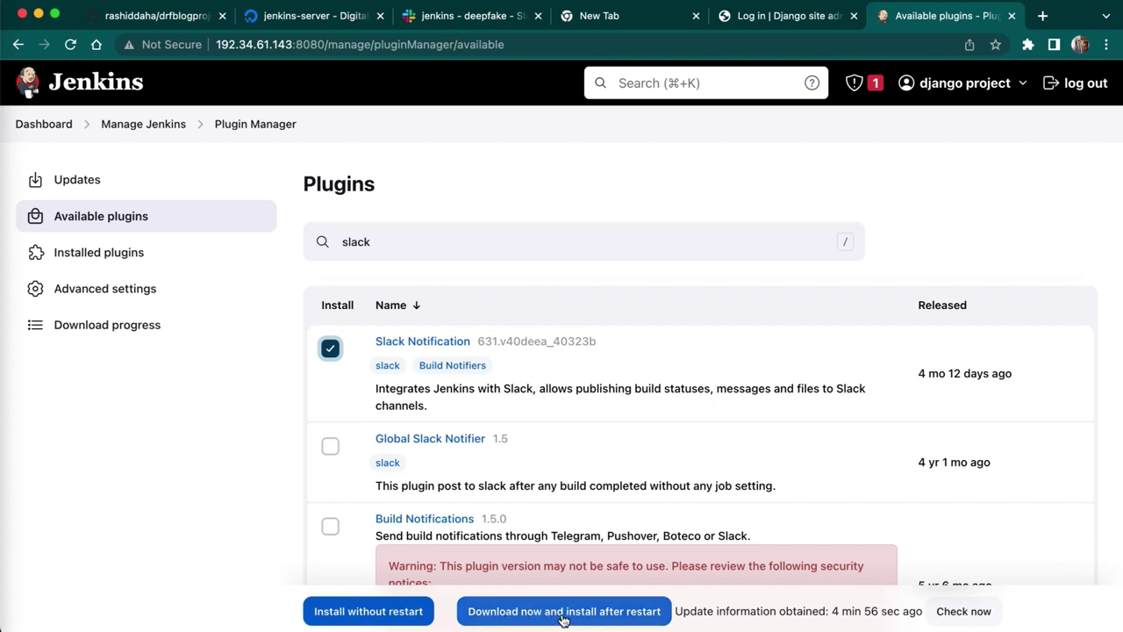
click(564, 620)
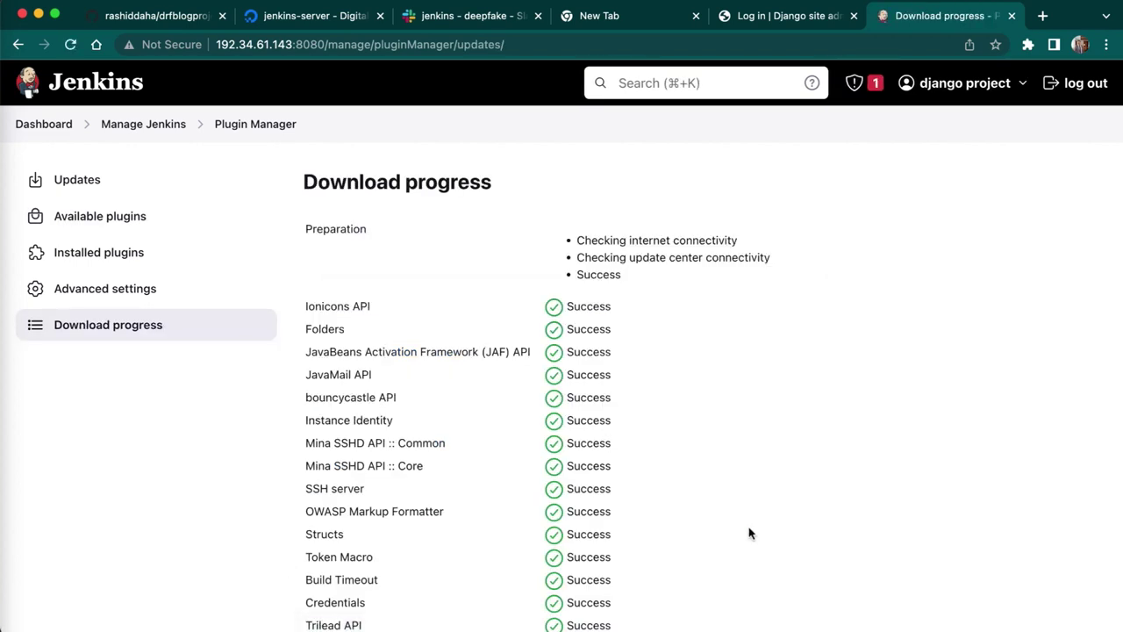
- On the download progress page, enable restarting Jenkins once installation completes and no jobs are running
scroll(748, 529, down, 5)
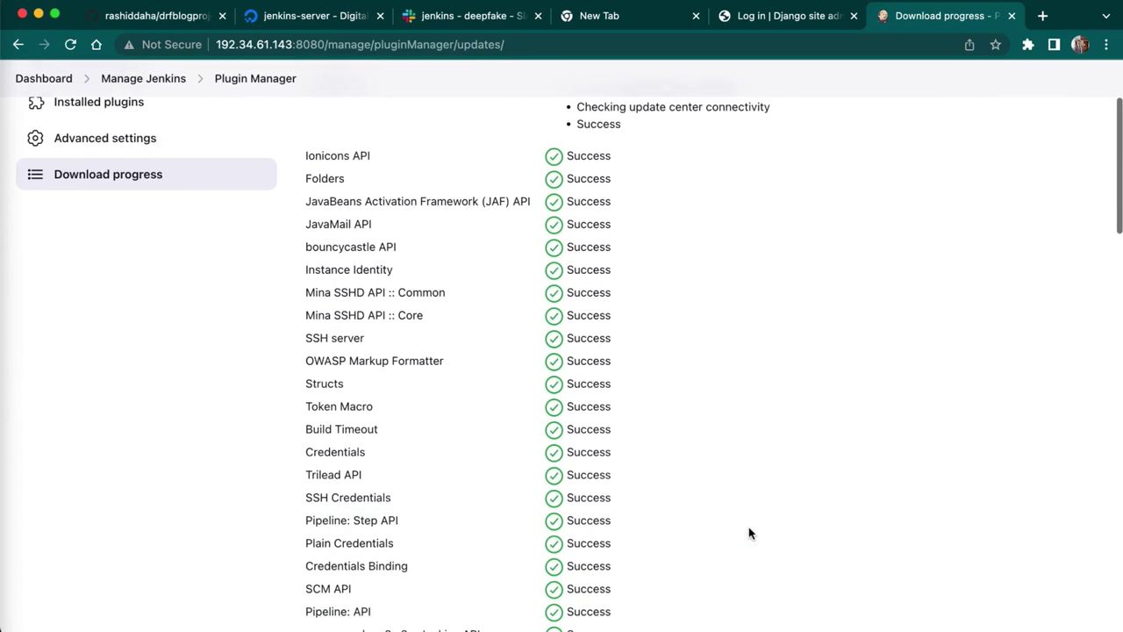
scroll(749, 531, down, 10)
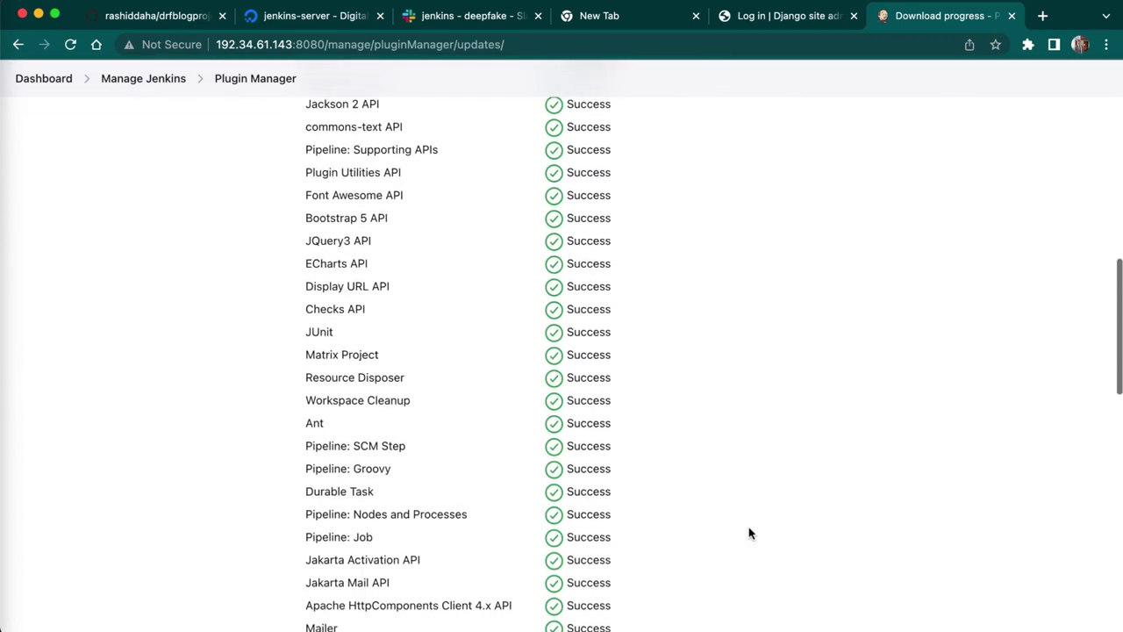
scroll(749, 529, down, 8)
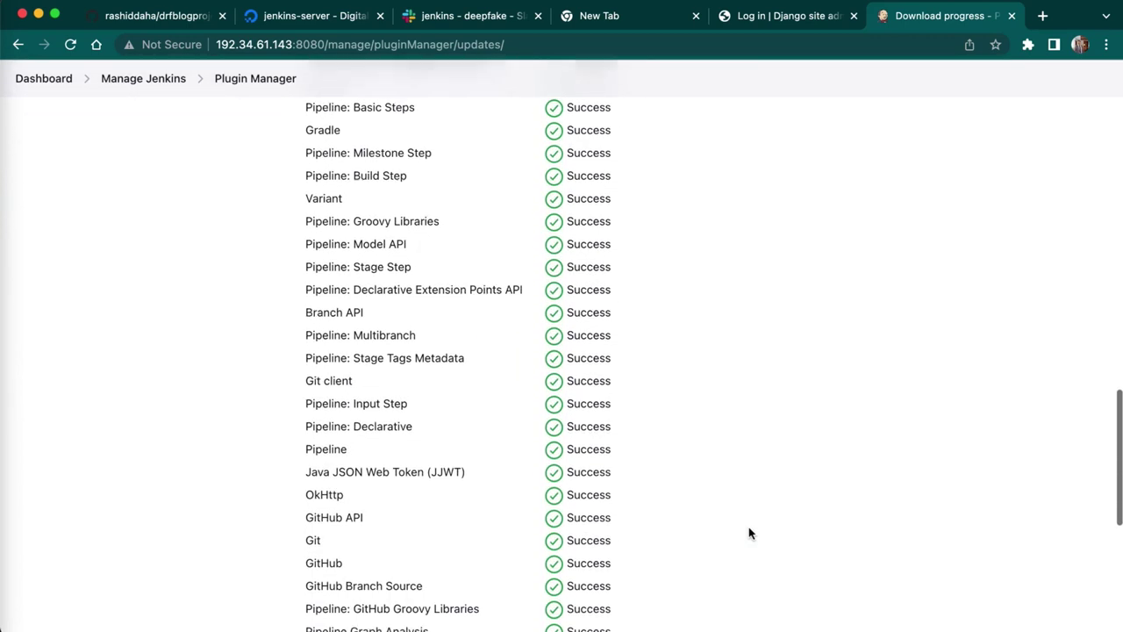
scroll(748, 531, down, 5)
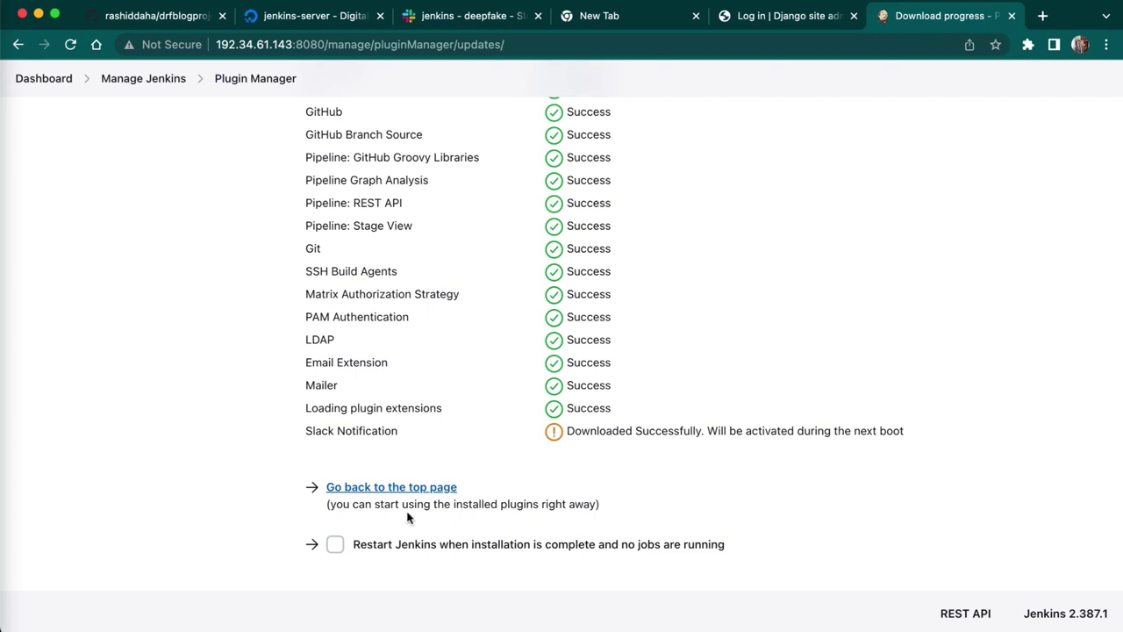
click(336, 544)
click(337, 546)
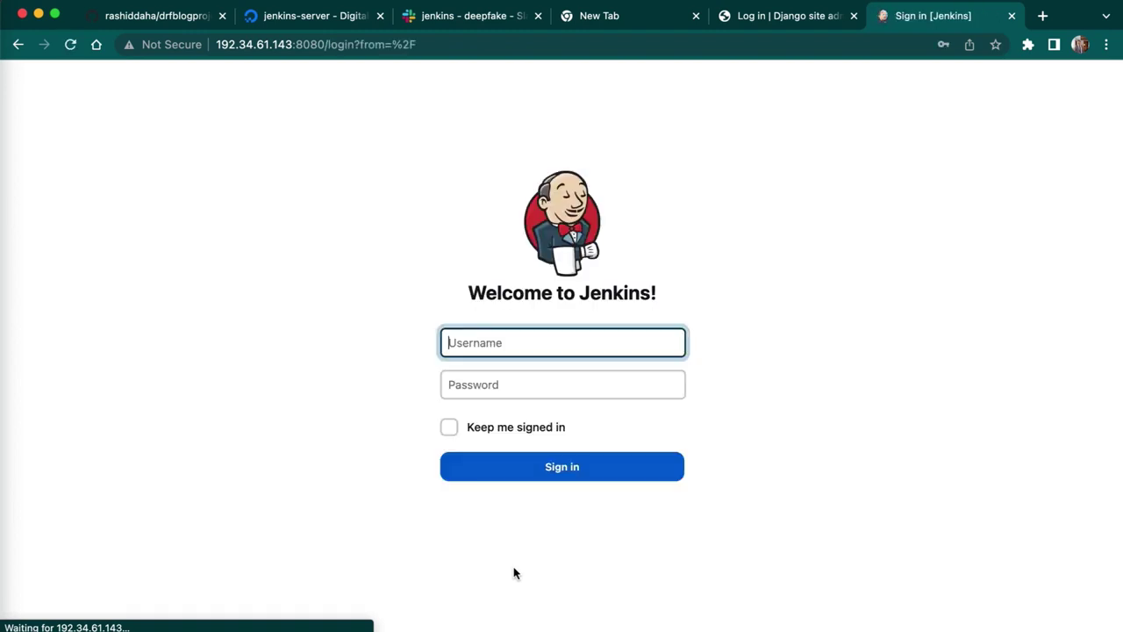
- Sign in with the saved admin login, staying signed in, then open Manage Jenkins
text(djang)
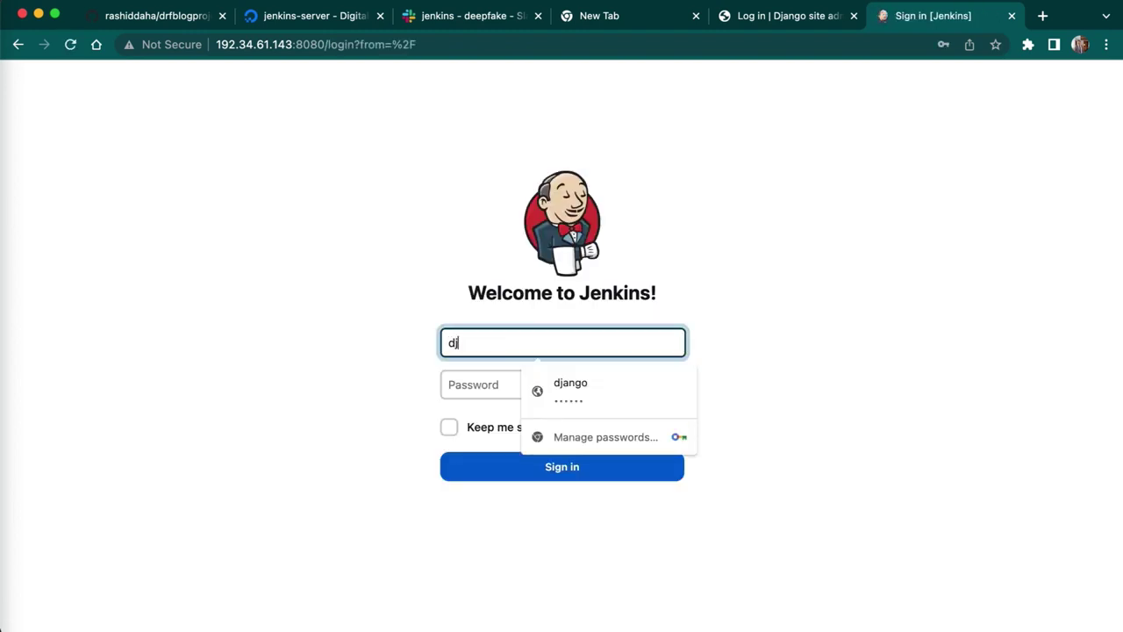
click(556, 389)
click(449, 426)
click(498, 467)
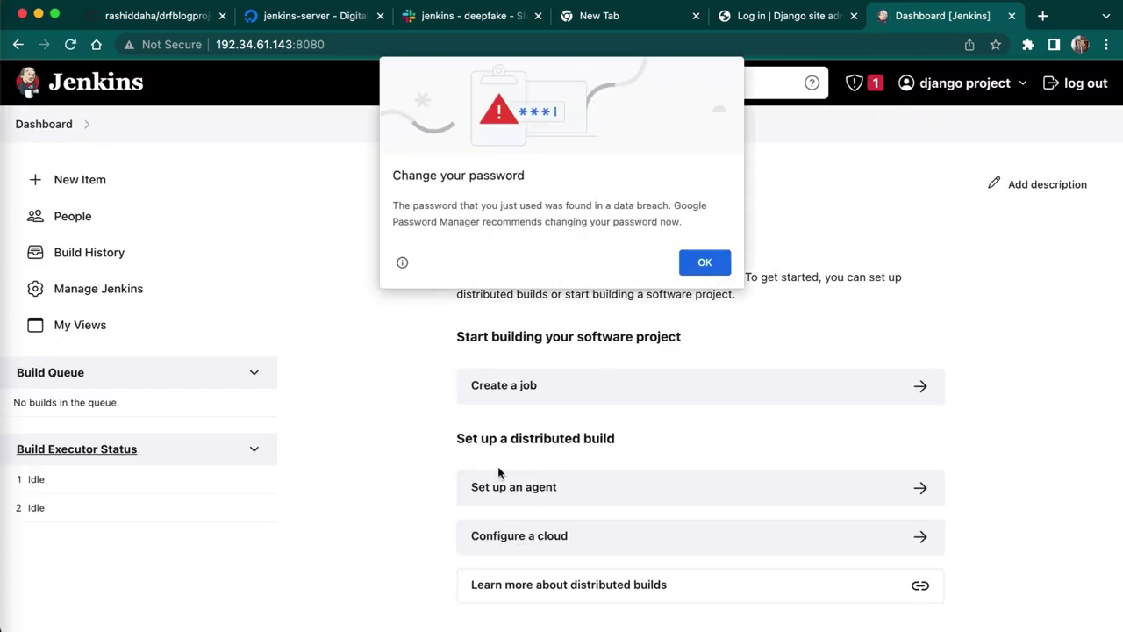
click(702, 262)
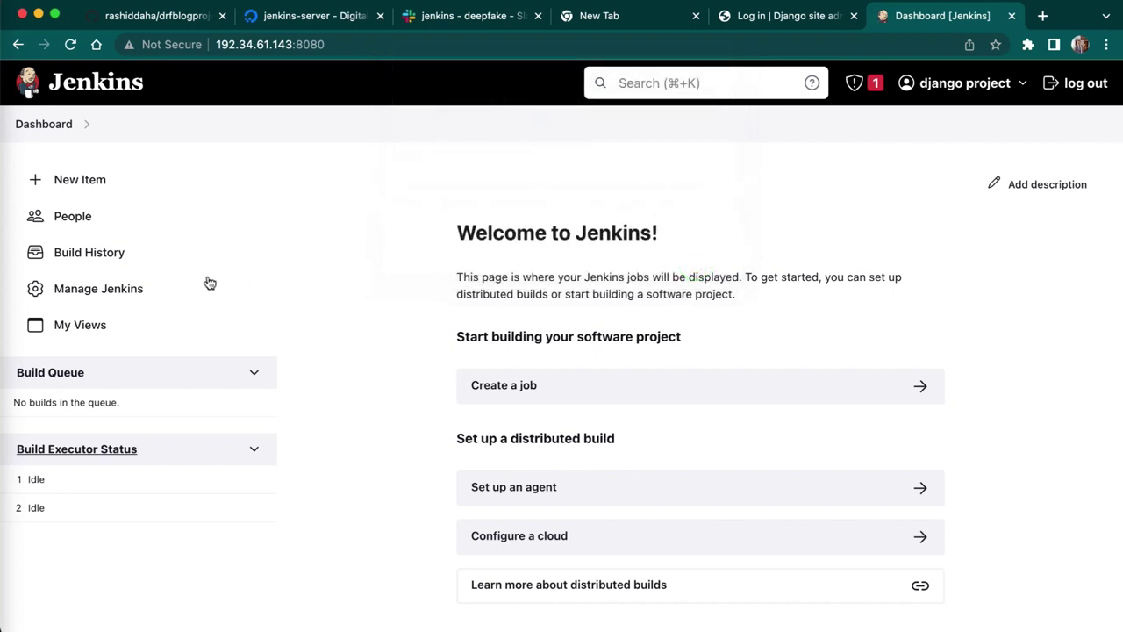
click(133, 288)
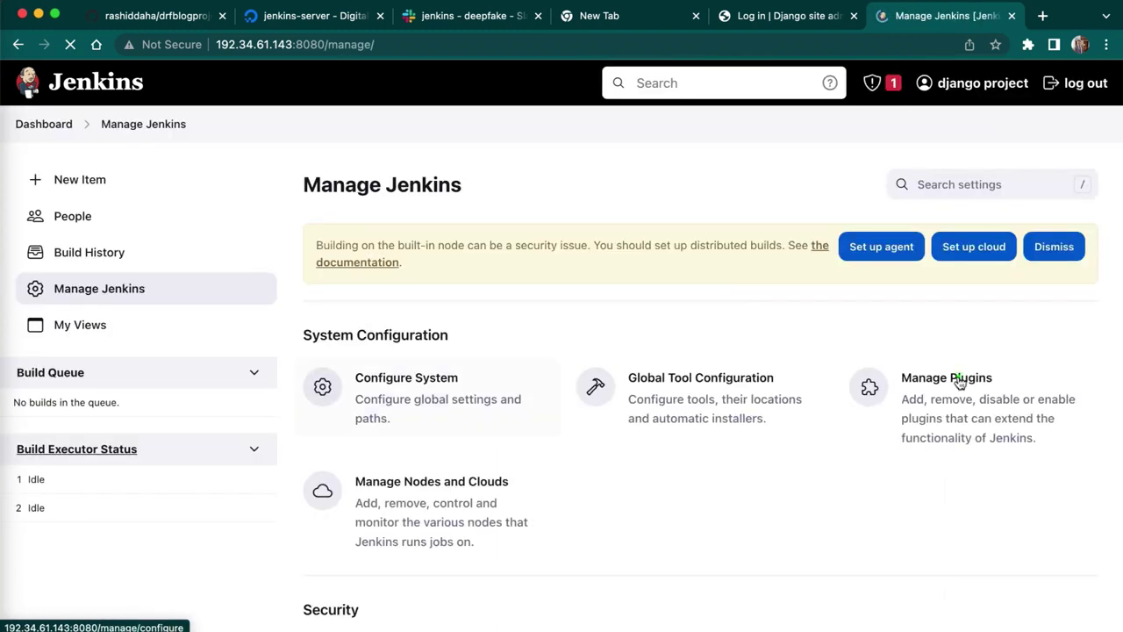
- Filter the Installed plugins list by 'github', then return to the dashboard and the code editor
click(958, 377)
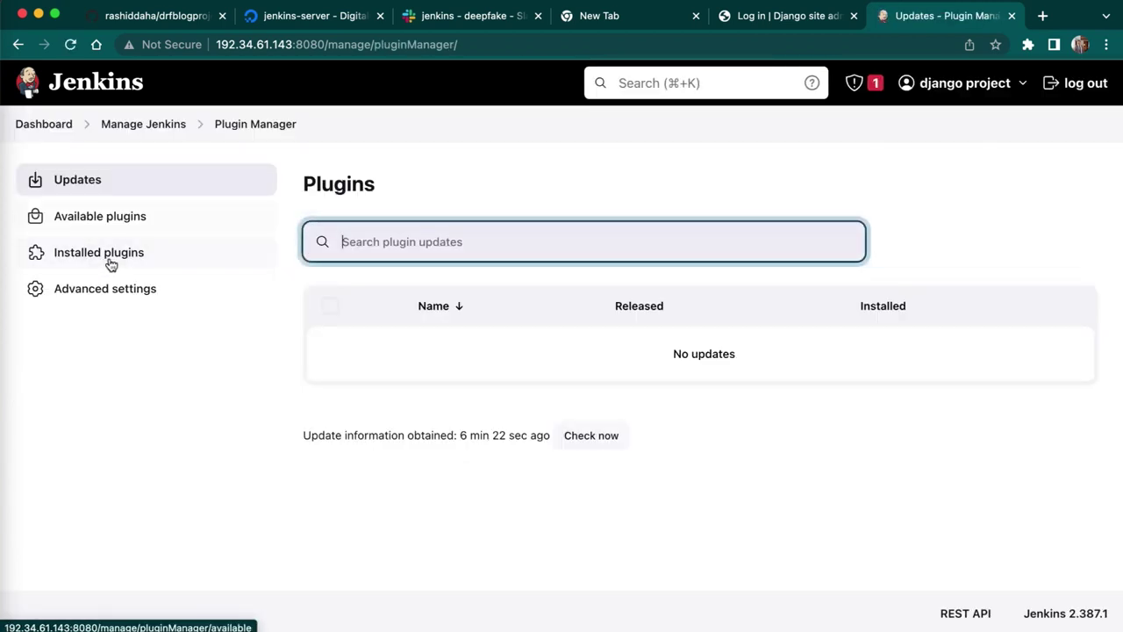
click(105, 255)
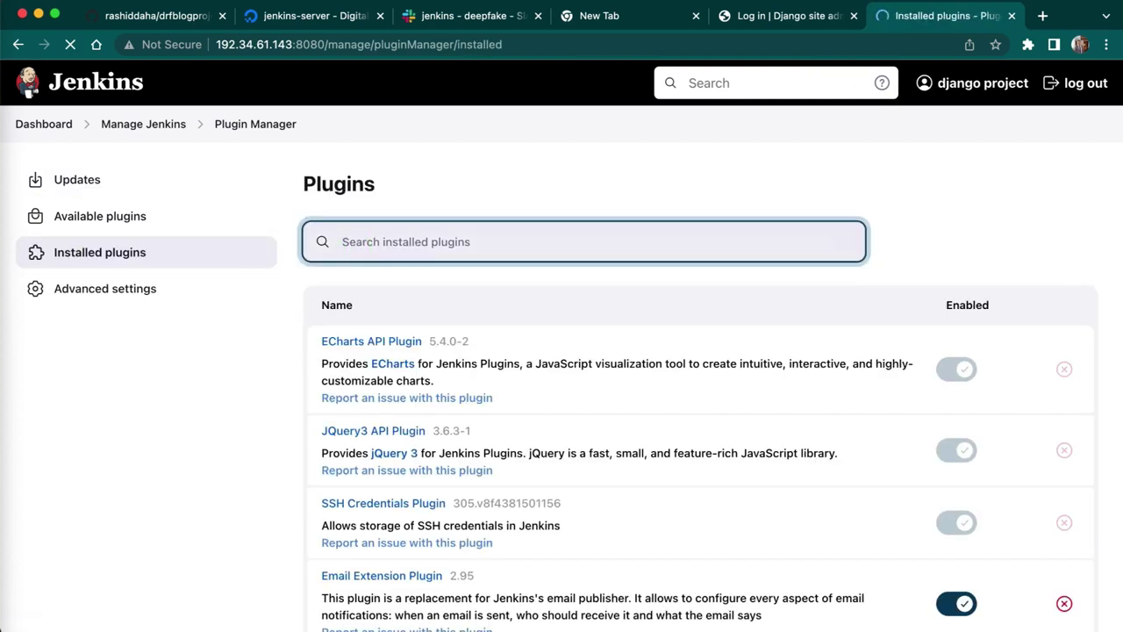
text(b)
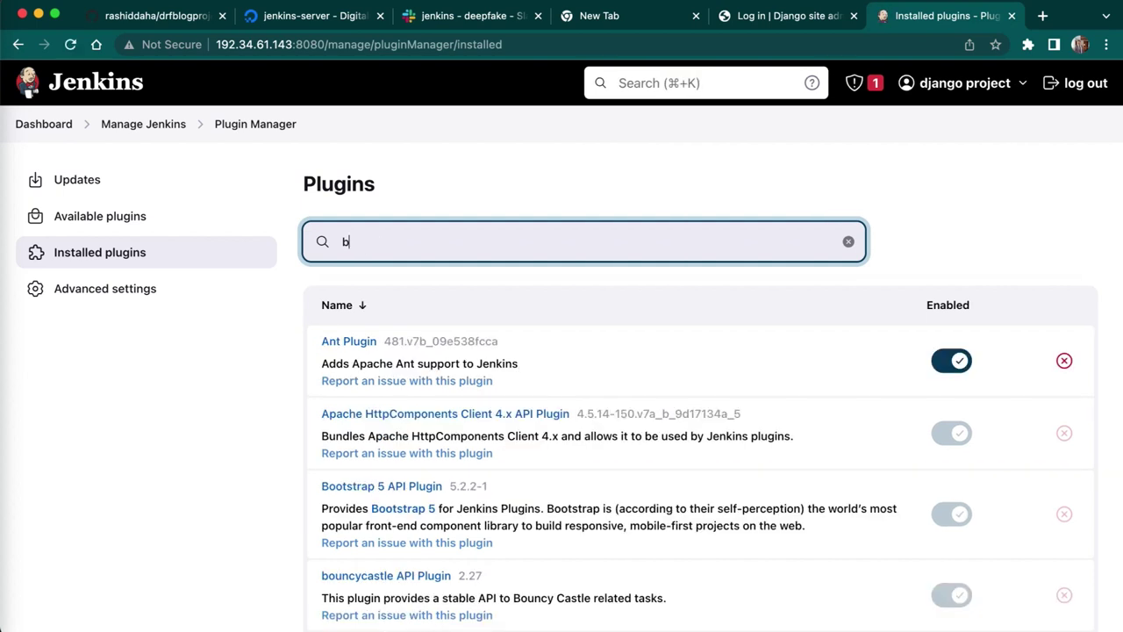
key(BackSpace)
text(github)
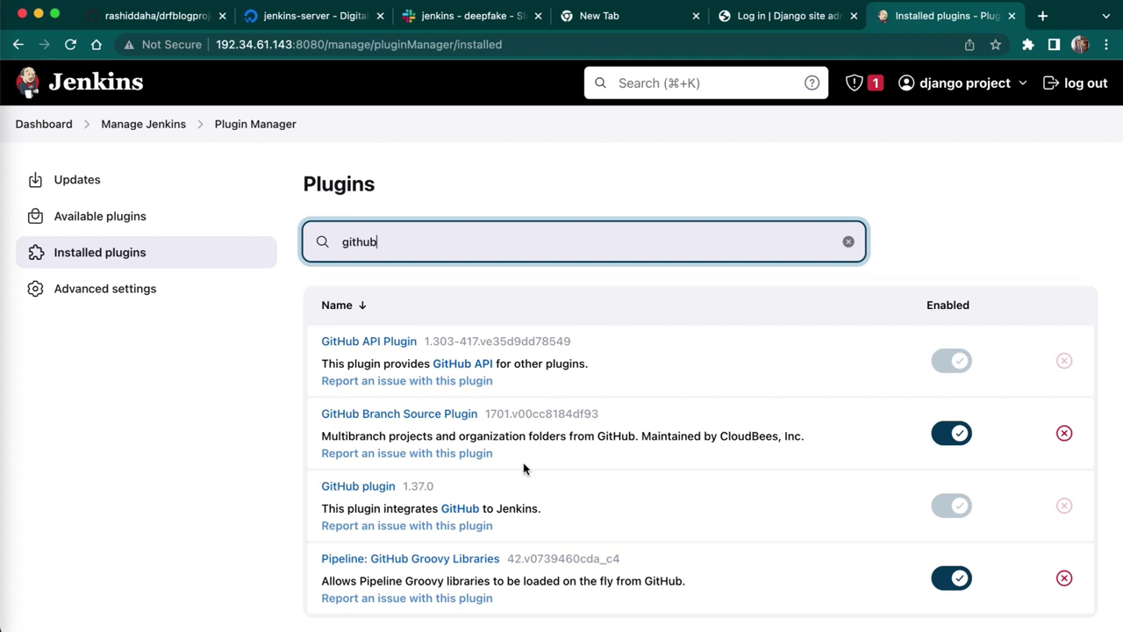
click(43, 123)
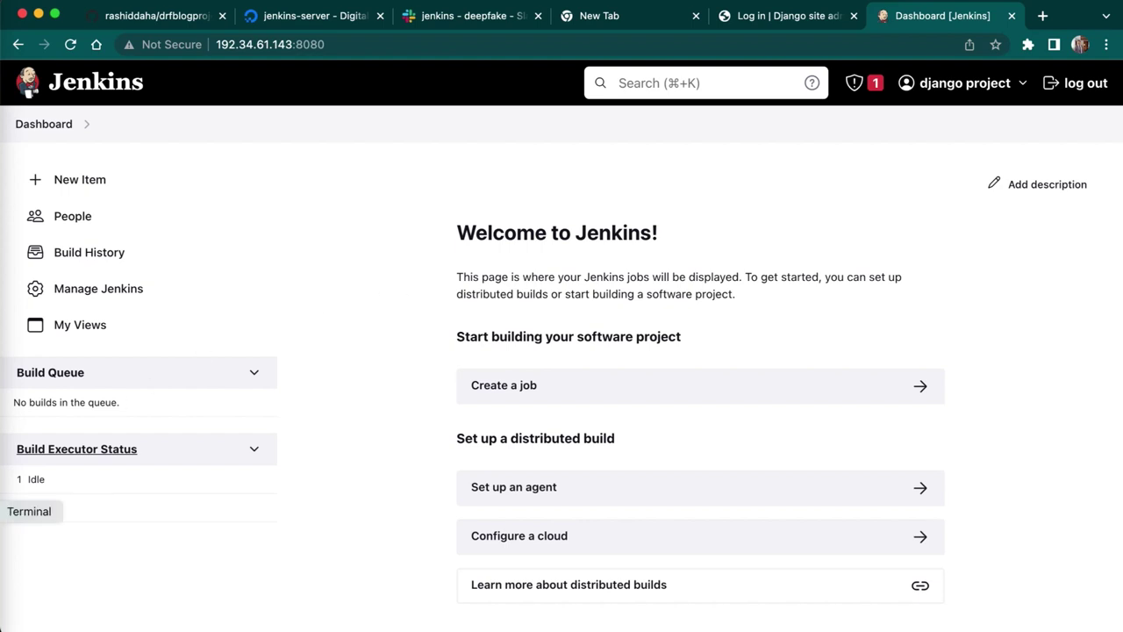
click(9, 485)
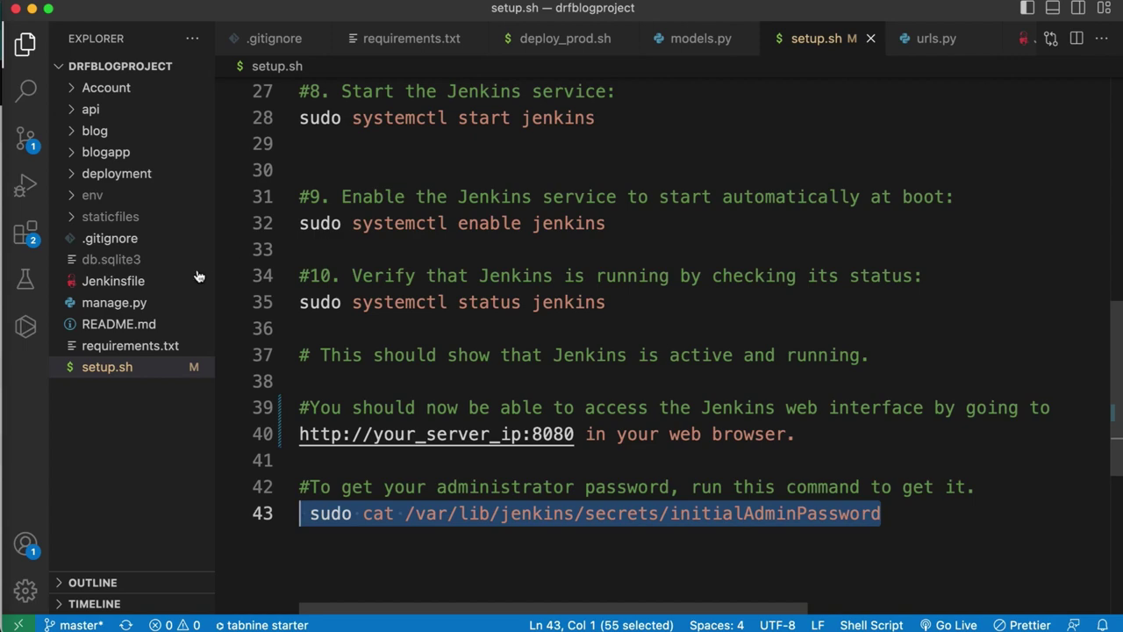
- Open the Jenkinsfile and scroll through its beginning
click(162, 280)
click(541, 311)
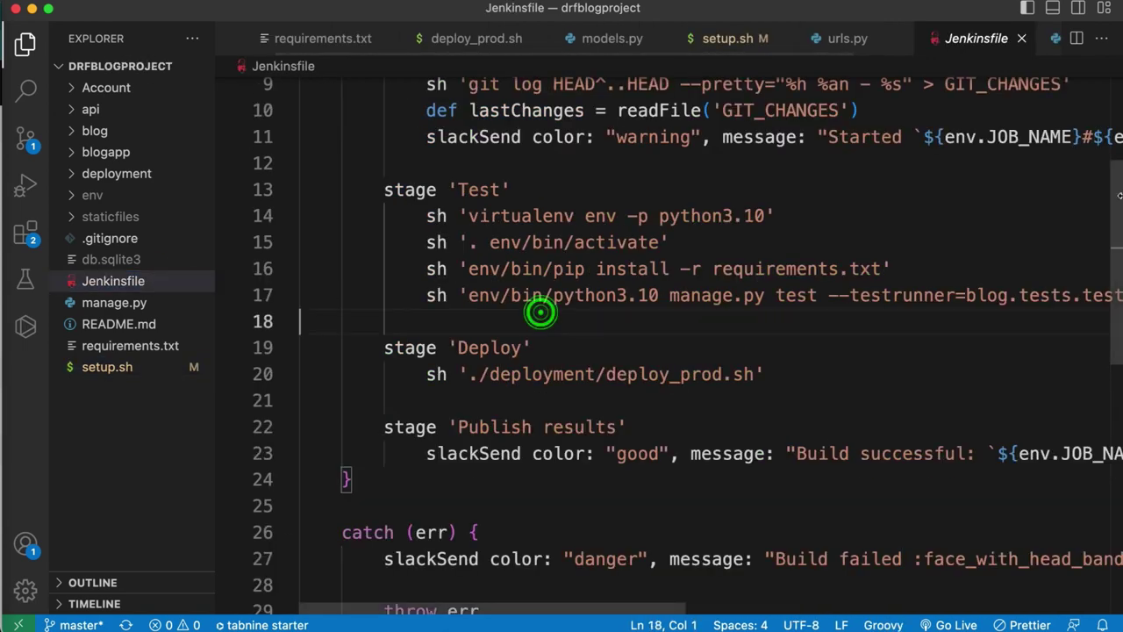
drag(1103, 285, 1093, 133)
scroll(1093, 133, down, 8)
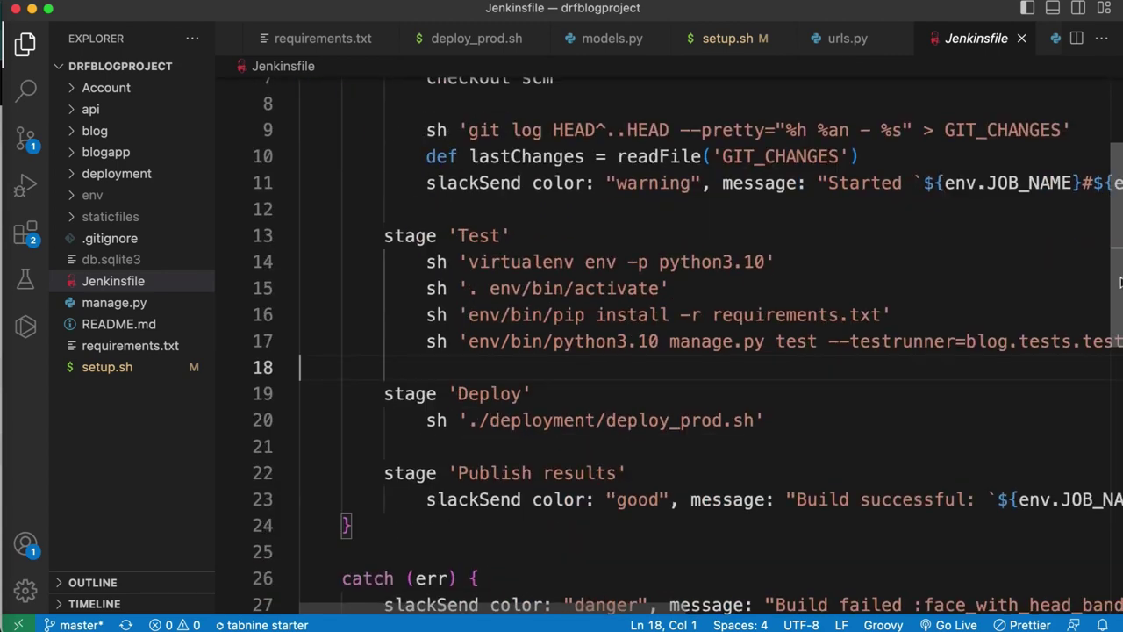
scroll(1086, 162, up, 4)
scroll(1086, 162, up, 4)
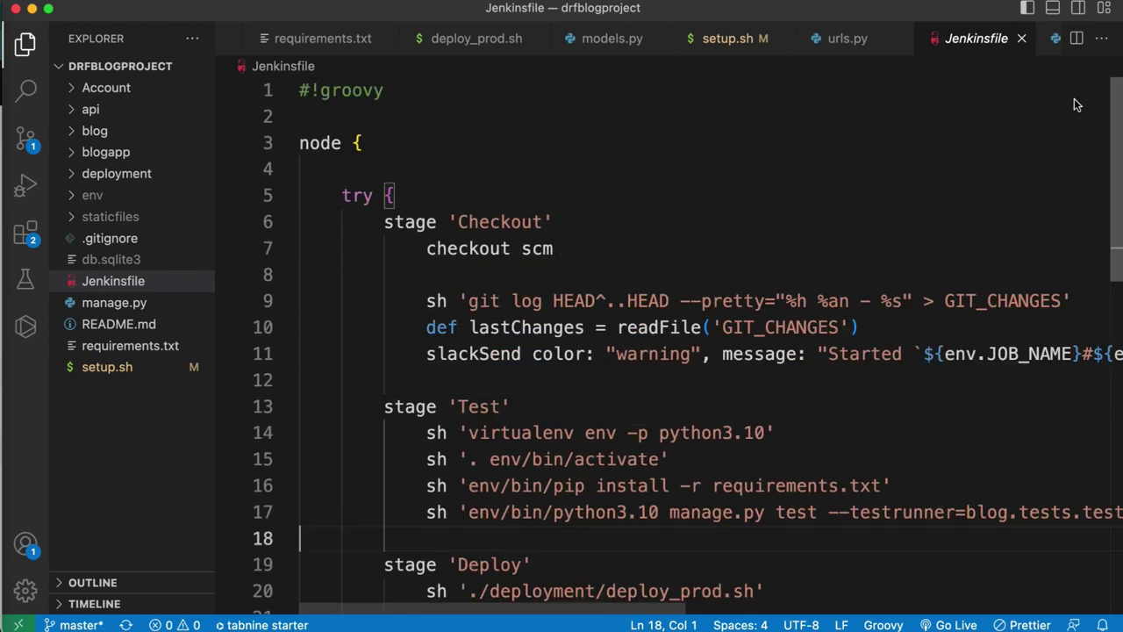
- Expand the deployment folder and open the deploy_prod.sh script
click(116, 173)
click(123, 201)
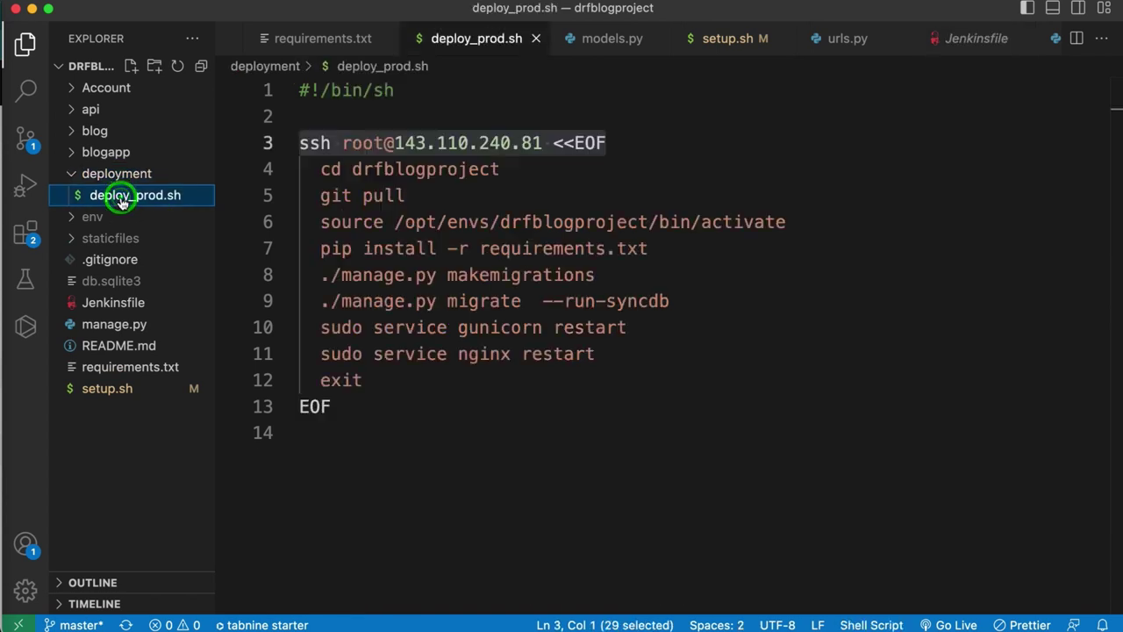
click(393, 500)
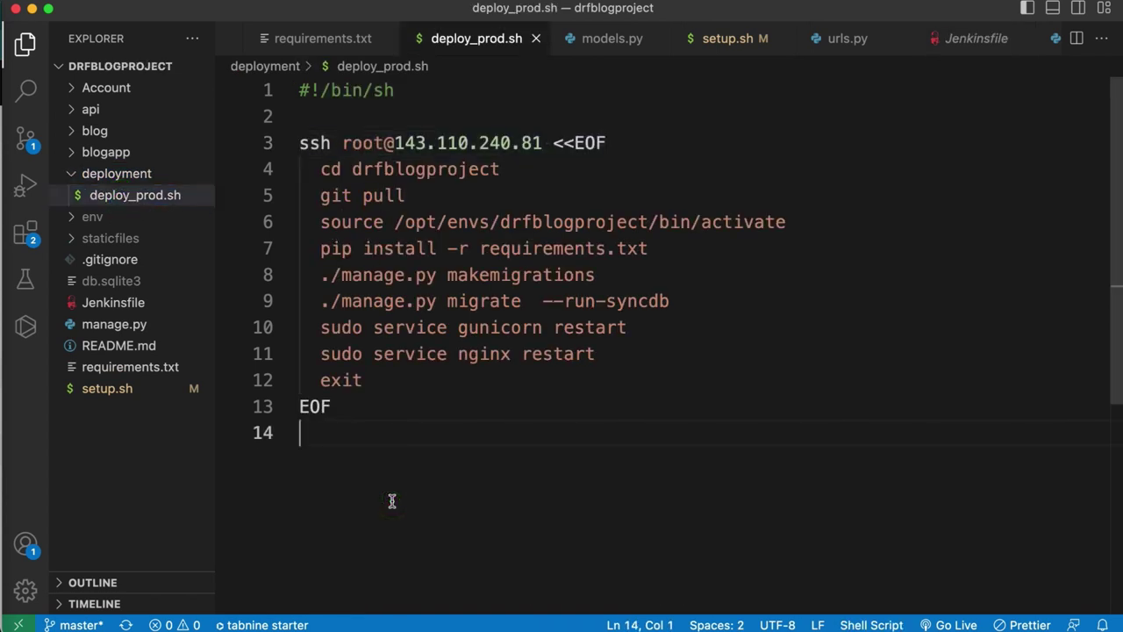
- Back in the Jenkinsfile, review its Checkout, Test, Deploy and Publish stages and Slack catch block
click(113, 302)
click(403, 406)
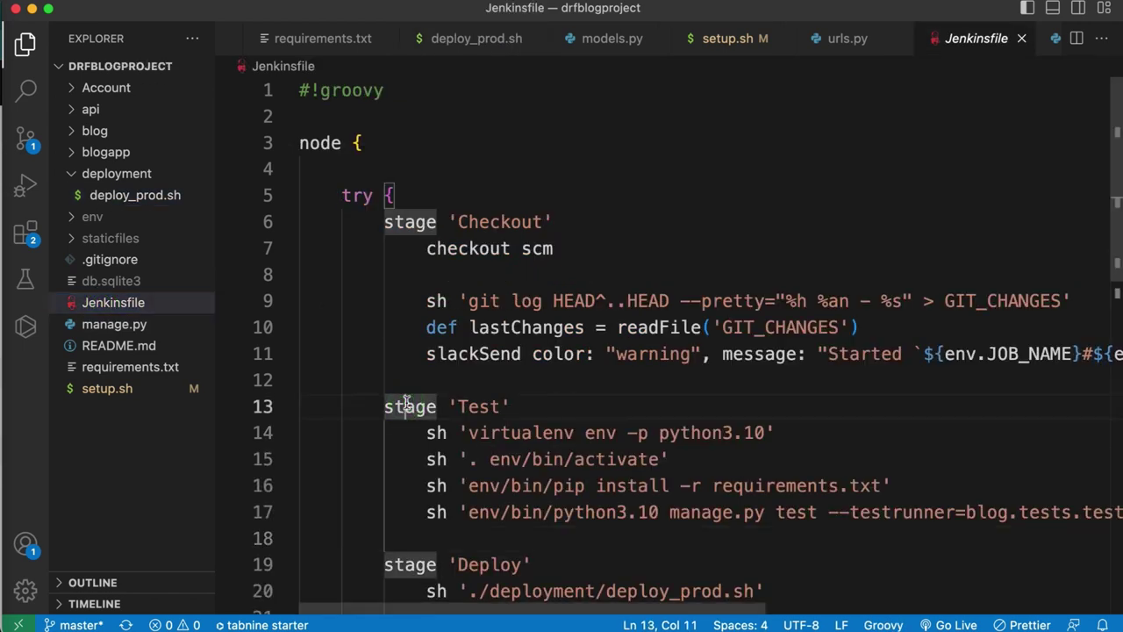
click(1115, 116)
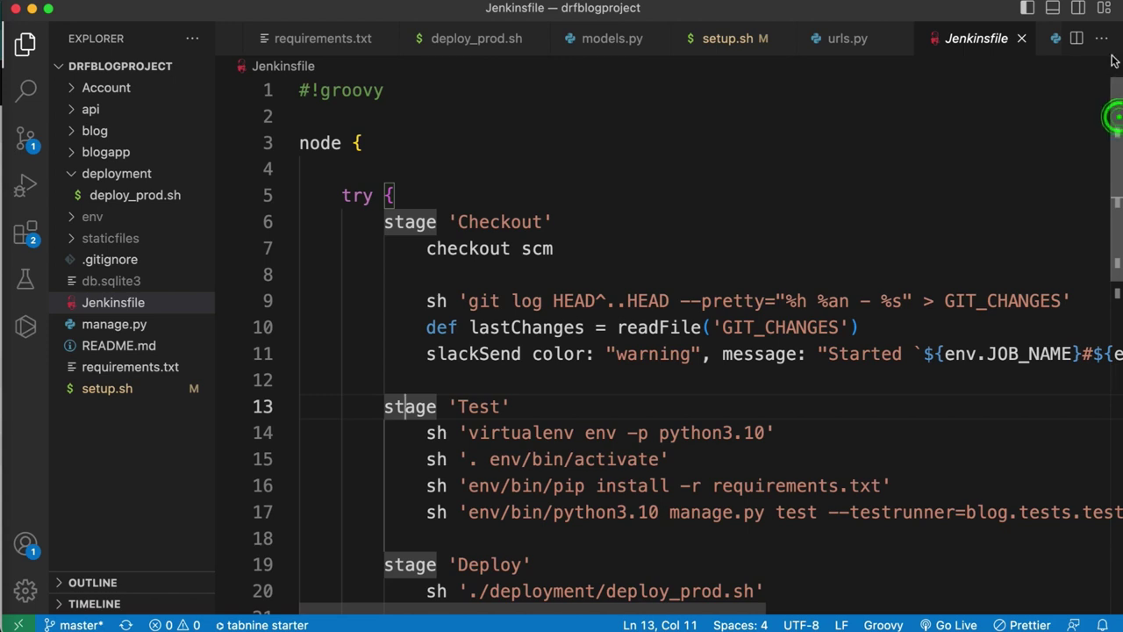
click(952, 175)
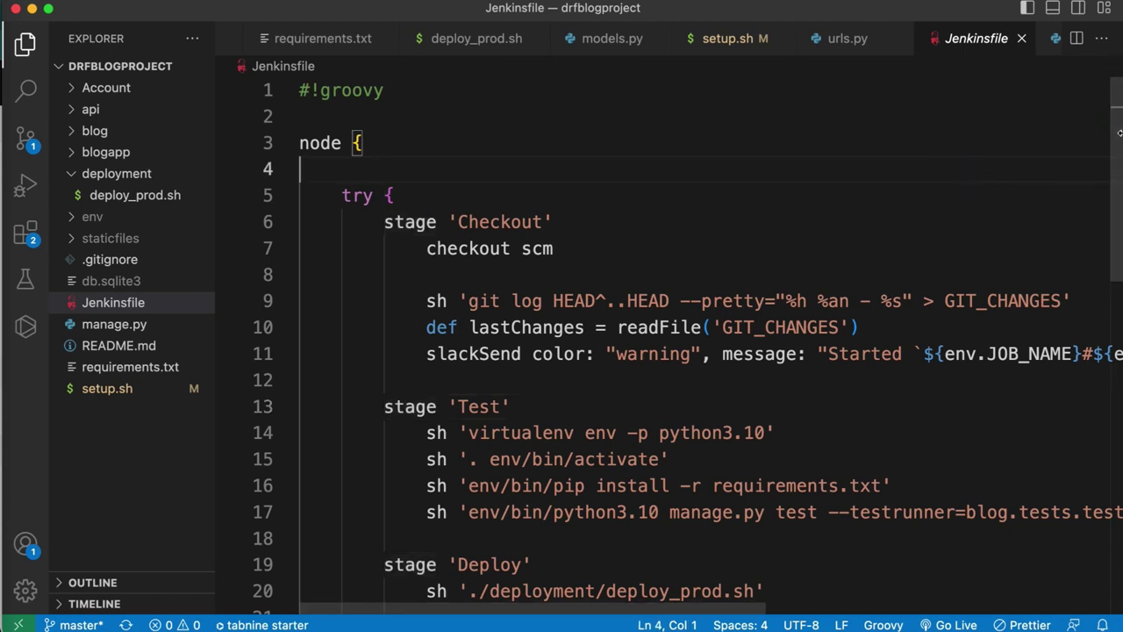
click(1110, 175)
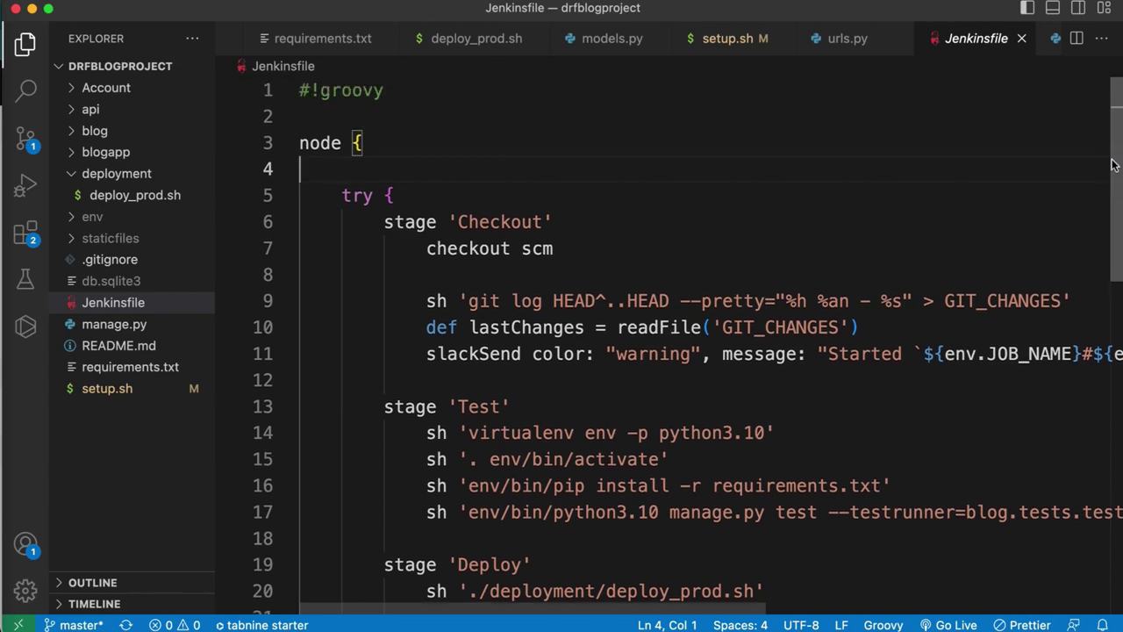
drag(1114, 165, 1068, 114)
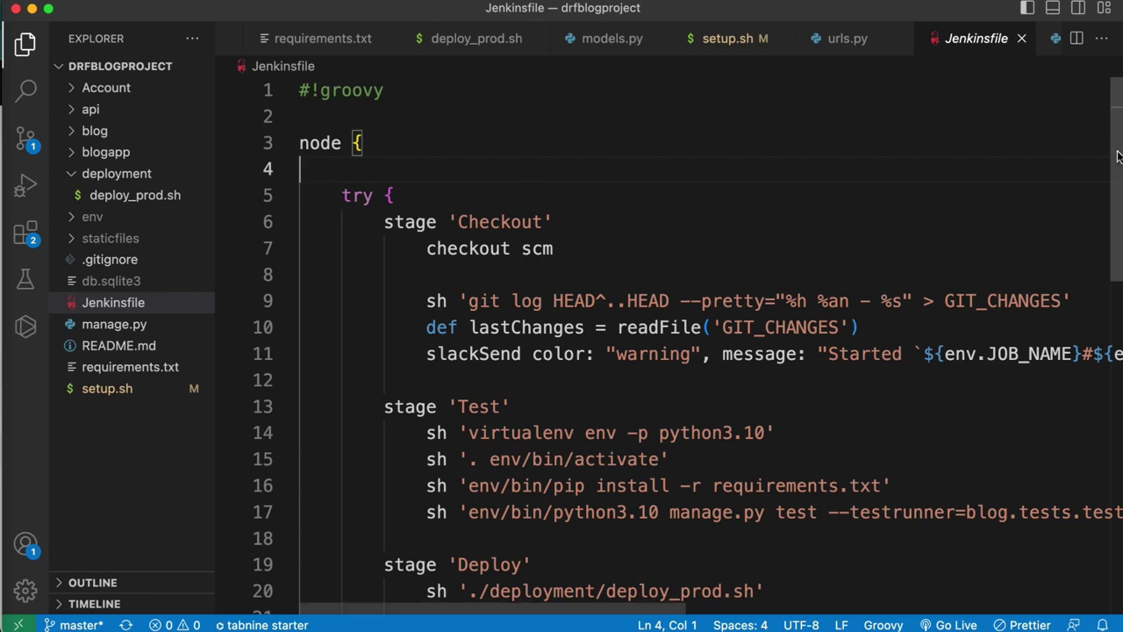
drag(1118, 156, 1118, 209)
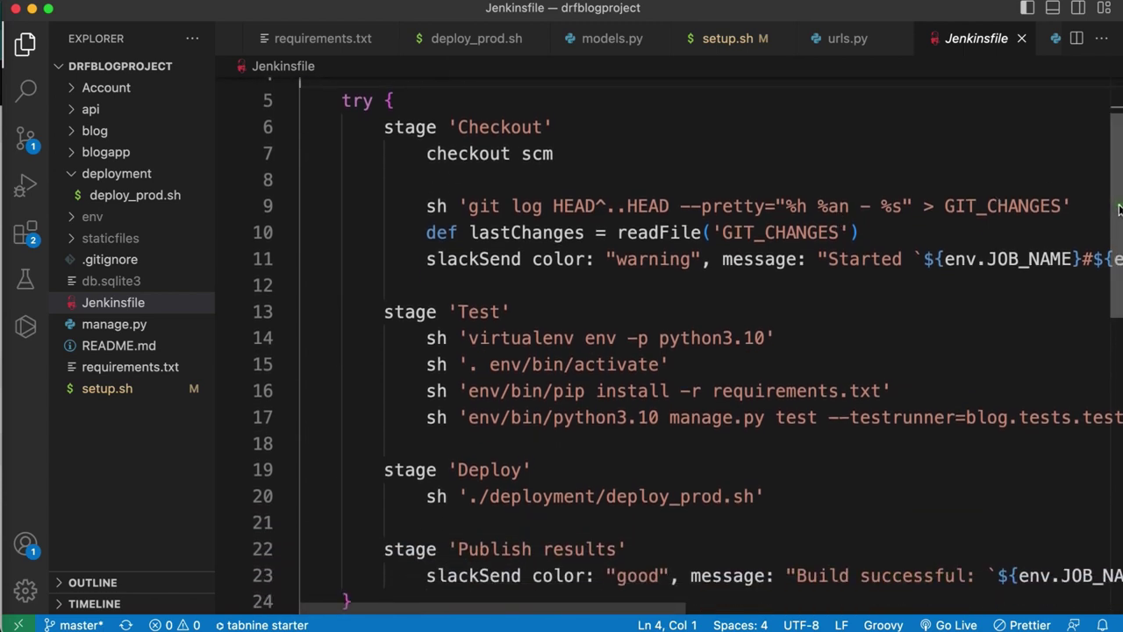
scroll(568, 298, up, 3)
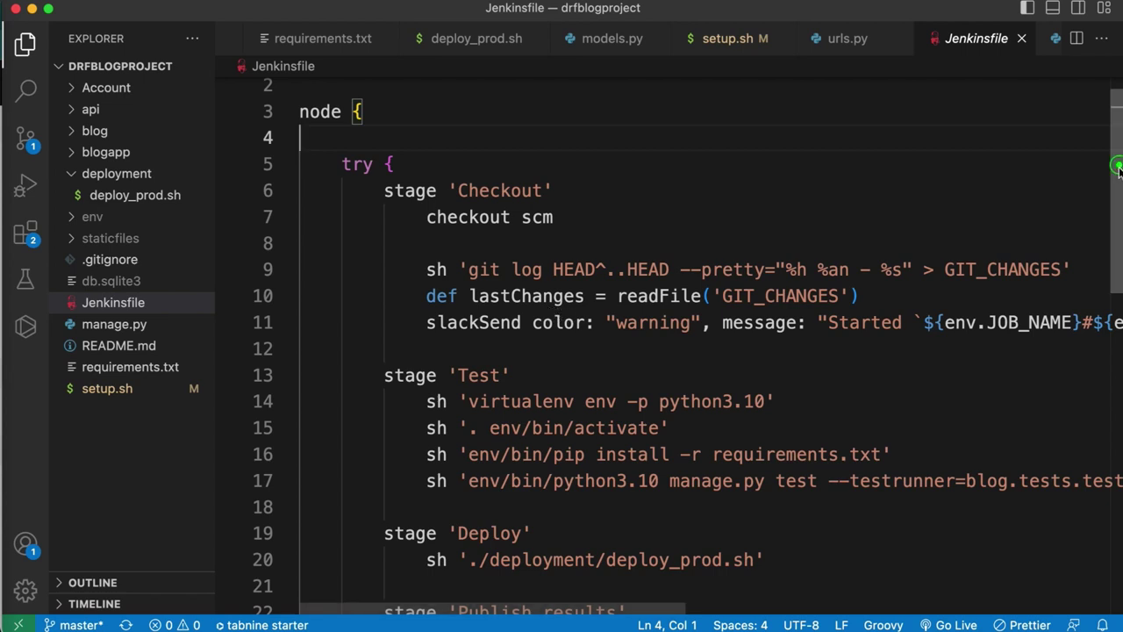
drag(1117, 168, 1120, 206)
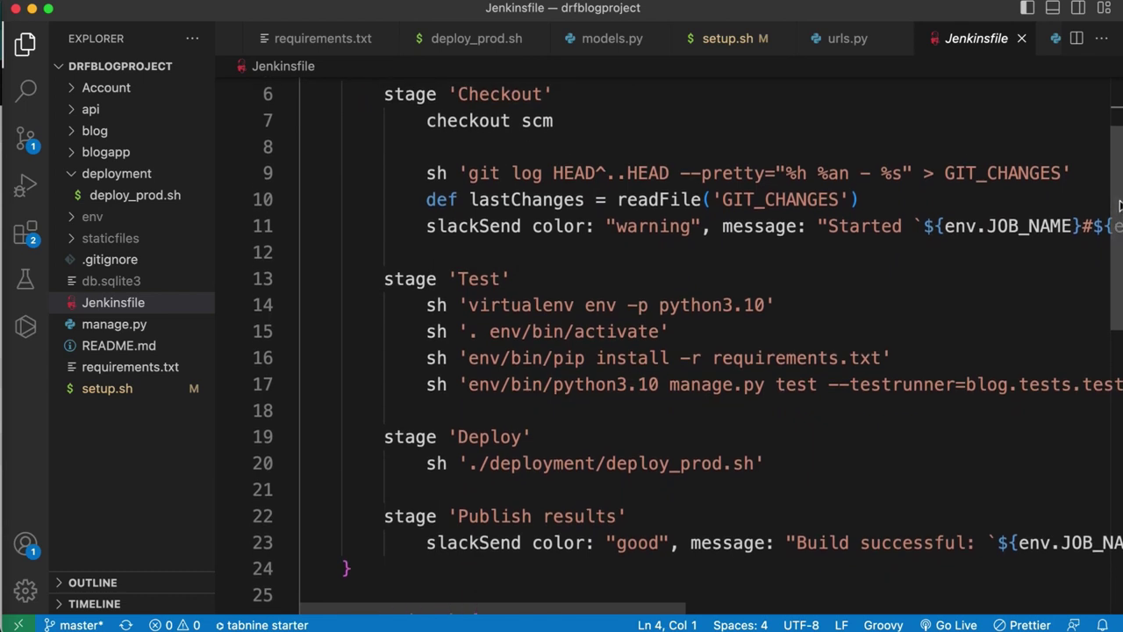
drag(1120, 206, 1119, 230)
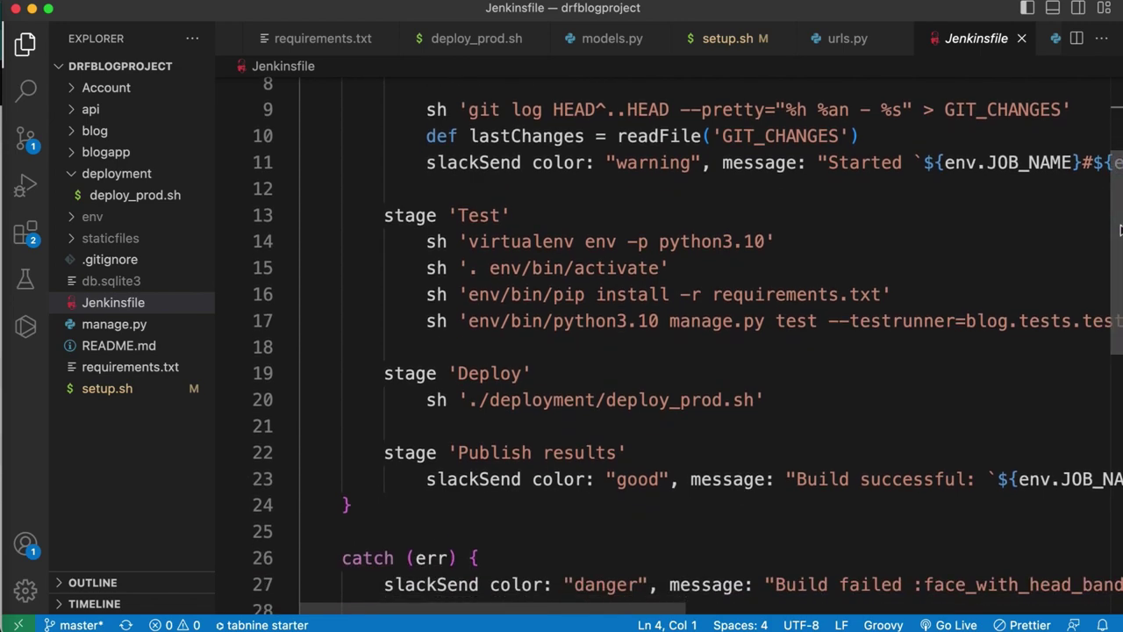
scroll(1120, 230, down, 2)
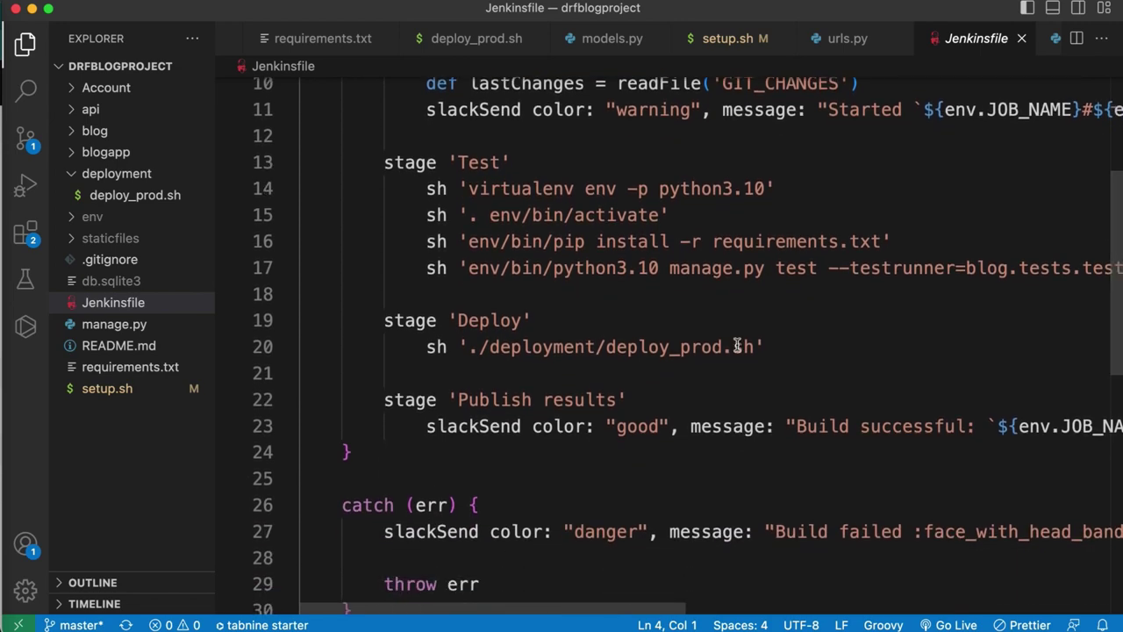
drag(775, 346, 457, 347)
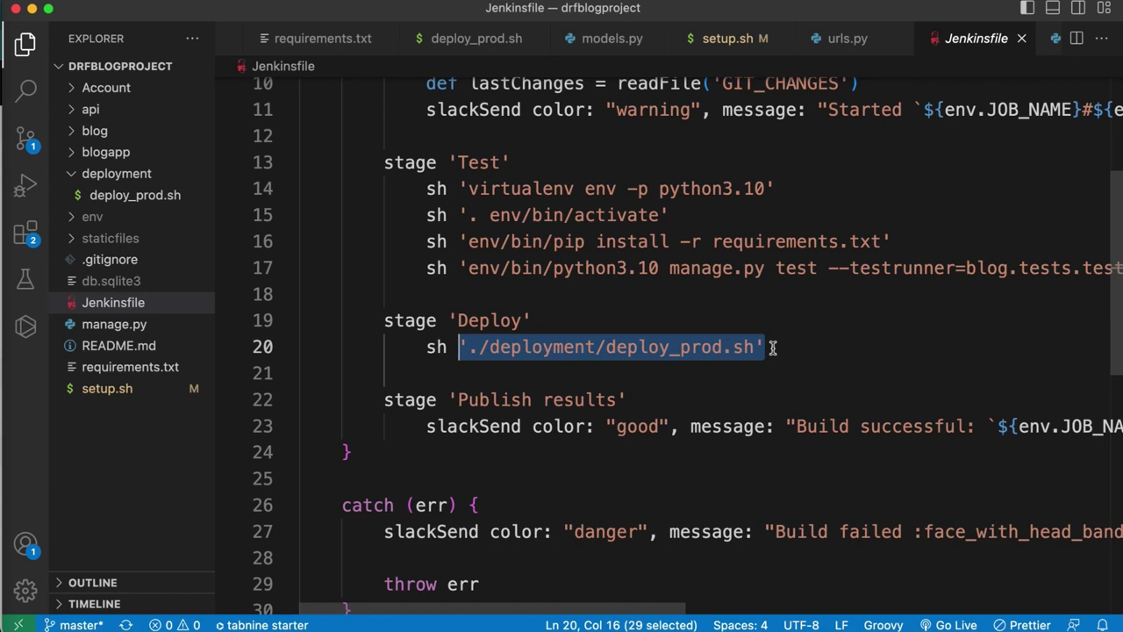
- Open deploy_prod.sh, select the server IP on its ssh line, then switch to Chrome
click(149, 200)
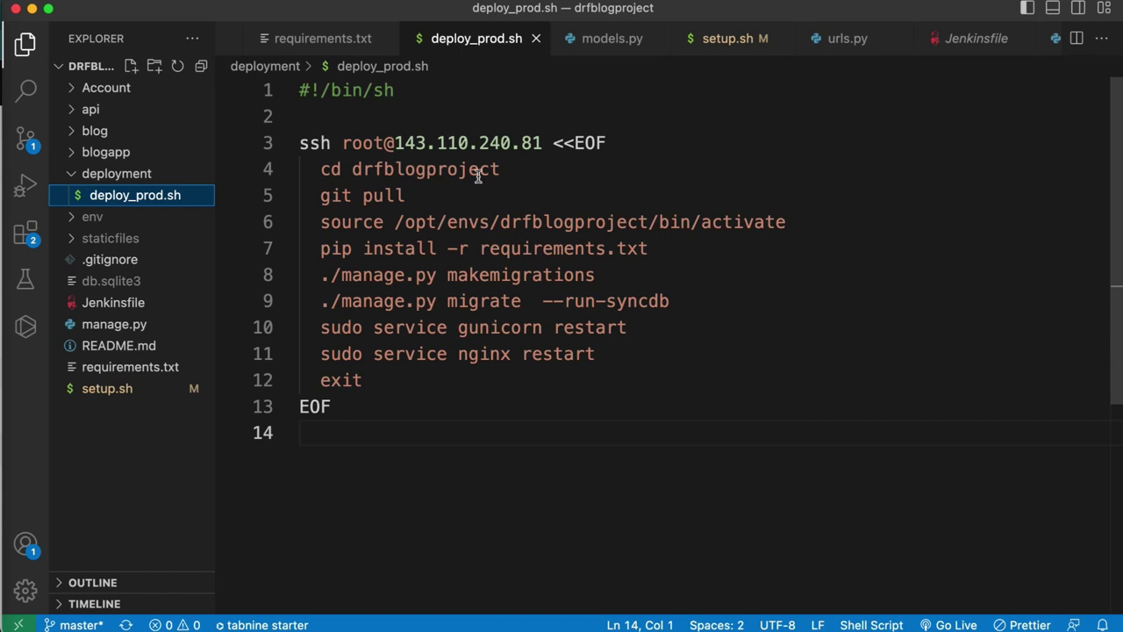
drag(543, 142, 397, 145)
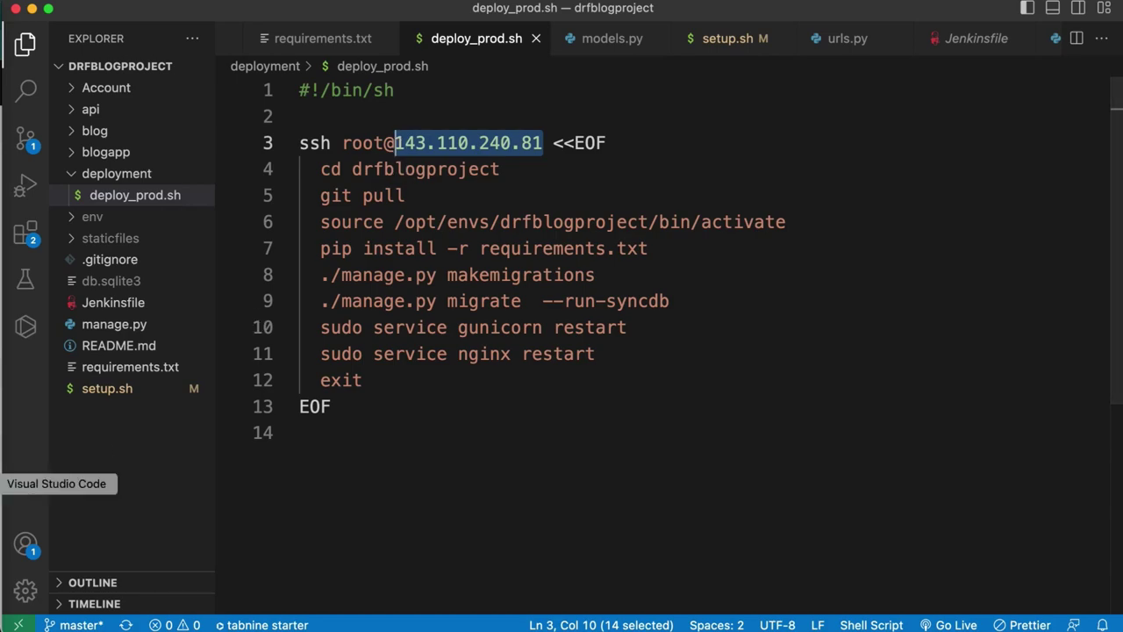
click(2, 443)
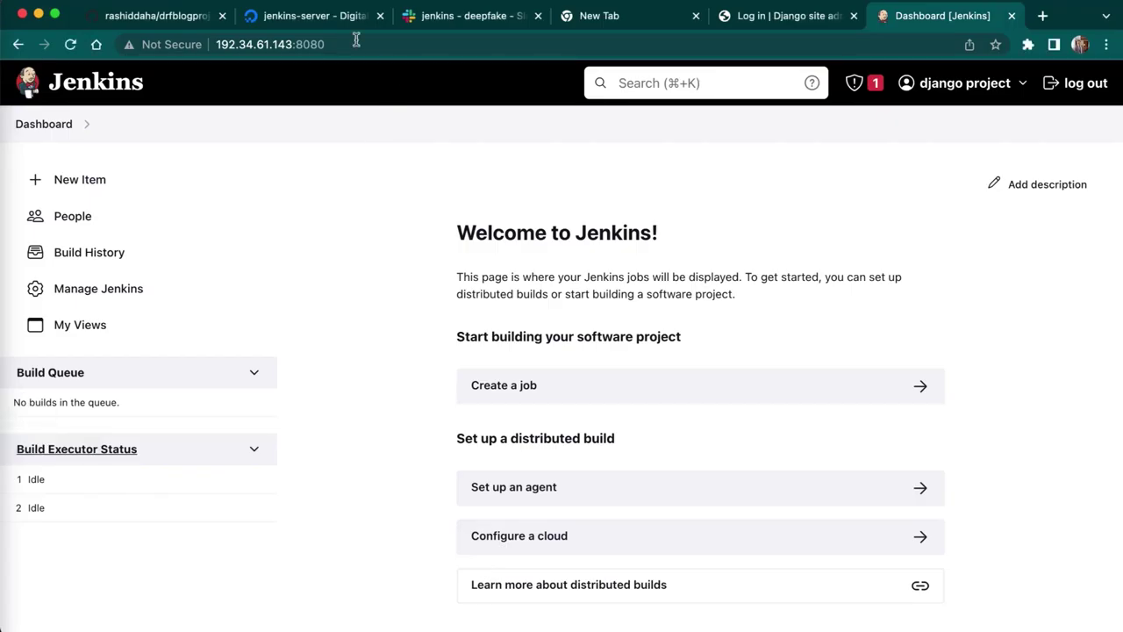
- Copy app-server's IP 128.199.25.122 from DigitalOcean's first-project, then select the old IP in deploy_prod.sh
click(323, 15)
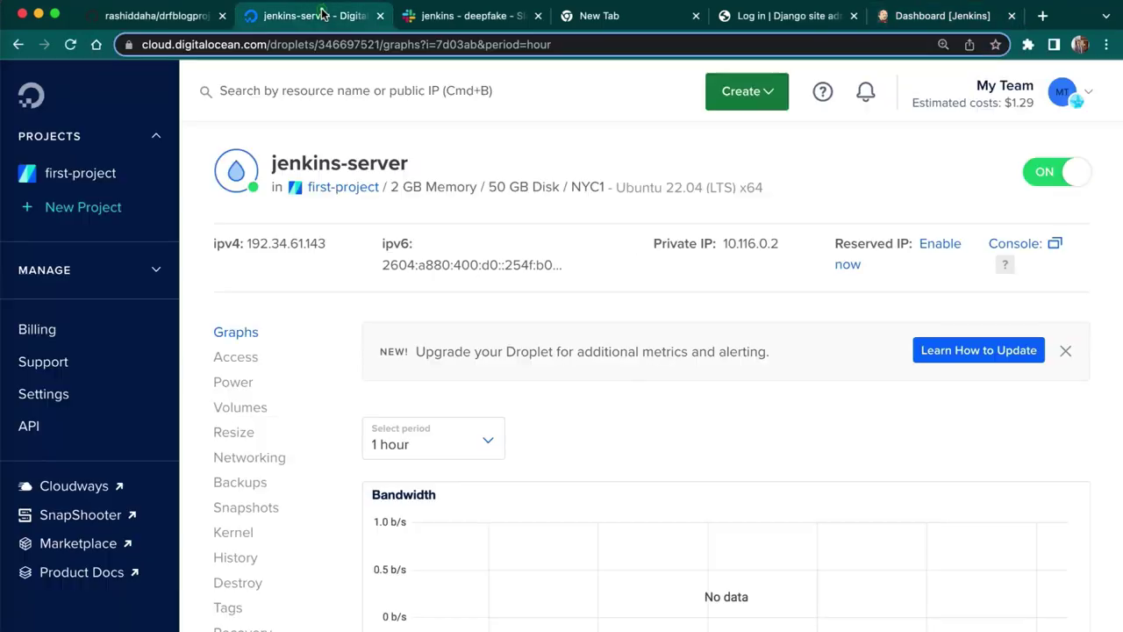
click(88, 174)
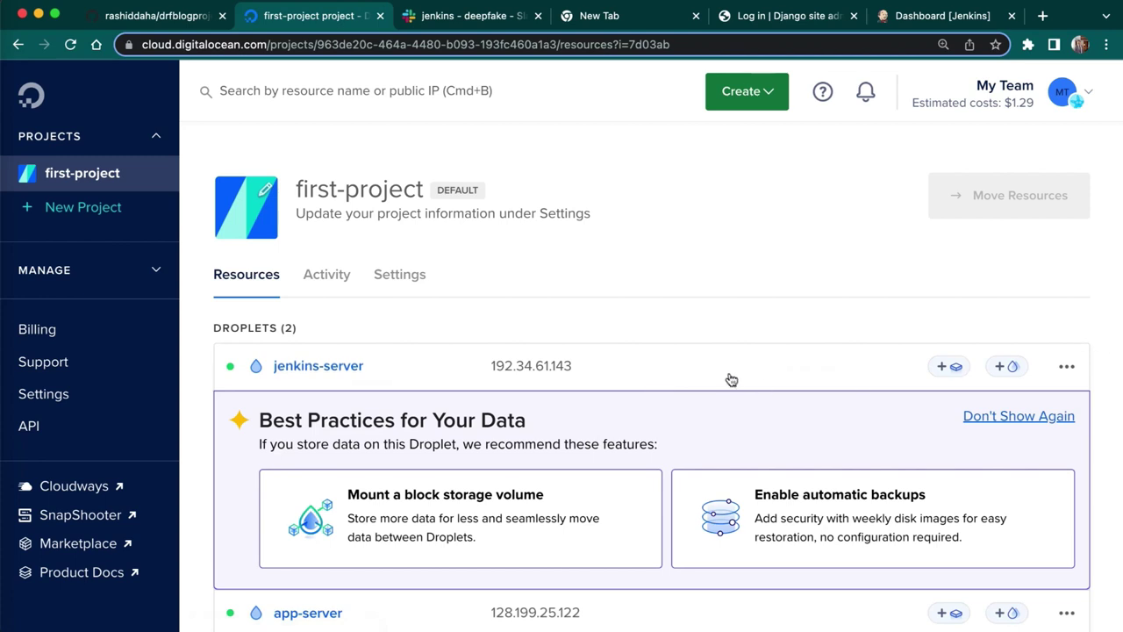
scroll(728, 319, down, 3)
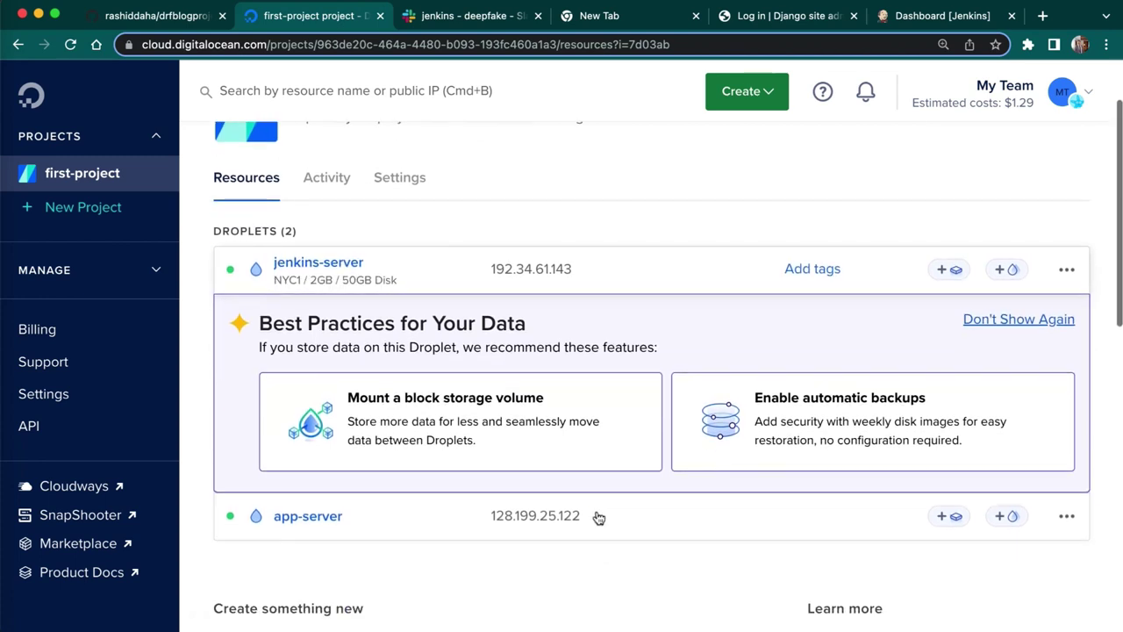
click(602, 524)
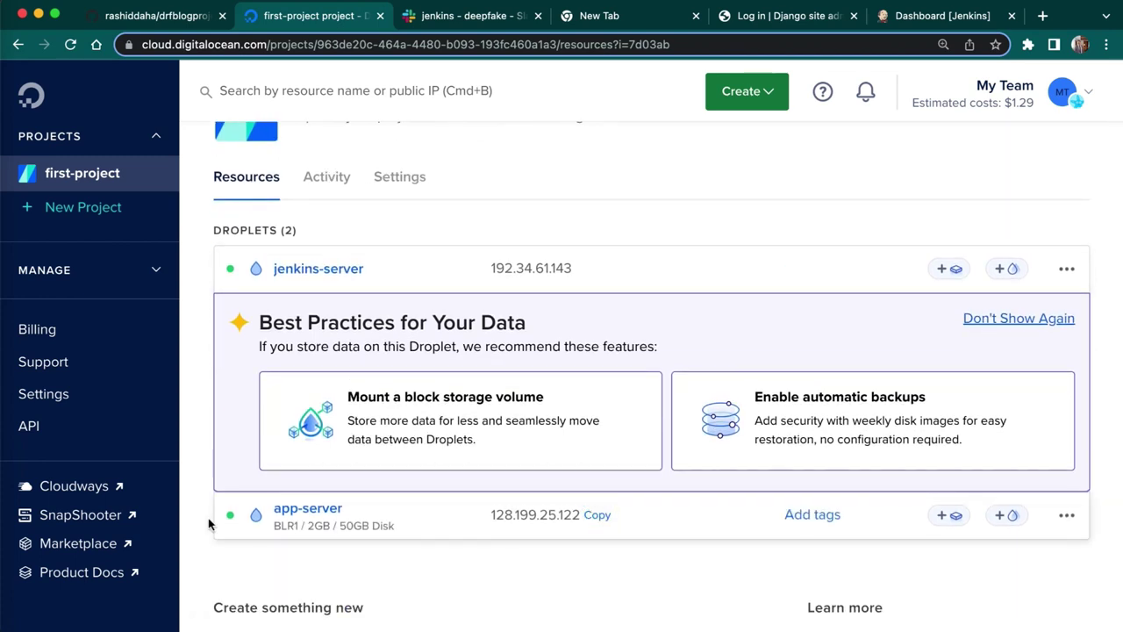
click(4, 531)
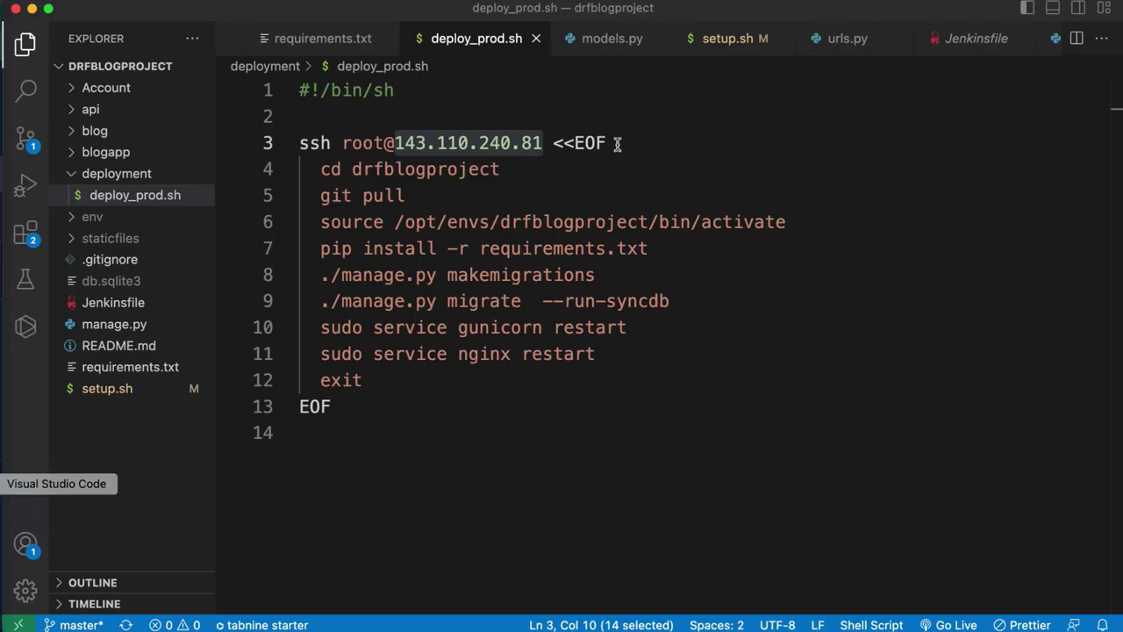
drag(394, 143, 548, 144)
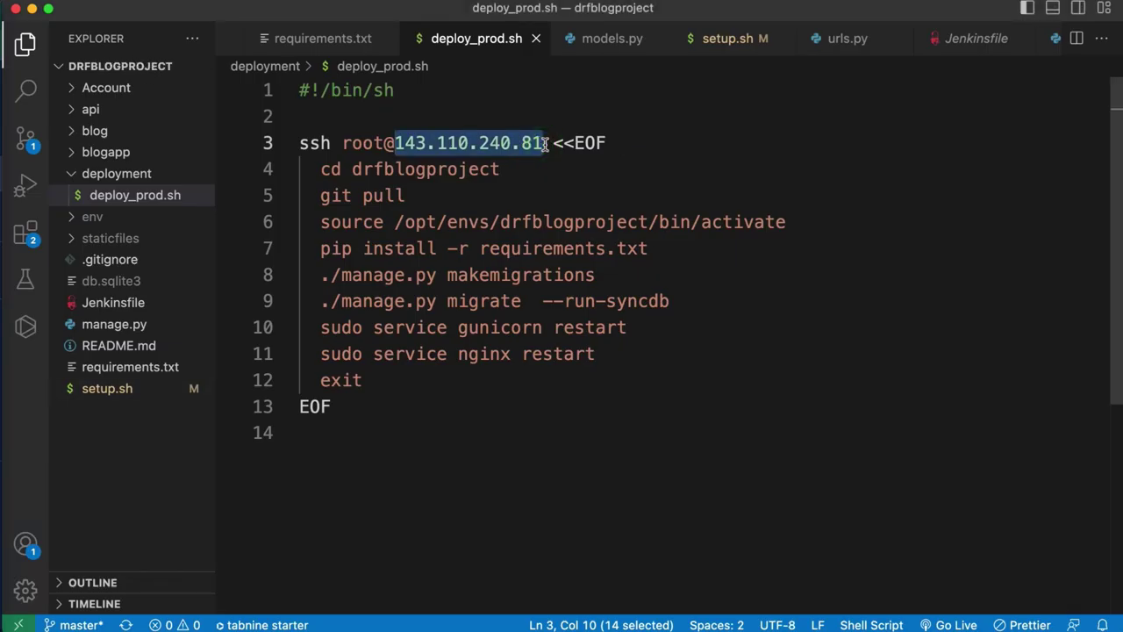
- Replace the ssh IP with 128.199.25.122 and review the cd, git pull and activate lines
key(BackSpace)
text(128.199.25.122)
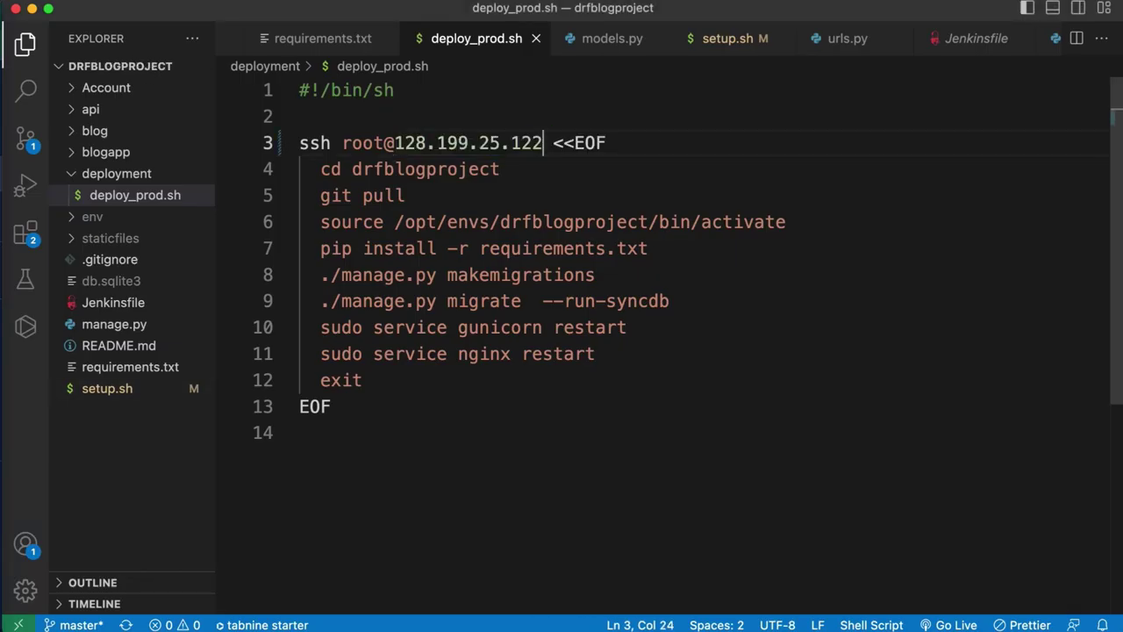
click(508, 170)
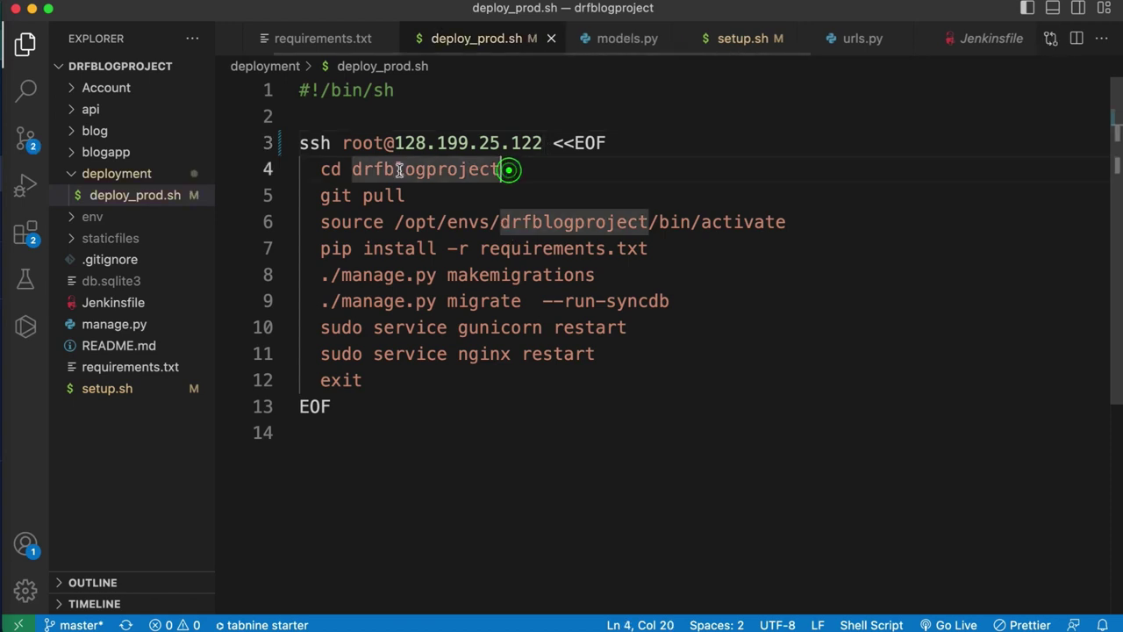
drag(399, 169, 320, 170)
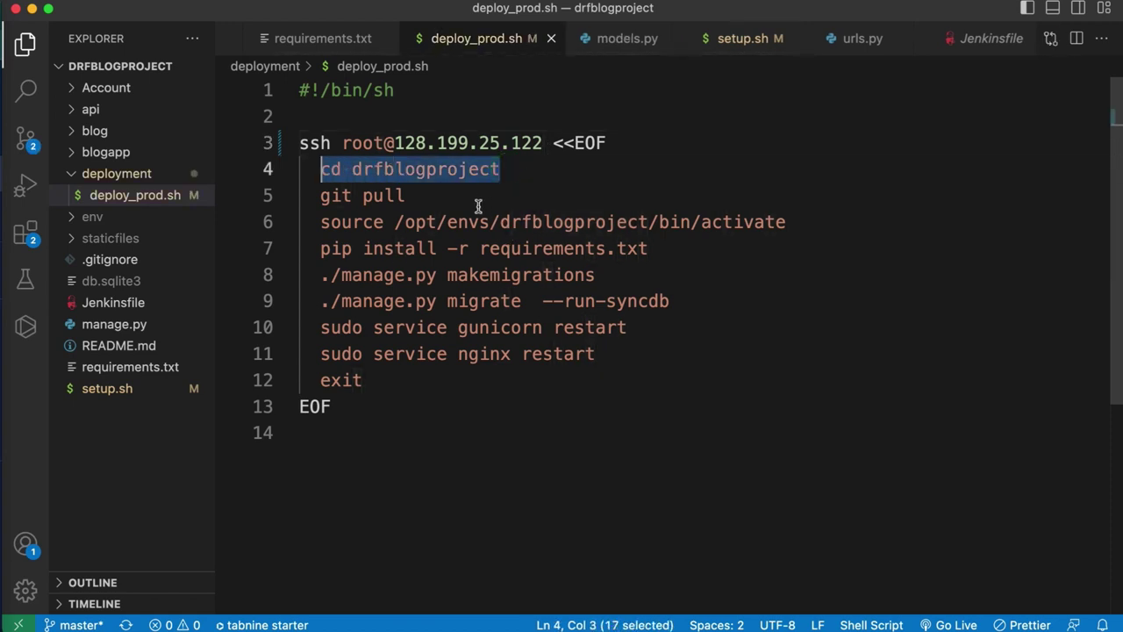
click(450, 201)
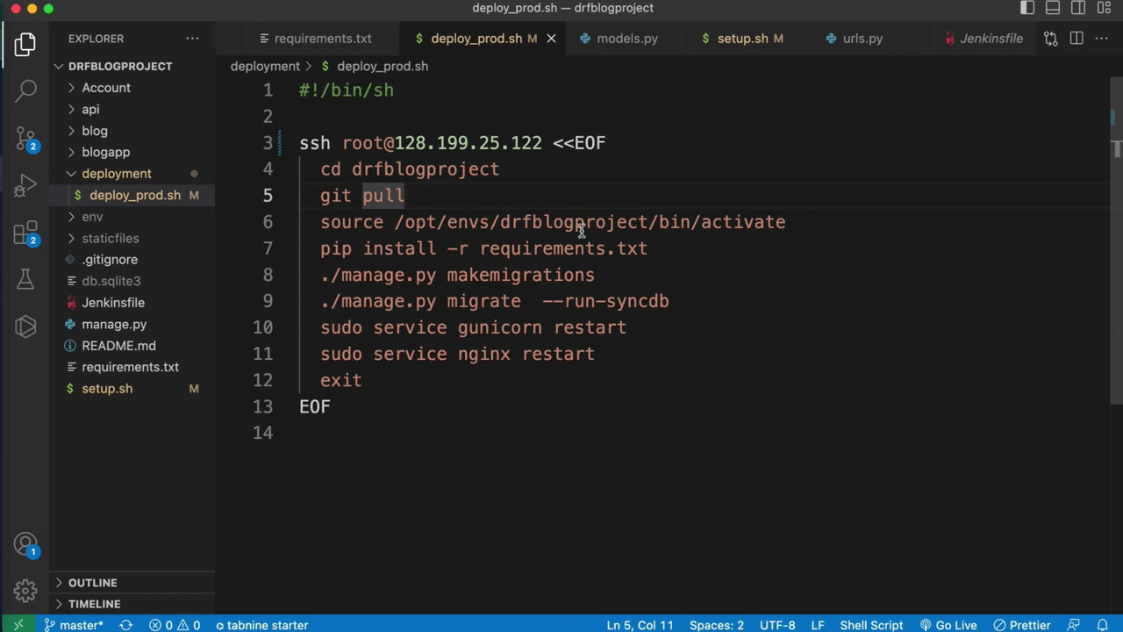
click(805, 227)
drag(805, 227, 581, 209)
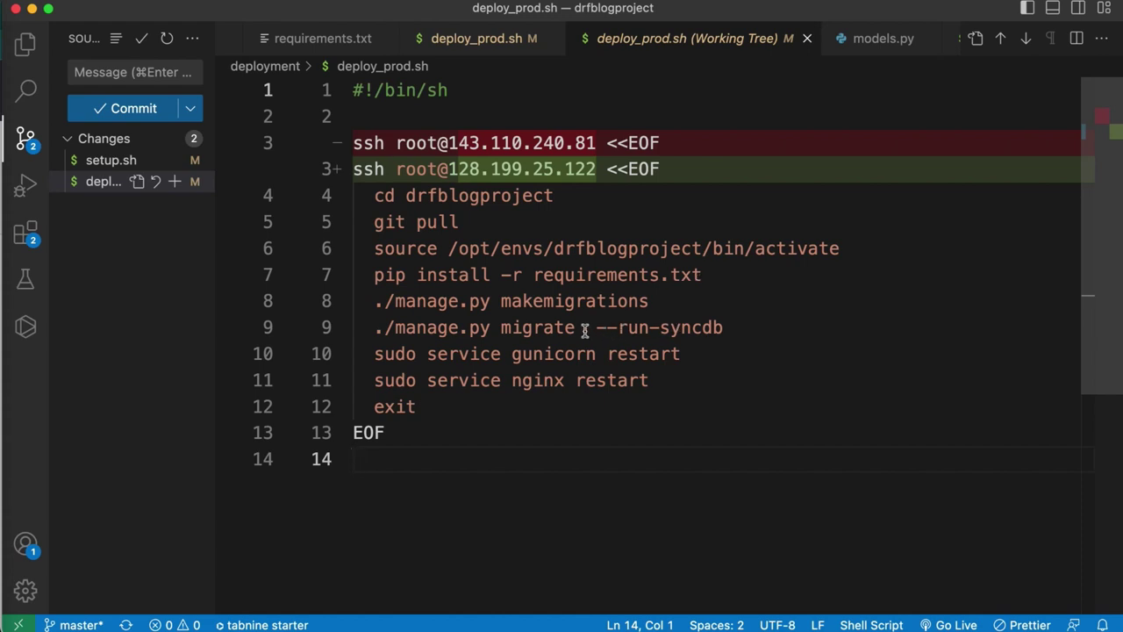
click(709, 362)
- Reopen deploy_prod.sh from the file tree, then open the Jenkinsfile
click(25, 43)
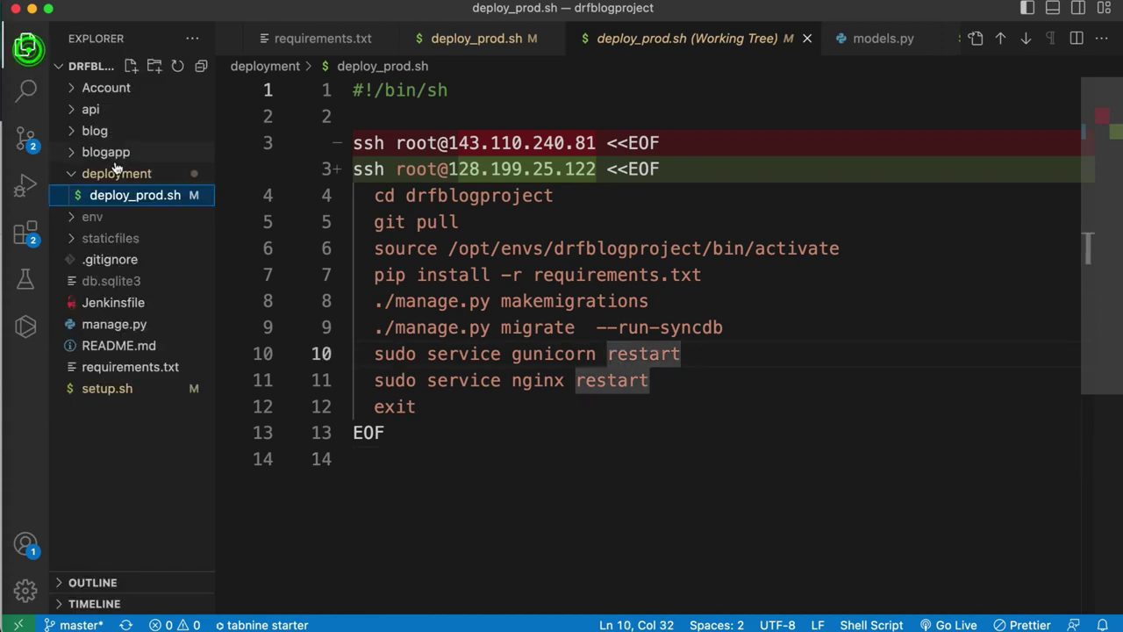
click(117, 197)
click(468, 389)
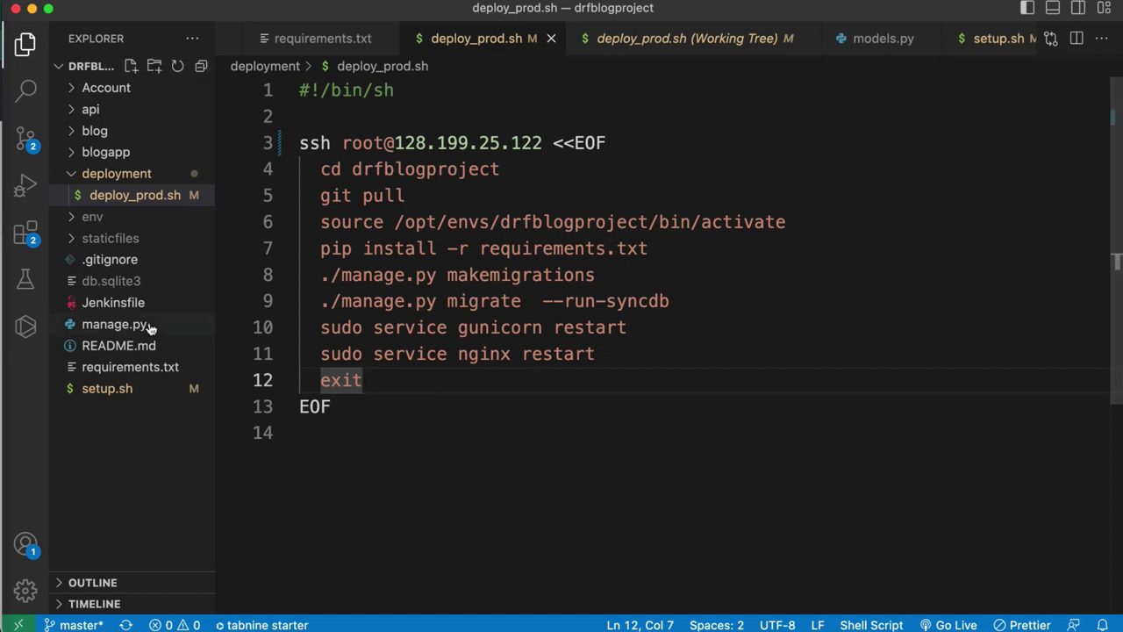
click(110, 306)
click(687, 376)
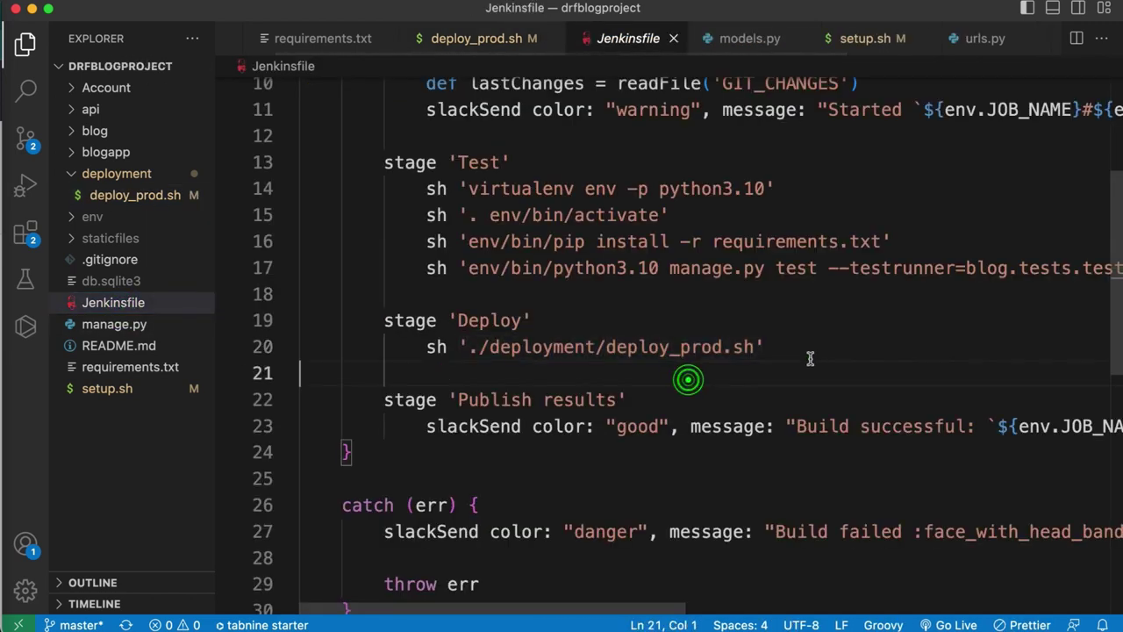
drag(787, 345, 437, 347)
drag(382, 380, 403, 443)
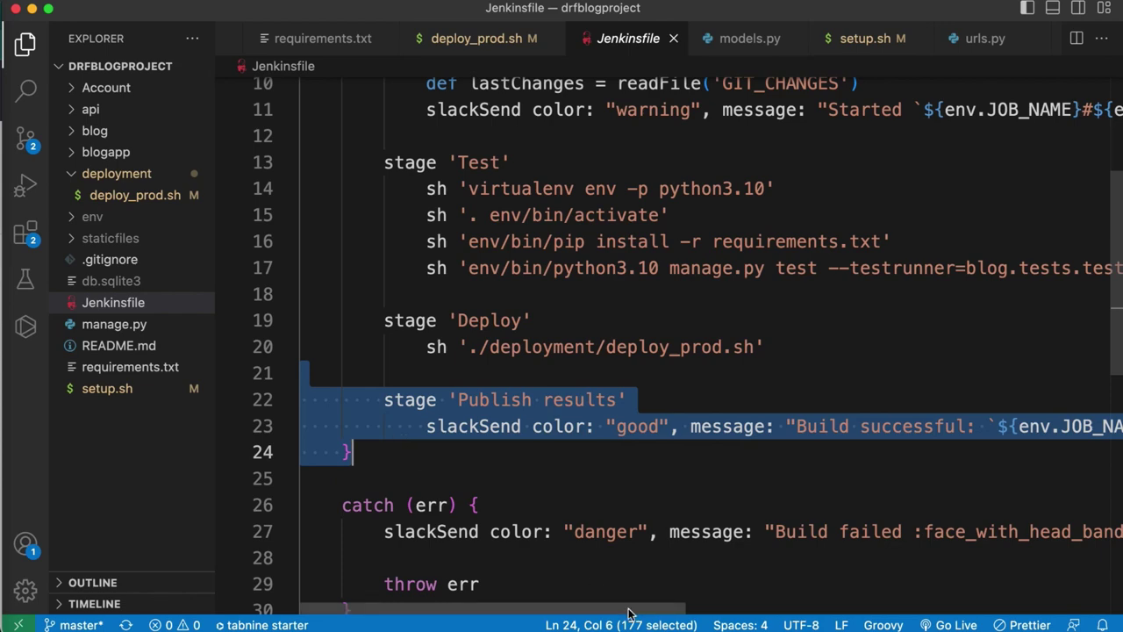
drag(632, 612, 1035, 368)
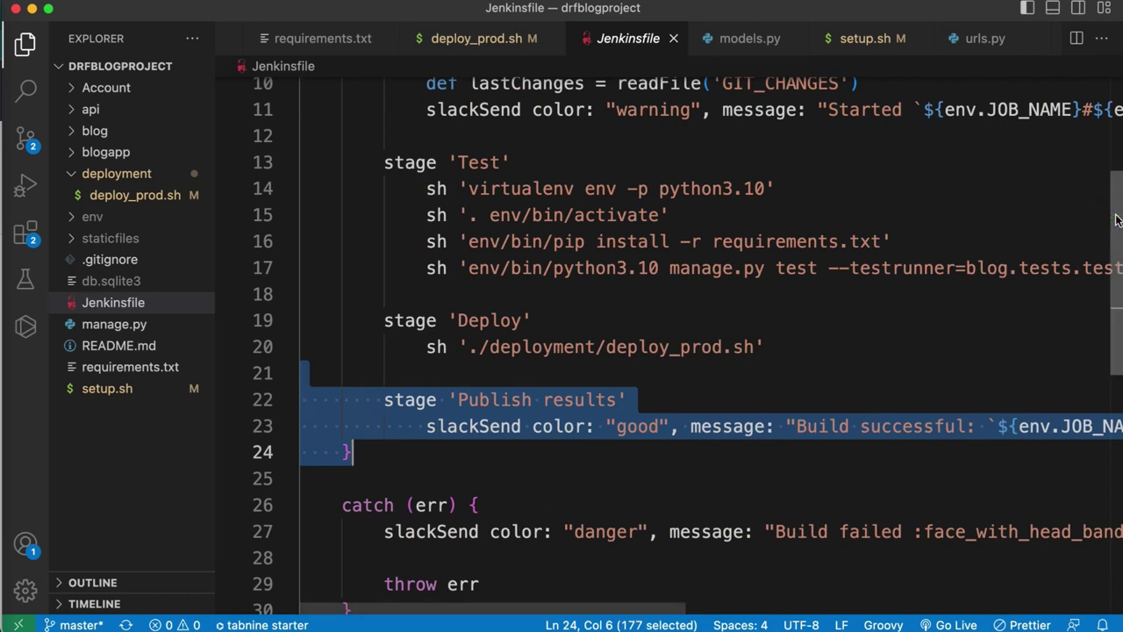
drag(1116, 204, 1119, 248)
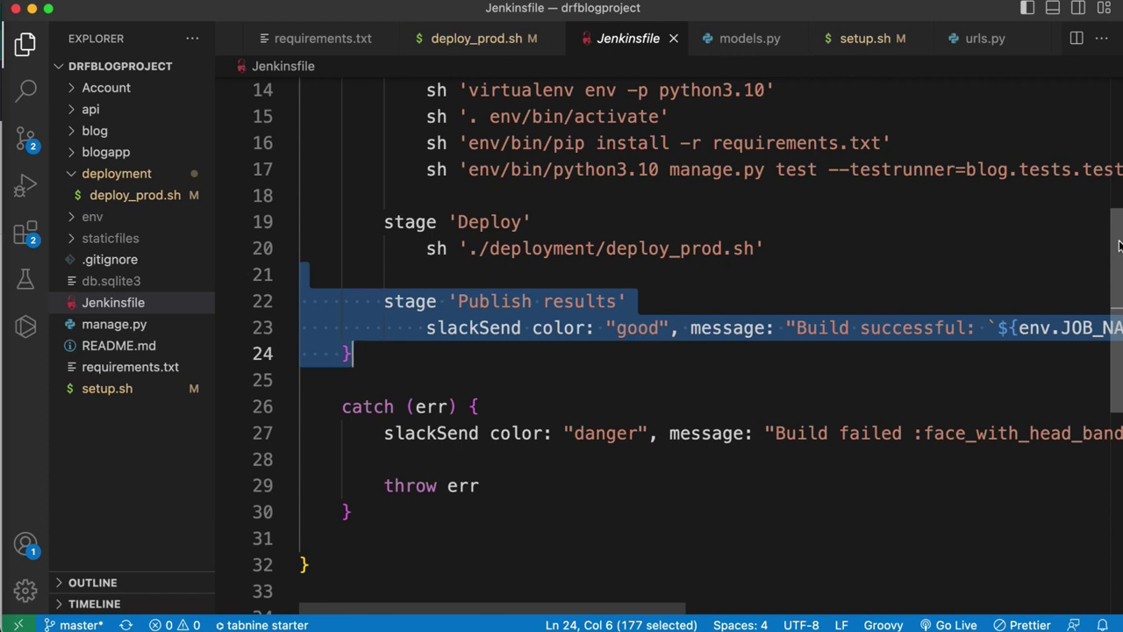
scroll(1119, 246, down, 1)
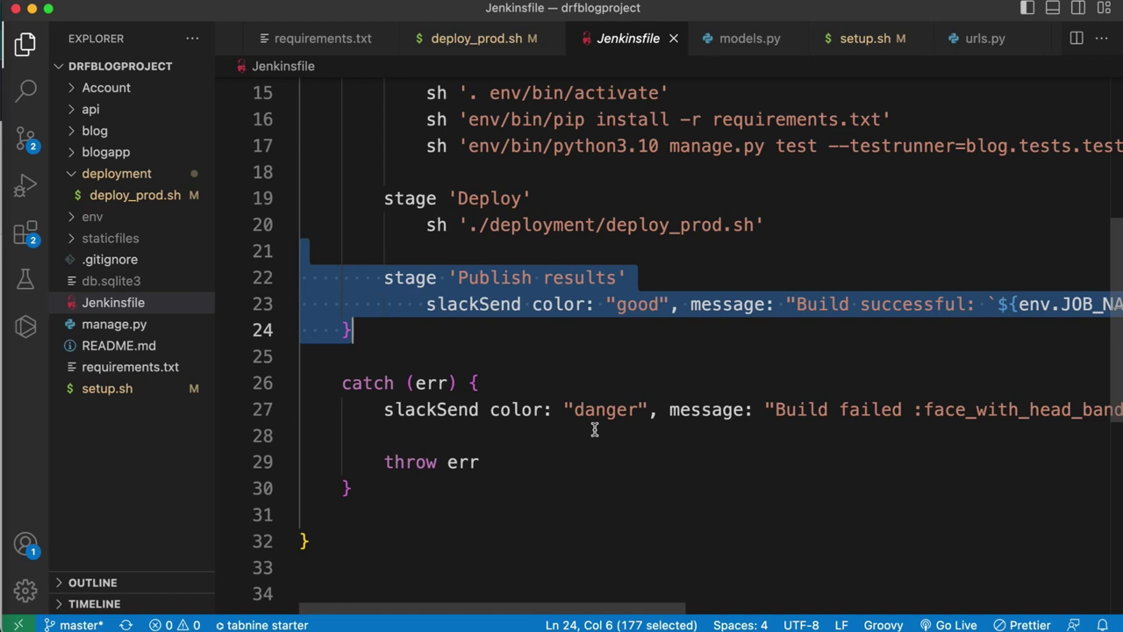
click(947, 245)
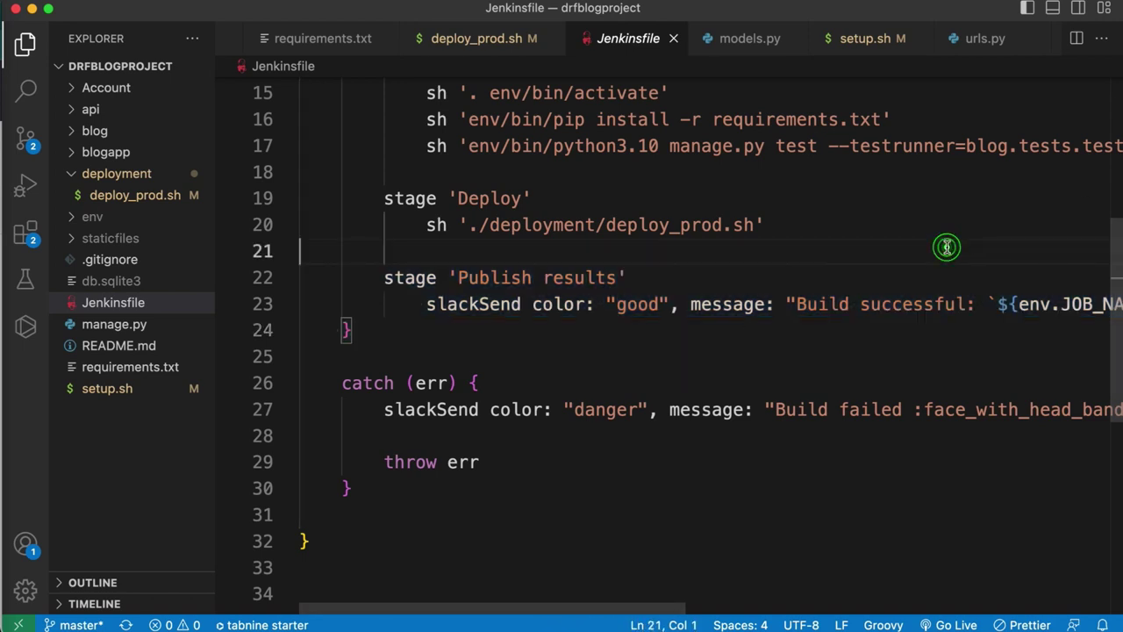
key(super+minus)
key(super+minus)
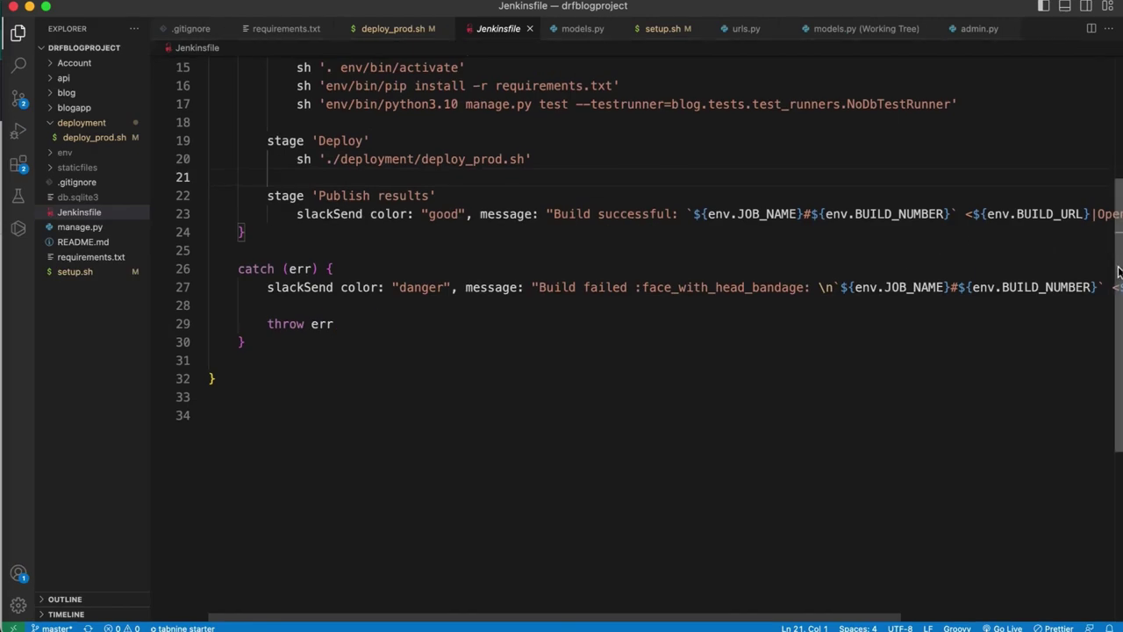
scroll(910, 196, up, 5)
click(877, 209)
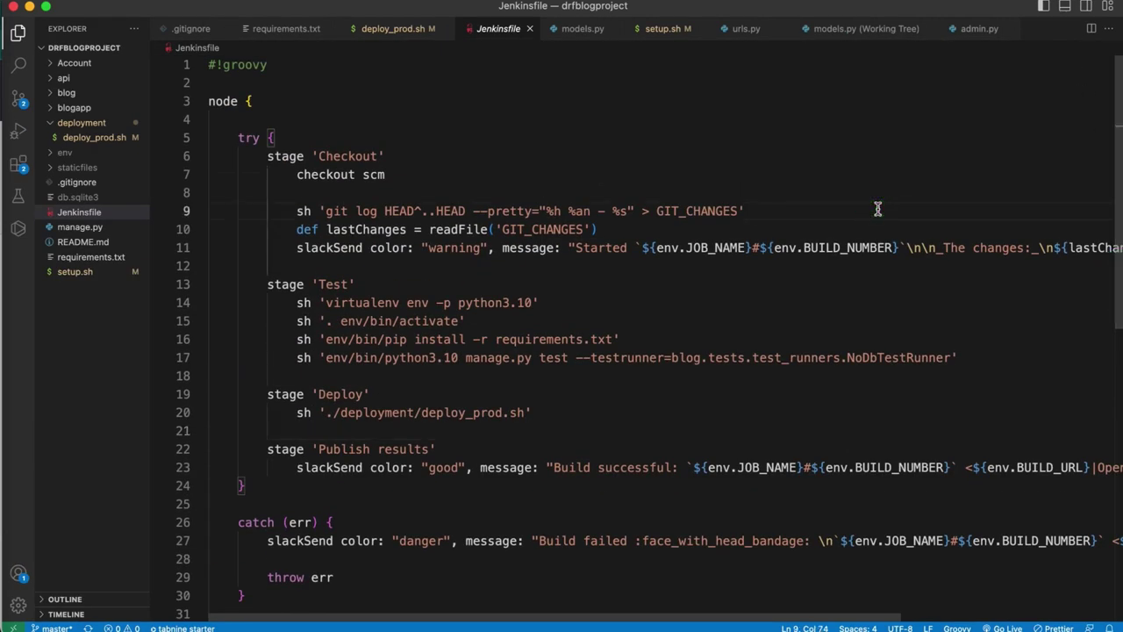
key(super+equal)
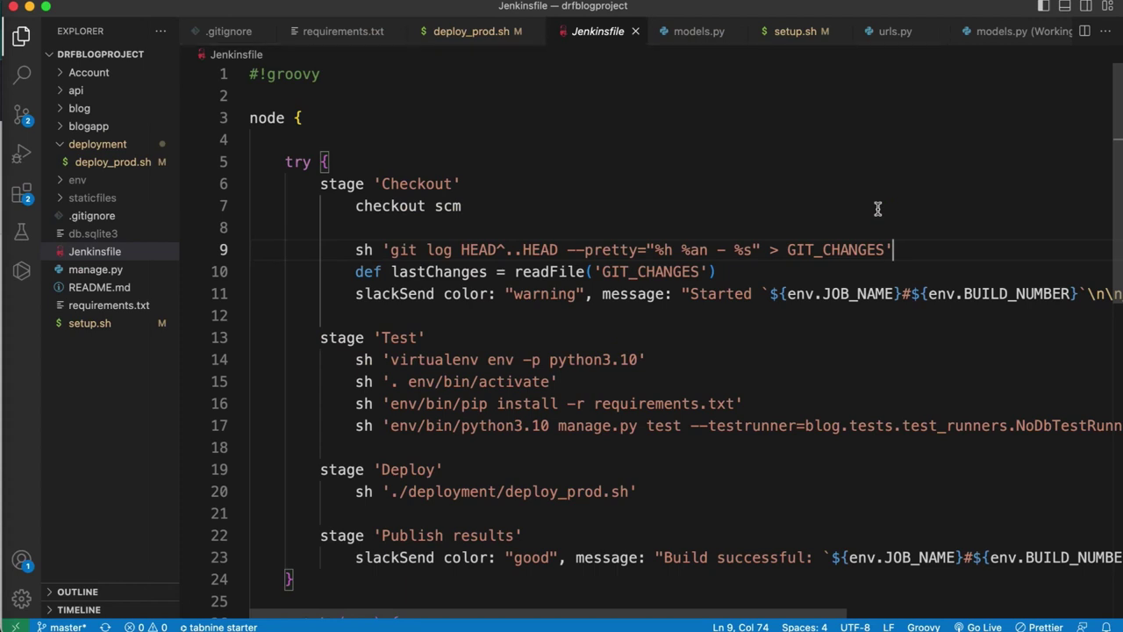
double_click(706, 426)
click(702, 517)
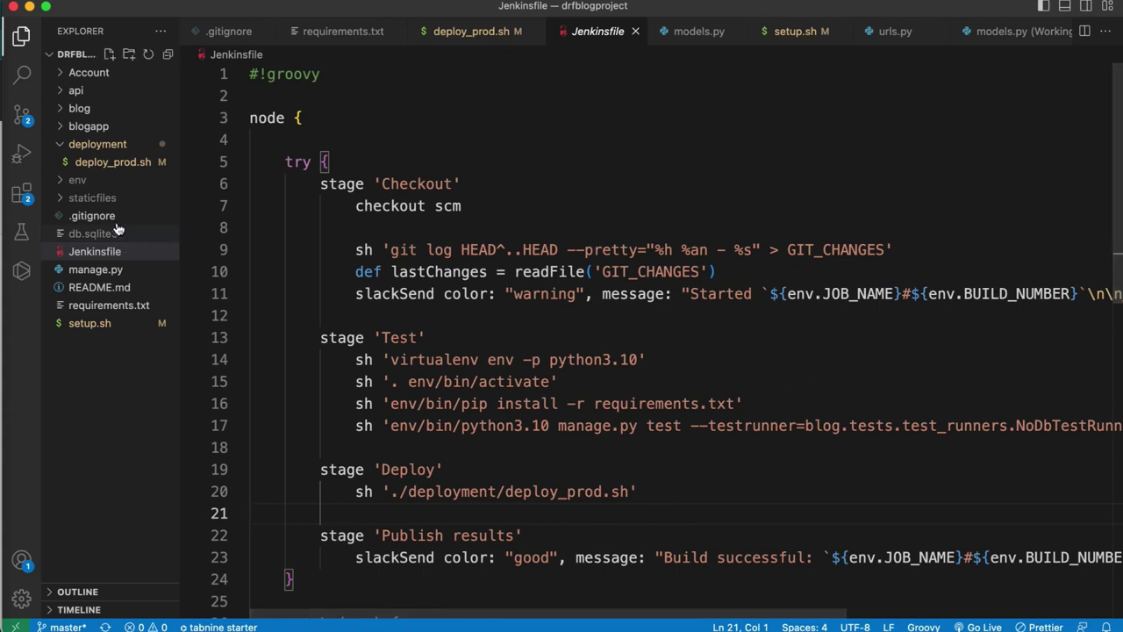
click(99, 163)
- Commit the pending script changes with the message 'update', then bring up the GitHub repository in Chrome
click(348, 139)
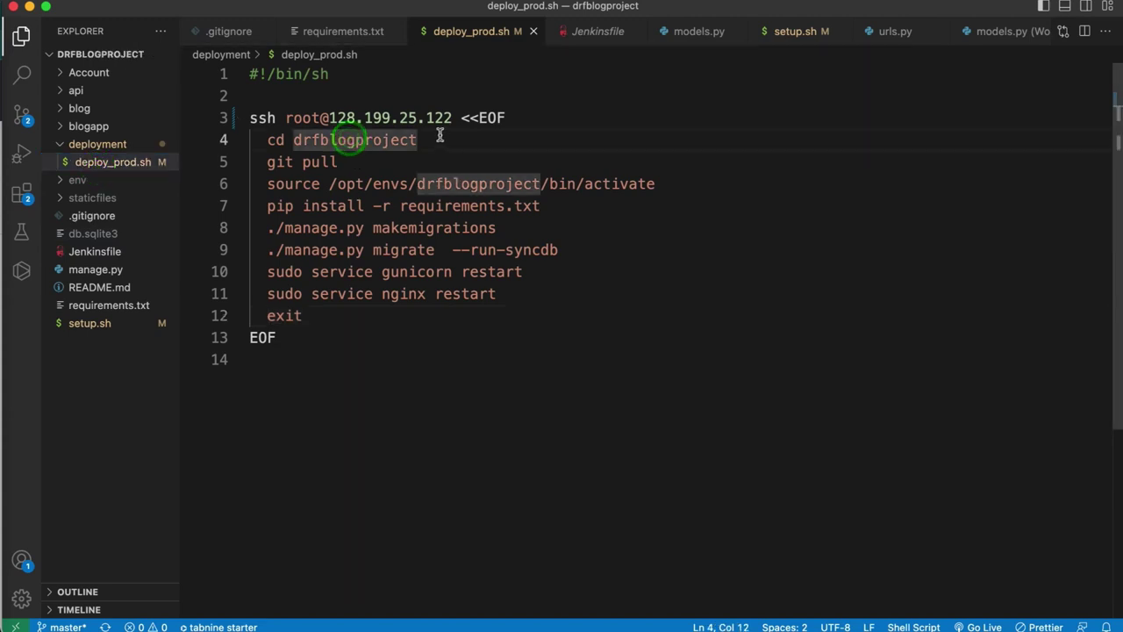
drag(436, 139, 332, 138)
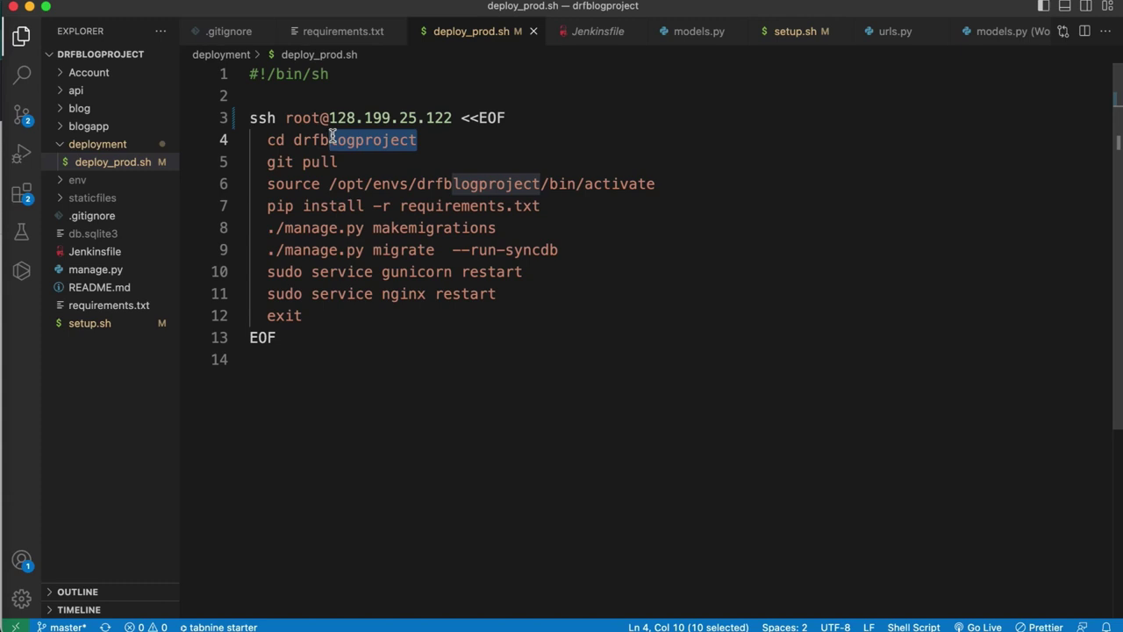
click(22, 115)
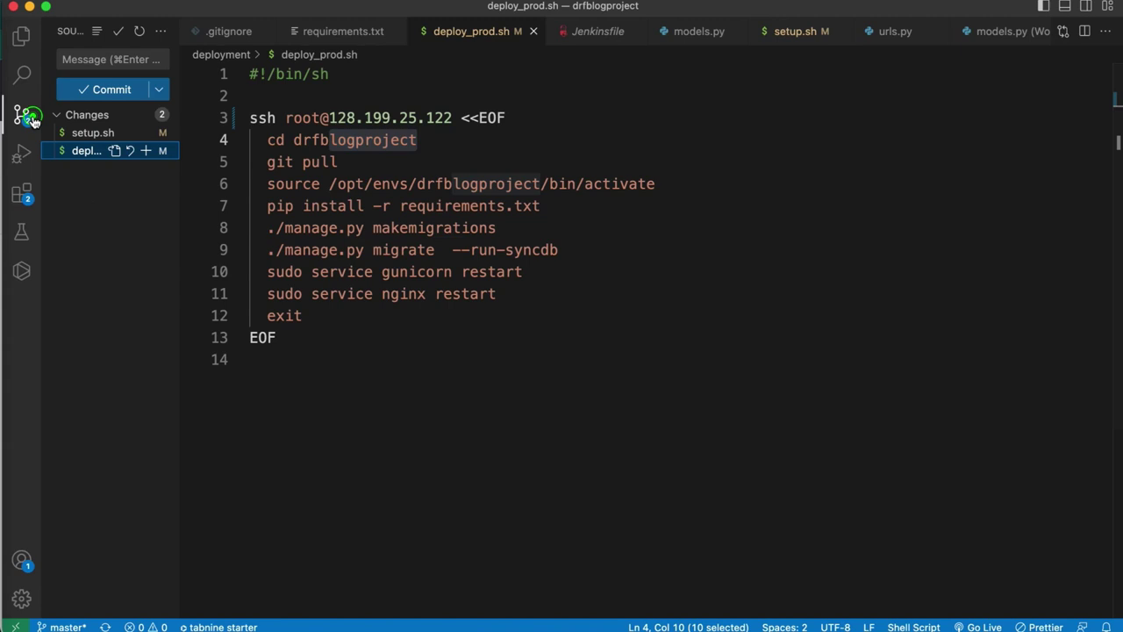
click(106, 59)
text(u)
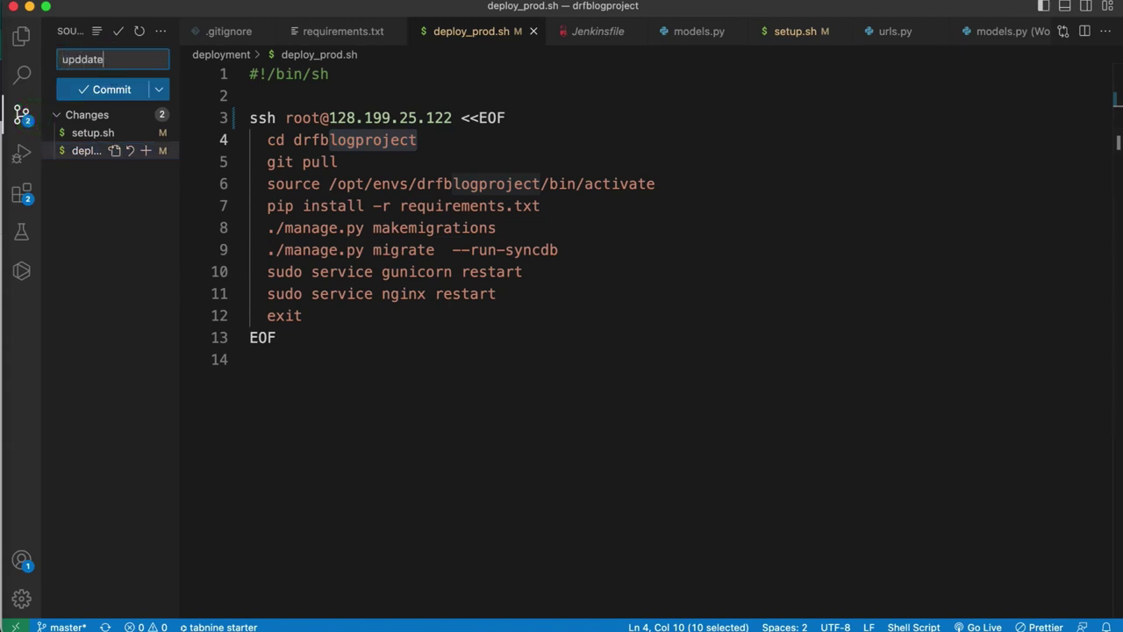
text(pddate)
key(BackSpace)
key(BackSpace)
key(BackSpace)
click(117, 89)
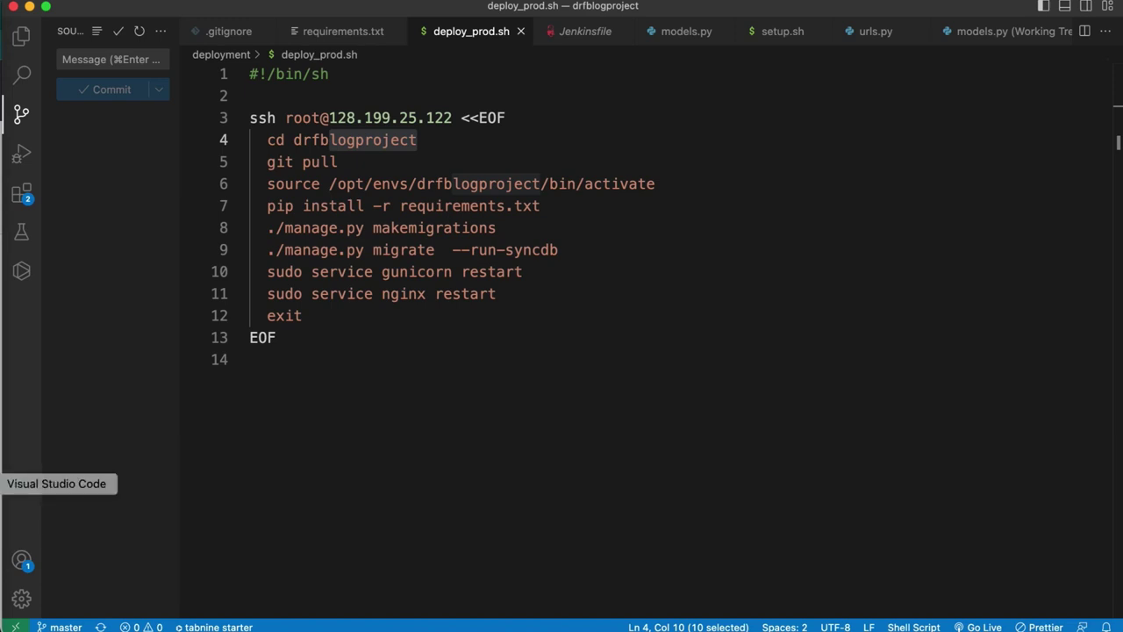
click(3, 443)
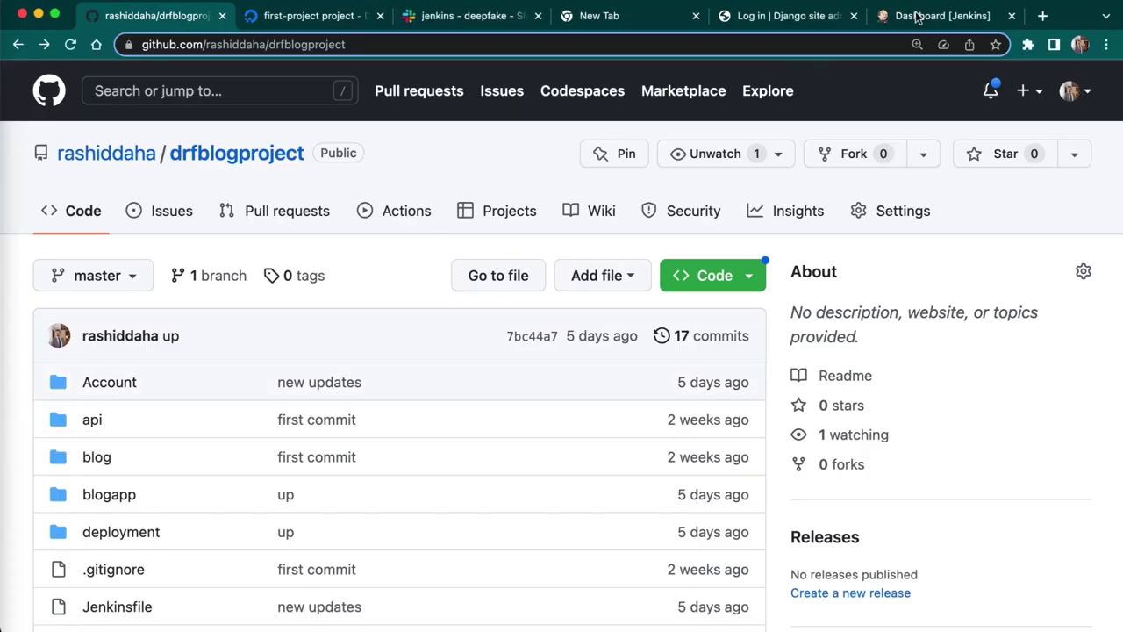
- Create a new item named django-app of type Multibranch Pipeline and confirm it
click(917, 18)
click(100, 180)
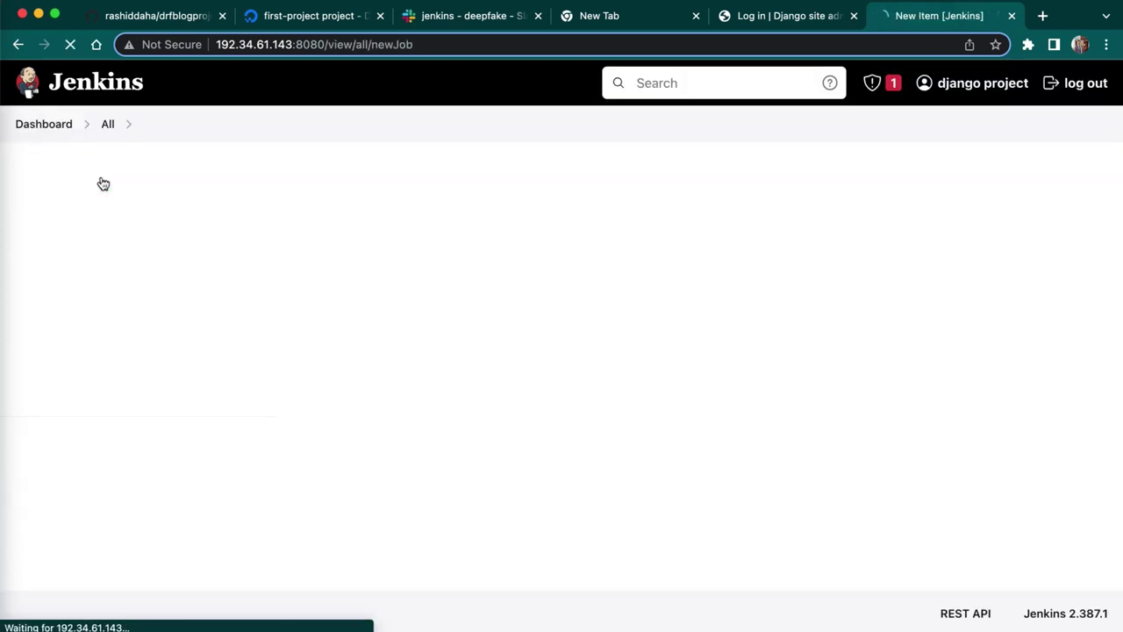
click(258, 251)
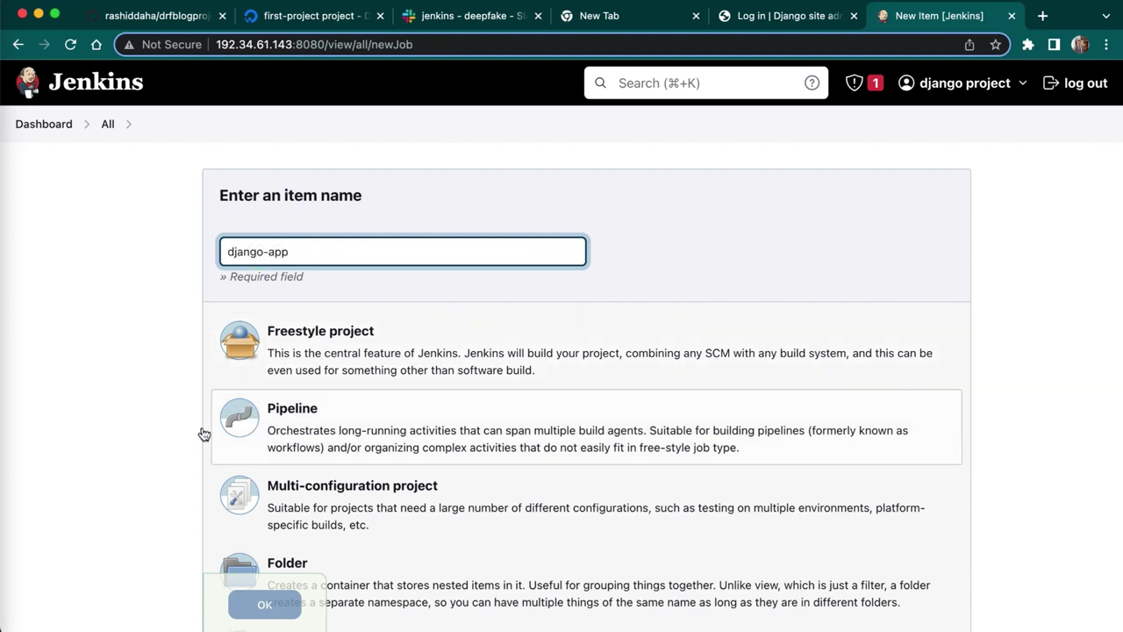
click(350, 508)
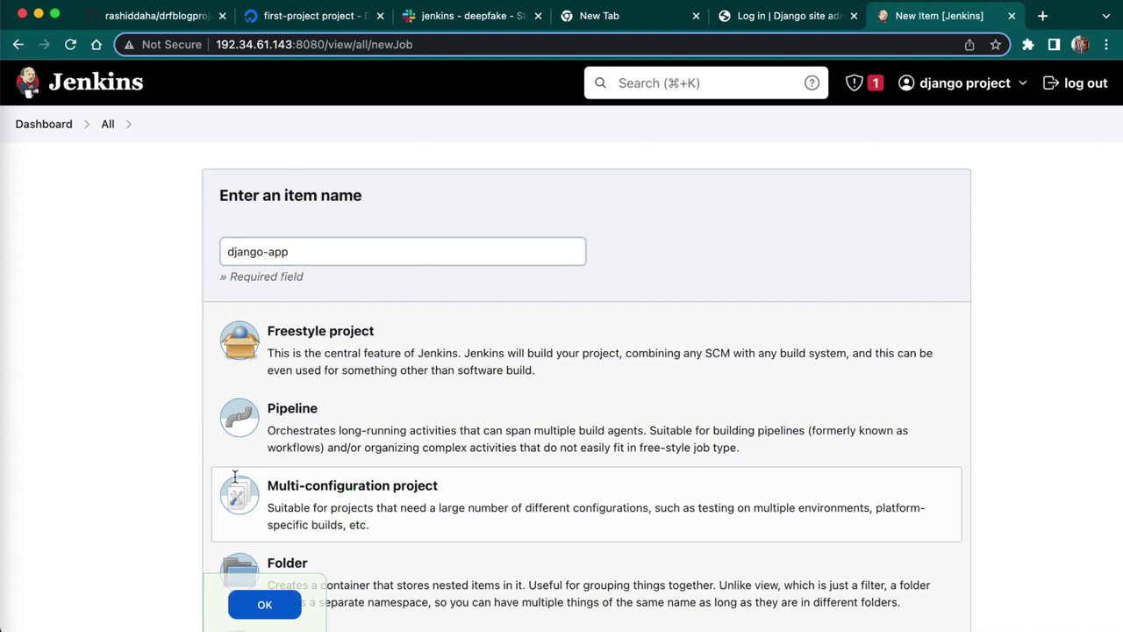
click(121, 428)
scroll(123, 430, down, 2)
scroll(123, 430, down, 3)
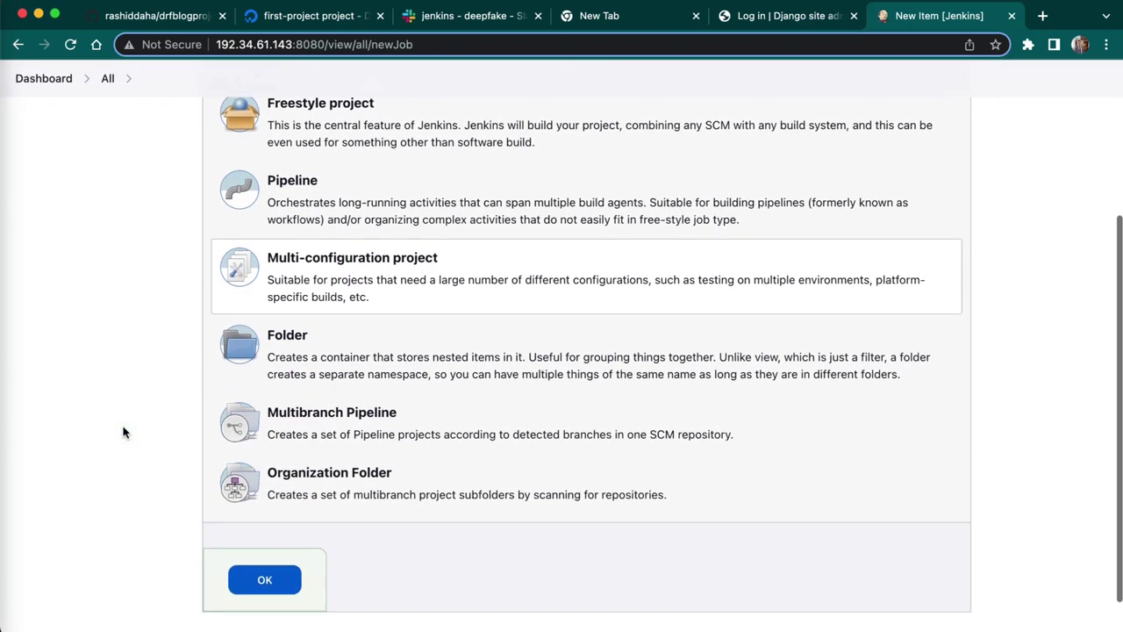
click(399, 411)
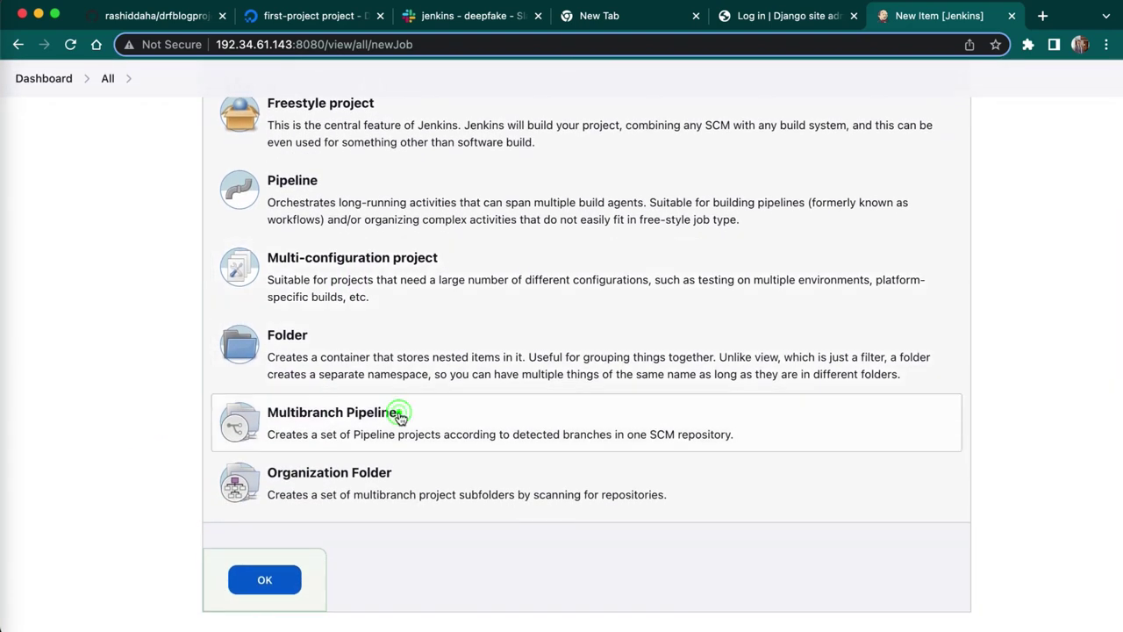
click(261, 580)
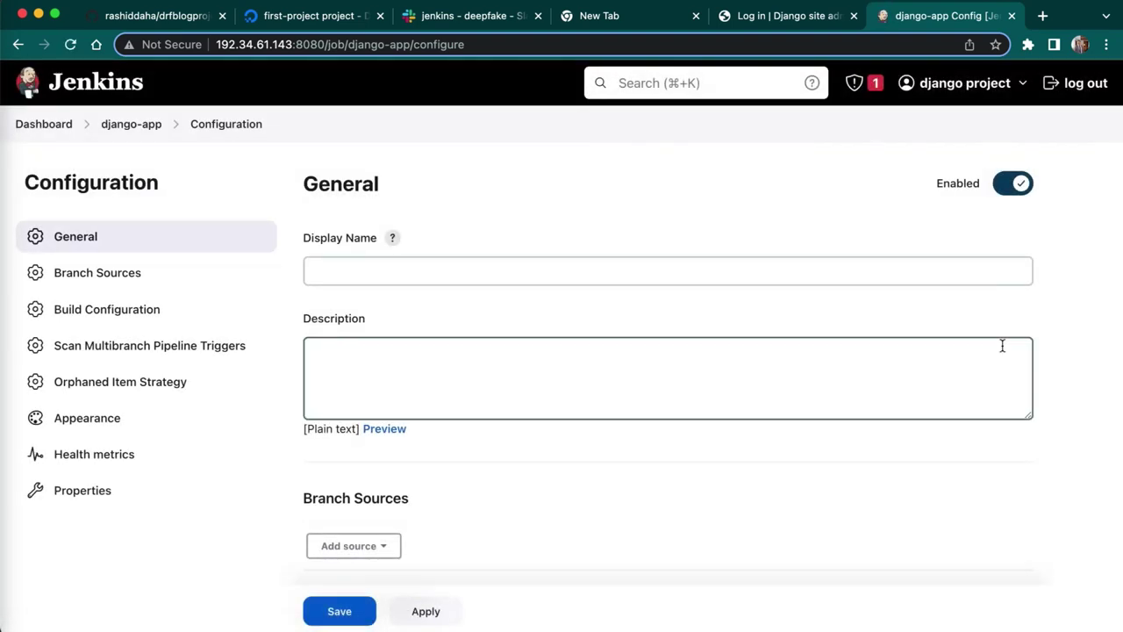
- Scroll to Branch Sources and review the available source types without adding one
scroll(1002, 345, down, 5)
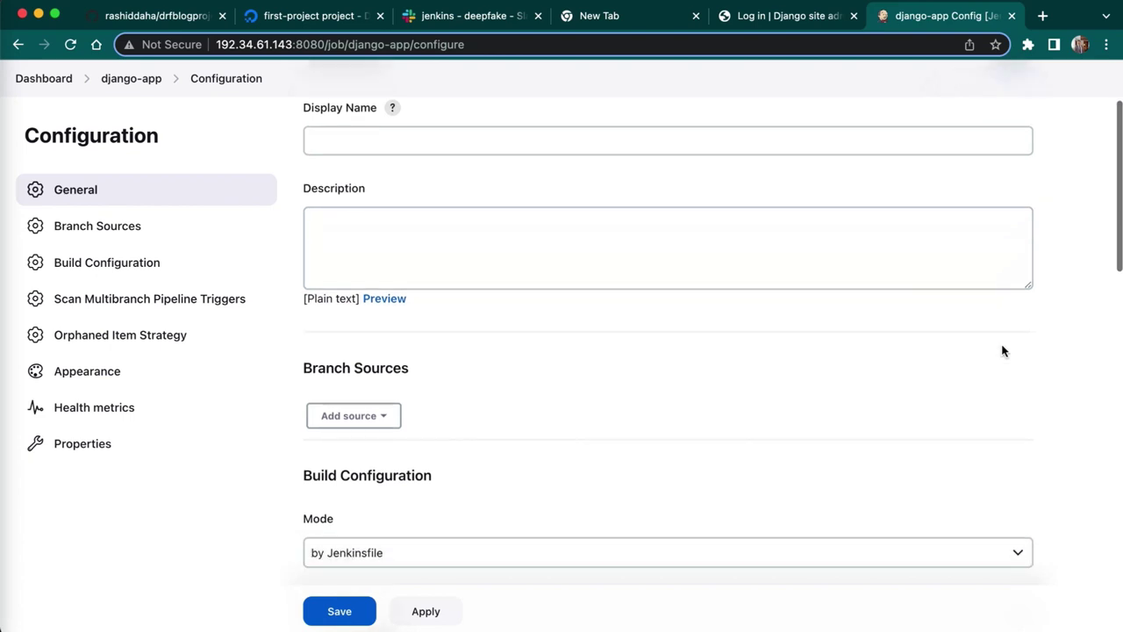
scroll(1003, 350, down, 3)
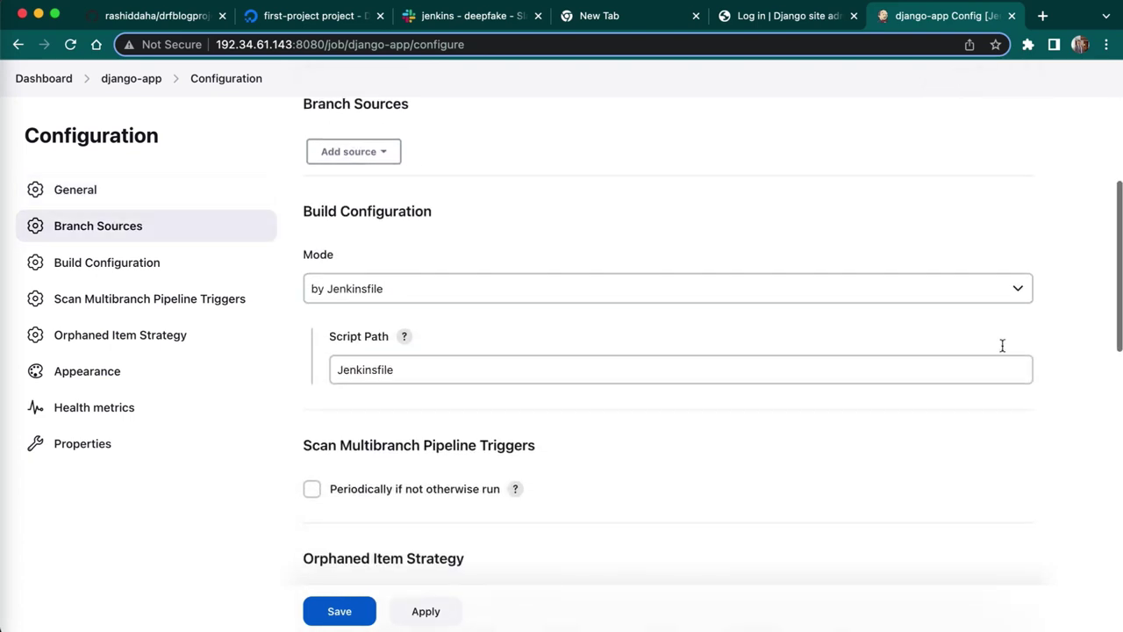
scroll(1003, 350, down, 3)
scroll(584, 149, up, 6)
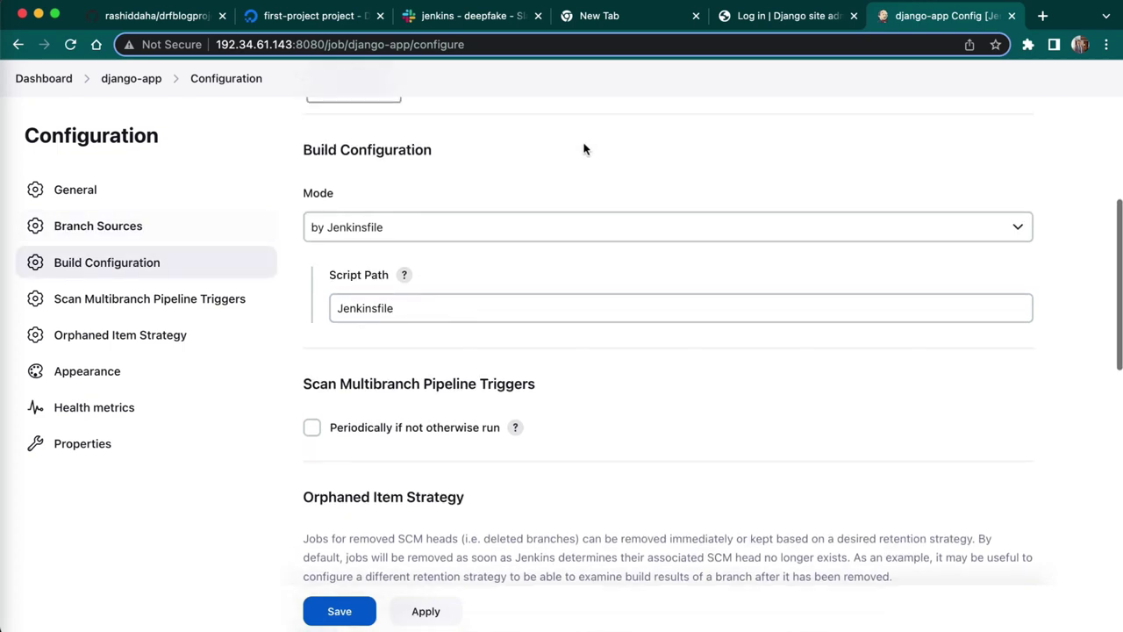
scroll(508, 449, down, 2)
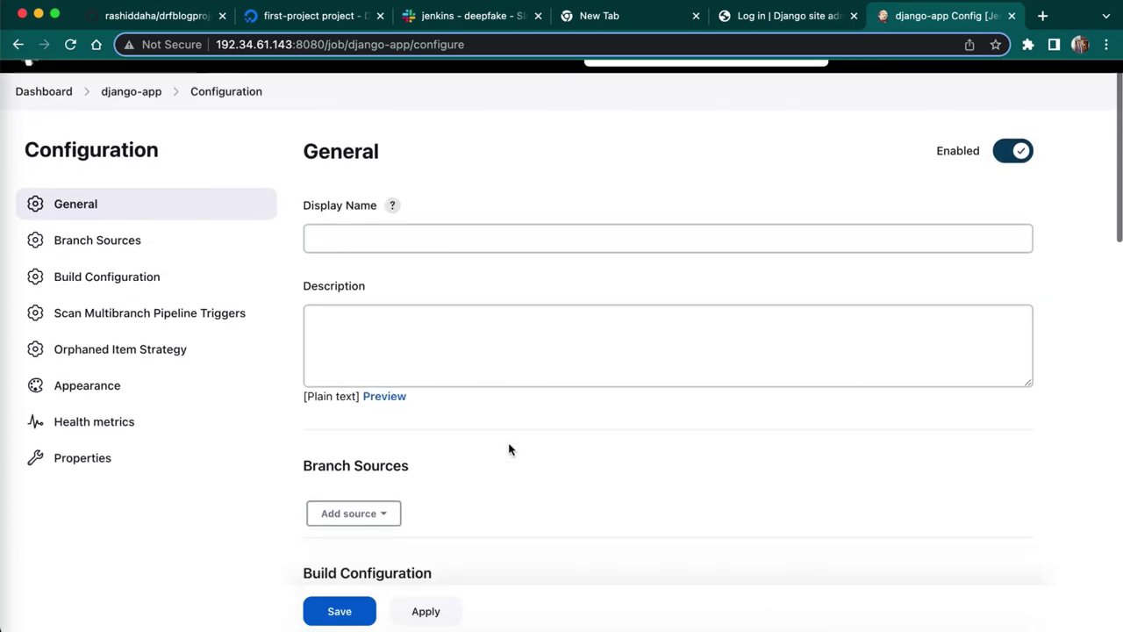
scroll(509, 449, down, 2)
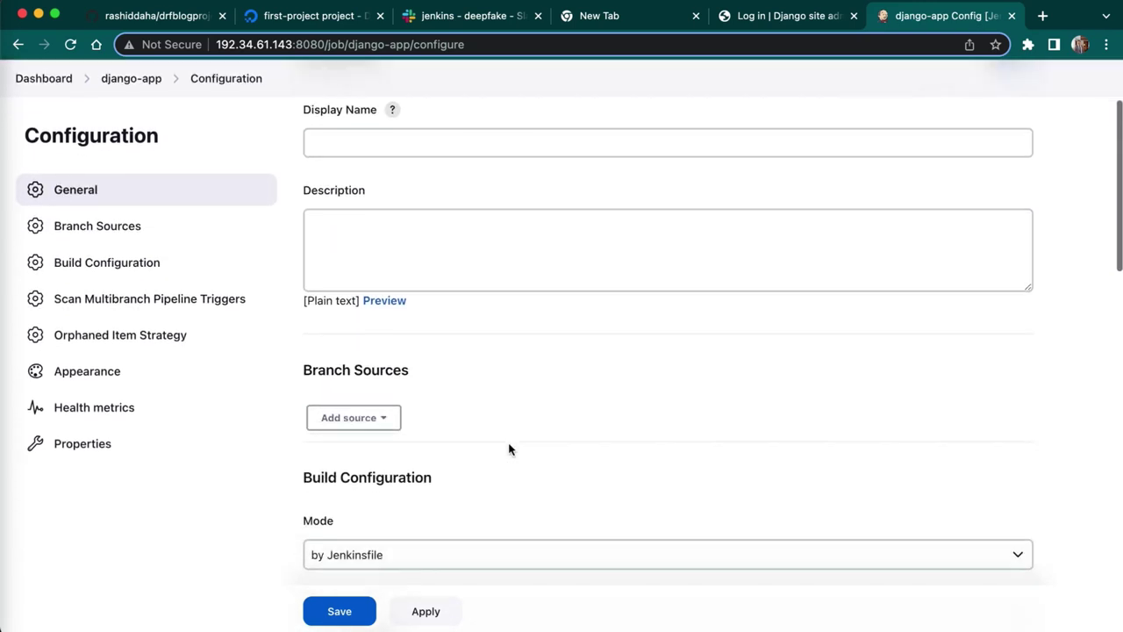
click(369, 386)
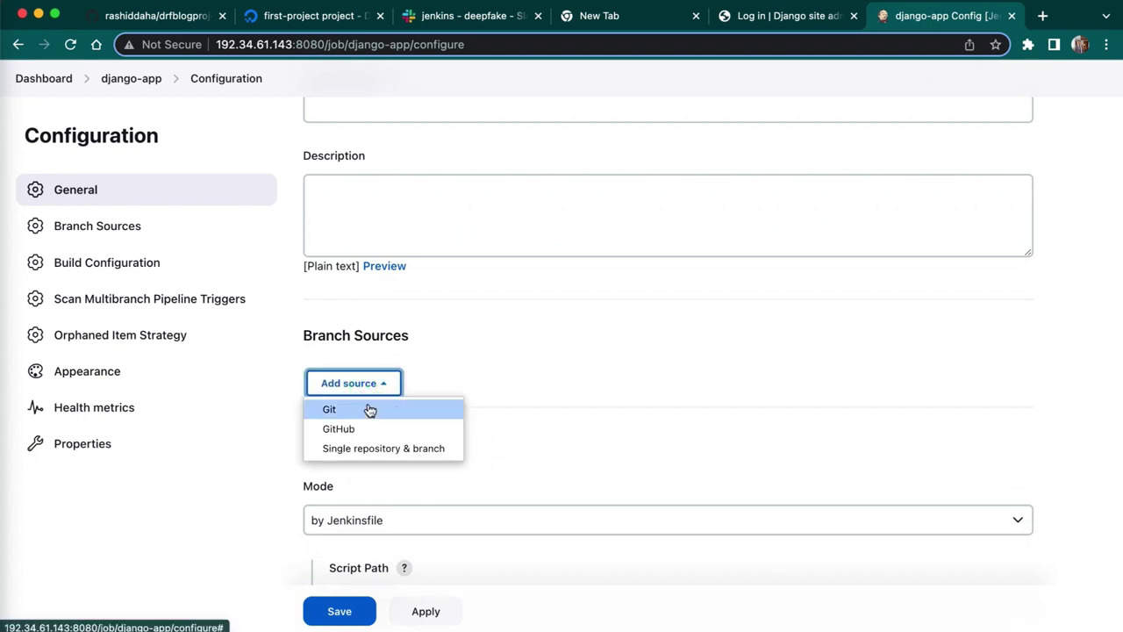
click(556, 360)
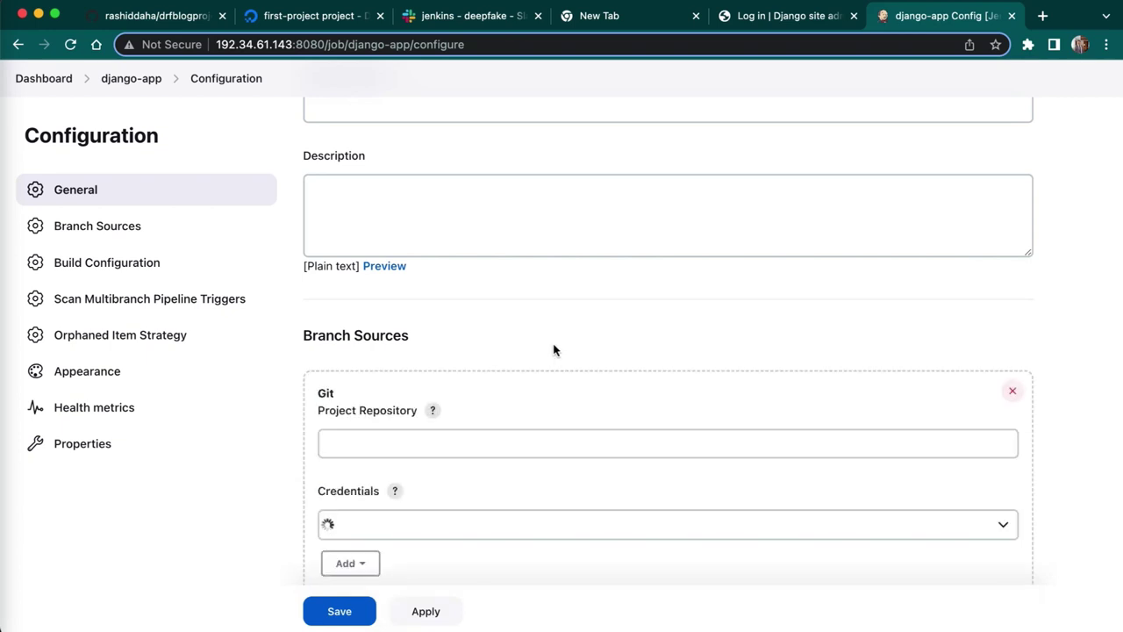
scroll(545, 328, down, 2)
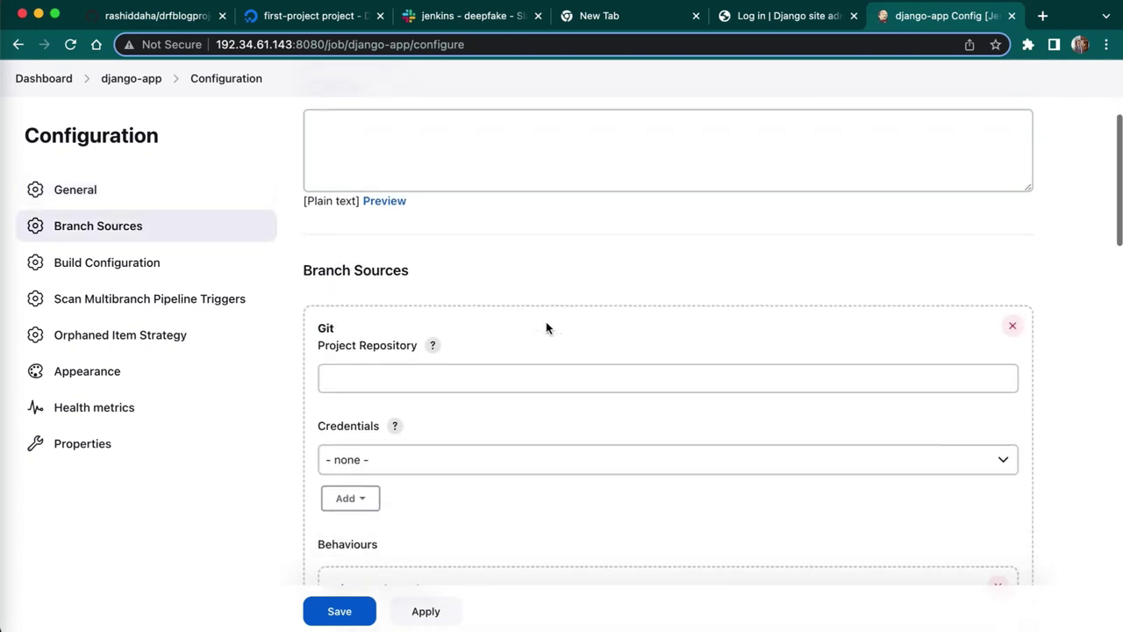
scroll(546, 328, up, 1)
scroll(546, 326, down, 2)
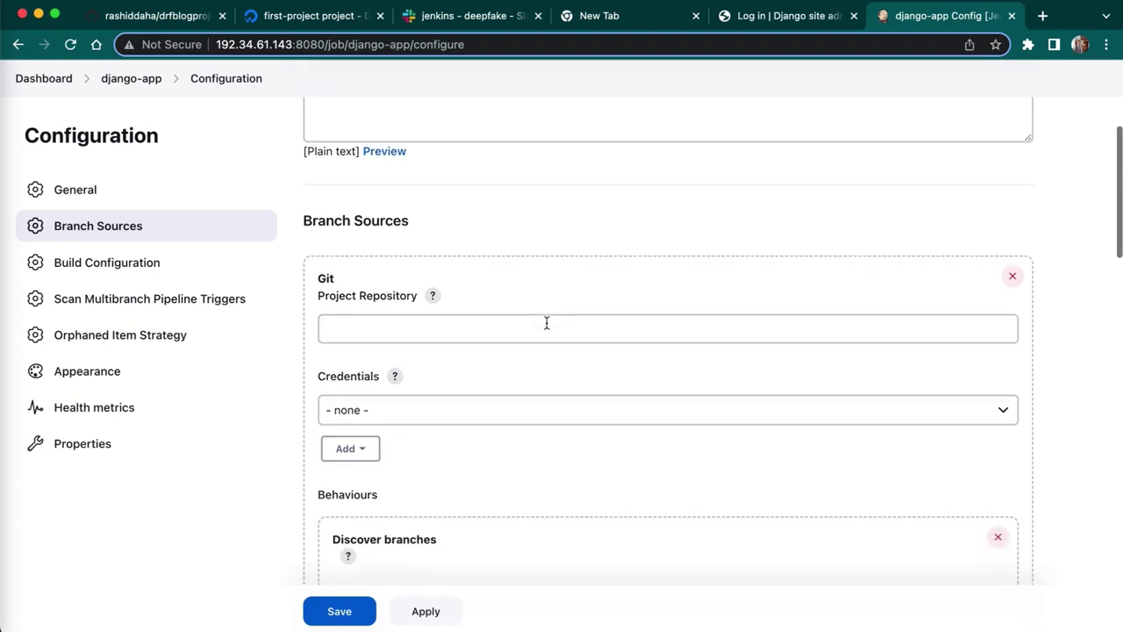
- Paste the drfblogproject repository's HTTPS clone URL from GitHub into Project Repository
click(499, 315)
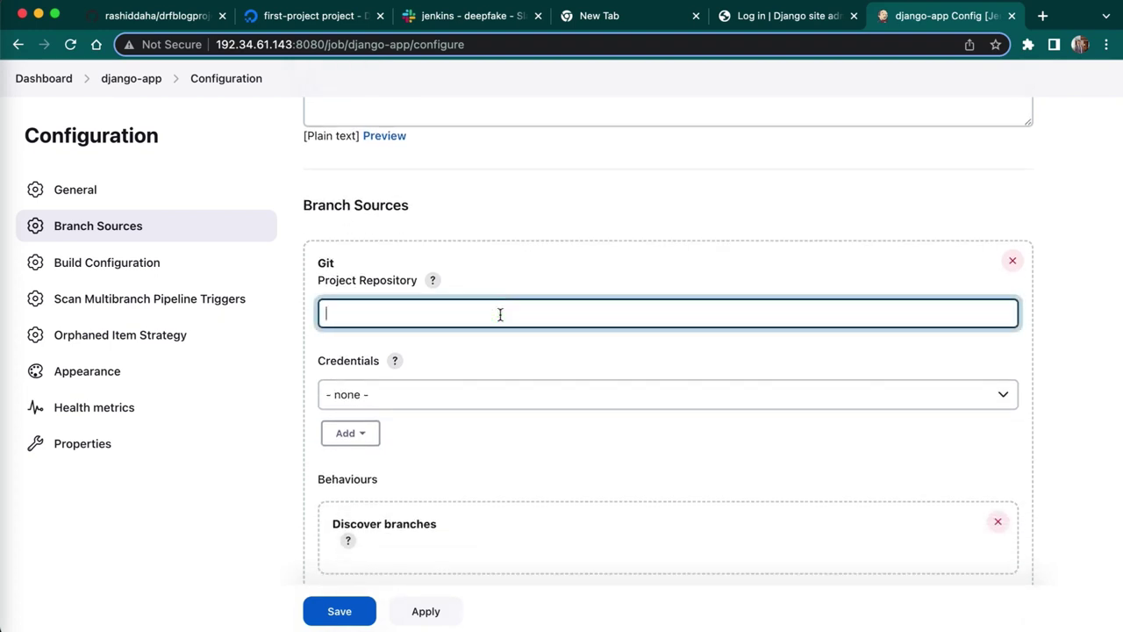
click(186, 15)
click(728, 272)
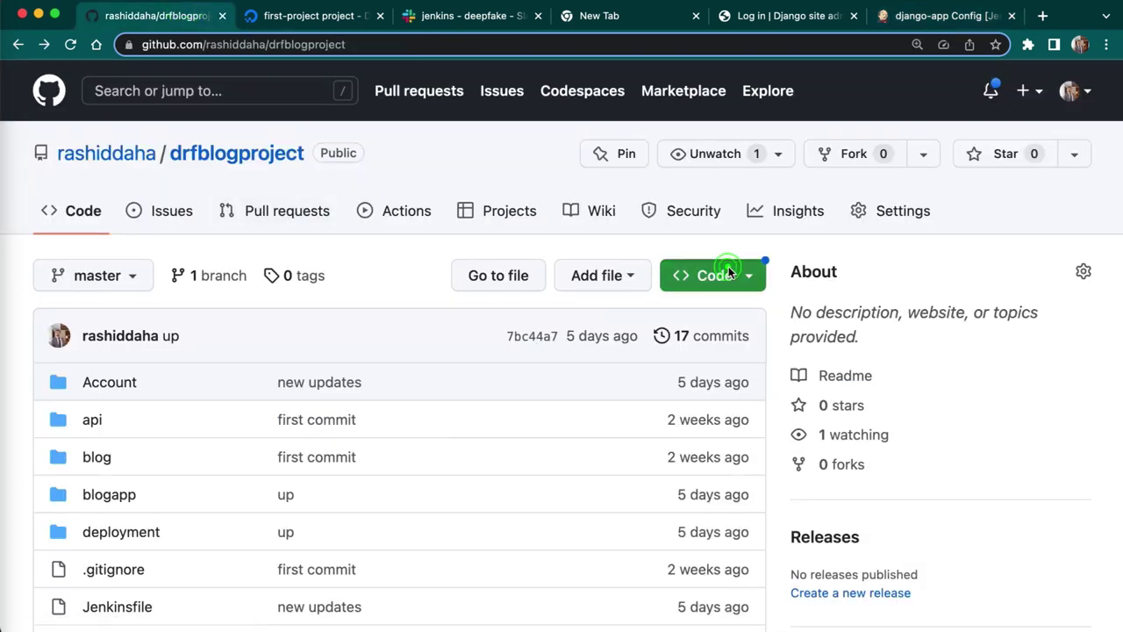
click(725, 457)
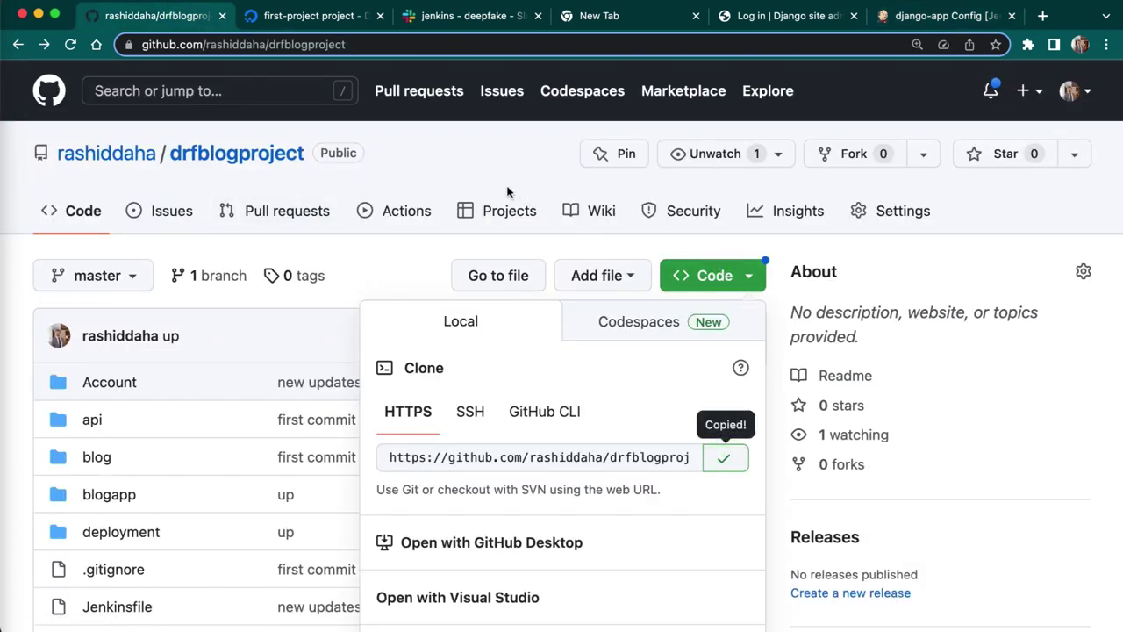
click(941, 16)
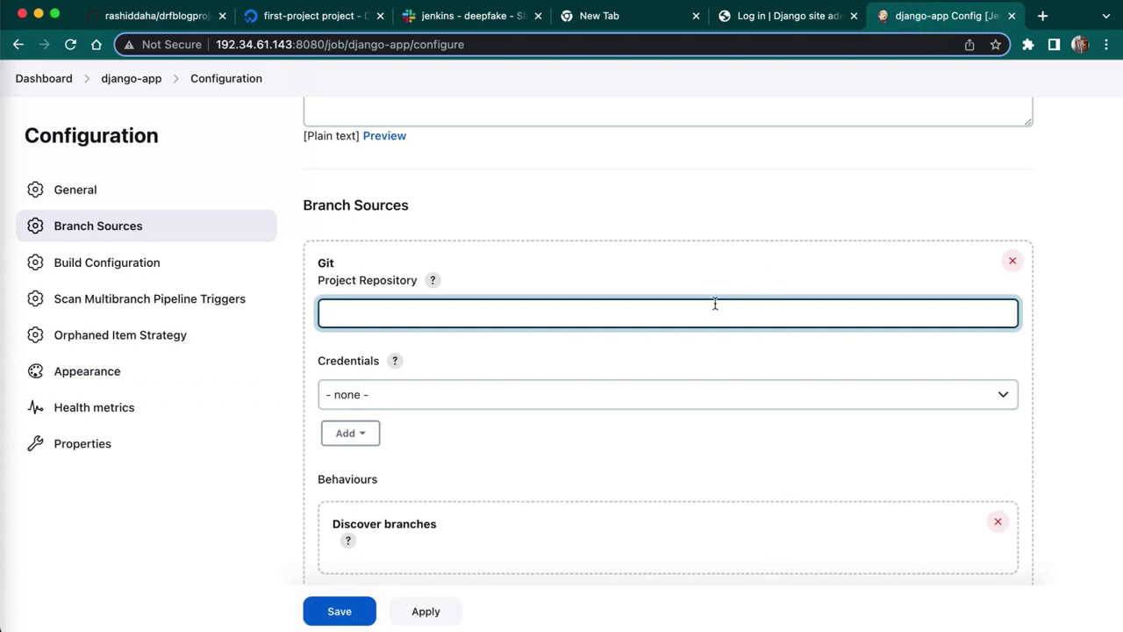
key(super+v)
- Check the available repository credentials and leave them set to none
click(447, 394)
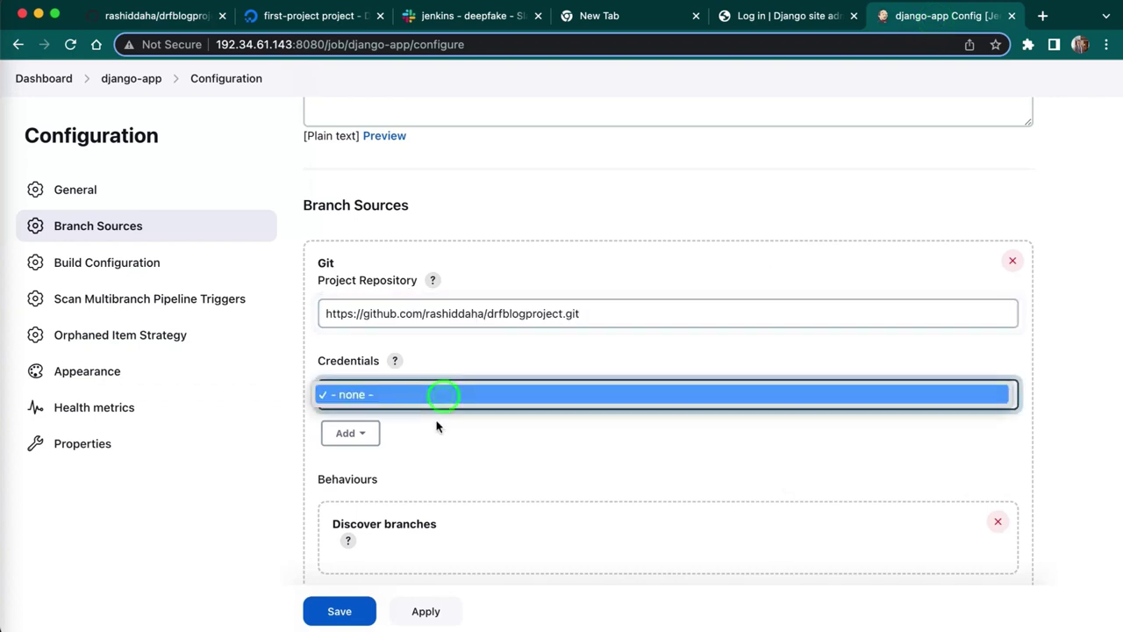
click(432, 443)
key(space)
click(430, 445)
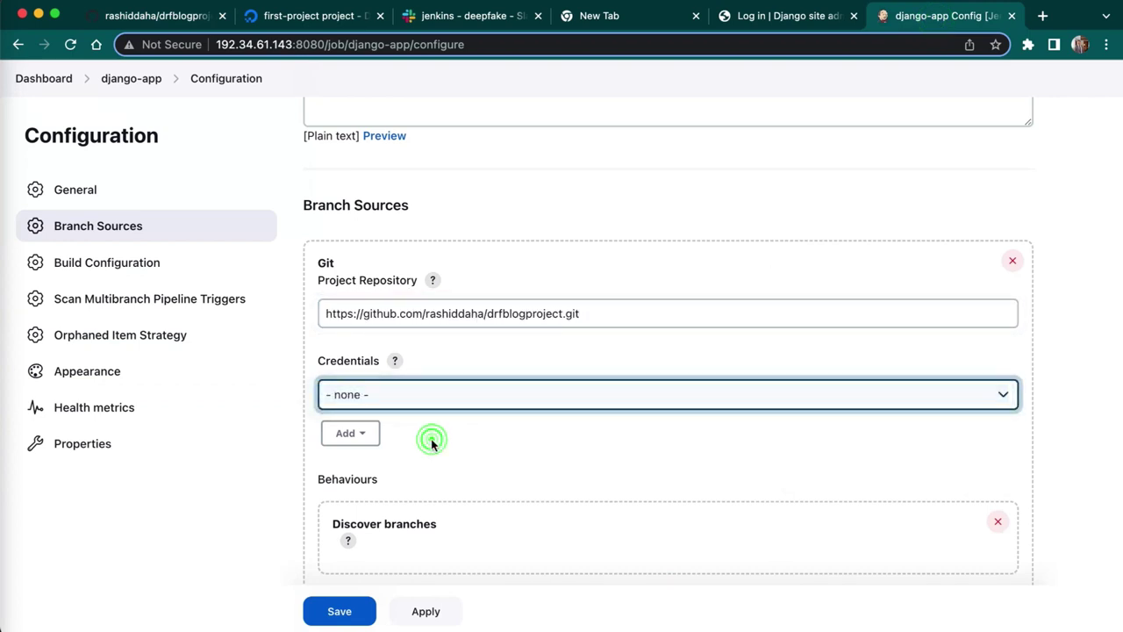
click(348, 435)
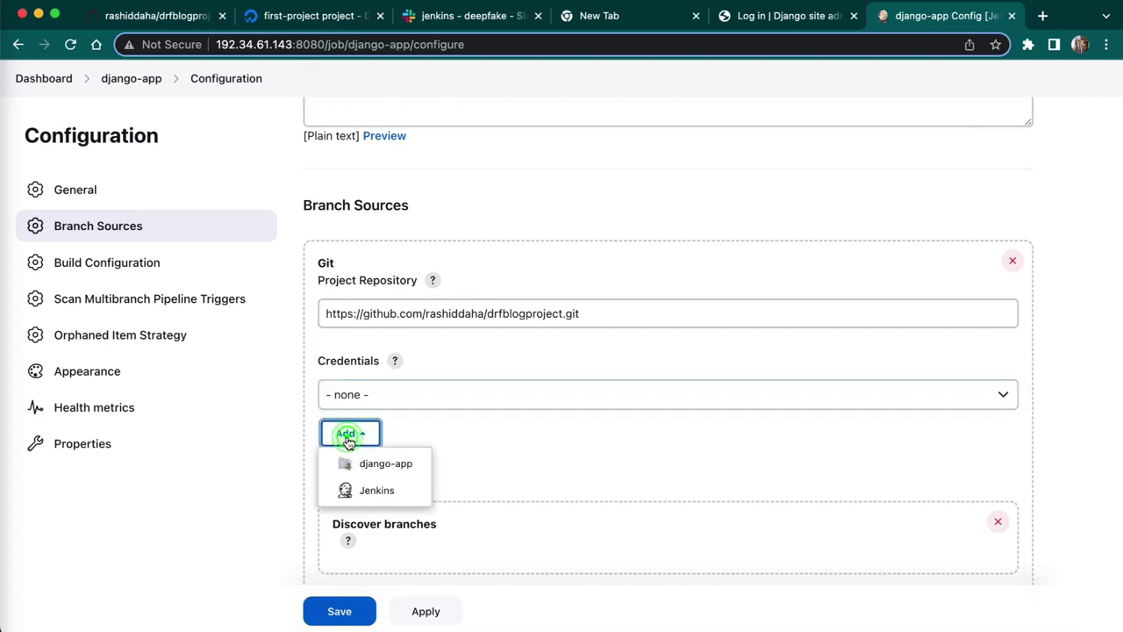
click(537, 426)
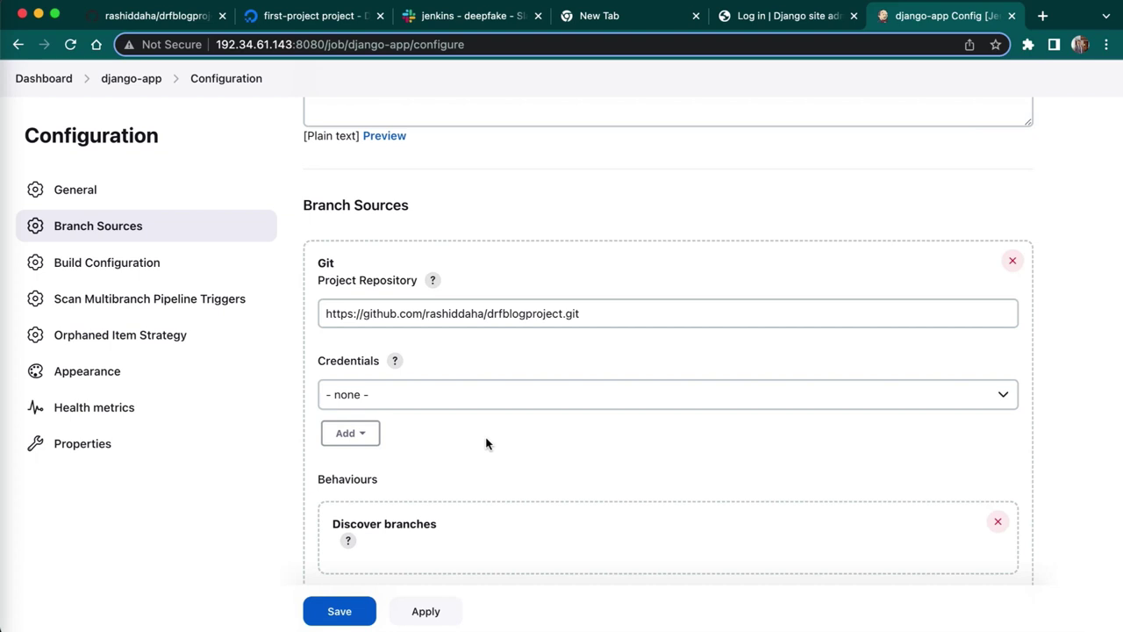
- Enable periodic scanning with a 1 minute interval and apply the configuration
scroll(487, 443, down, 5)
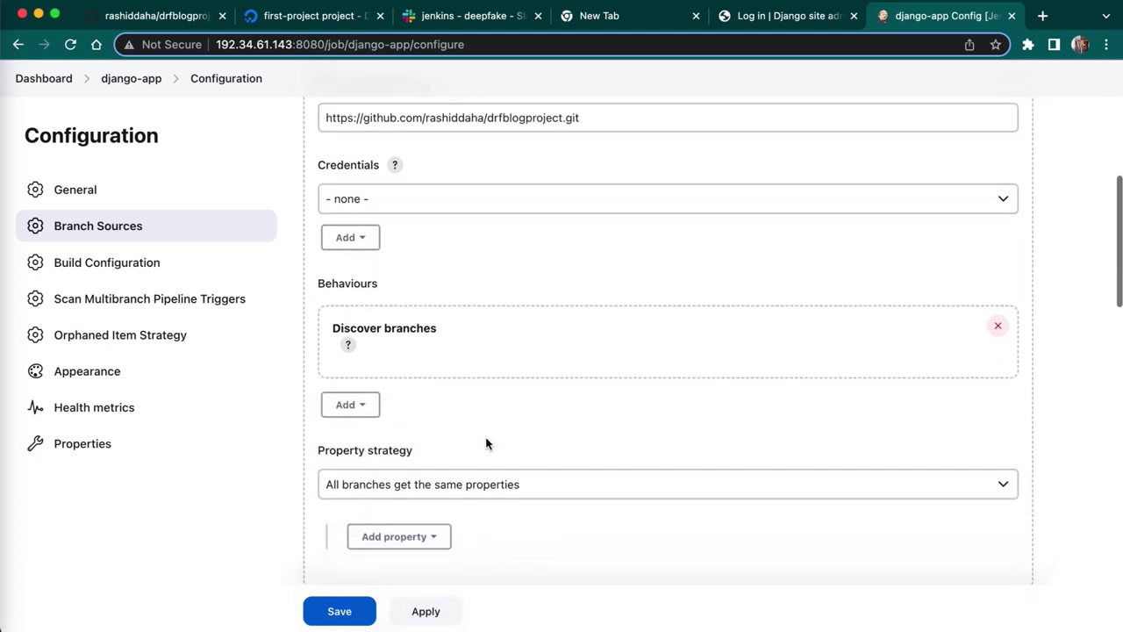
scroll(487, 443, down, 3)
scroll(487, 443, down, 1)
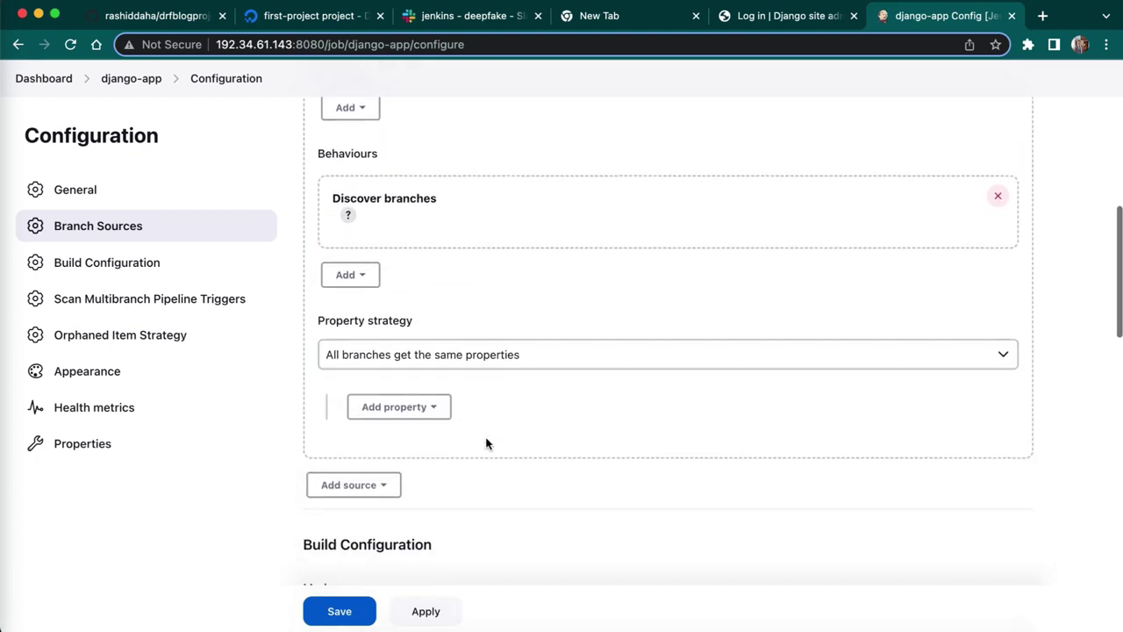
scroll(487, 443, down, 8)
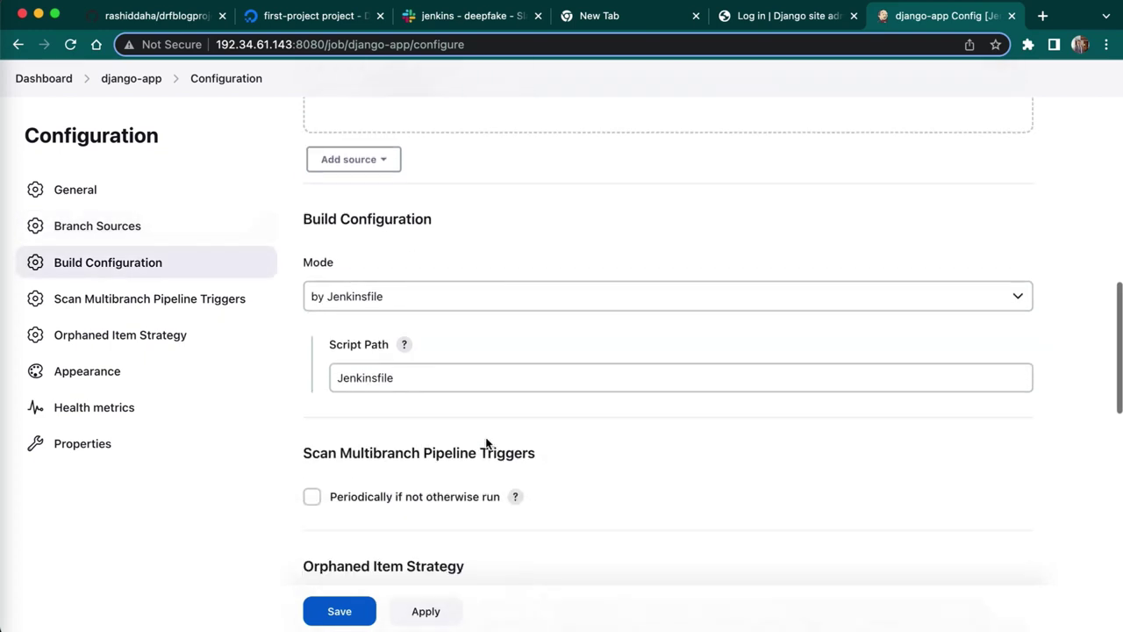
scroll(487, 443, down, 3)
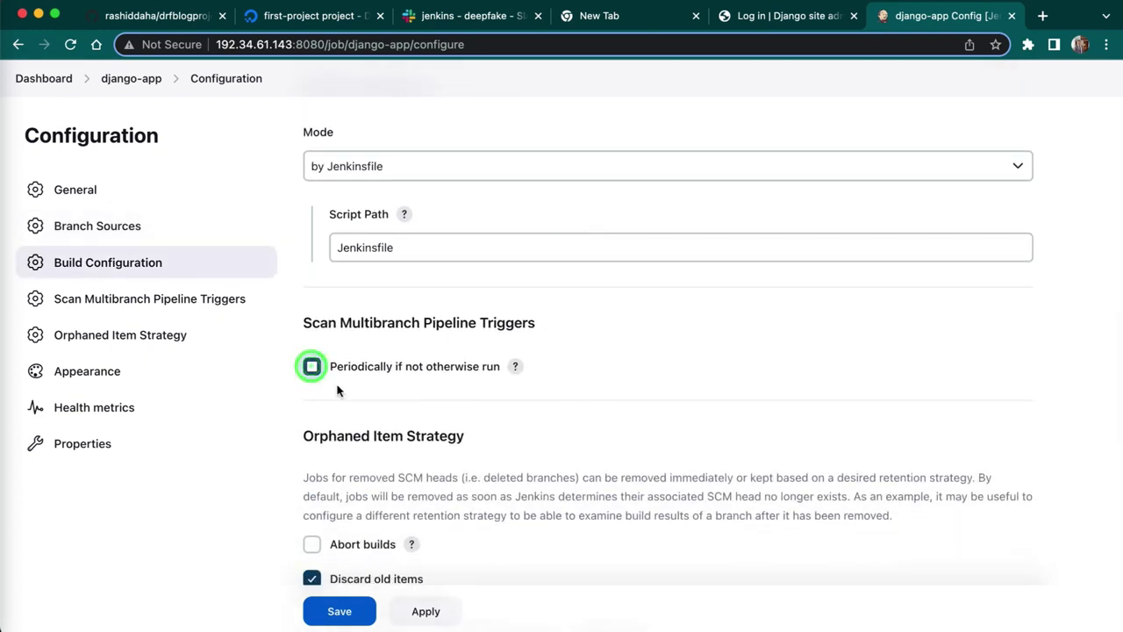
click(313, 367)
click(343, 427)
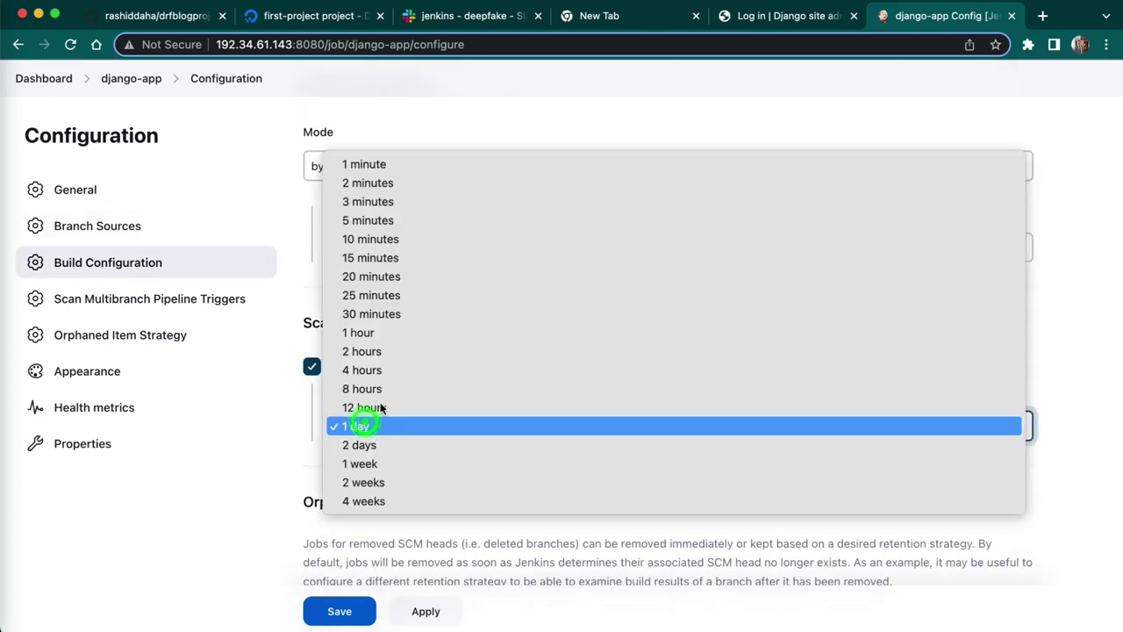
click(376, 164)
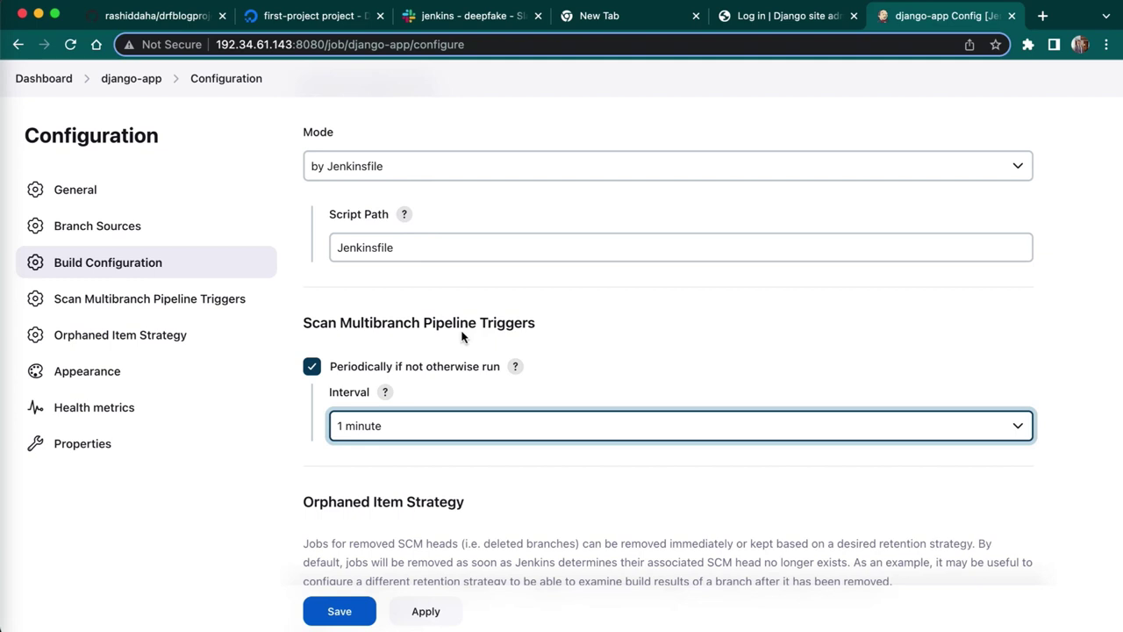
click(561, 342)
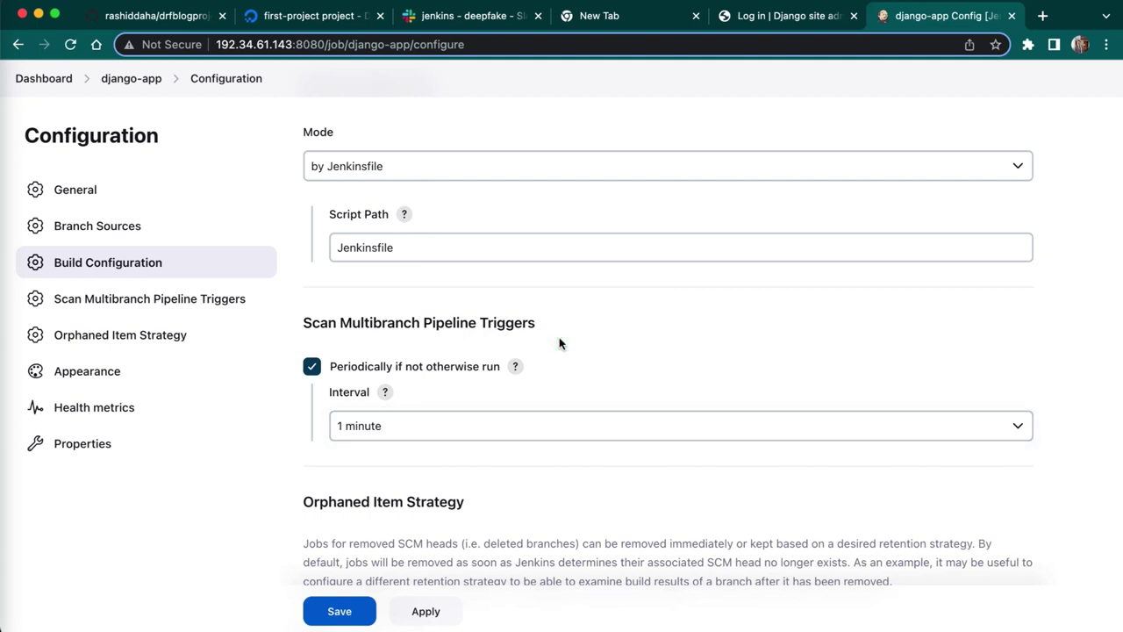
scroll(559, 343, down, 5)
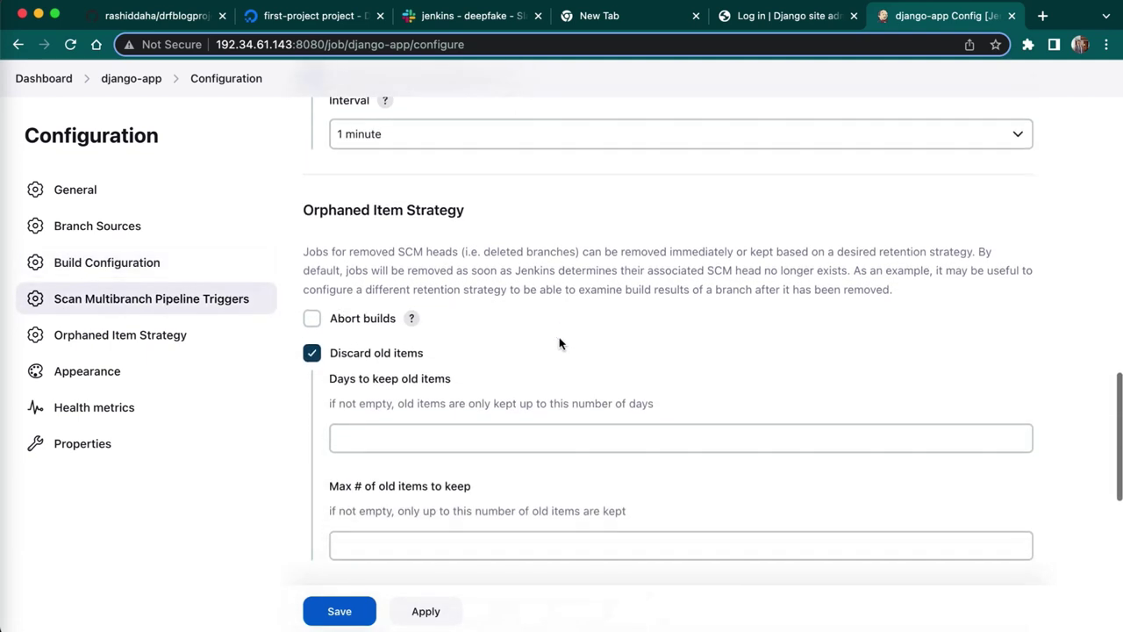
scroll(560, 343, down, 8)
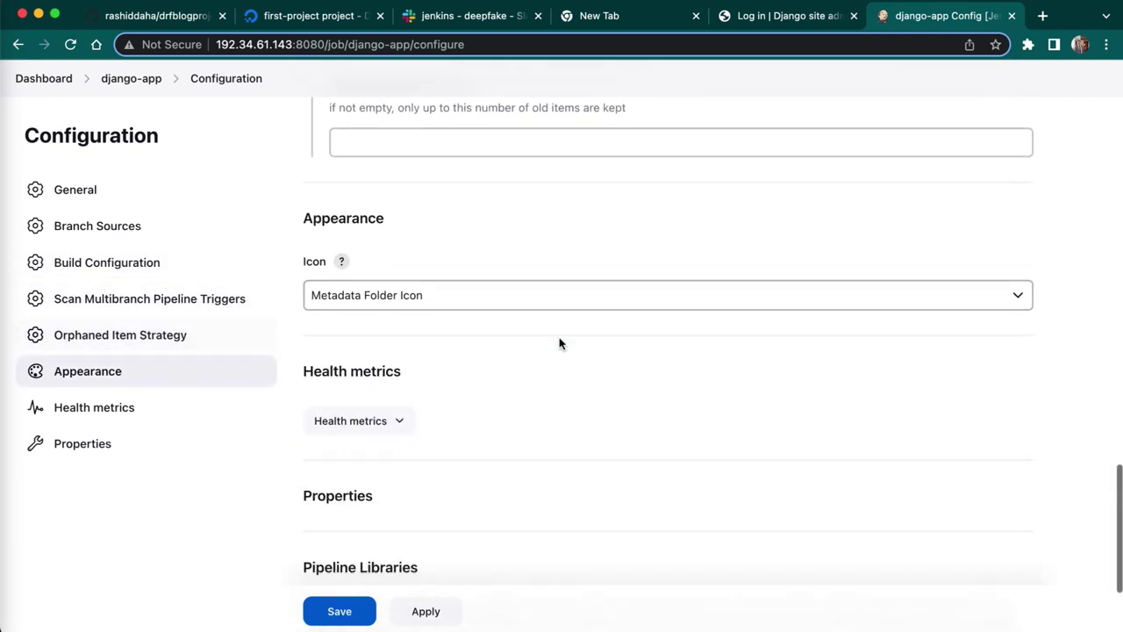
click(427, 540)
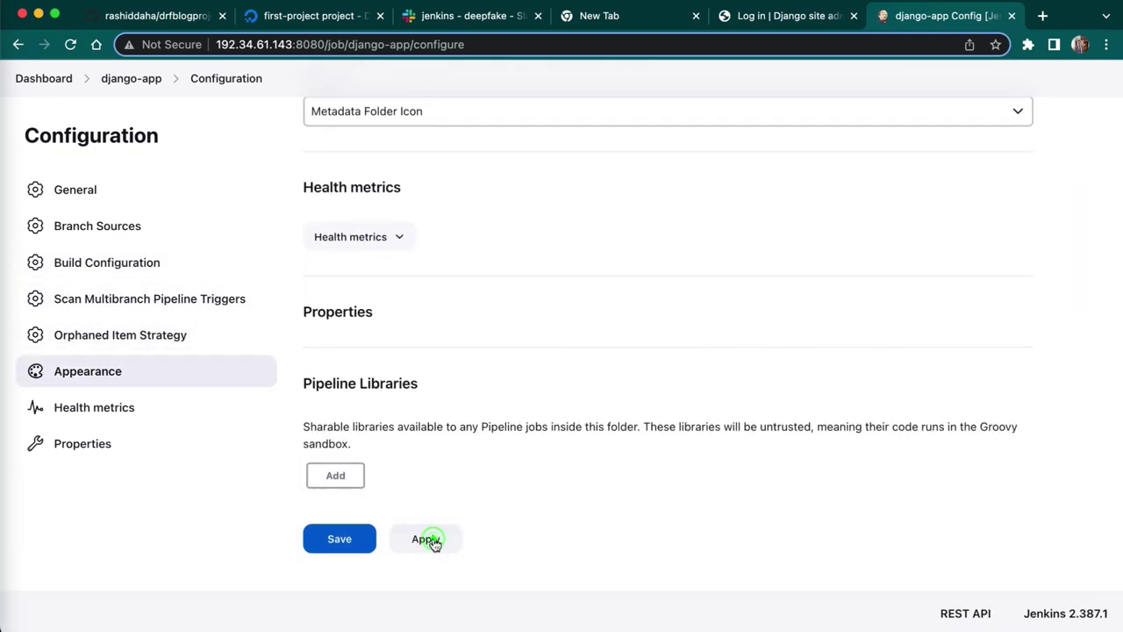
- Save django-app, schedule a master-branch build, and open the master pipeline
click(350, 540)
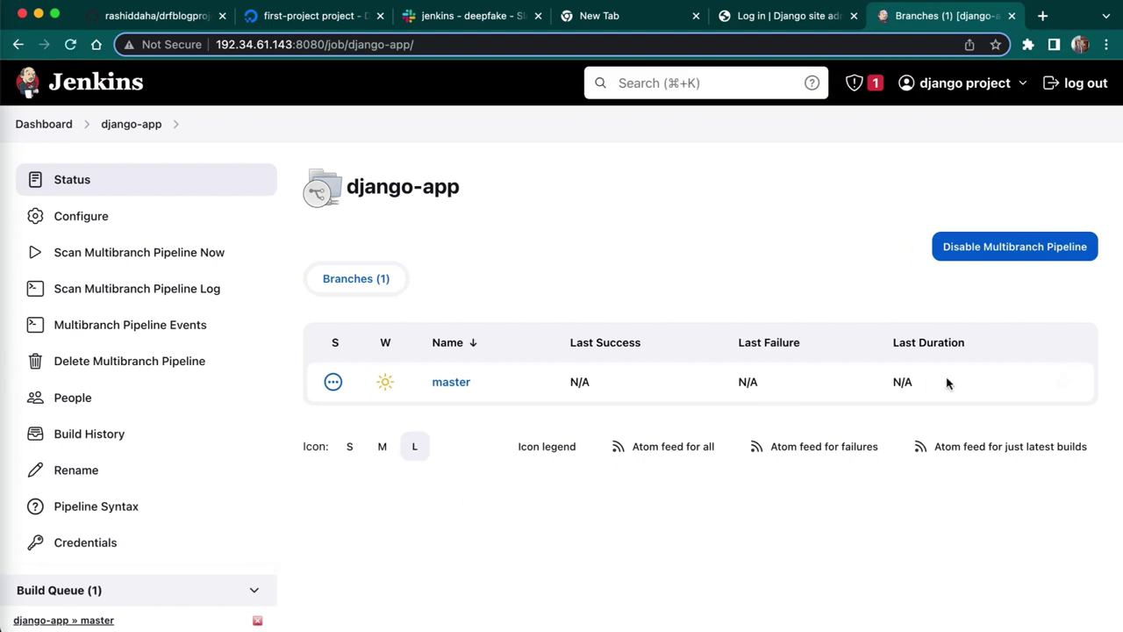
click(1063, 386)
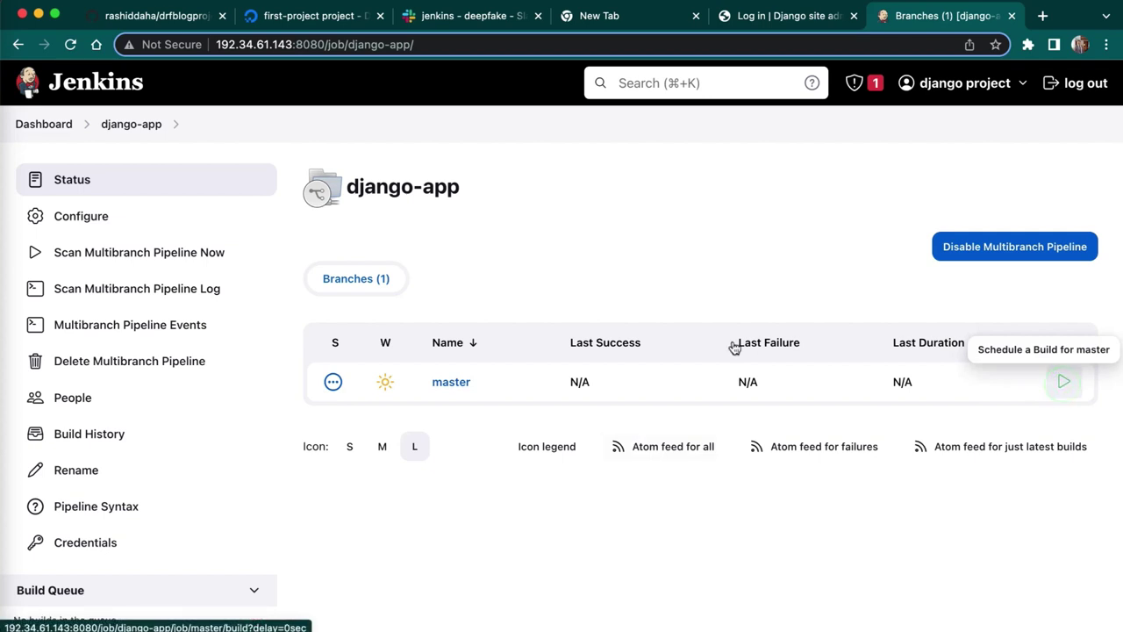
click(446, 384)
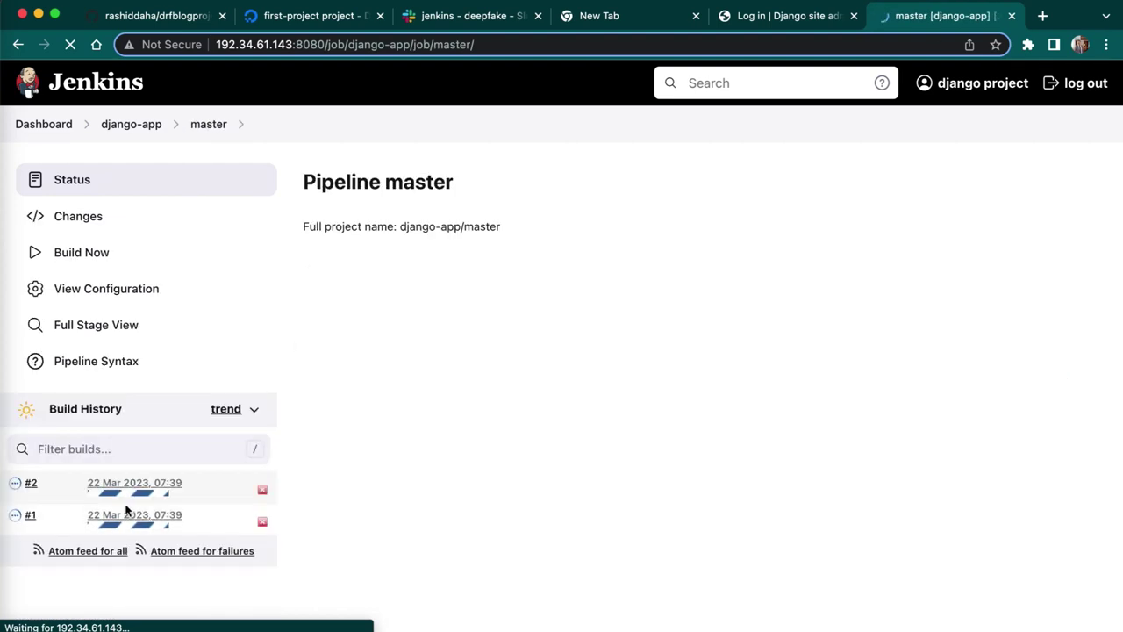
- Open build #2's details from Stage View, cancelling the abort prompt
click(262, 499)
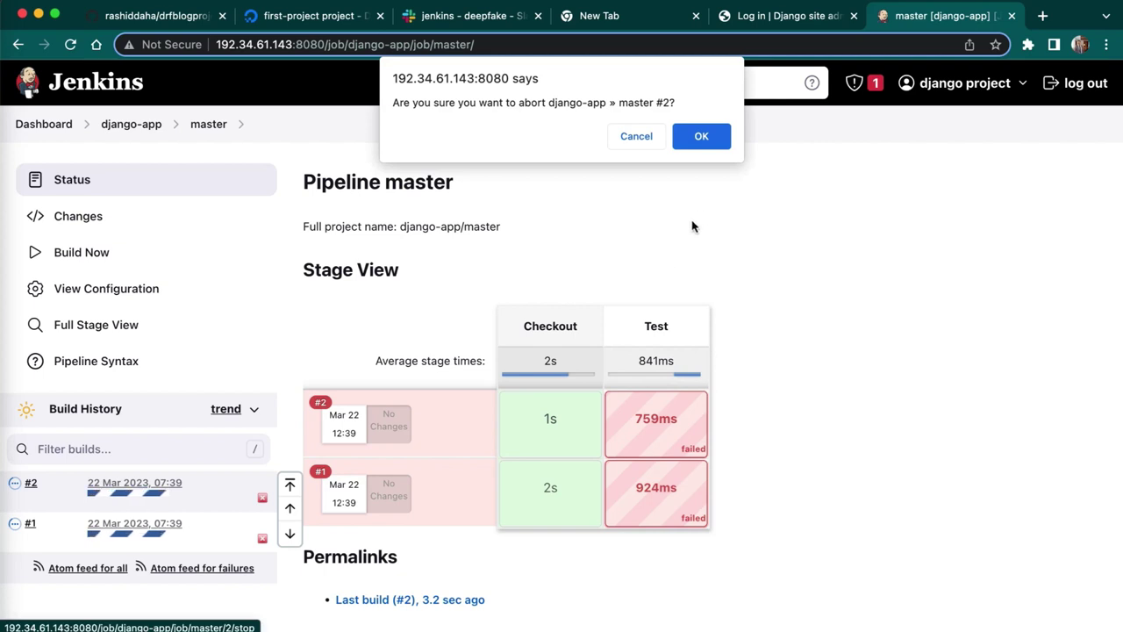
click(633, 137)
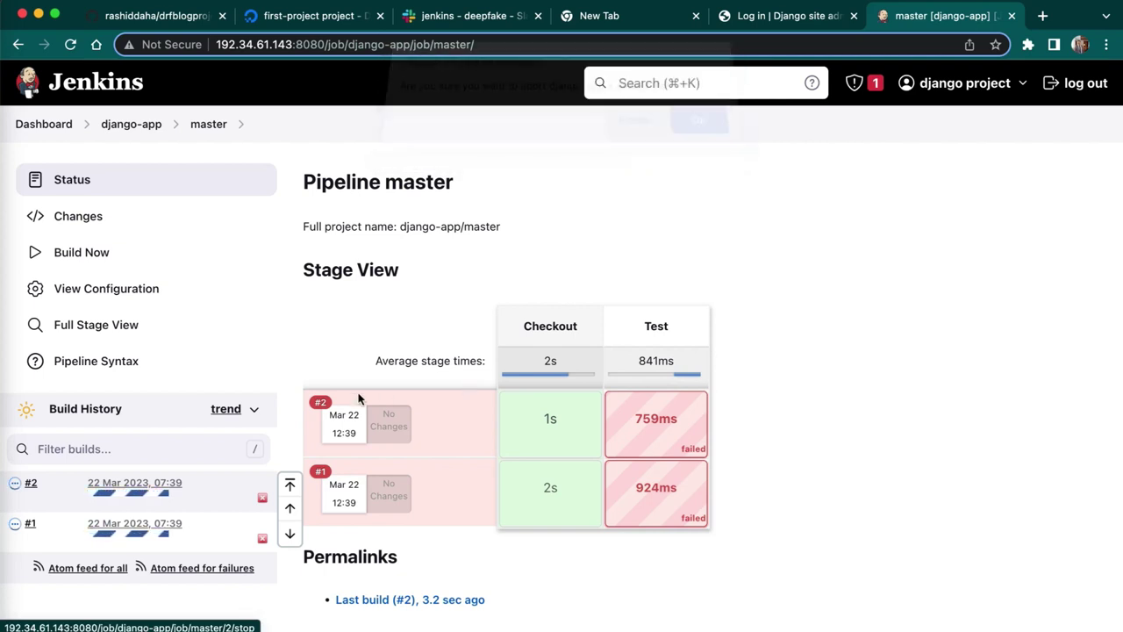
click(320, 404)
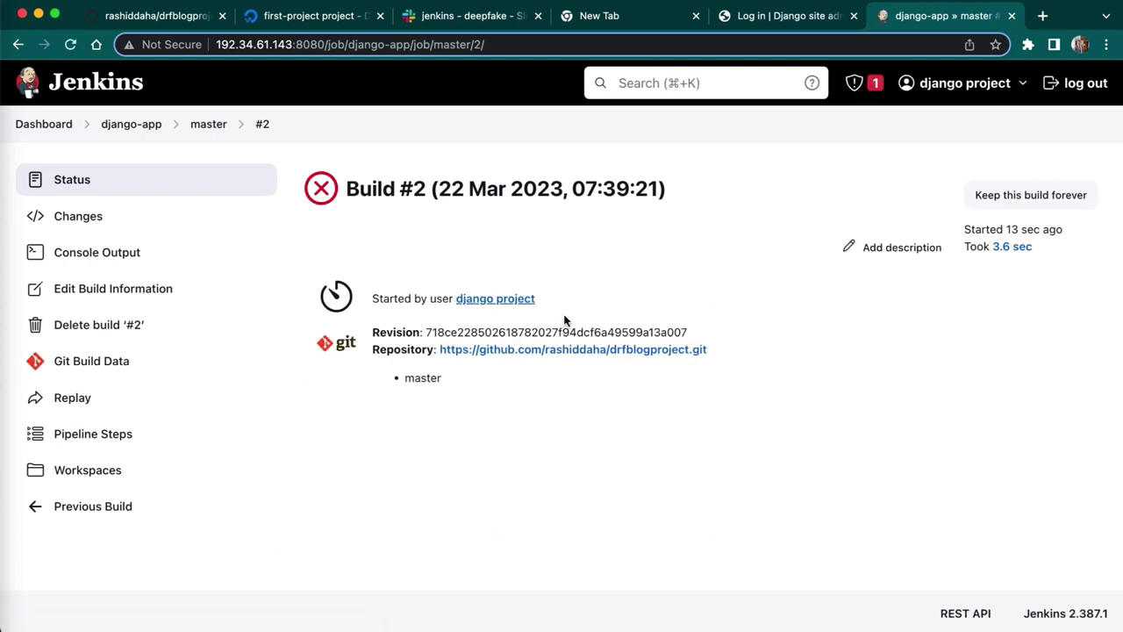
click(122, 262)
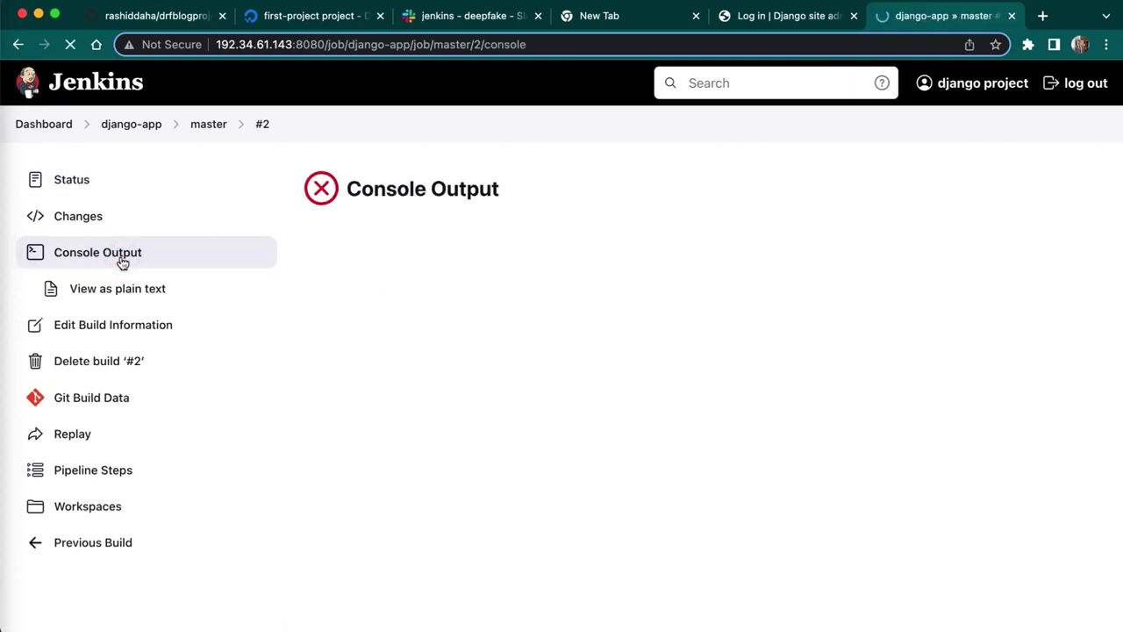
scroll(704, 423, down, 5)
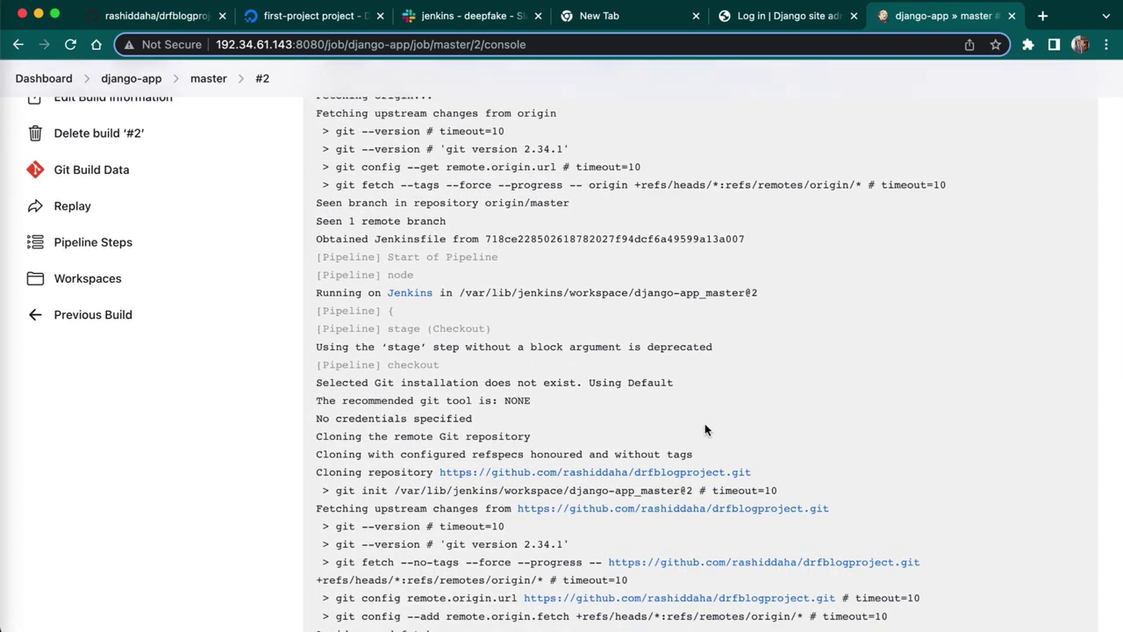
scroll(704, 429, down, 4)
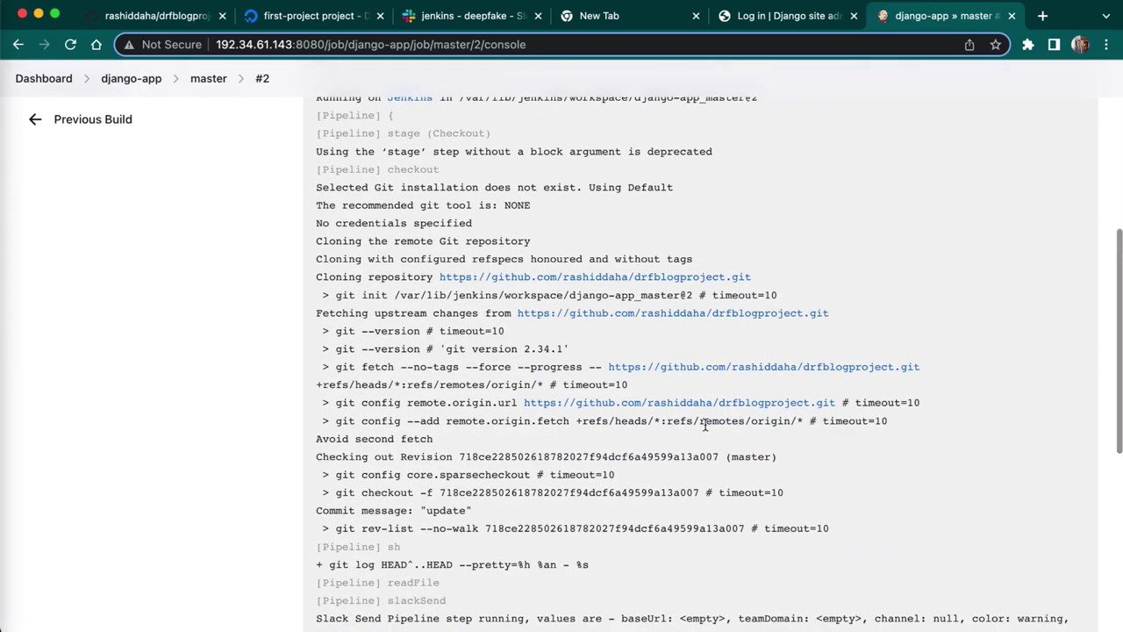
scroll(705, 423, down, 5)
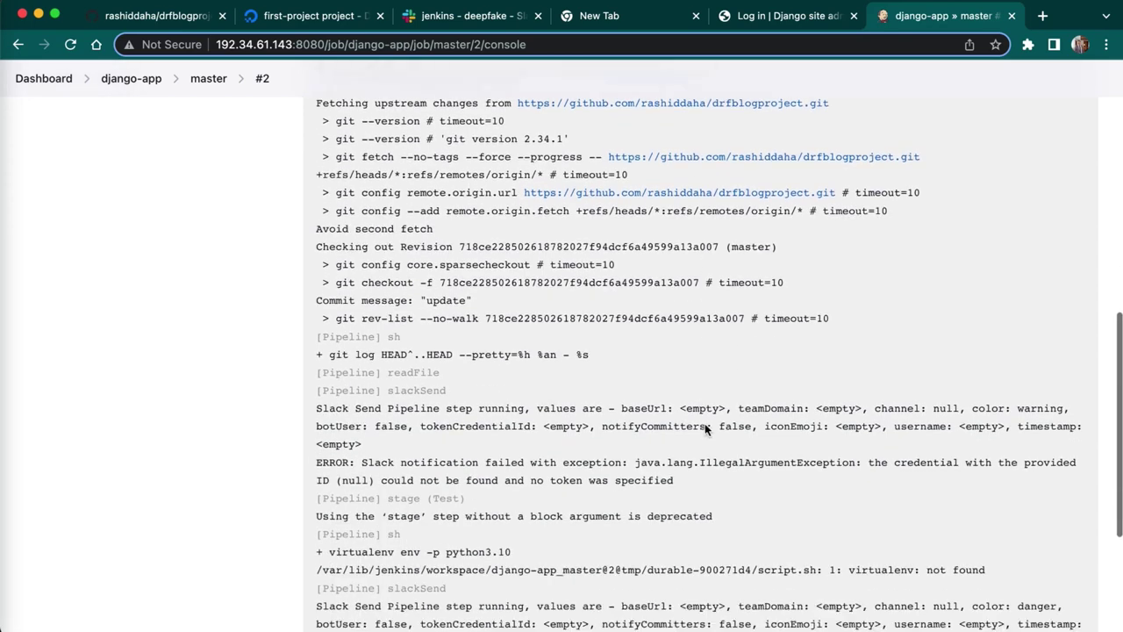
scroll(704, 423, down, 5)
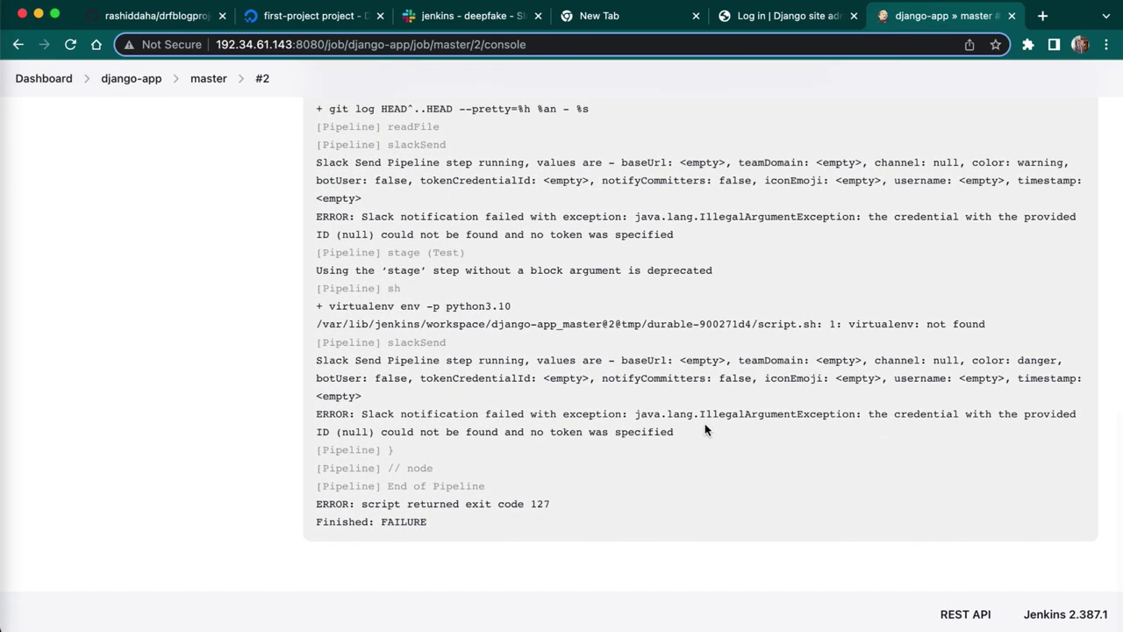
scroll(705, 423, up, 2)
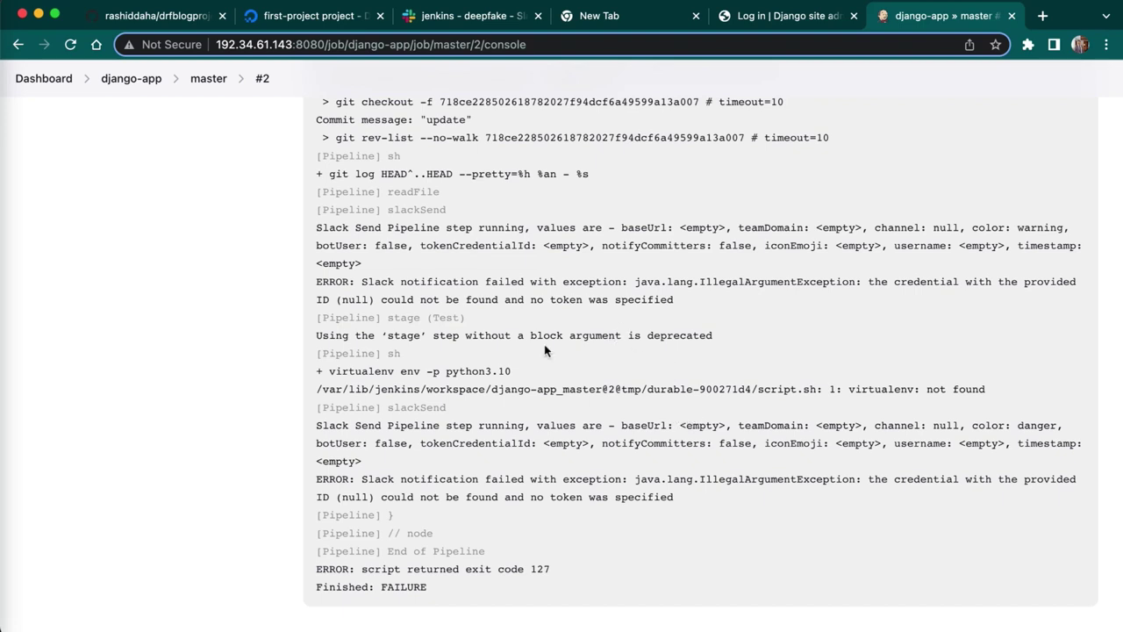
scroll(495, 365, up, 2)
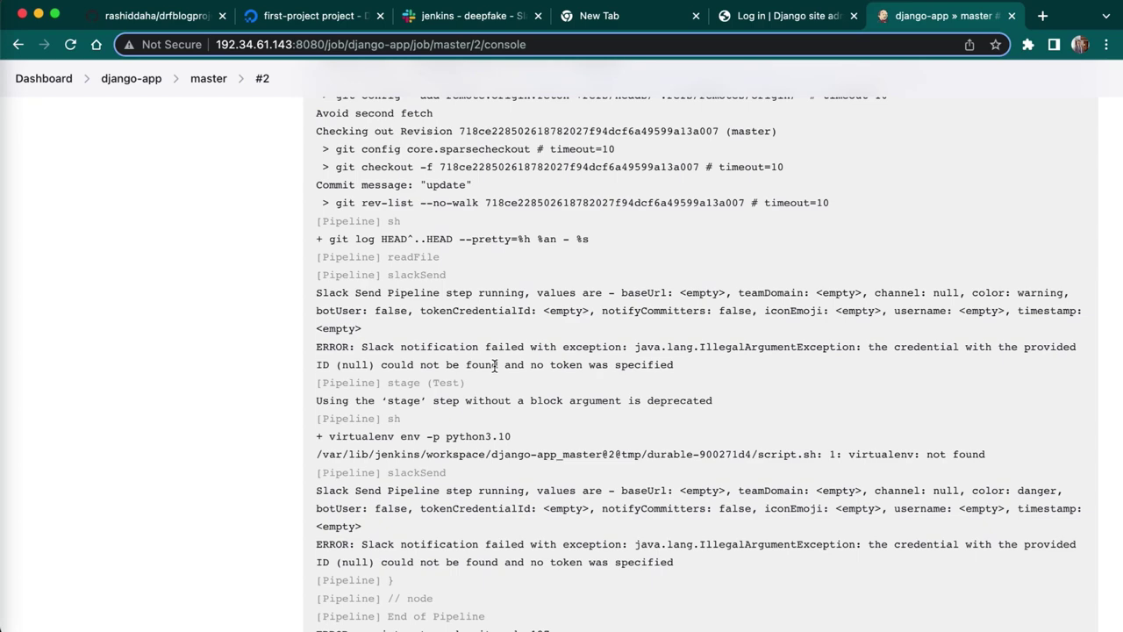
scroll(495, 365, down, 2)
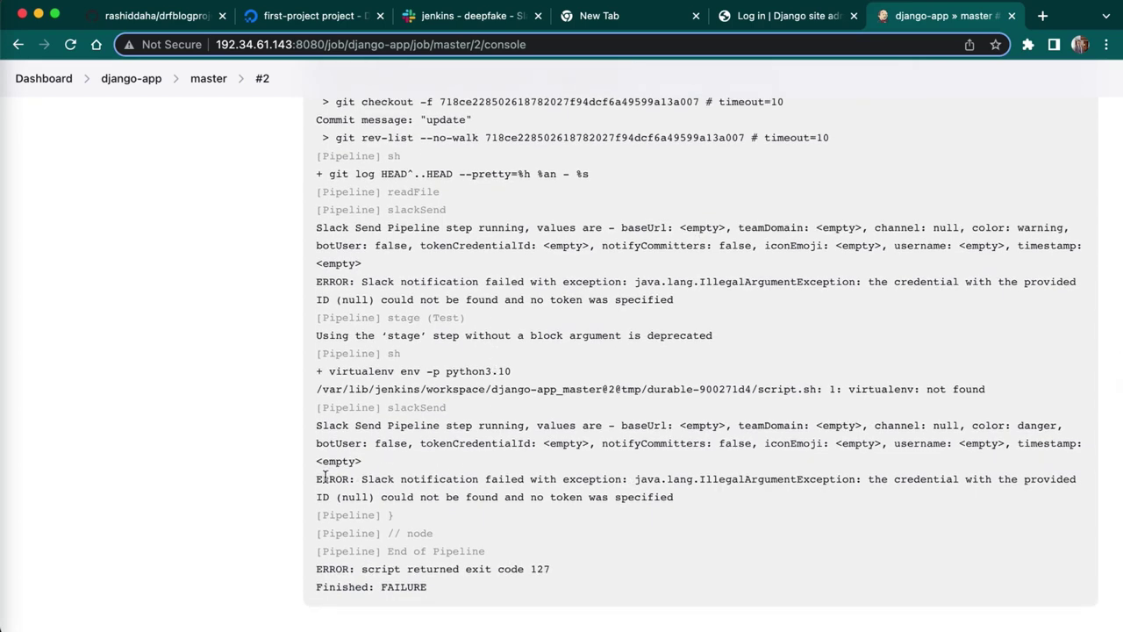
drag(318, 476, 341, 511)
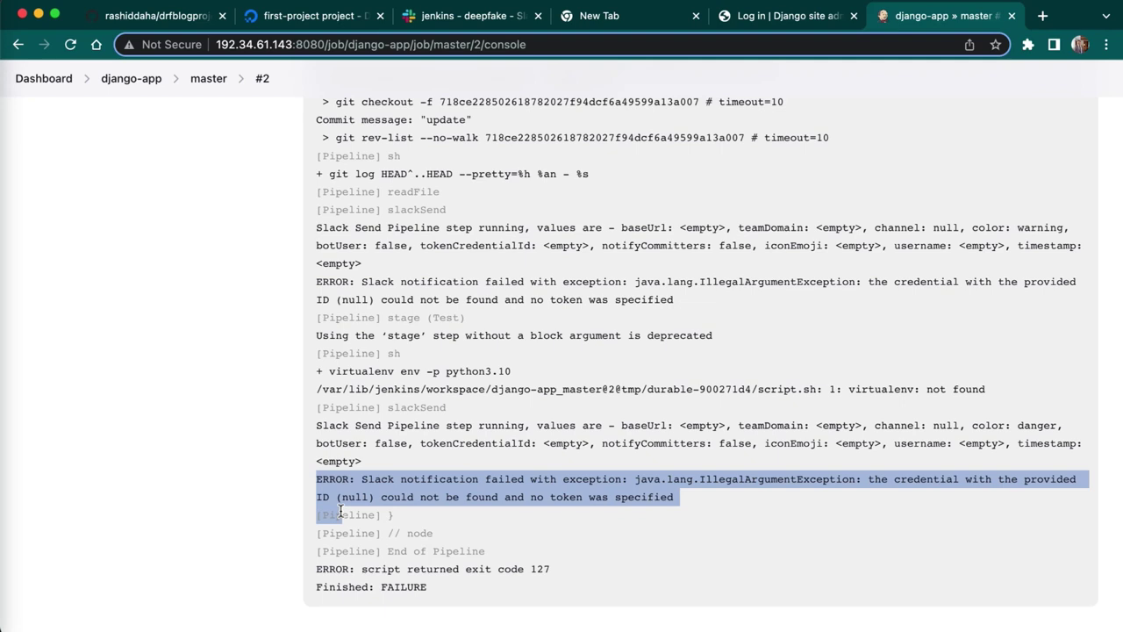
click(168, 380)
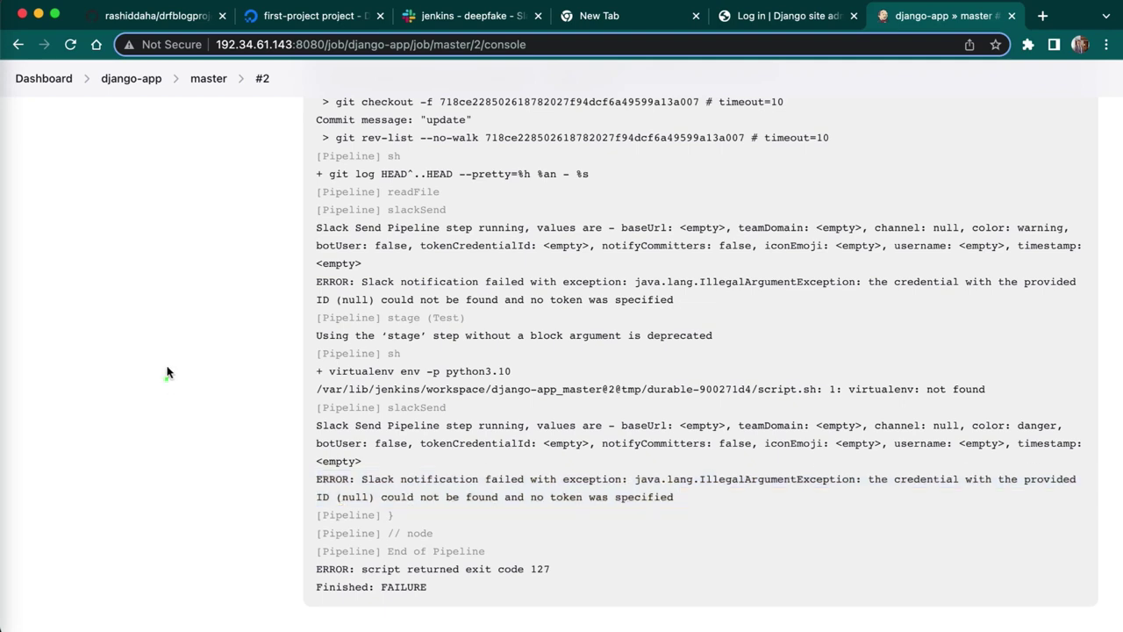
- Go from the Dashboard through Manage Jenkins to Configure System
click(50, 78)
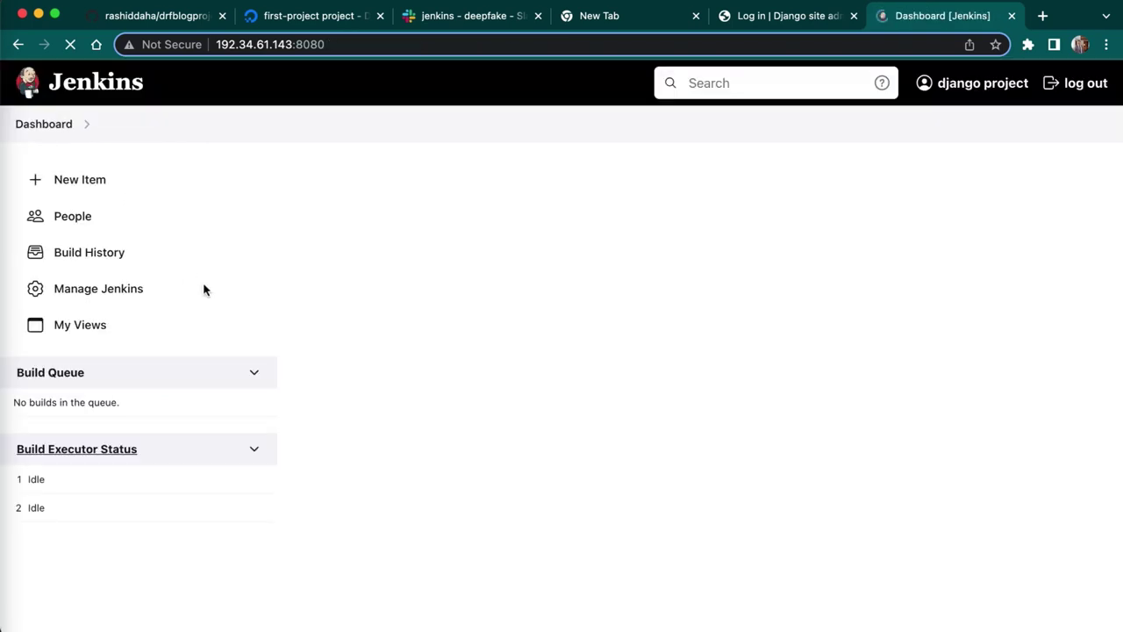
click(203, 288)
scroll(178, 323, down, 4)
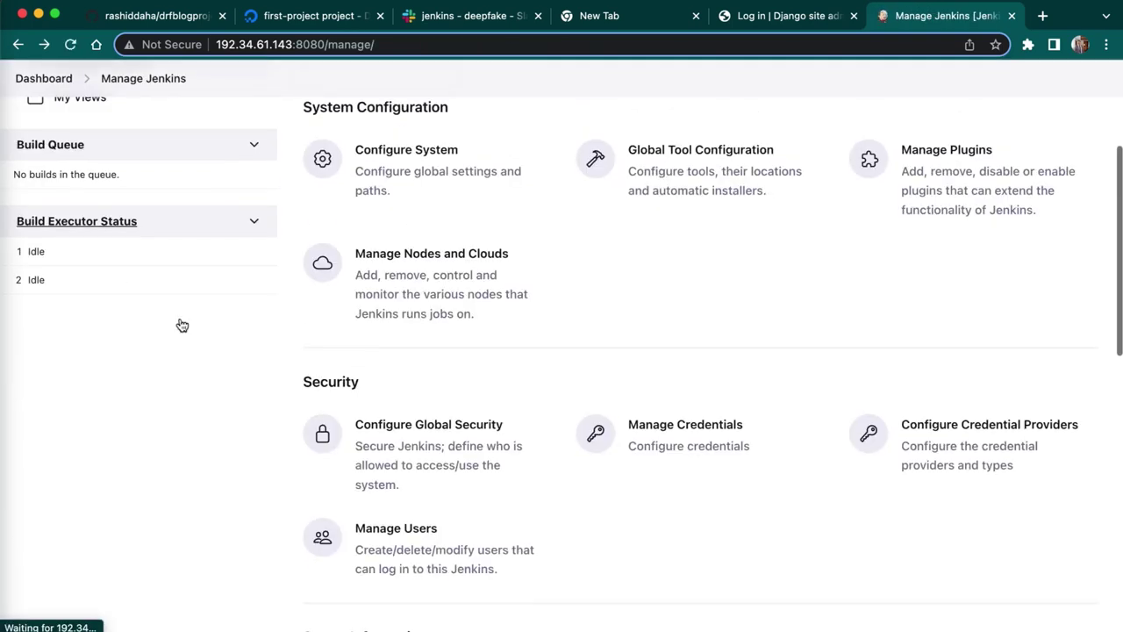
scroll(71, 282, up, 1)
scroll(71, 282, up, 3)
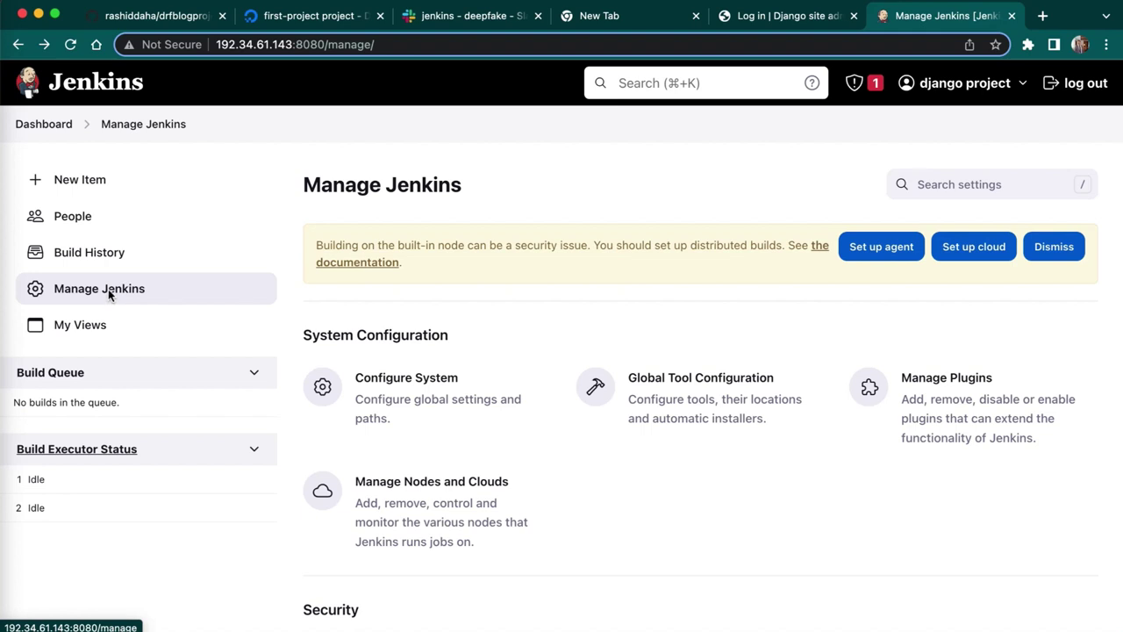
click(423, 392)
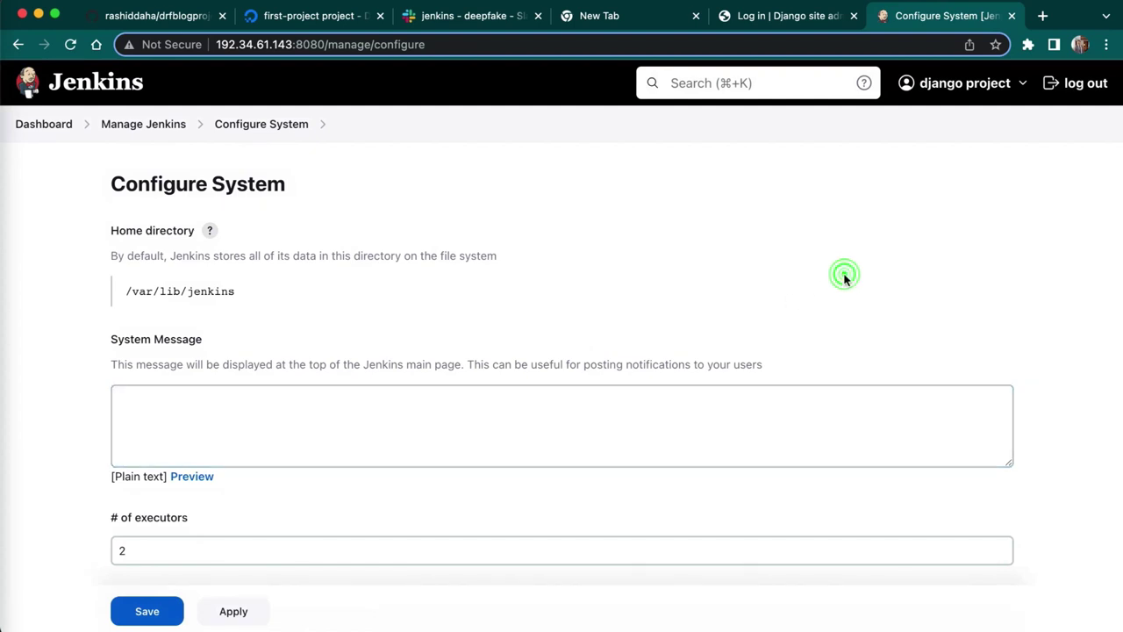
- Scroll down to the Slack section, where workspace, credential and channel are still unset
scroll(842, 279, down, 5)
scroll(844, 279, down, 12)
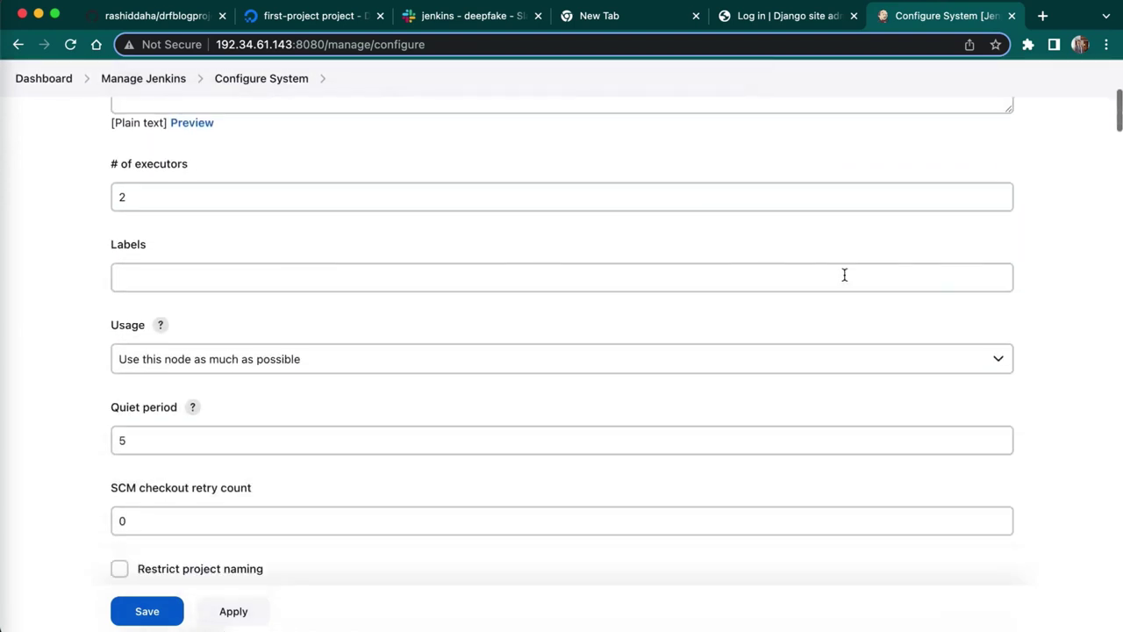
scroll(844, 279, down, 9)
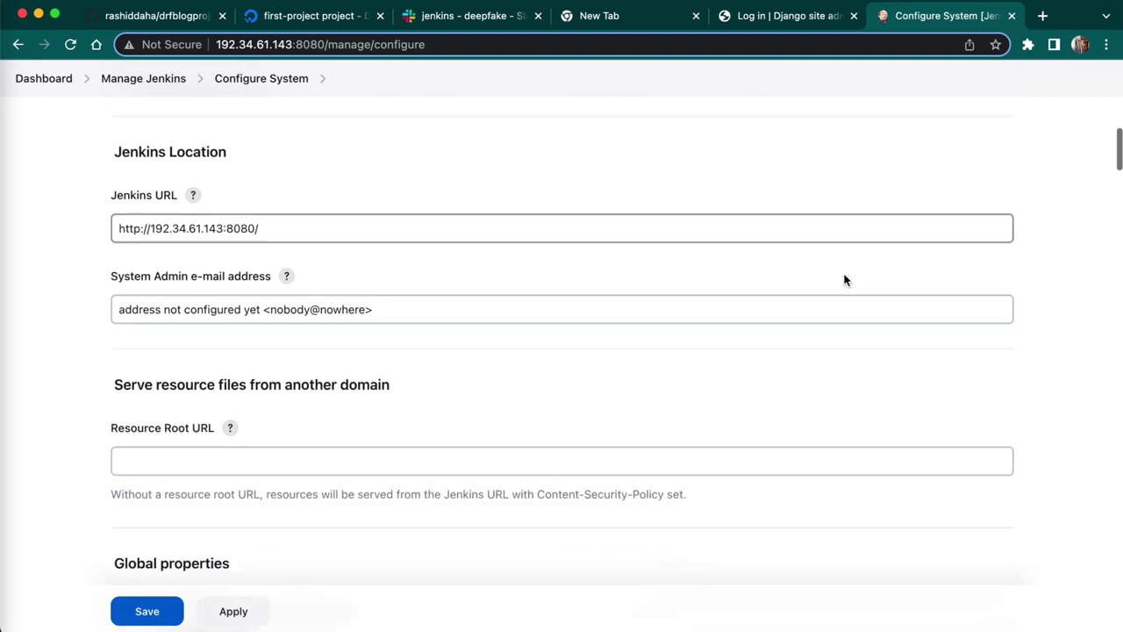
scroll(844, 279, down, 12)
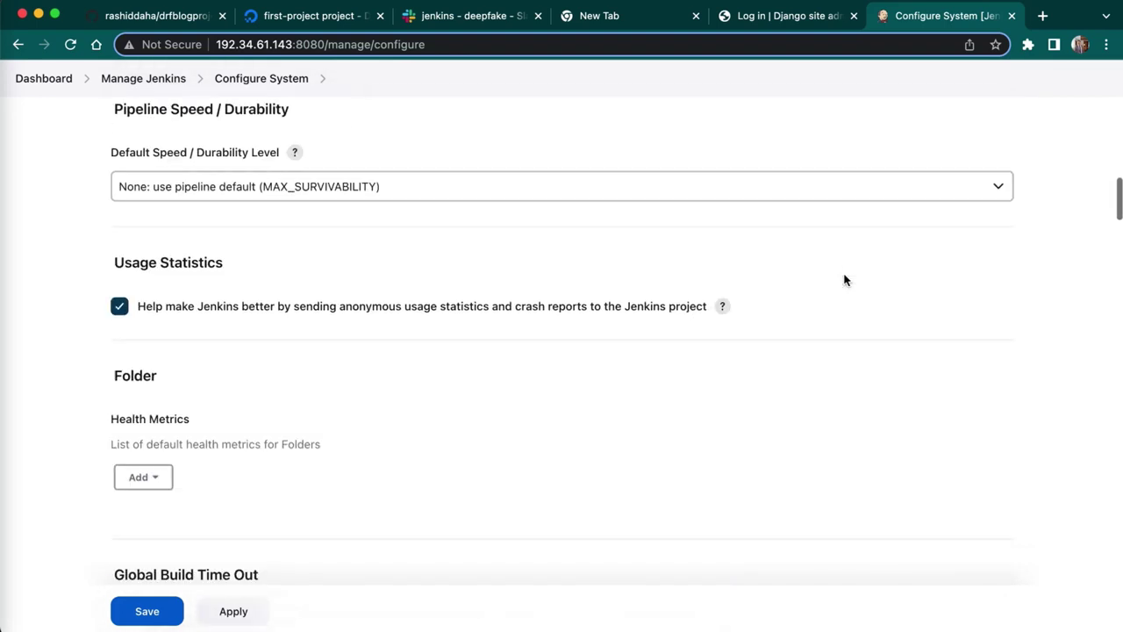
scroll(844, 279, down, 13)
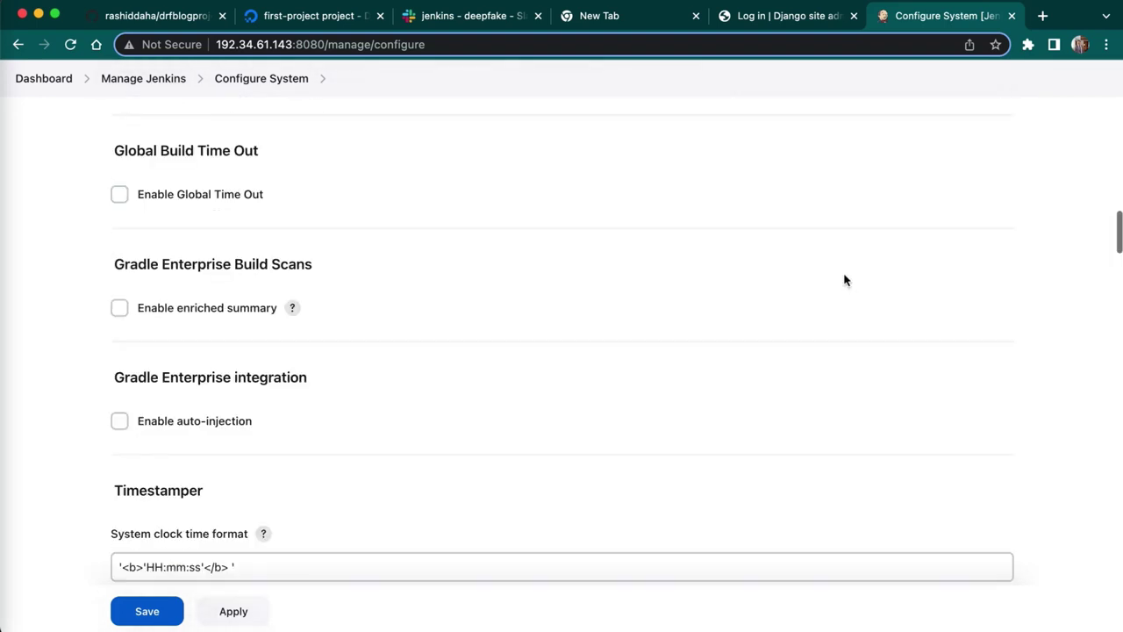
scroll(844, 279, down, 18)
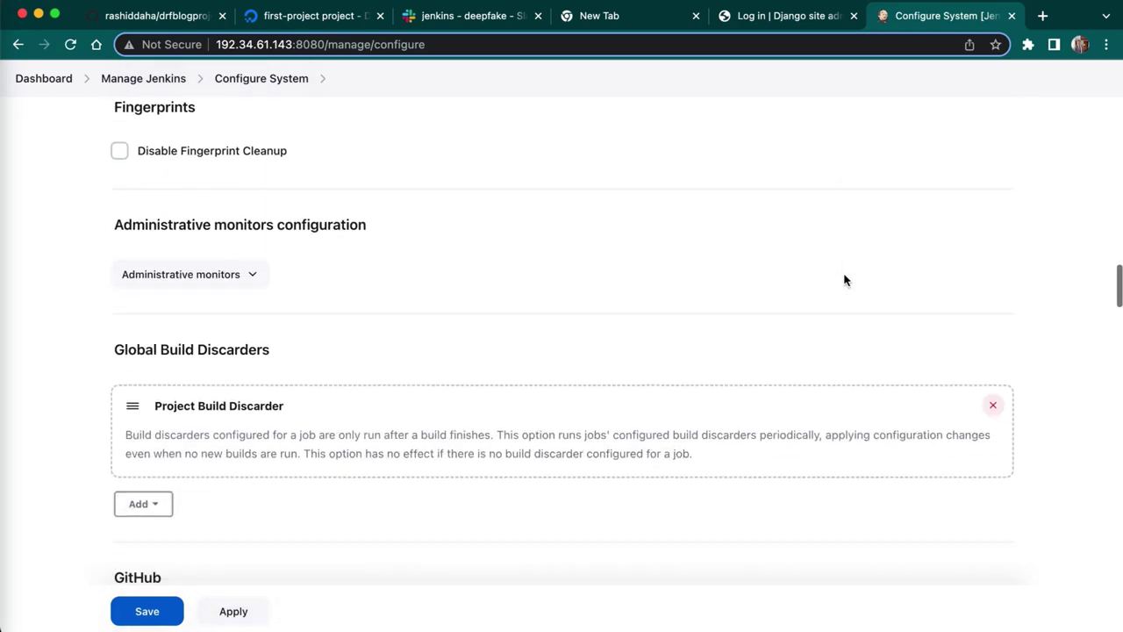
scroll(844, 279, down, 12)
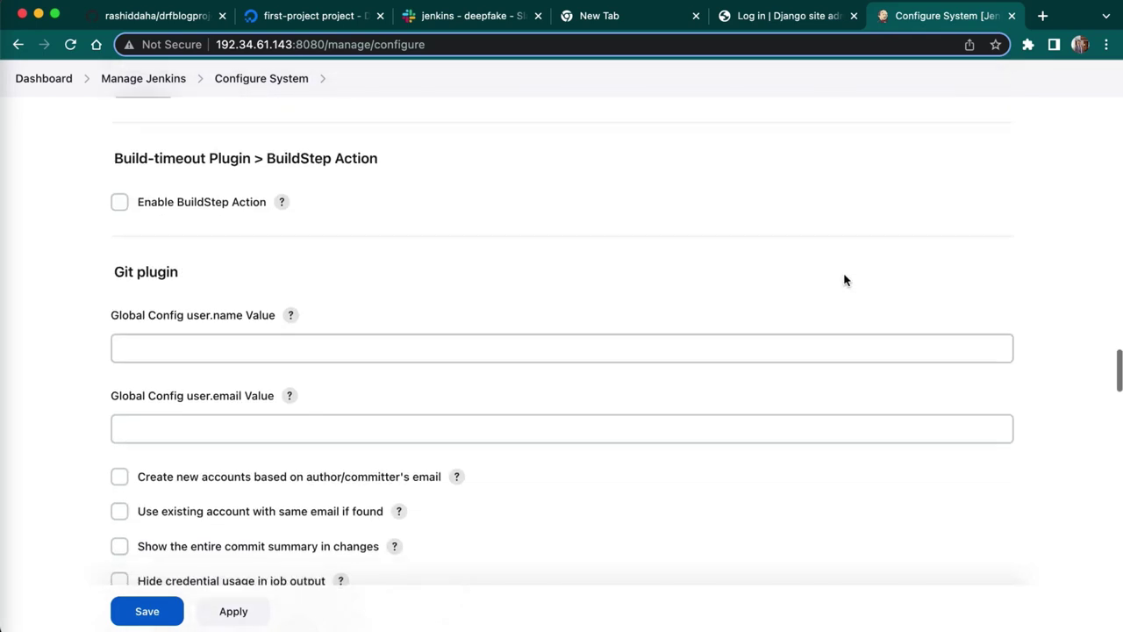
scroll(844, 275, down, 9)
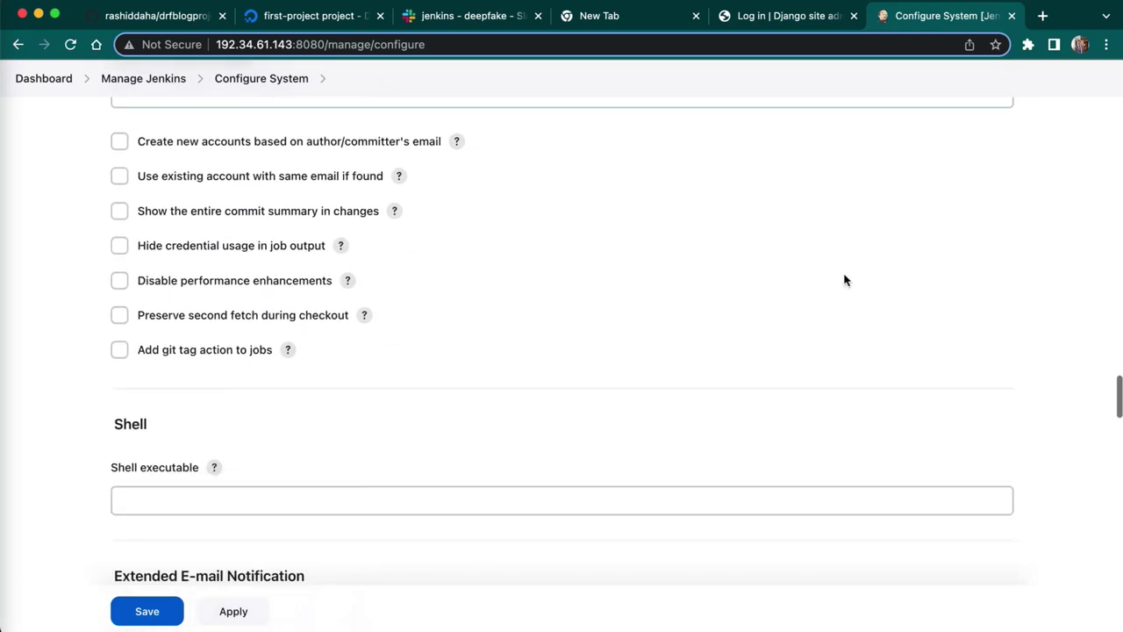
scroll(844, 275, down, 11)
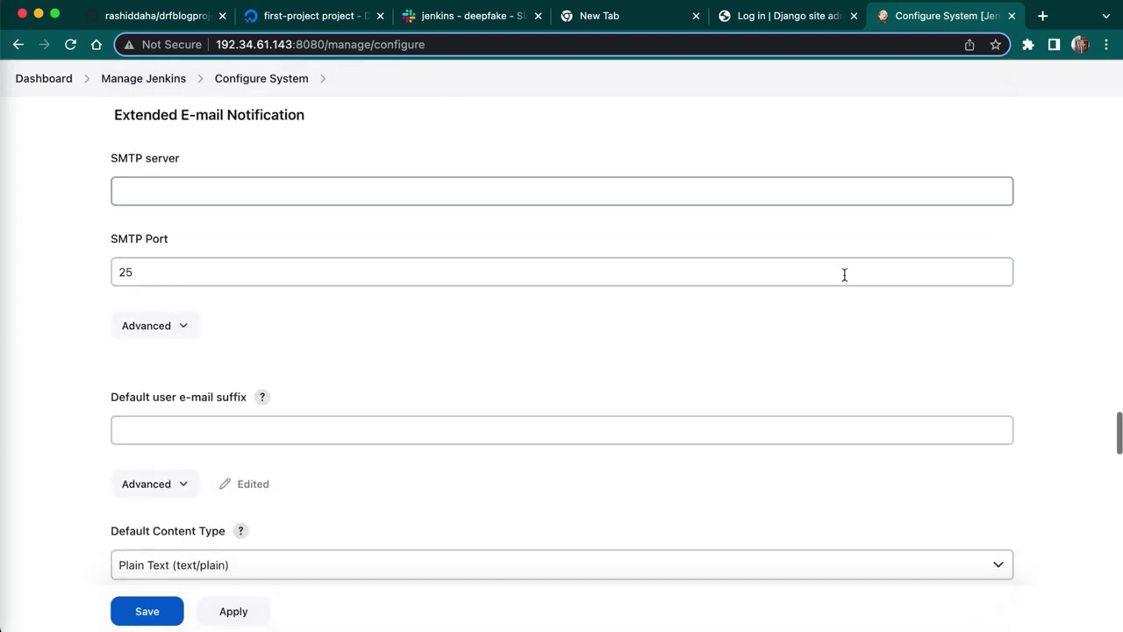
scroll(844, 275, down, 13)
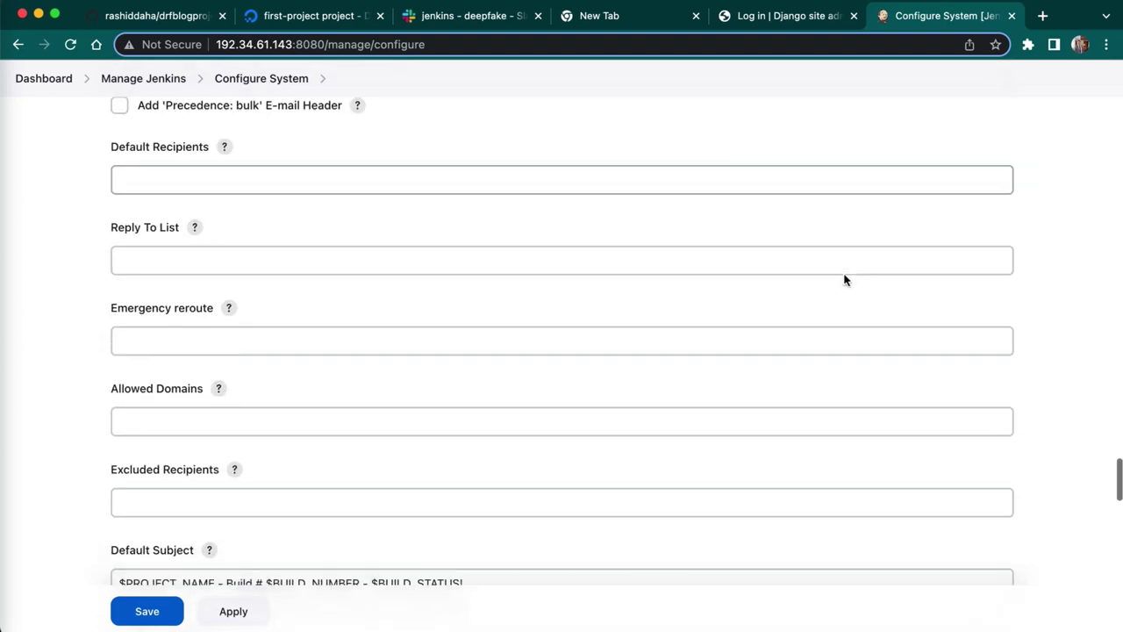
scroll(844, 279, down, 20)
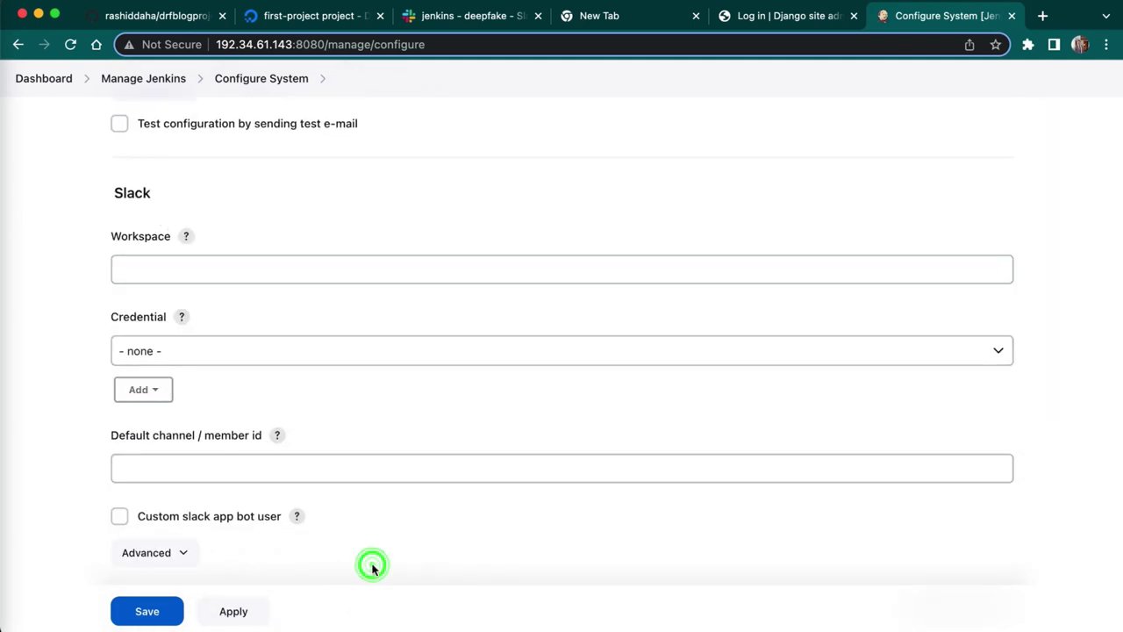
scroll(372, 571, down, 1)
scroll(372, 571, down, 1)
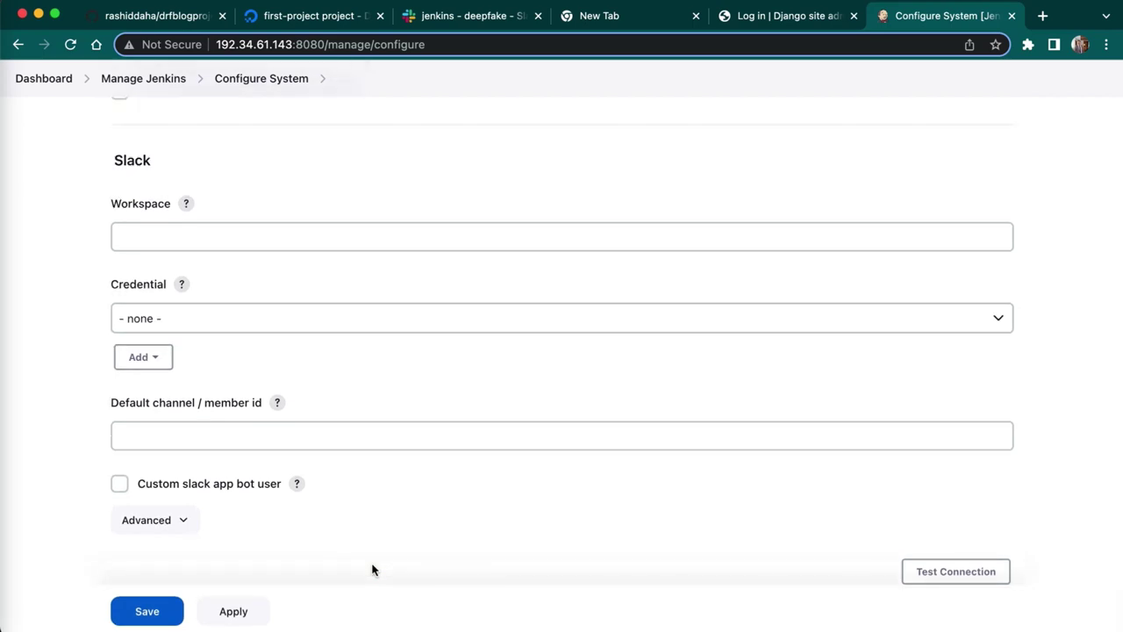
scroll(372, 570, down, 1)
scroll(371, 569, down, 1)
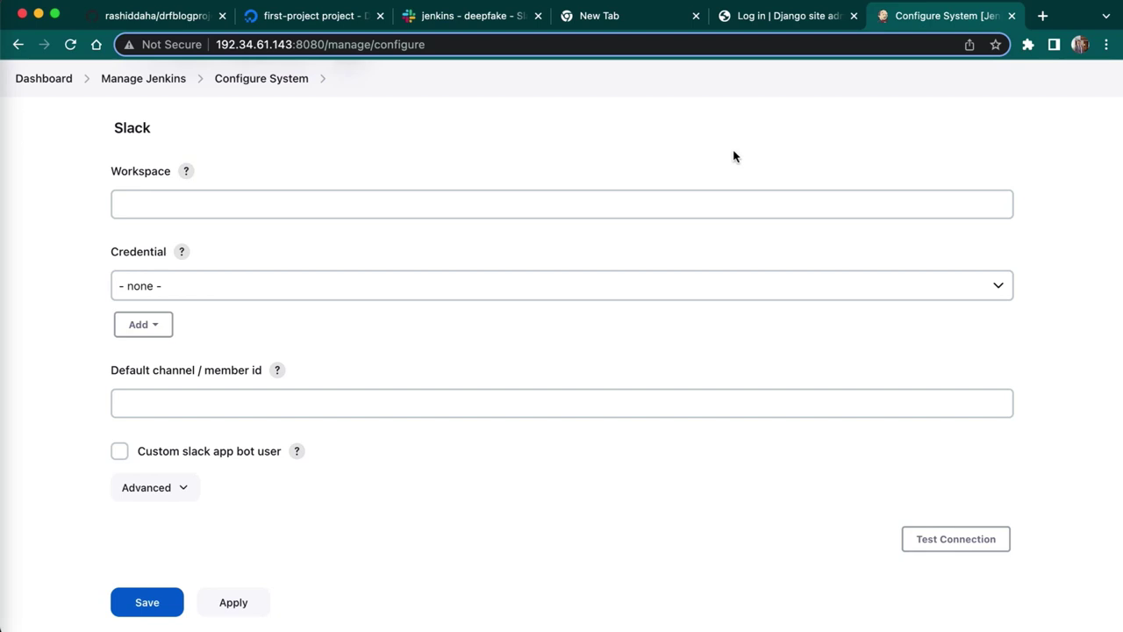
- After viewing the Slack jenkins channel, load my.slack.com/services/new/jenkins-ci in a new tab
click(453, 13)
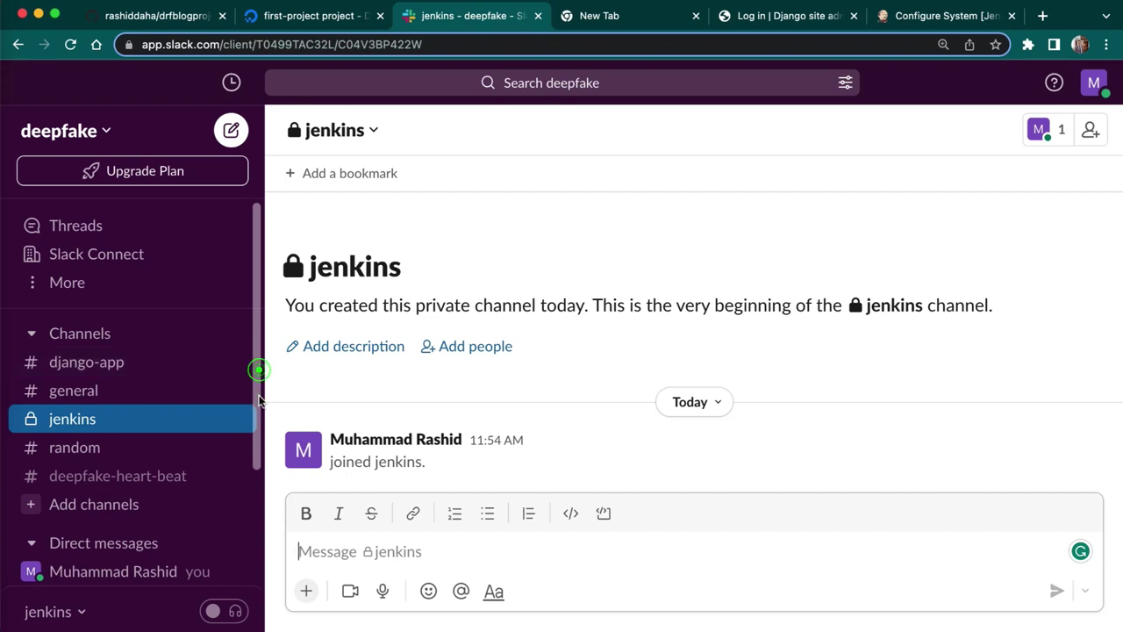
scroll(228, 373, down, 1)
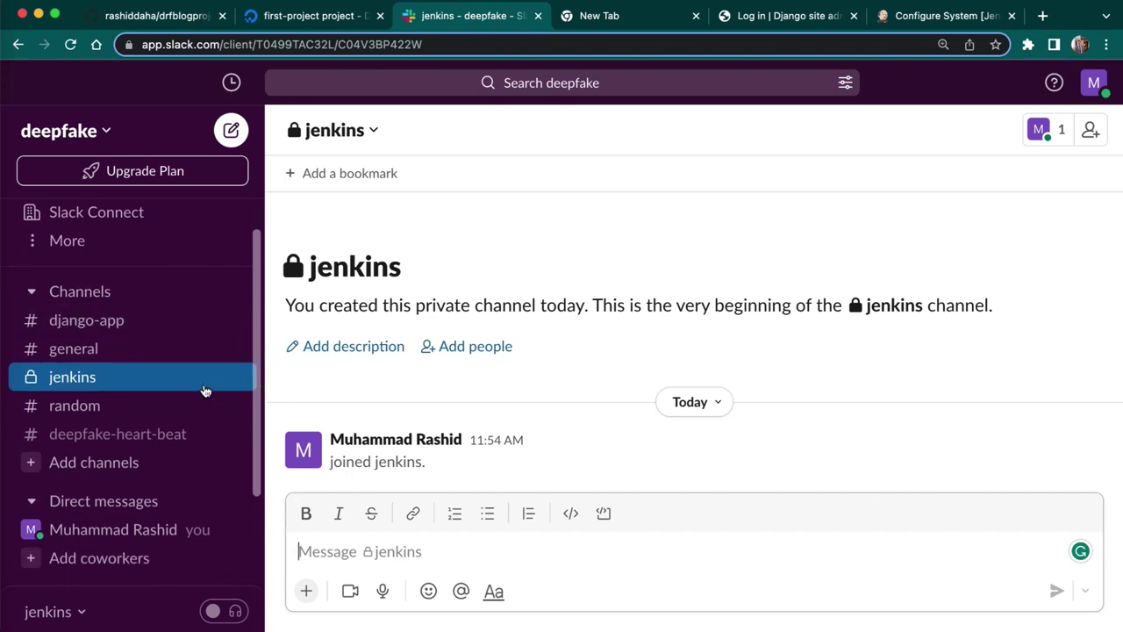
click(600, 16)
click(477, 44)
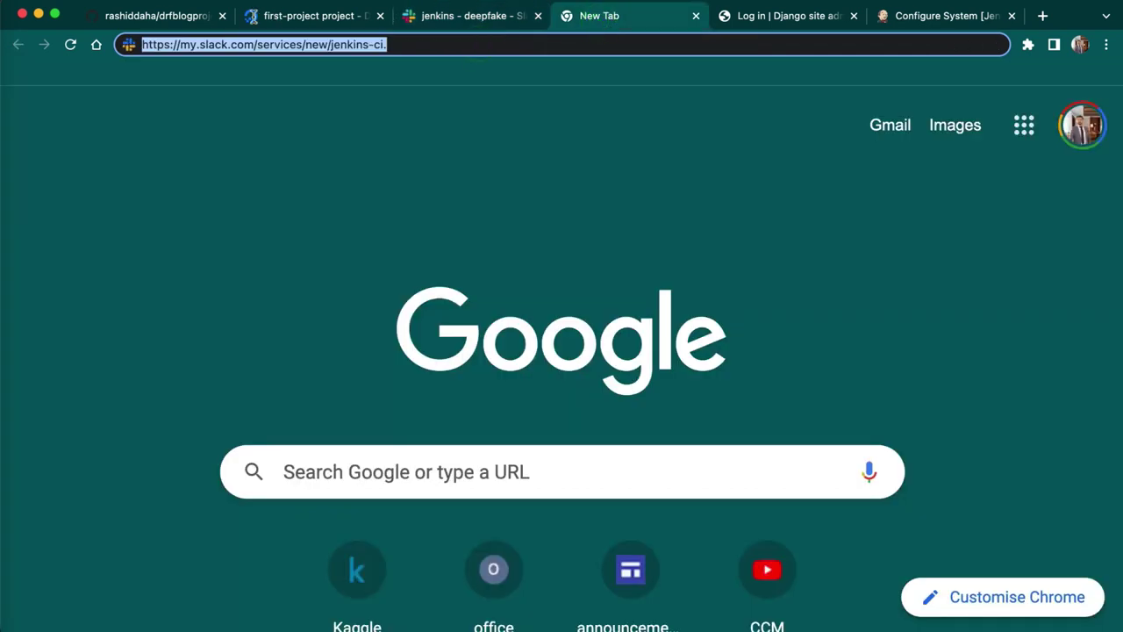
click(416, 44)
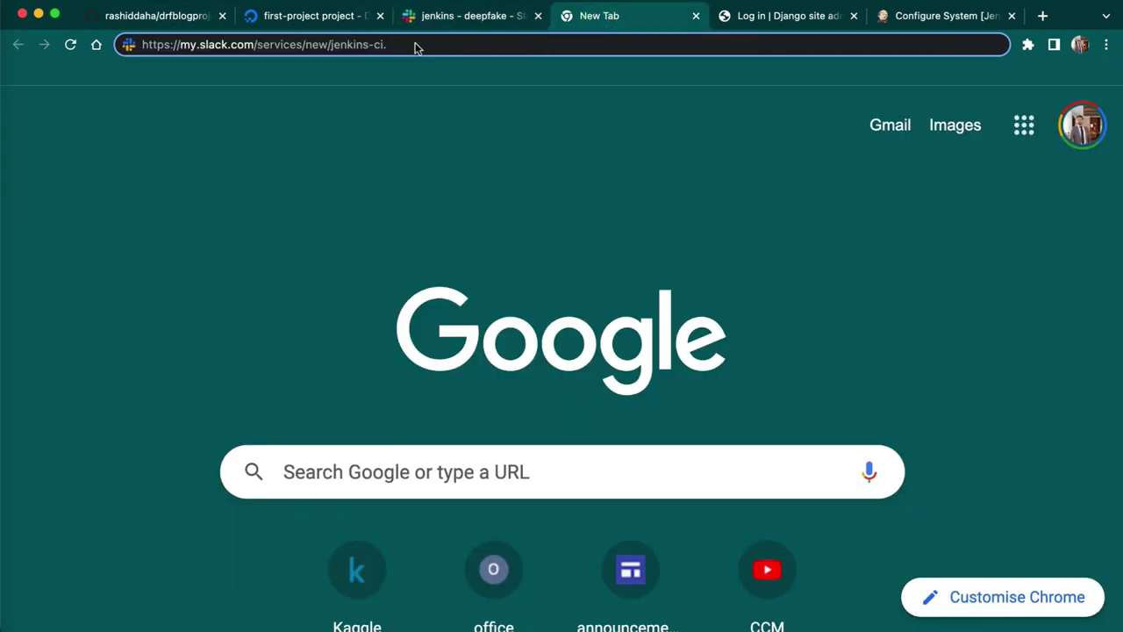
key(BackSpace)
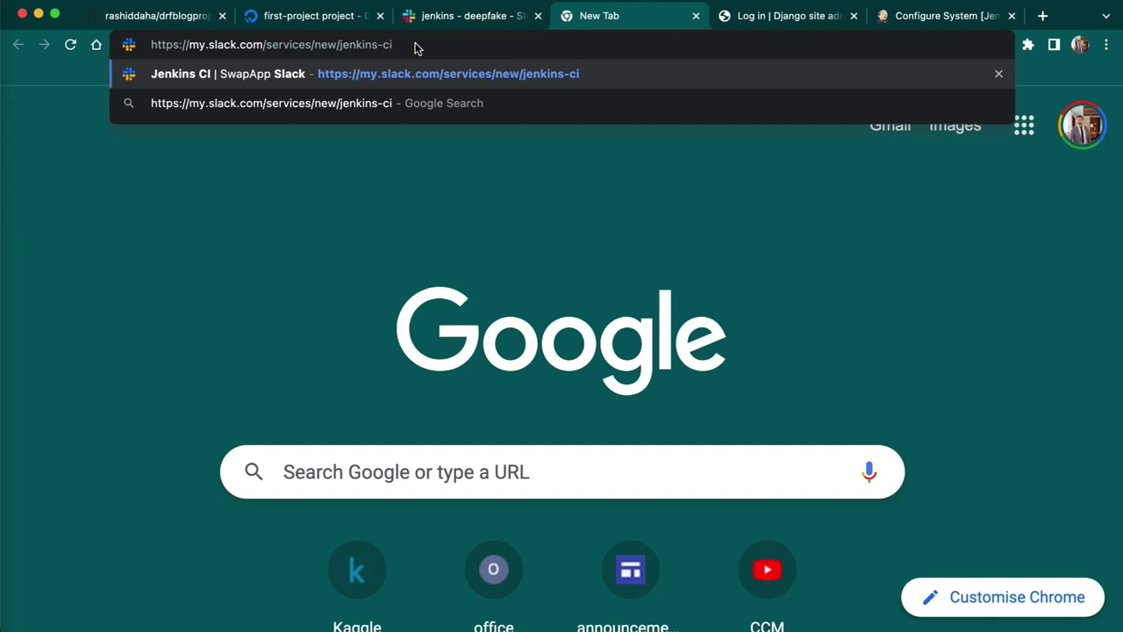
key(Return)
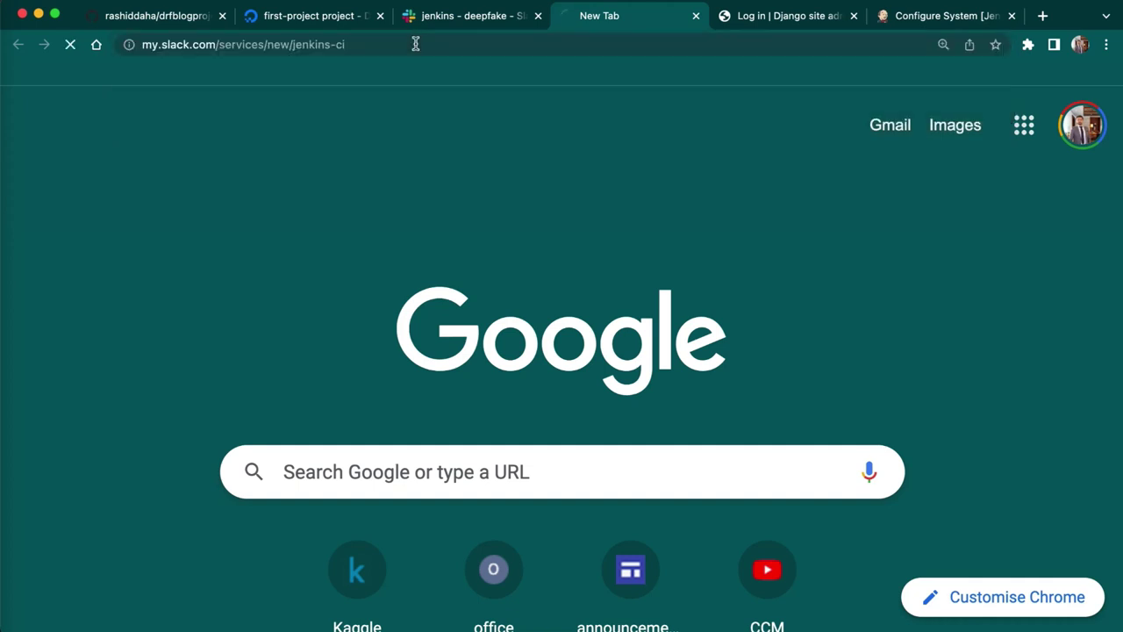
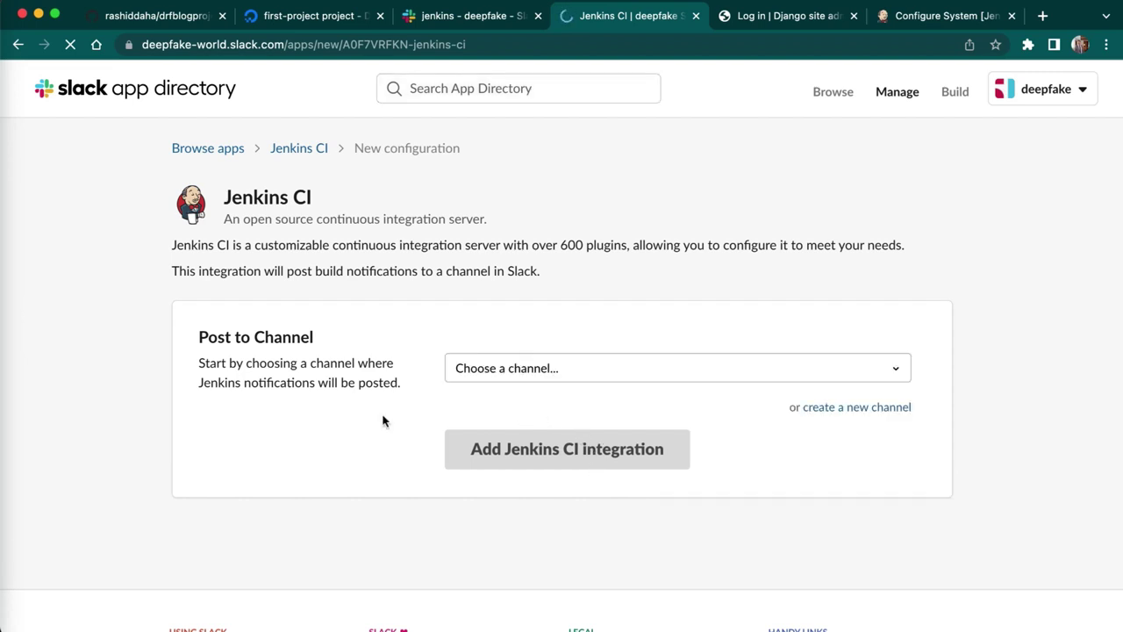
- Choose the private jenkins channel for notifications and add the Jenkins CI integration
click(553, 373)
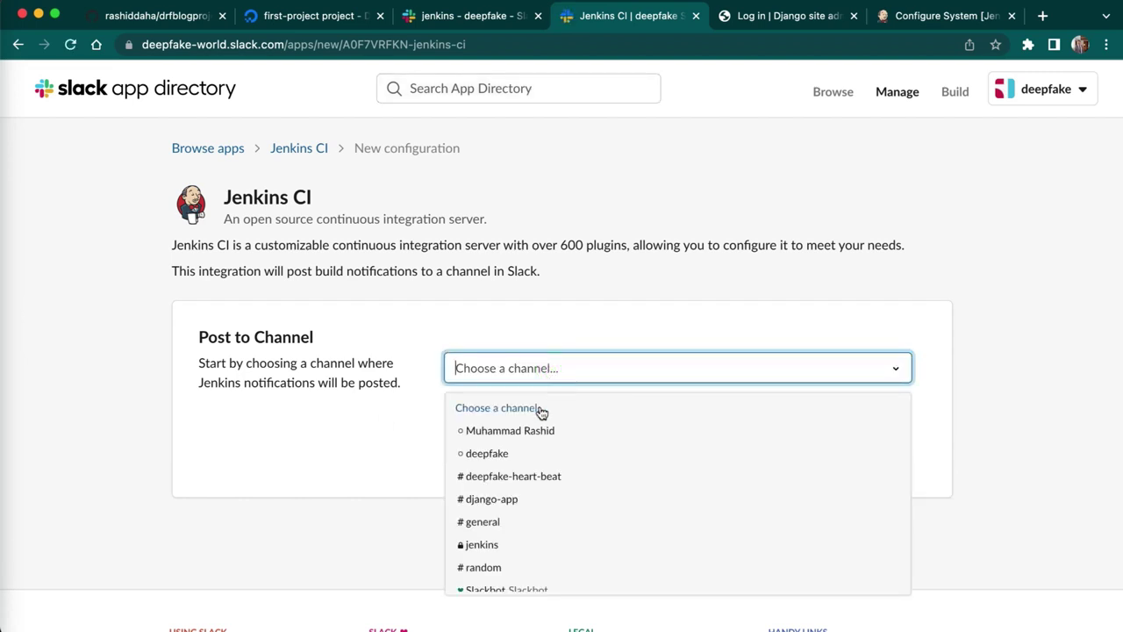
click(478, 545)
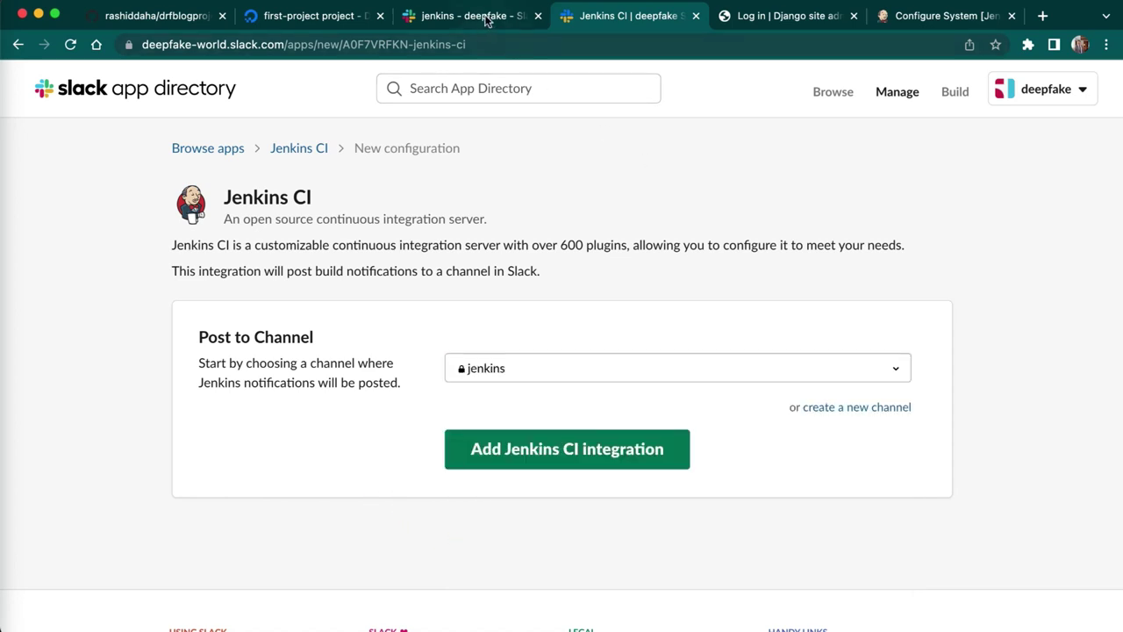
click(485, 16)
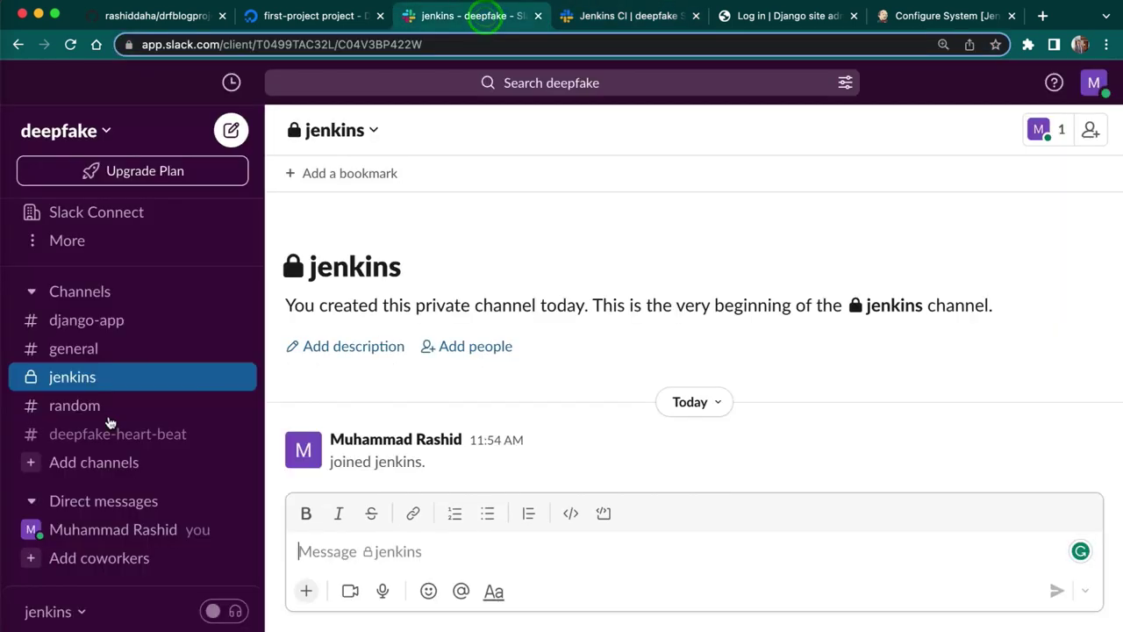
click(638, 17)
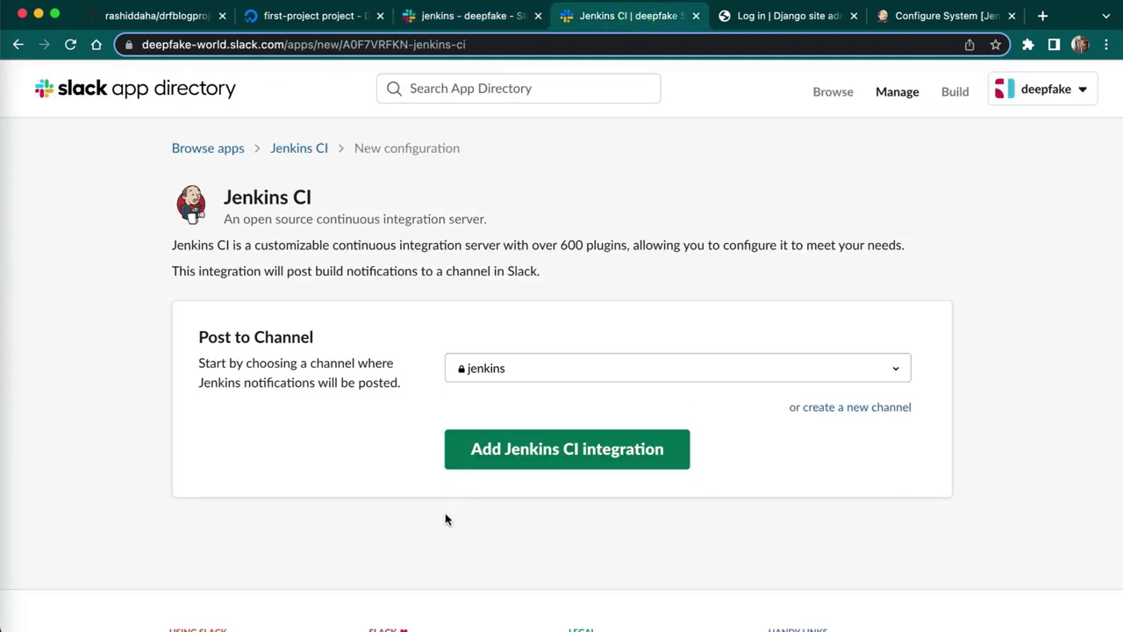
click(622, 451)
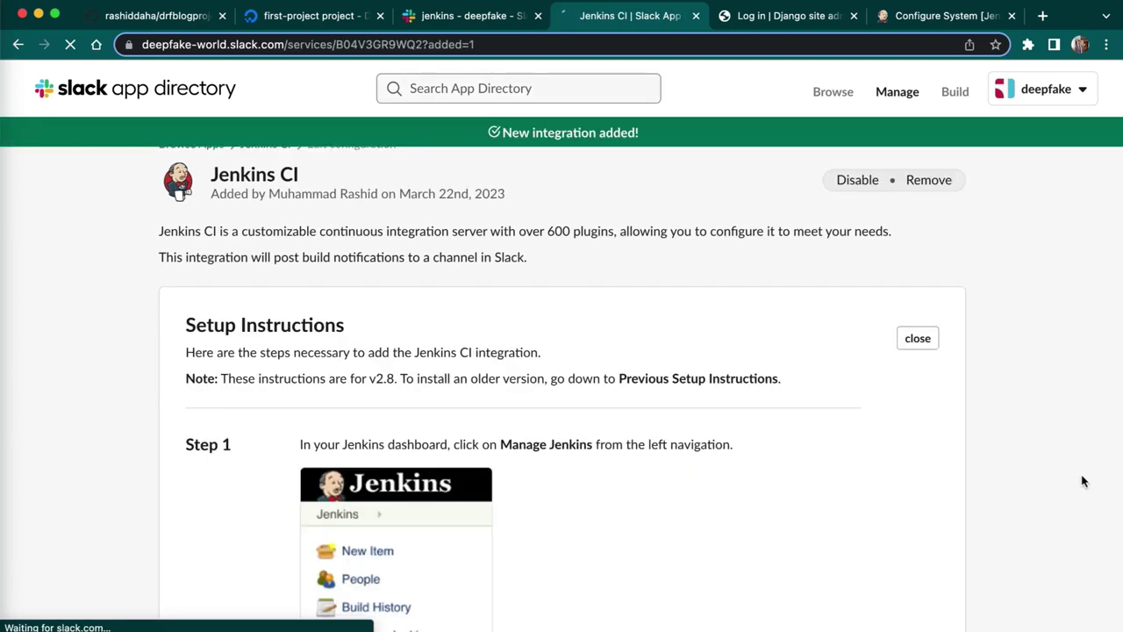
- Scroll down to Integration Settings and select the generated integration token
scroll(1083, 481, down, 2)
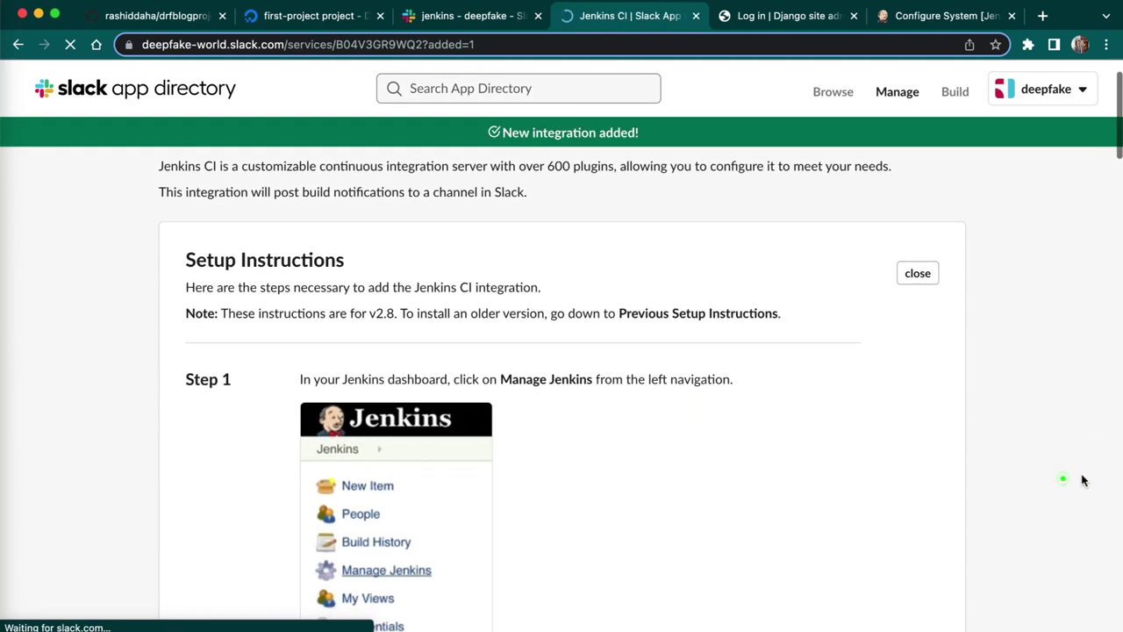
scroll(1084, 481, down, 6)
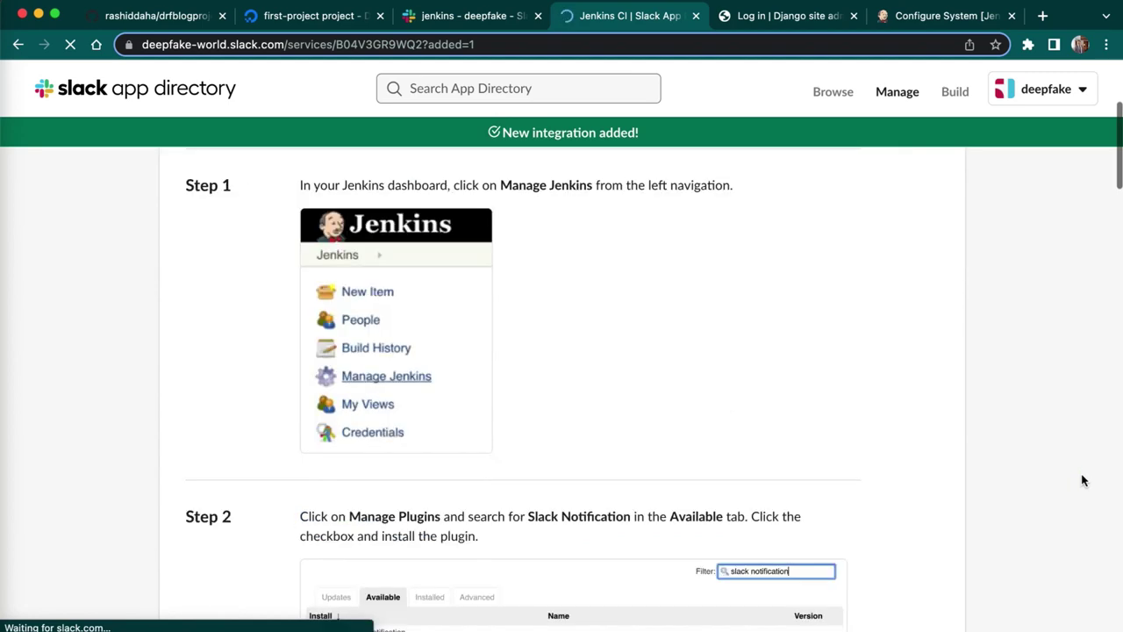
scroll(1084, 481, down, 3)
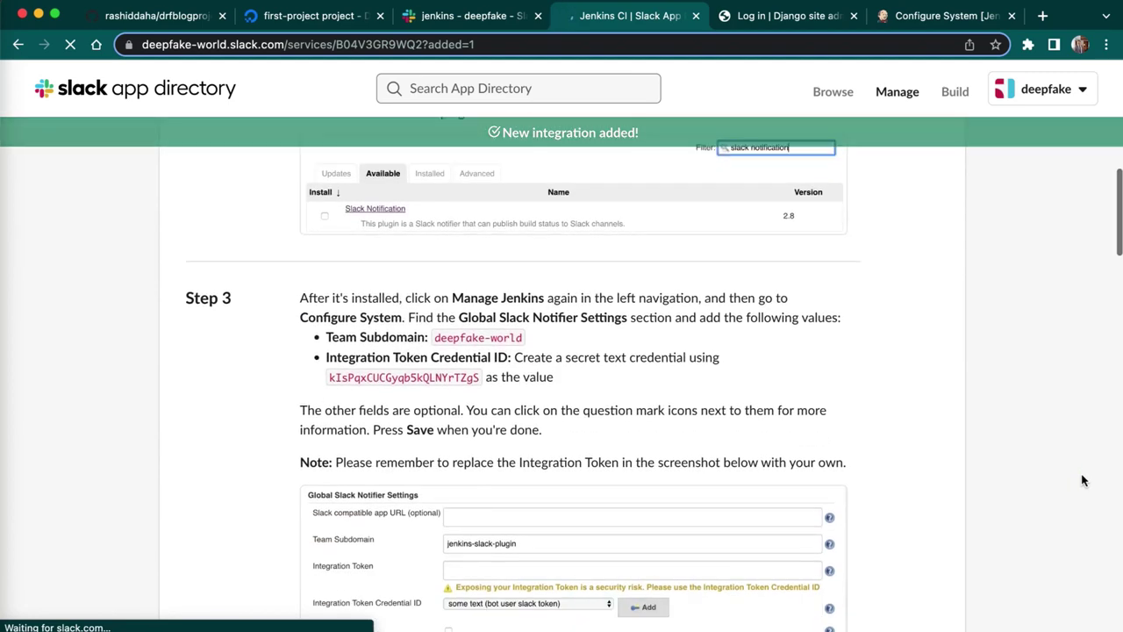
scroll(1120, 268, down, 2)
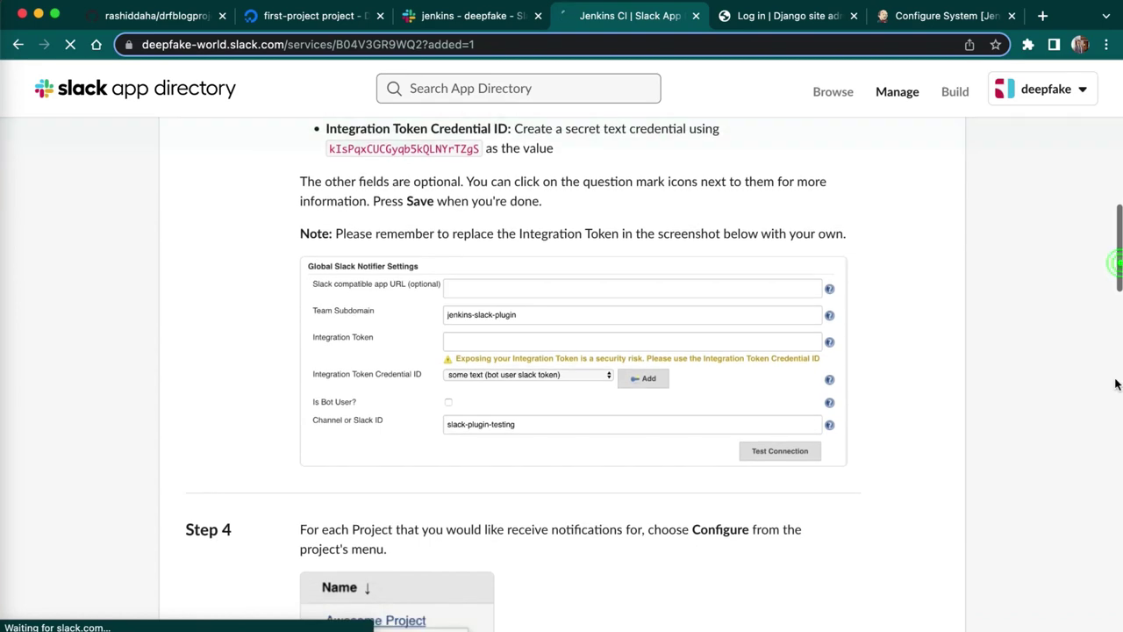
click(1117, 491)
scroll(676, 205, down, 3)
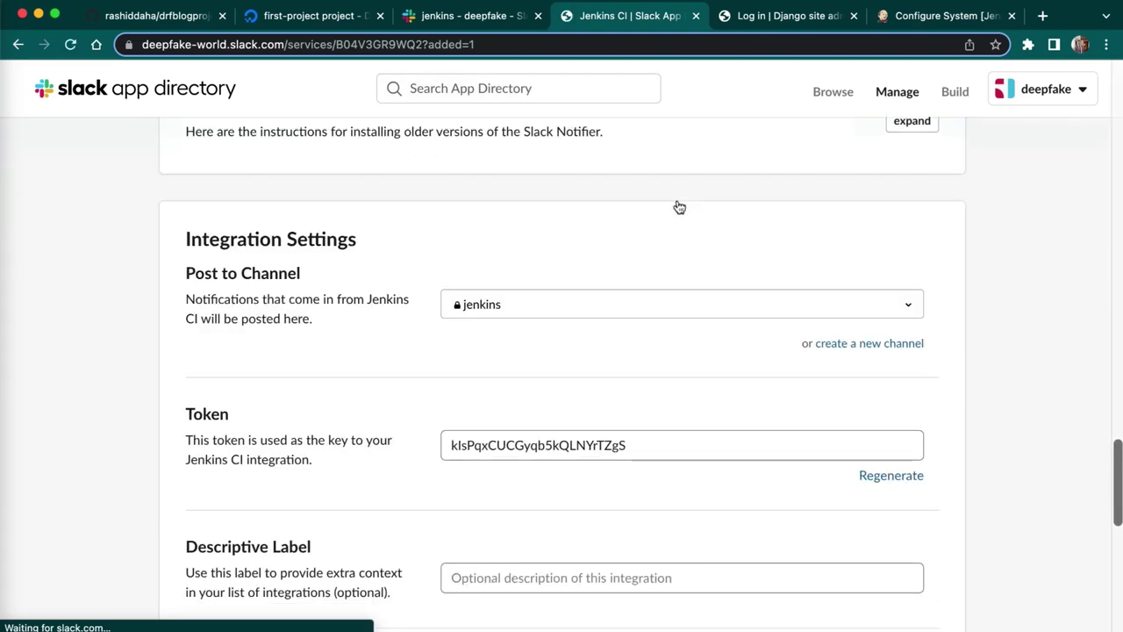
click(636, 347)
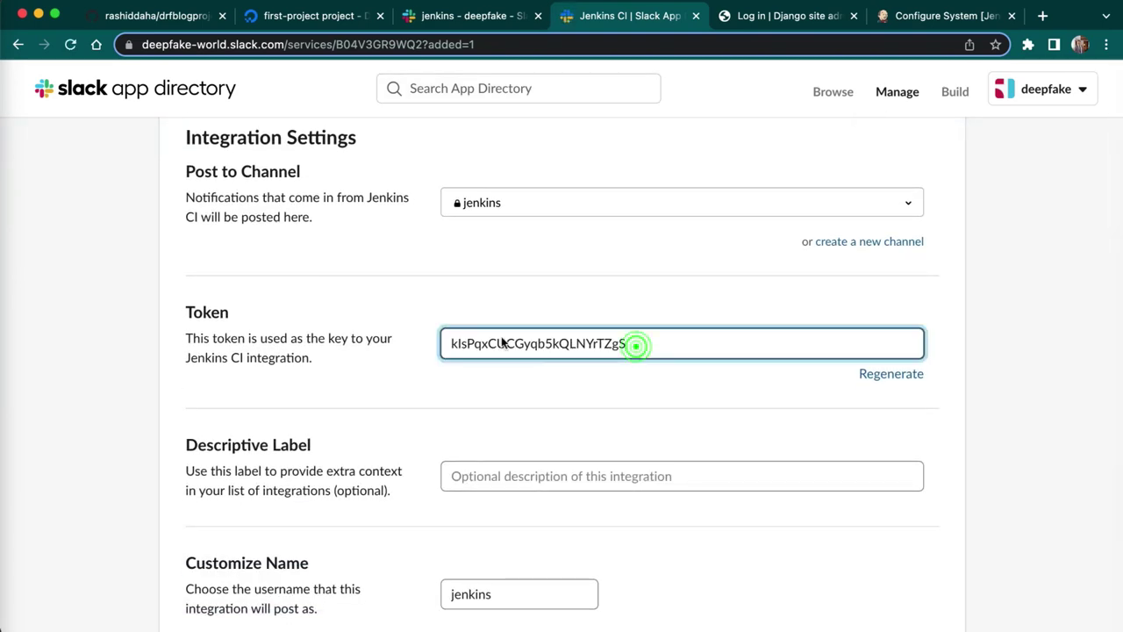
drag(635, 344, 431, 346)
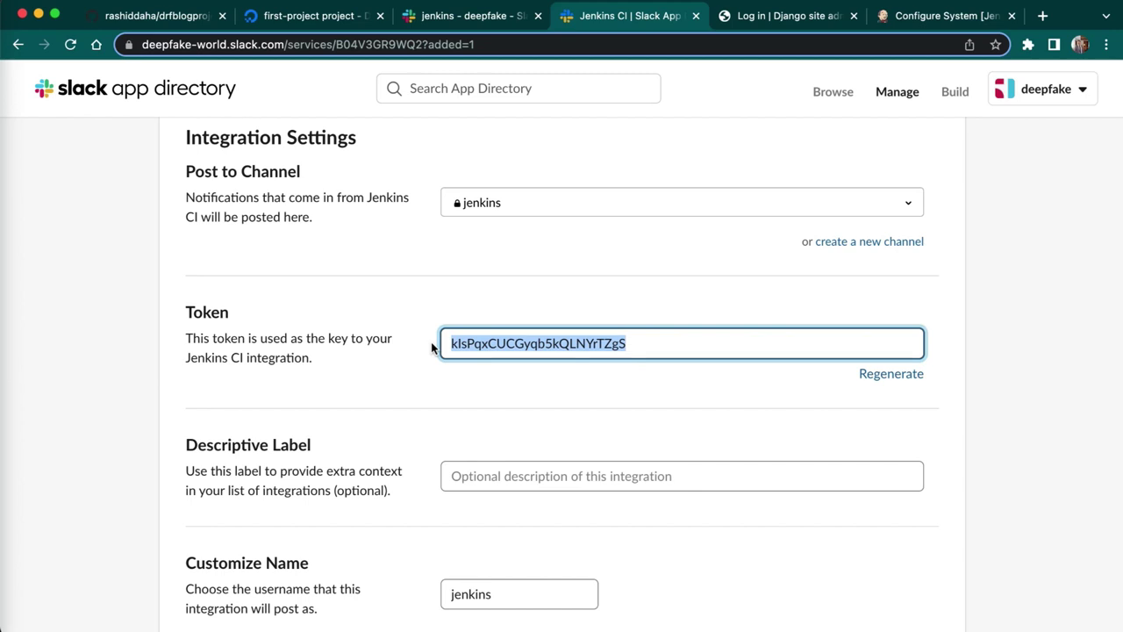
- From the Slack section's credential Add menu, start adding a credential to the Jenkins store
click(943, 18)
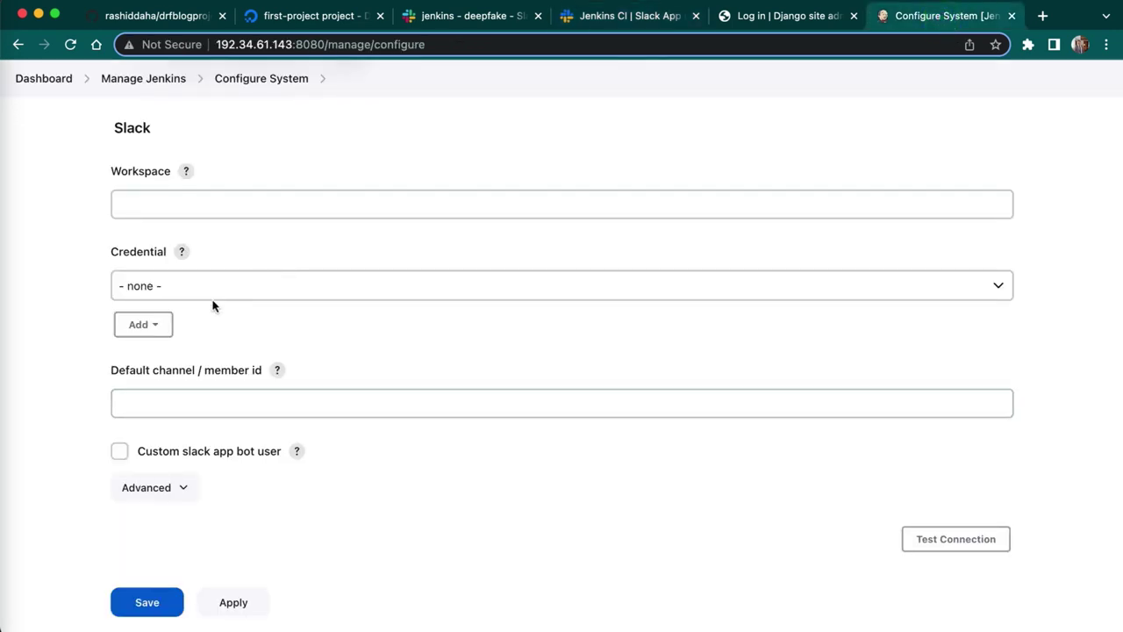
click(144, 324)
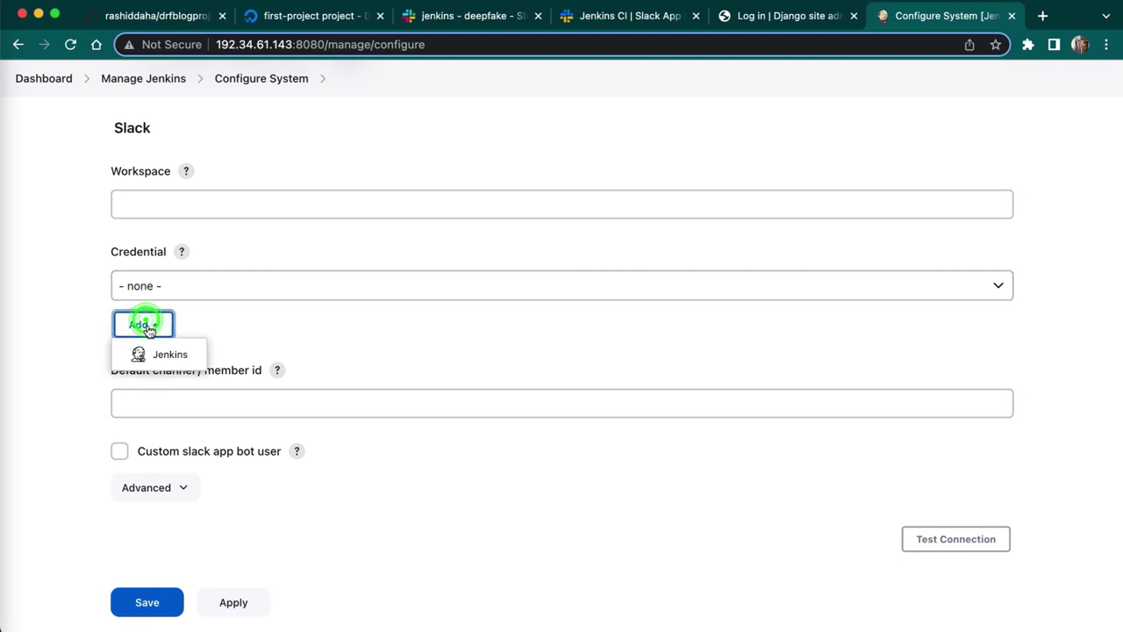
click(266, 285)
click(263, 284)
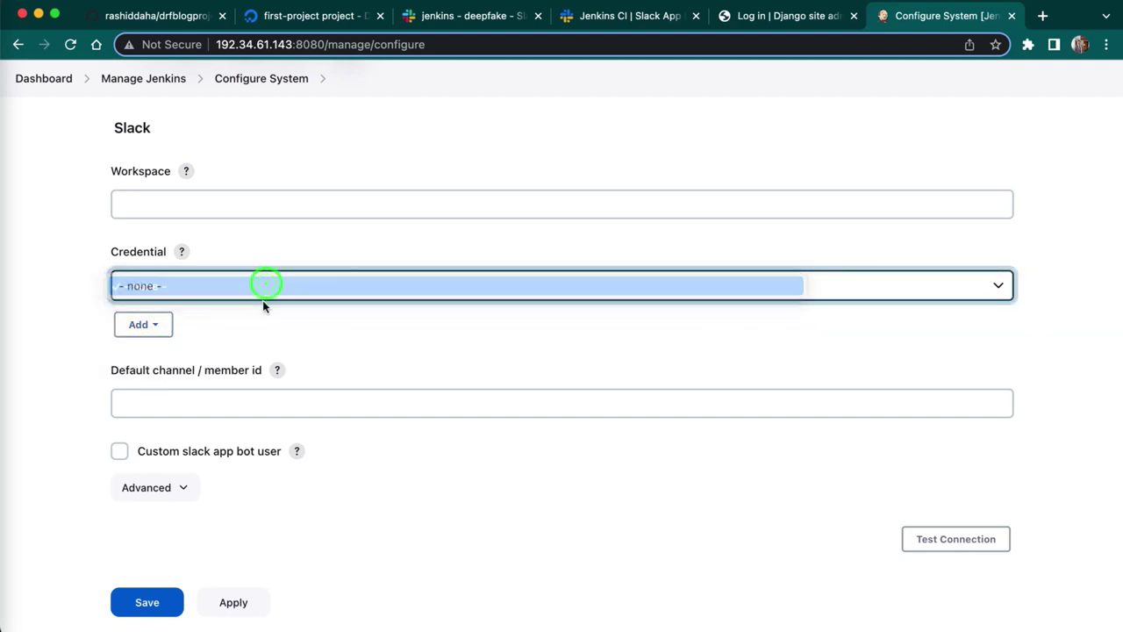
click(145, 325)
click(147, 355)
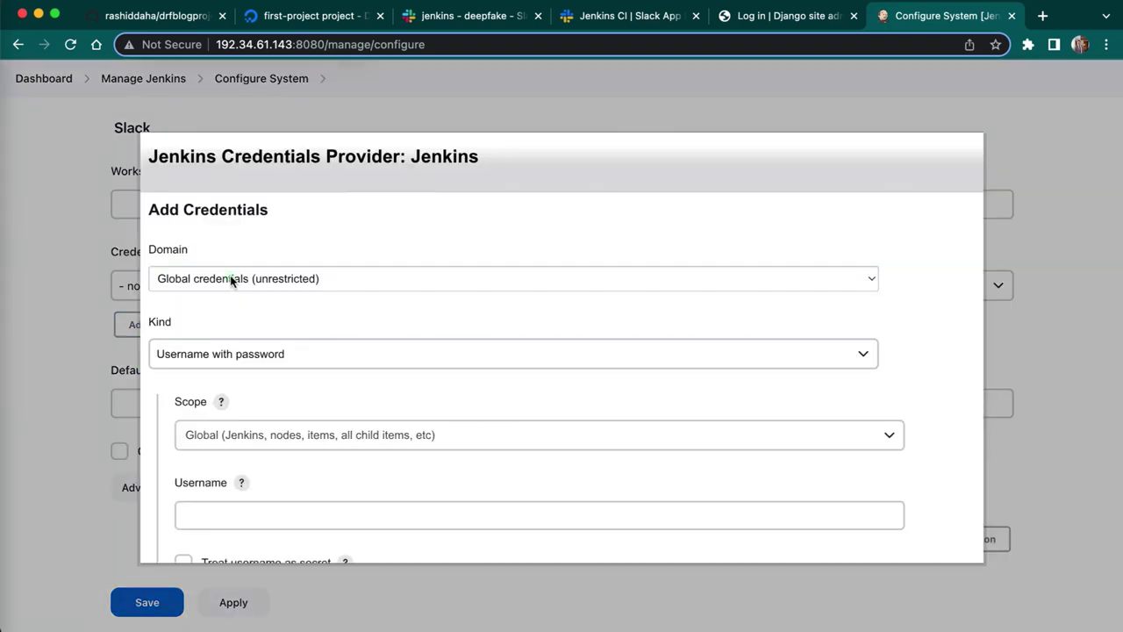
- Create a global Secret text credential containing the pasted Slack token
click(231, 279)
click(237, 351)
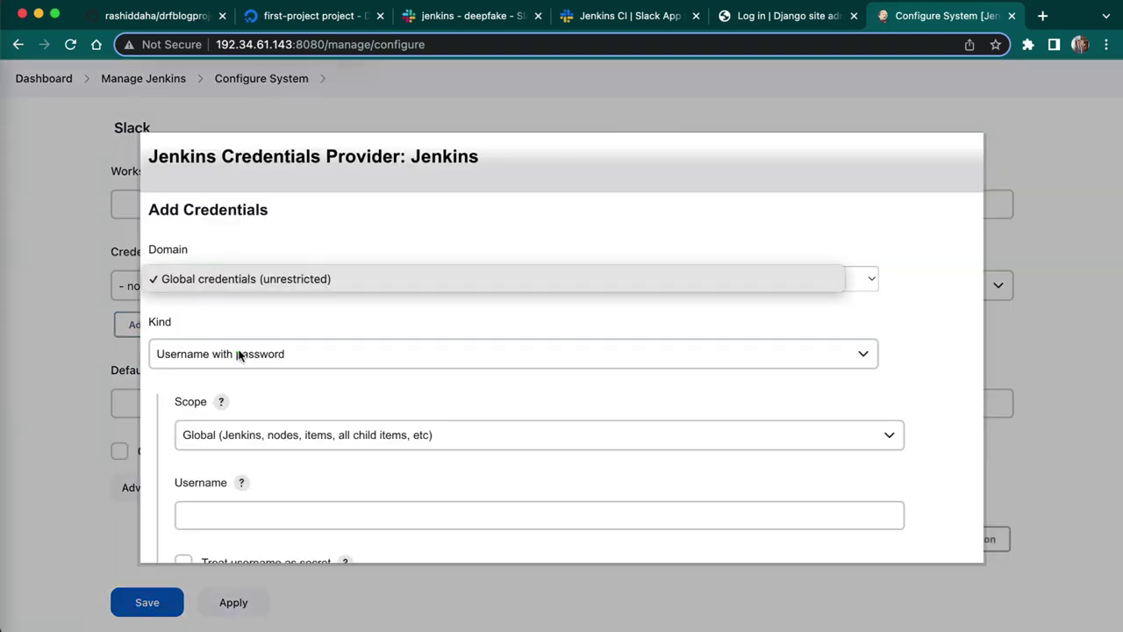
click(238, 353)
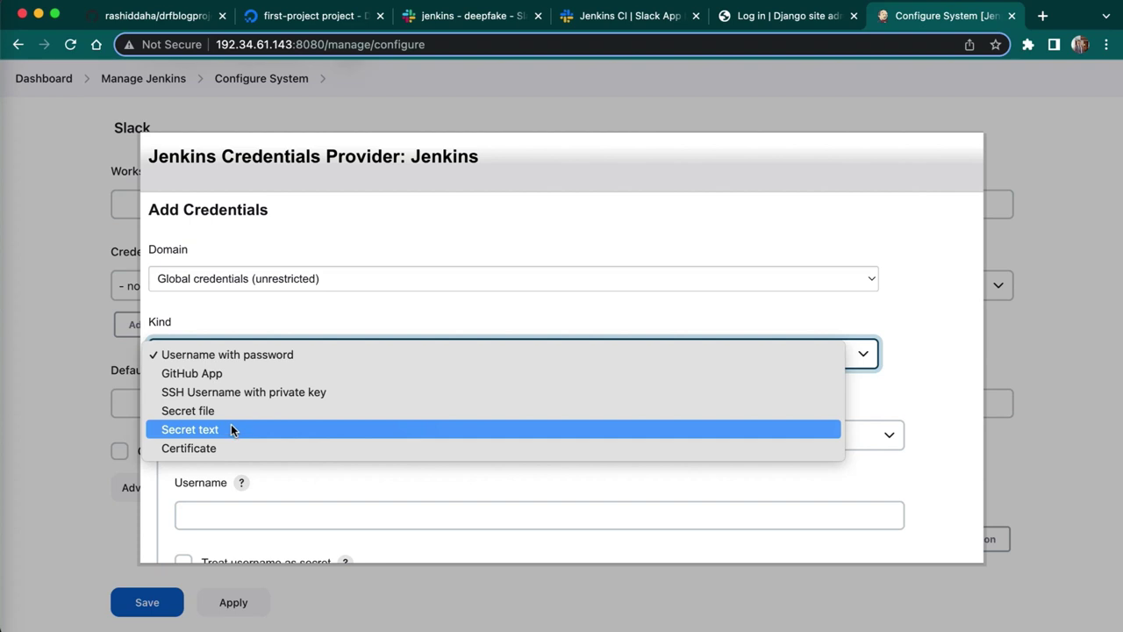
click(231, 427)
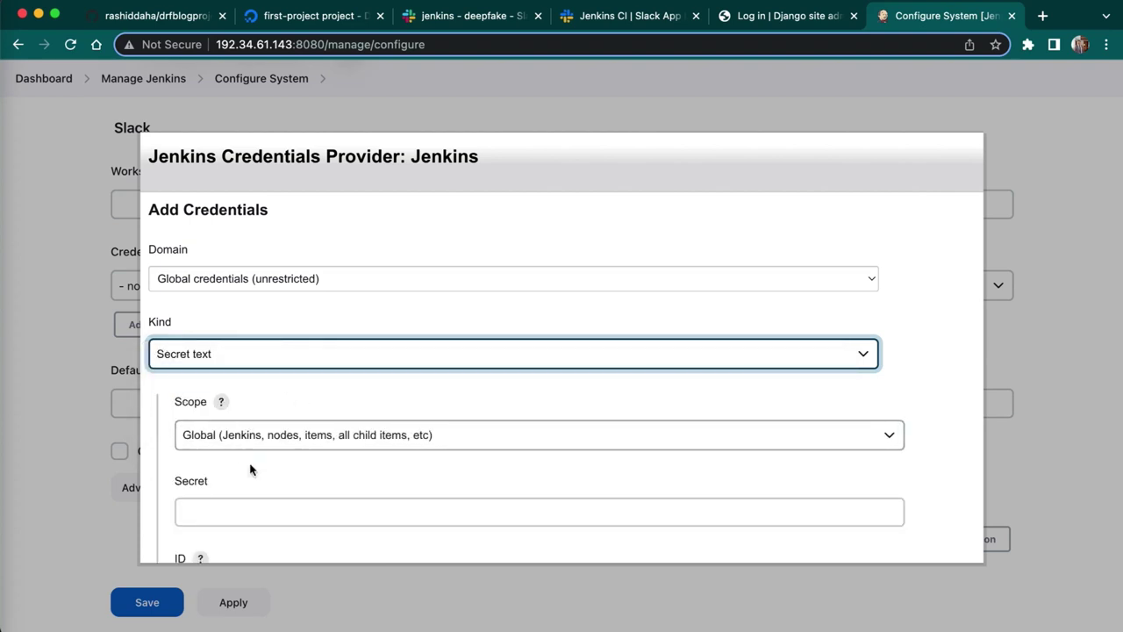
click(293, 513)
key(super+v)
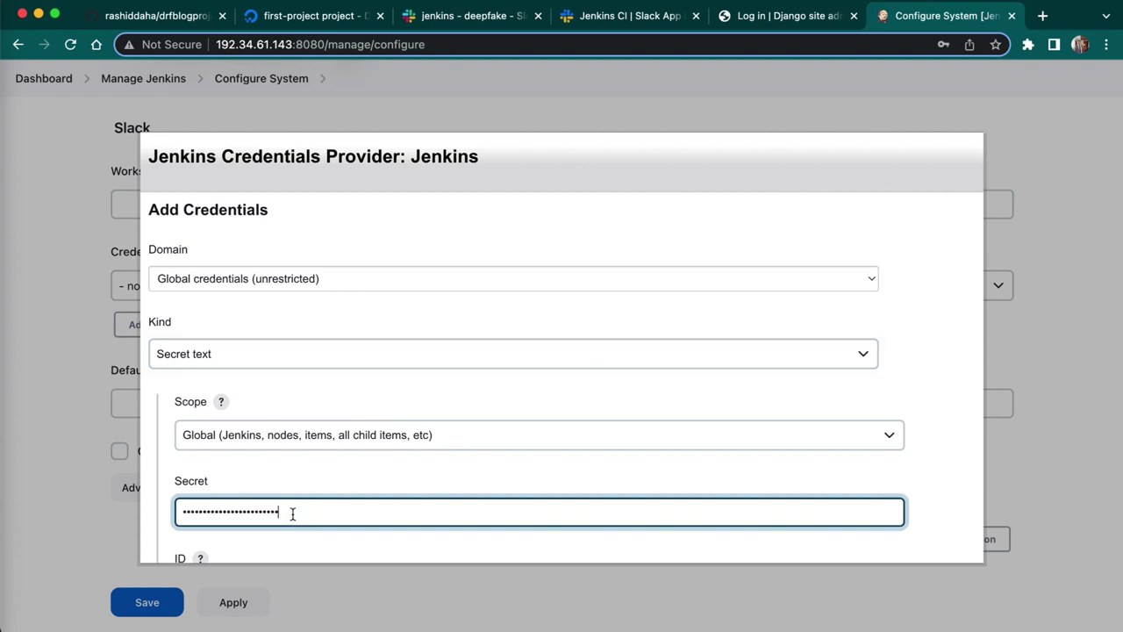
click(411, 480)
scroll(411, 477, down, 5)
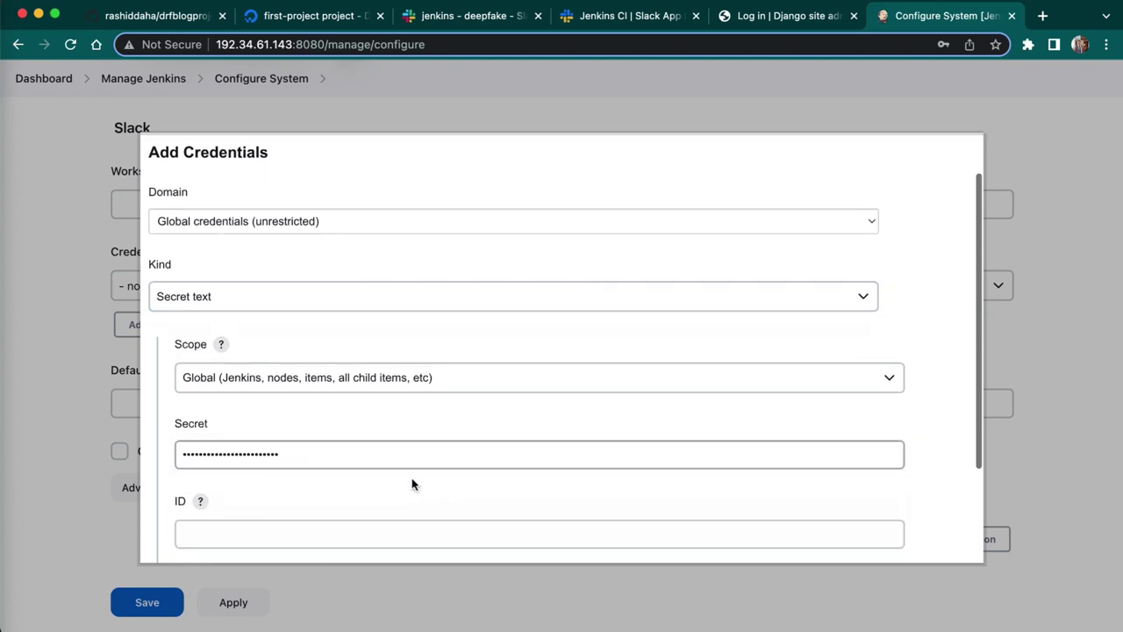
click(188, 532)
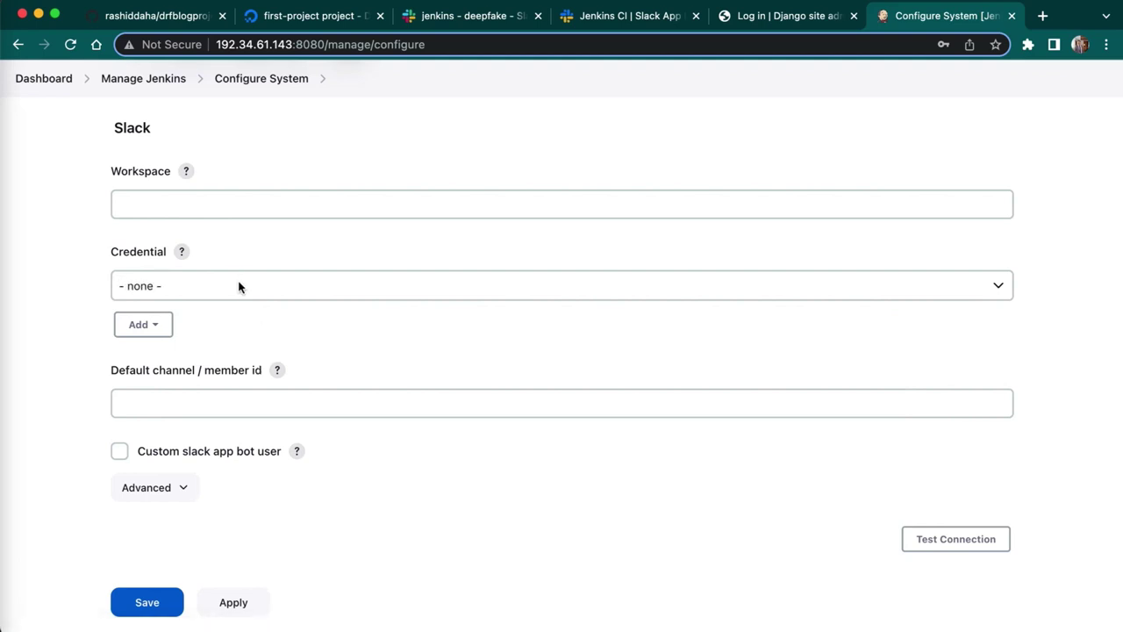
- Select the Secret text credential and enter deepfake as the Slack workspace
click(239, 286)
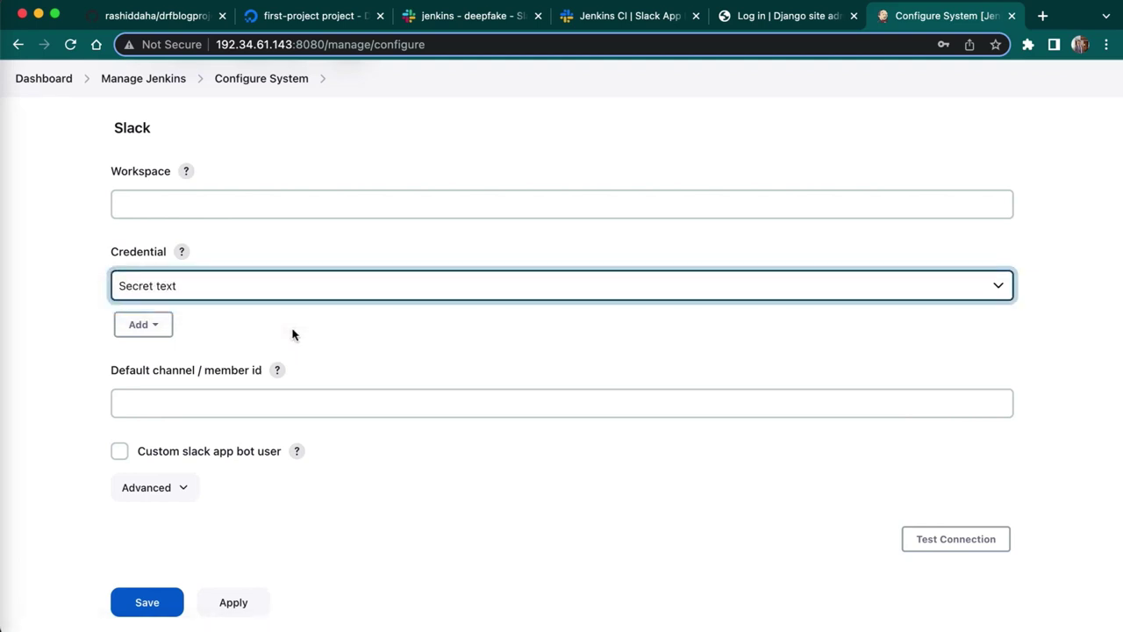
click(201, 203)
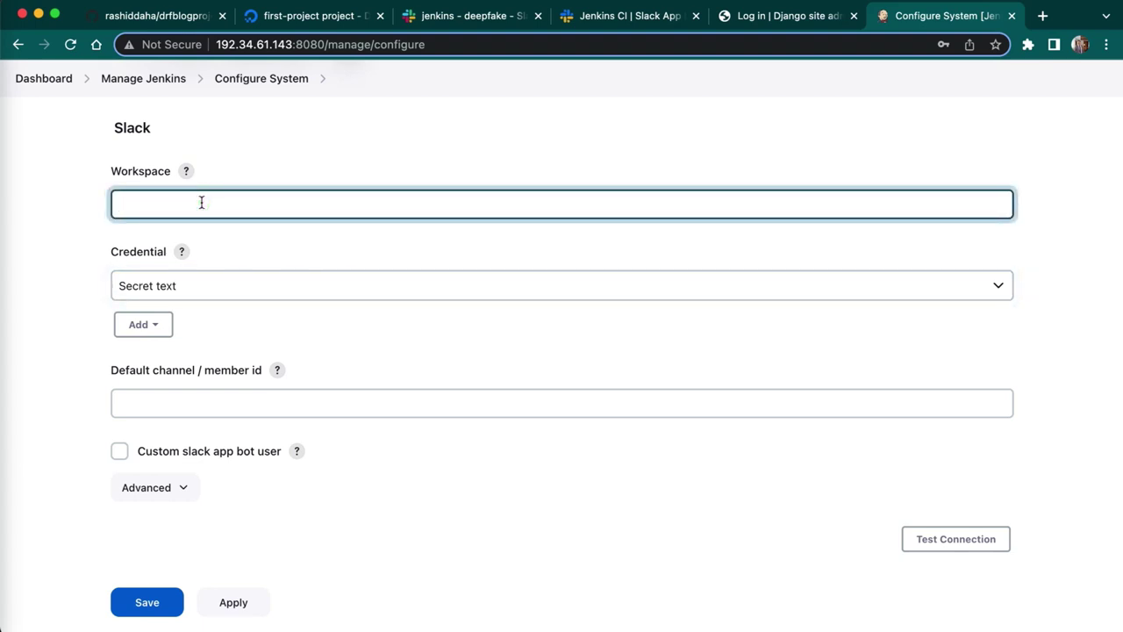
click(654, 15)
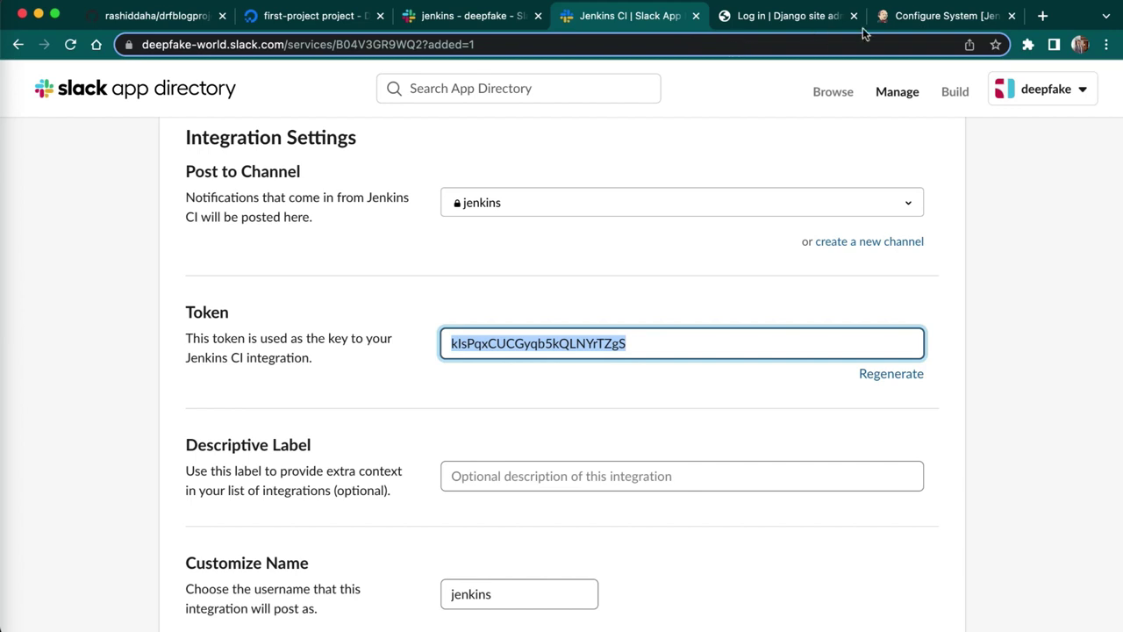
click(915, 17)
text(d)
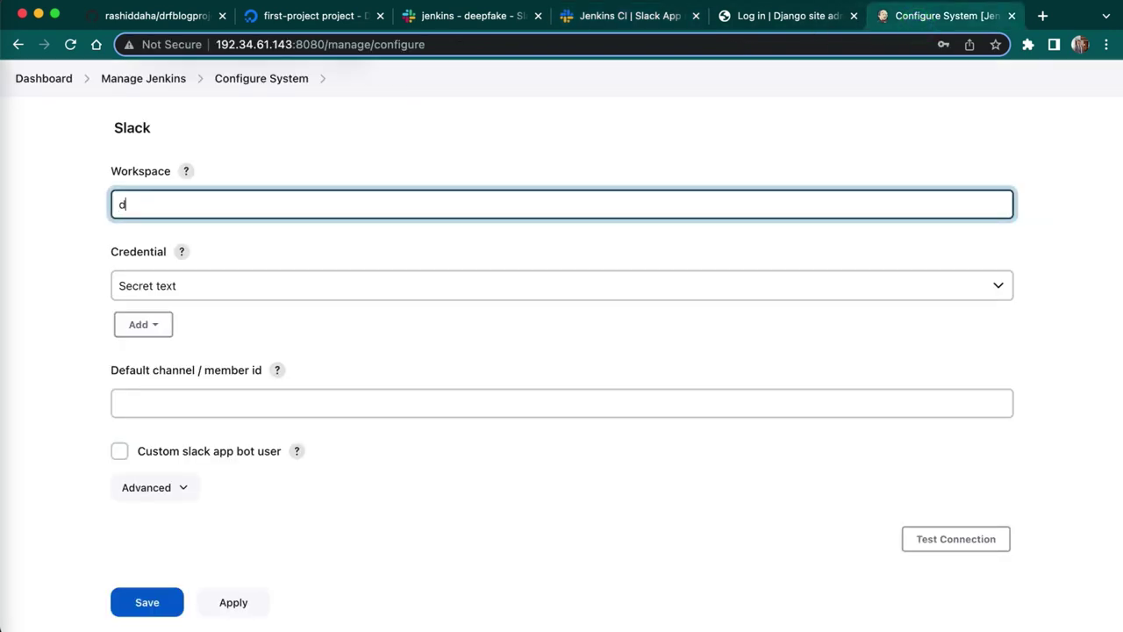
text(eepfake)
click(288, 336)
- Set the default channel to jenkins and run Test Connection, which reports Failure
click(184, 401)
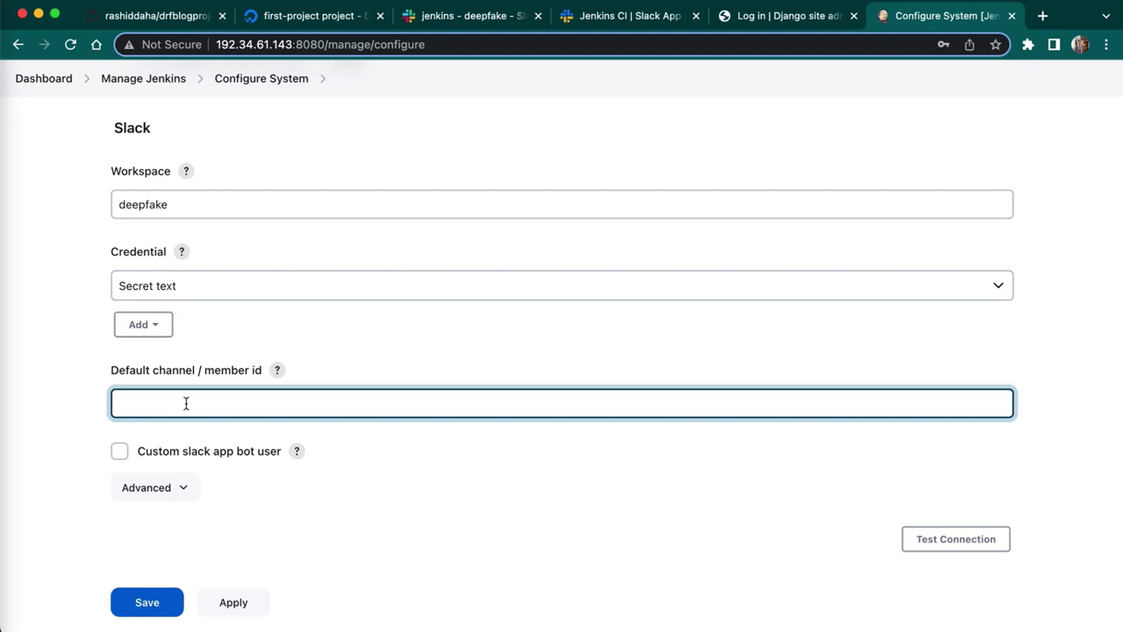
click(460, 19)
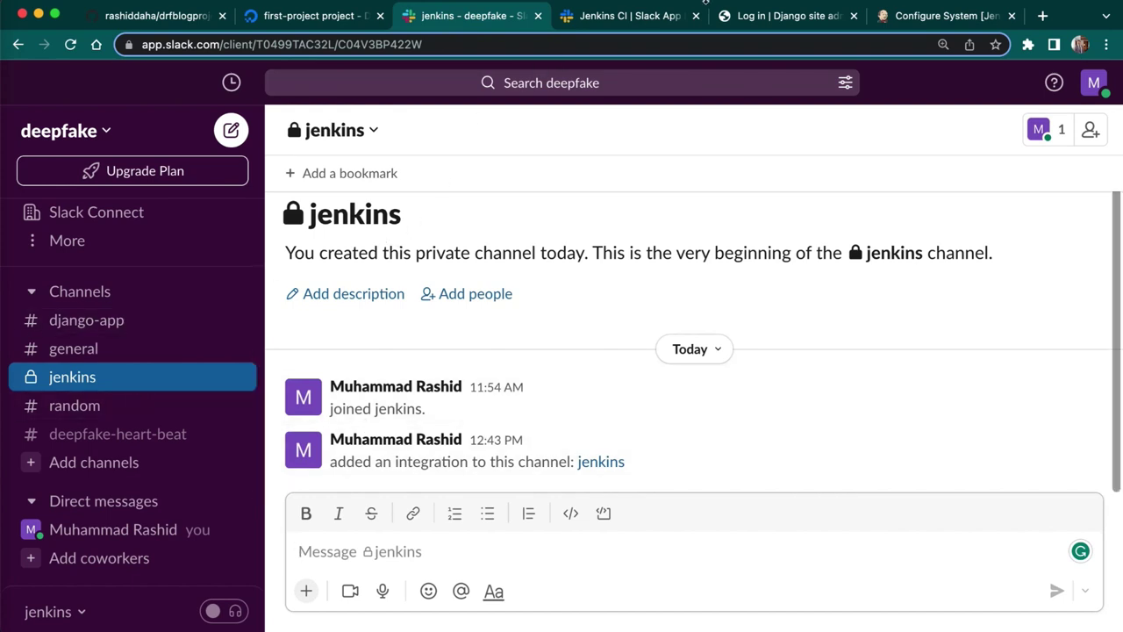
click(884, 16)
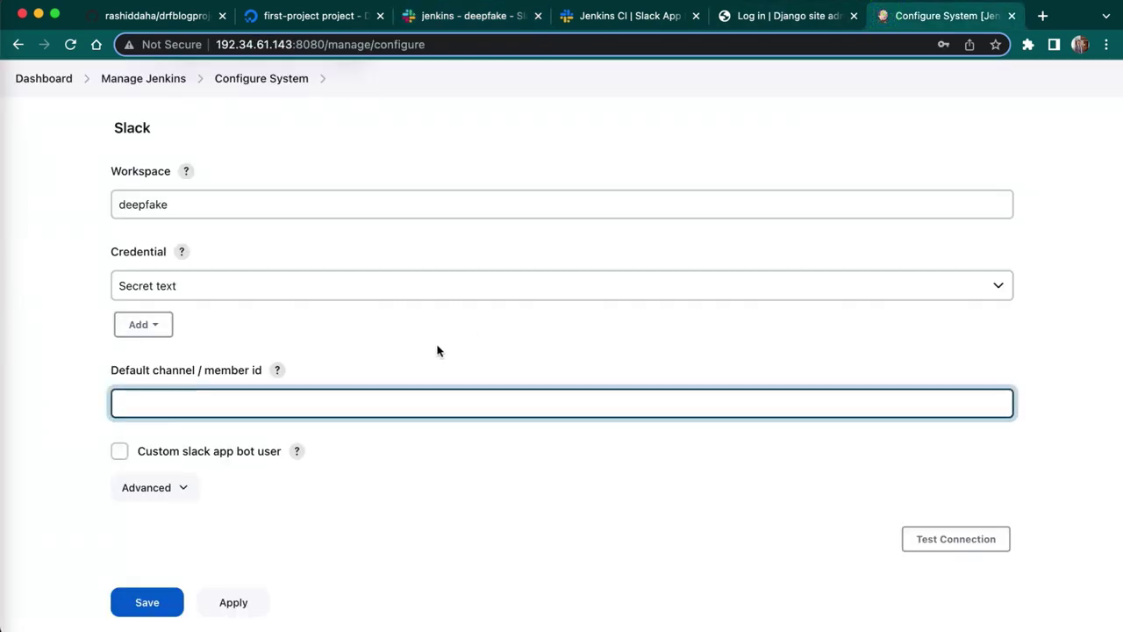
text(jenkins)
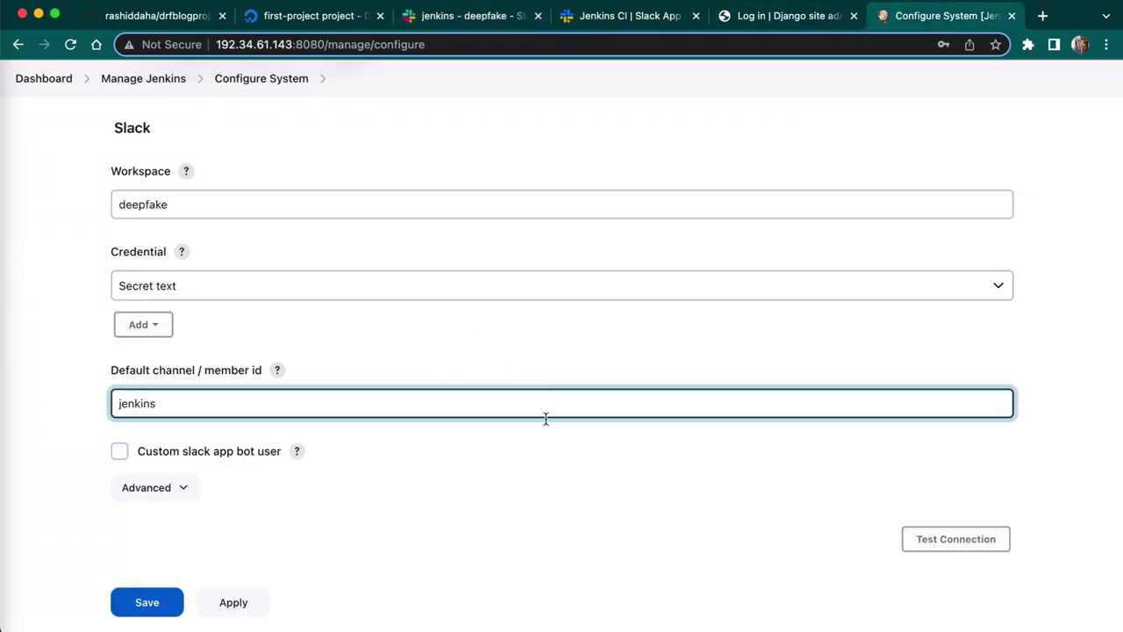
click(520, 465)
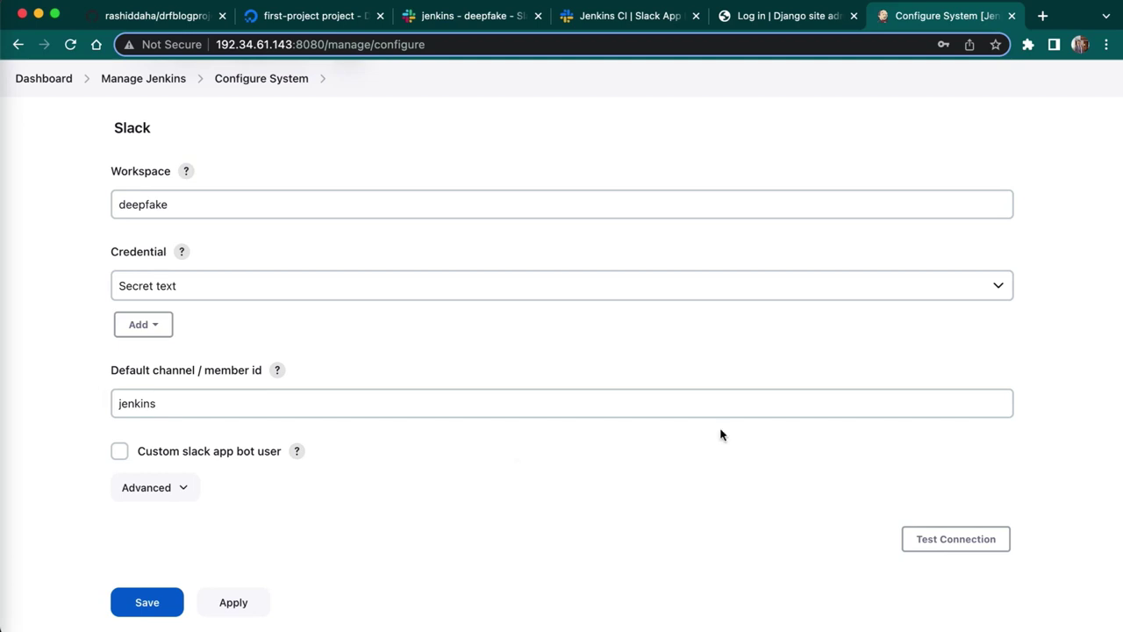
click(965, 540)
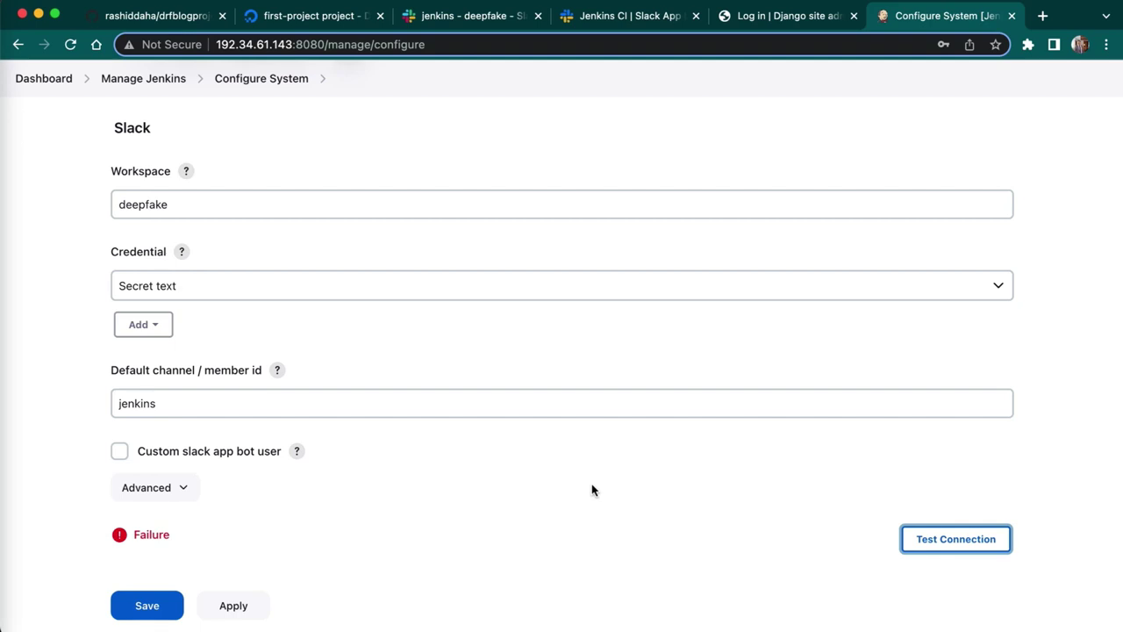
click(456, 405)
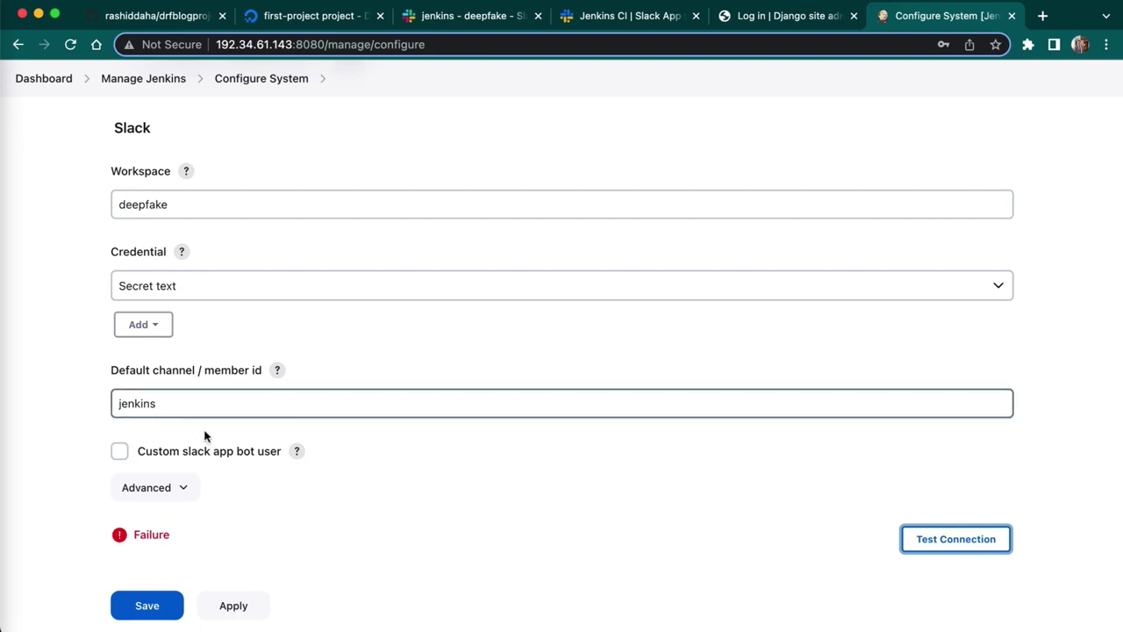
click(174, 487)
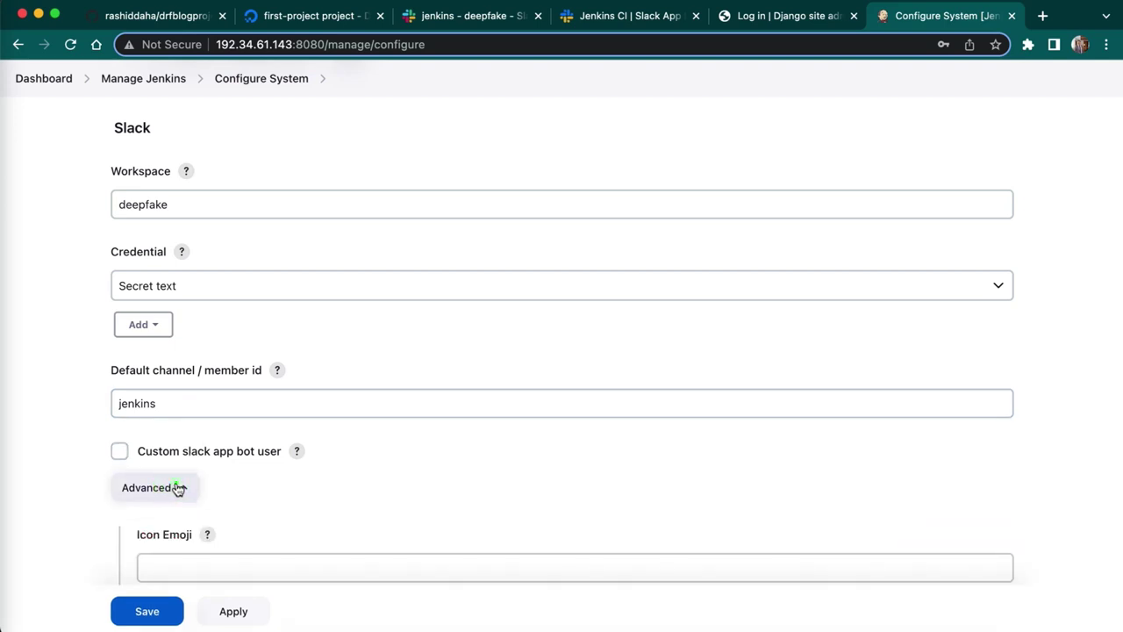
click(174, 488)
click(233, 606)
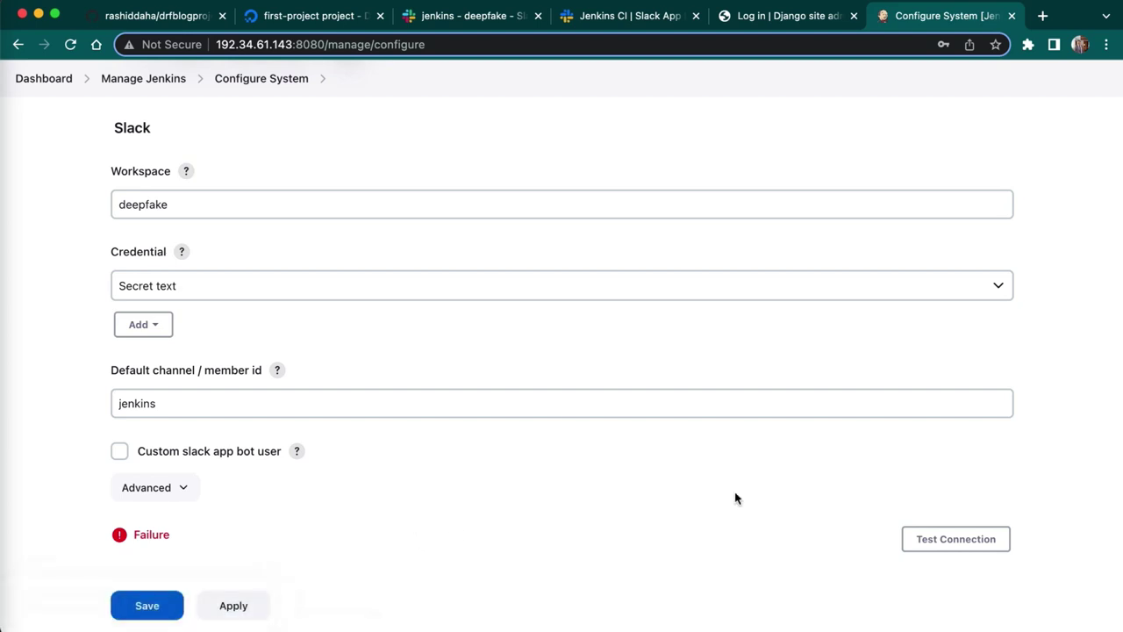
click(954, 536)
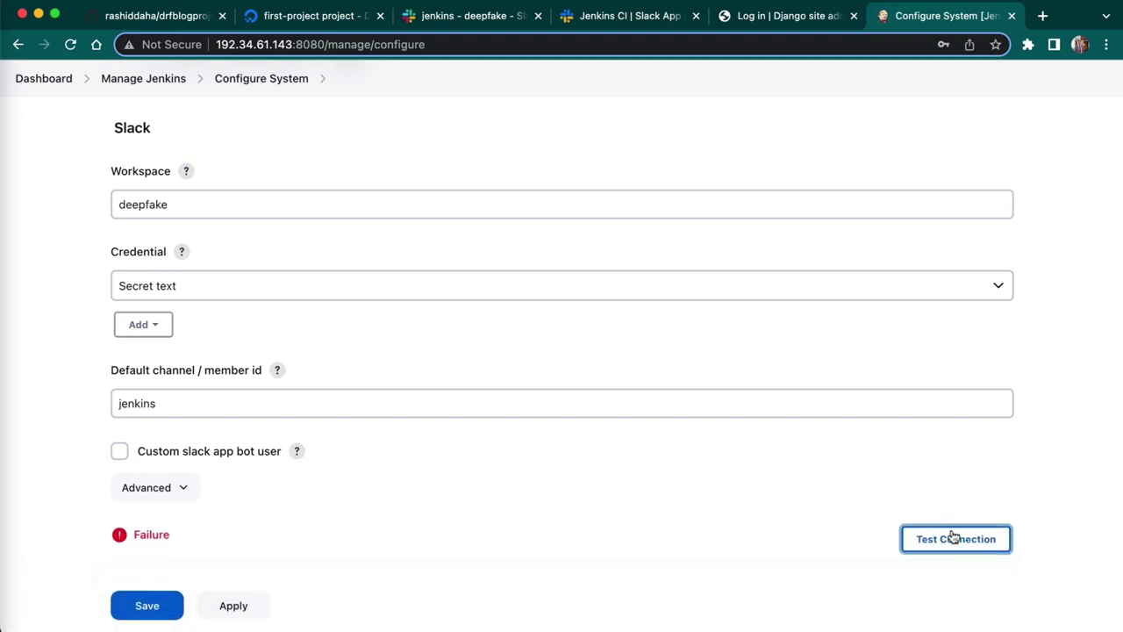
drag(172, 538, 108, 536)
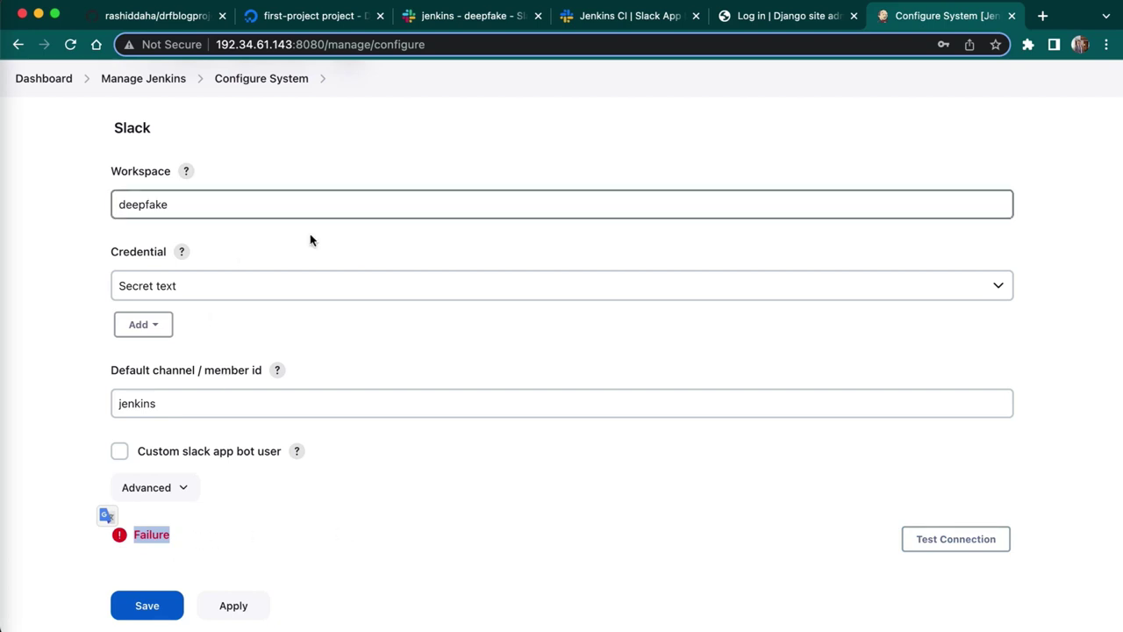
click(449, 583)
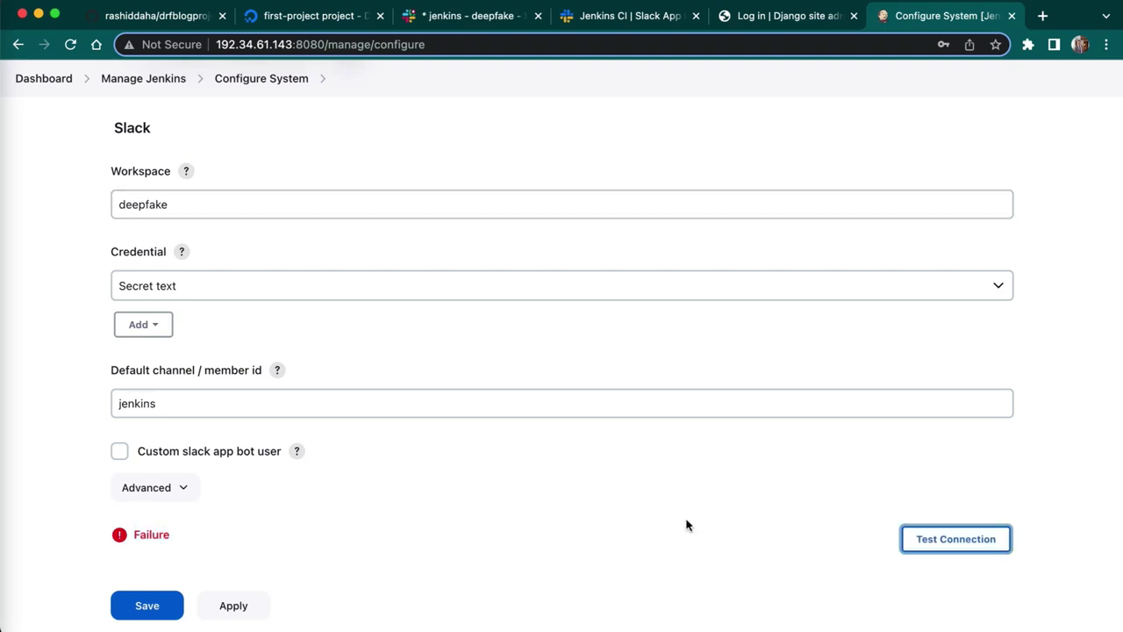
click(176, 211)
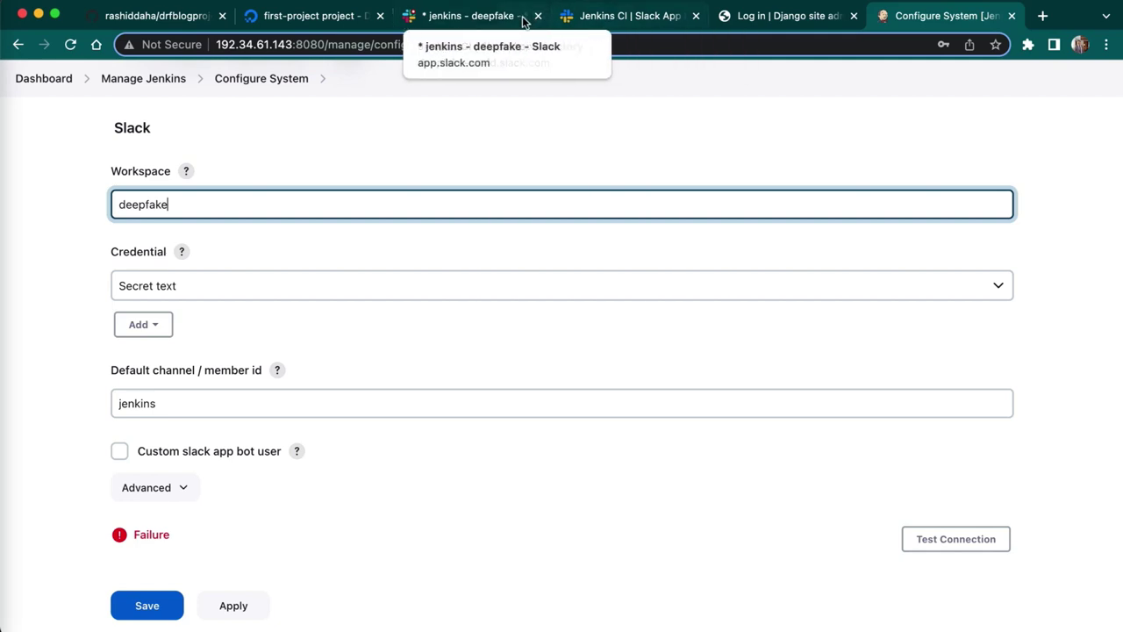
- Read the full workspace domain deepfake-world from the Jenkins CI integration page URL
click(616, 21)
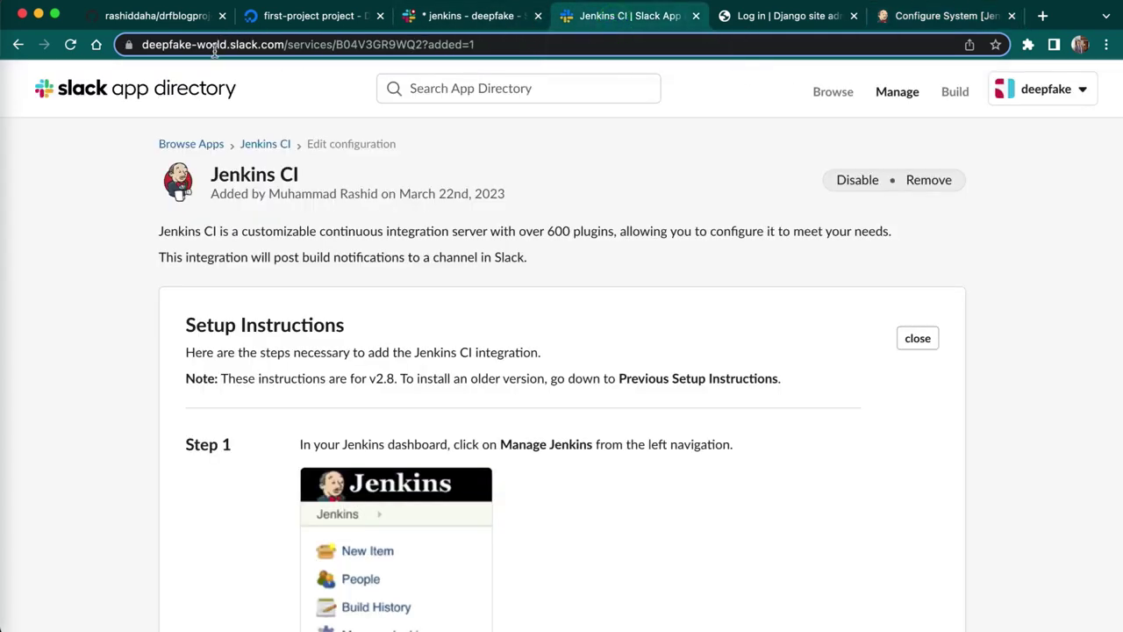
click(225, 43)
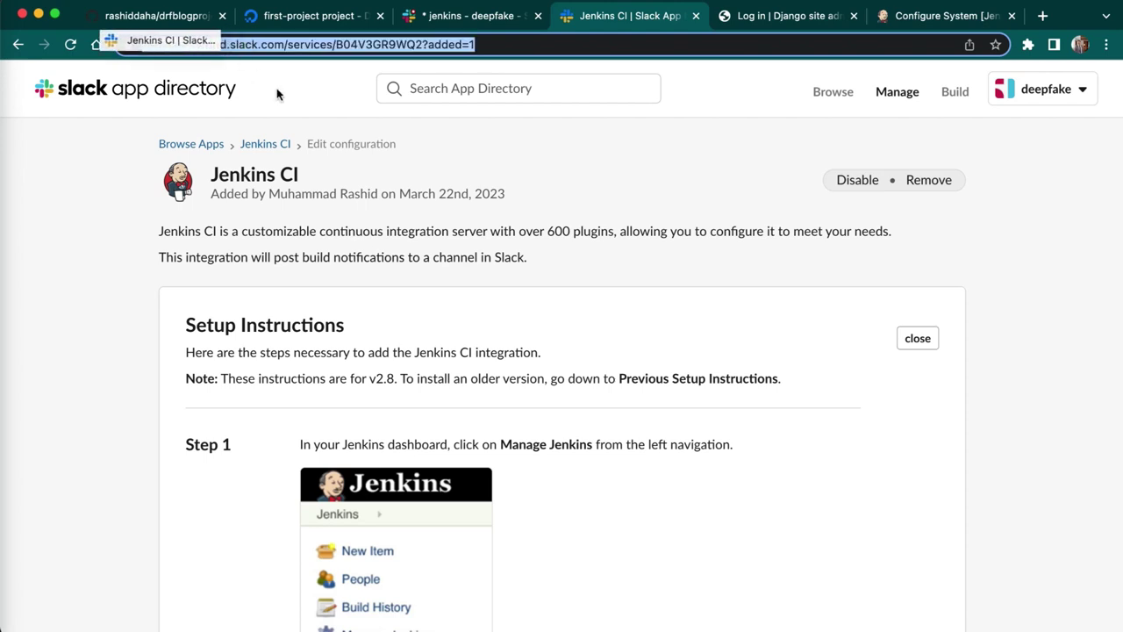
click(137, 201)
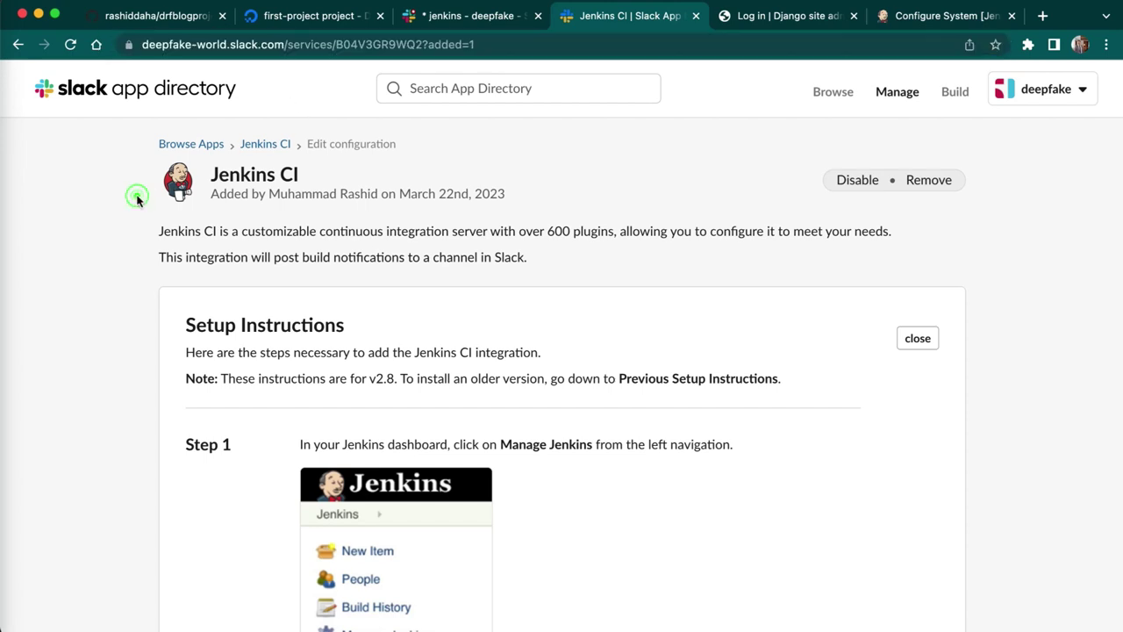
double_click(226, 44)
drag(160, 45, 144, 46)
click(113, 327)
- Append '-world' to make the workspace deepfake-world and confirm the connection test succeeds
click(965, 15)
click(251, 207)
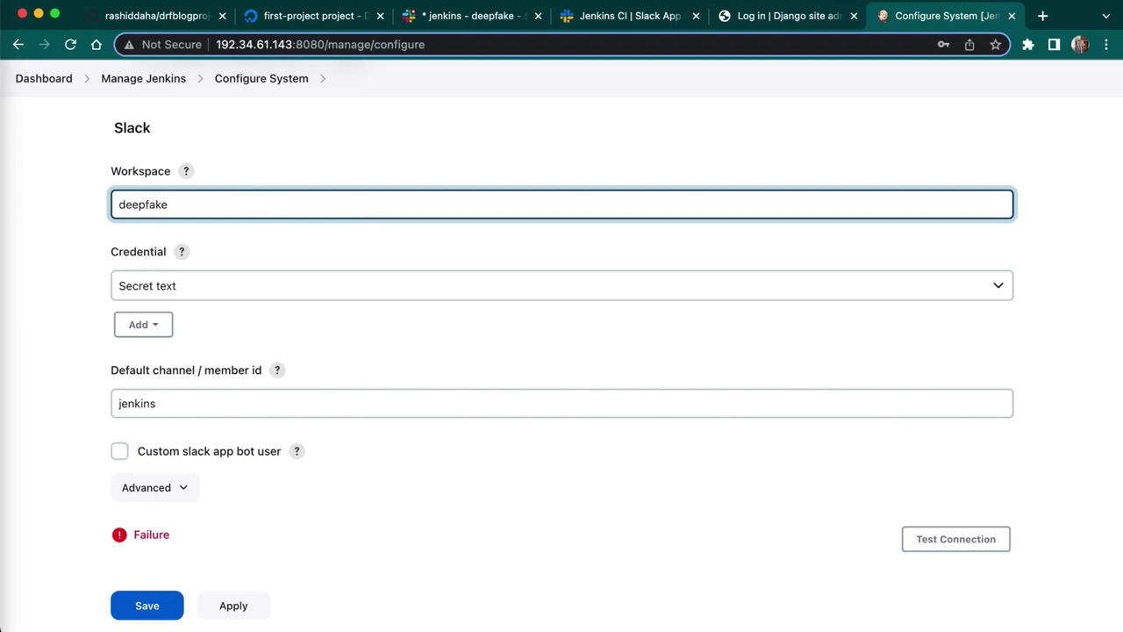
text(-world)
click(962, 546)
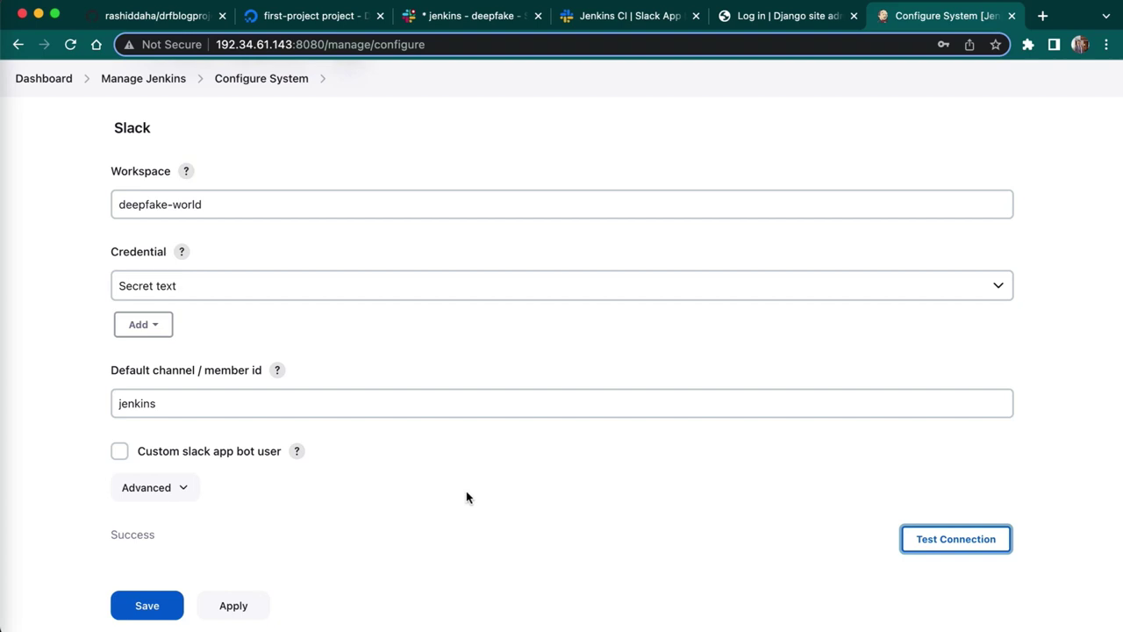
click(474, 17)
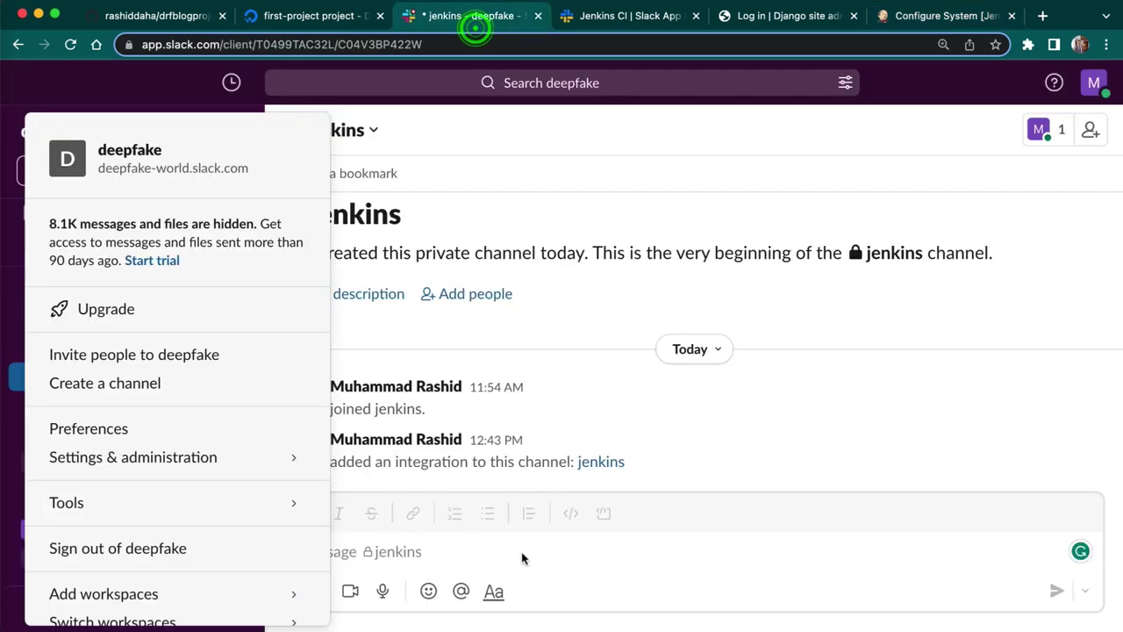
- Read the two 'you're all set' test messages in Slack's jenkins channel
click(604, 524)
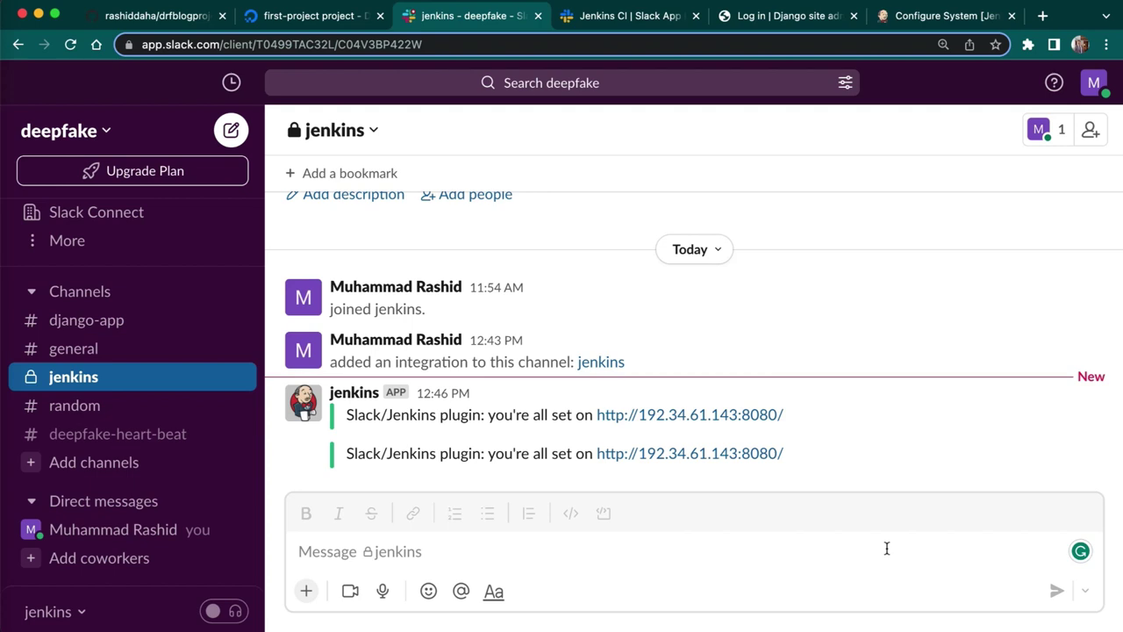
click(938, 15)
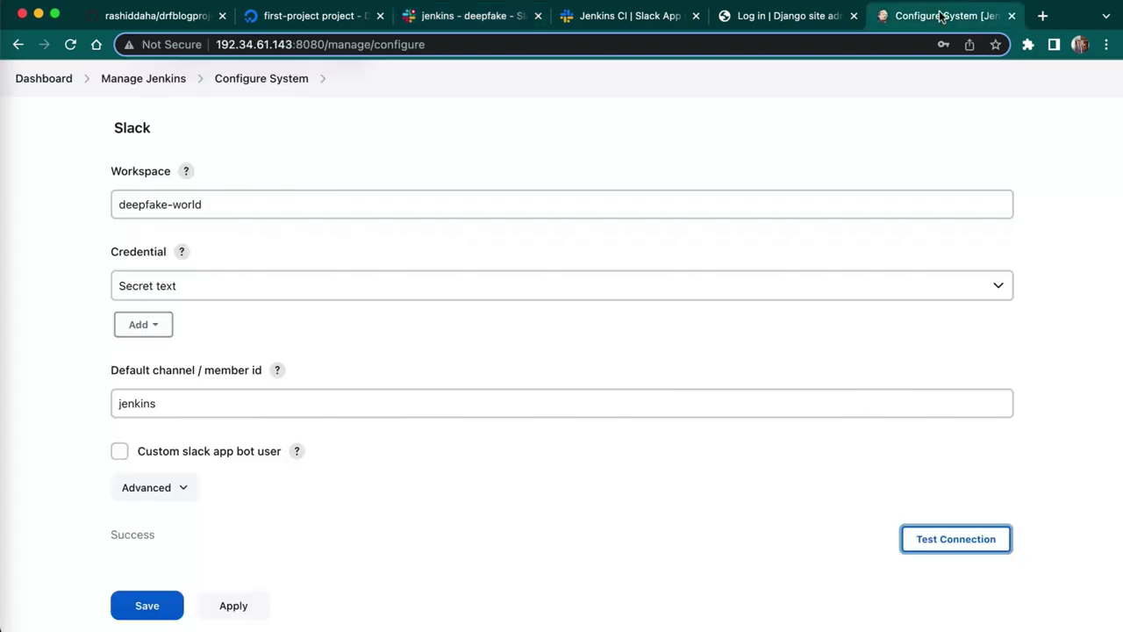
- Apply and save the Slack settings, then build django-app master; build #3 fails at Test
click(231, 604)
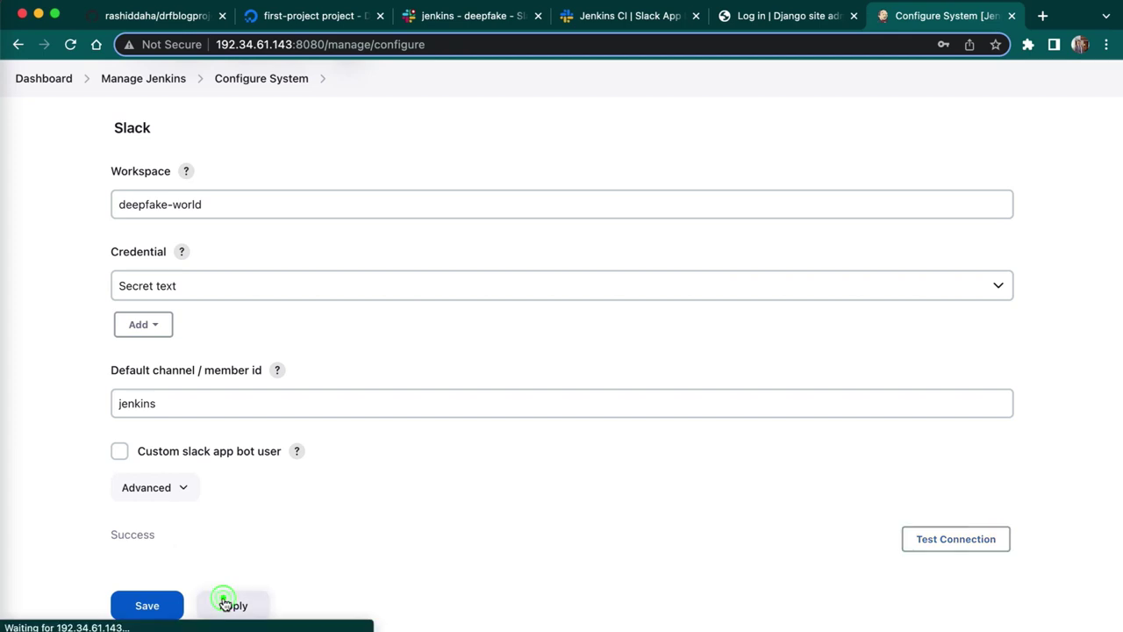
click(148, 605)
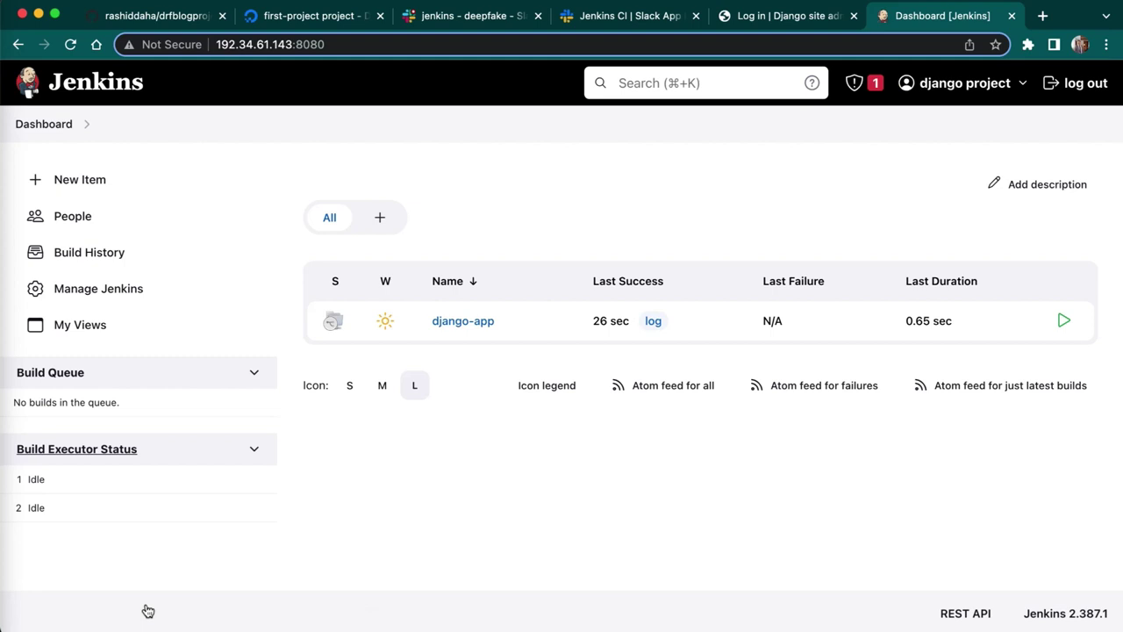
click(466, 323)
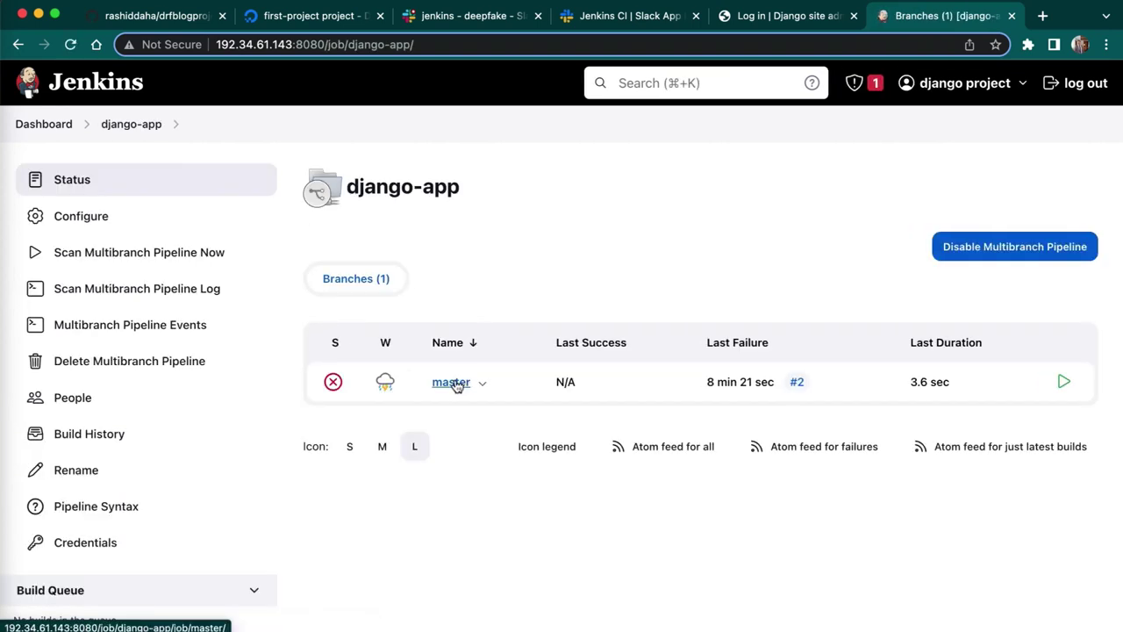
click(451, 382)
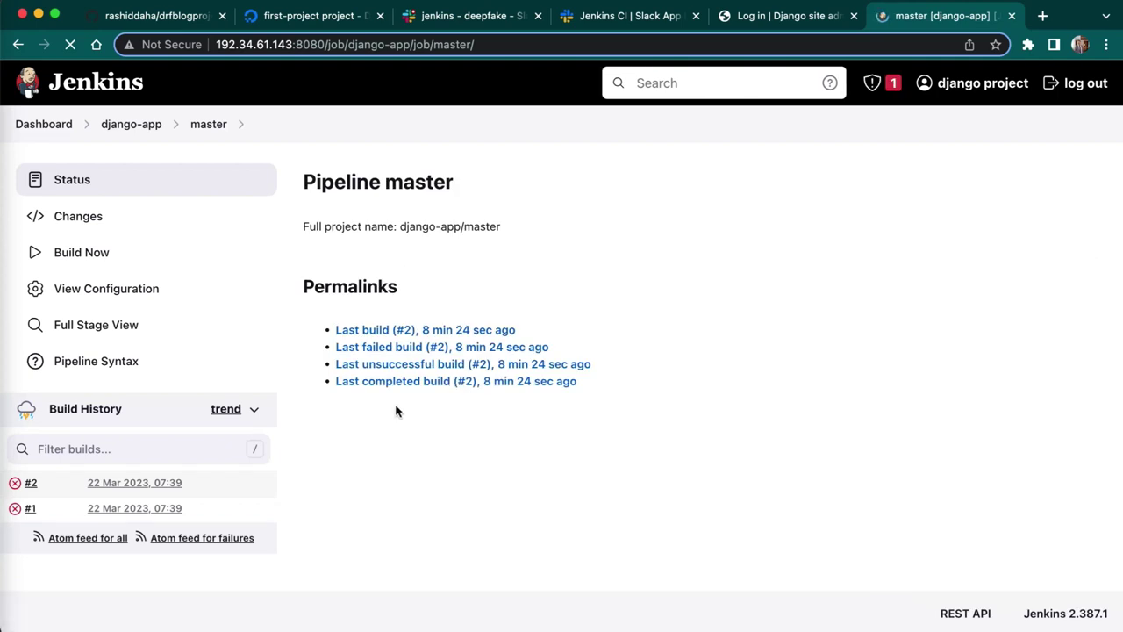
click(93, 253)
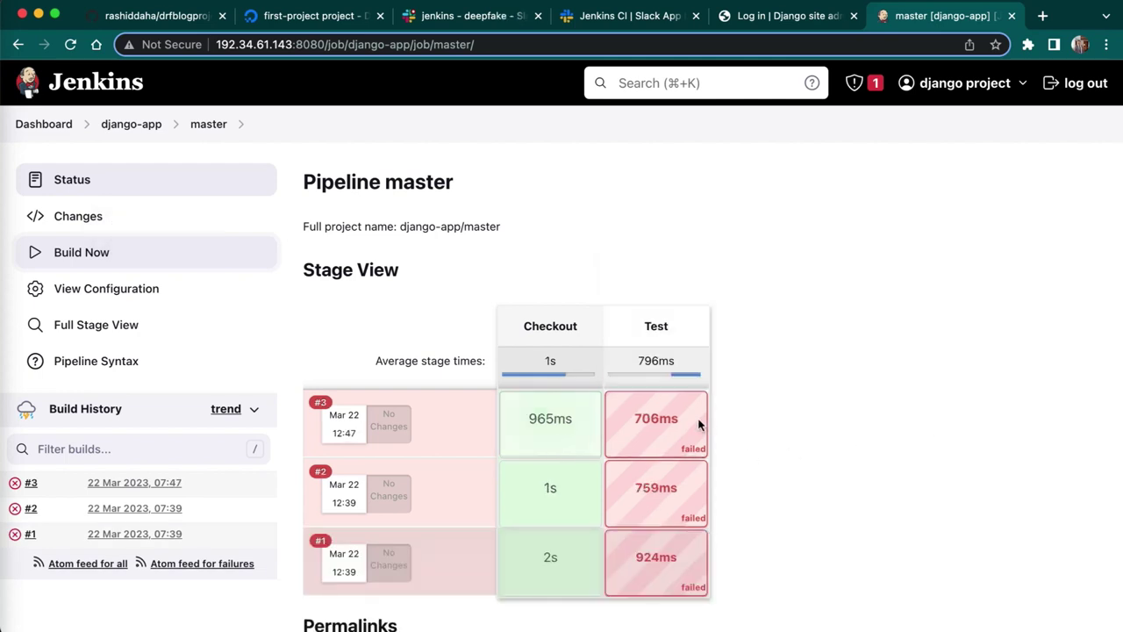
- Inspect build #3's console output, which shows virtualenv not found with exit code 127
click(321, 405)
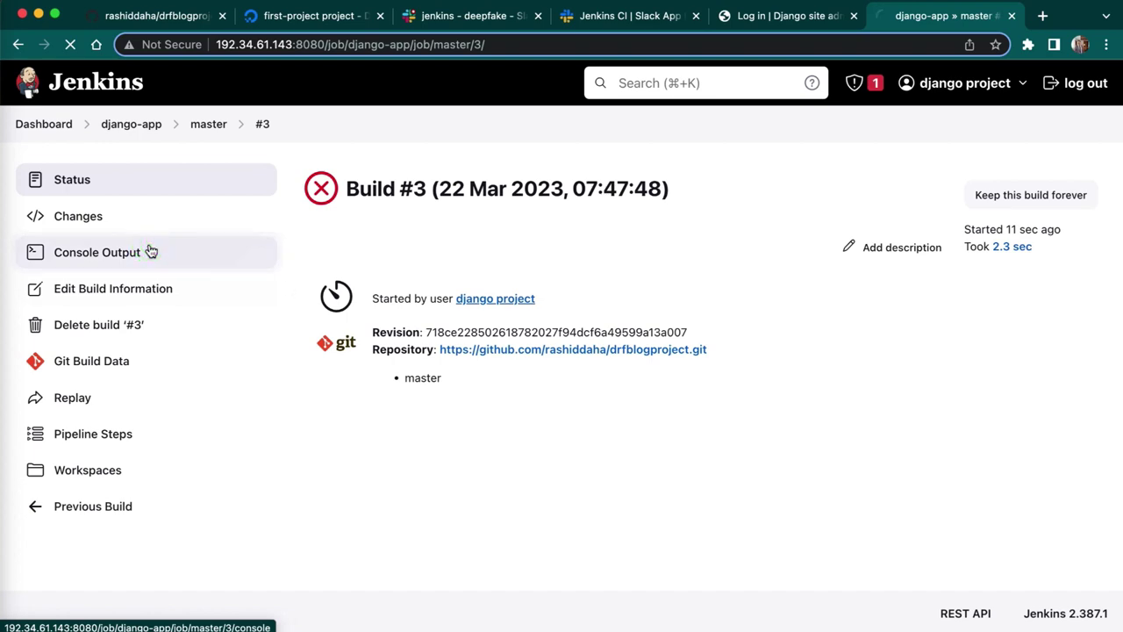
click(150, 252)
scroll(664, 413, down, 5)
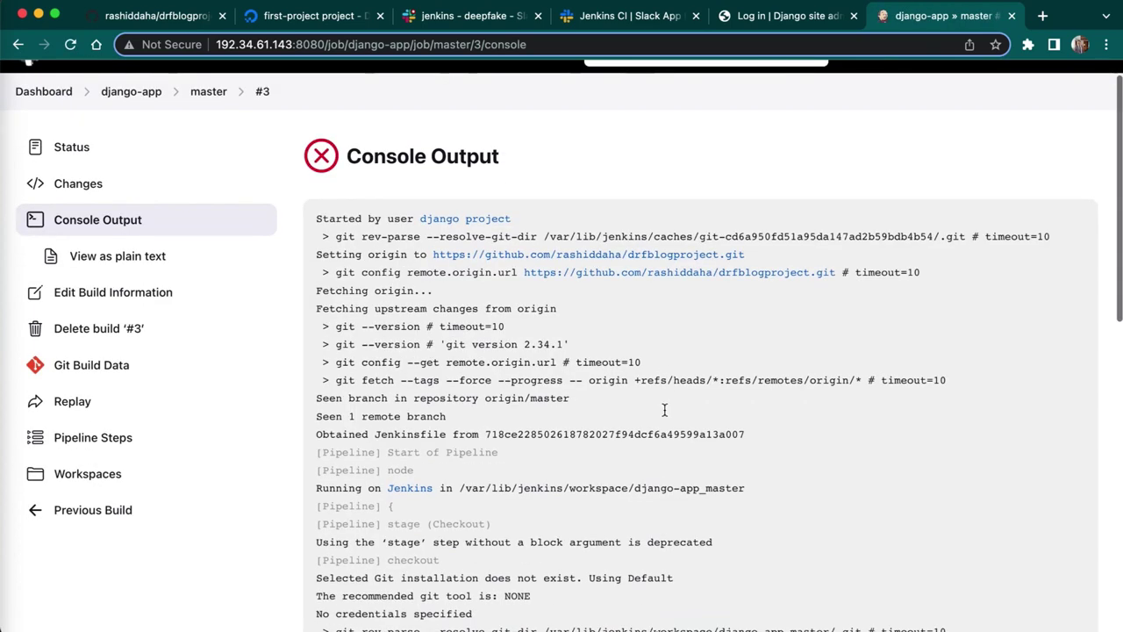
scroll(664, 412, down, 6)
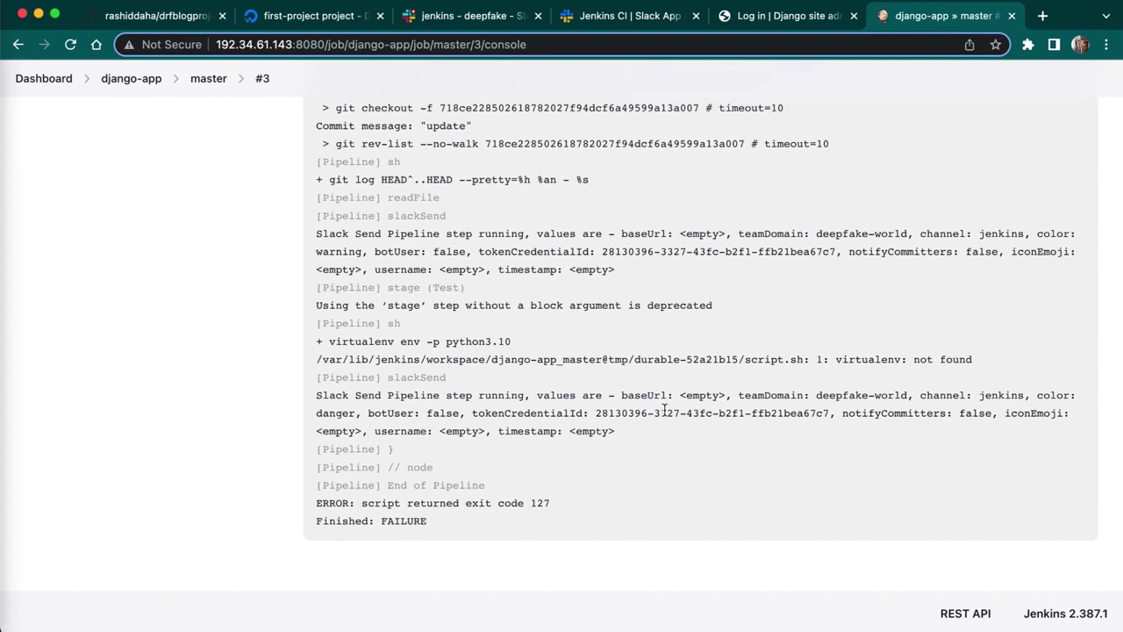
scroll(664, 411, up, 1)
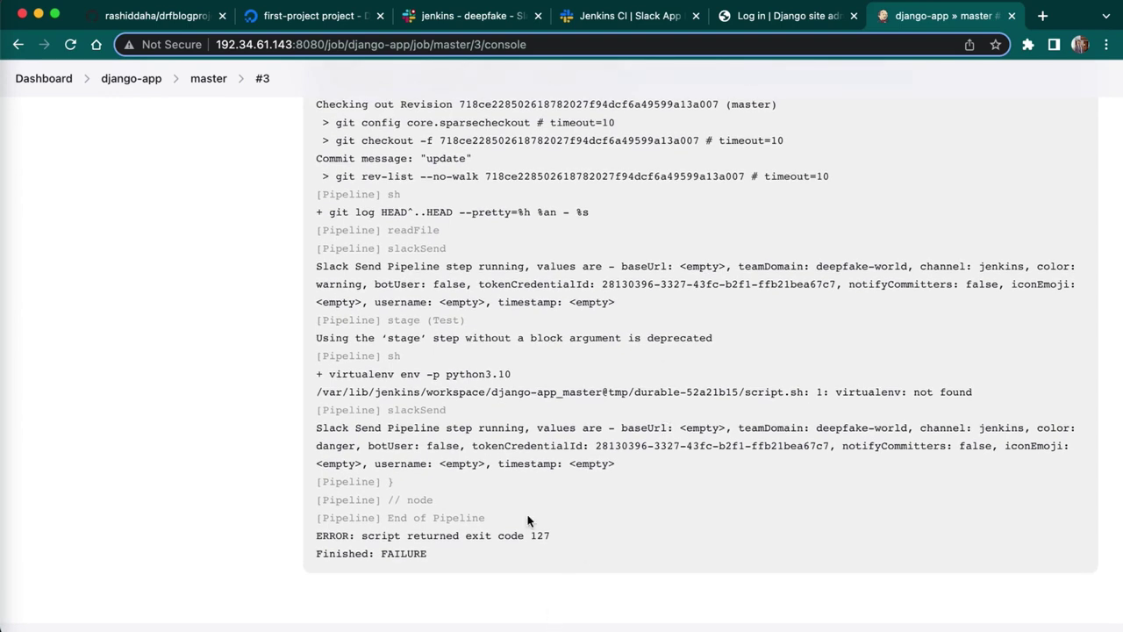
drag(561, 536, 488, 536)
click(620, 510)
click(455, 14)
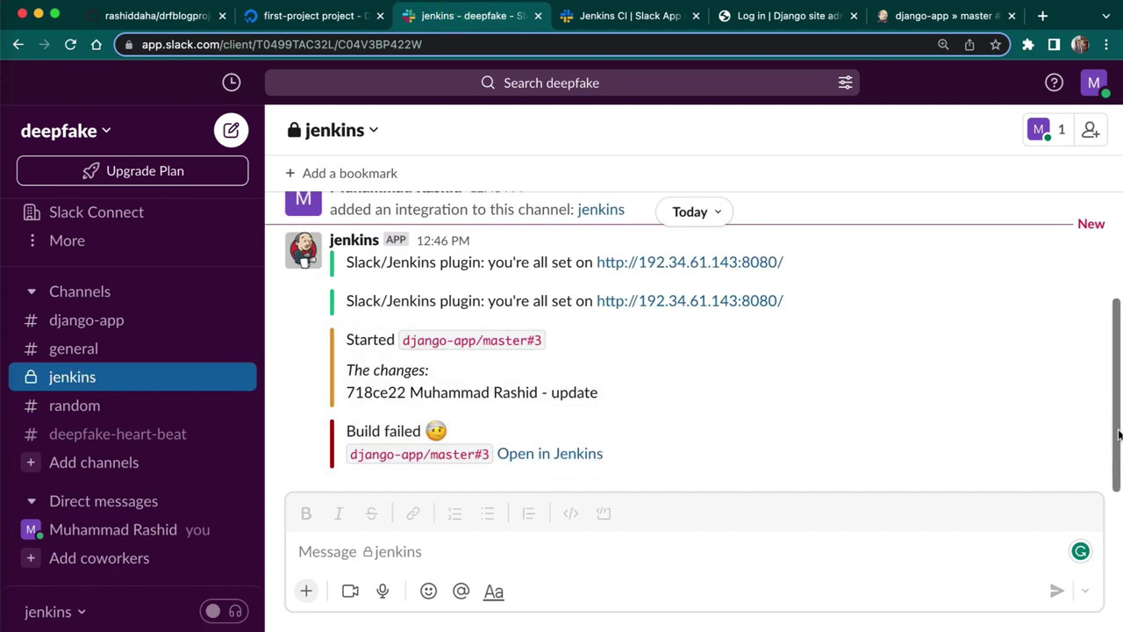
- Check the build #3 failed notice in Slack, then bring up the Terminal SSH session
drag(882, 465, 882, 435)
click(874, 459)
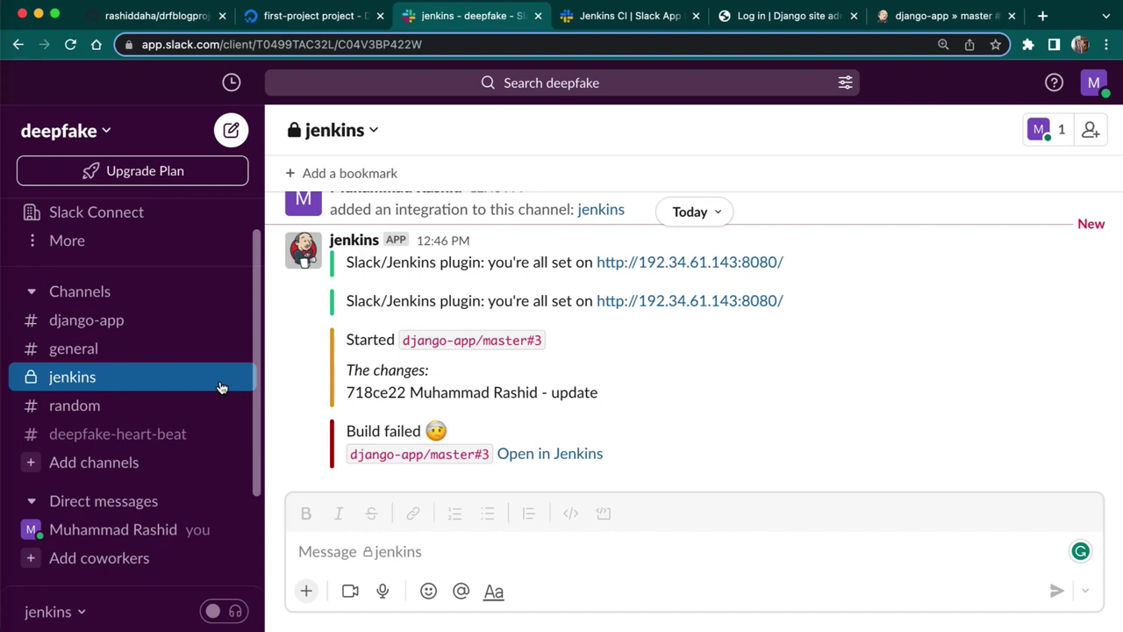
click(919, 20)
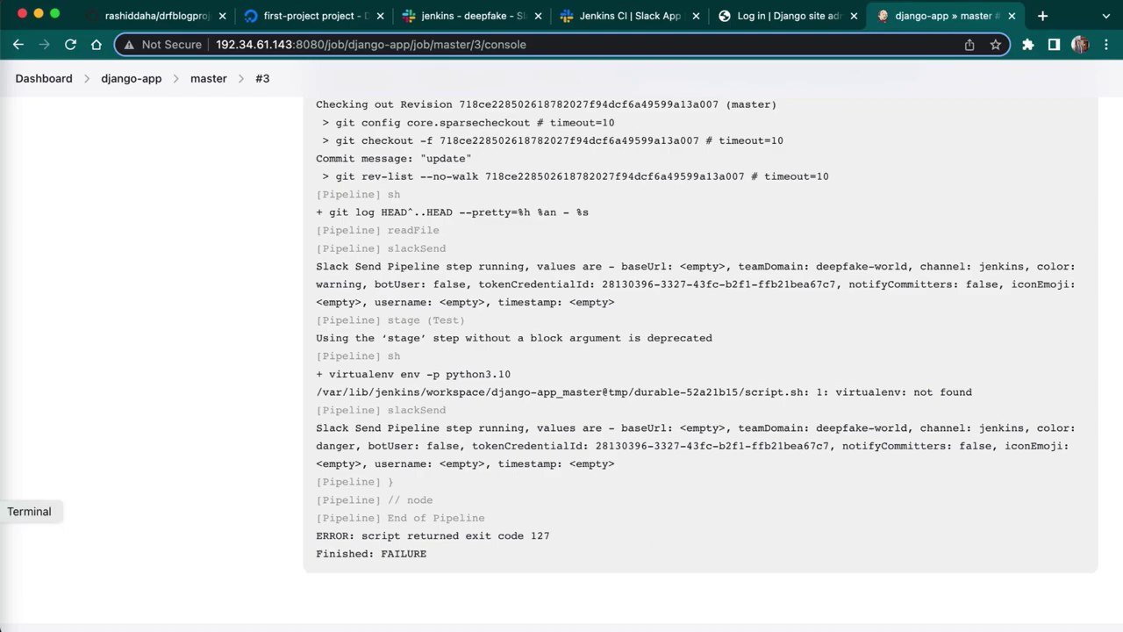
click(4, 511)
click(558, 520)
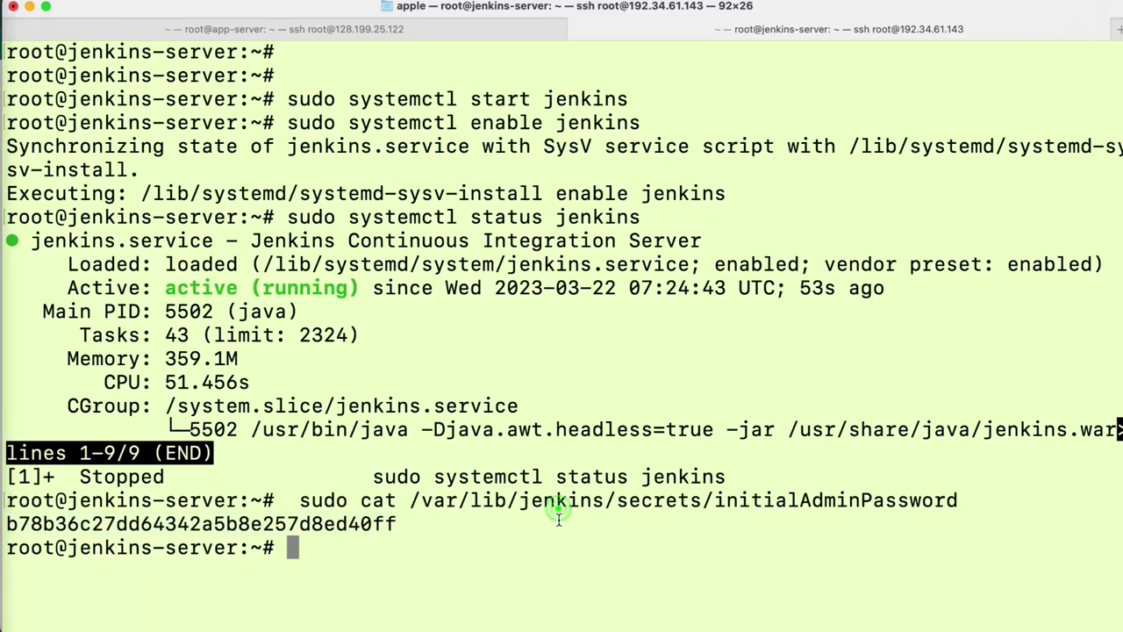
- Clear the terminal screen with the clear command
key(Return)
key(Return)
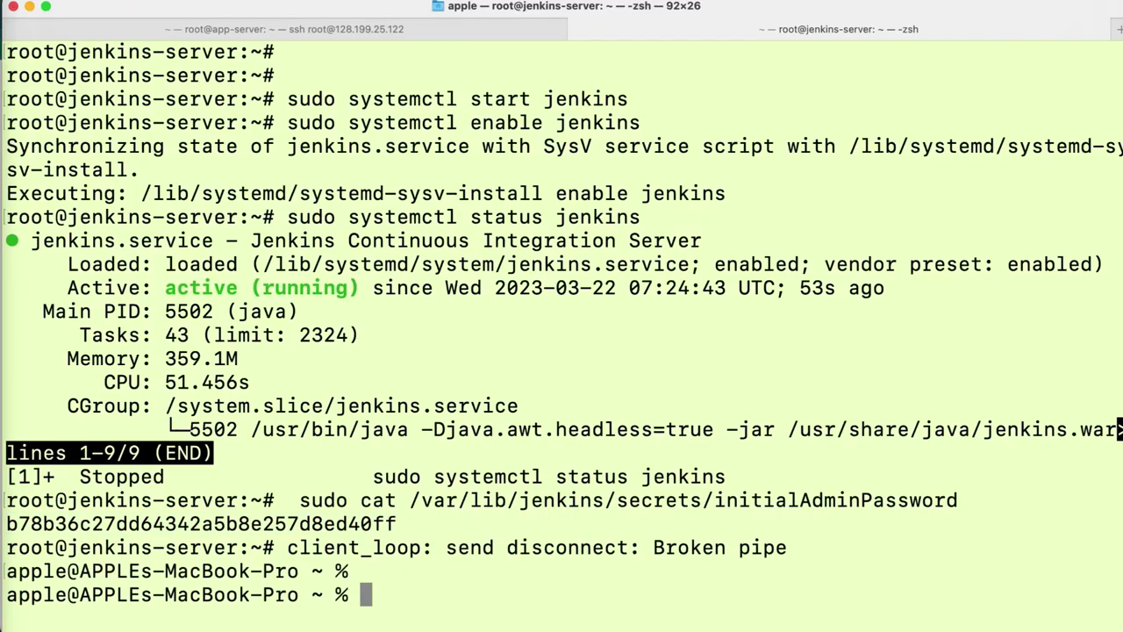
text(clea)
key(Return)
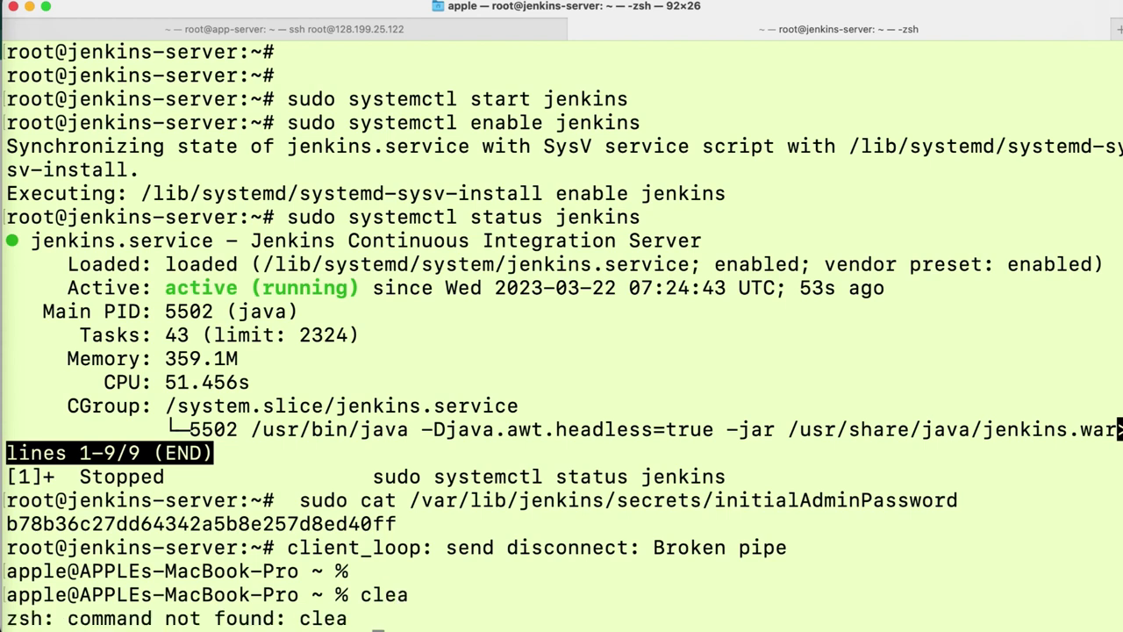
text(r)
key(Return)
text(clear)
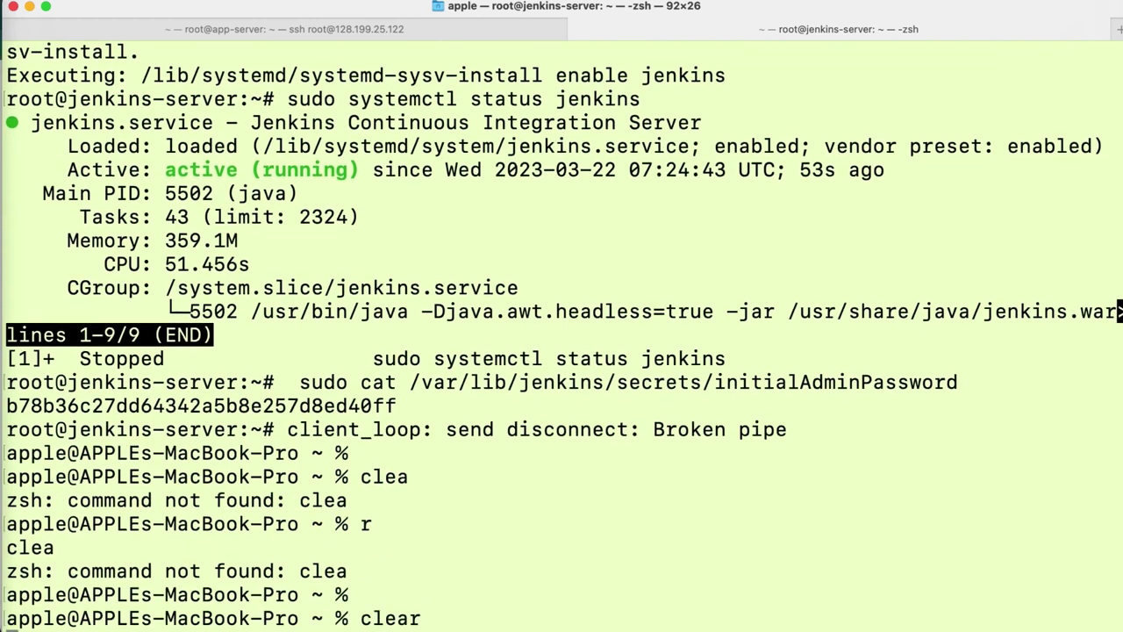
key(Return)
key(Return)
- Log in as root to the jenkins-server at 192.34.61.143, clear its banner, and return to app-server
key(Up)
key(Up)
key(Up)
key(Up)
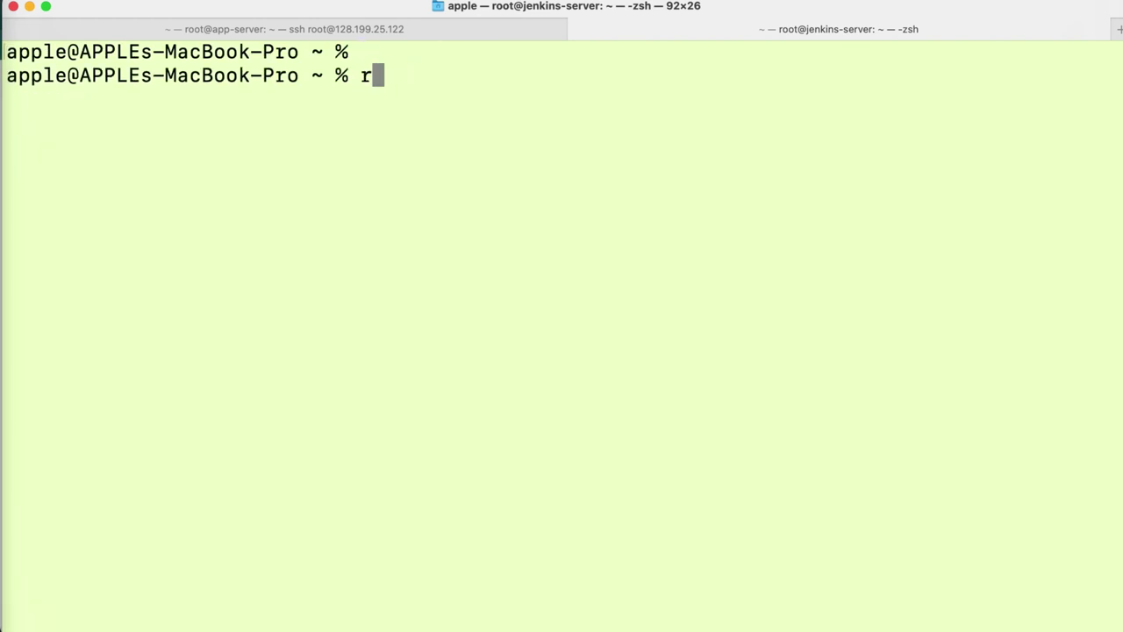
key(Up)
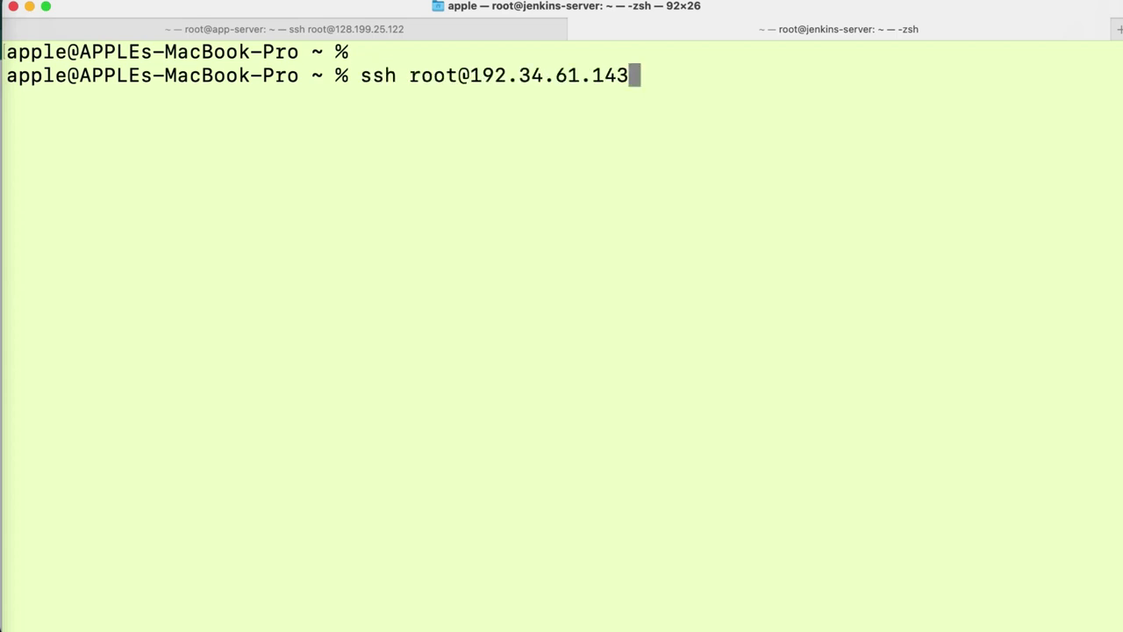
key(Return)
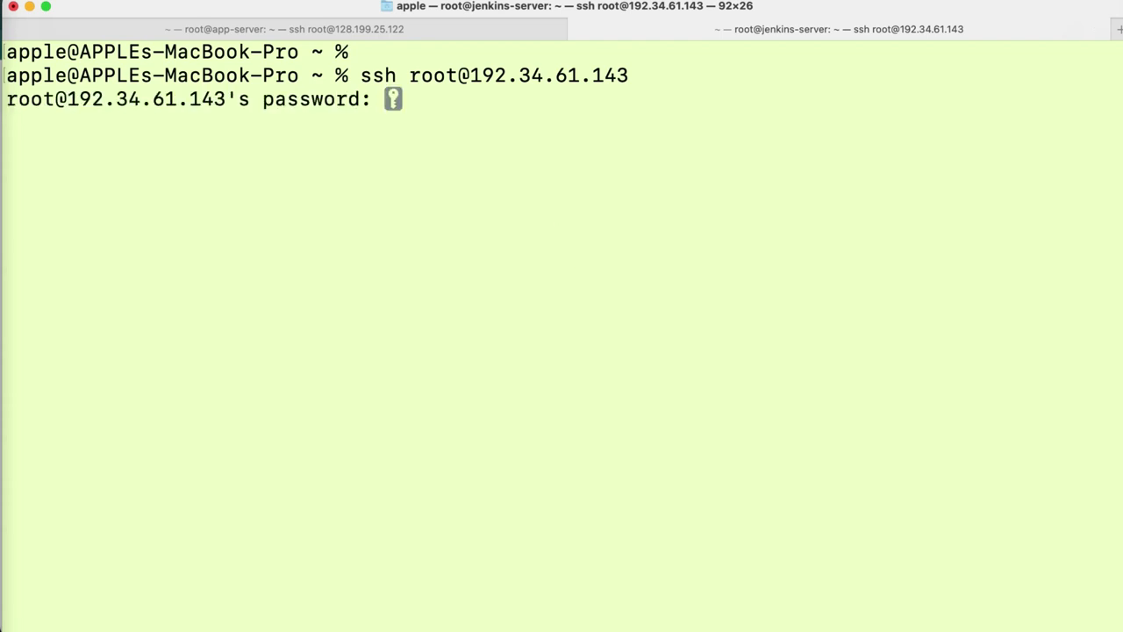
key(Return)
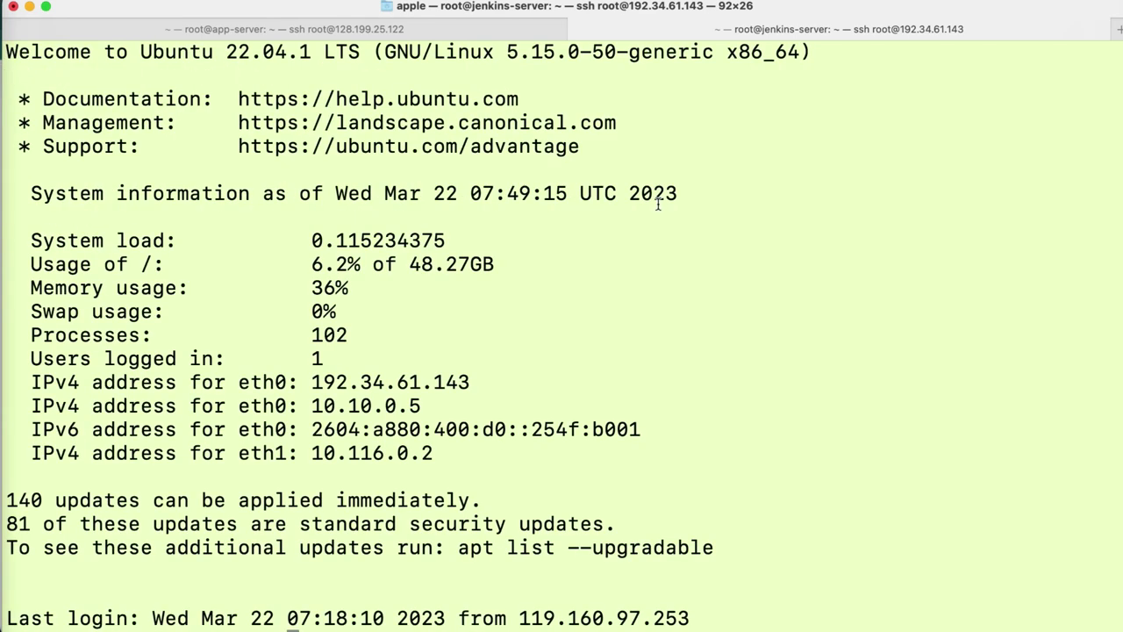
text(clear)
key(Return)
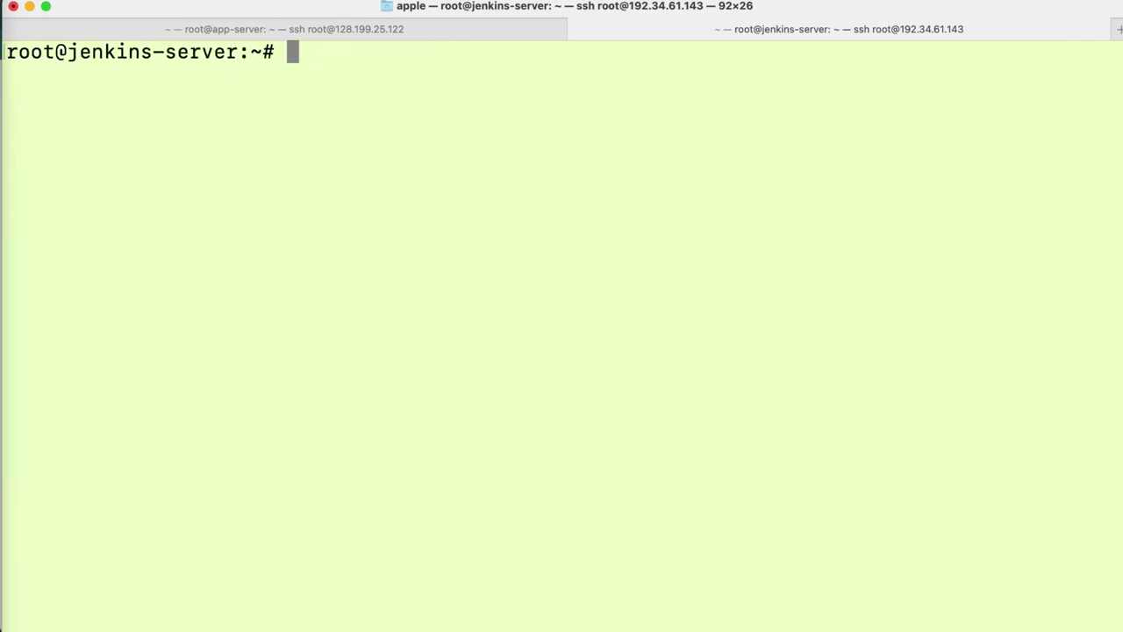
key(Return)
key(Return)
key(Return)
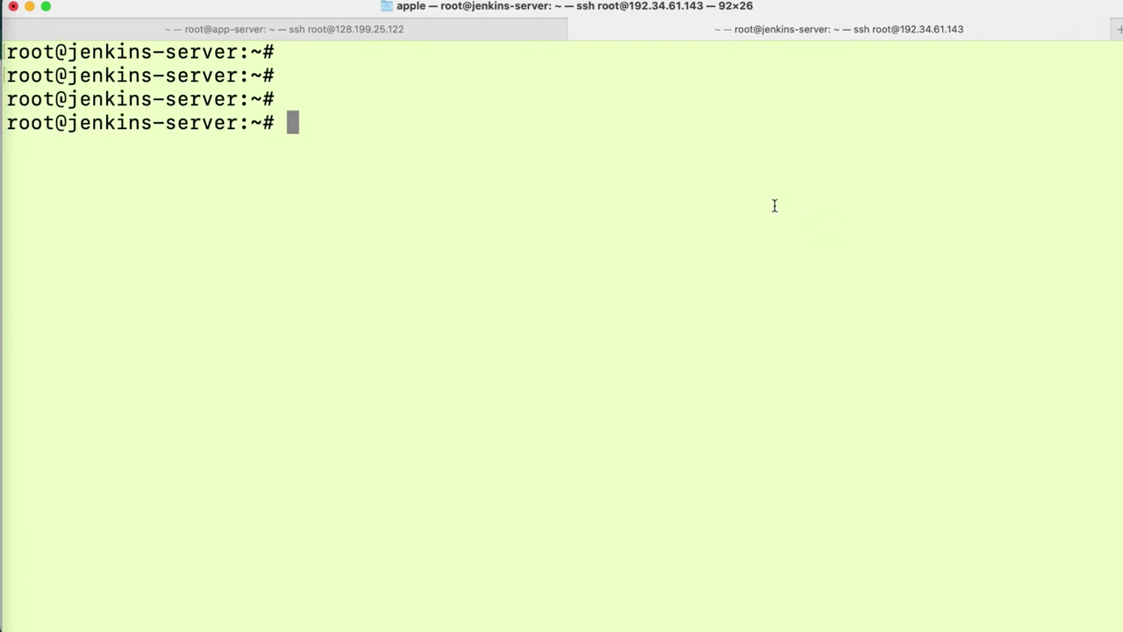
click(357, 31)
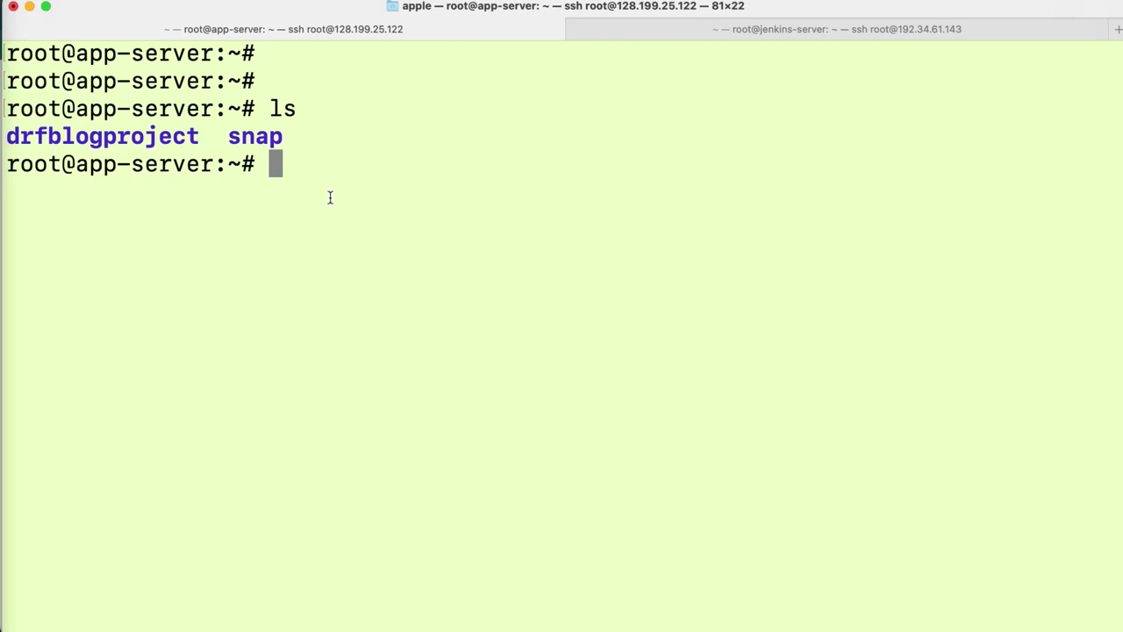
- Retry SSH to 143.244.171.175 and suspend the stalled connection attempt with Ctrl+Z
key(Return)
key(Return)
key(Up)
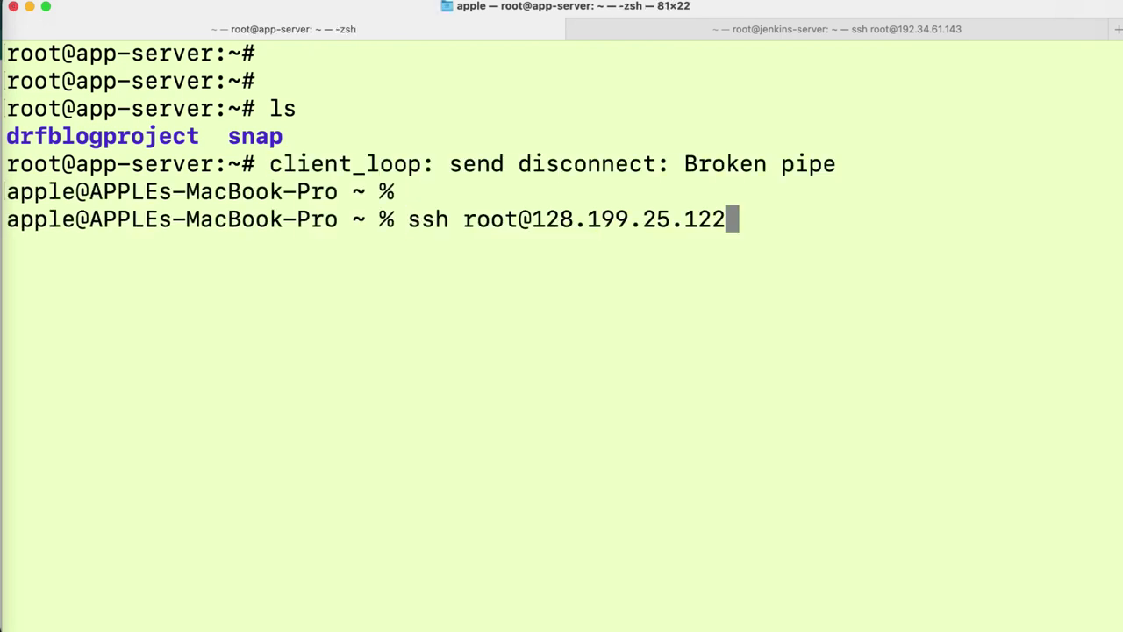
key(Up)
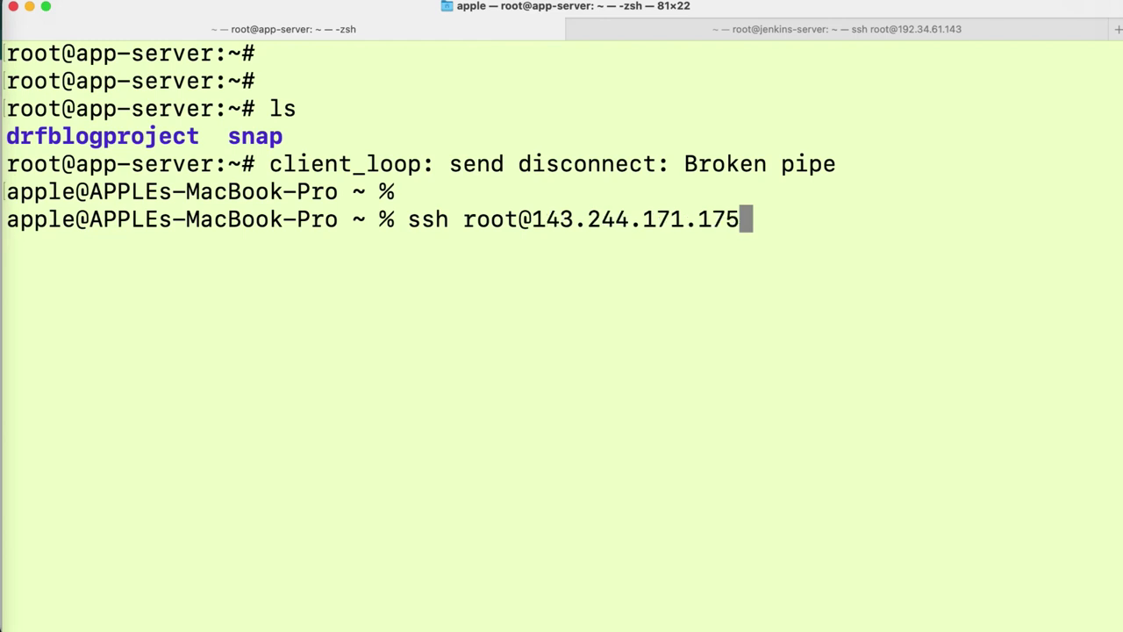
key(Down)
key(Up)
key(Return)
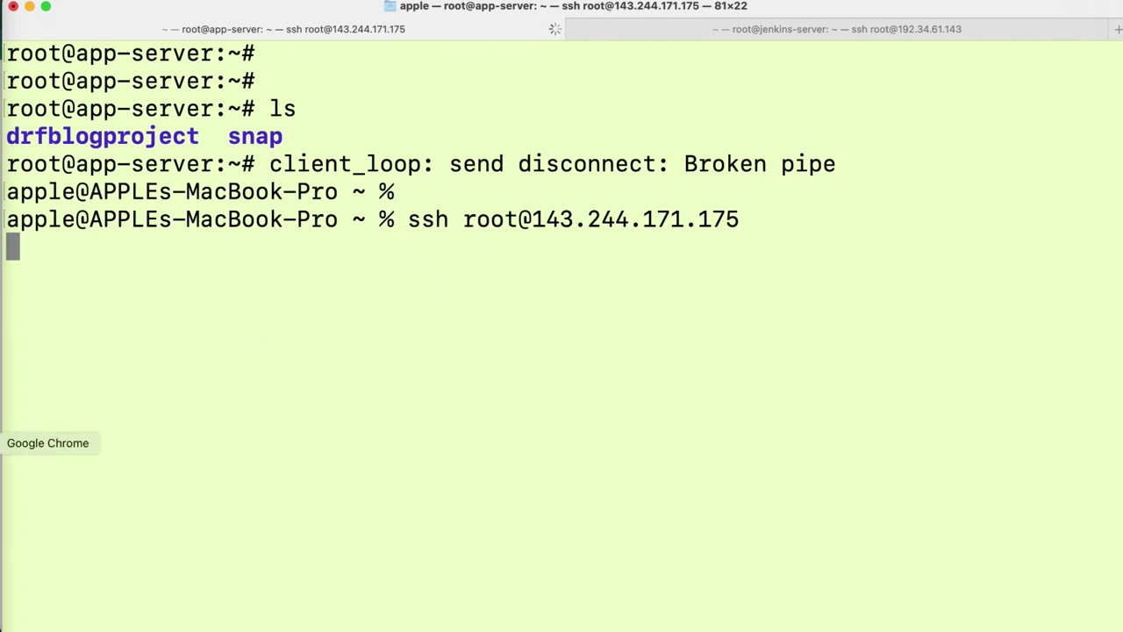
click(768, 30)
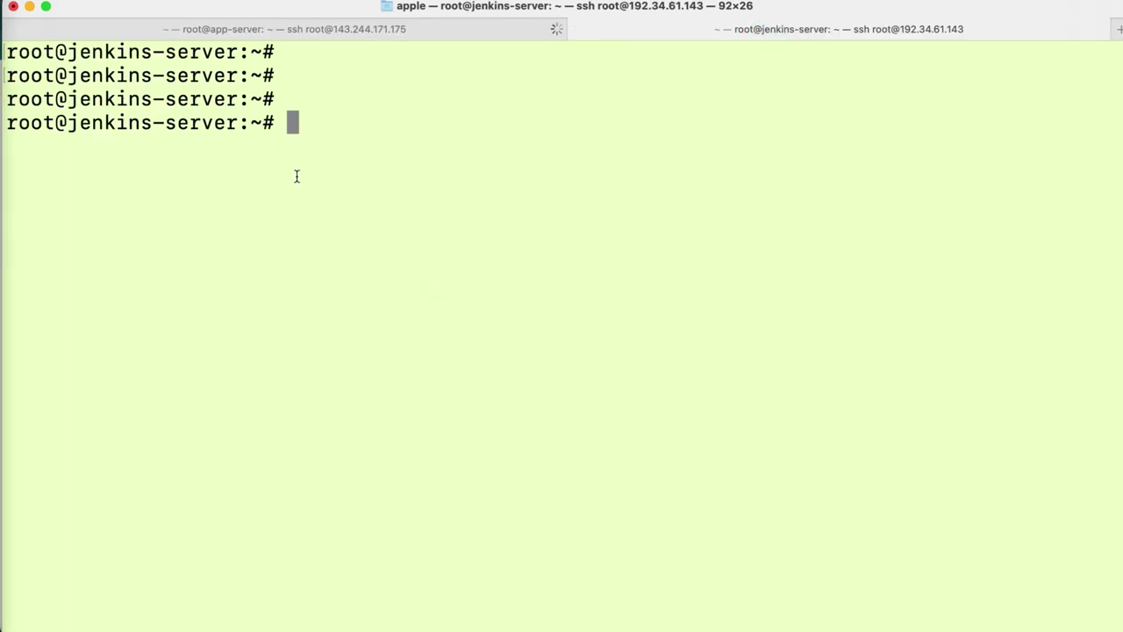
click(438, 29)
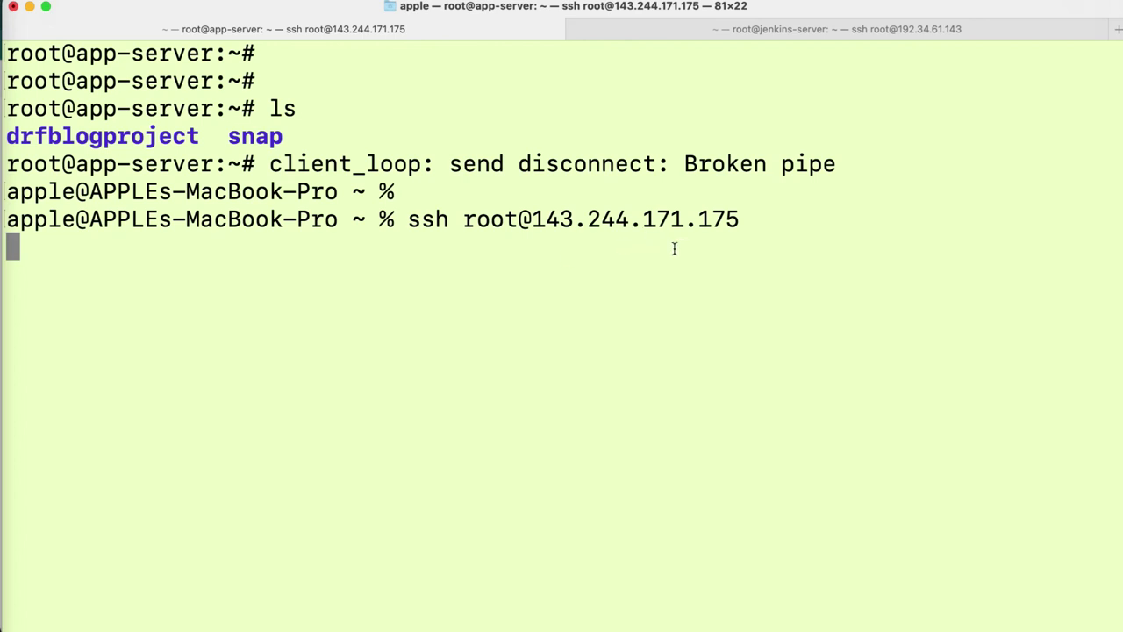
key(ctrl+z)
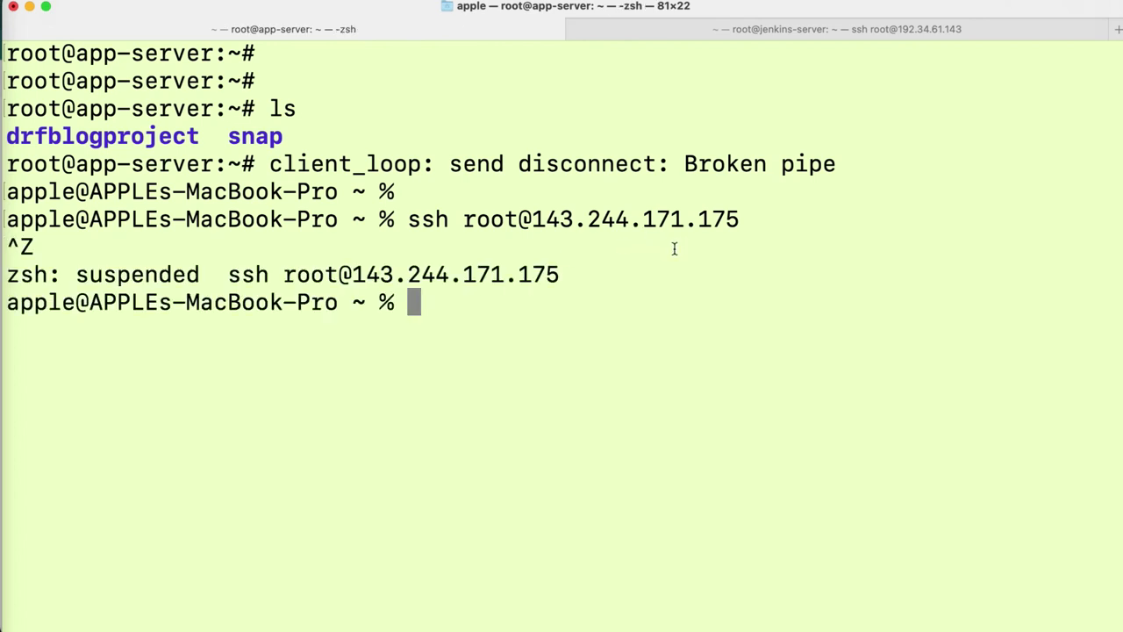
key(Up)
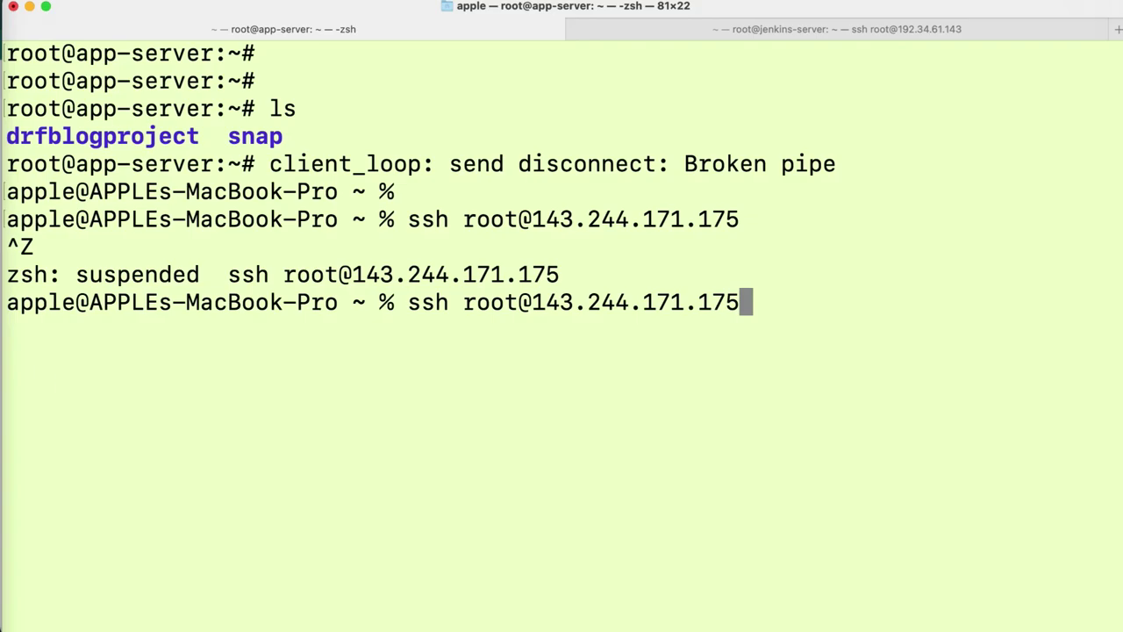
- Copy the app-server's IP from the DigitalOcean droplet list and begin correcting the ssh command
click(4, 443)
click(275, 17)
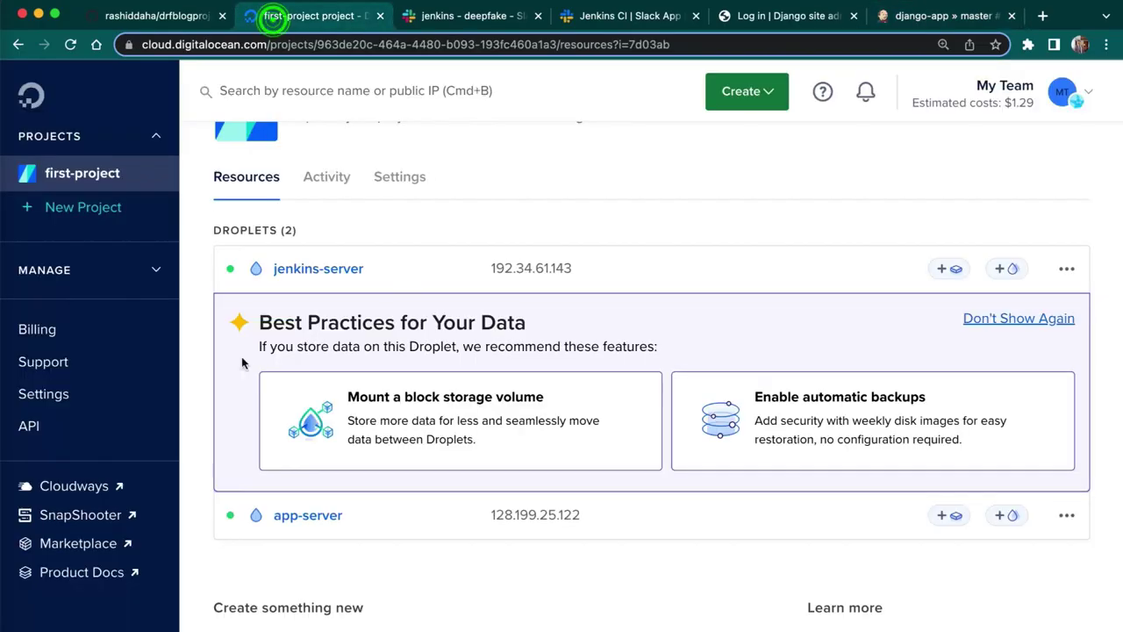
click(574, 518)
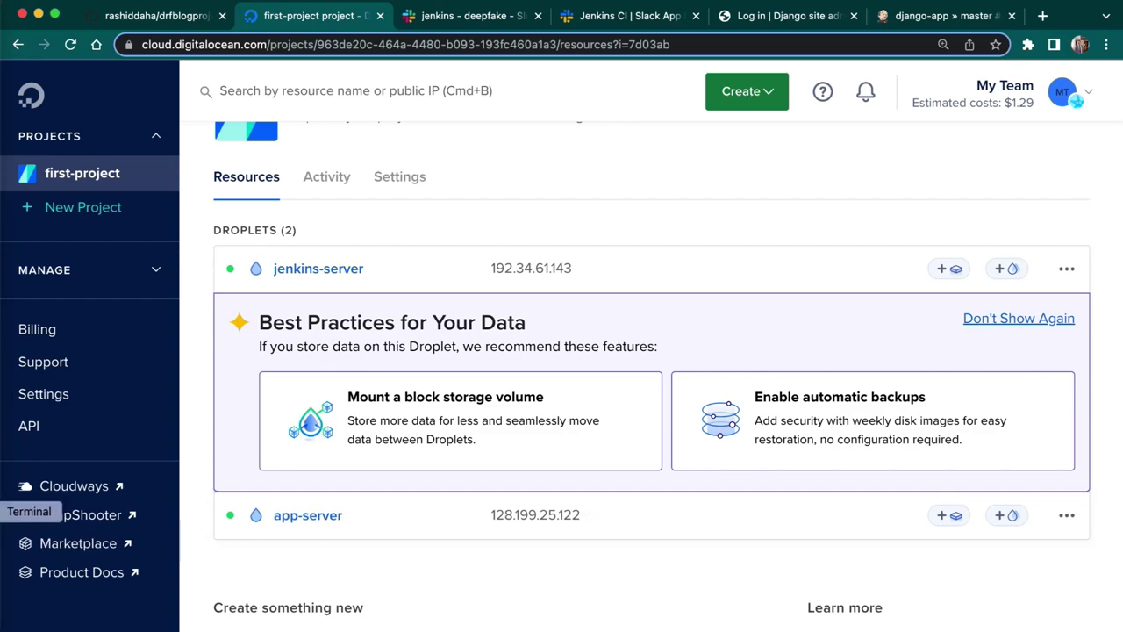
click(5, 511)
key(BackSpace)
key(BackSpace)
key(BackSpace)
key(BackSpace)
key(BackSpace)
key(BackSpace)
key(BackSpace)
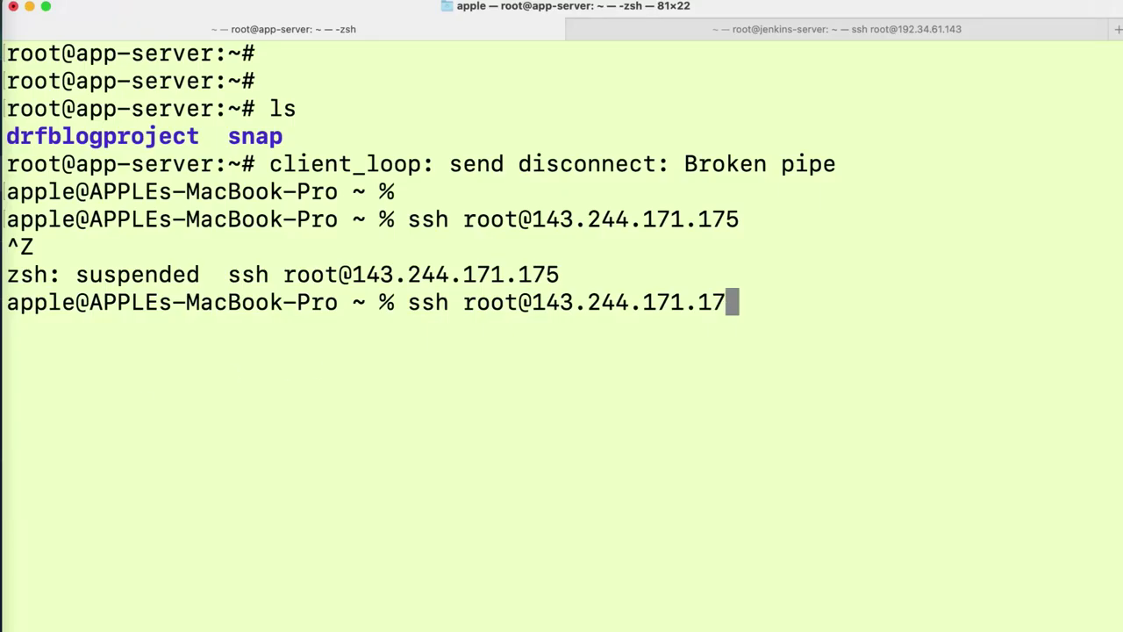
- Reconnect the app-server session as root to 128.199.25.122, then move to the jenkins-server session
key(BackSpace)
key(BackSpace)
key(BackSpace)
key(BackSpace)
key(BackSpace)
key(BackSpace)
key(BackSpace)
key(BackSpace)
text(128.199.25.122)
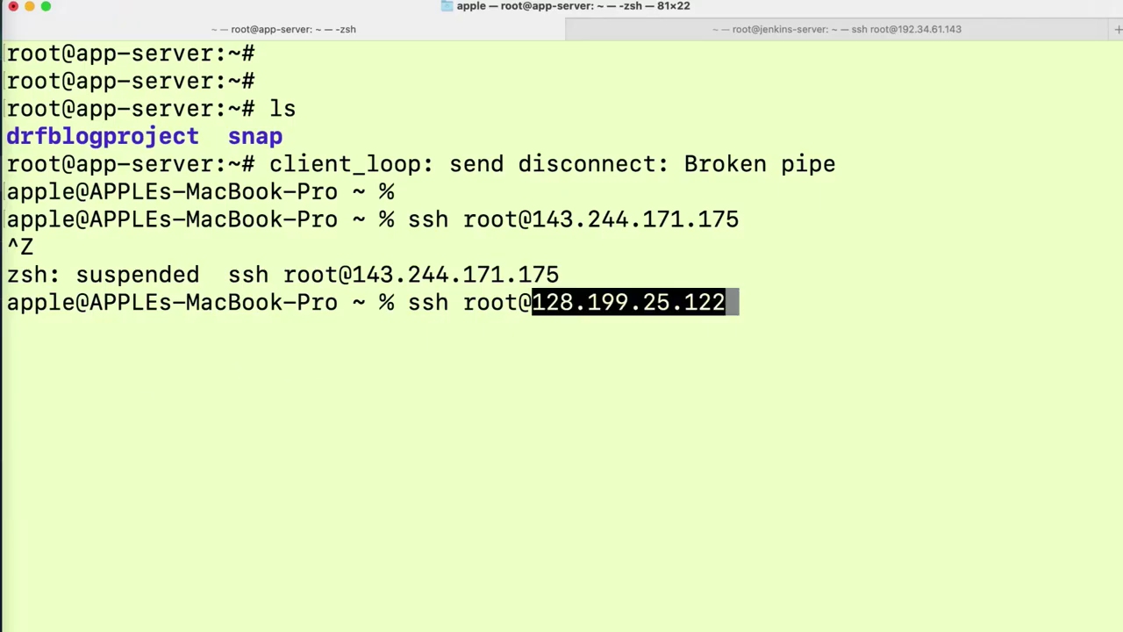
key(Return)
key(ctrl+l)
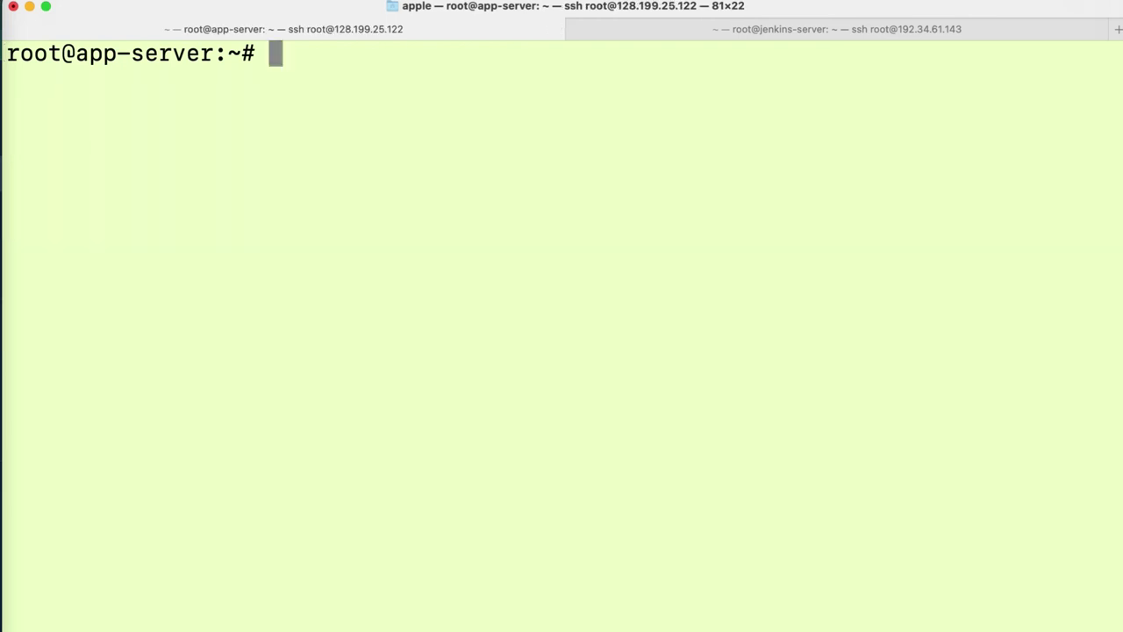
key(Return)
key(Return)
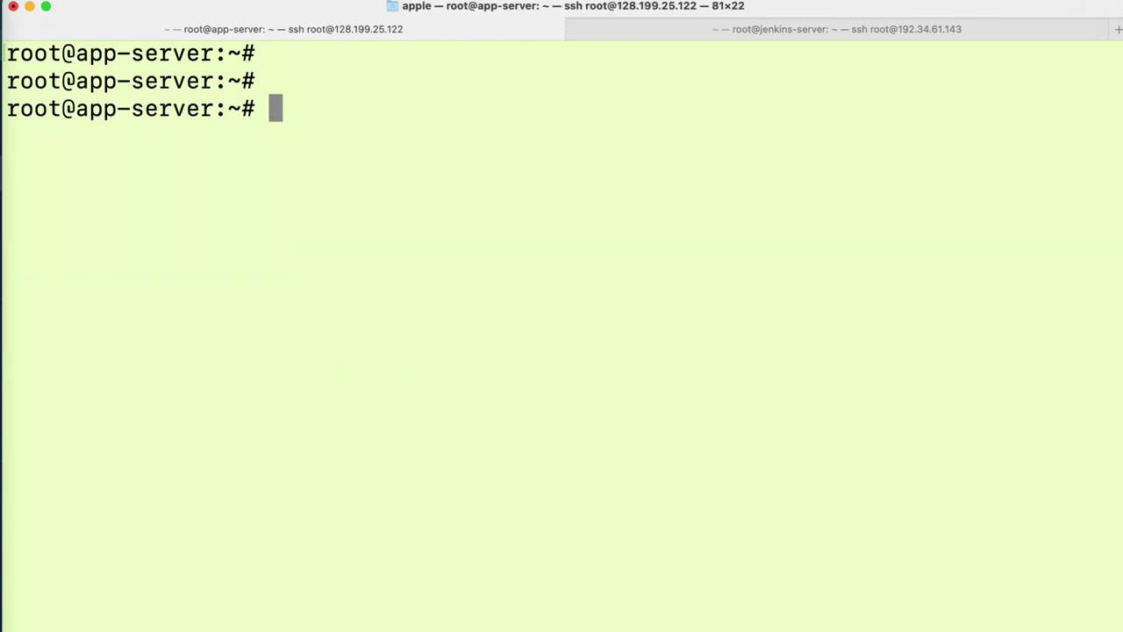
click(851, 26)
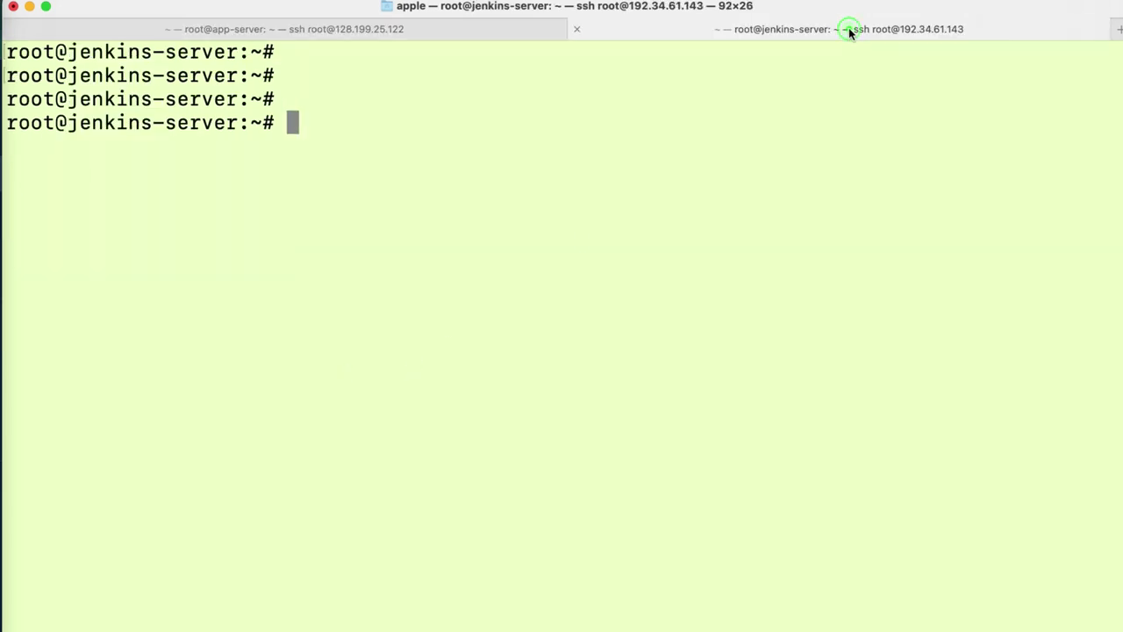
click(397, 29)
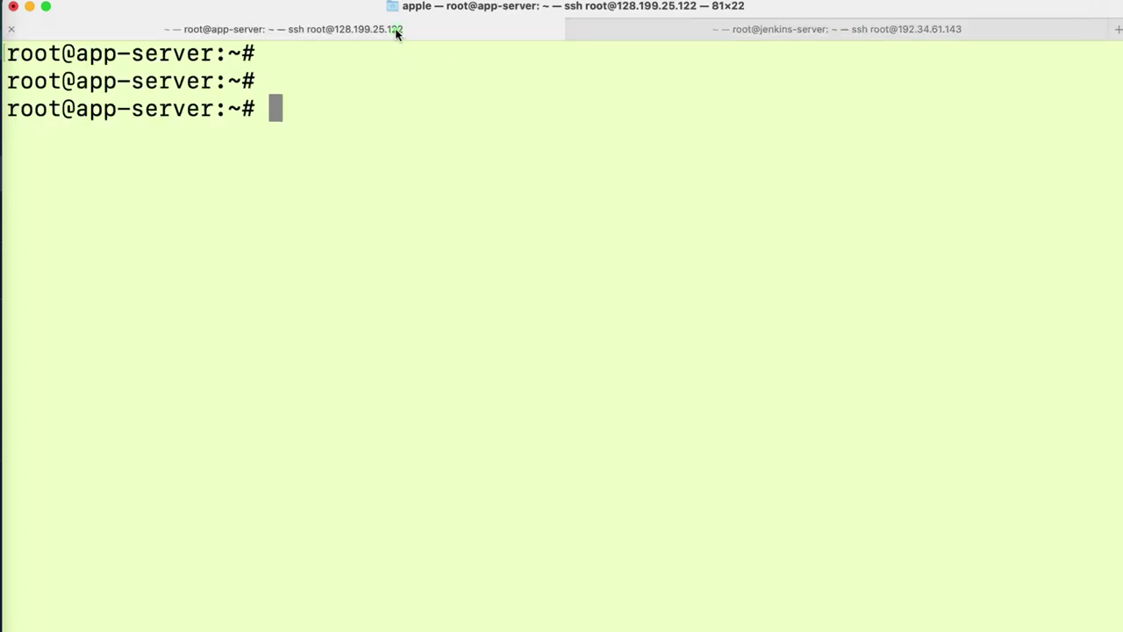
click(765, 40)
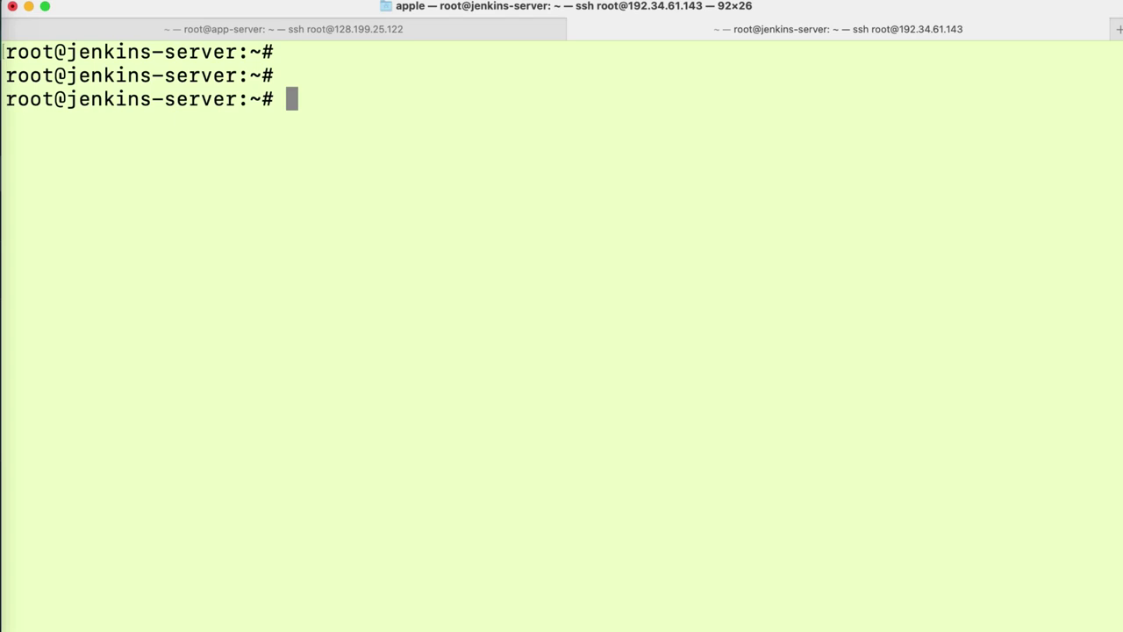
- Run sudo su - jenkins on the jenkins-server to become the jenkins user
text(sudo)
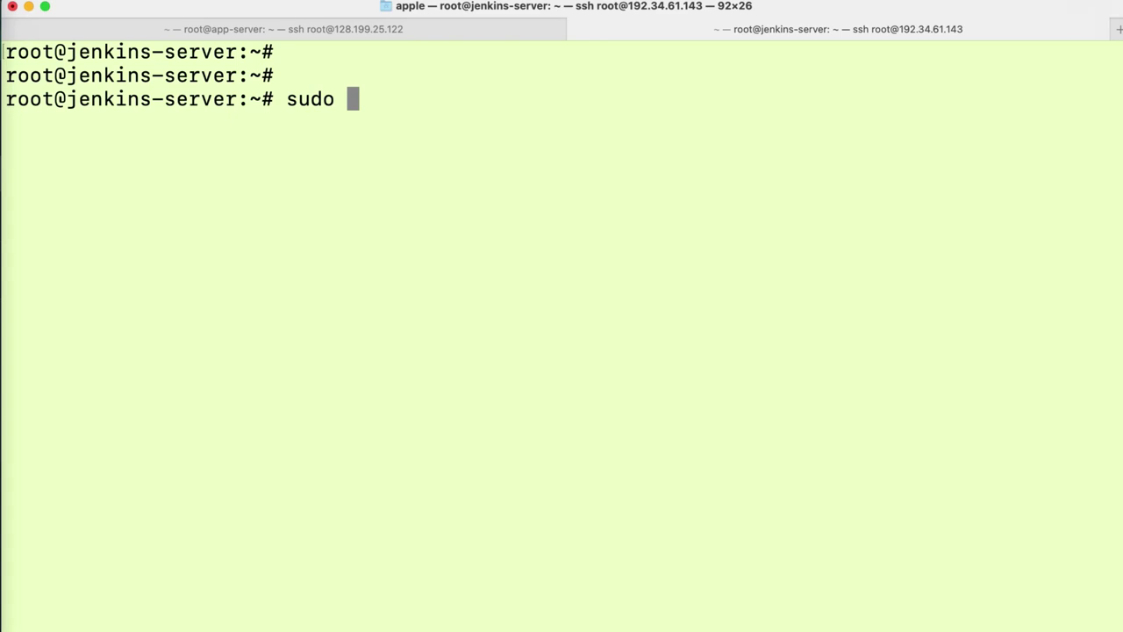
text(su -)
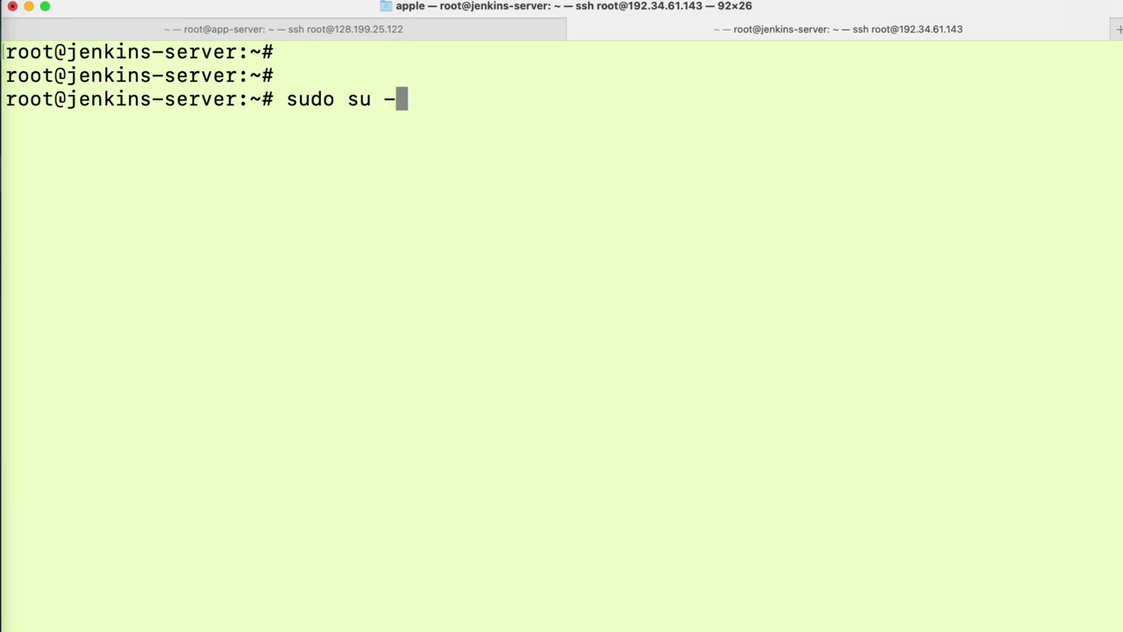
text( jenkins)
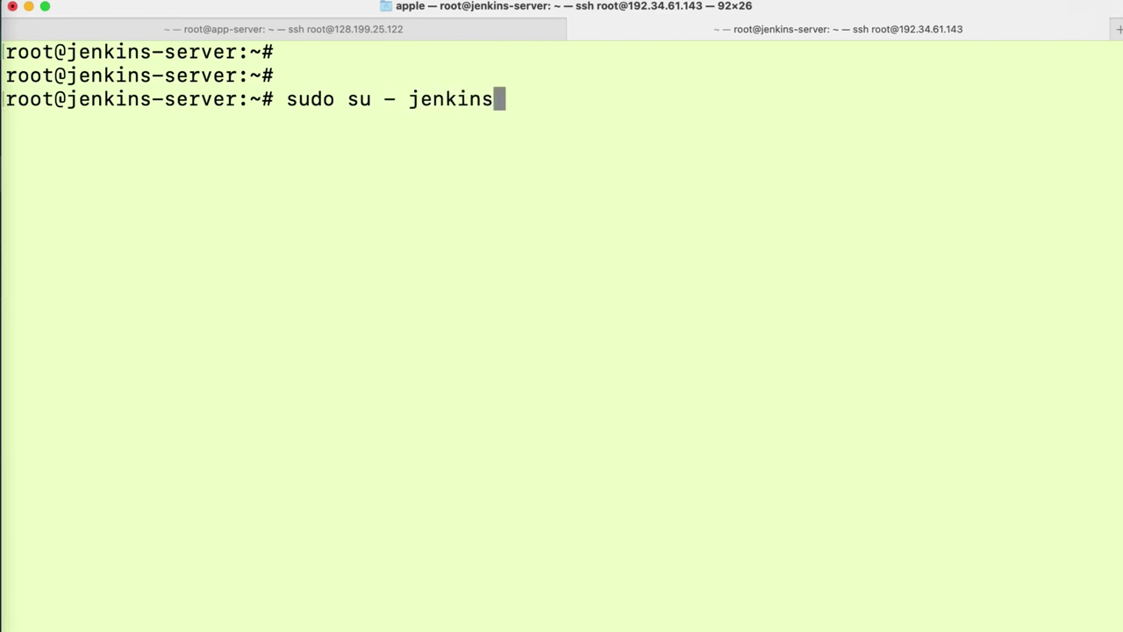
key(Return)
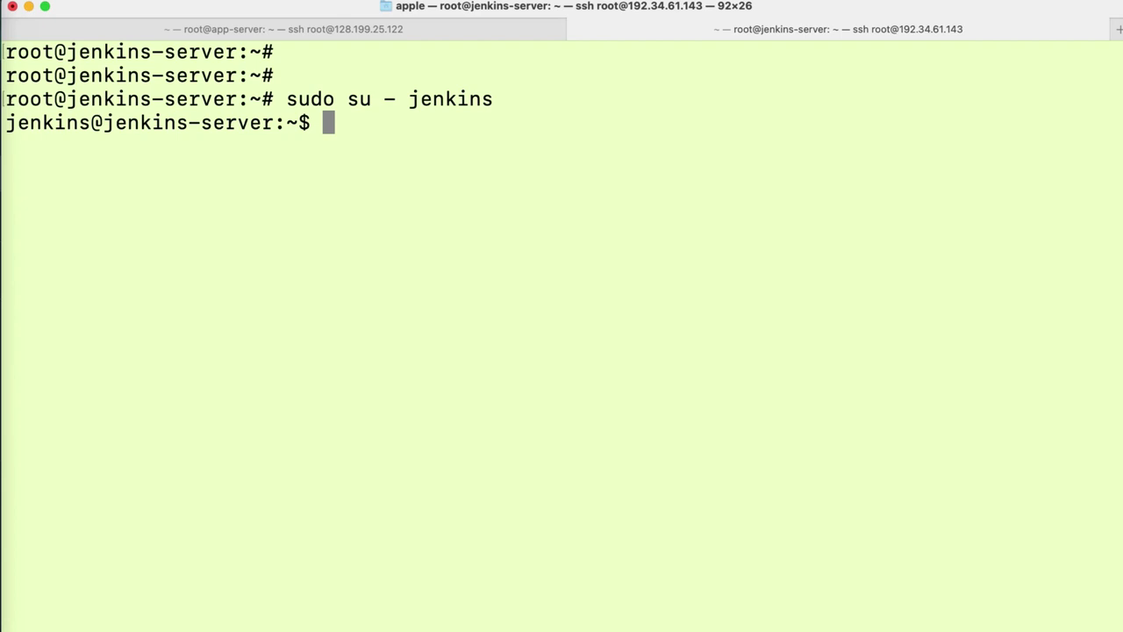
- Check for an existing public key, then run ssh-keygen -t rsa with default location and empty passphrase
text(cat )
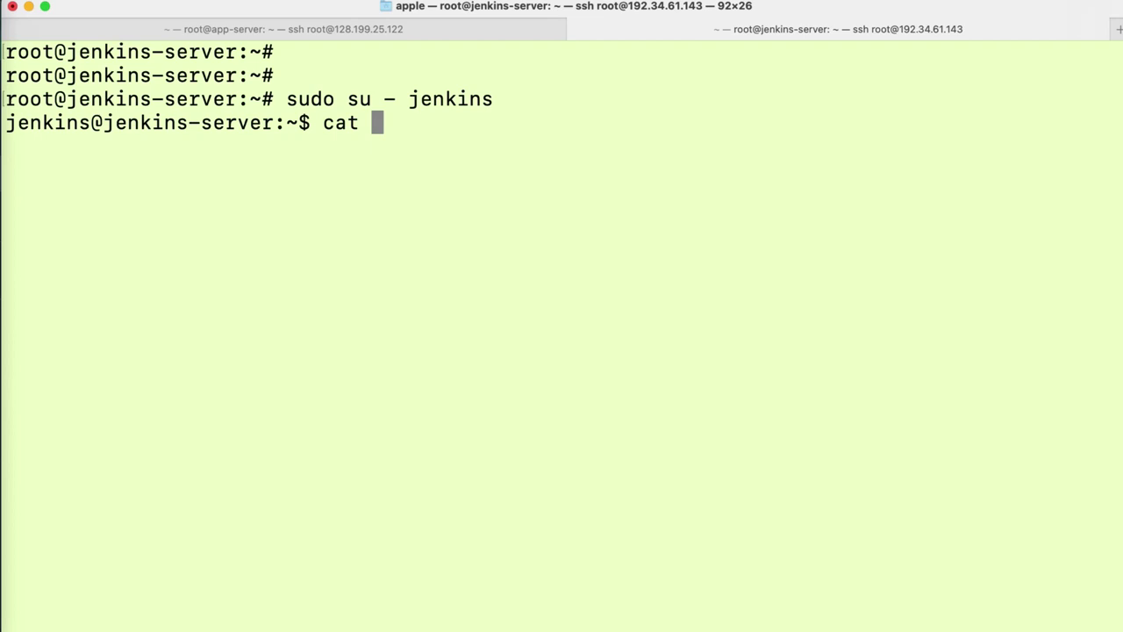
text(~/.)
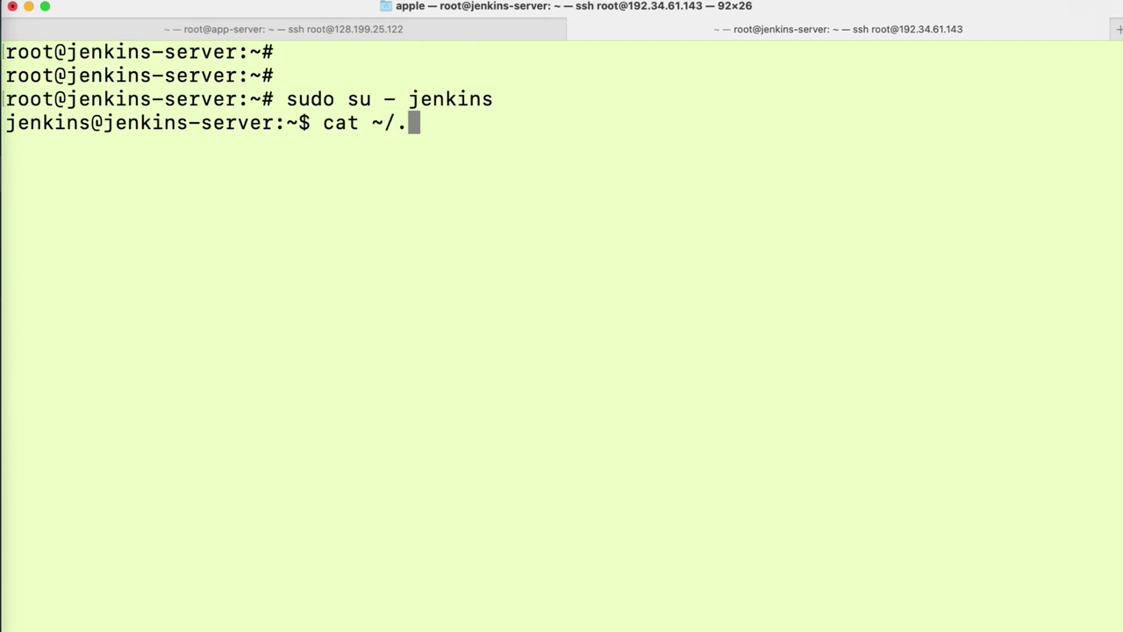
text(ssh/)
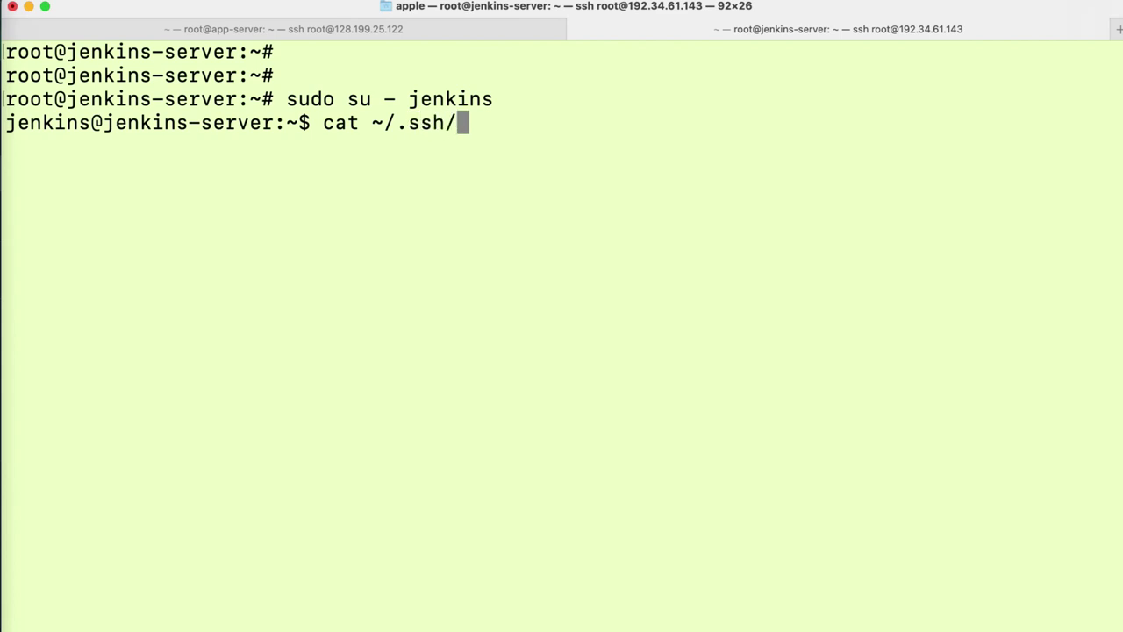
text(id_rsa)
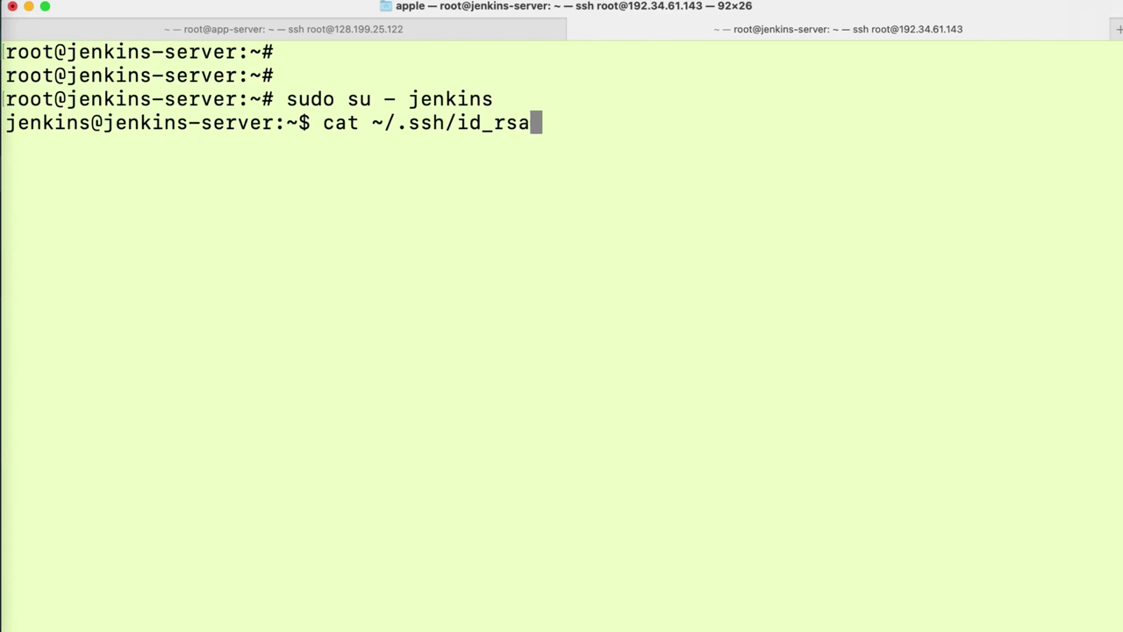
text(.pub)
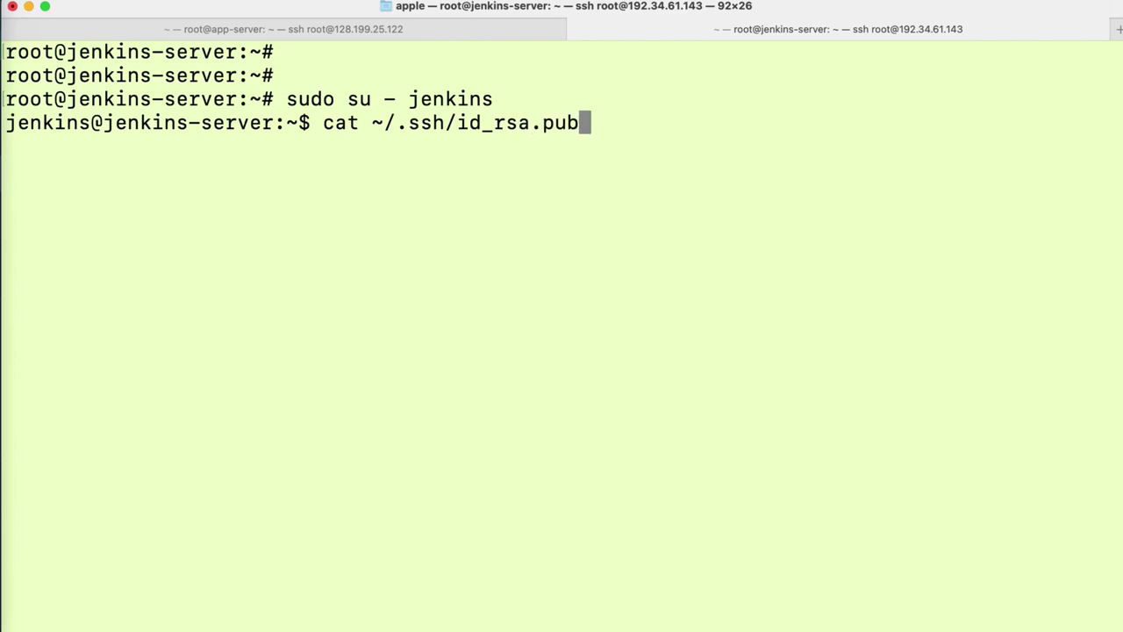
key(Return)
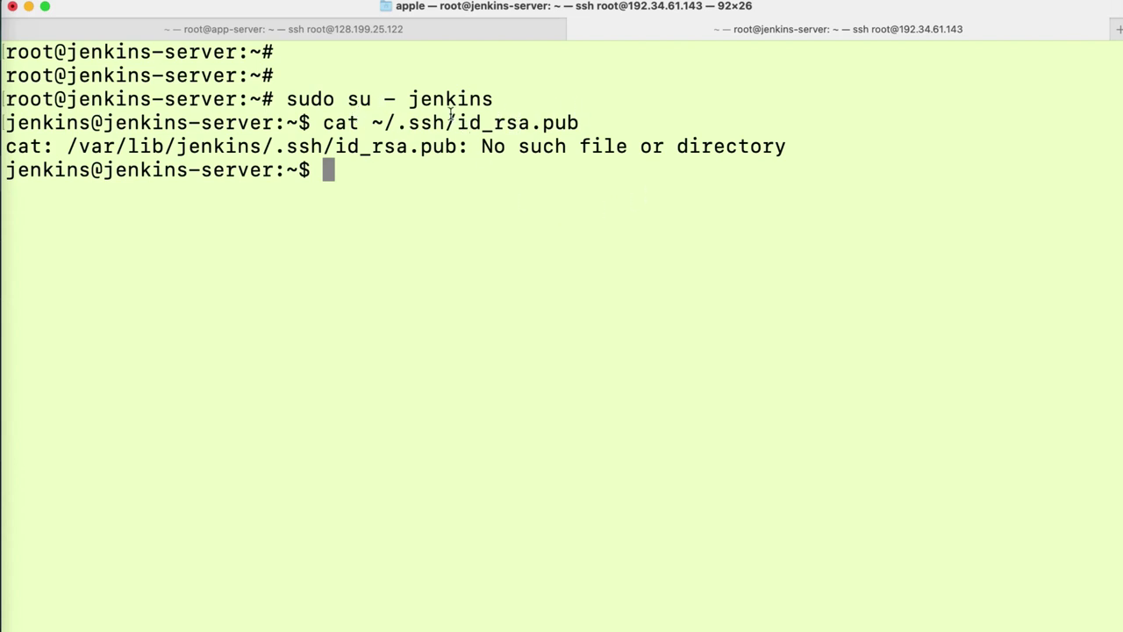
click(493, 179)
text(ssh)
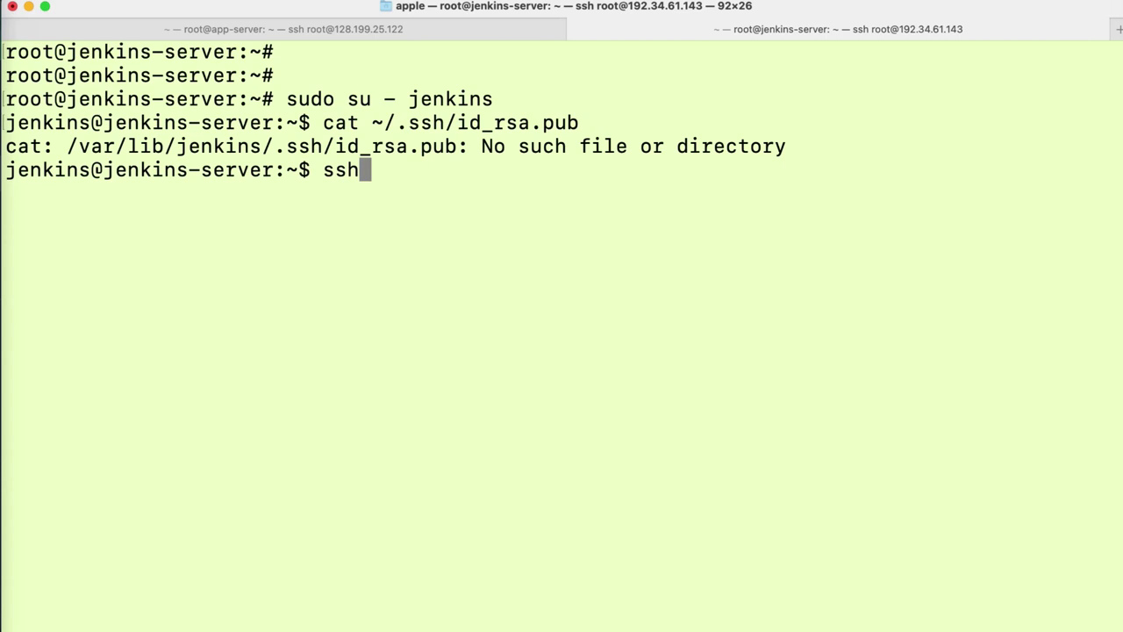
text(-ke)
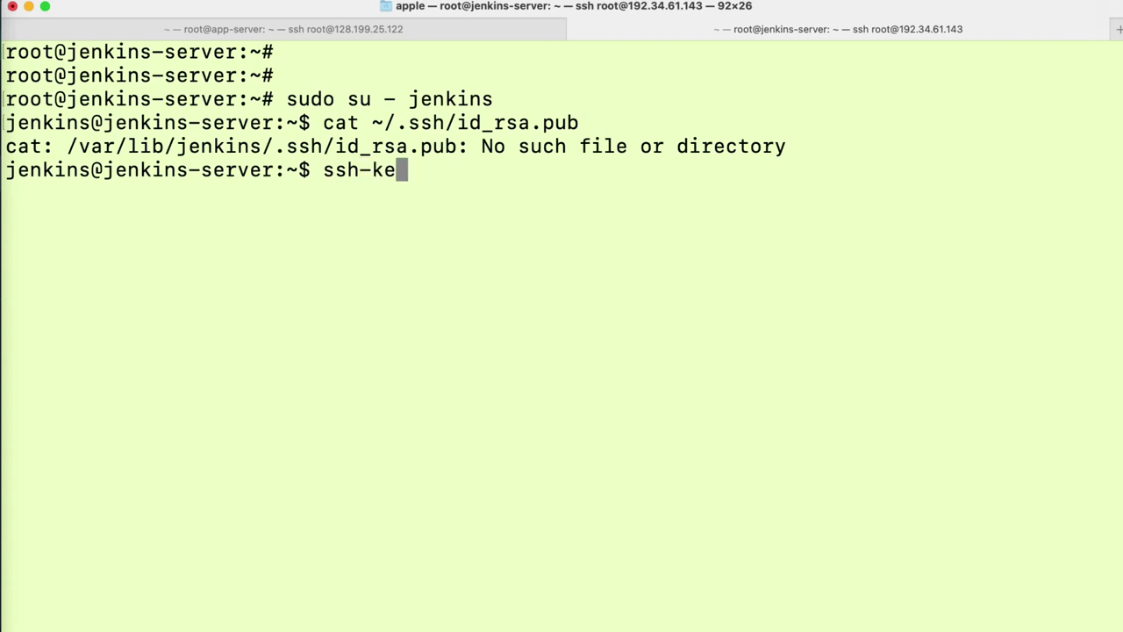
text(ygen)
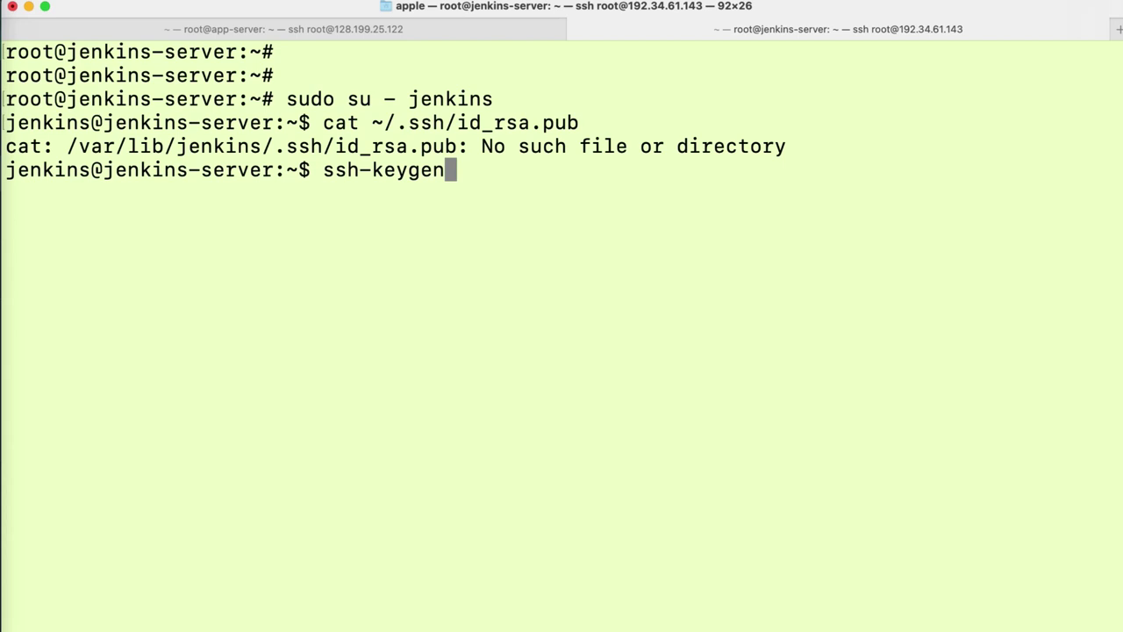
text( -t )
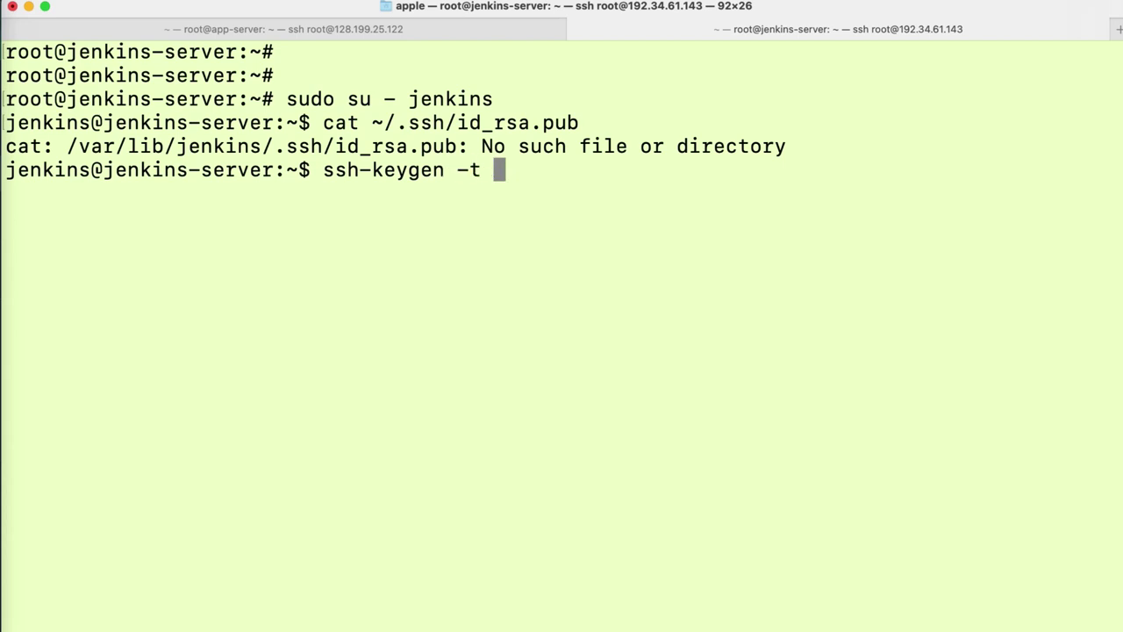
text(rsa)
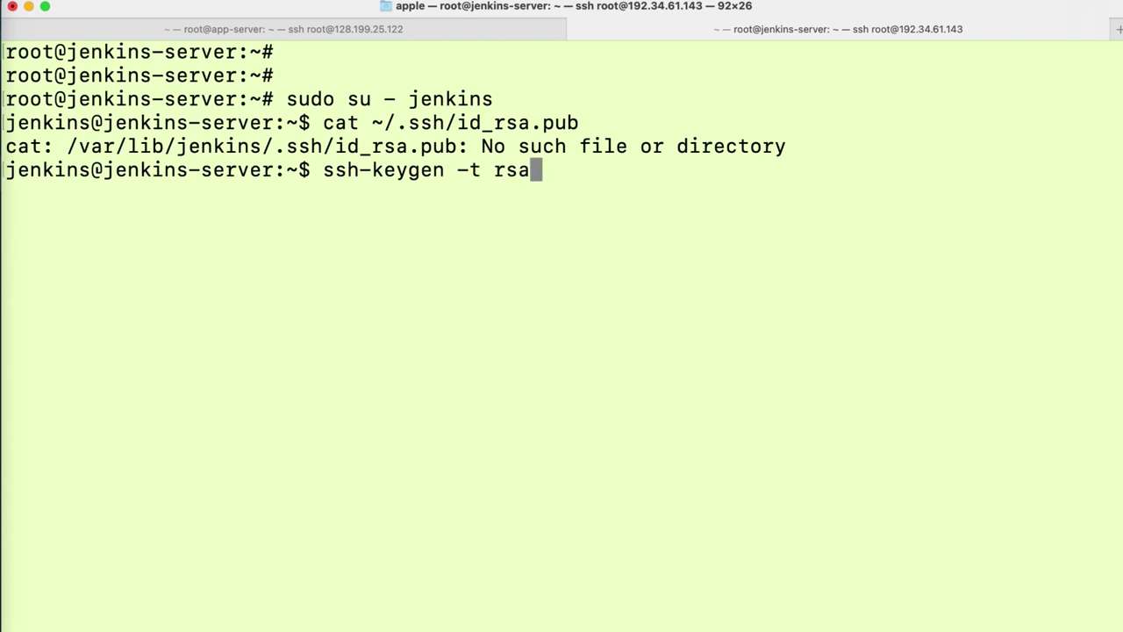
key(Return)
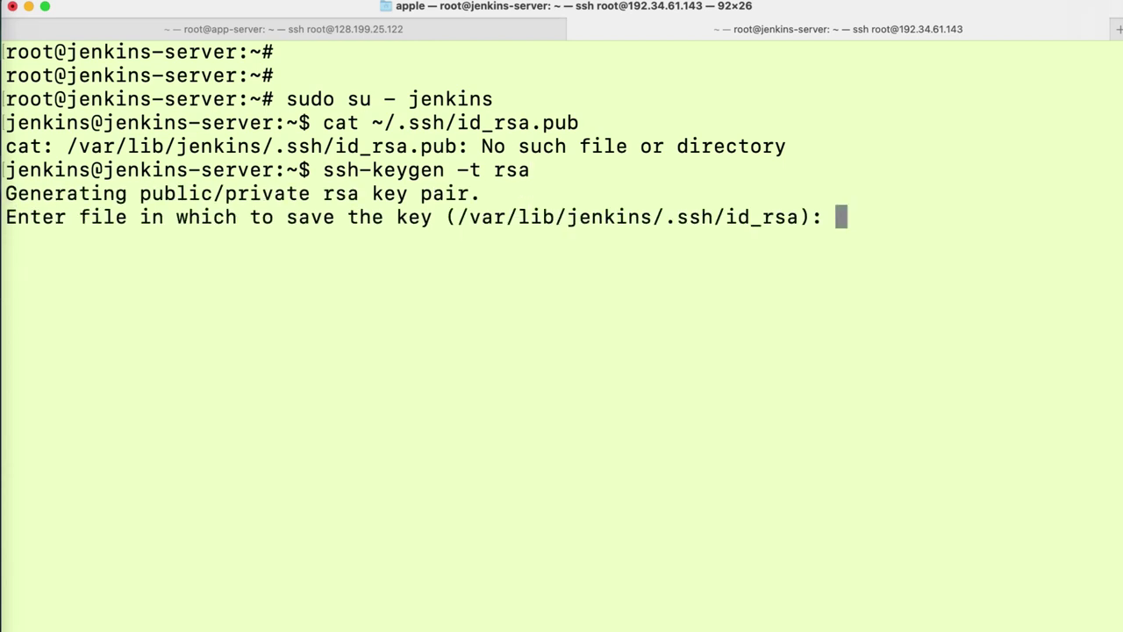
key(Return)
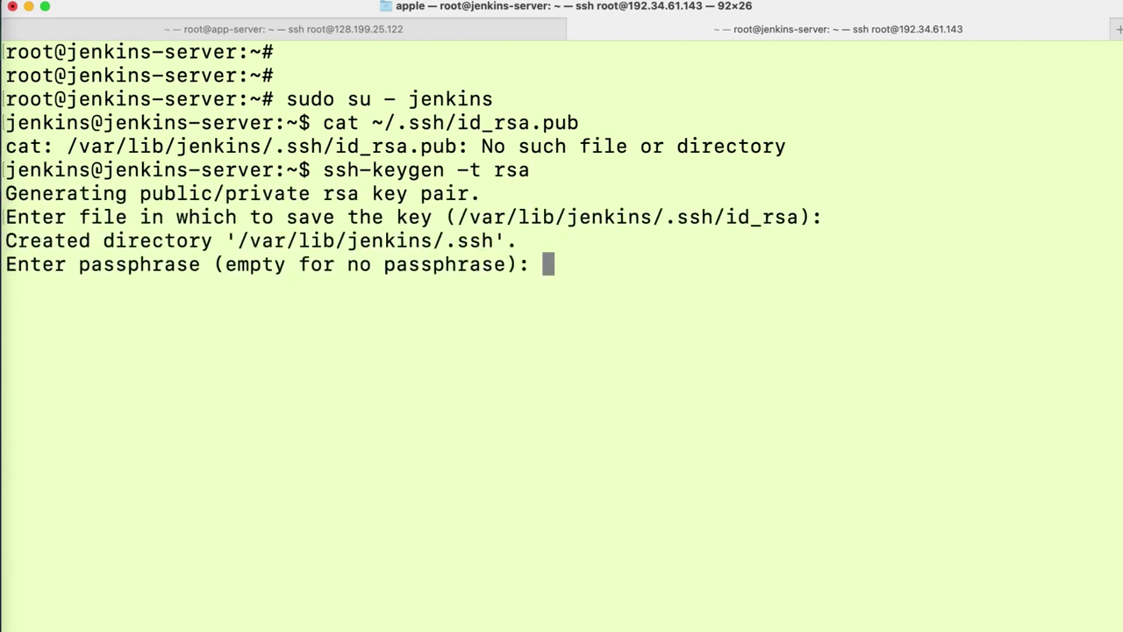
key(Return)
key(Return)
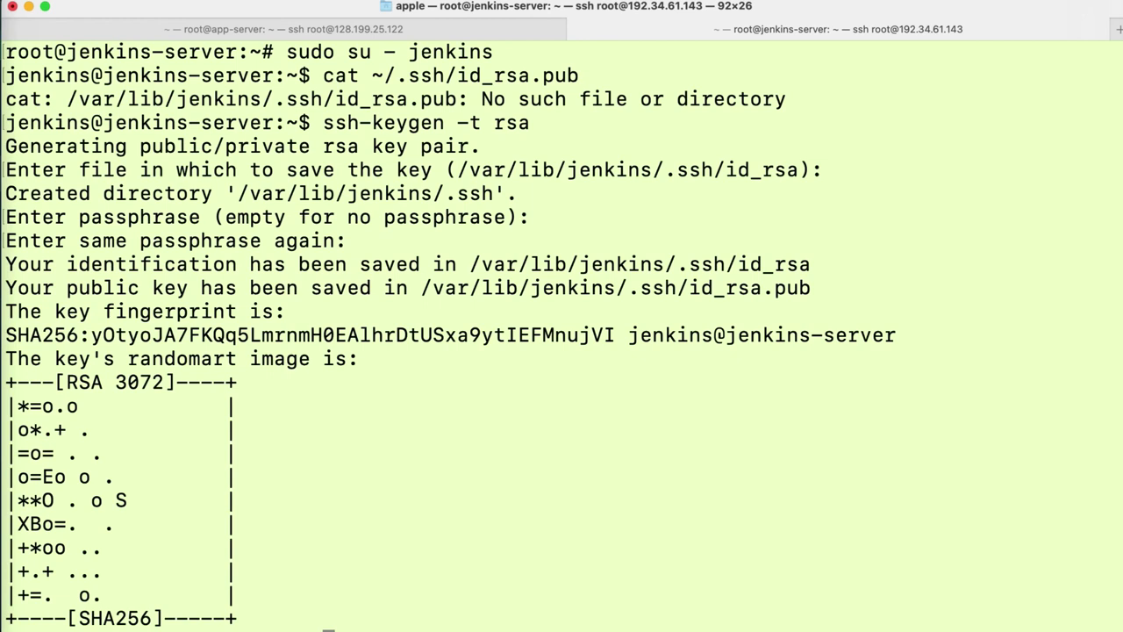
- Clear the terminal screen after key generation
click(401, 618)
text(clea)
key(Return)
text(r)
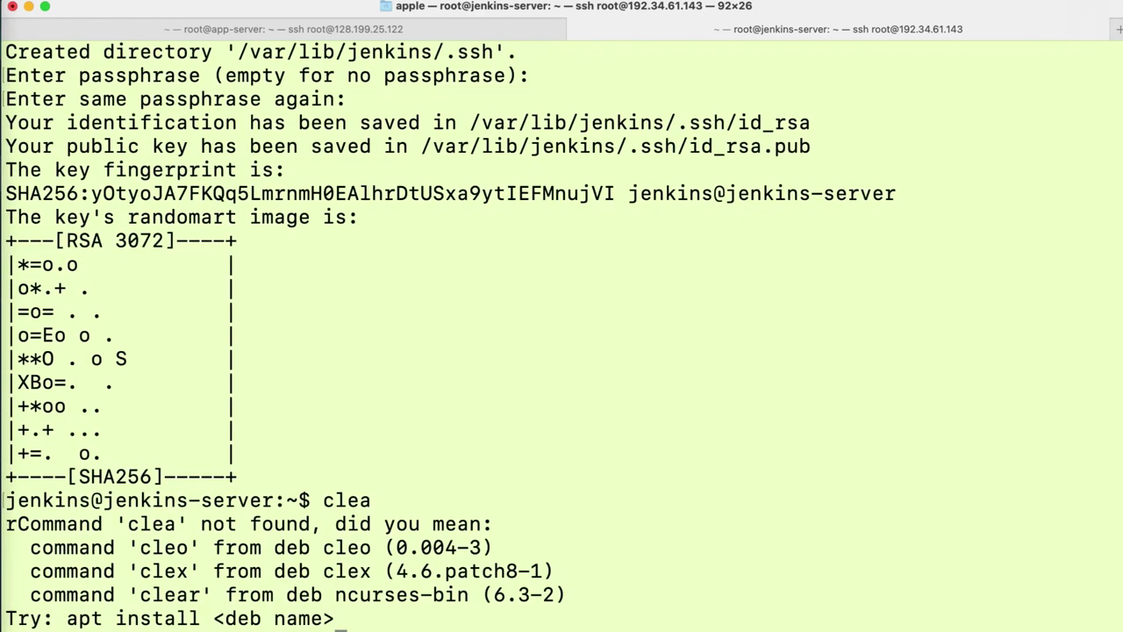
text(clear)
key(Return)
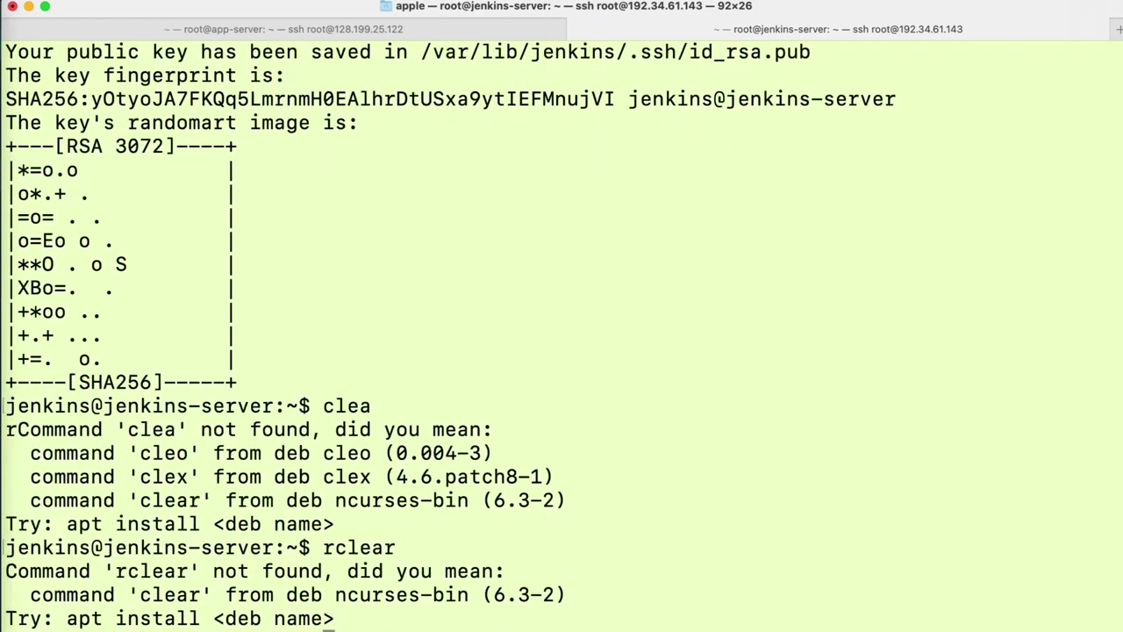
text(c)
key(Return)
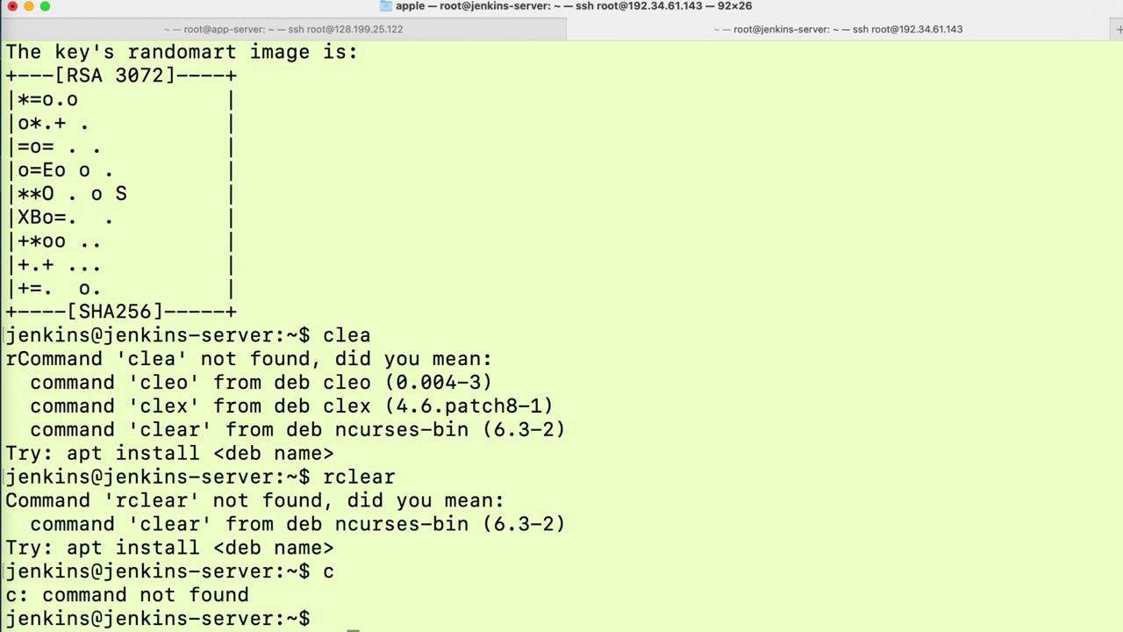
key(ctrl+l)
key(Return)
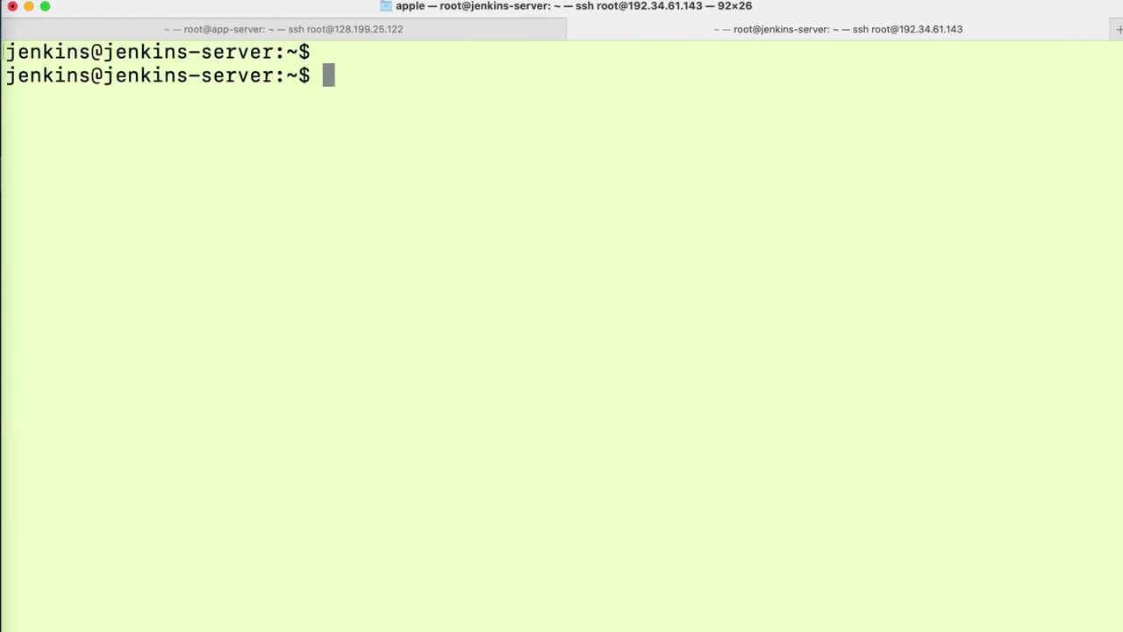
- Print the jenkins user's public key with cat ~/.ssh/id_rsa.pub and select it for copying
key(Return)
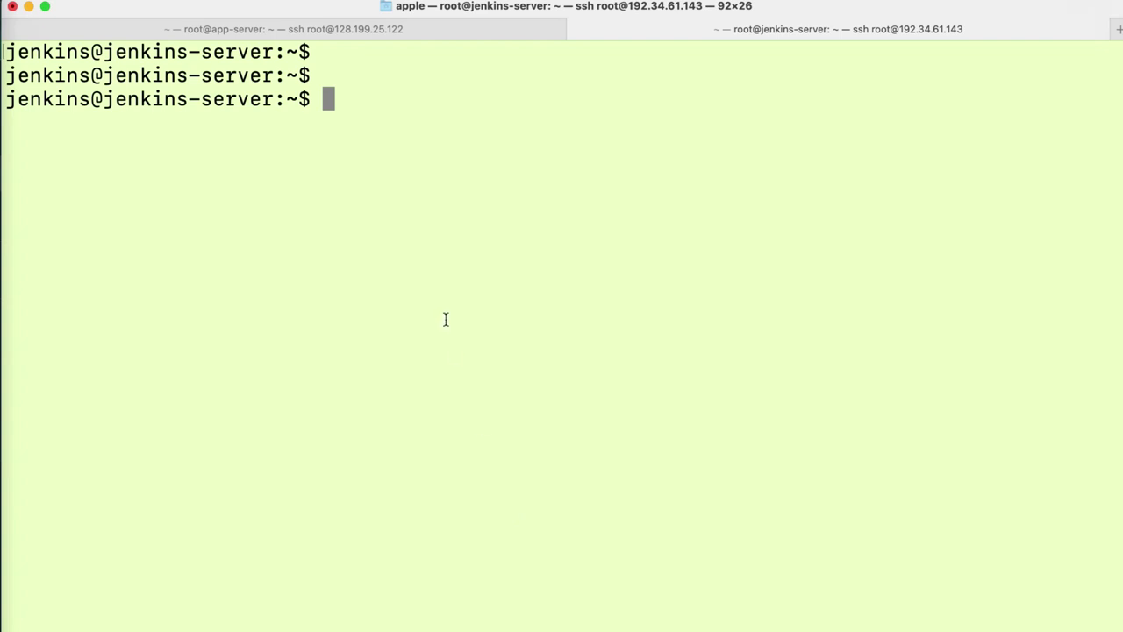
click(356, 123)
text(clear)
key(BackSpace)
key(BackSpace)
key(BackSpace)
key(BackSpace)
text(lea)
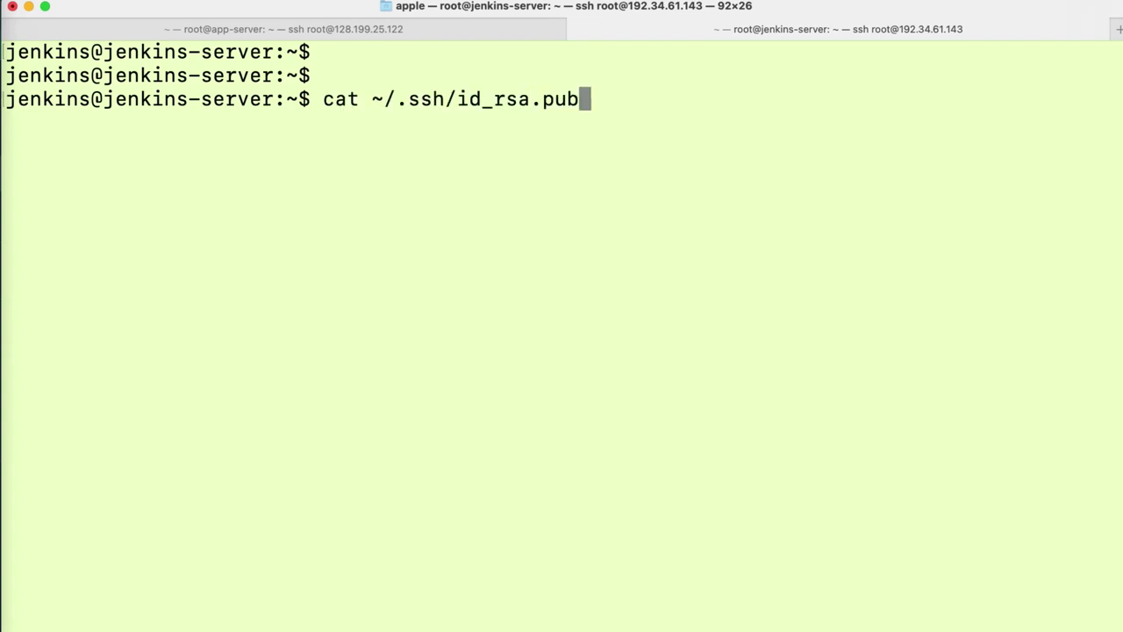
key(Return)
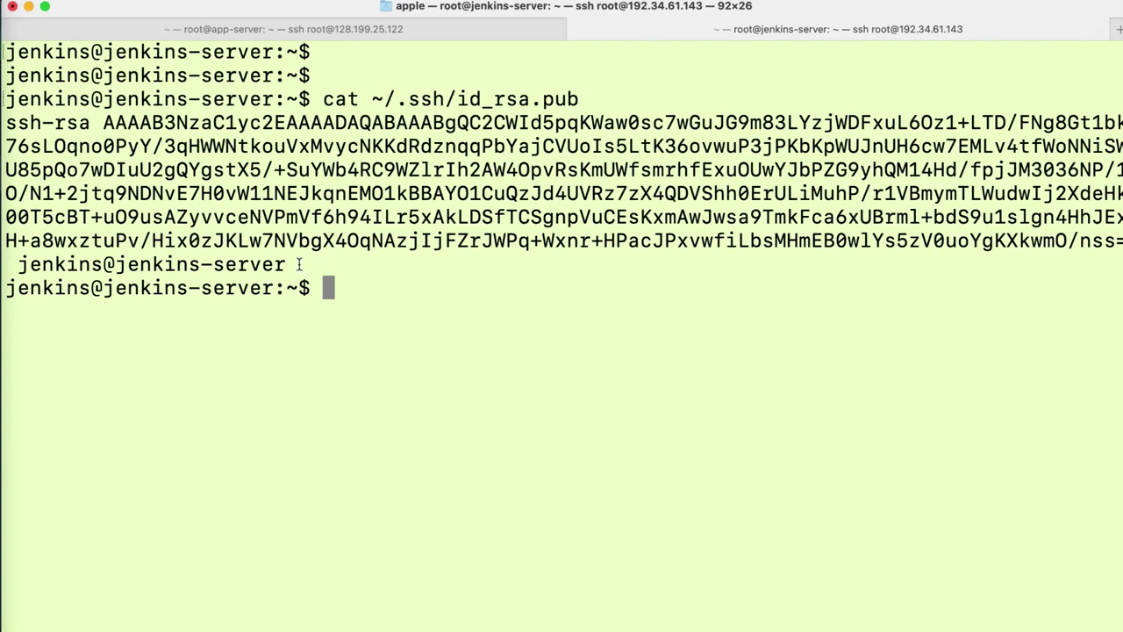
drag(298, 265, 5, 125)
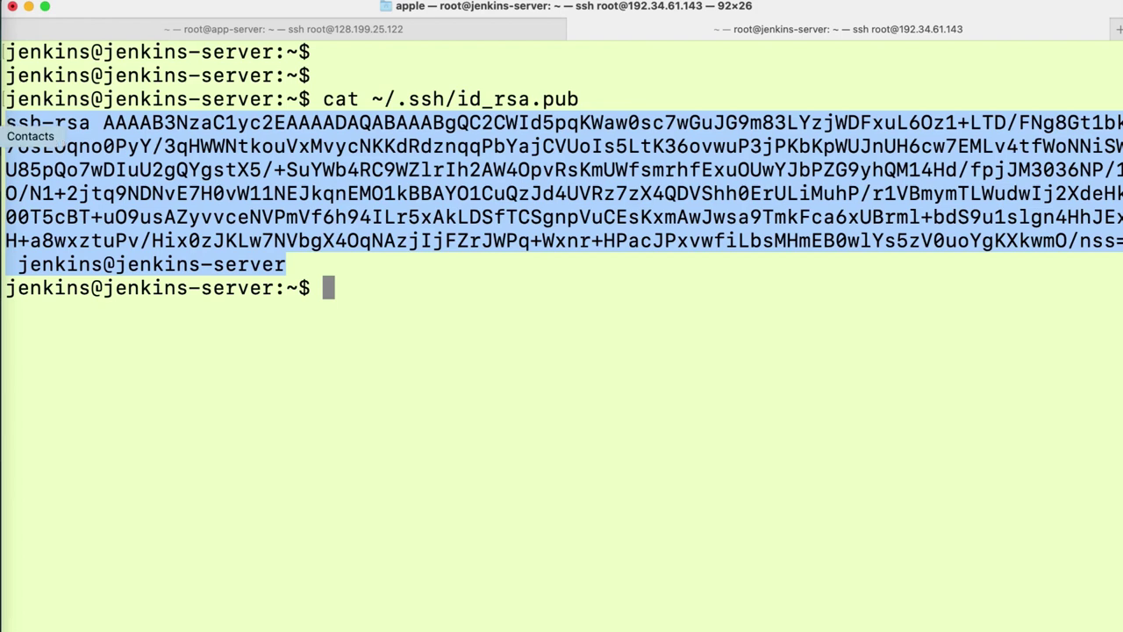
click(368, 313)
click(368, 314)
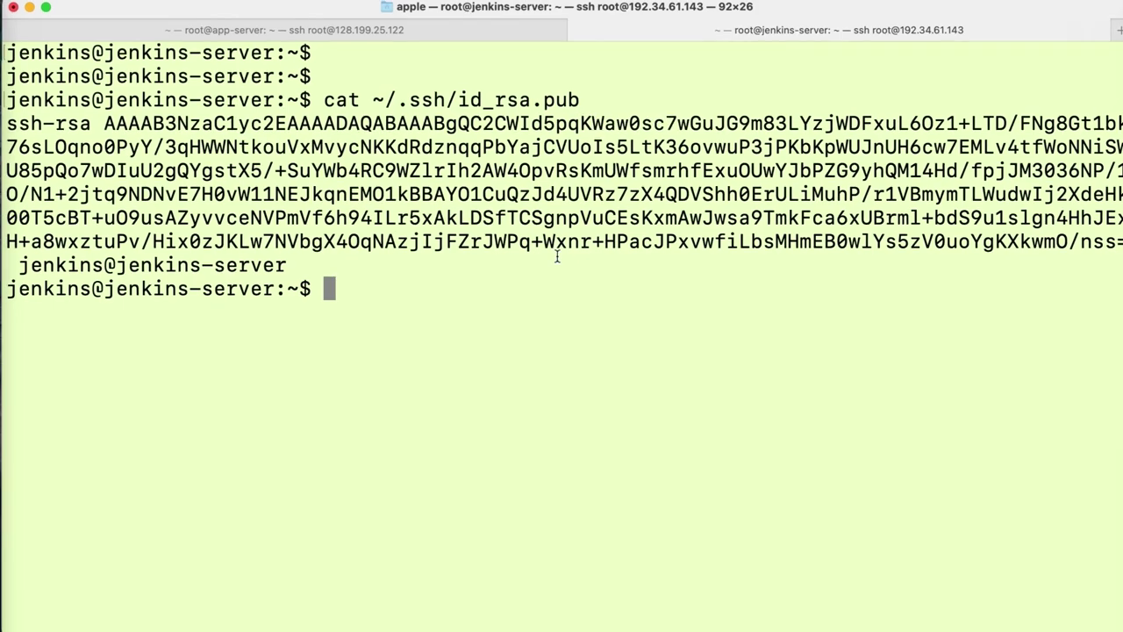
click(369, 28)
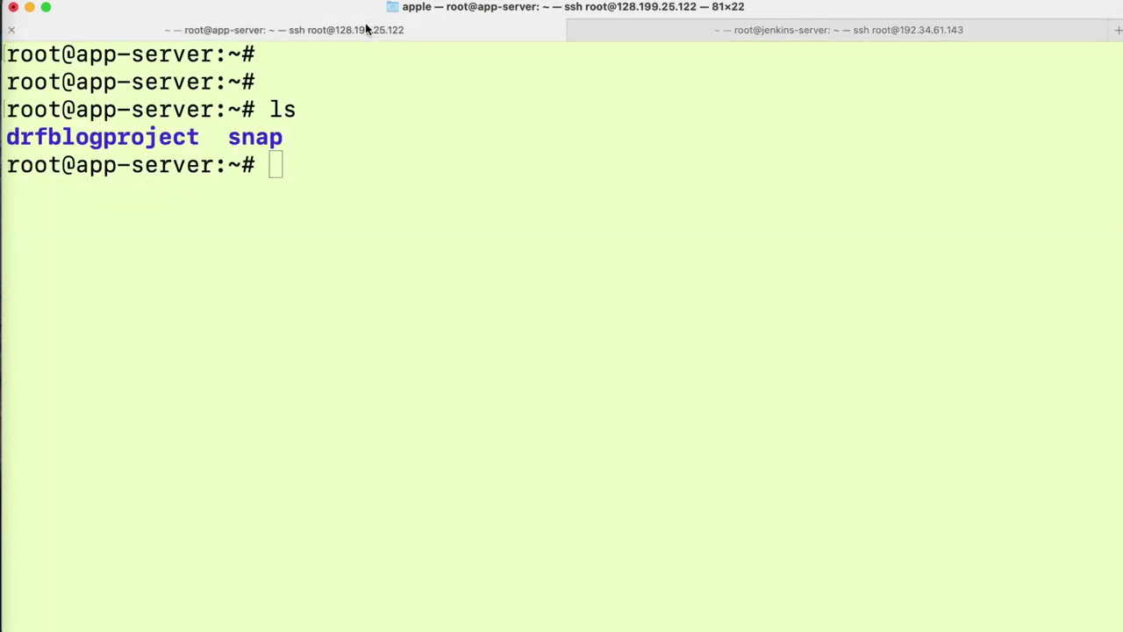
- Create ~/.ssh on the app server with mkdir -p and open ~/.ssh/authorized_keys in nano
click(358, 170)
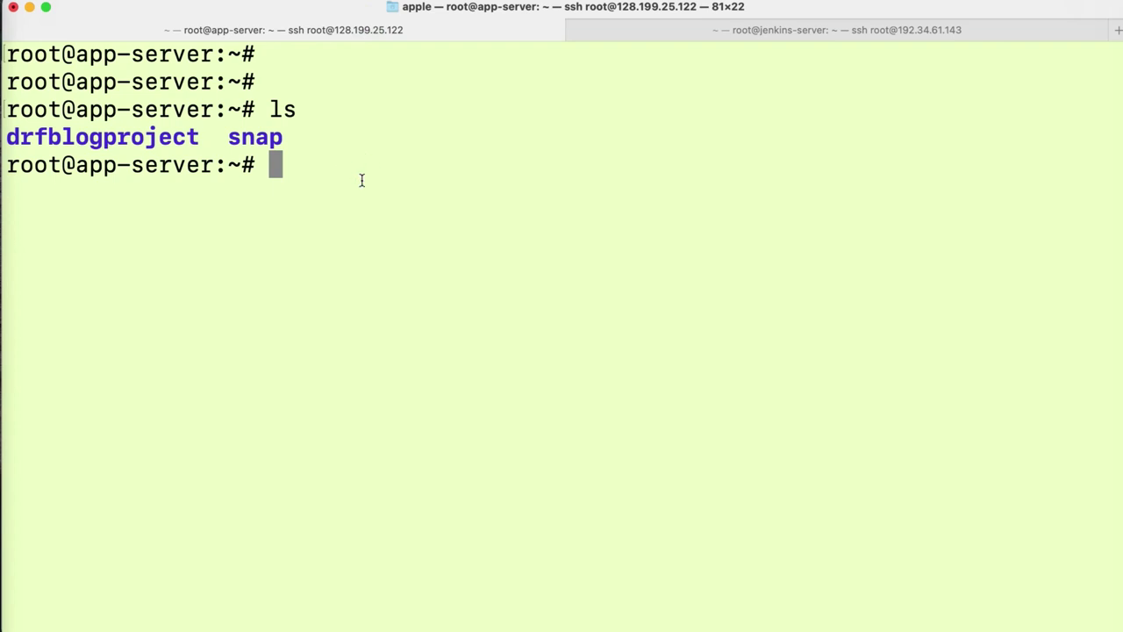
click(360, 179)
text(m)
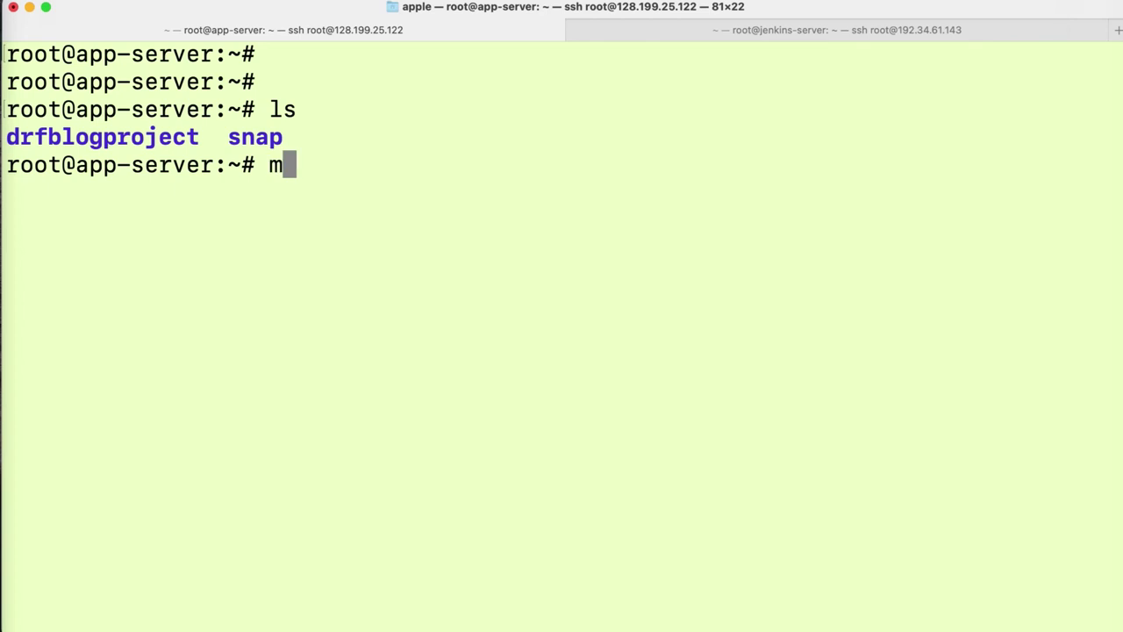
text(kdir )
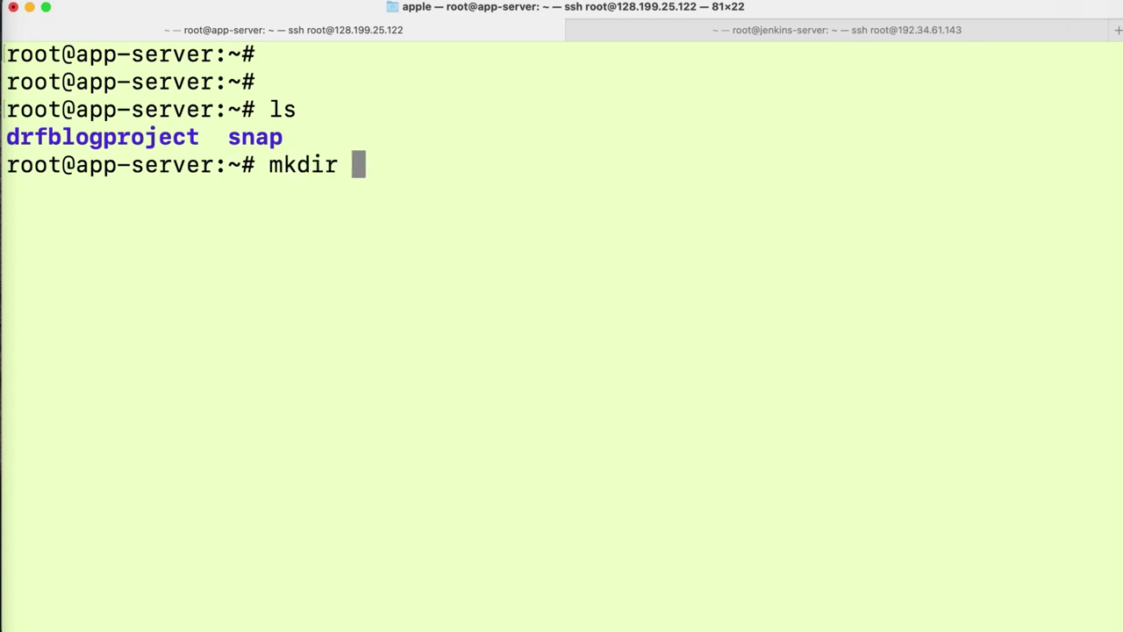
text(-p)
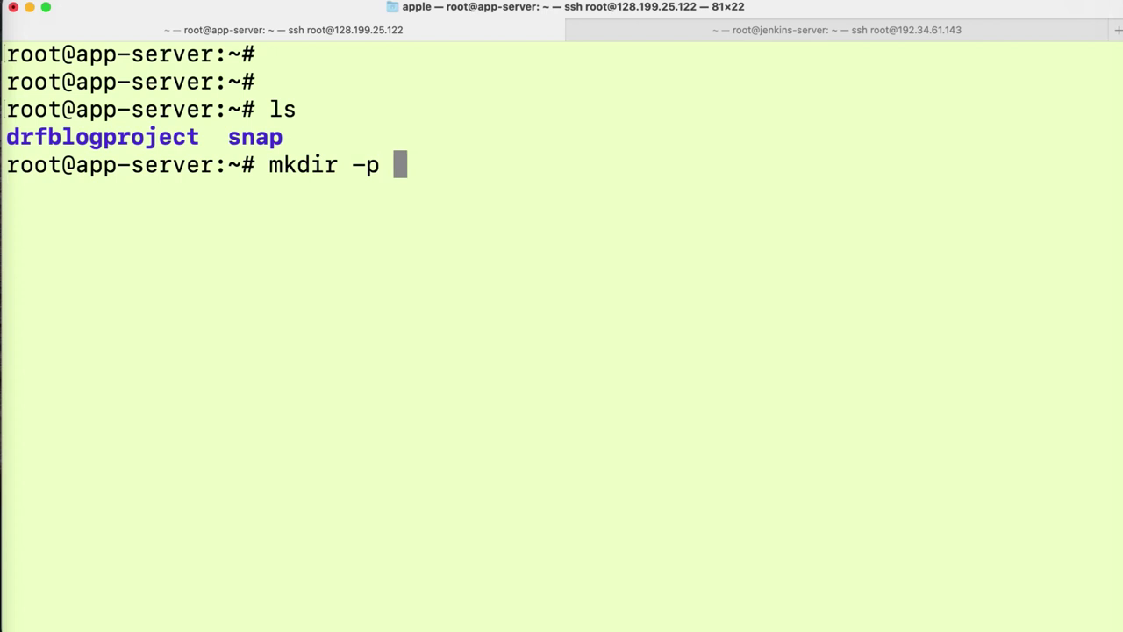
text( ~)
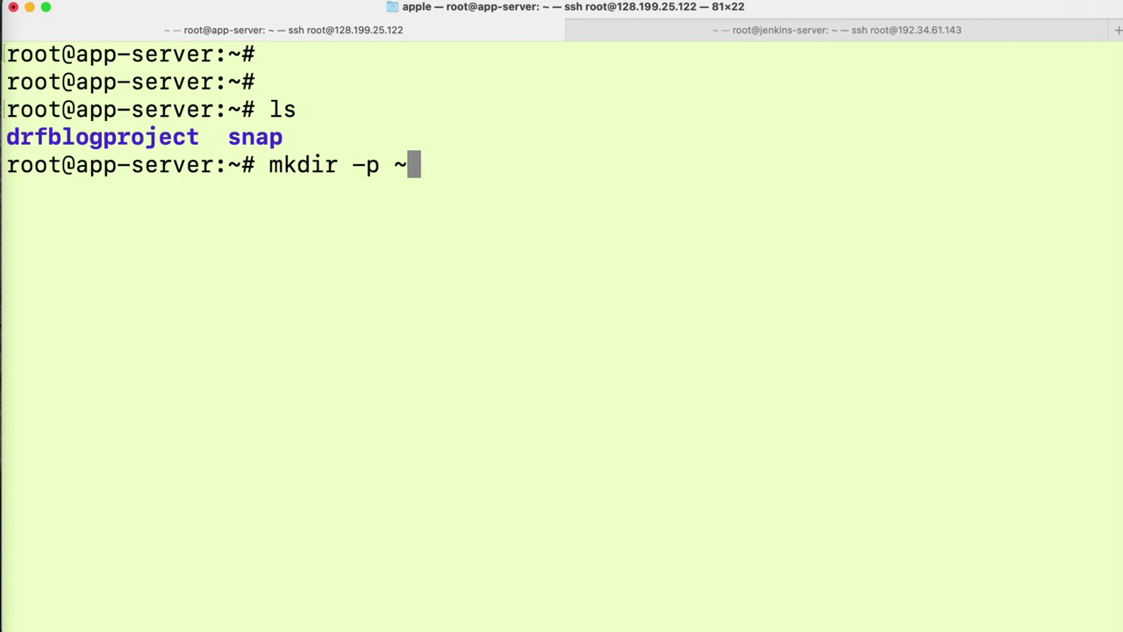
text(/.ssh)
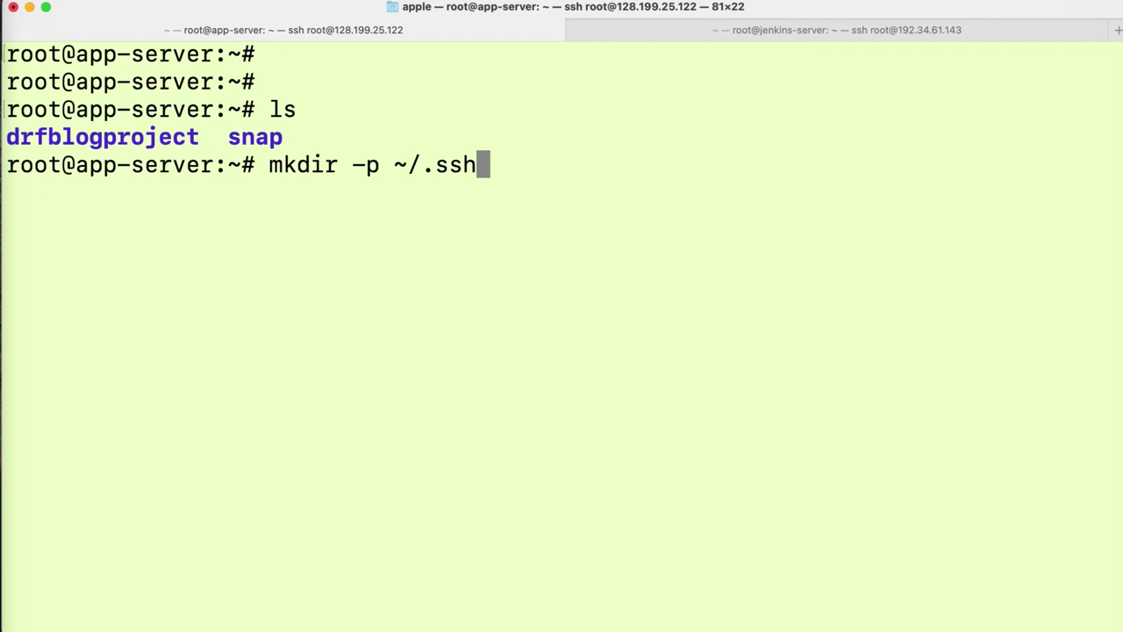
key(Return)
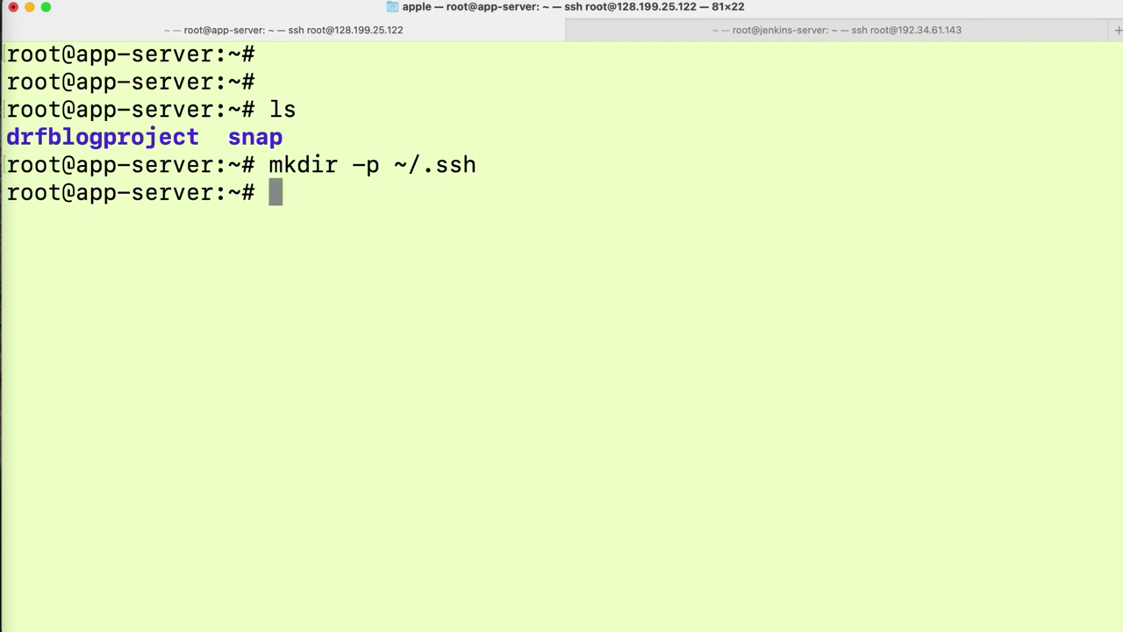
text(nanao)
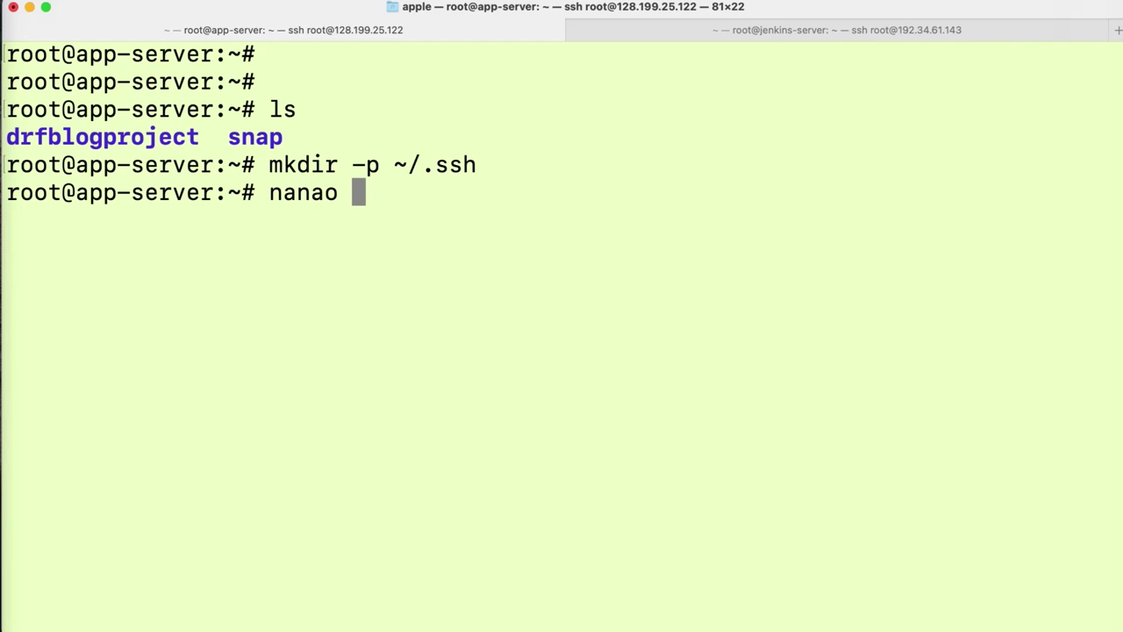
key(BackSpace)
key(BackSpace)
key(BackSpace)
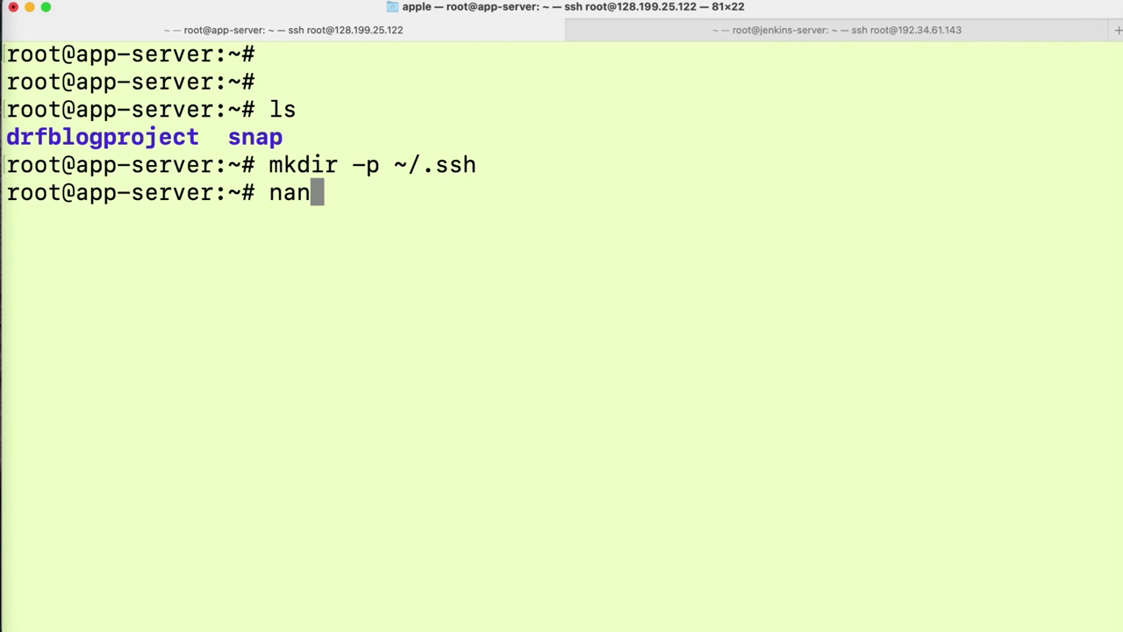
text(o )
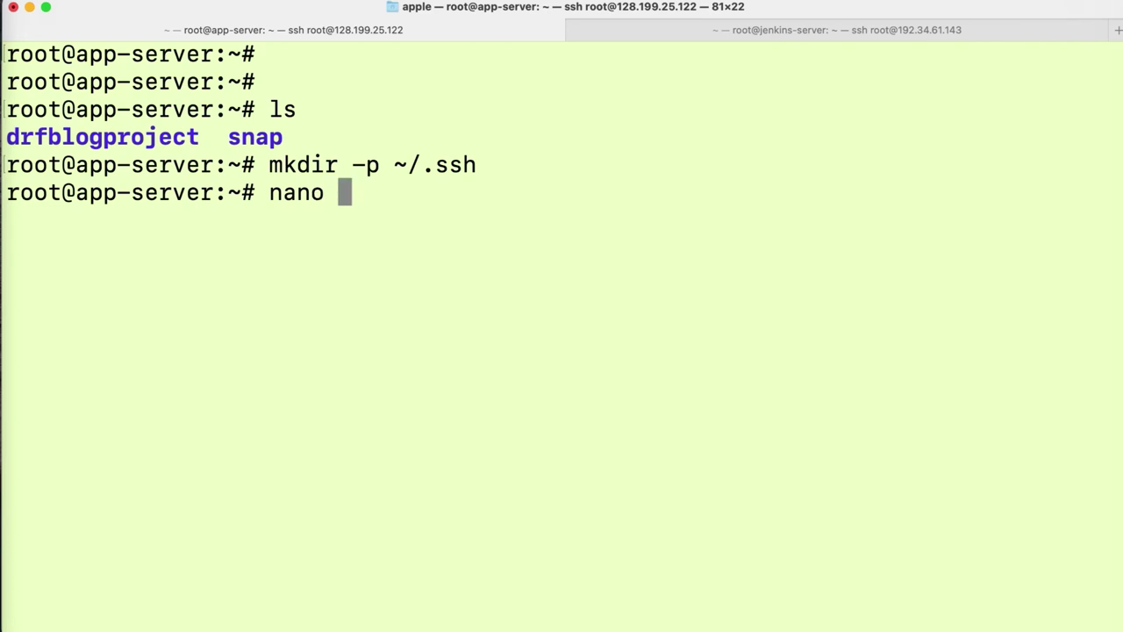
text(~/.)
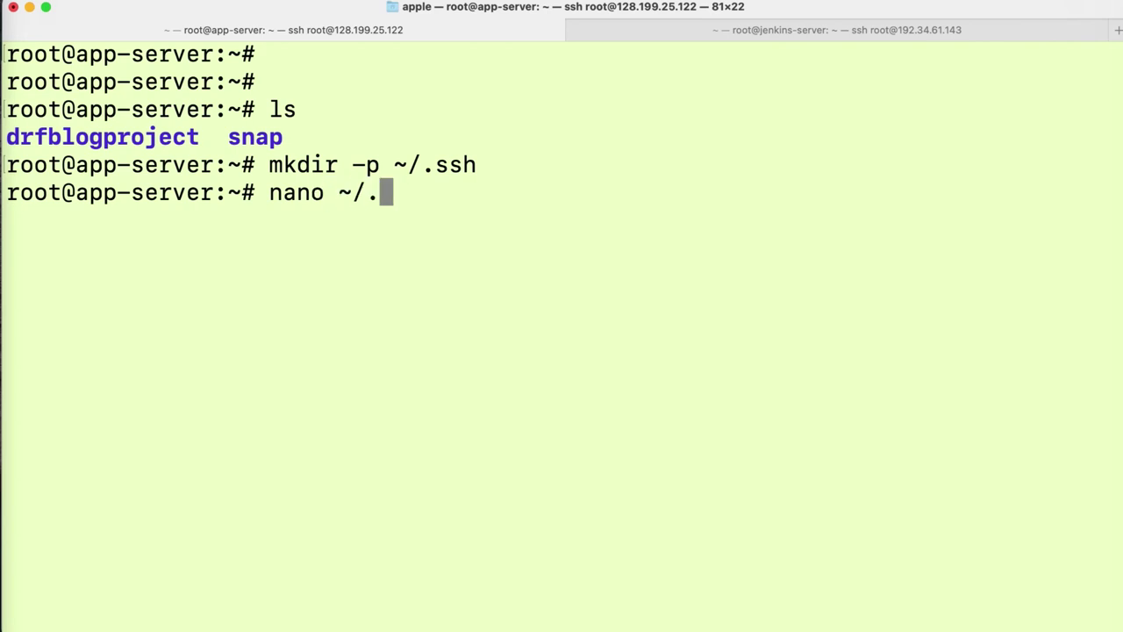
text(ssh/autho)
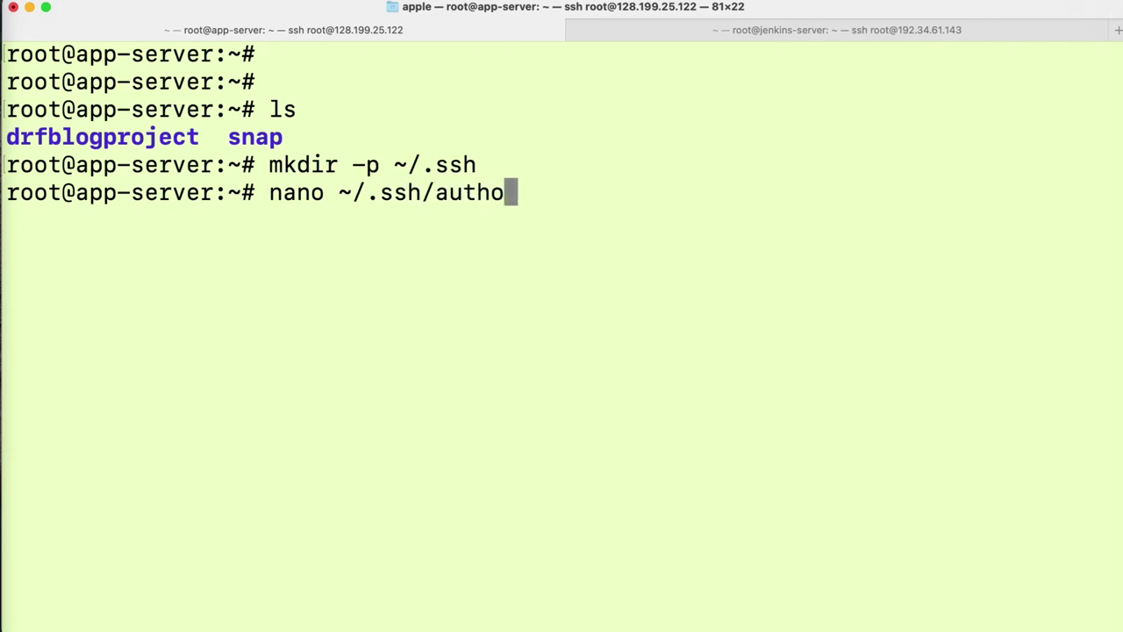
text(ri)
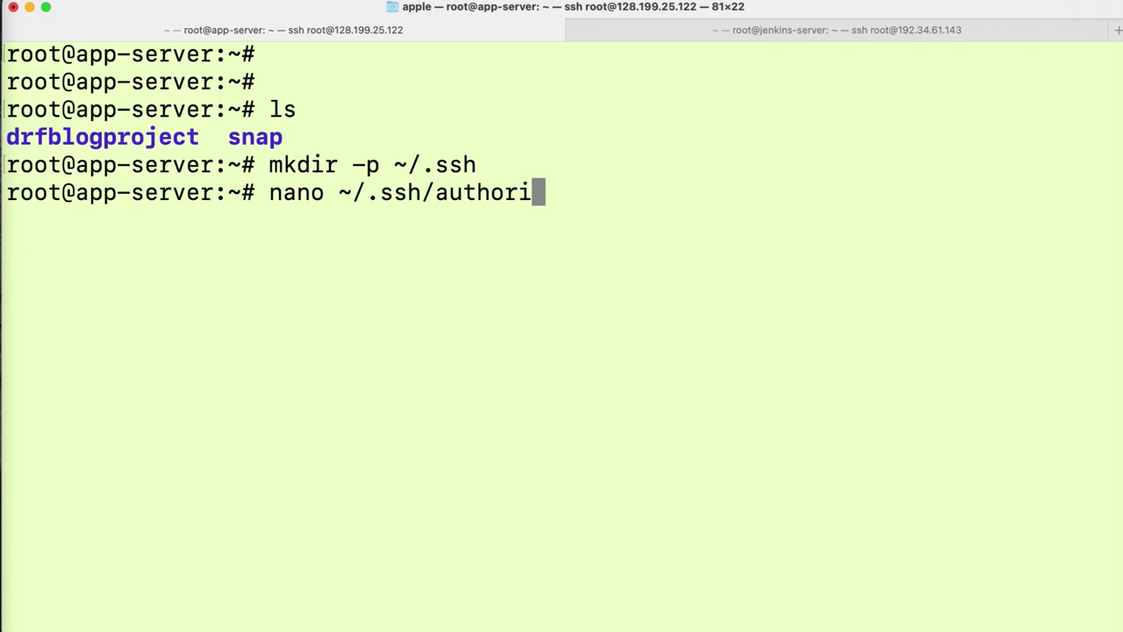
text(zedkey)
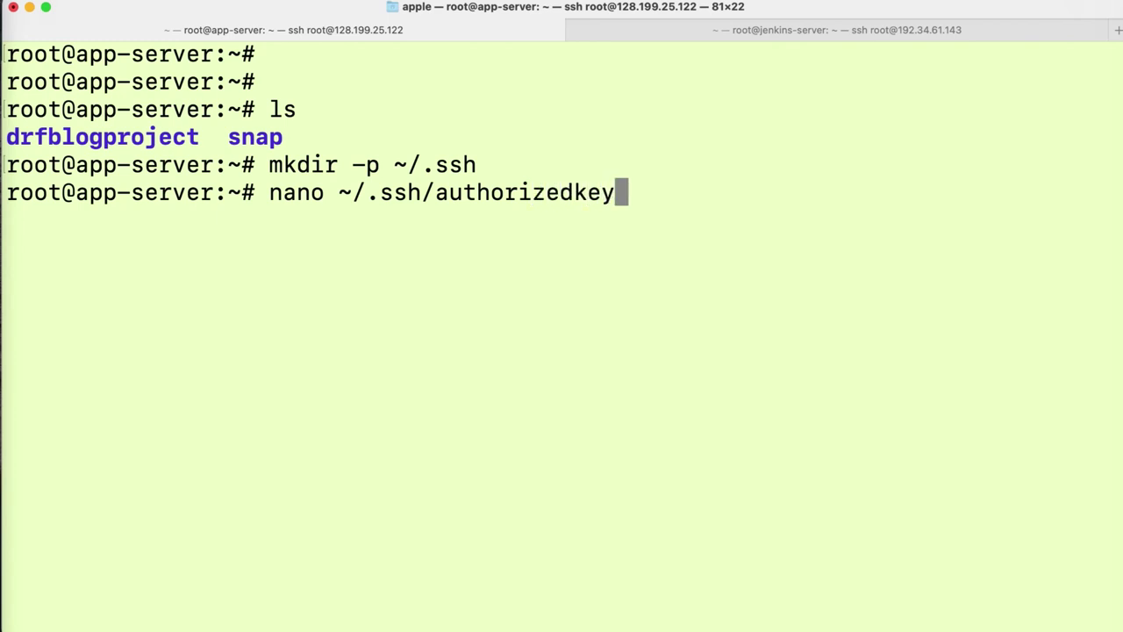
key(BackSpace)
key(BackSpace)
key(BackSpace)
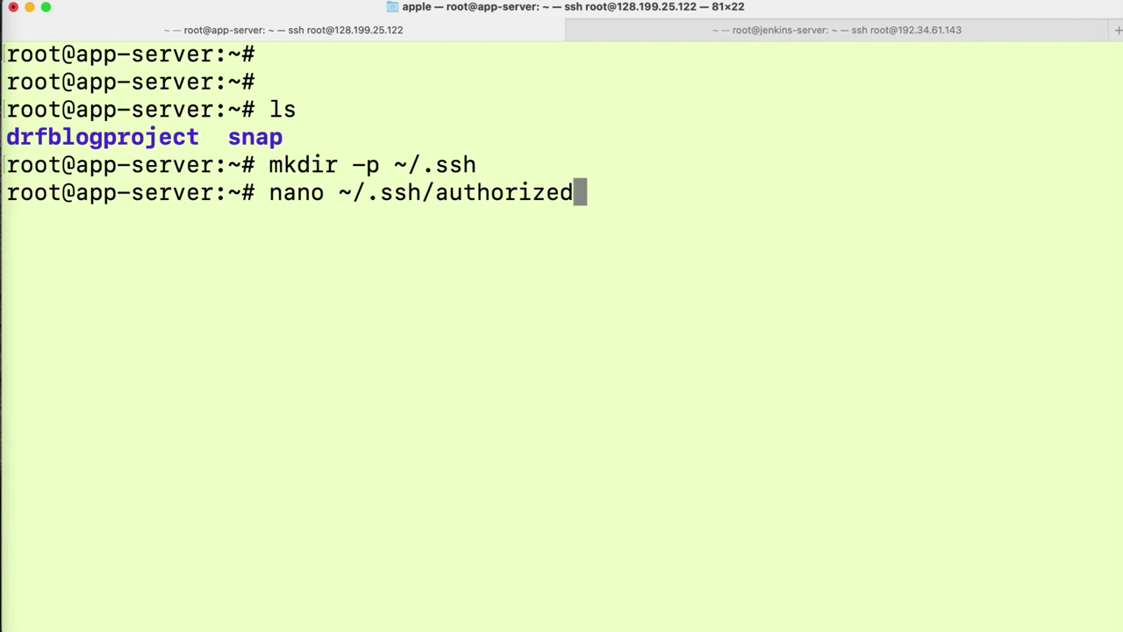
text(_keys)
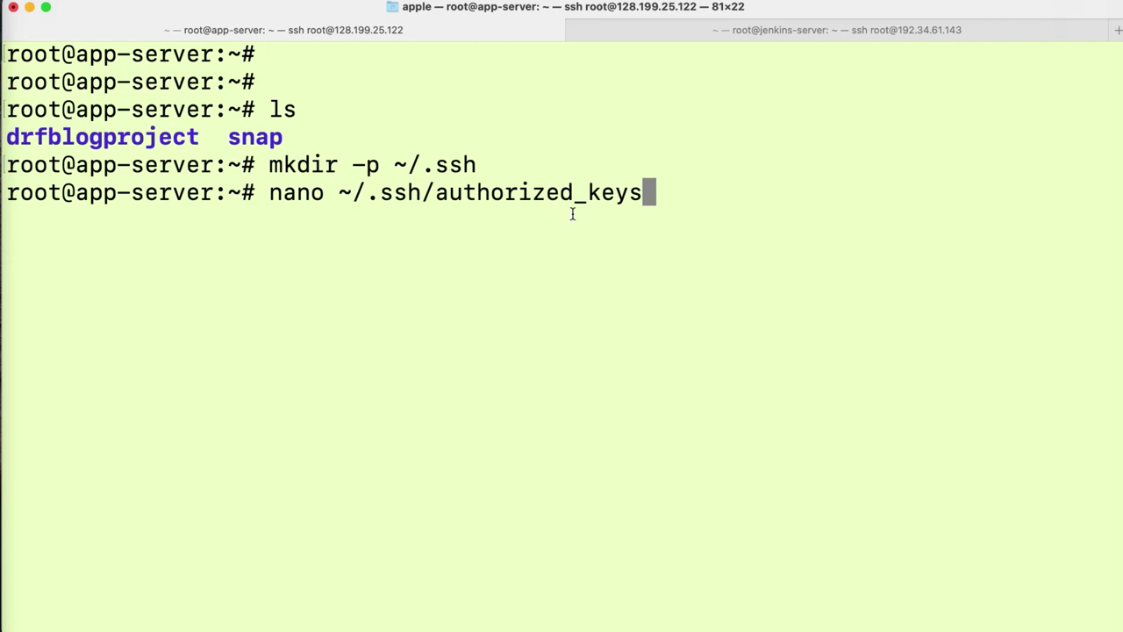
click(668, 199)
key(Return)
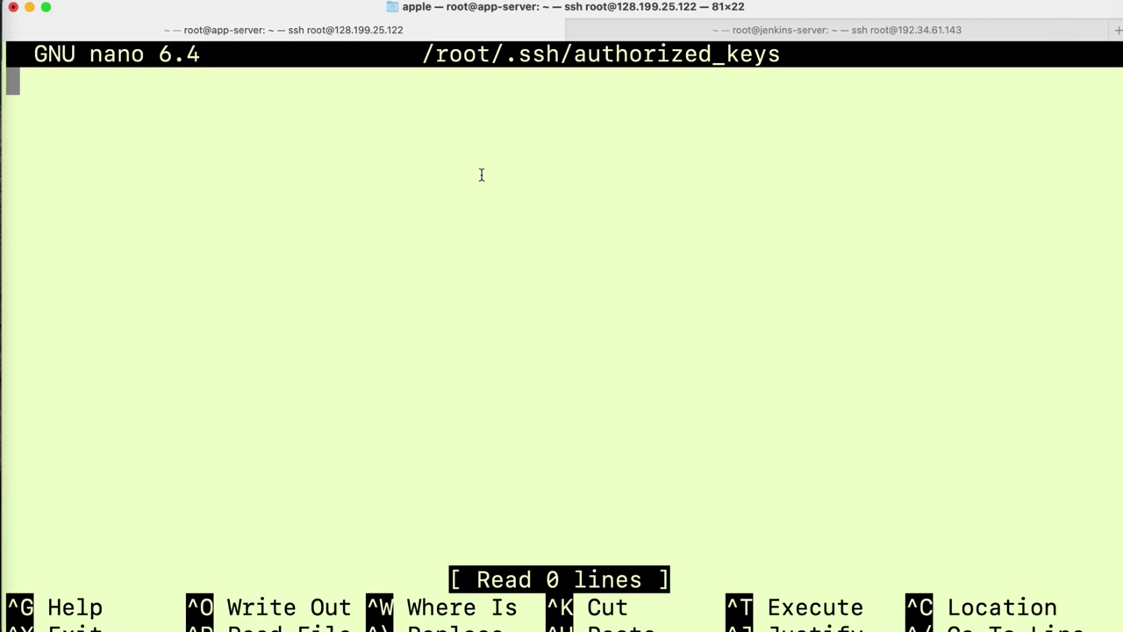
- Paste the jenkins-server's public key into authorized_keys, save it, exit nano, and decline Dictation
click(838, 29)
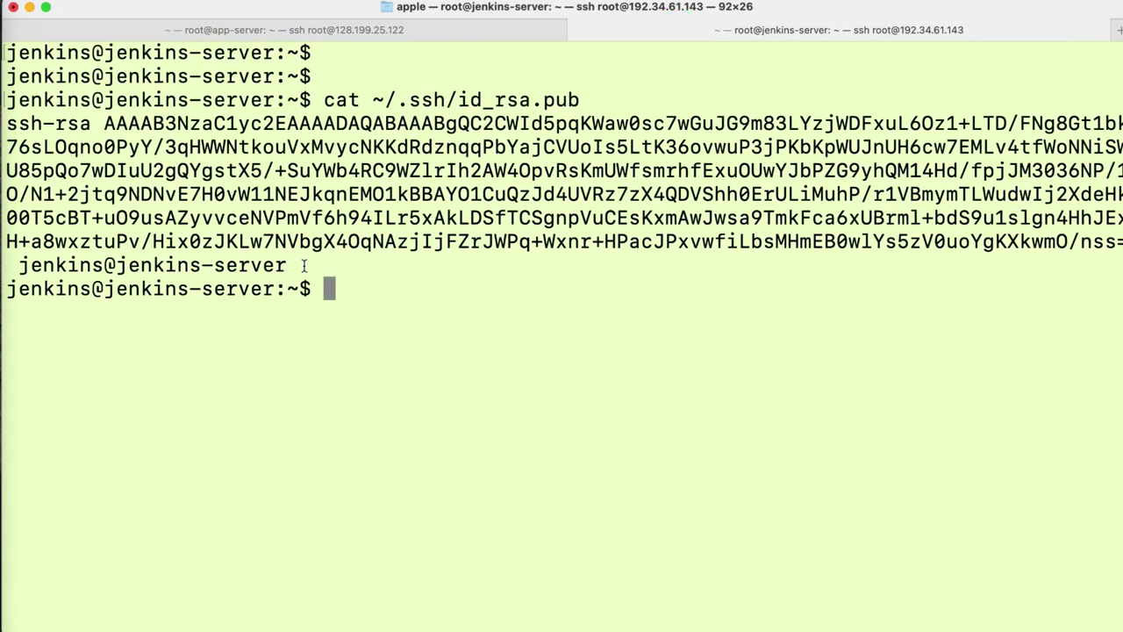
drag(303, 264, 5, 123)
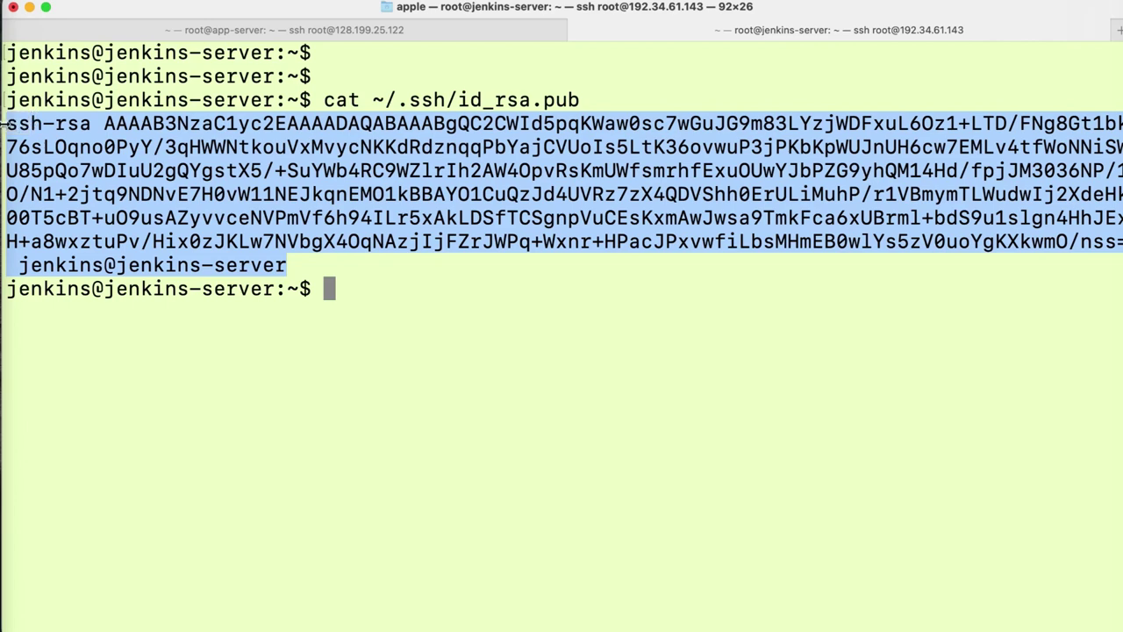
click(249, 30)
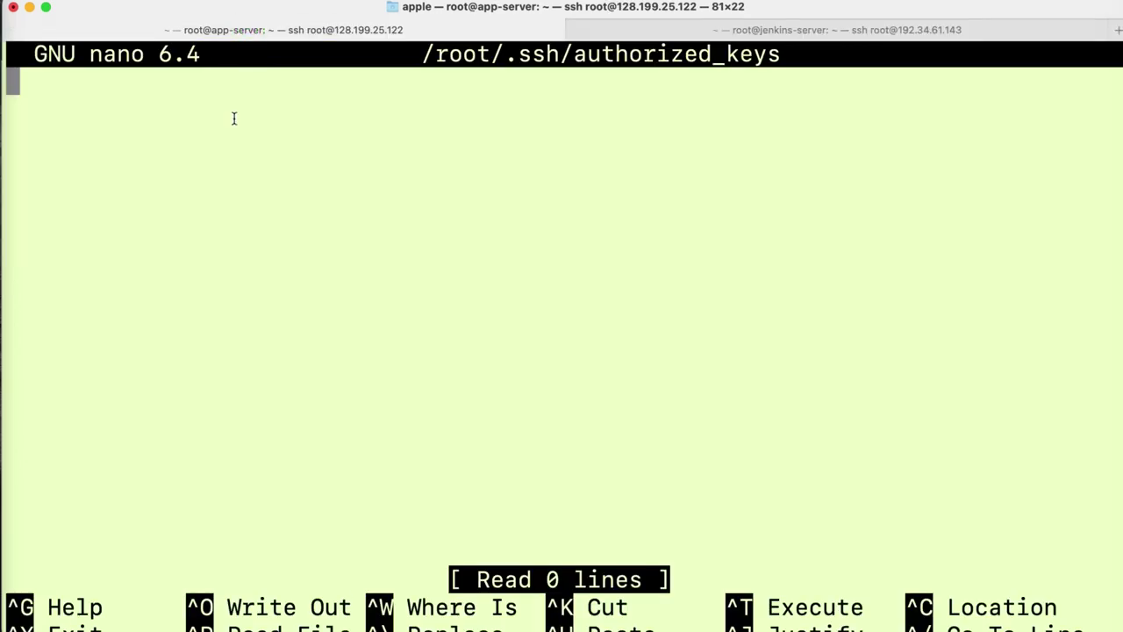
key(super+v)
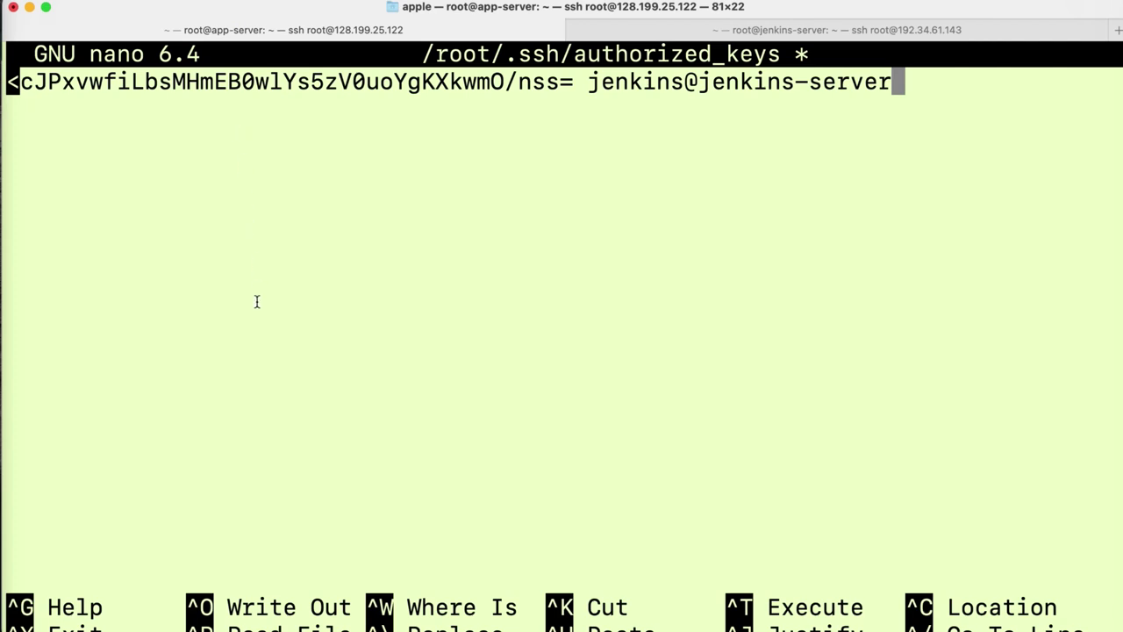
key(ctrl+o)
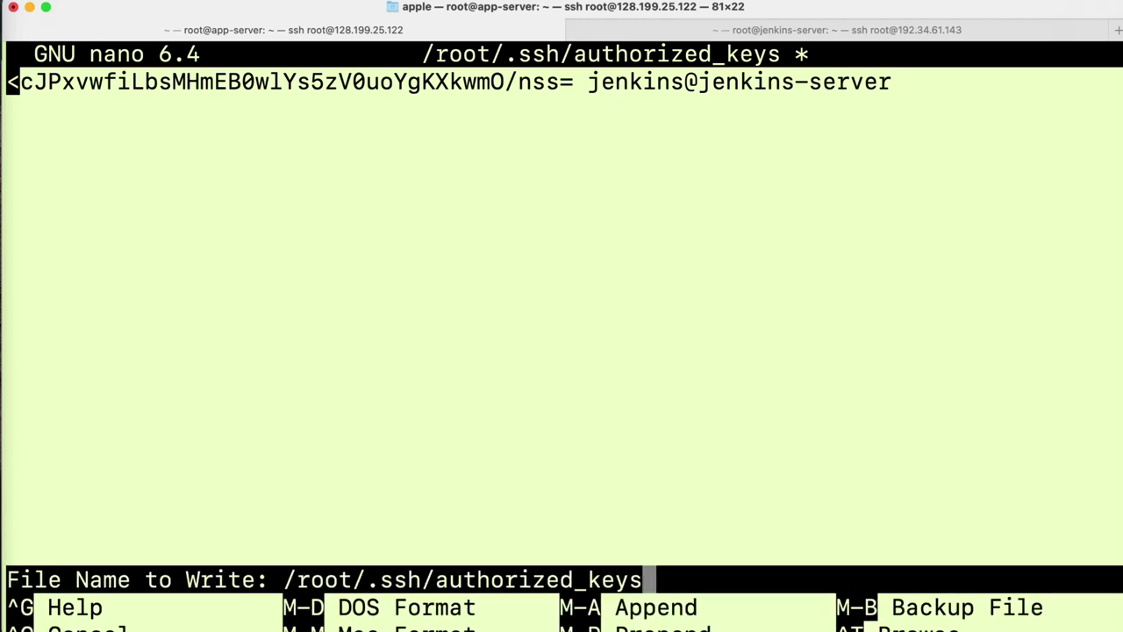
key(Return)
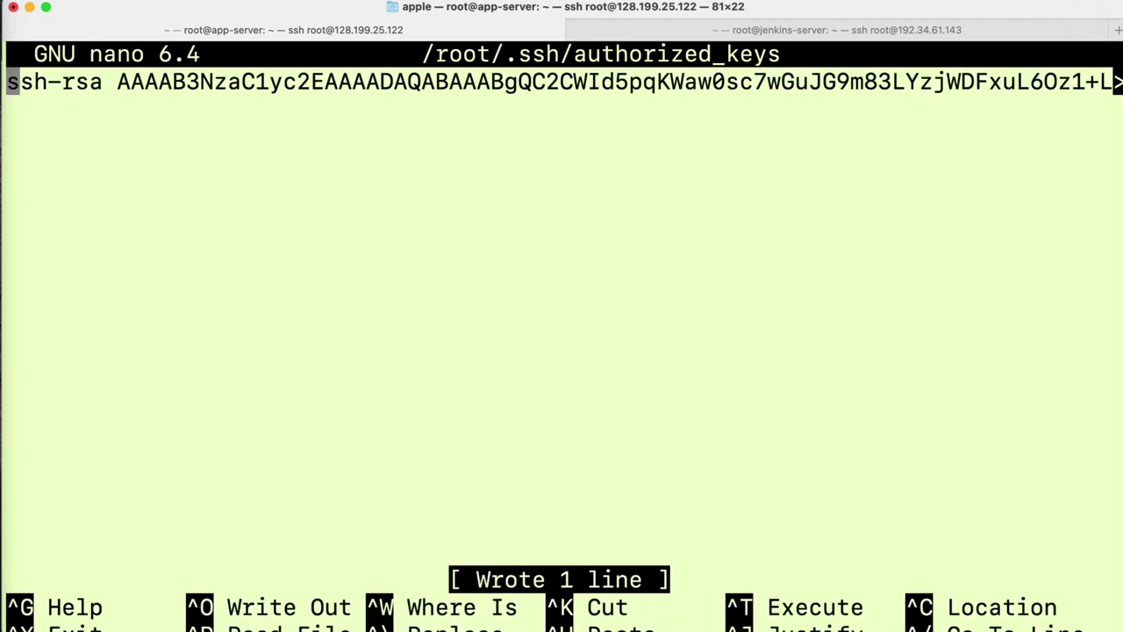
key(ctrl)
key(ctrl+x)
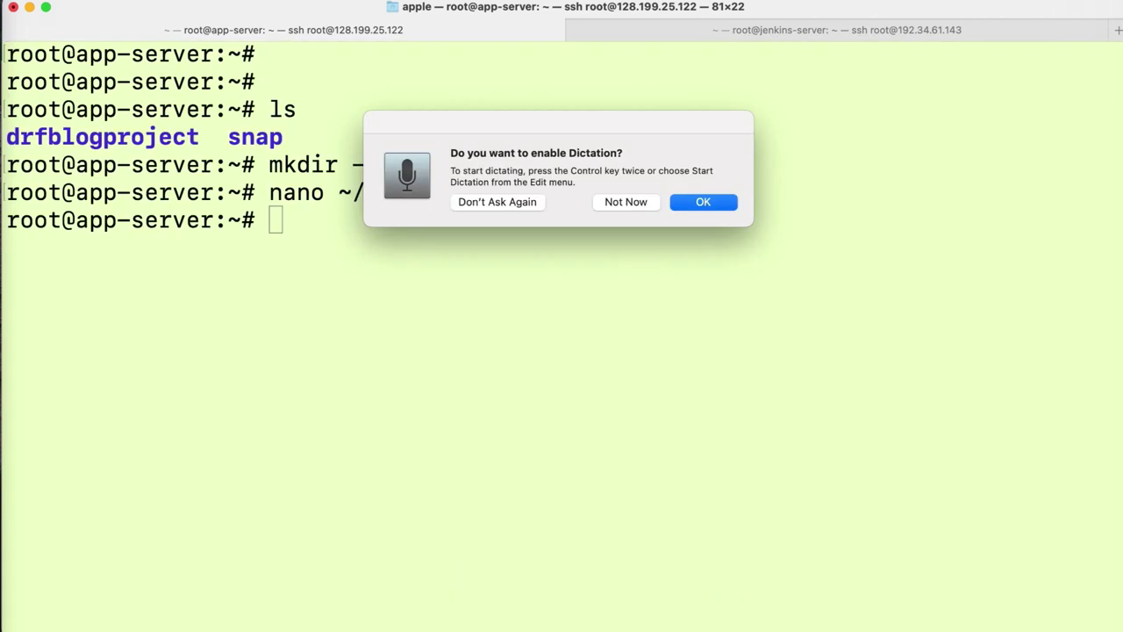
click(650, 204)
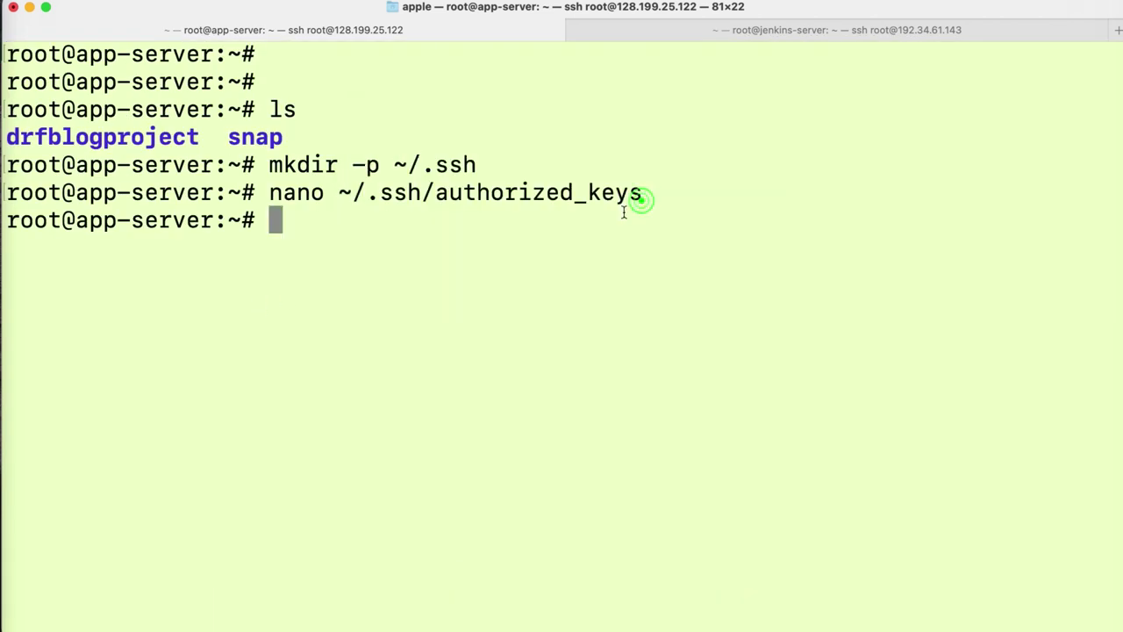
- Run chmod 600 ~/.ssh/authorized_keys on the app server
click(459, 272)
text(chm)
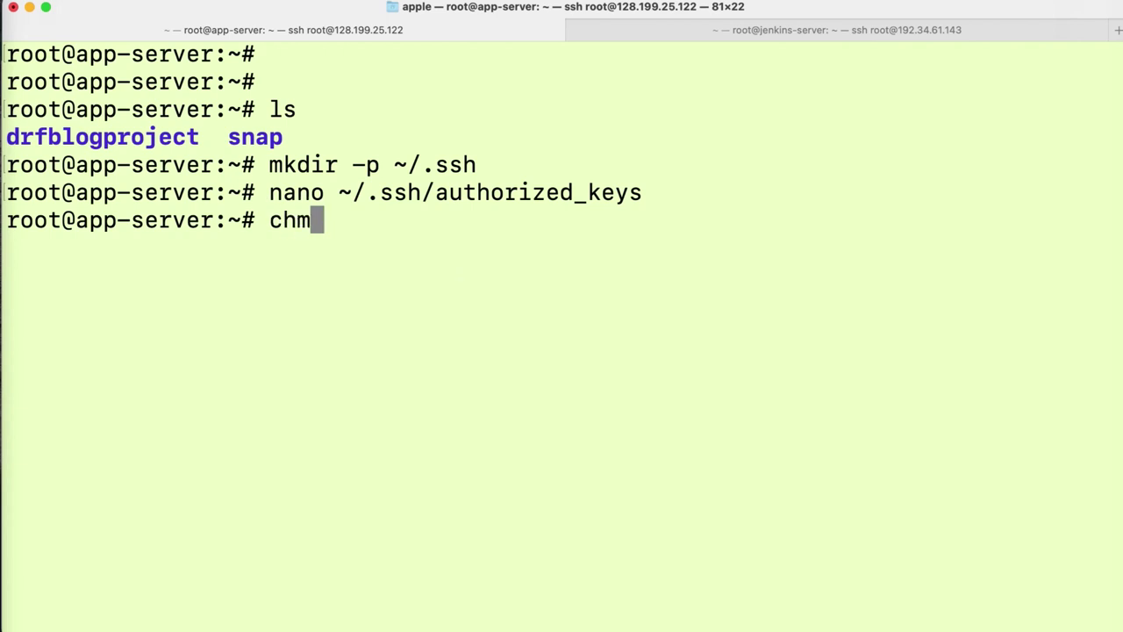
text(od)
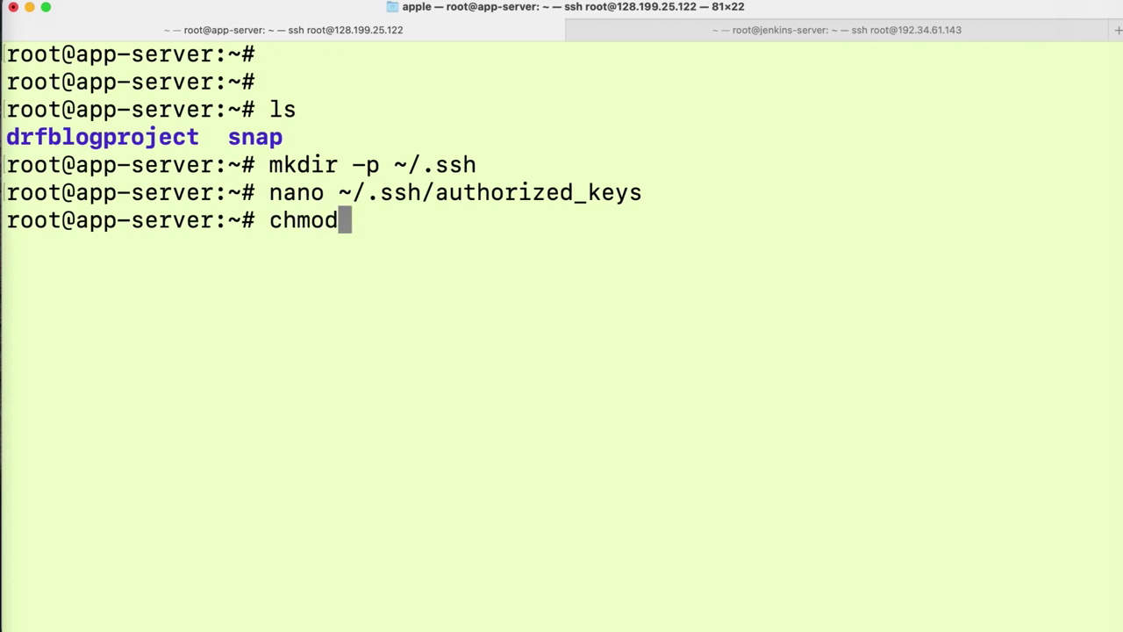
text( 600)
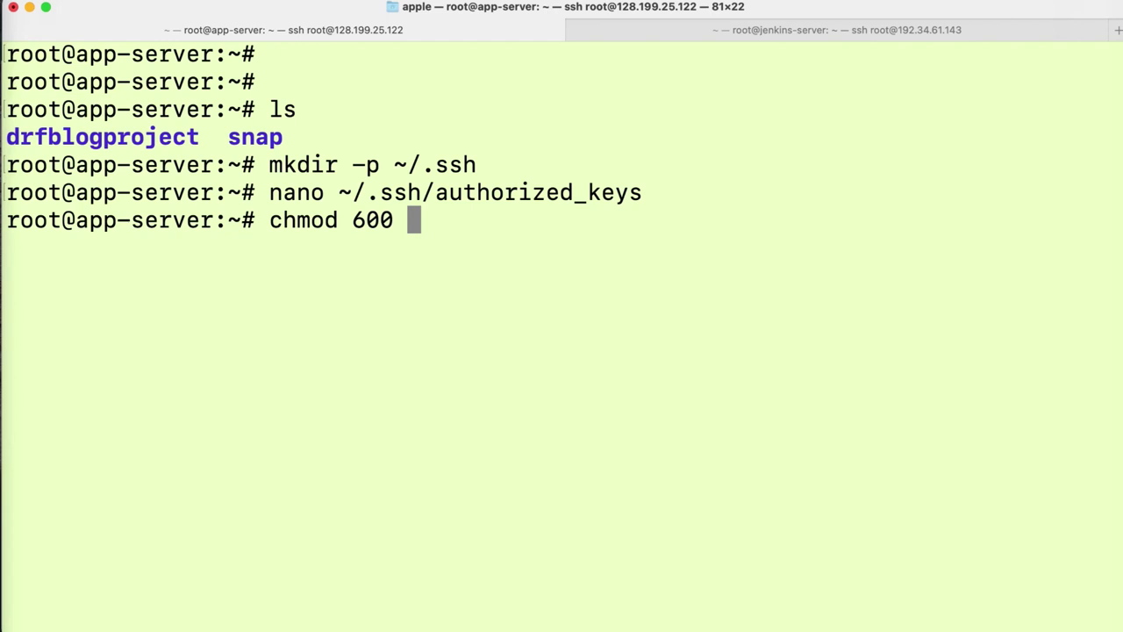
text(~/)
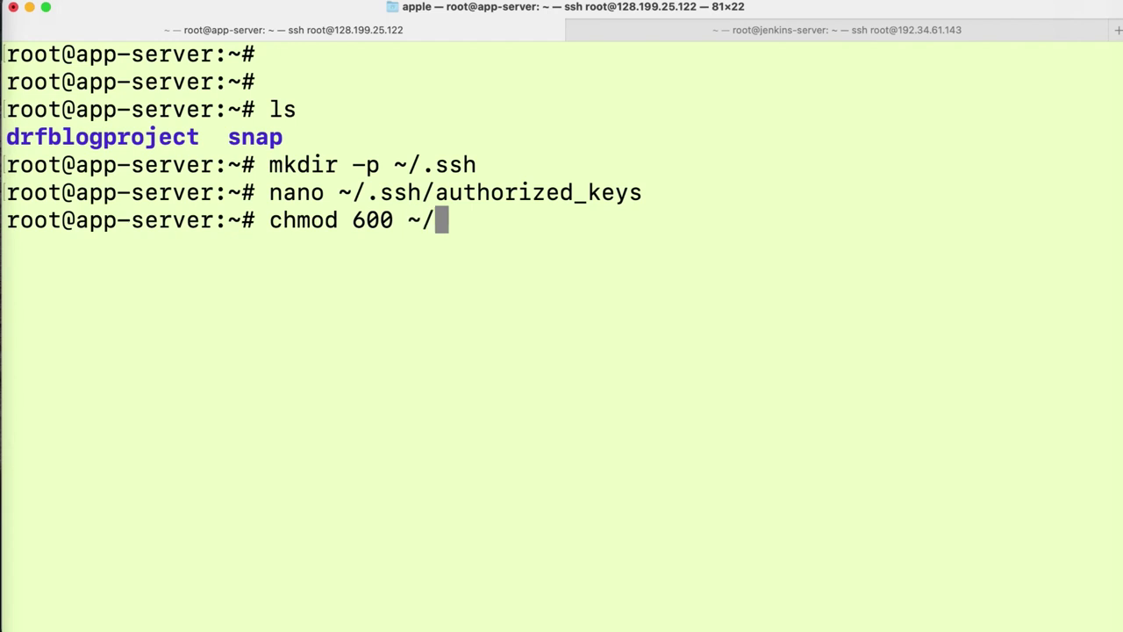
text(.sshh)
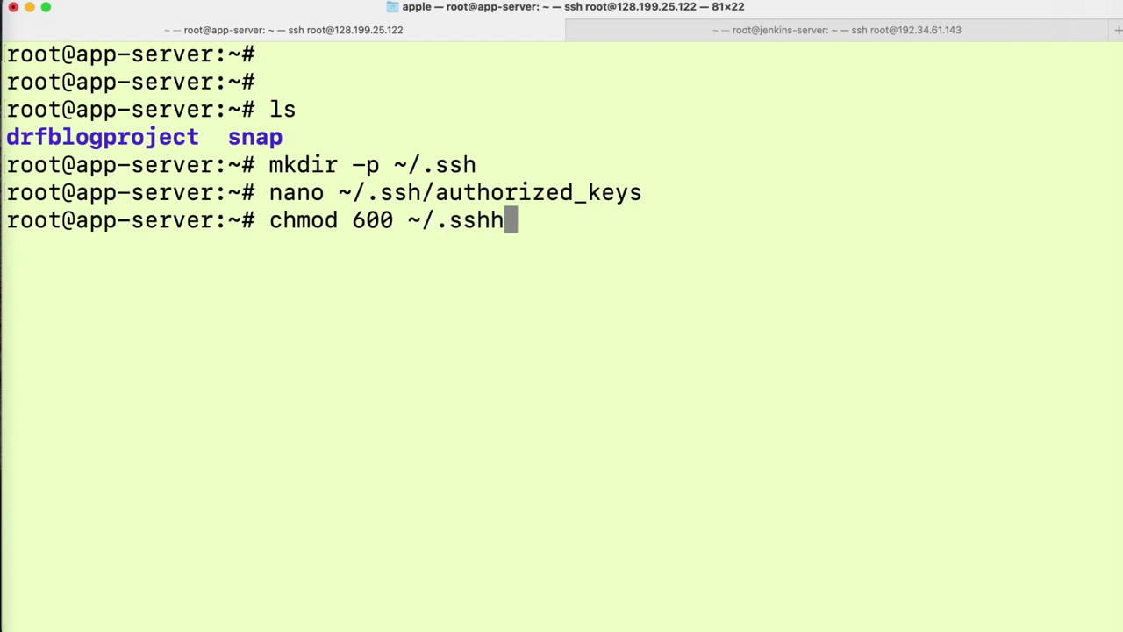
key(BackSpace)
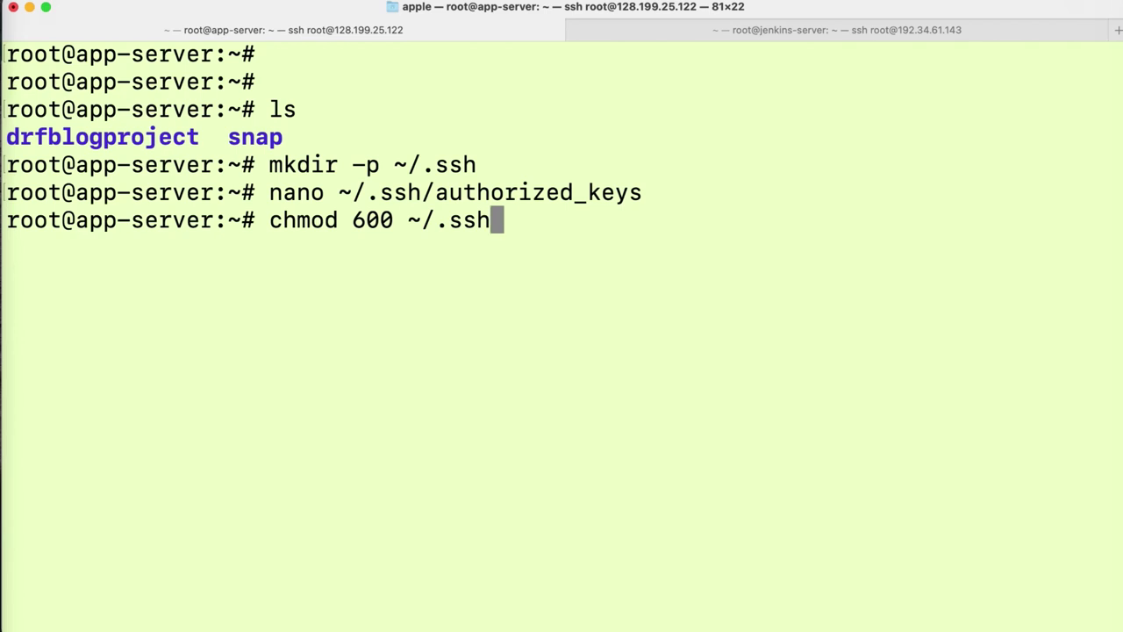
text(/)
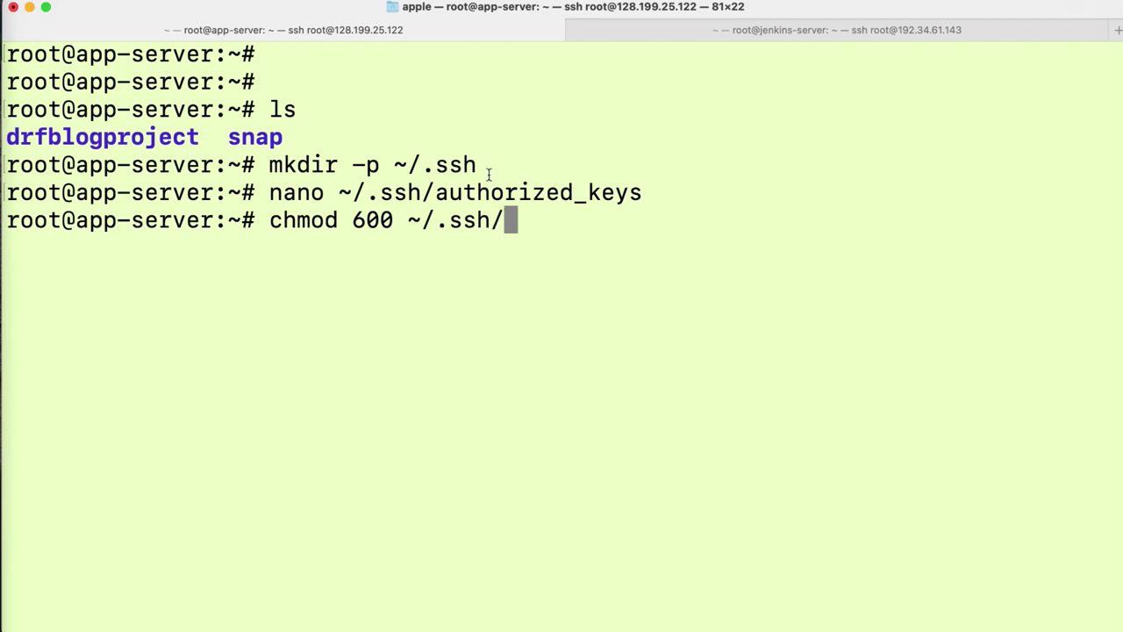
drag(646, 193, 435, 195)
click(514, 223)
key(super+v)
key(Return)
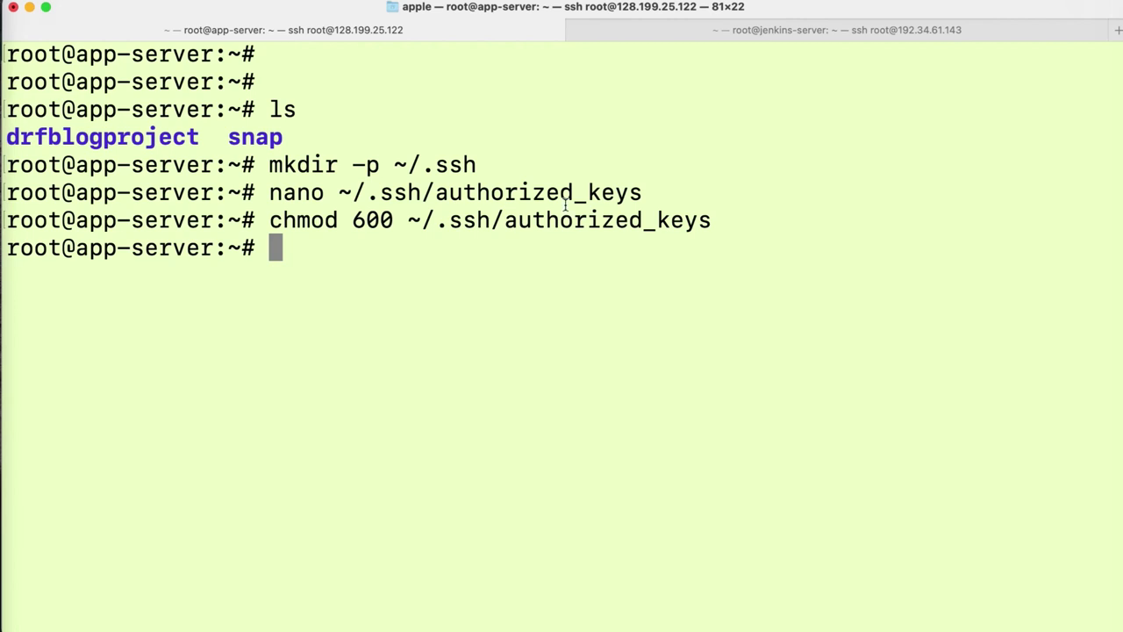
- On the jenkins-server, start an ssh root@ command and fetch the app-server IP from DigitalOcean
click(815, 30)
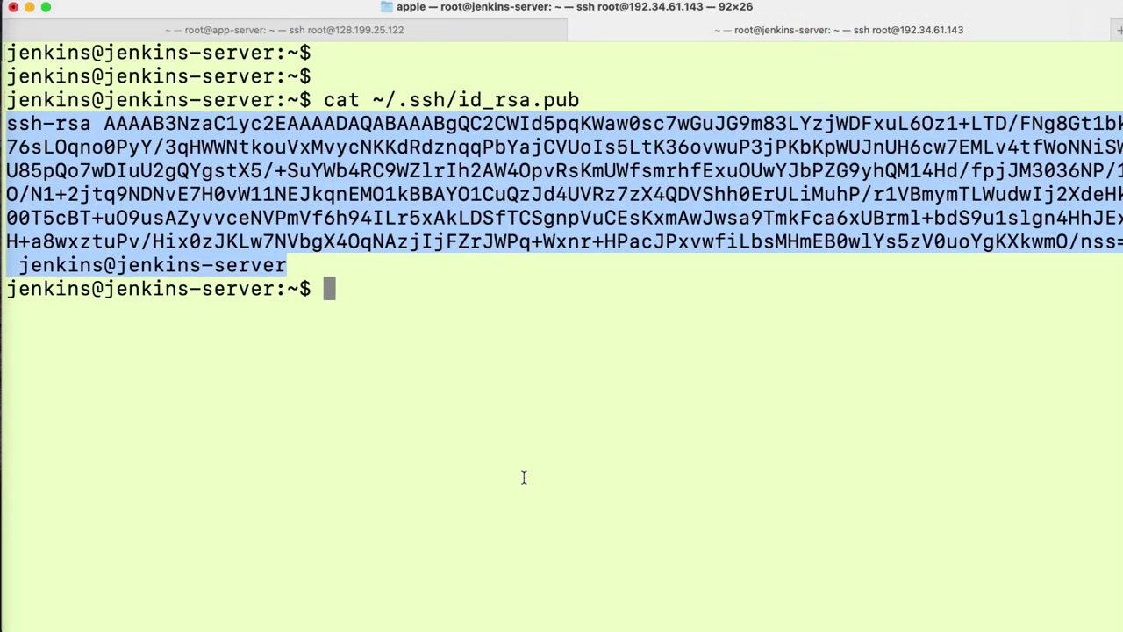
click(523, 477)
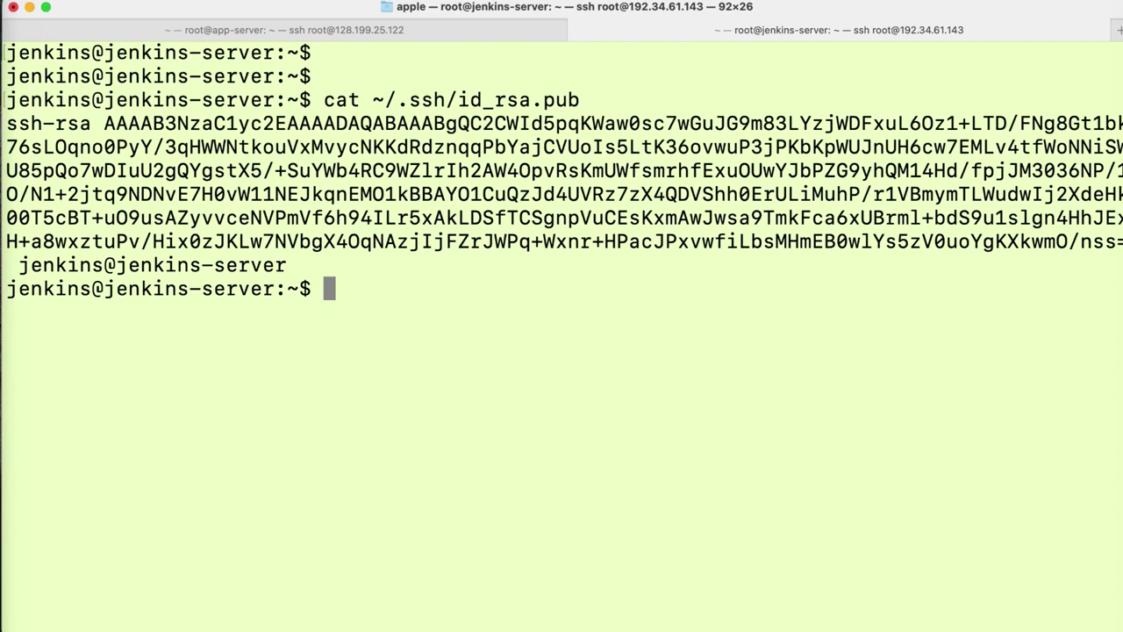
text(ssh r)
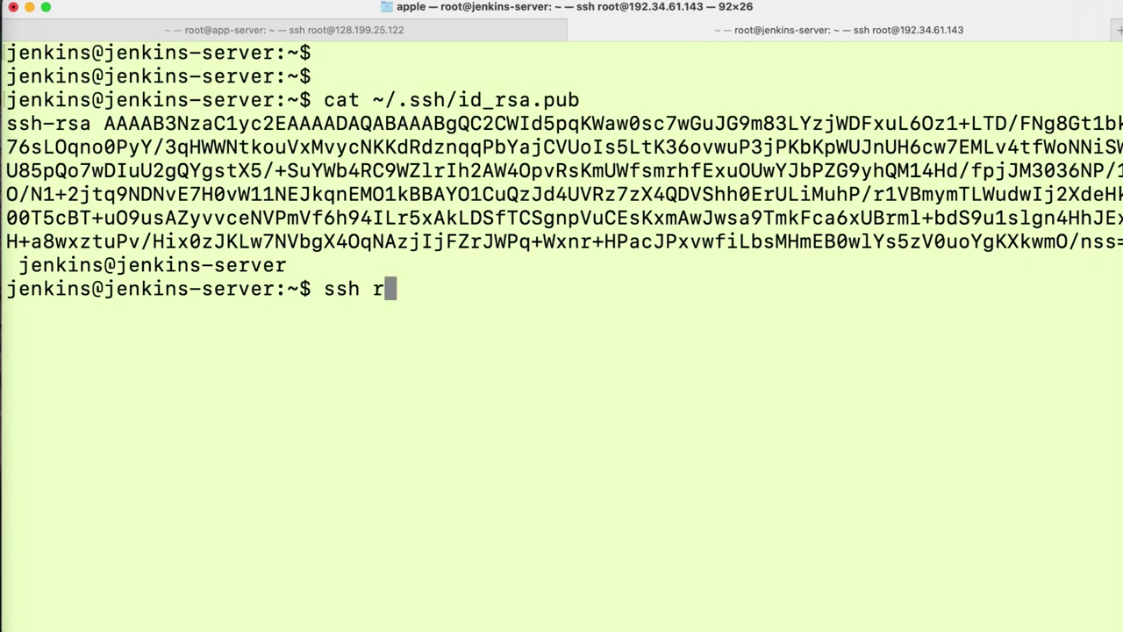
text(oot@)
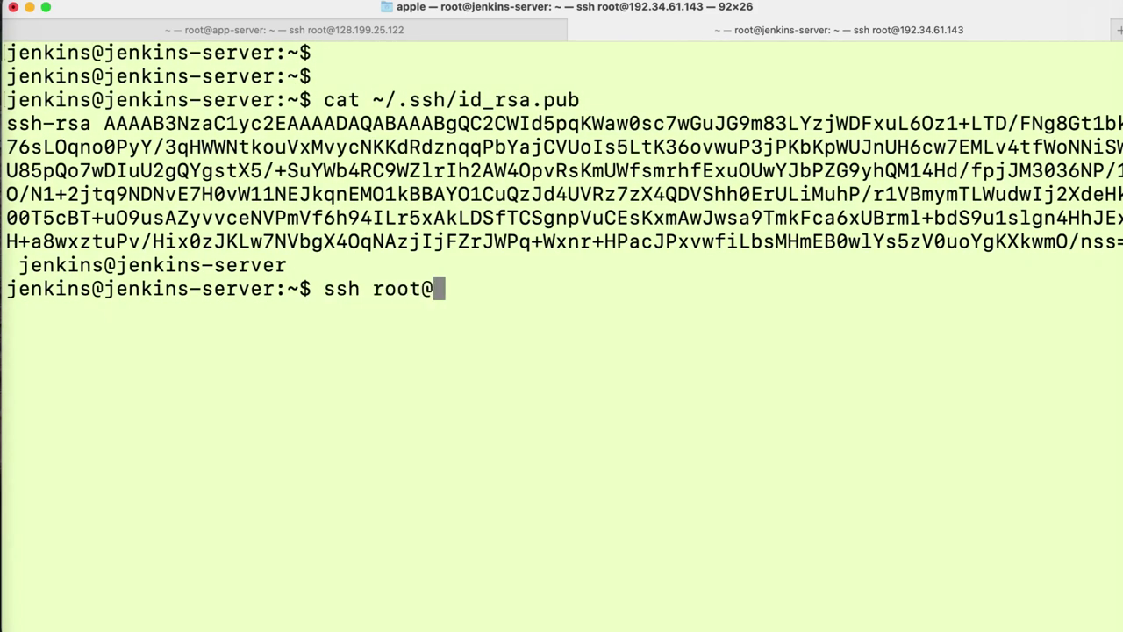
click(412, 29)
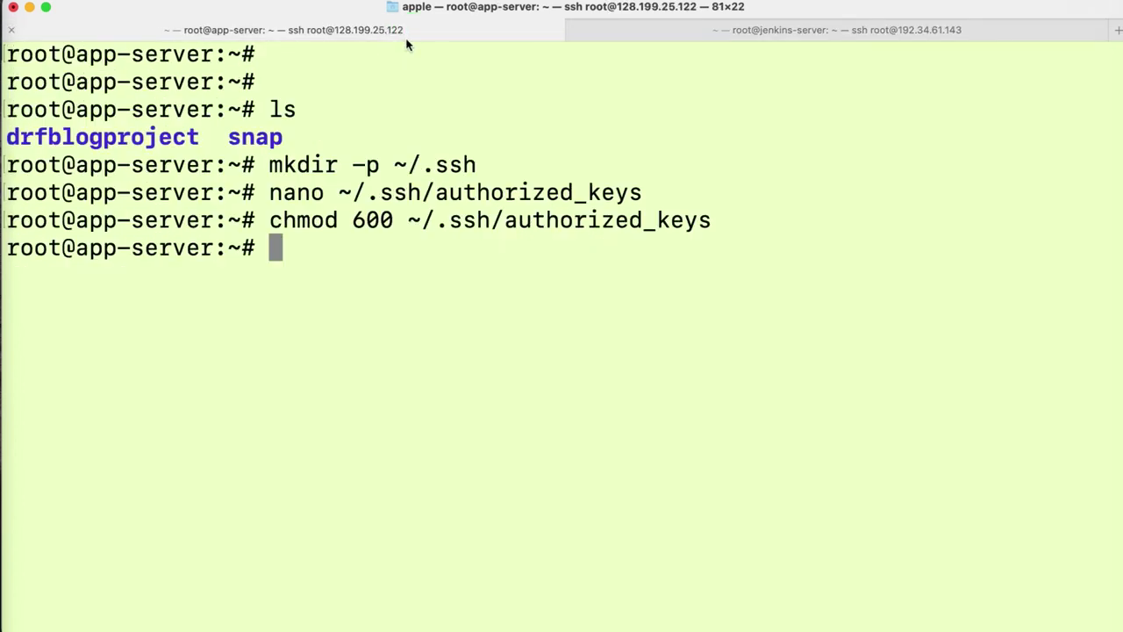
click(401, 35)
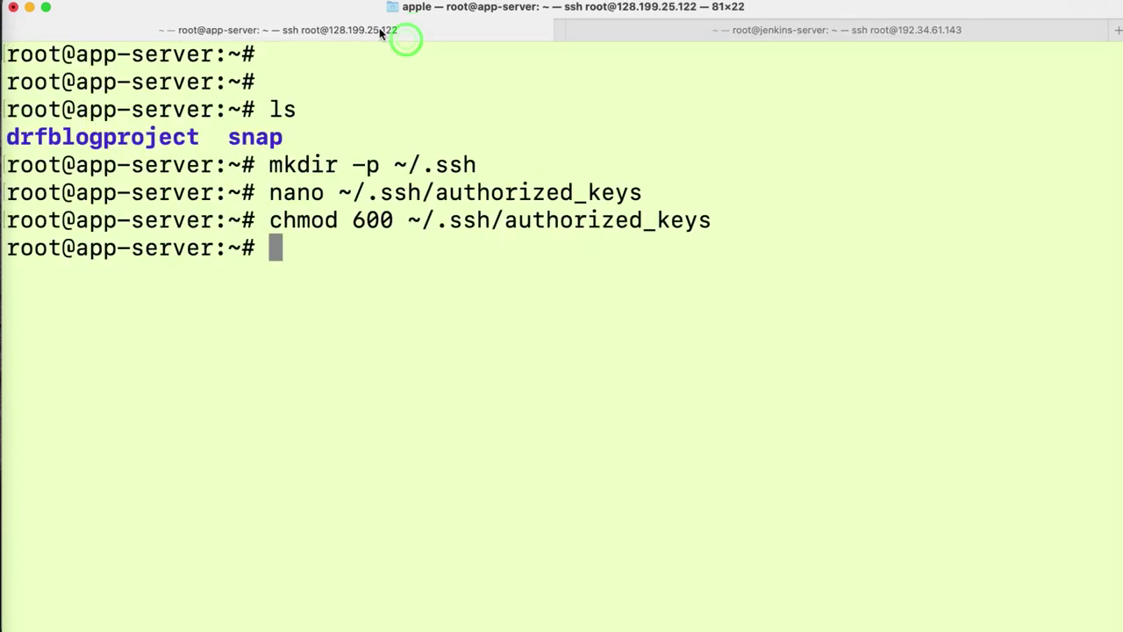
click(18, 425)
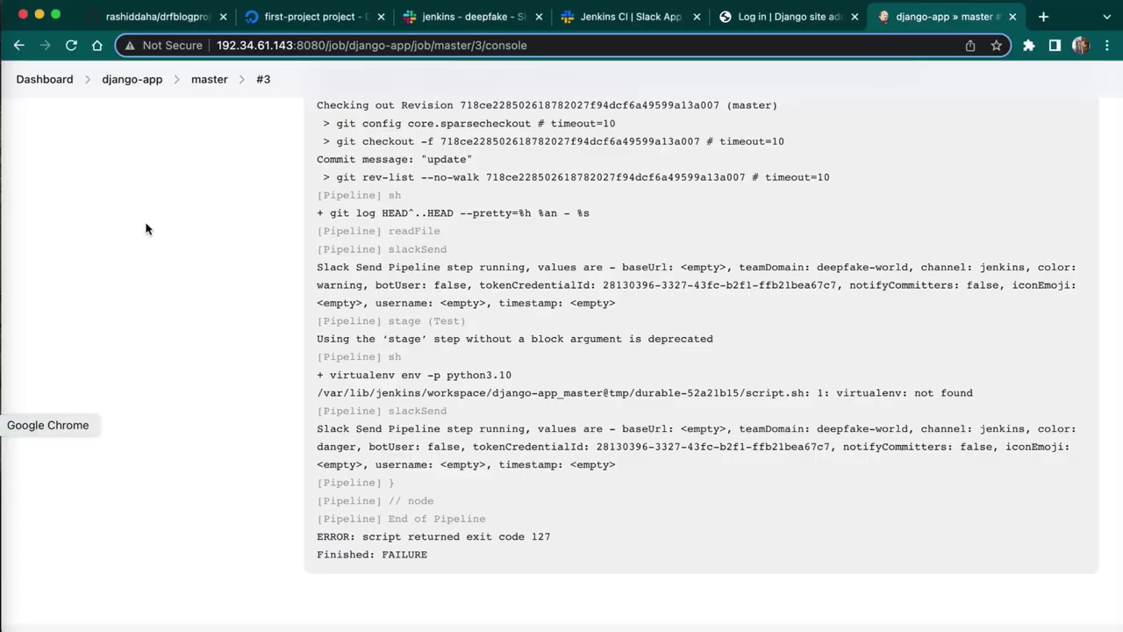
click(307, 16)
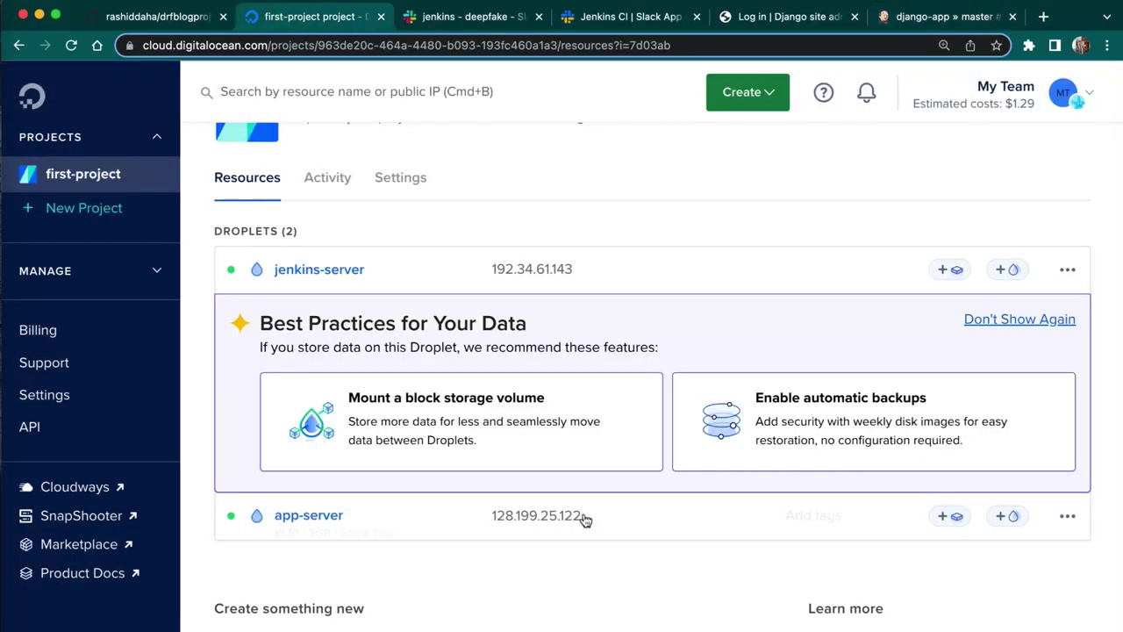
mouse_move(594, 518)
click(3, 491)
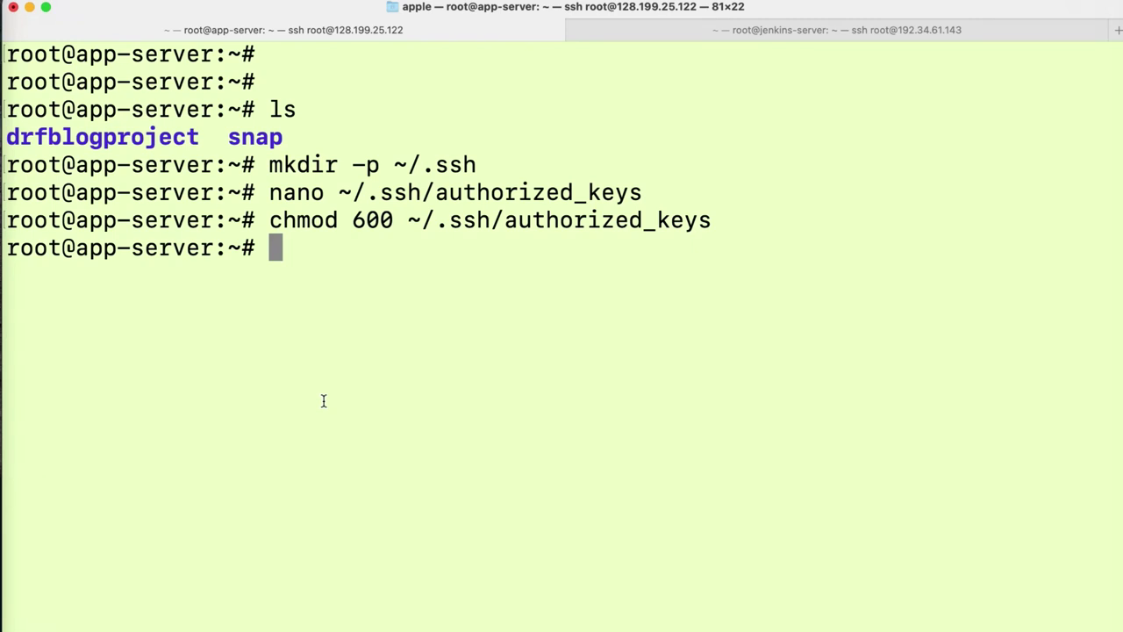
- Complete the SSH login to the app-server at 128.199.25.122, accepting its host key with yes
click(809, 34)
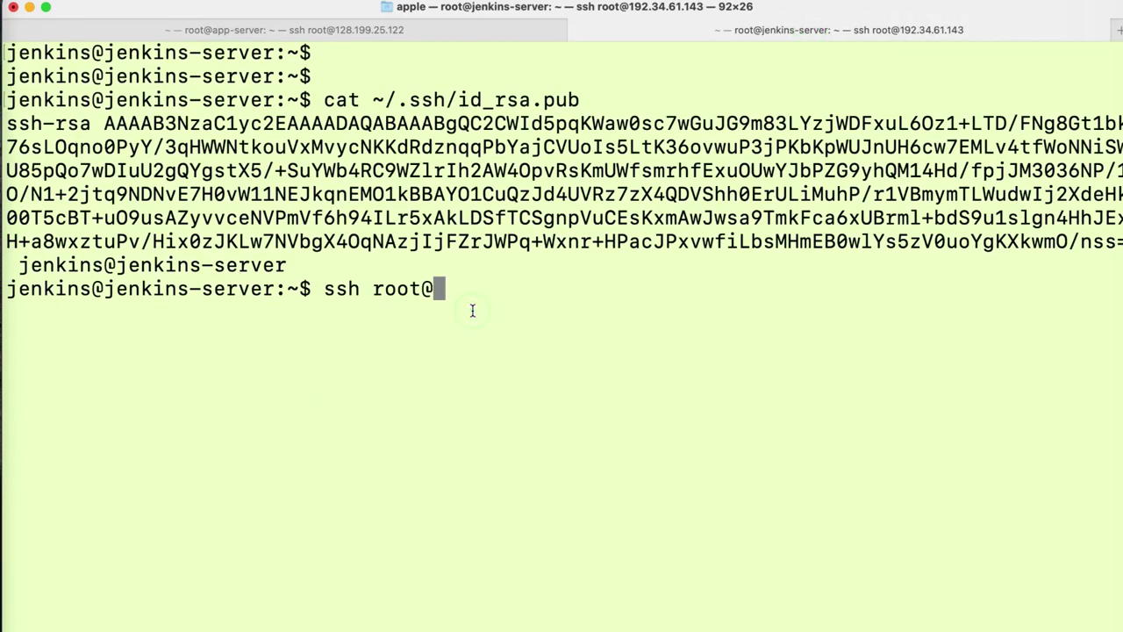
key(super+v)
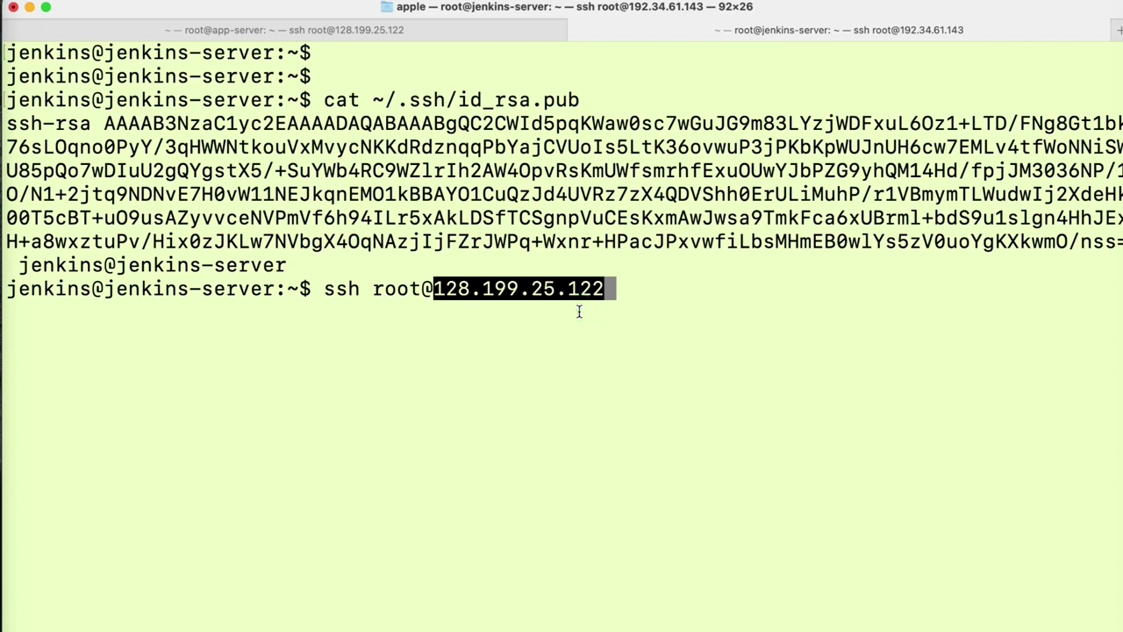
key(Return)
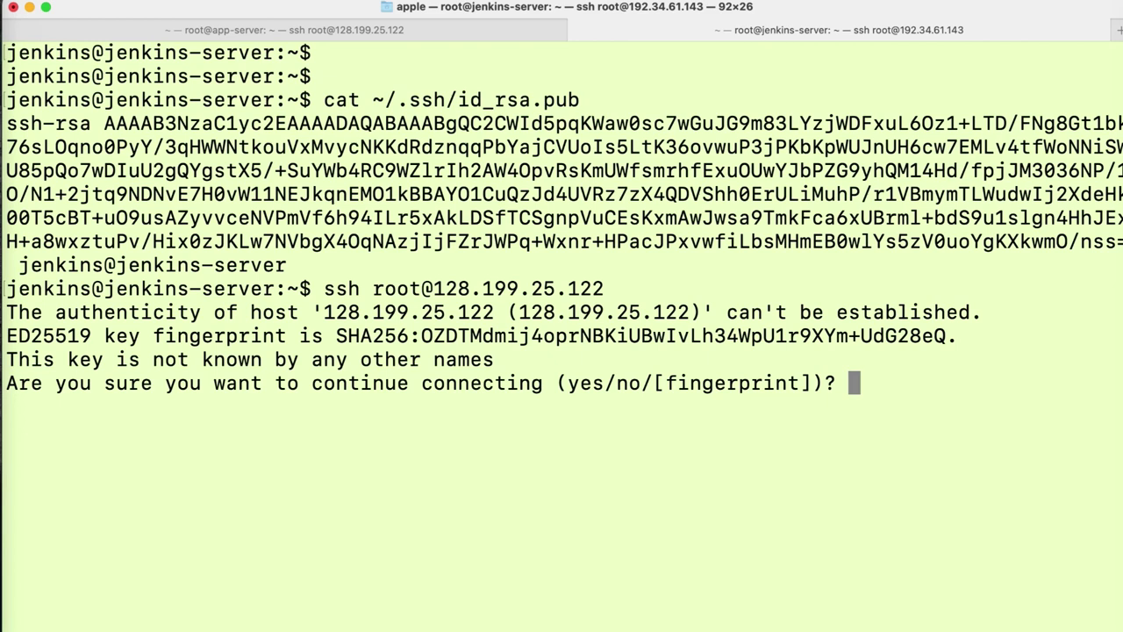
text(yes)
key(Return)
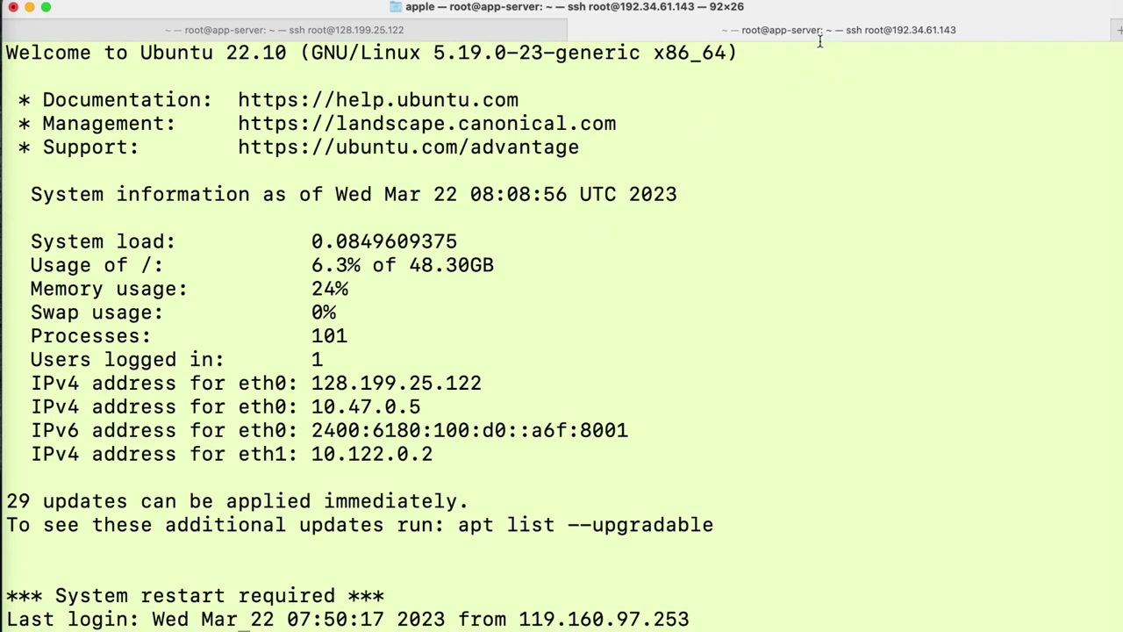
- Return from the django-app master console log to the master pipeline page and trigger Build Now
click(816, 37)
click(1, 425)
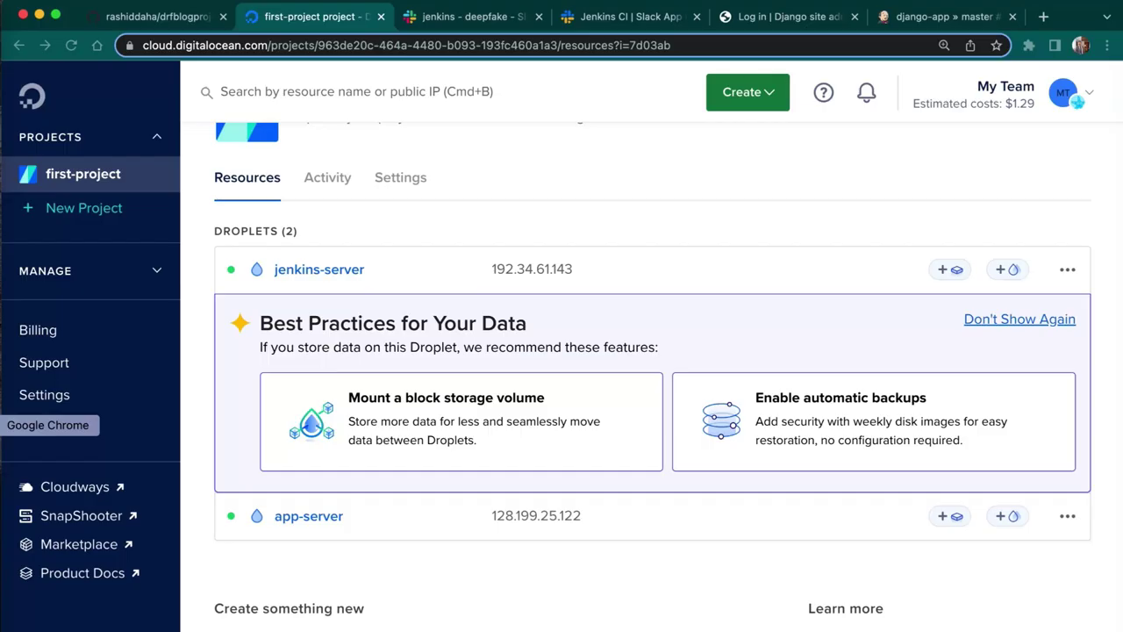
click(944, 18)
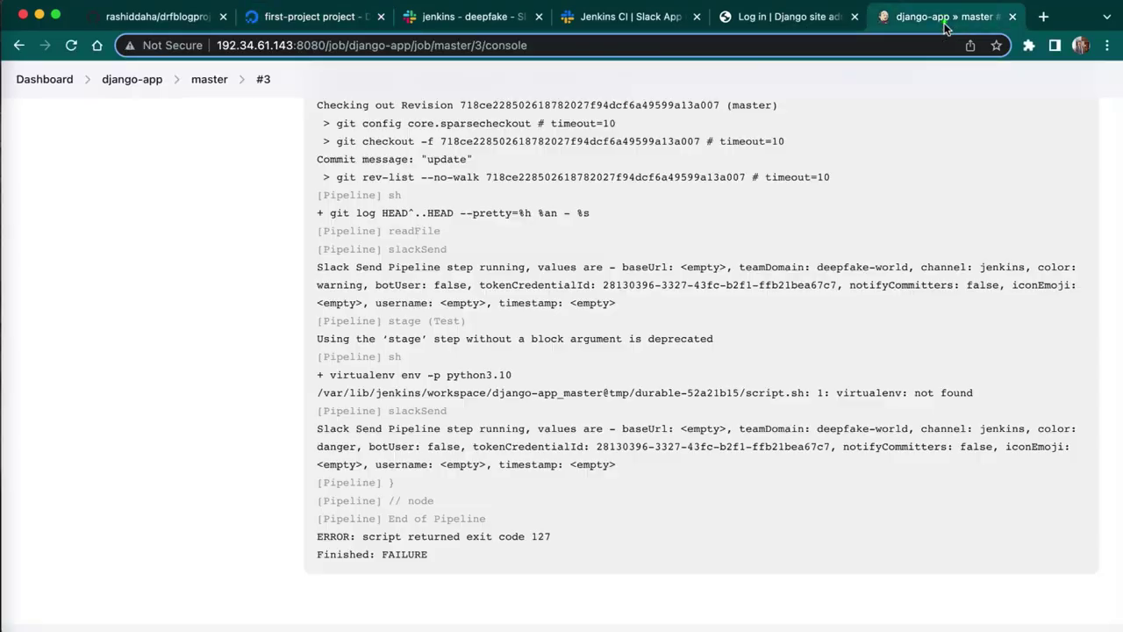
scroll(691, 244, up, 10)
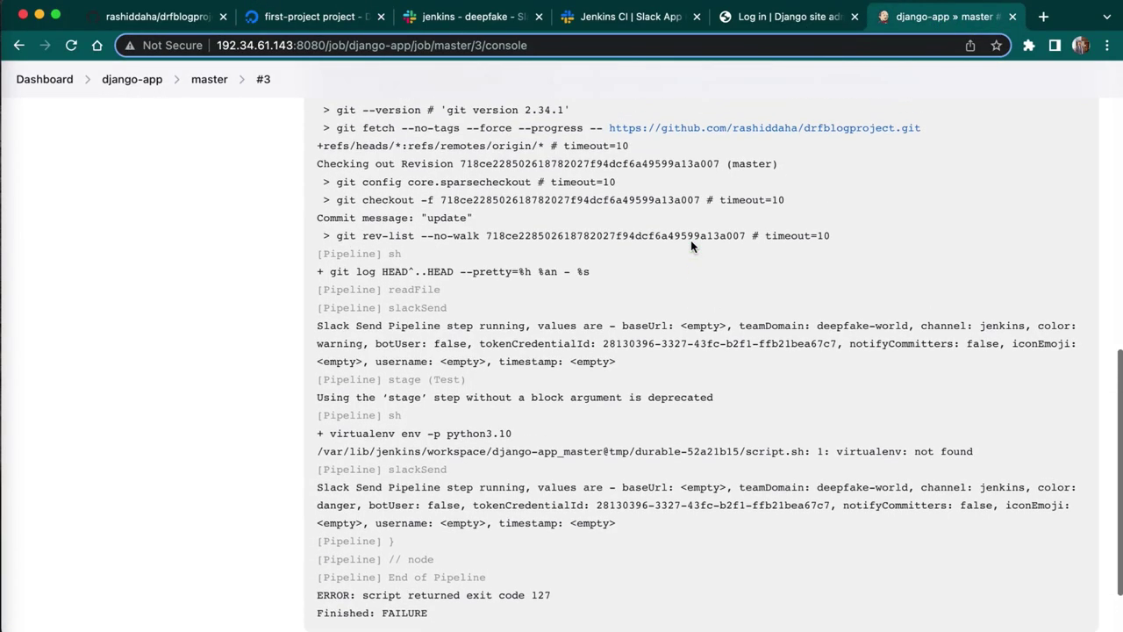
scroll(690, 244, up, 7)
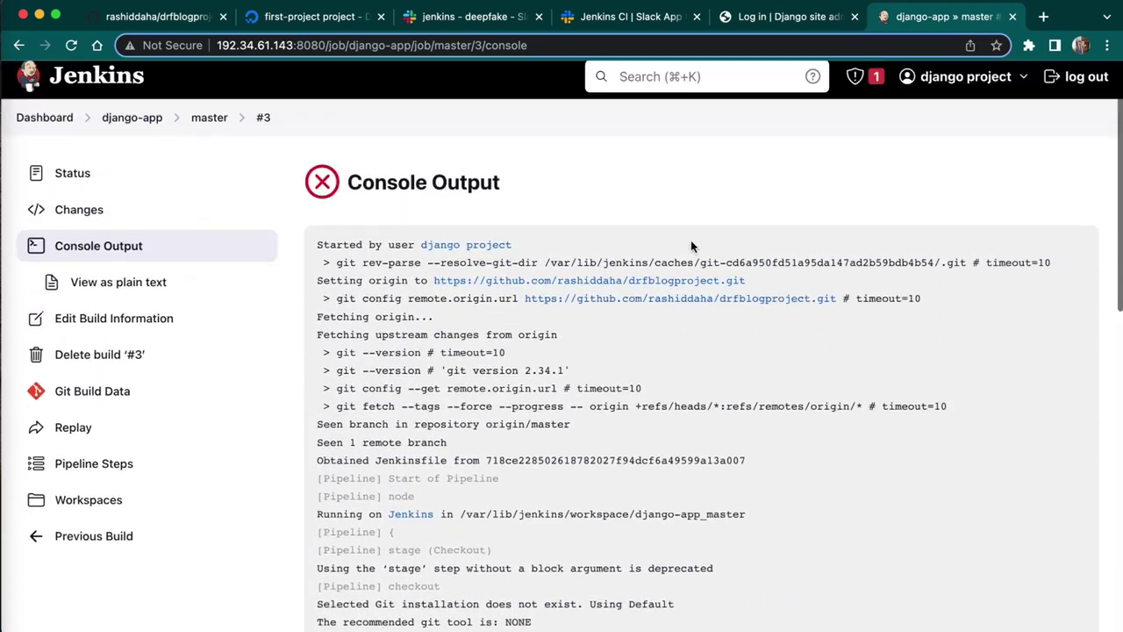
click(212, 126)
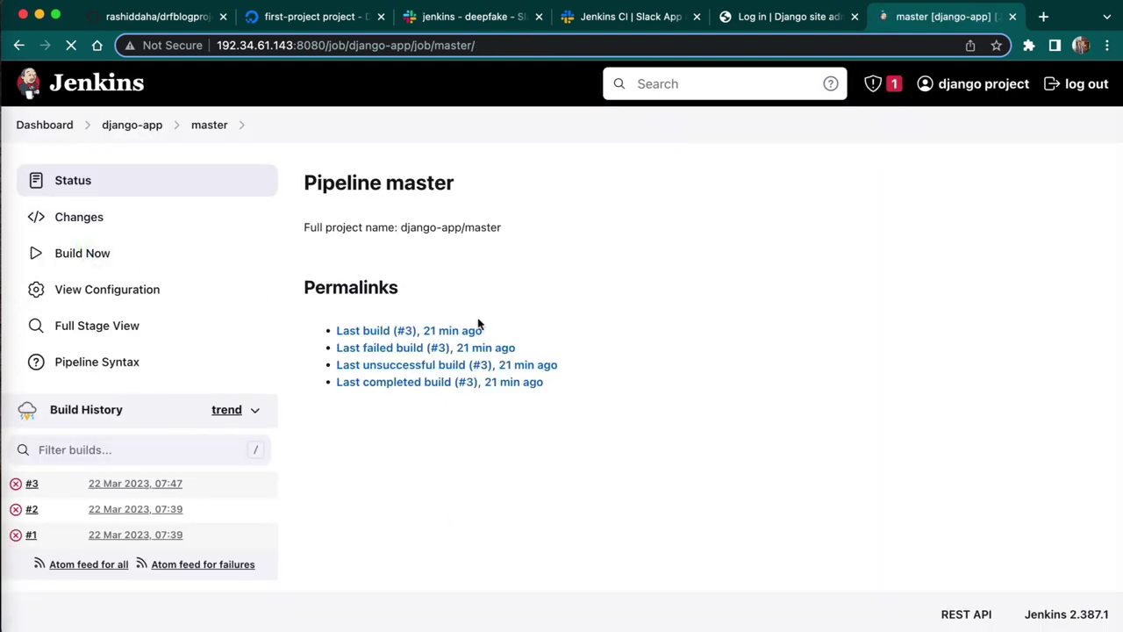
click(105, 252)
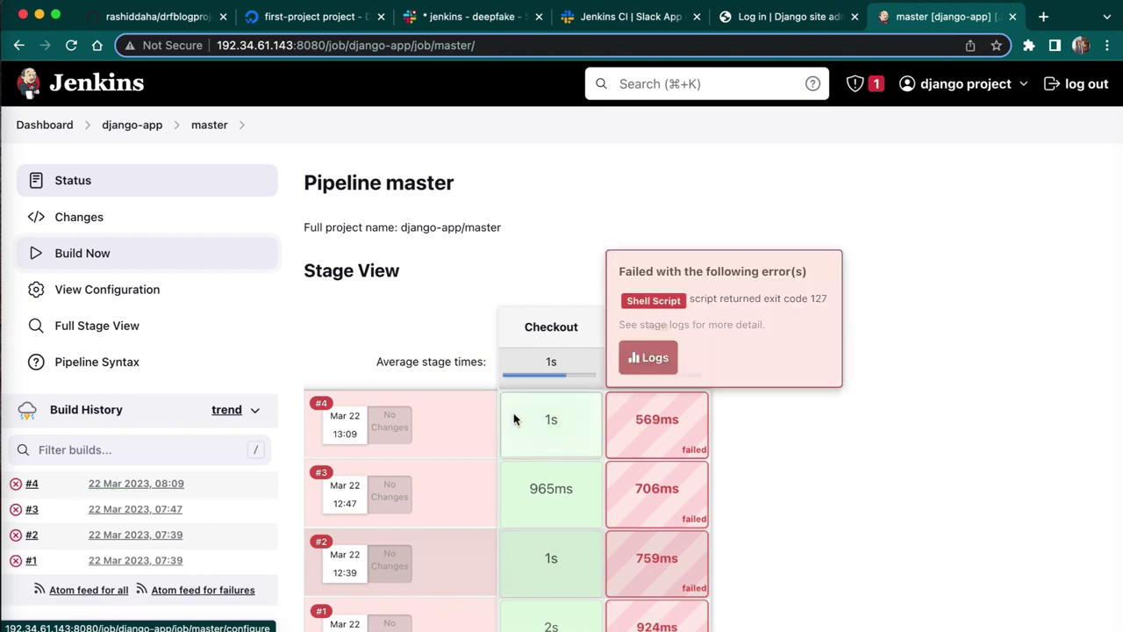
- Open failed build #4's console output and scroll through the log
click(321, 405)
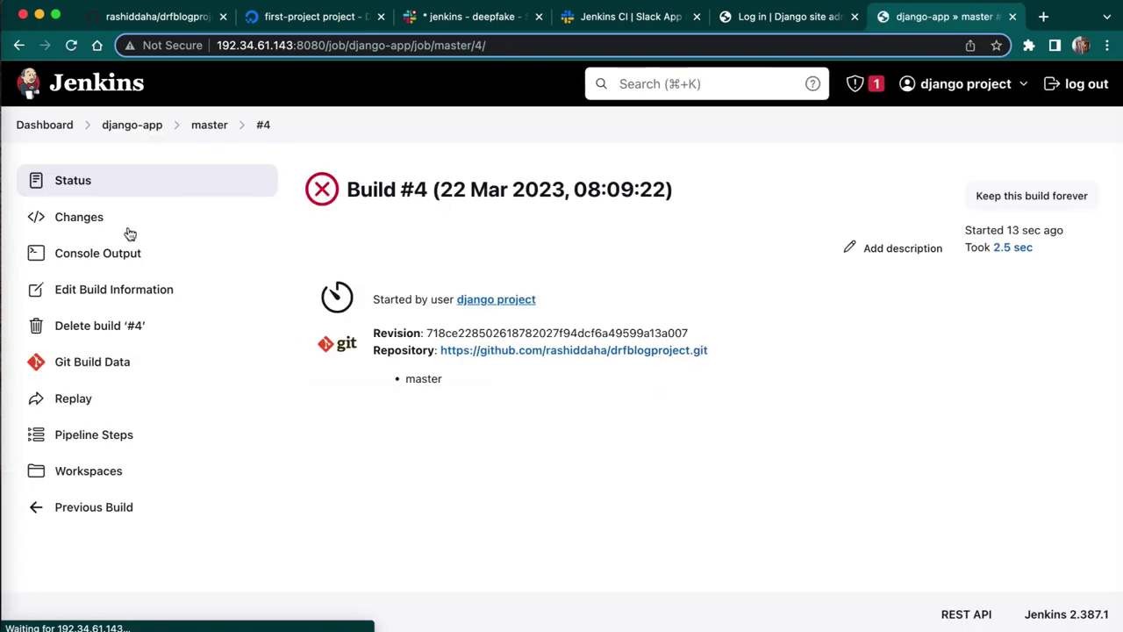
click(112, 260)
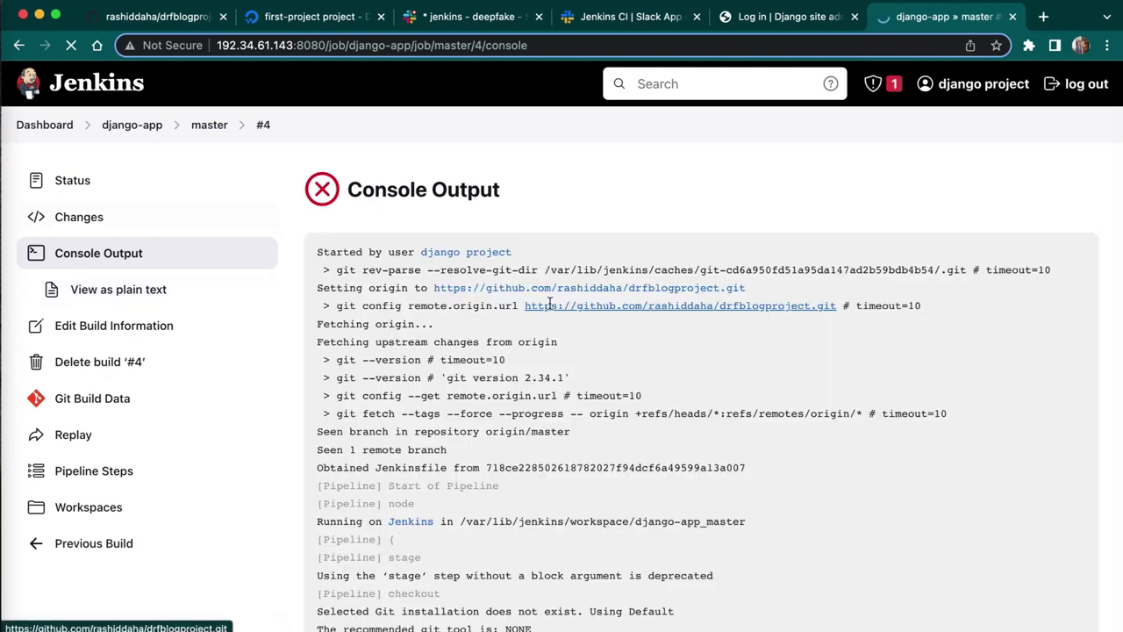
scroll(549, 303, down, 1)
scroll(549, 303, down, 15)
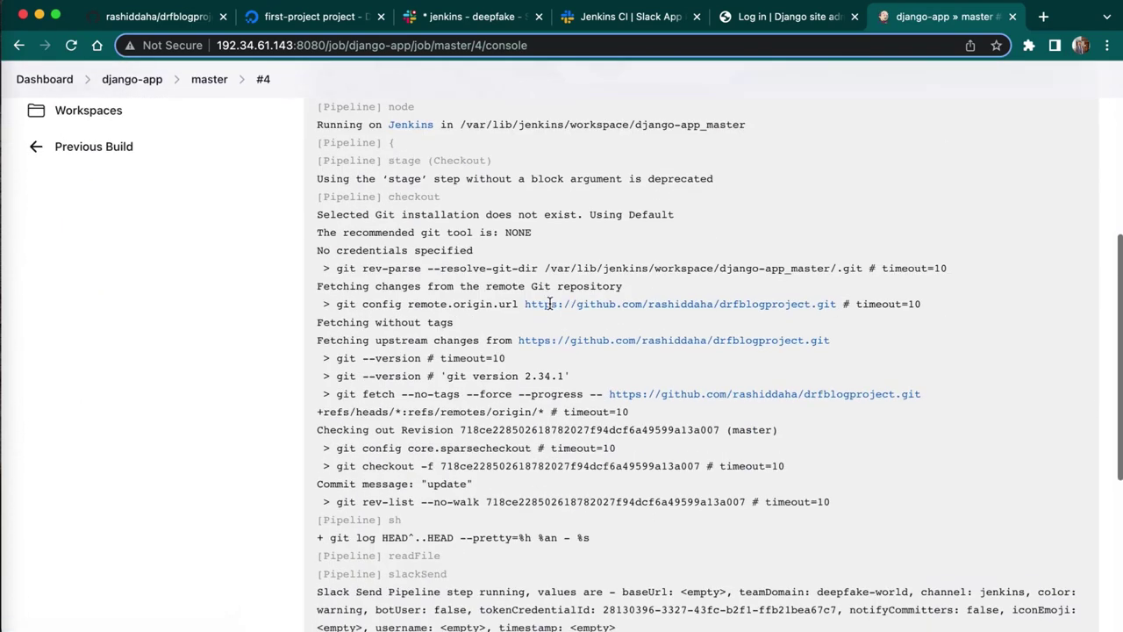
scroll(550, 302, up, 1)
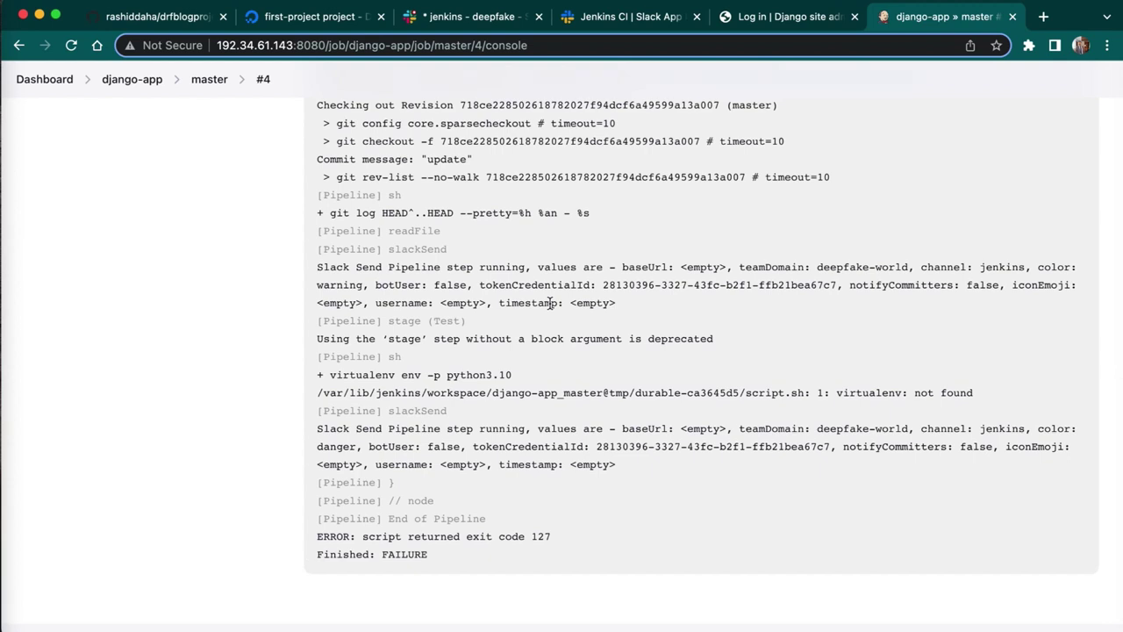
scroll(550, 303, up, 2)
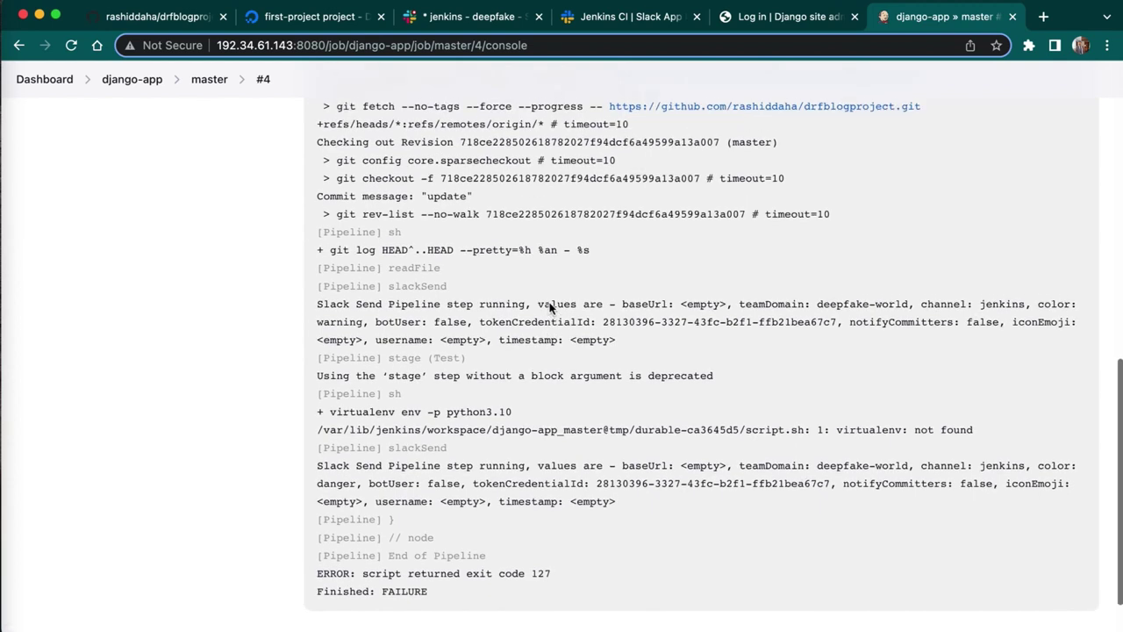
- Highlight the 'virtualenv: not found' error line in the build #4 log
drag(516, 440, 324, 439)
click(585, 422)
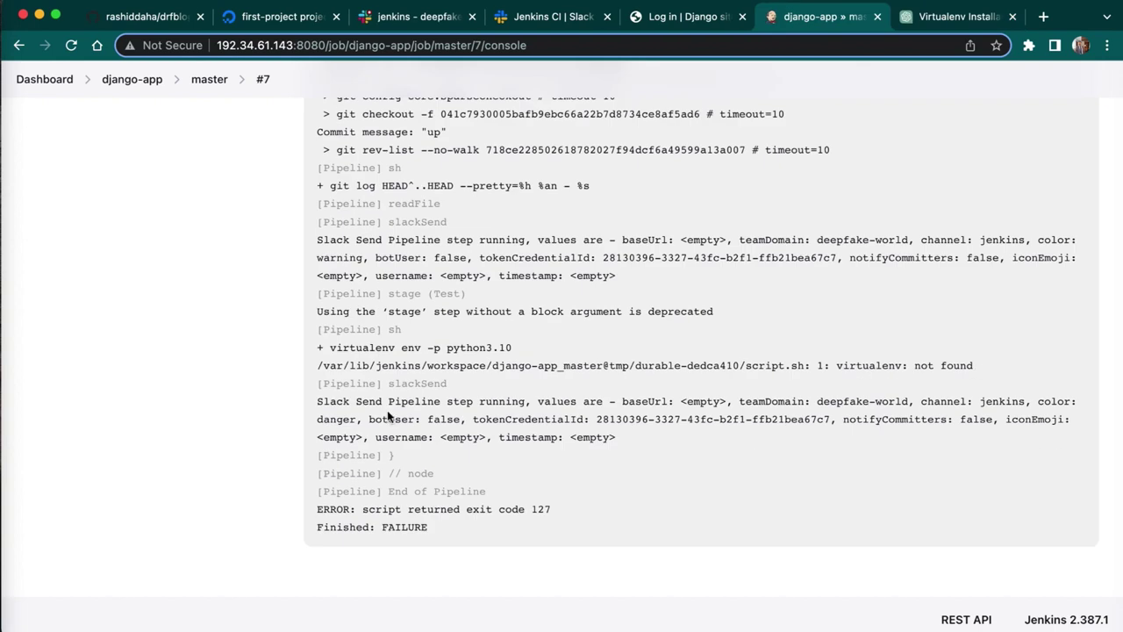
drag(976, 368, 829, 367)
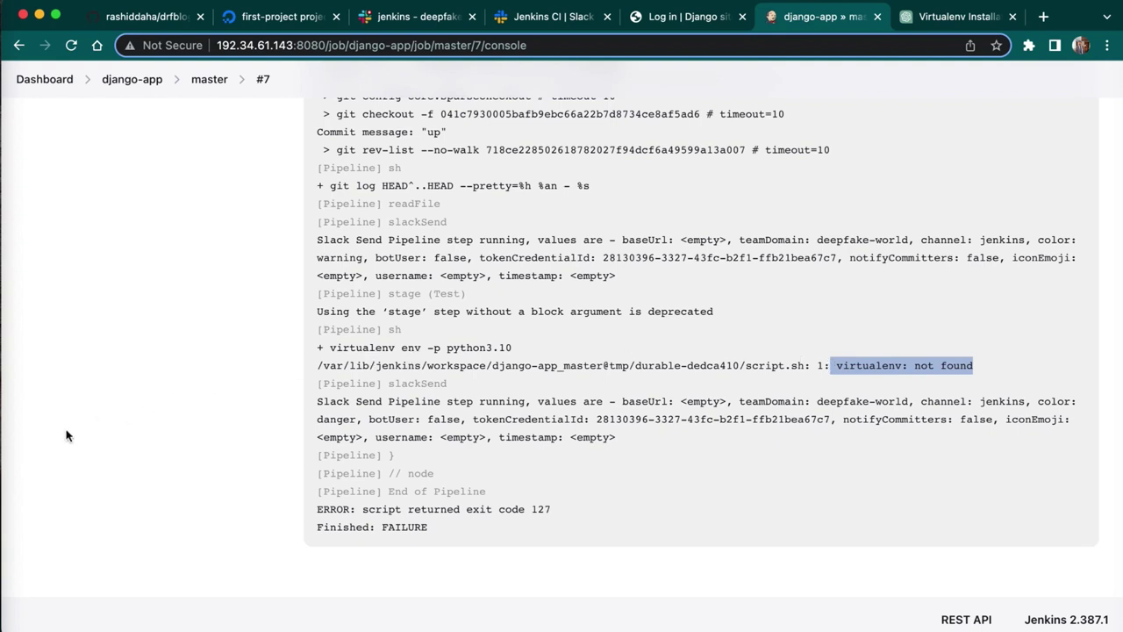
click(2, 464)
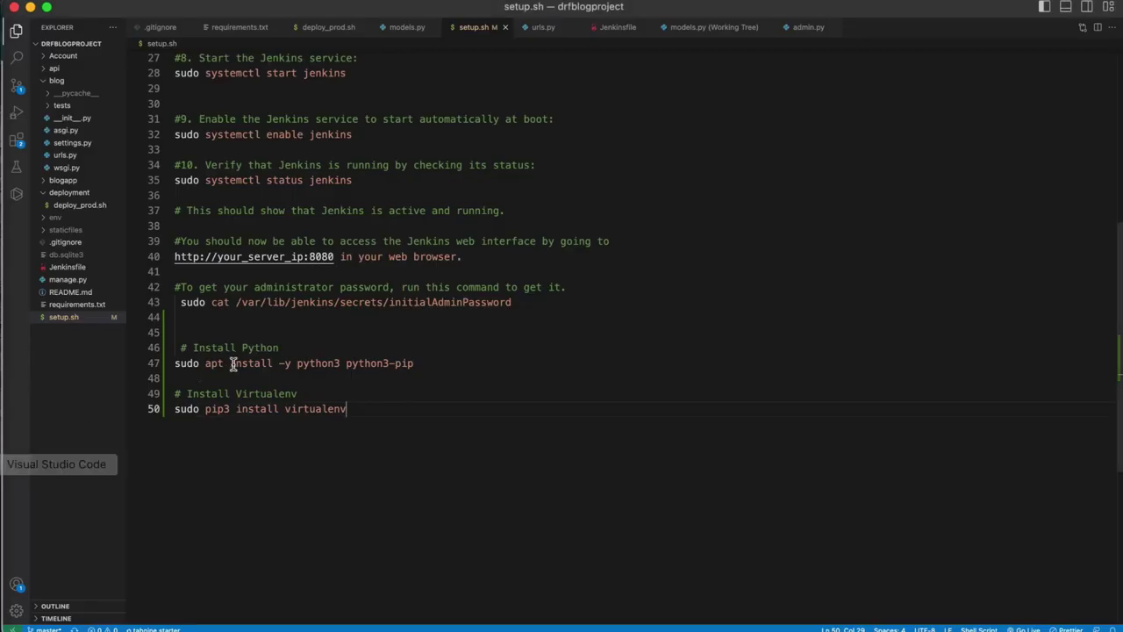
- Open the Jenkinsfile, enlarge the text, and select the Test stage's virtualenv commands
click(54, 266)
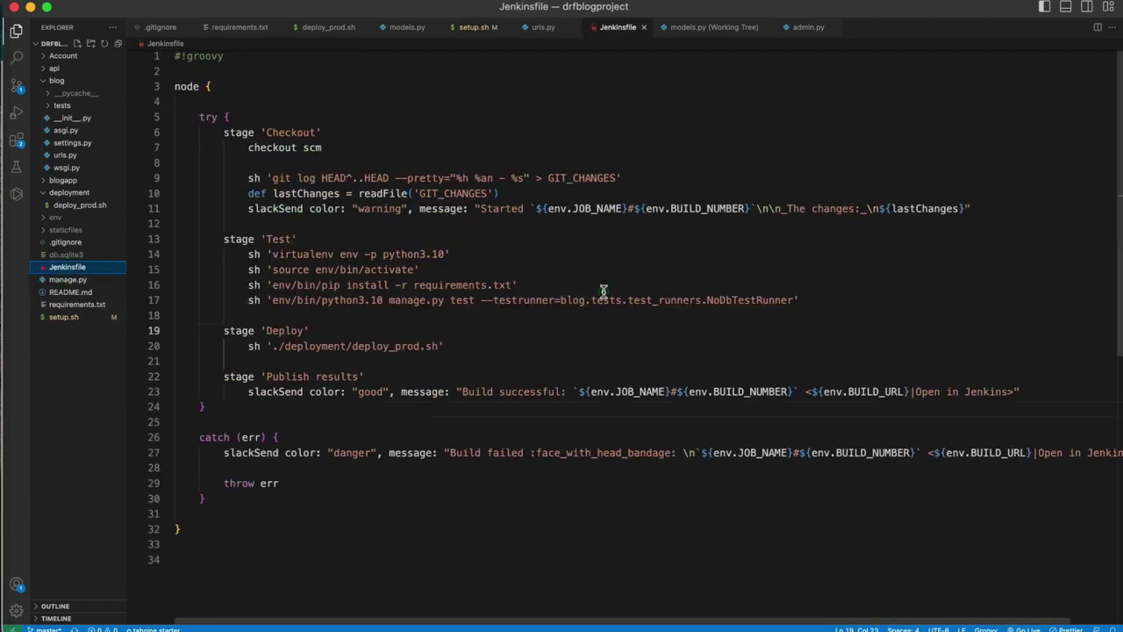
click(603, 289)
key(super+equal)
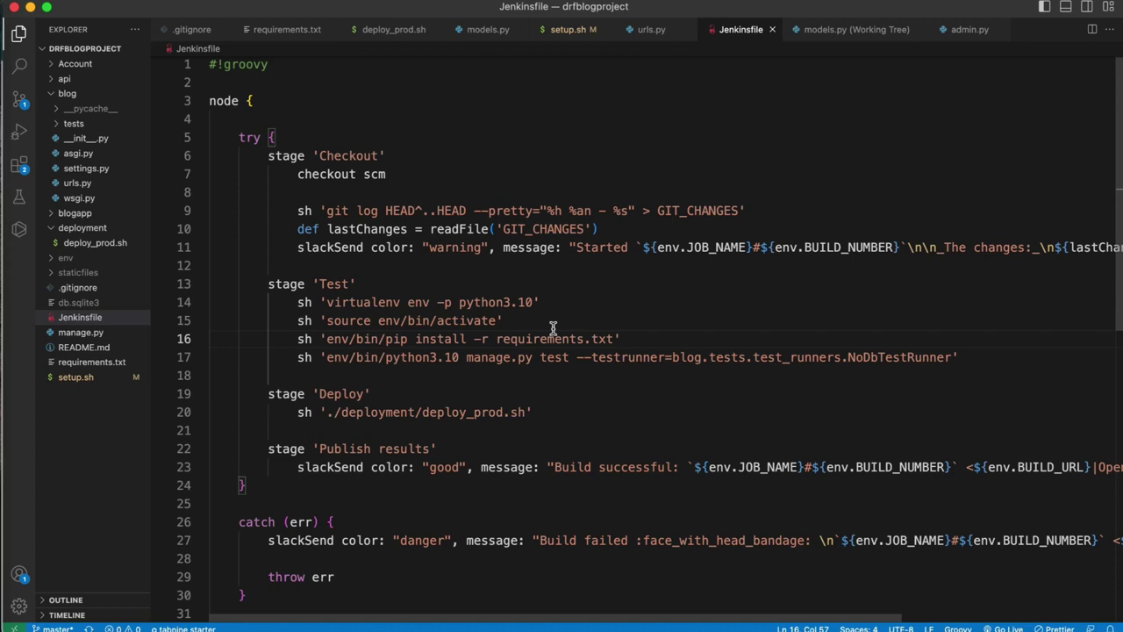
drag(965, 360, 818, 269)
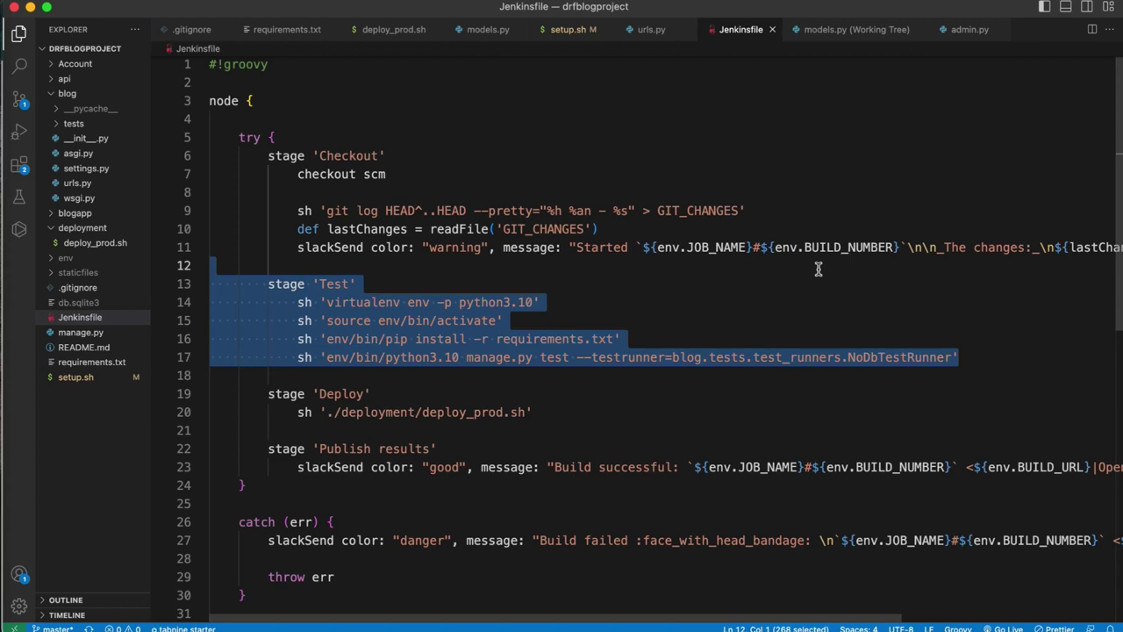
click(402, 302)
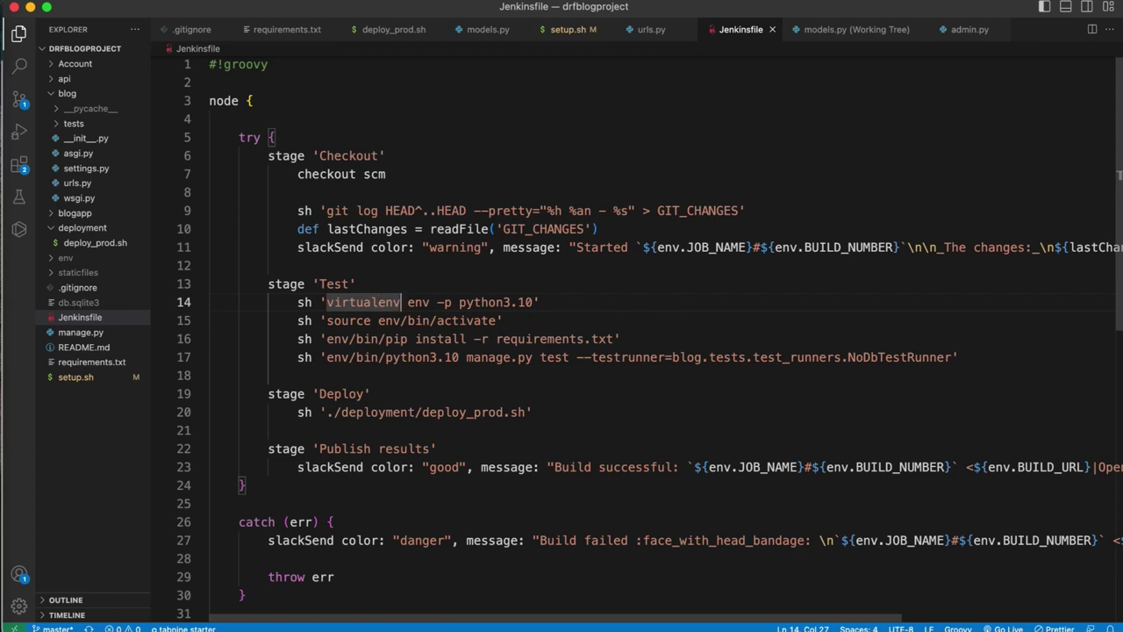
click(3, 491)
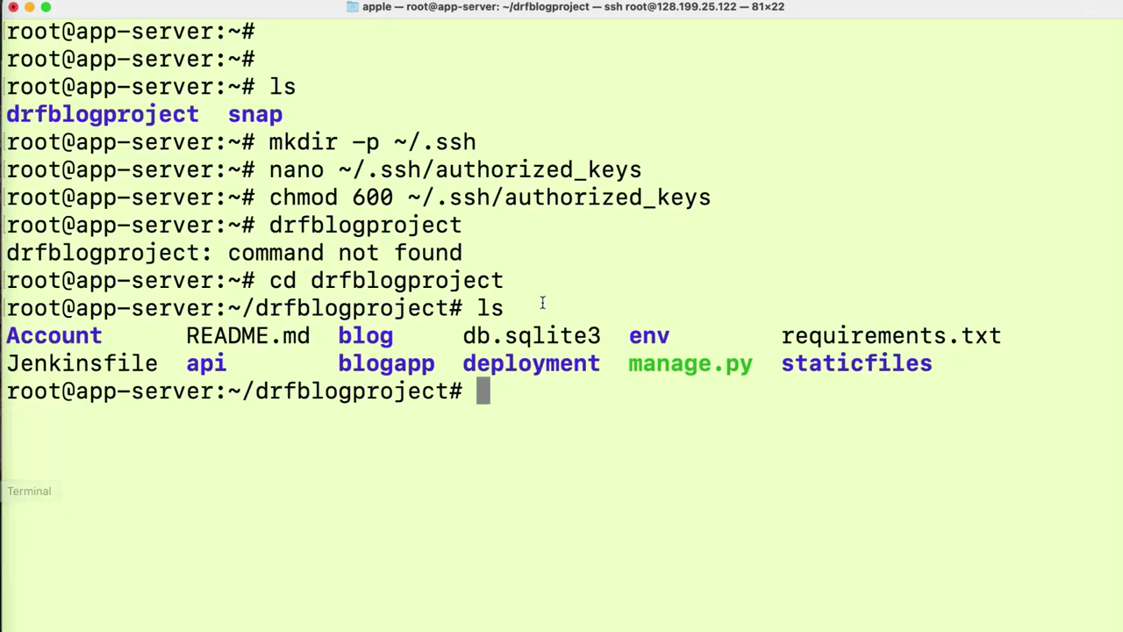
- In a new Terminal tab, run ssh root@ with the jenkins-server IP copied from DigitalOcean
click(561, 409)
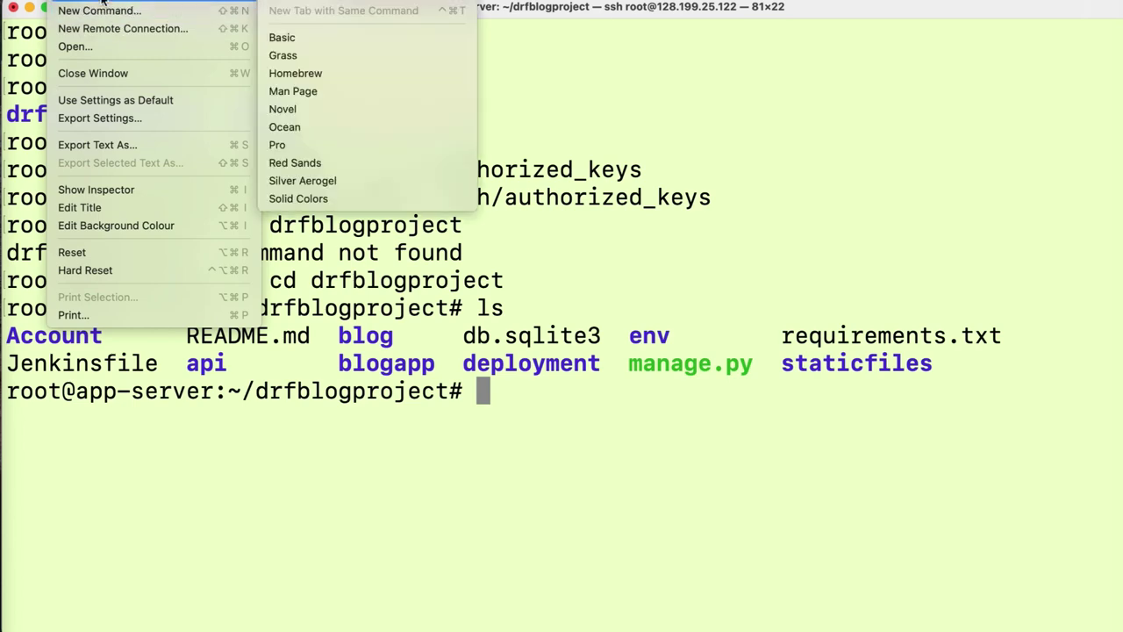
click(280, 36)
click(589, 95)
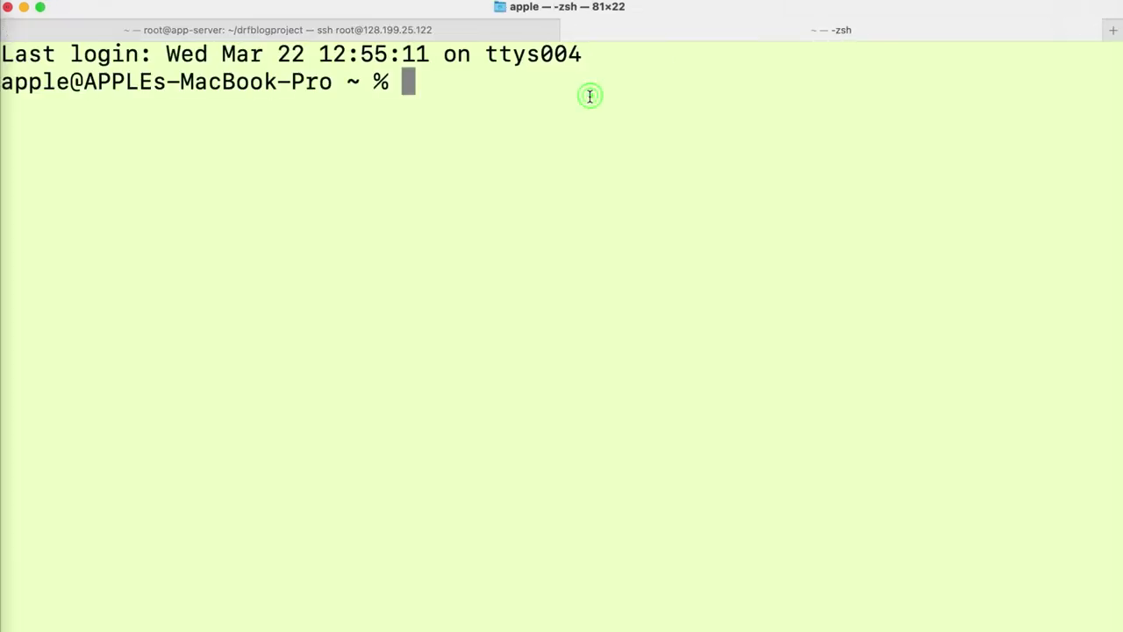
text(ssh )
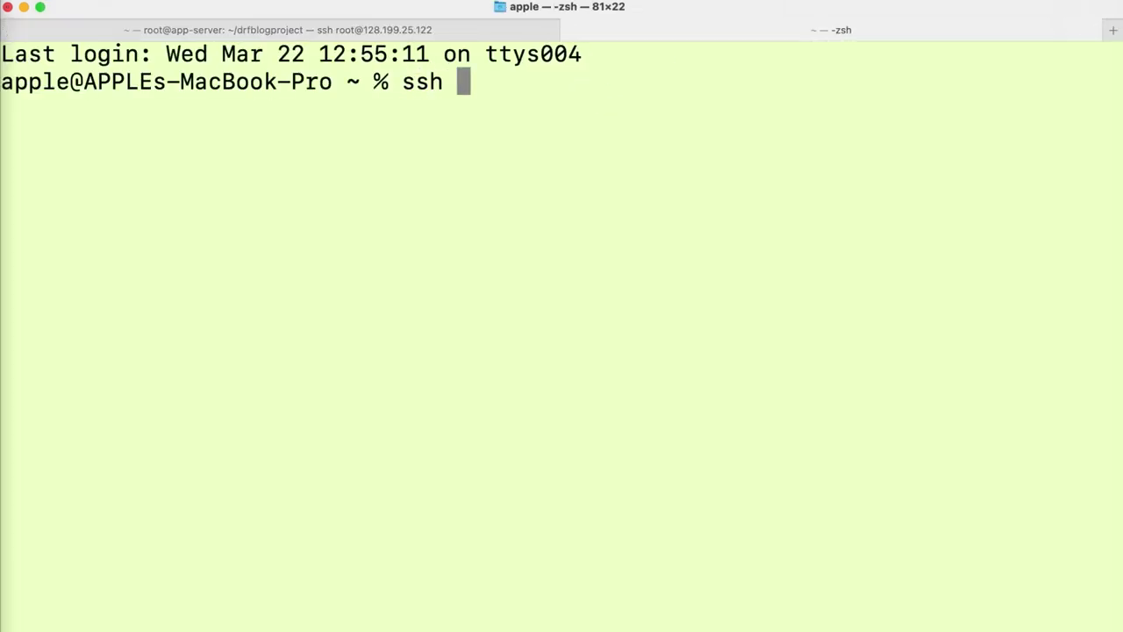
text(root)
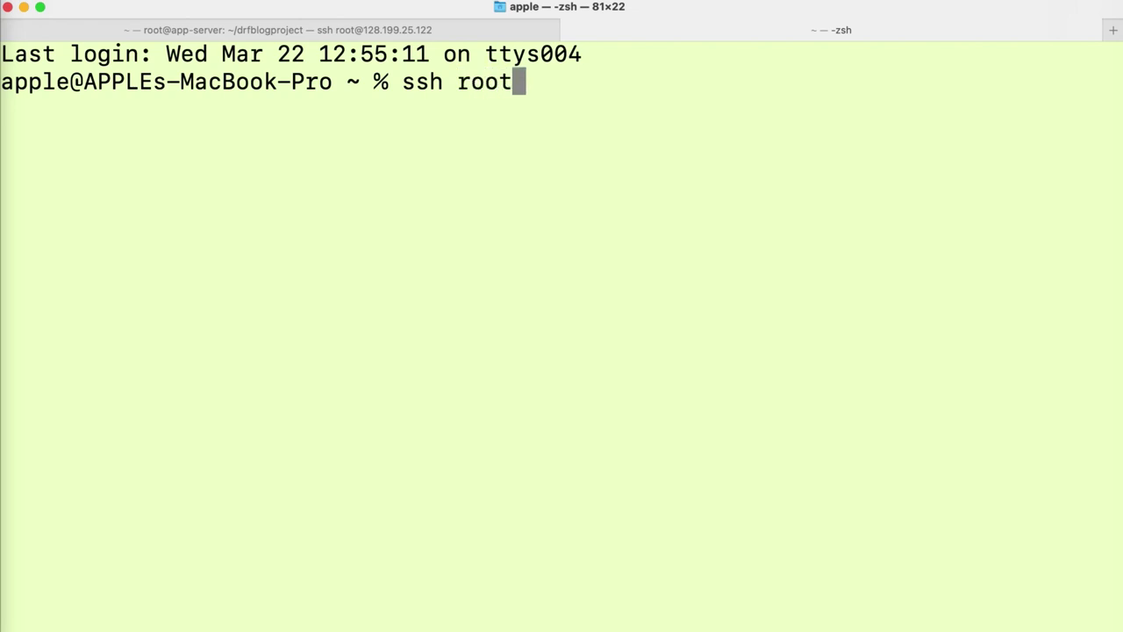
text(@)
click(31, 399)
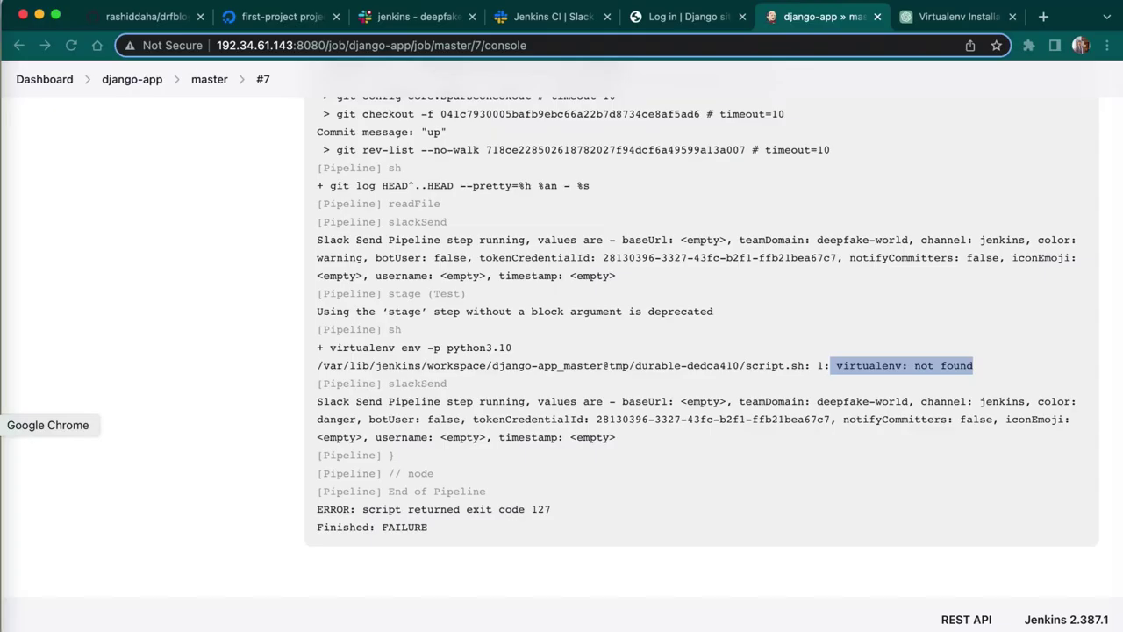
click(292, 17)
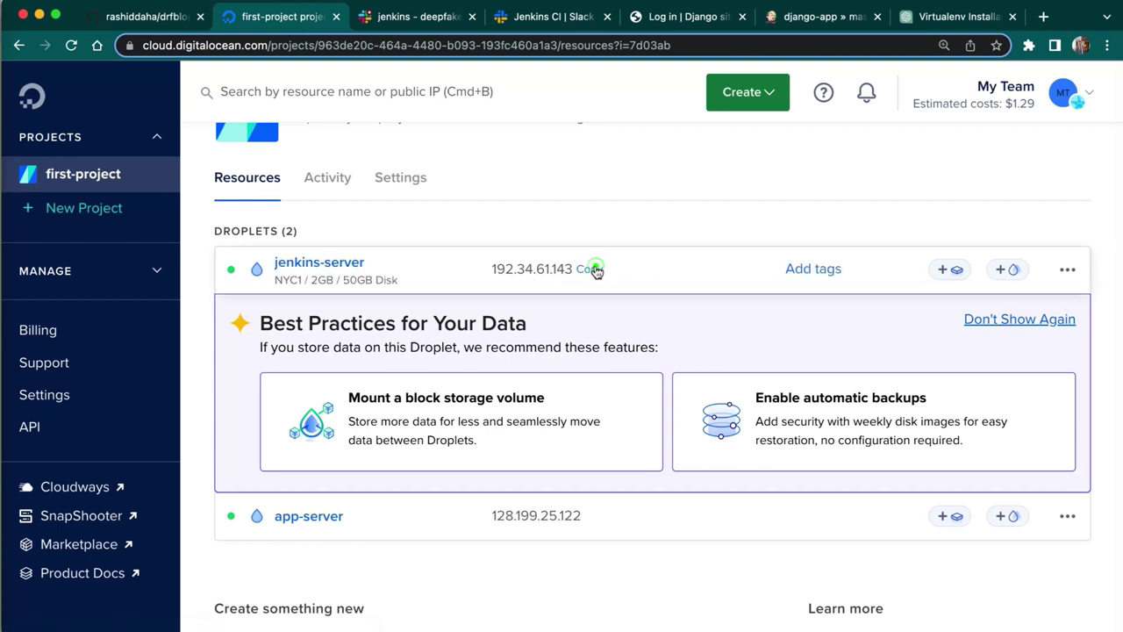
click(592, 269)
click(13, 491)
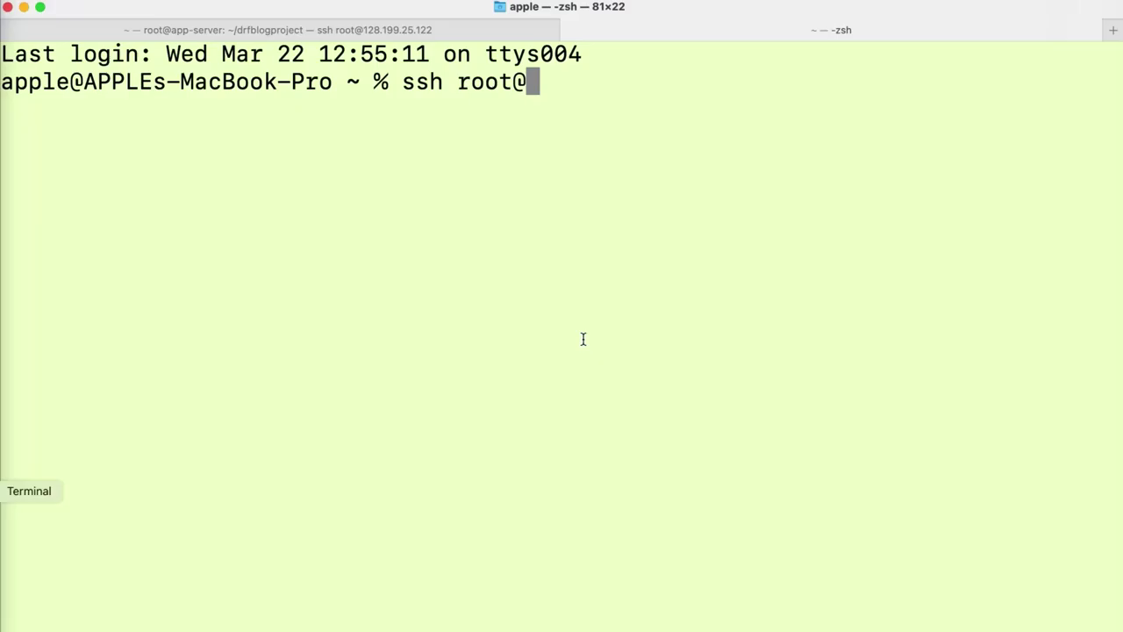
key(super+v)
key(Return)
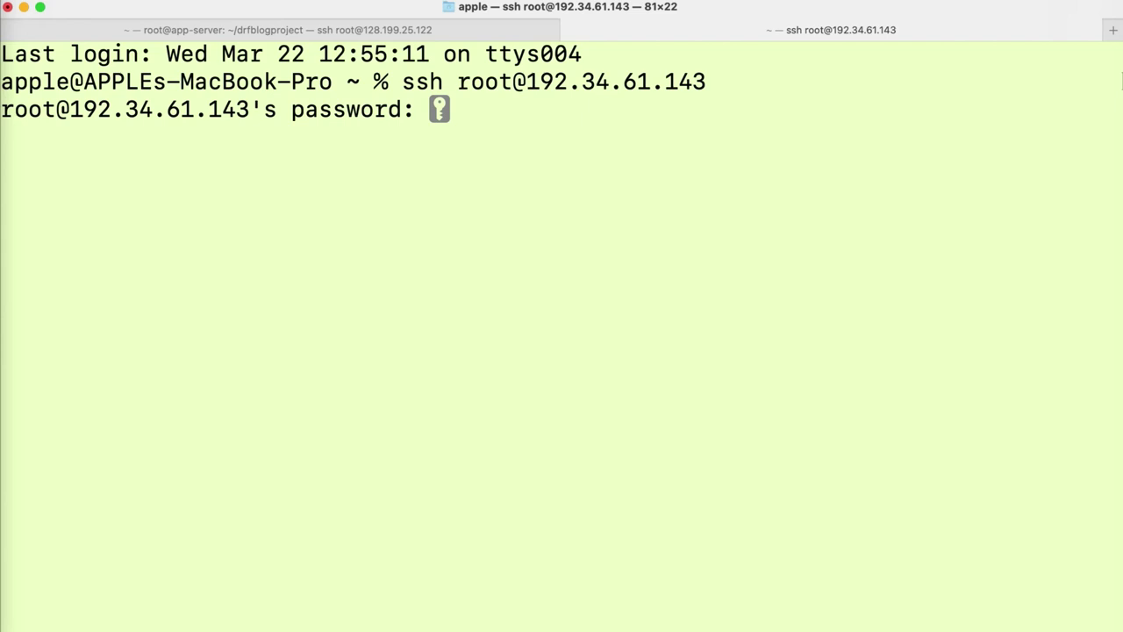
- Log in with the root password and clear the terminal screen
key(Return)
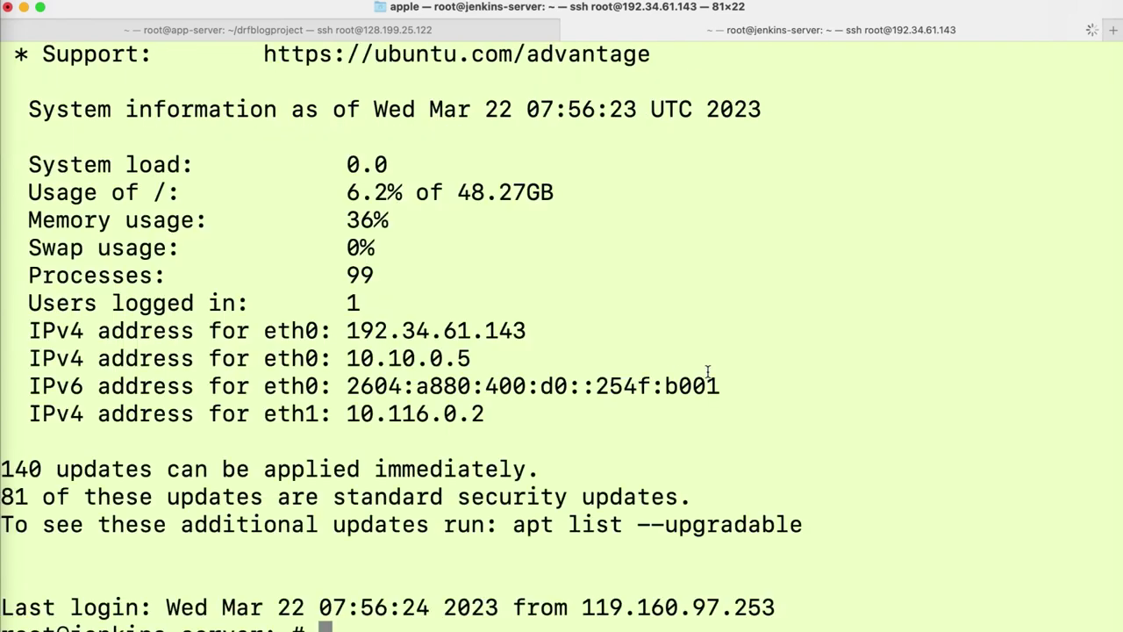
text(clear)
key(Return)
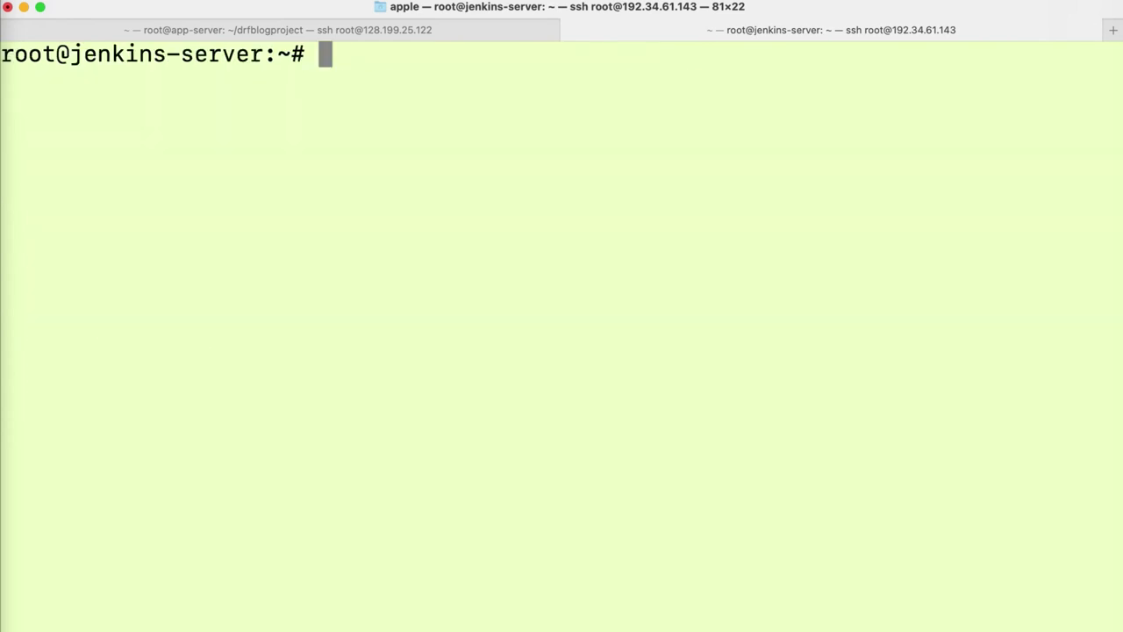
key(Return)
key(Return)
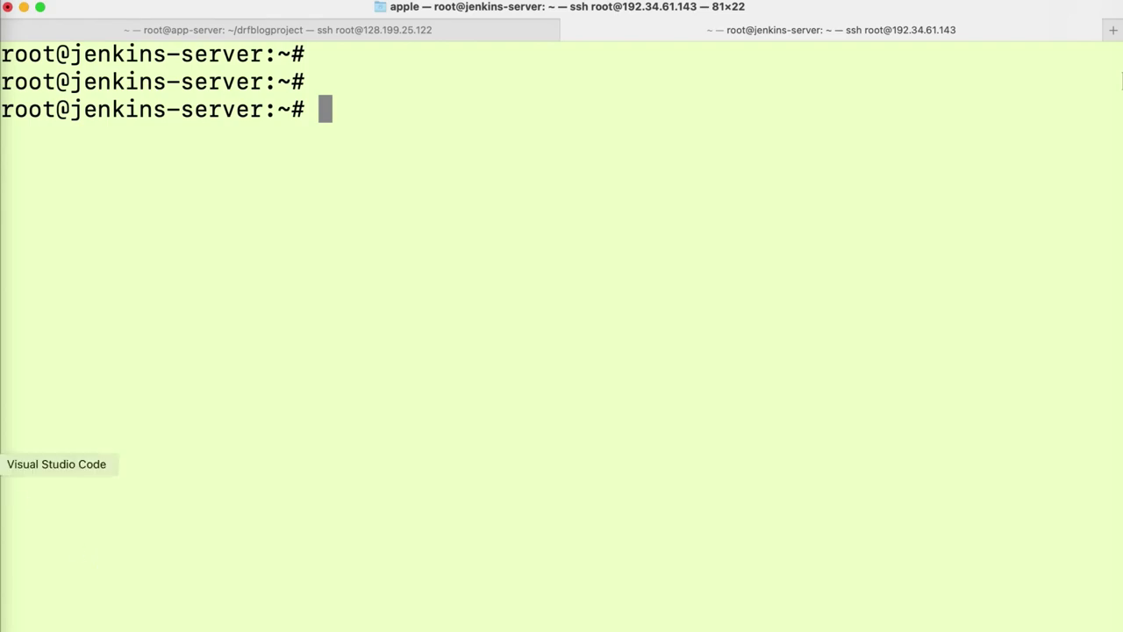
click(4, 465)
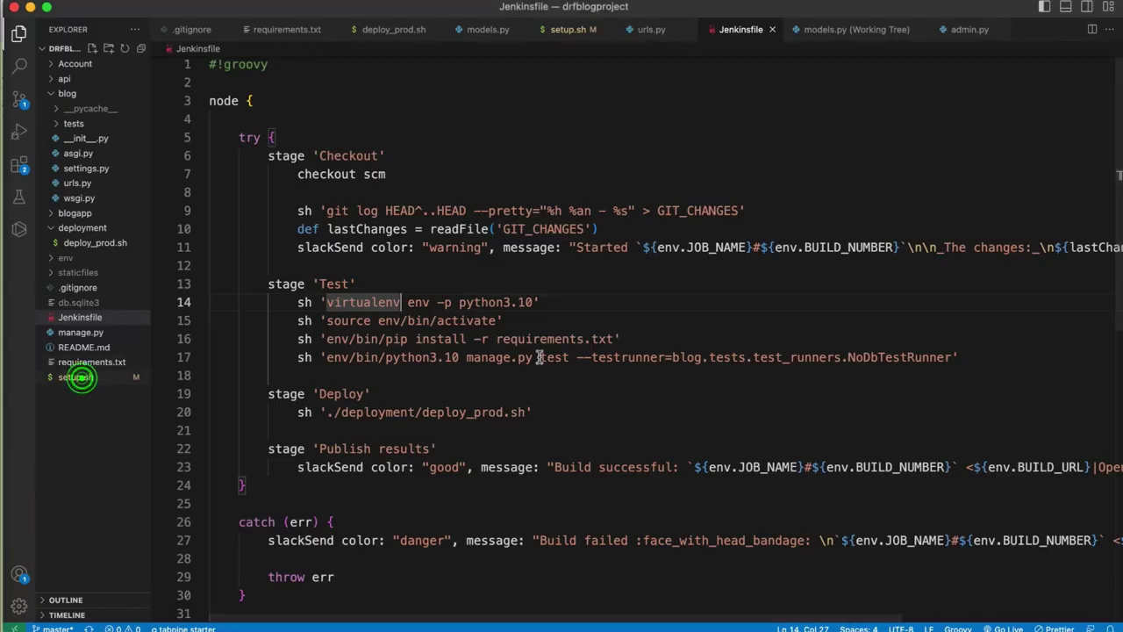
- Run setup.sh's line-47 apt command installing python3 and python3-pip on the Jenkins server
click(76, 376)
drag(497, 432, 333, 433)
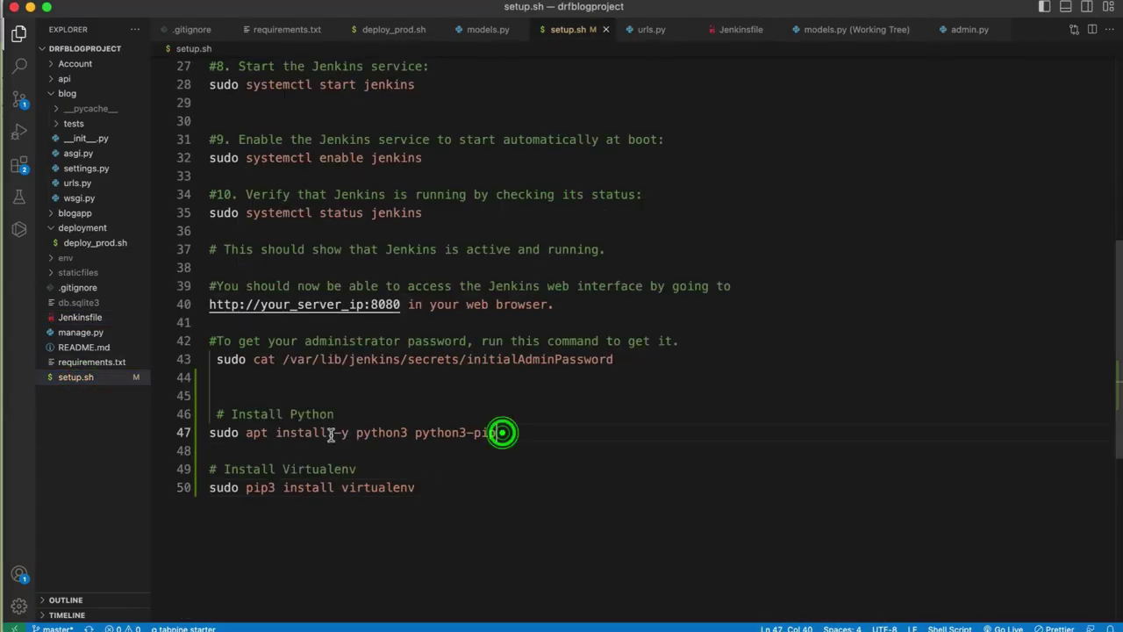
drag(229, 429, 426, 436)
click(513, 444)
shift+click(247, 438)
shift+click(205, 438)
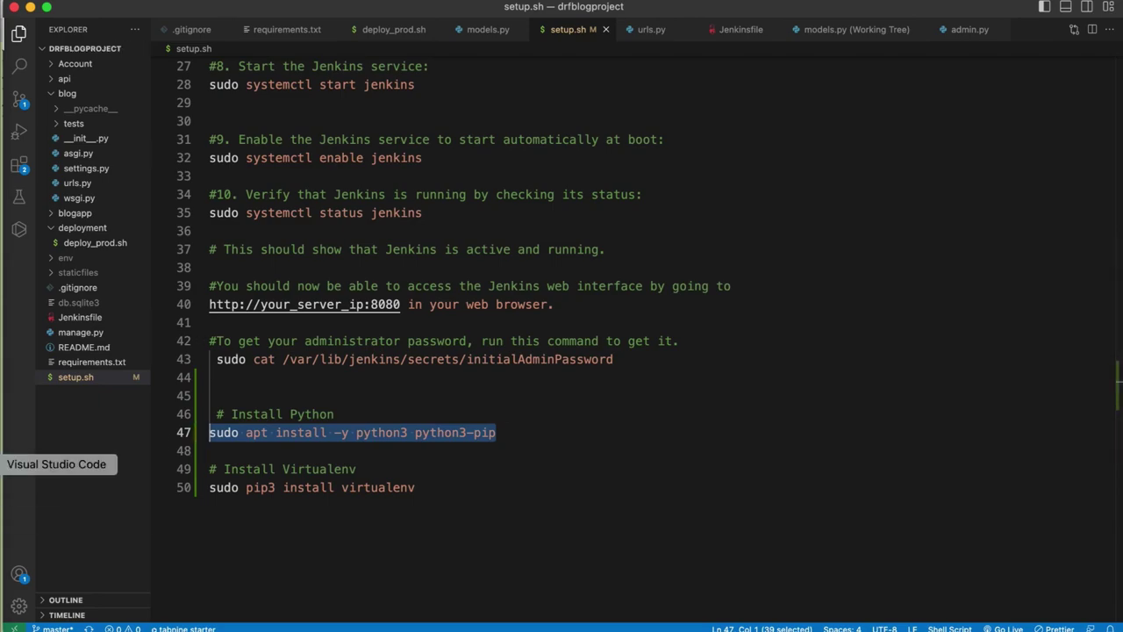
click(1, 491)
key(super+v)
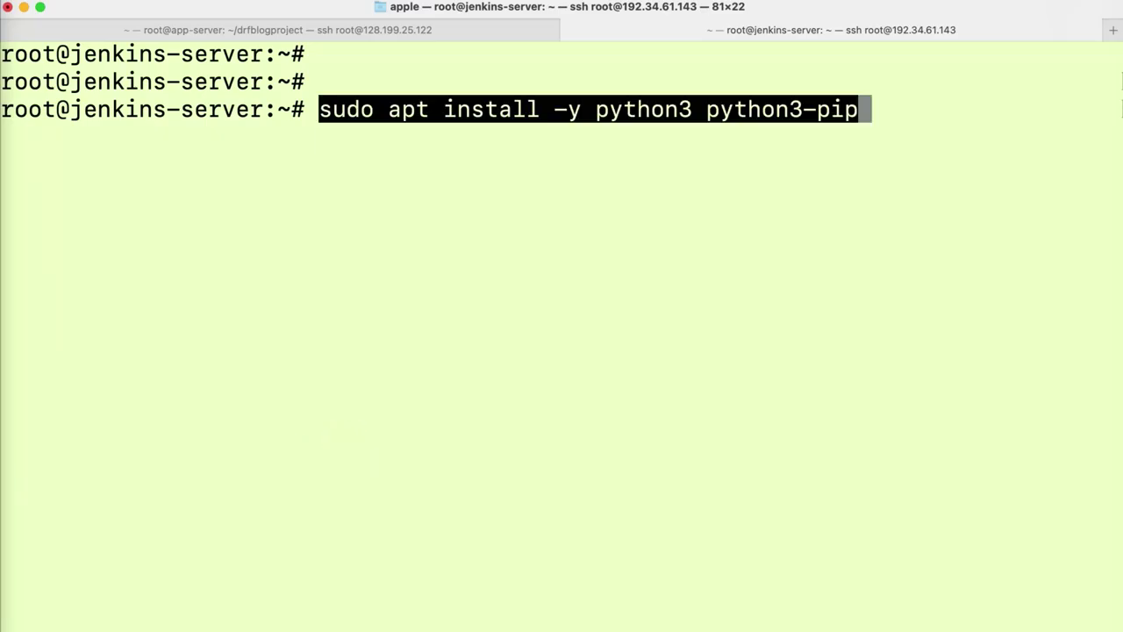
key(Return)
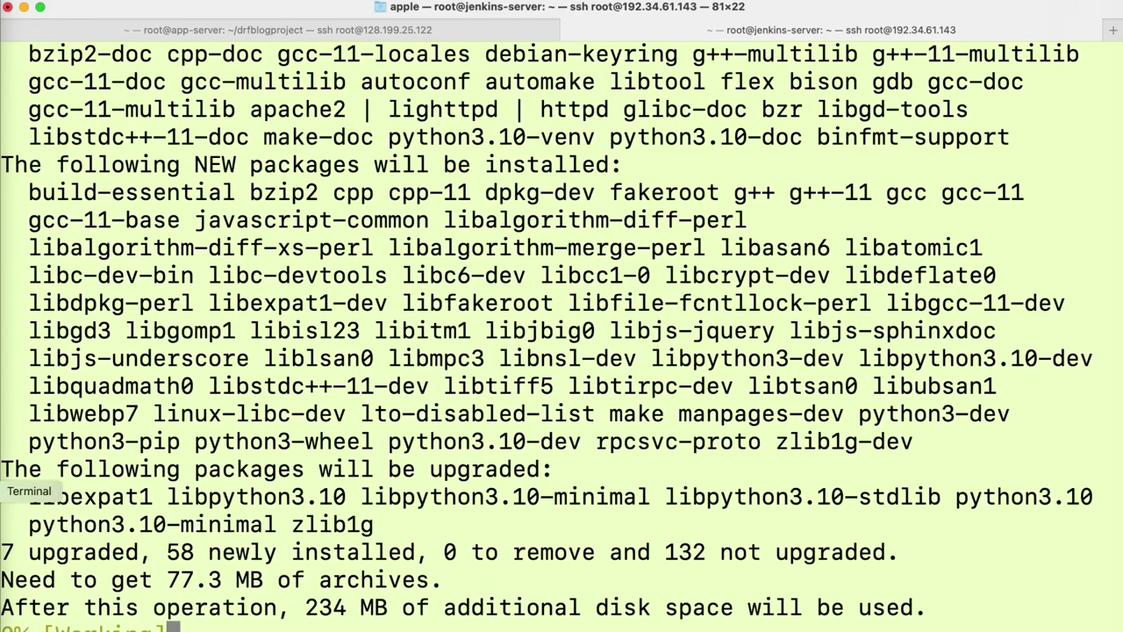
- Accept the default service restarts, install virtualenv via line 50's pip3 command, and clear
click(3, 534)
click(427, 497)
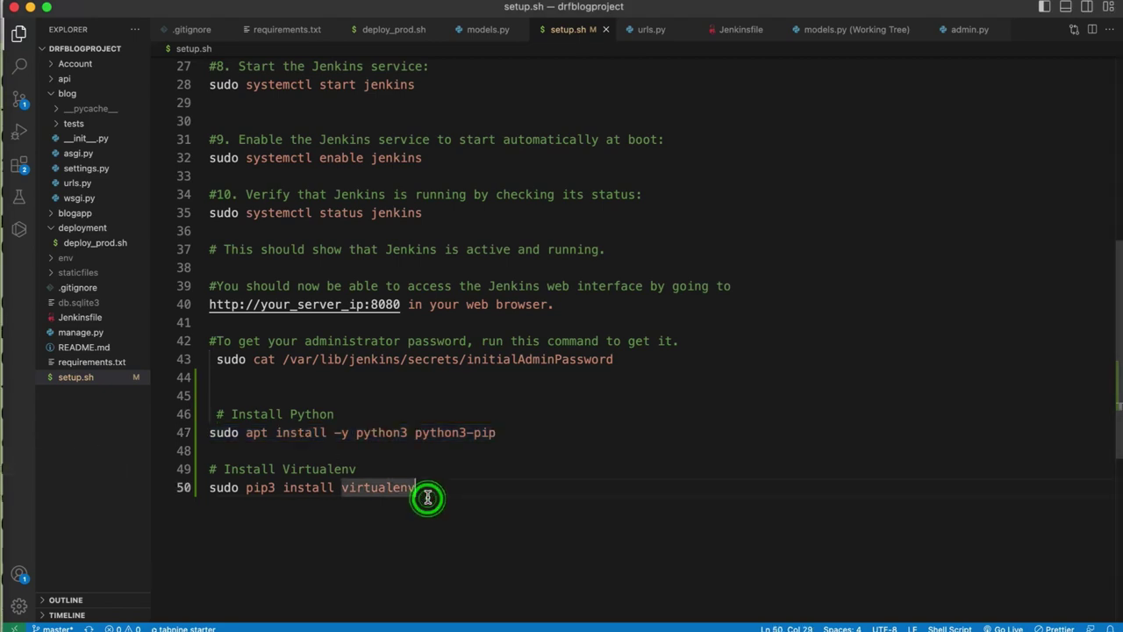
drag(427, 497, 209, 498)
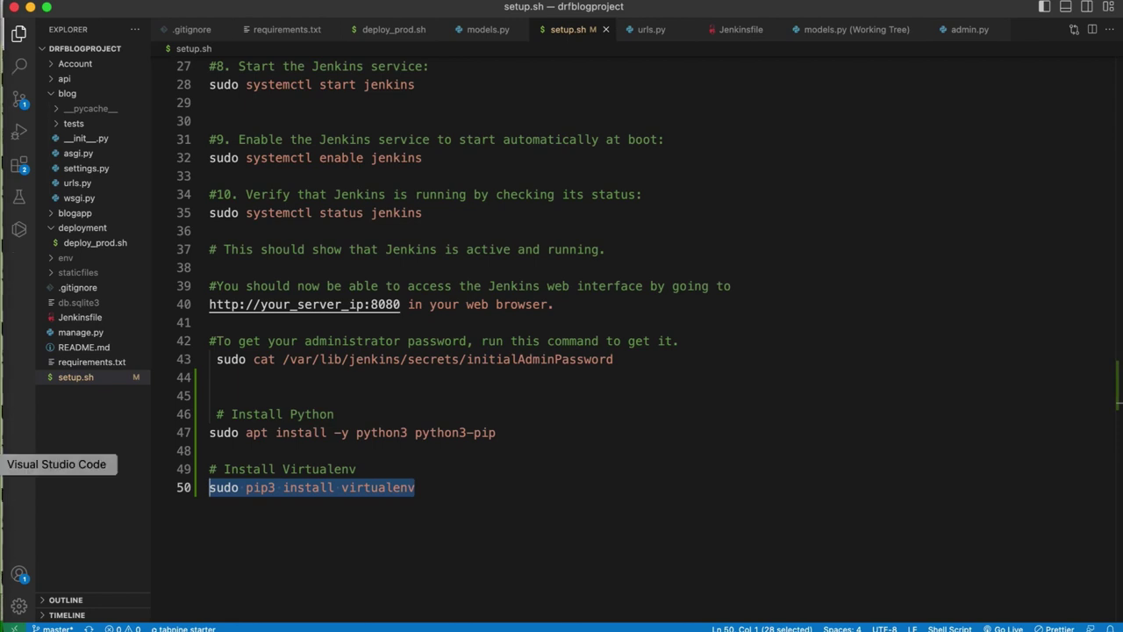
click(3, 492)
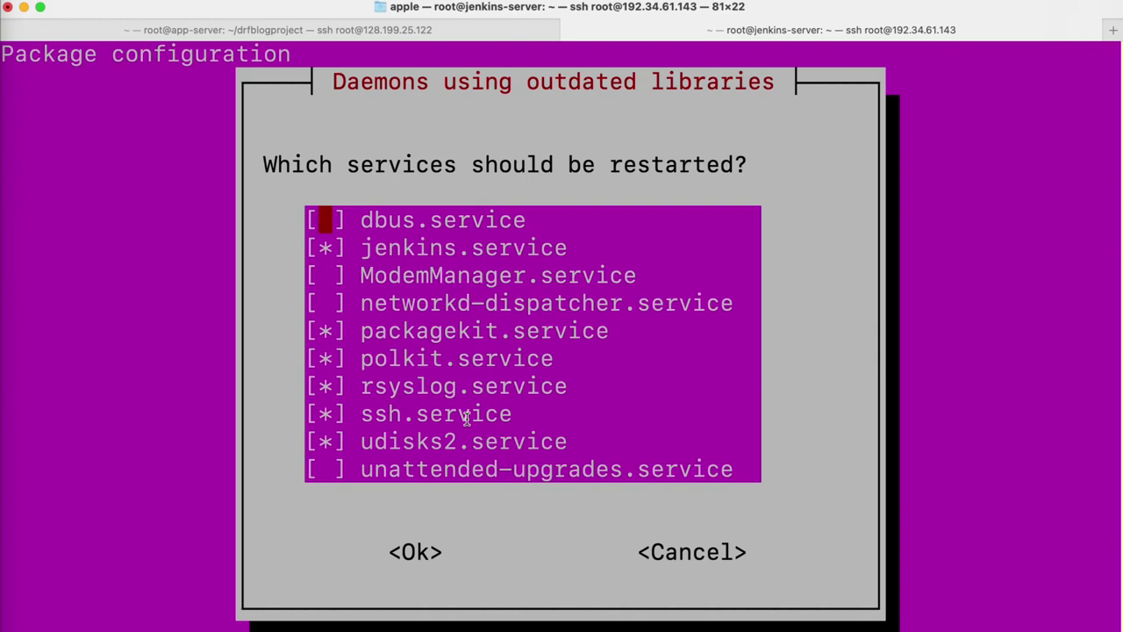
key(Return)
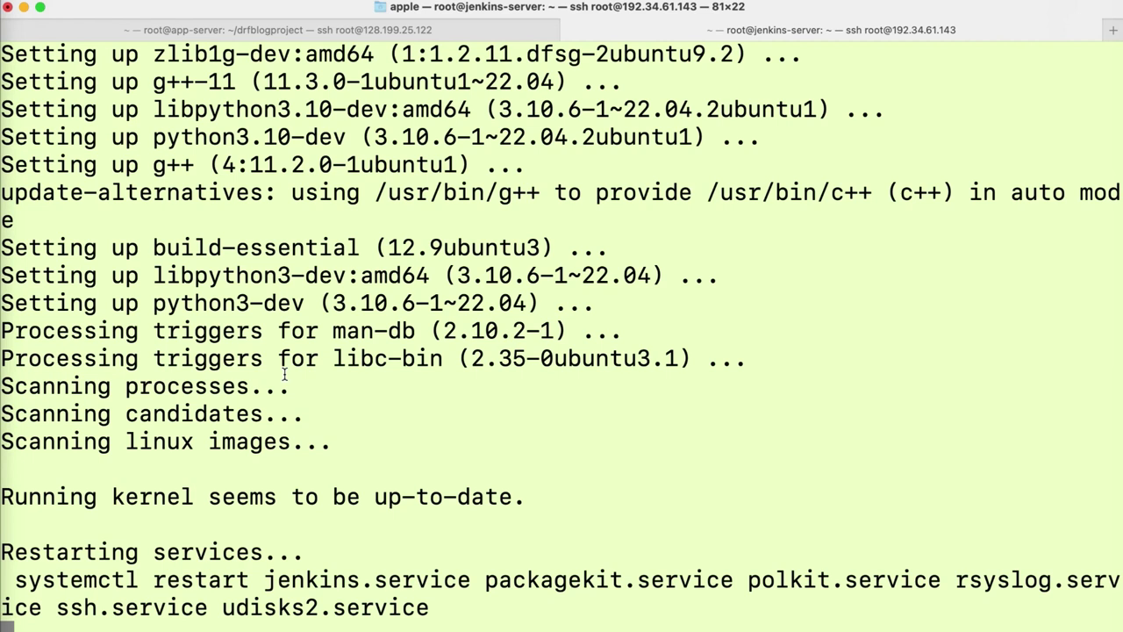
click(410, 456)
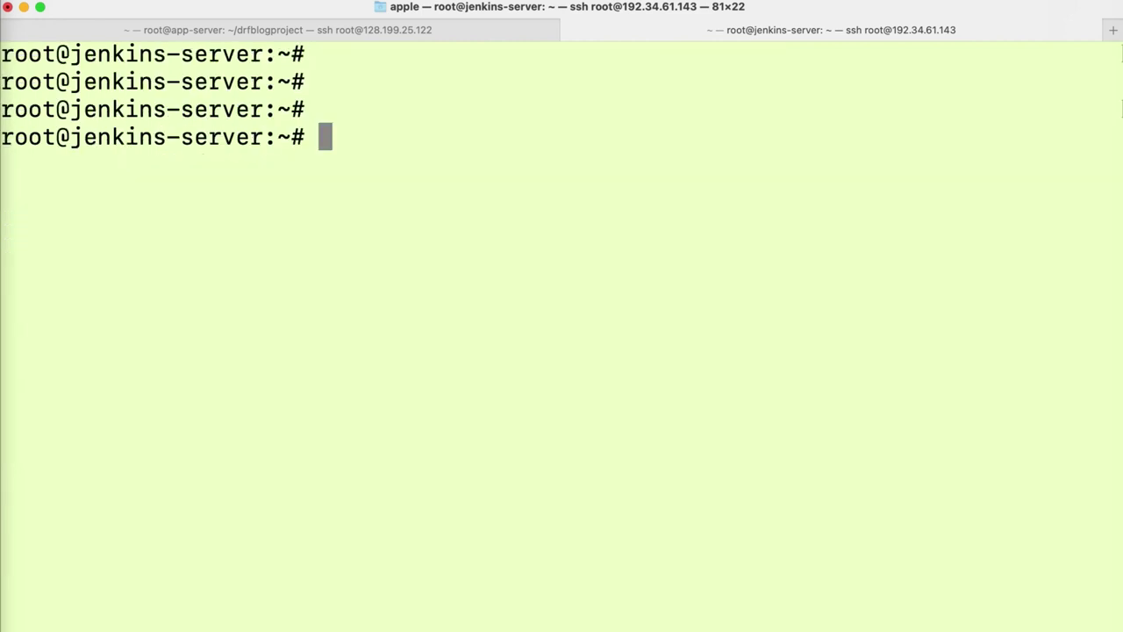
key(super+v)
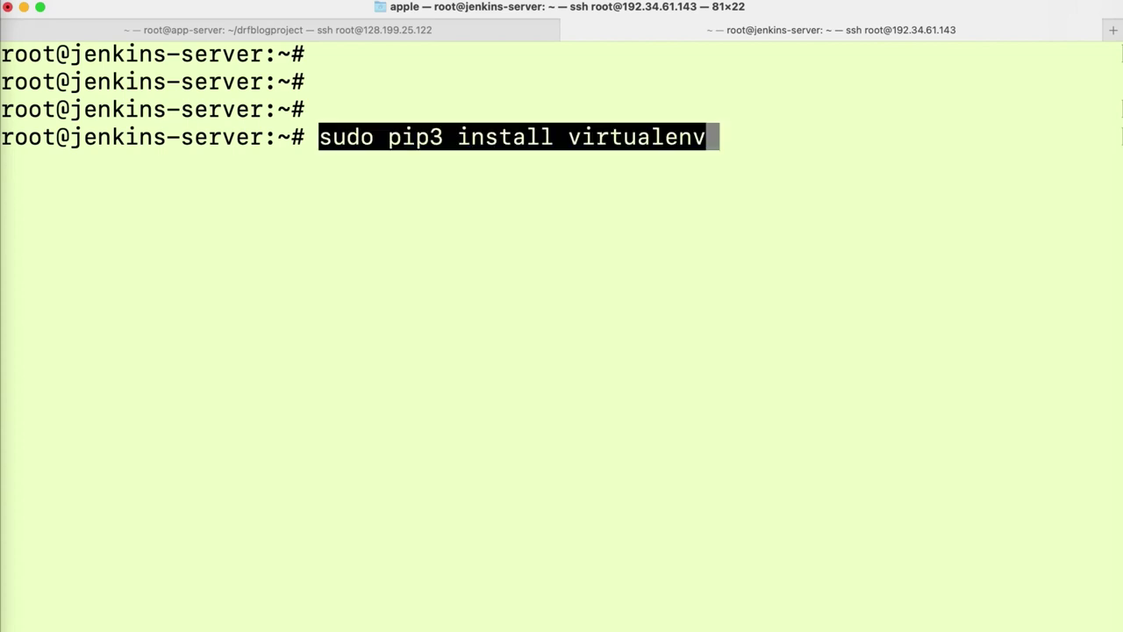
key(Return)
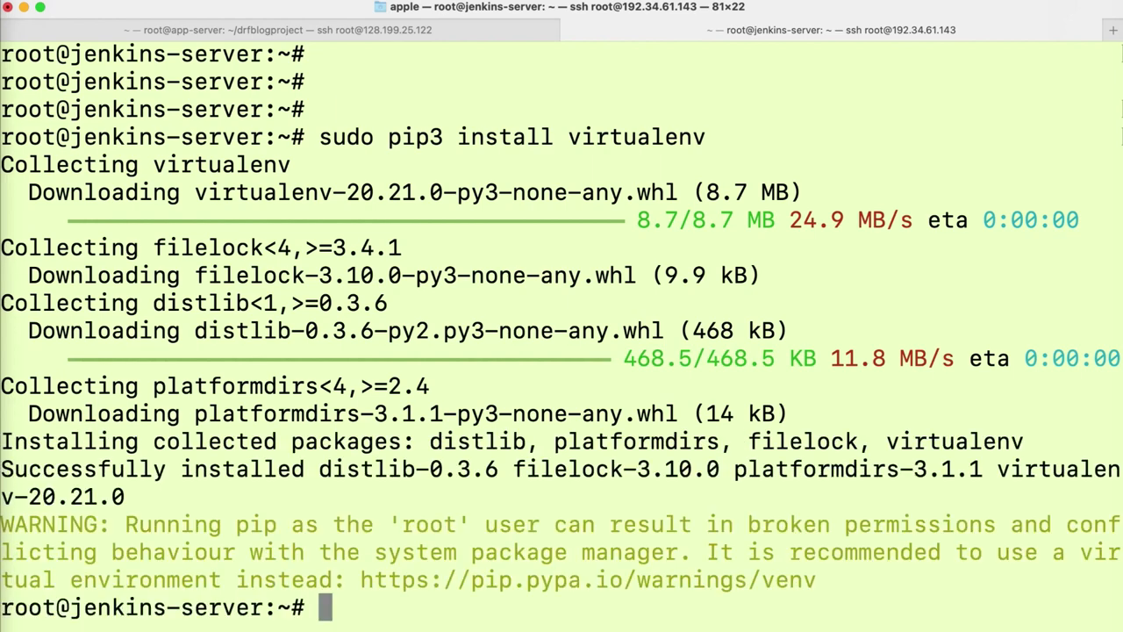
key(super+k)
key(Return)
key(Return)
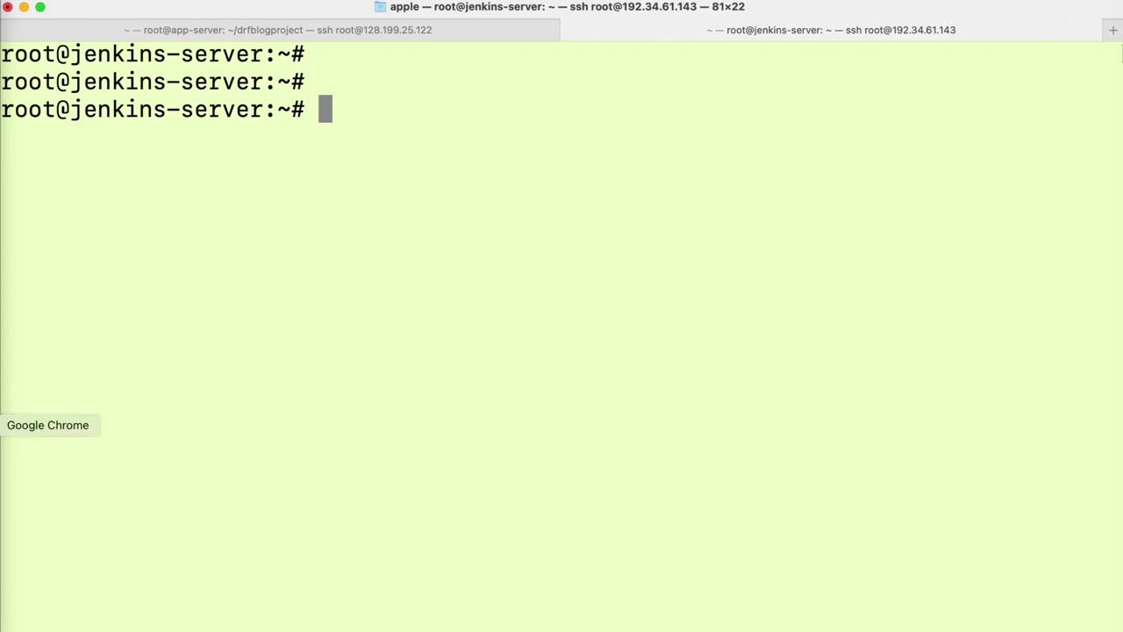
- Start a new build of the django-app master pipeline and check Slack for its messages
click(3, 424)
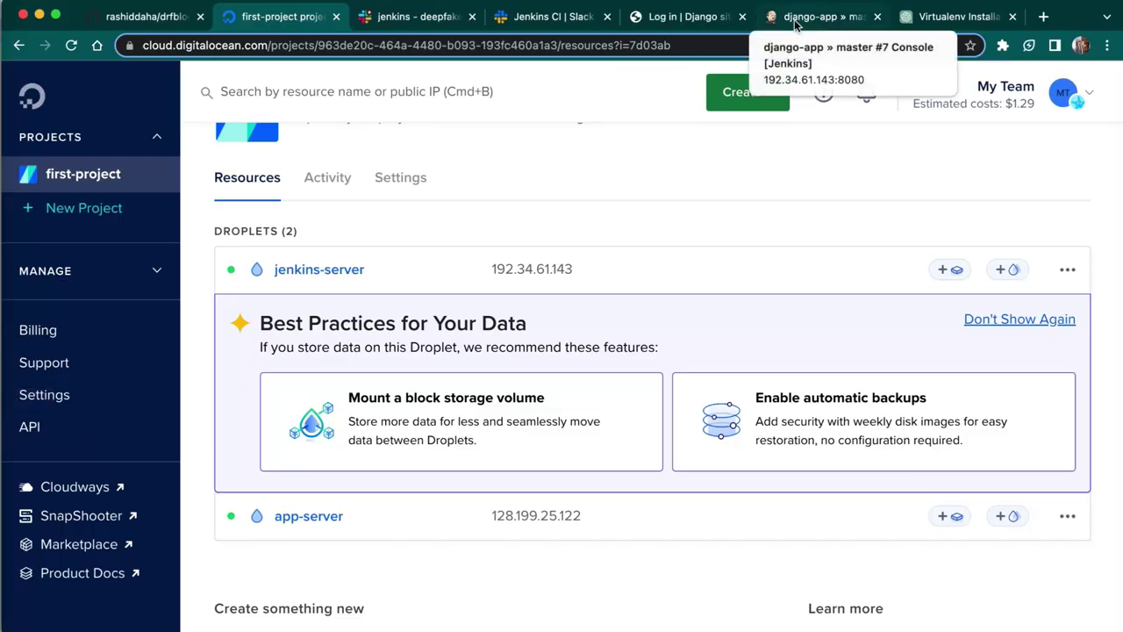
click(795, 25)
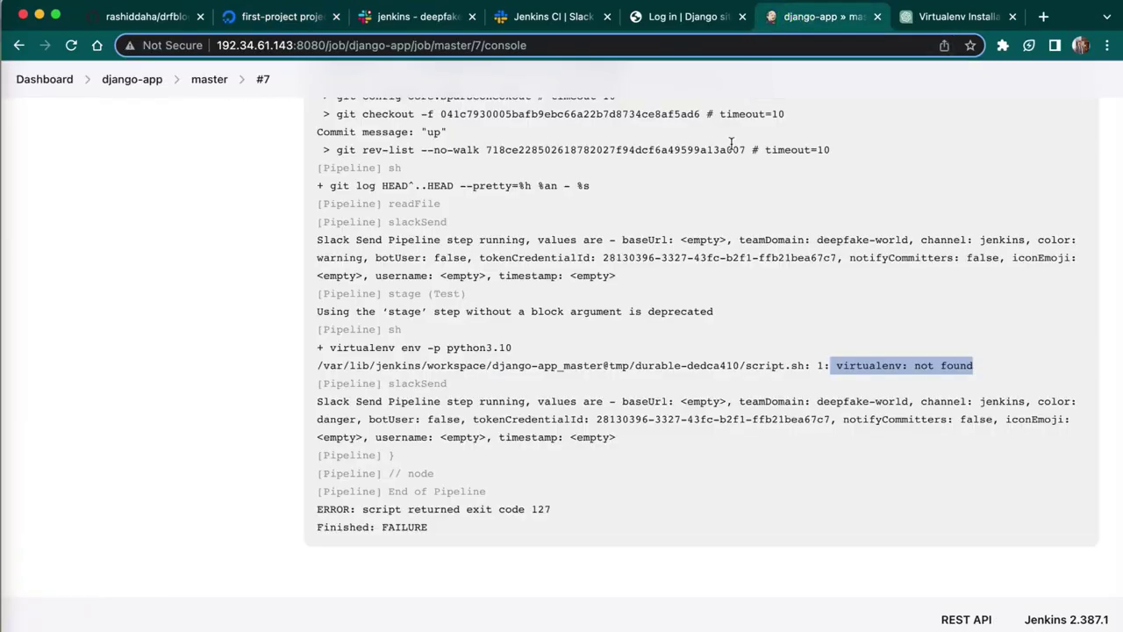
key(super+equal)
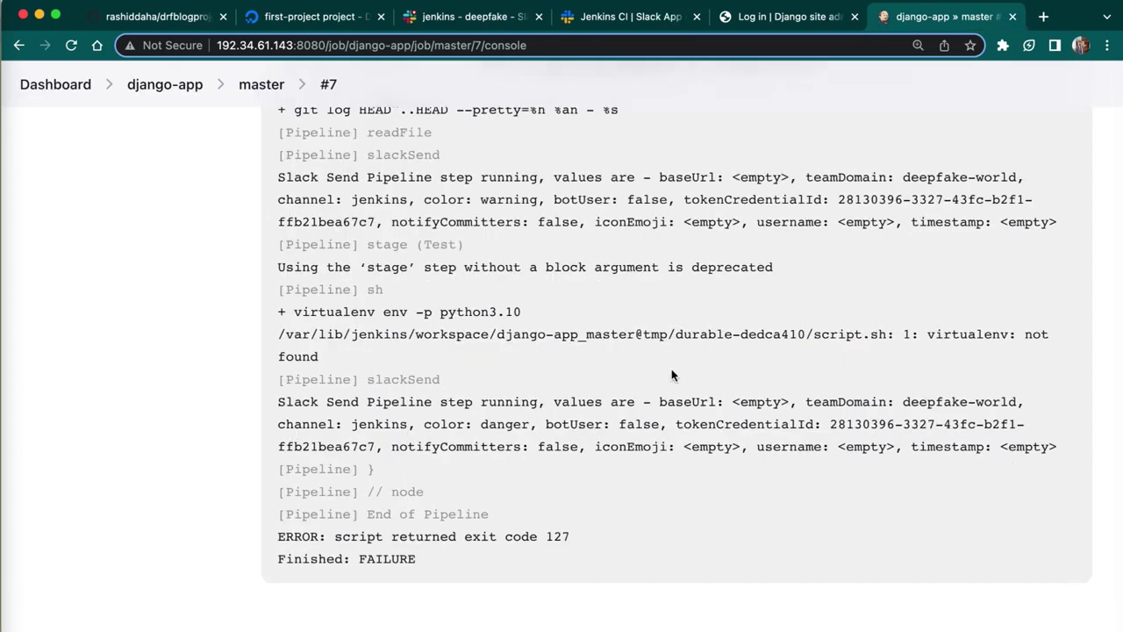
scroll(672, 374, up, 5)
scroll(671, 373, up, 10)
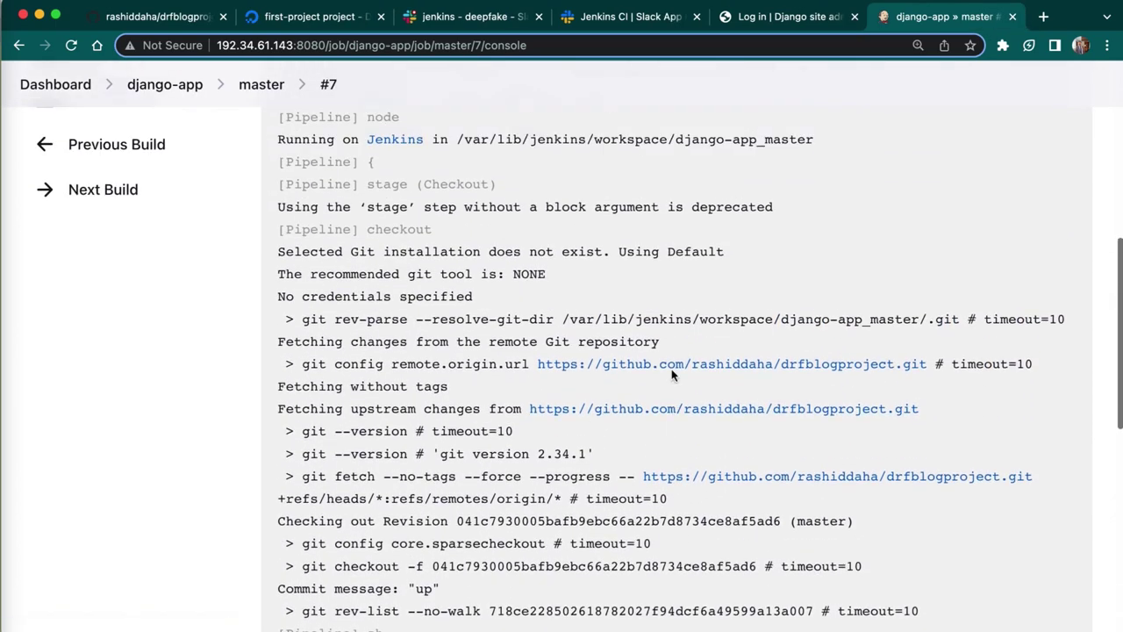
click(263, 84)
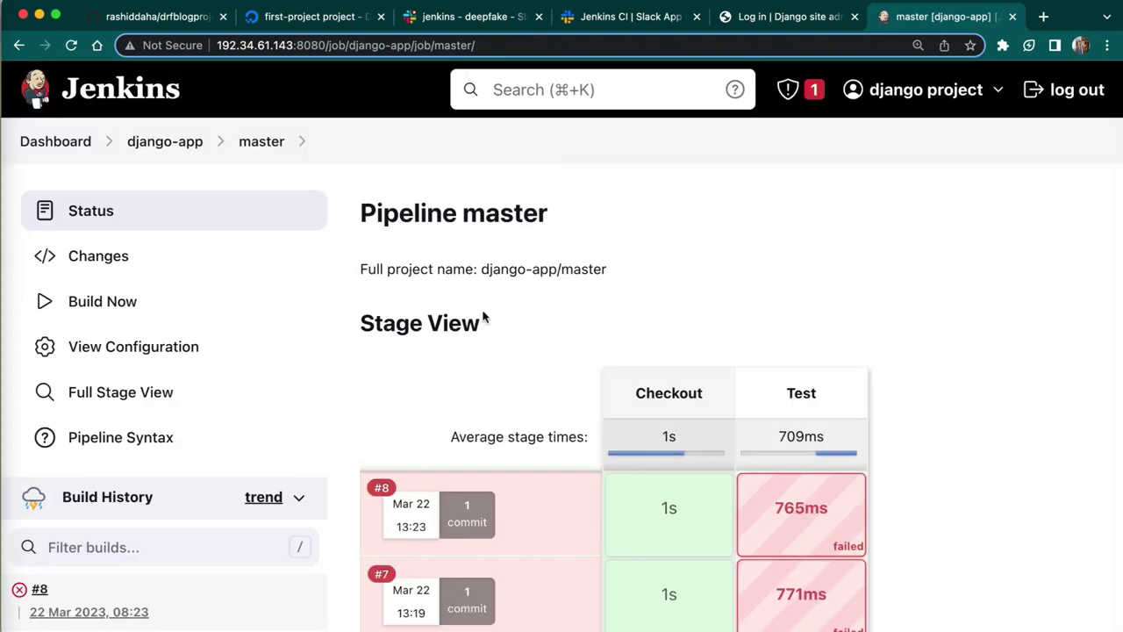
click(92, 305)
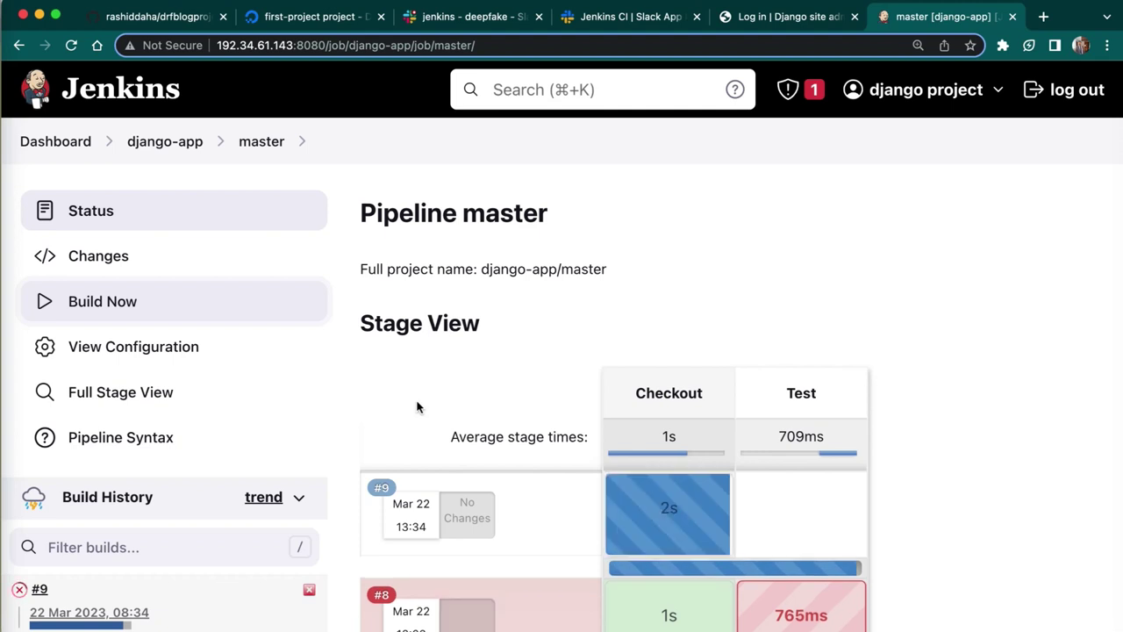
scroll(416, 407, down, 1)
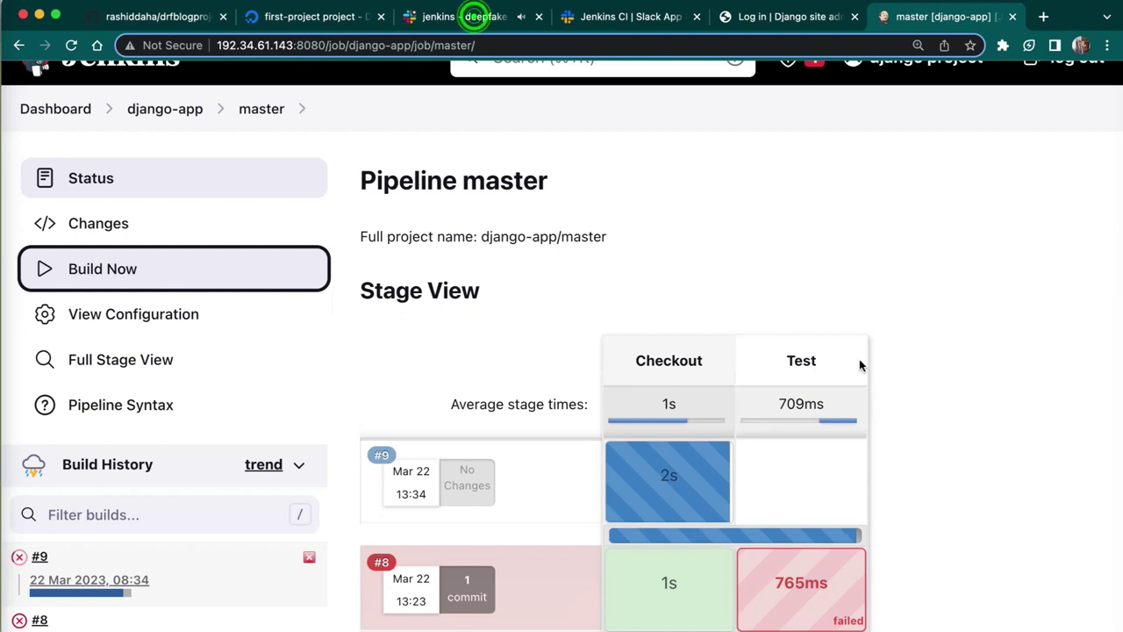
key(super+3)
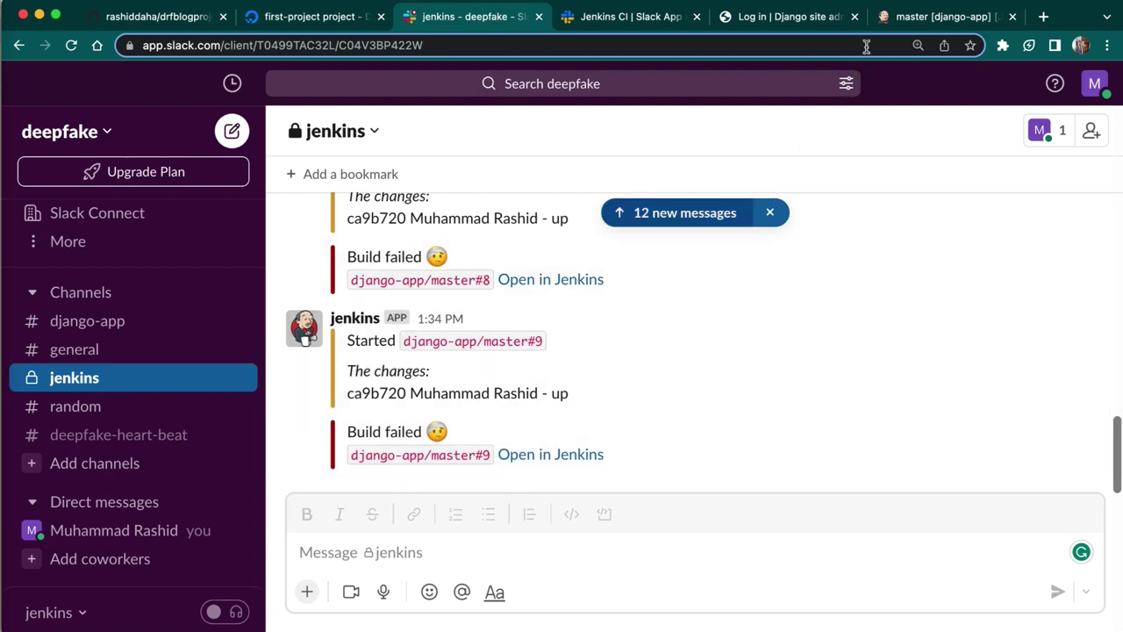
click(908, 17)
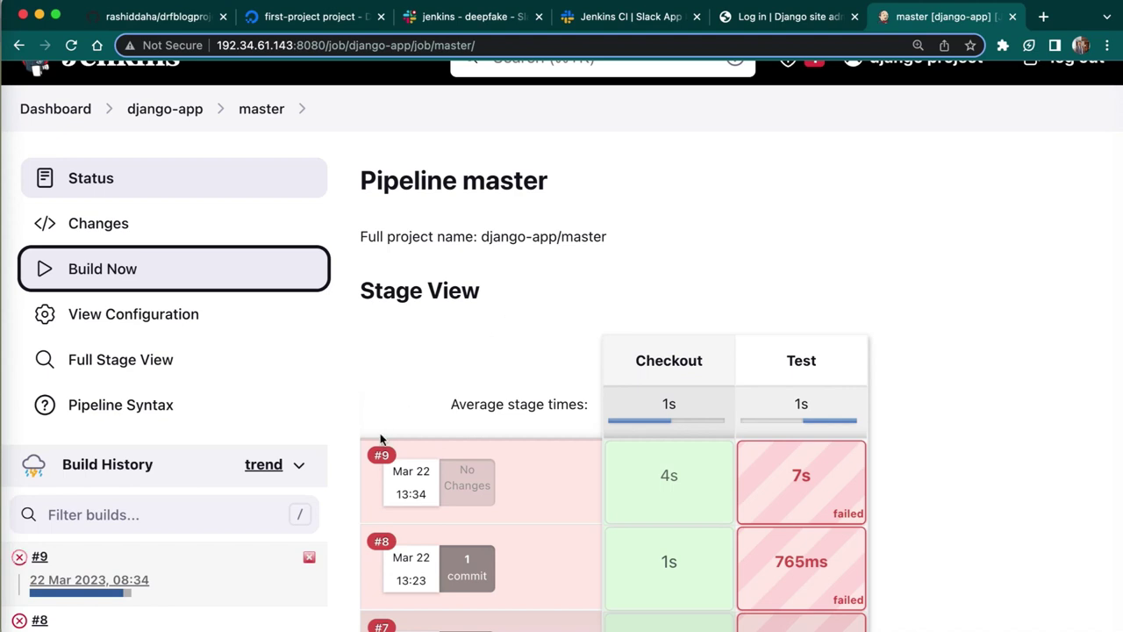
- Open build #9's console output and locate the 'source: not found' error
click(380, 461)
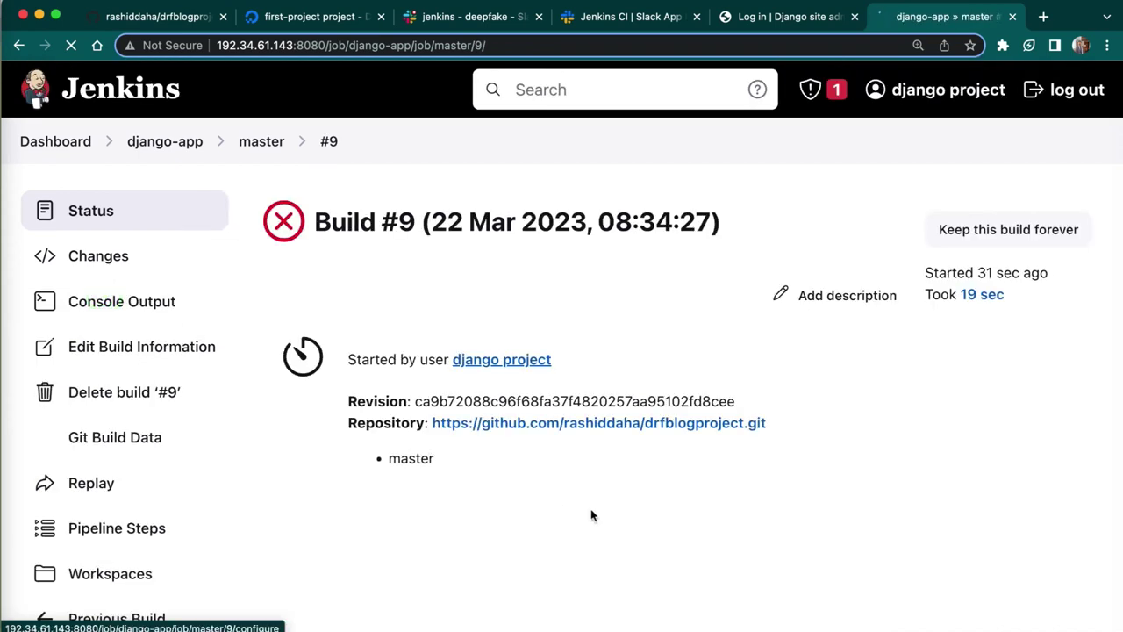
click(122, 301)
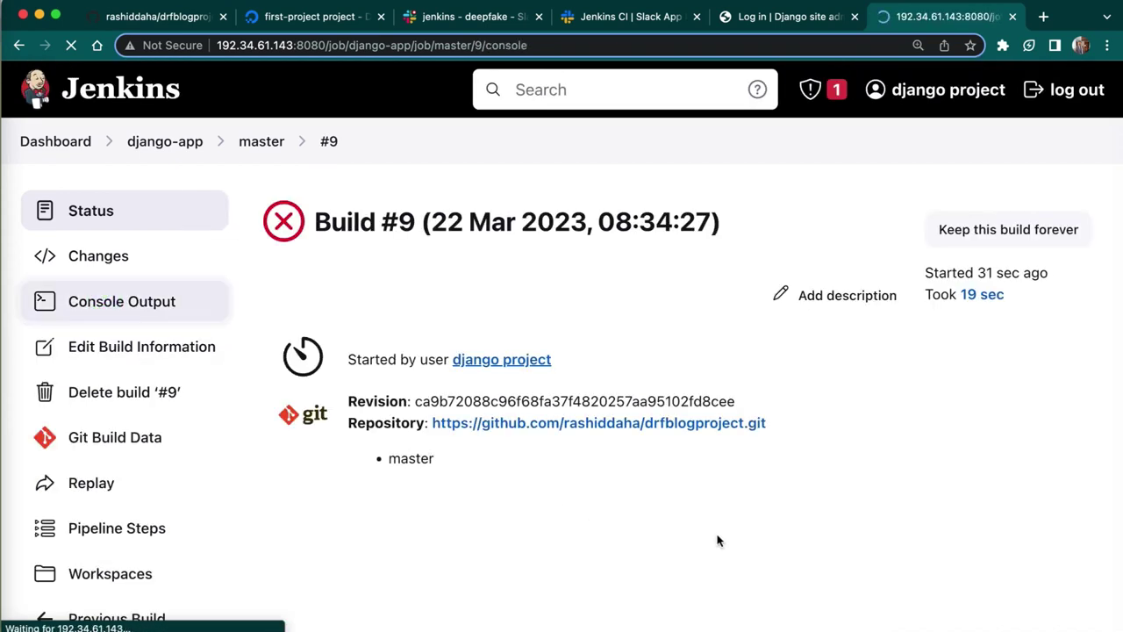
scroll(716, 540, down, 5)
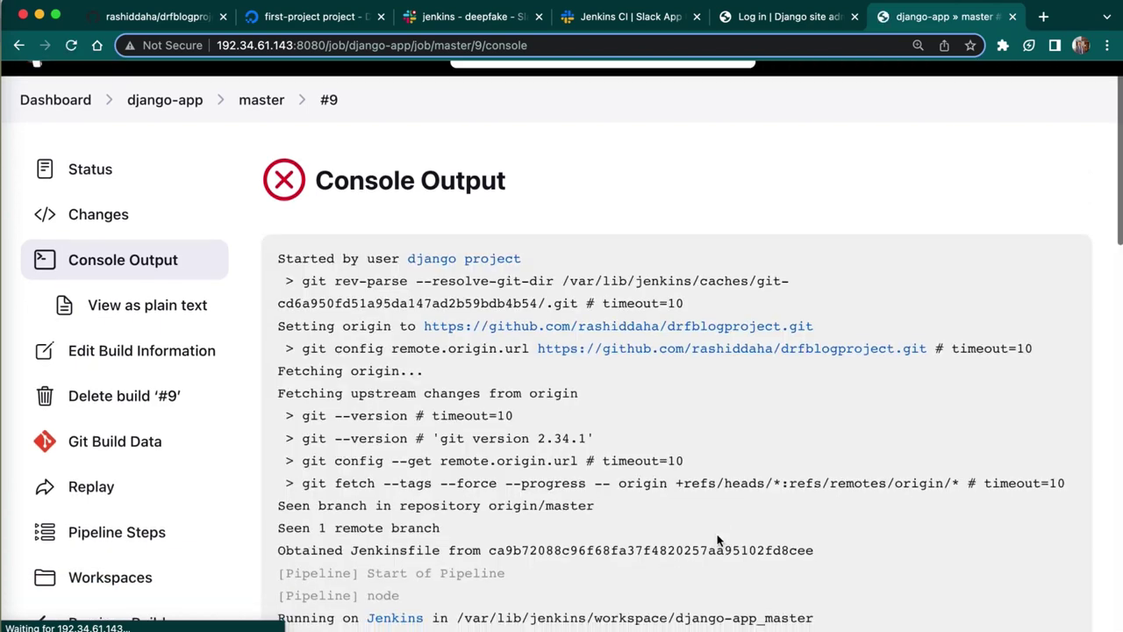
scroll(717, 541, down, 5)
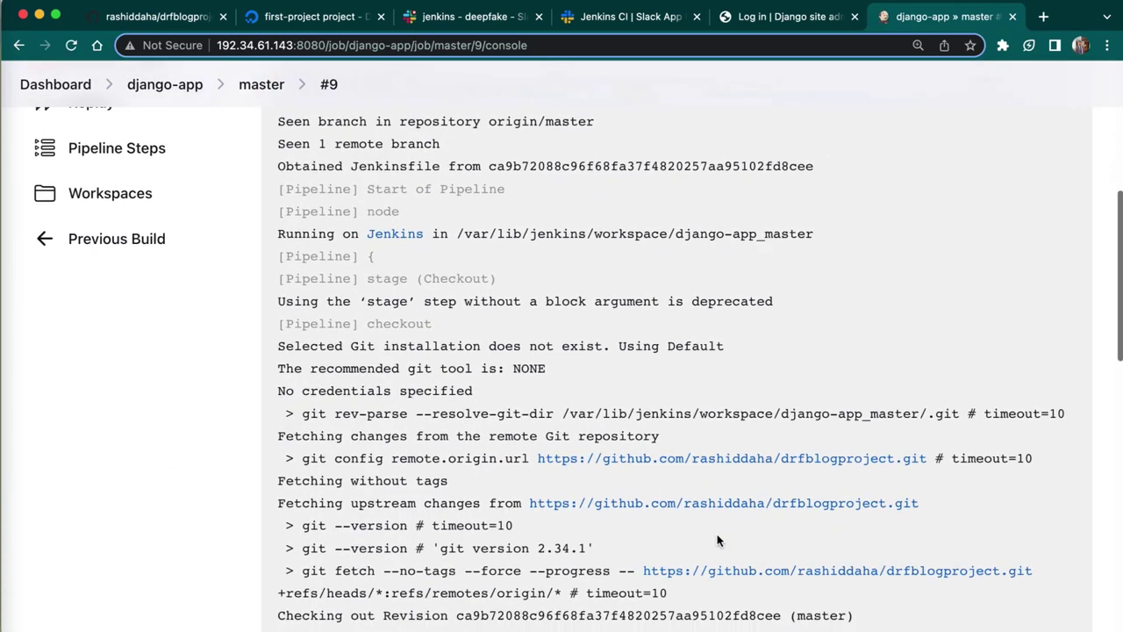
scroll(716, 540, down, 2)
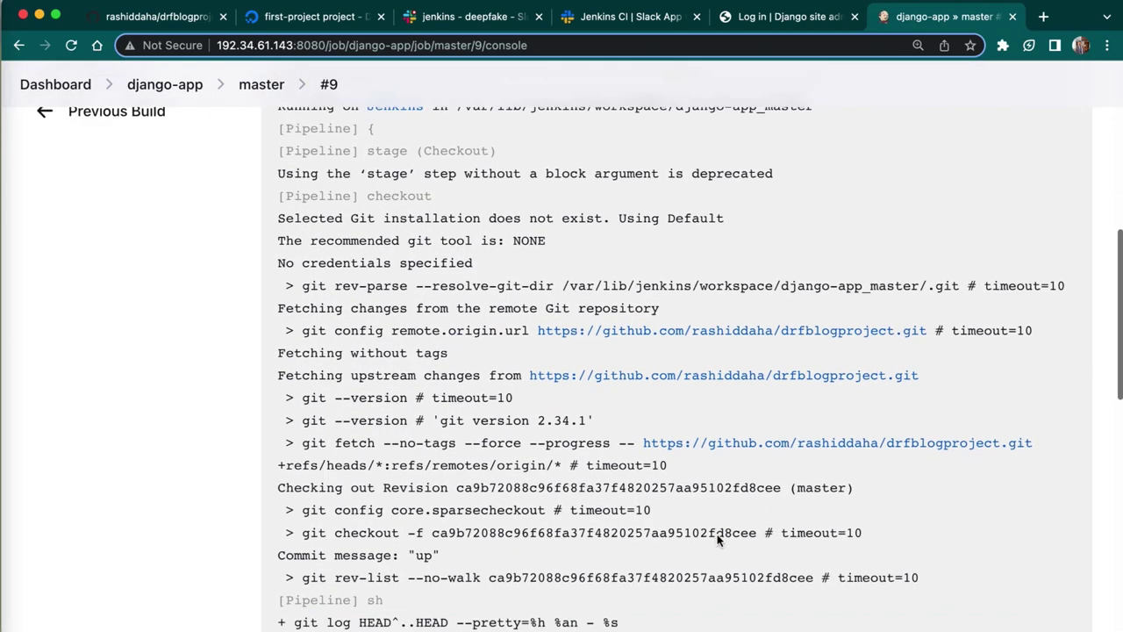
scroll(717, 540, down, 6)
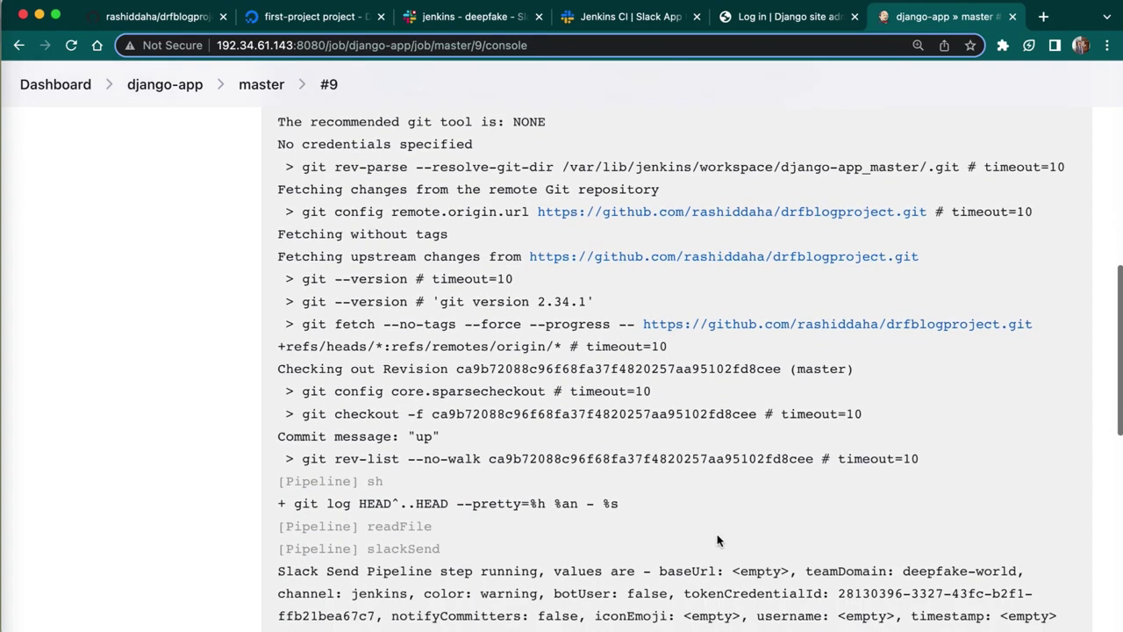
scroll(717, 540, down, 3)
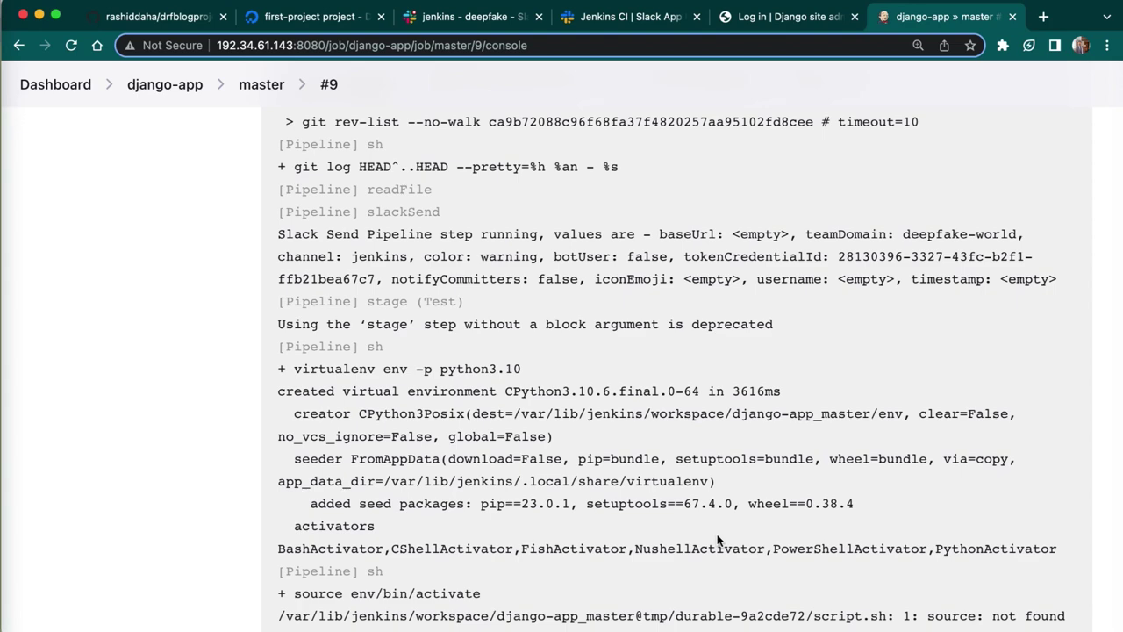
scroll(716, 540, down, 4)
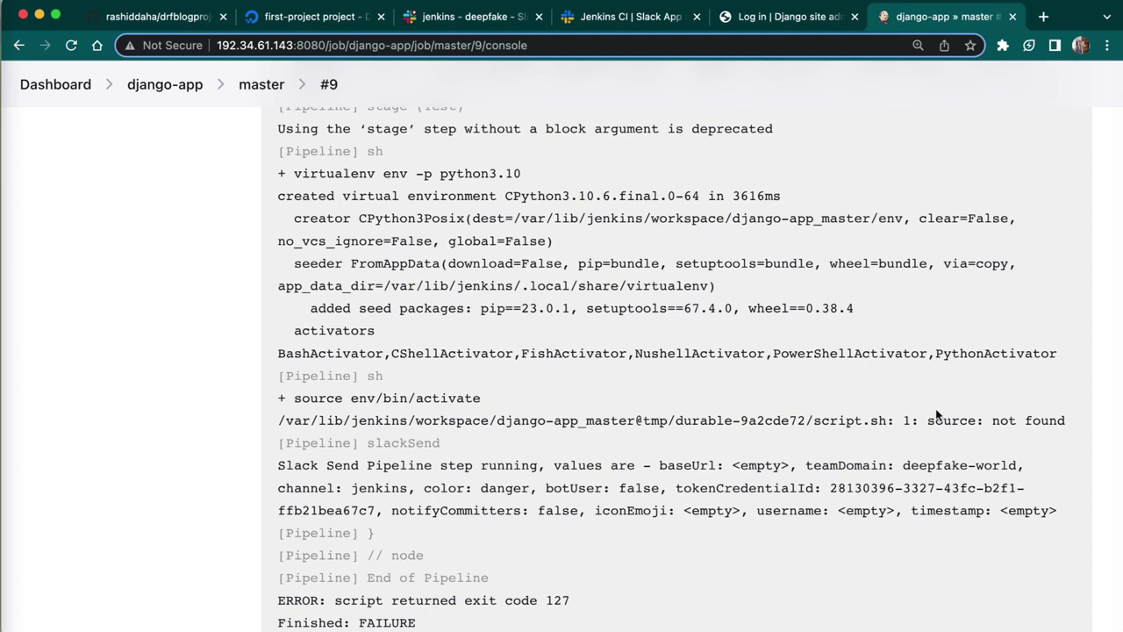
drag(929, 426, 931, 441)
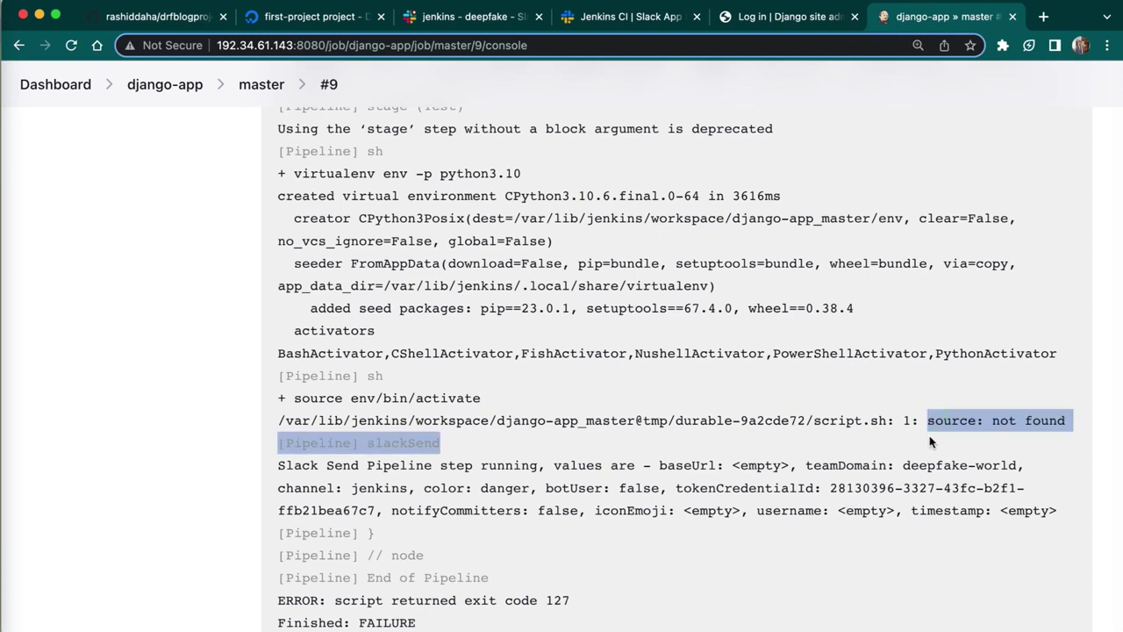
click(929, 439)
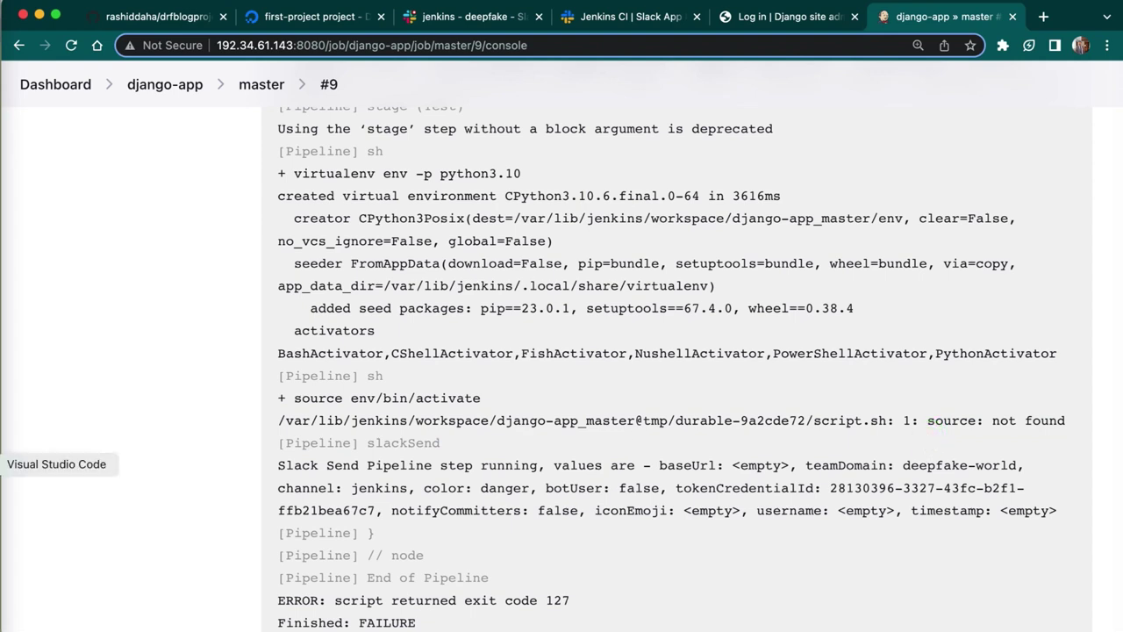
- In the Jenkinsfile, replace 'source' with '.' in line 15's activate command
click(4, 464)
click(336, 304)
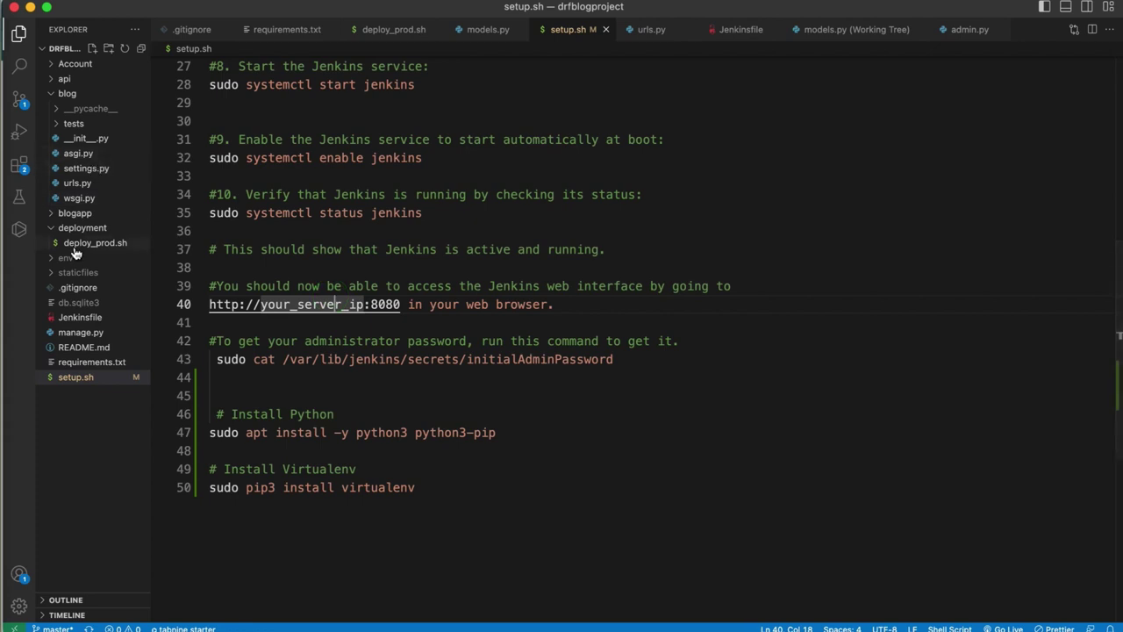
click(70, 316)
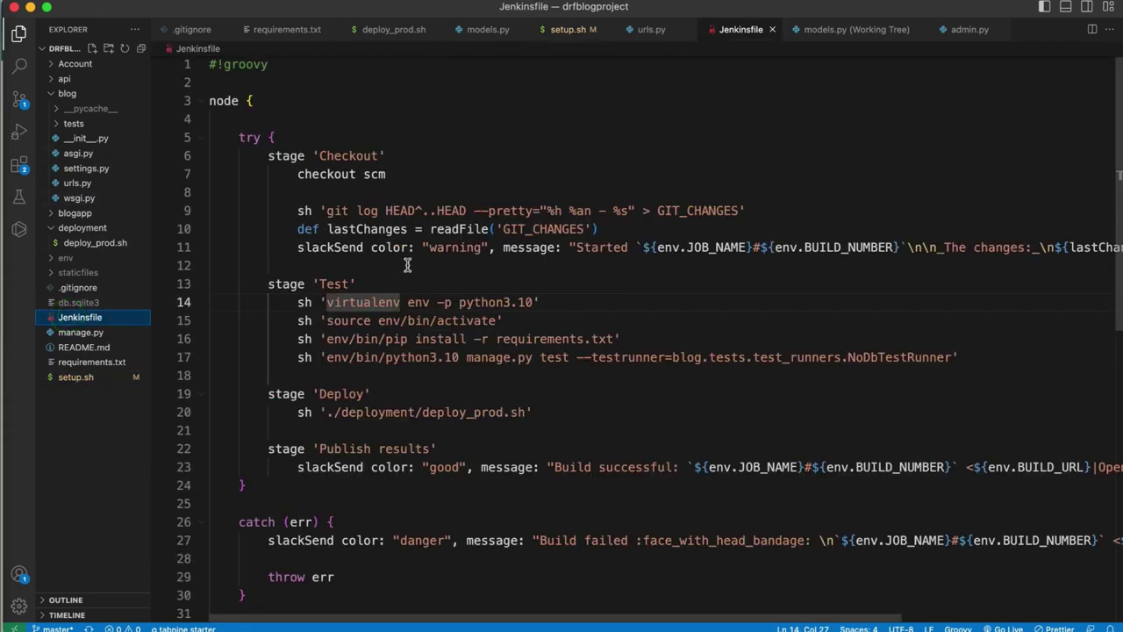
click(407, 265)
double_click(349, 320)
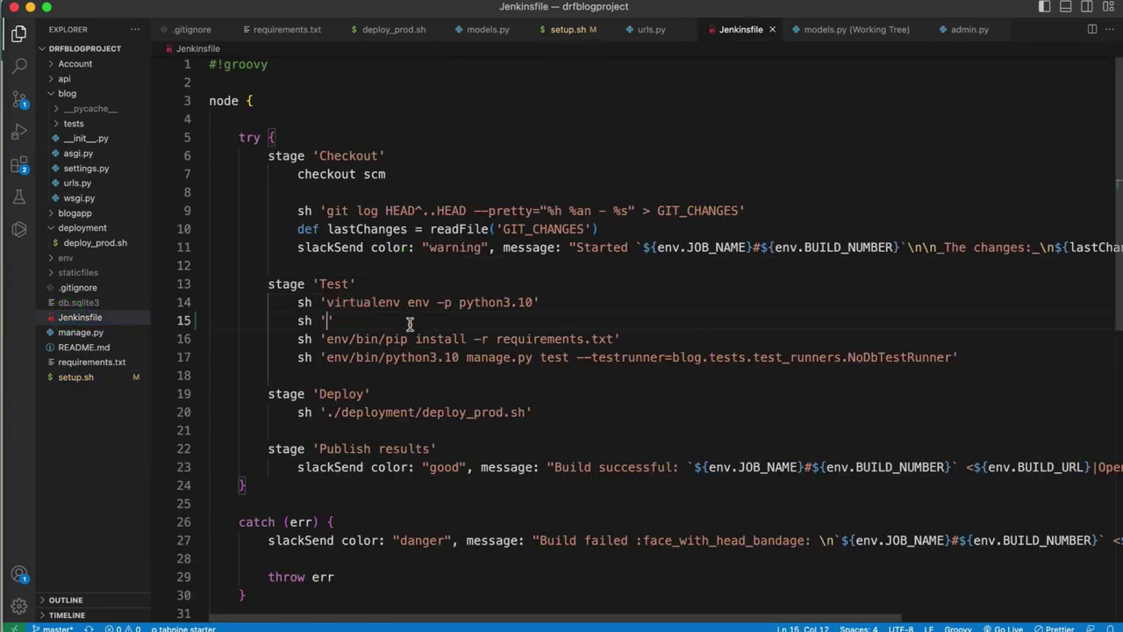
text(. env/bin/activate)
click(356, 320)
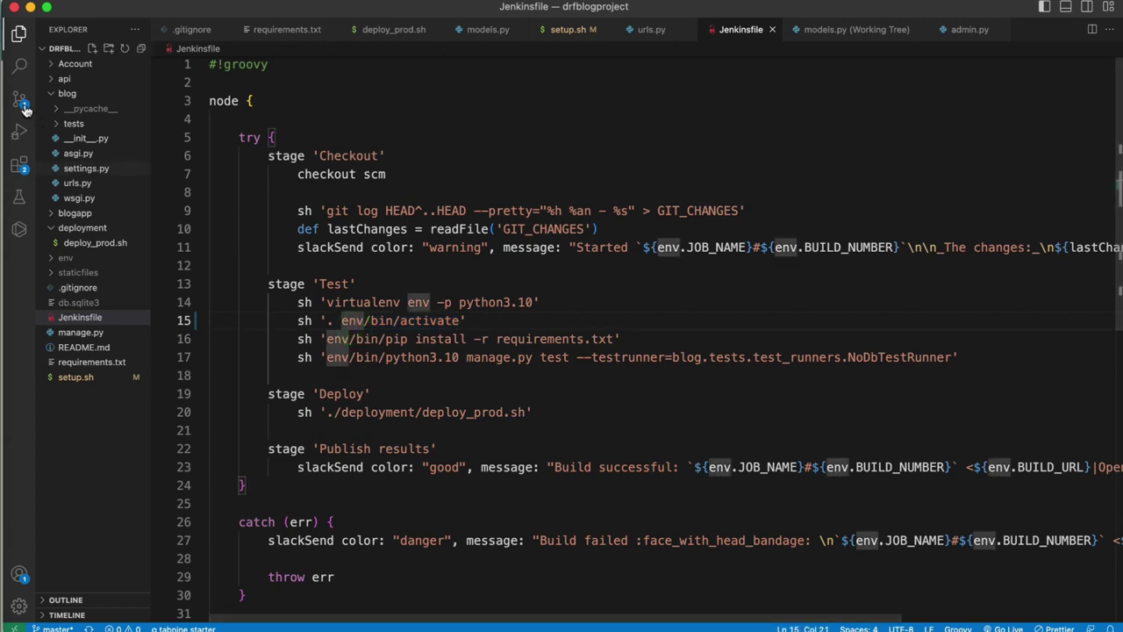
- Commit the Jenkinsfile change with message 'test' and push it to the remote
click(19, 100)
text(test)
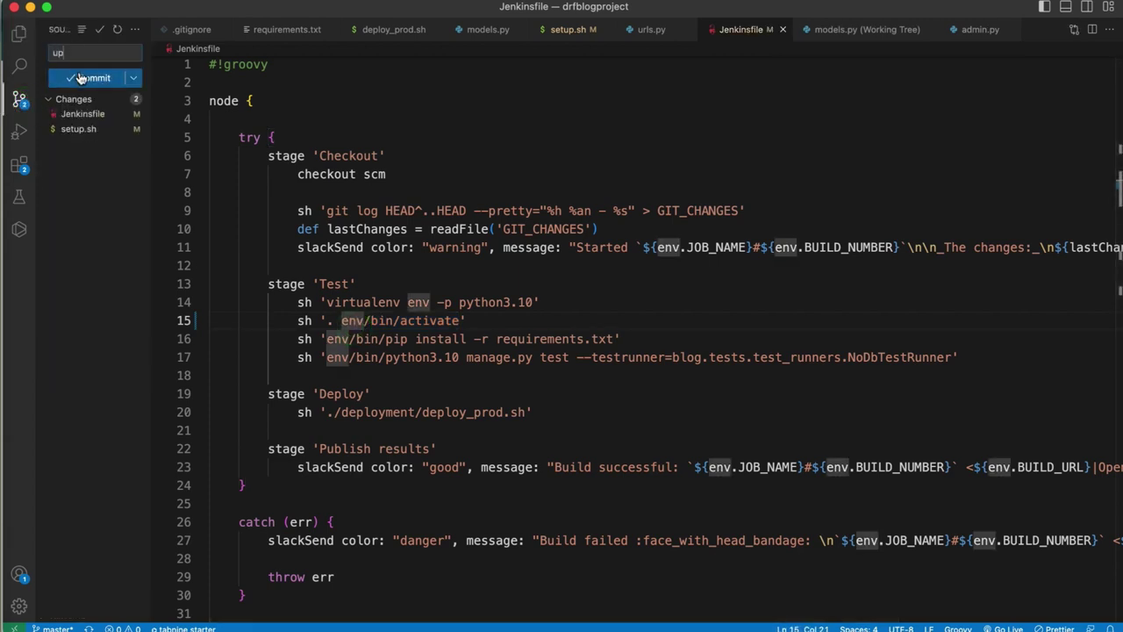
click(84, 77)
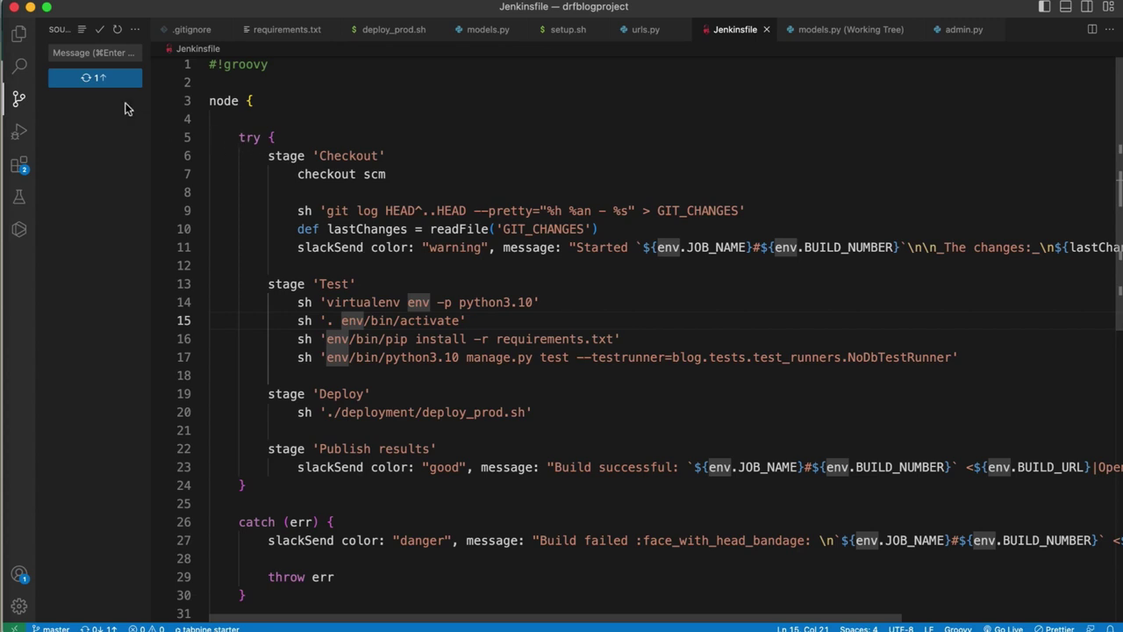
click(94, 77)
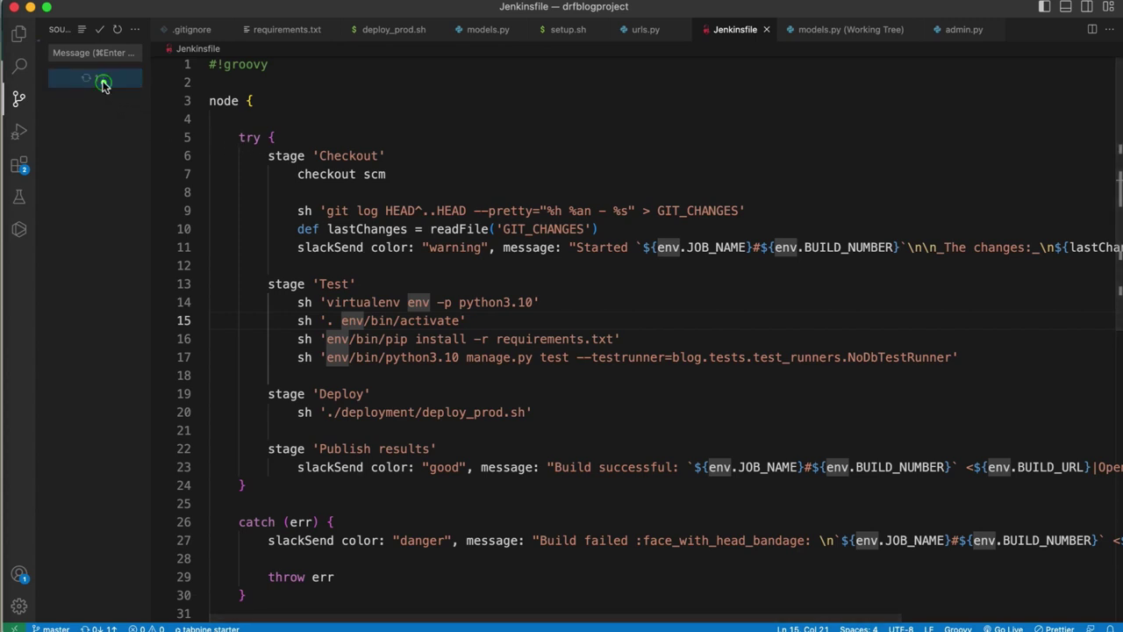
click(651, 332)
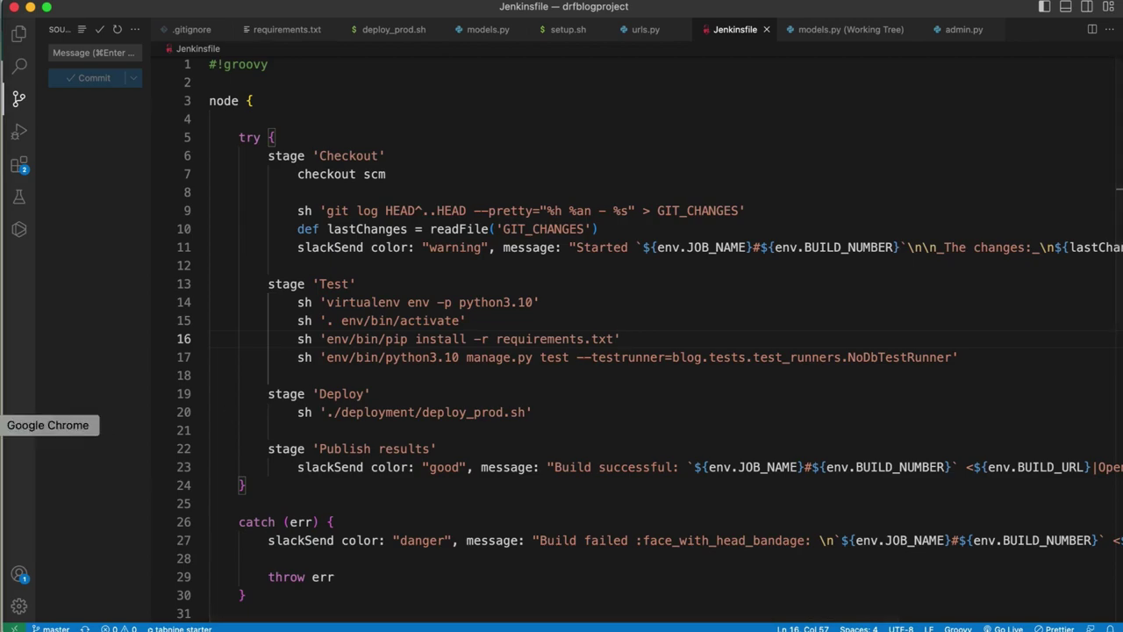
click(2, 425)
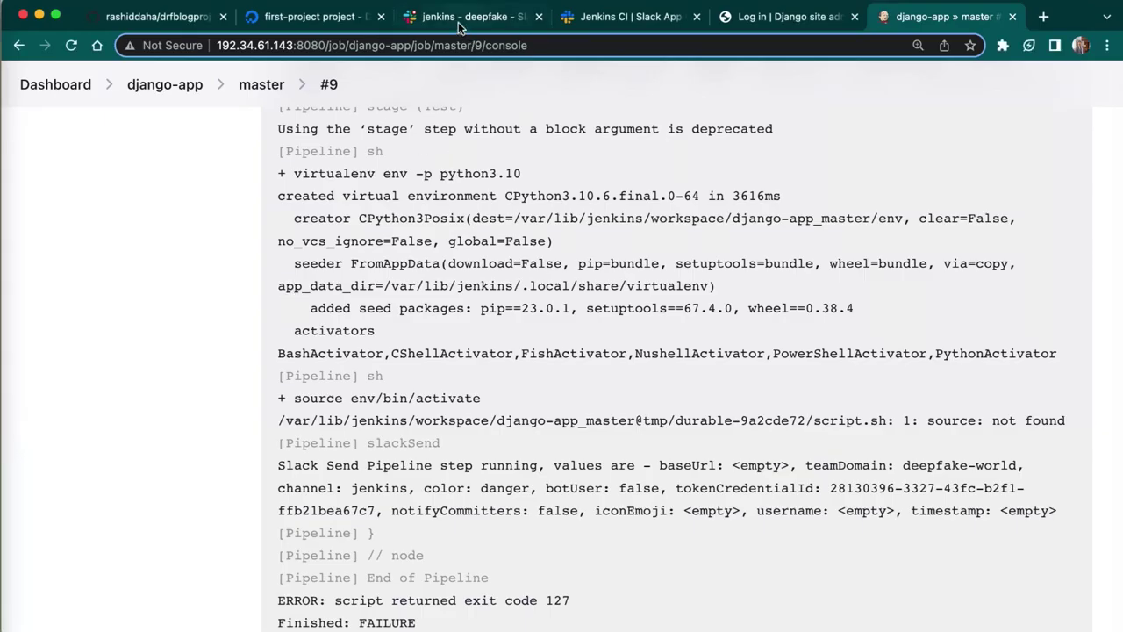
- Watch build #10 in the Stage View while checking Slack for its 'Started django-app/master#10' message
click(264, 84)
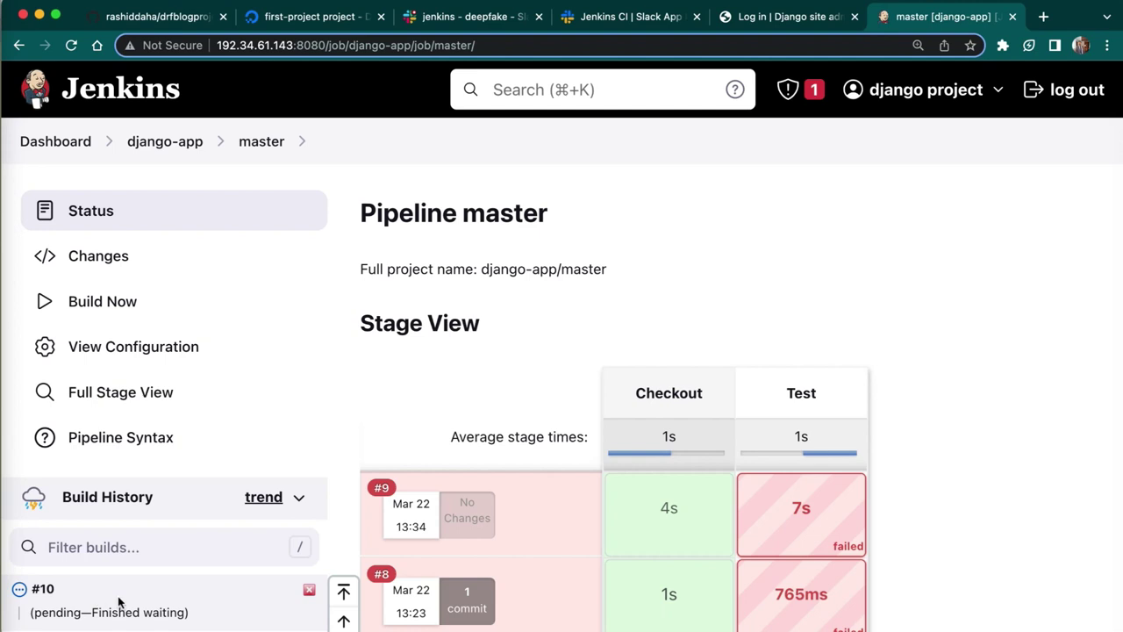
click(465, 21)
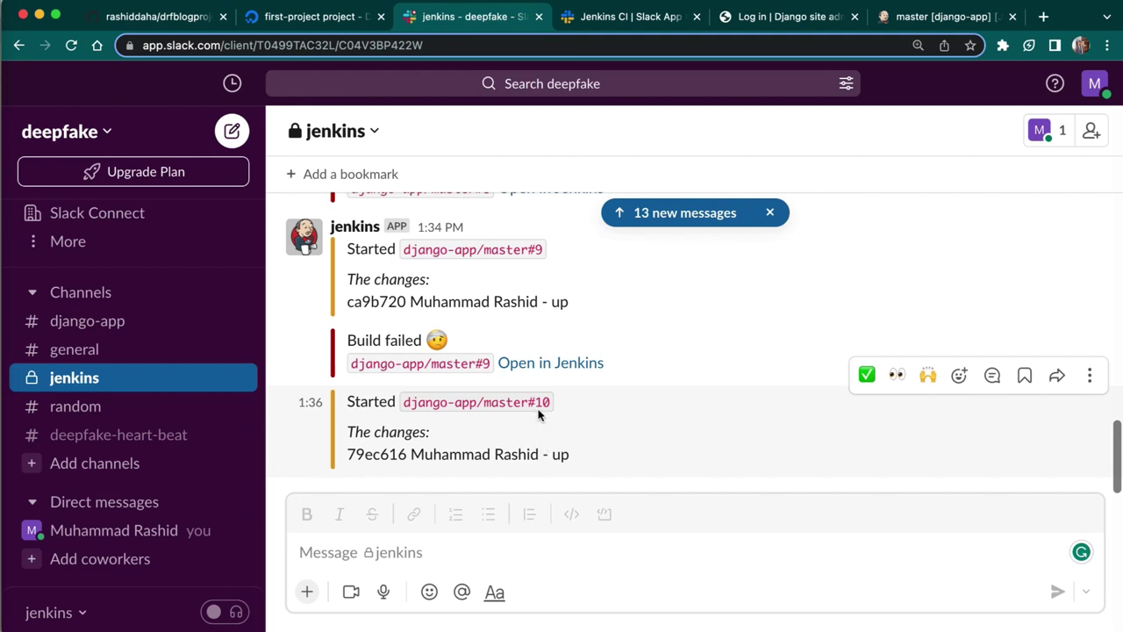
click(940, 17)
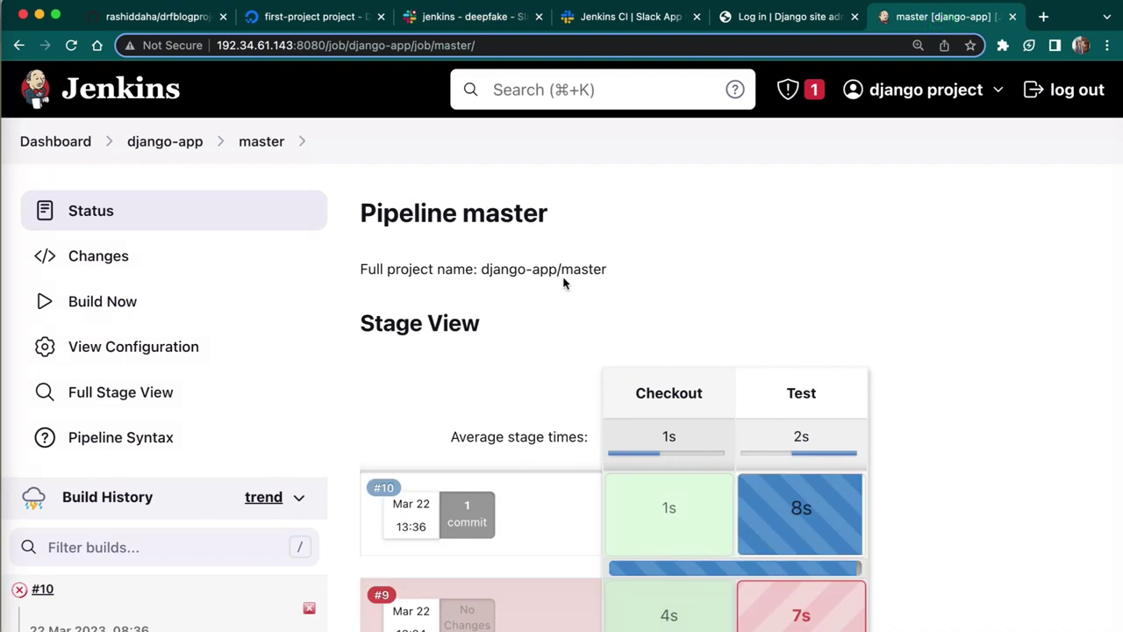
scroll(564, 282, down, 2)
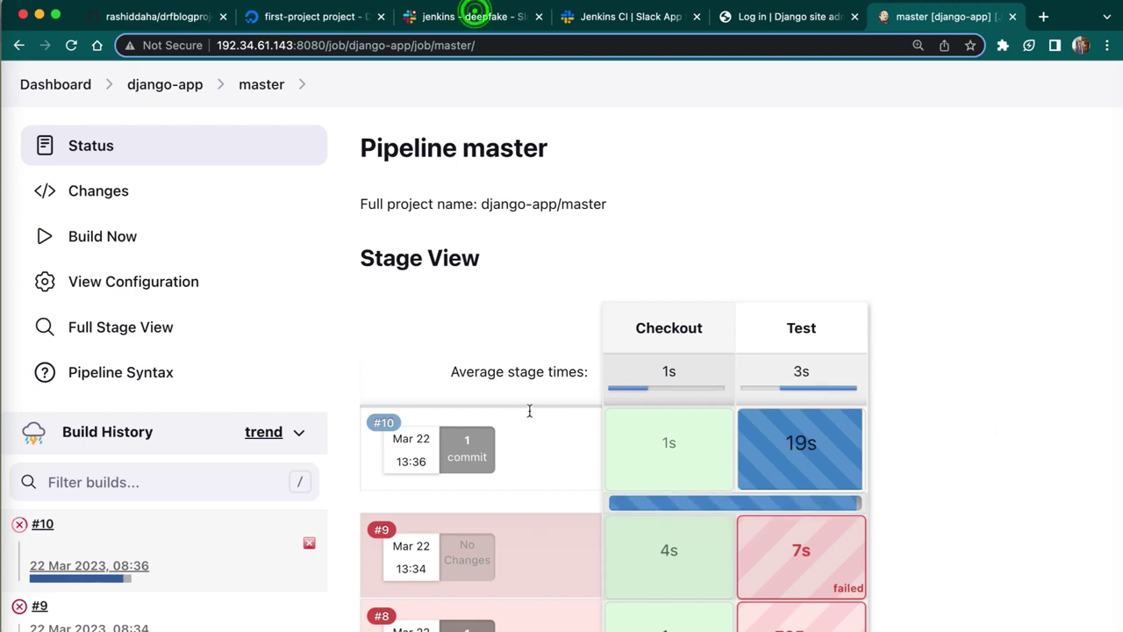
key(super+3)
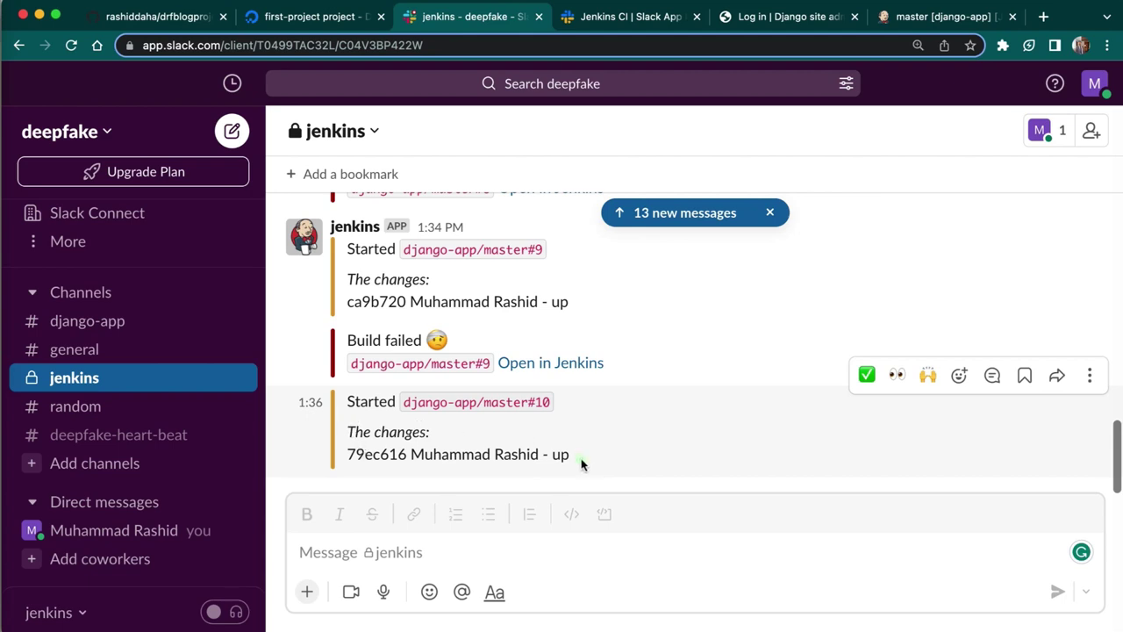
drag(581, 463, 338, 405)
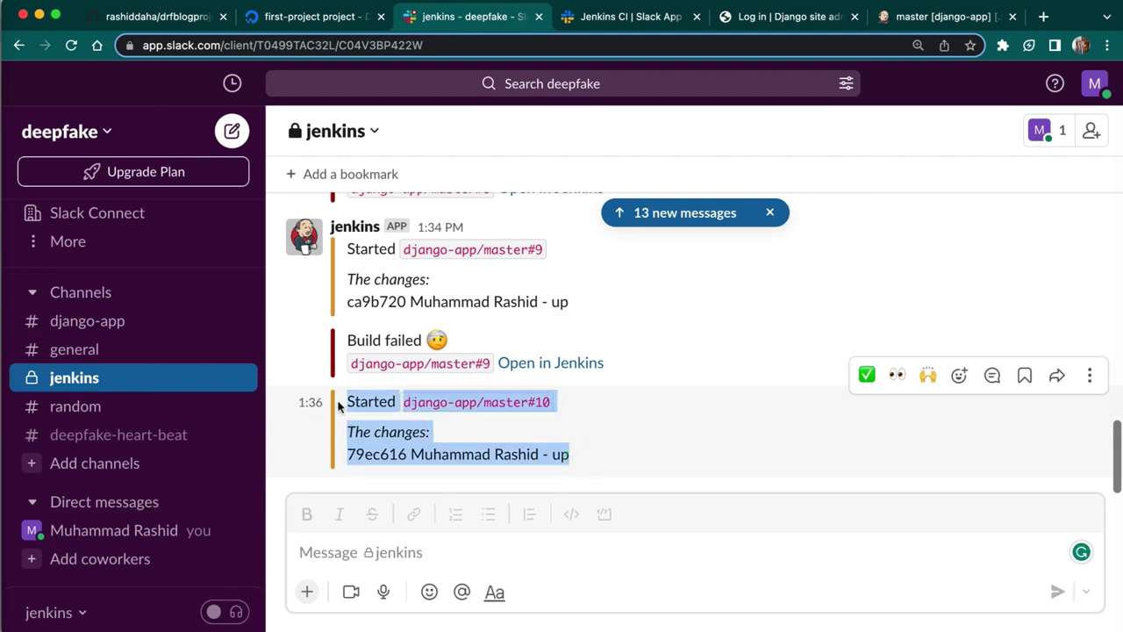
click(461, 449)
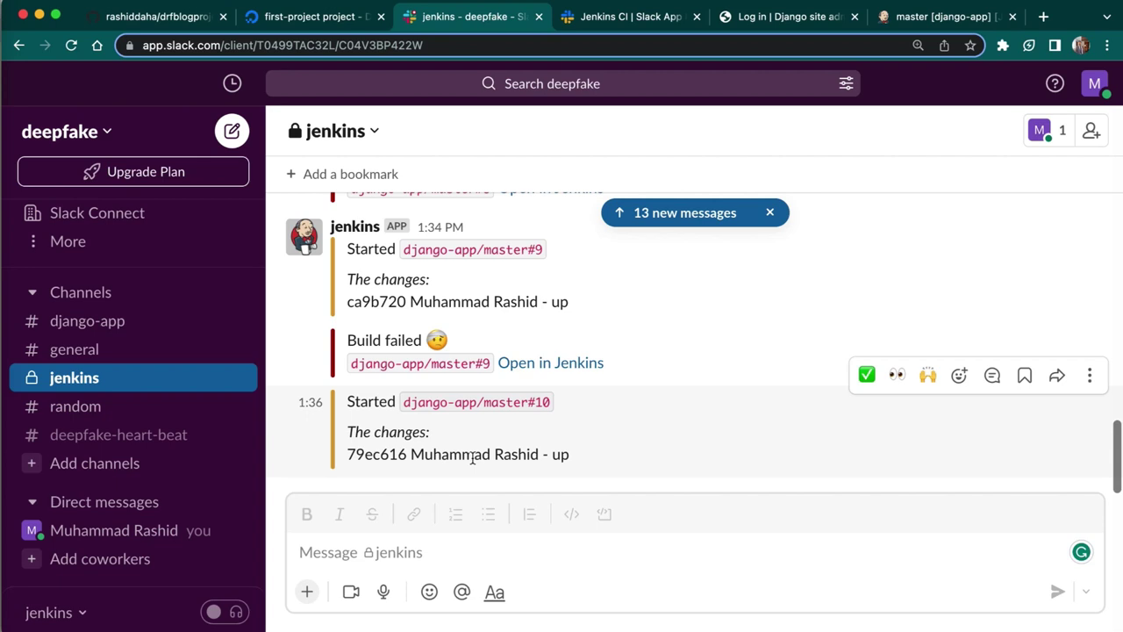
key(super+9)
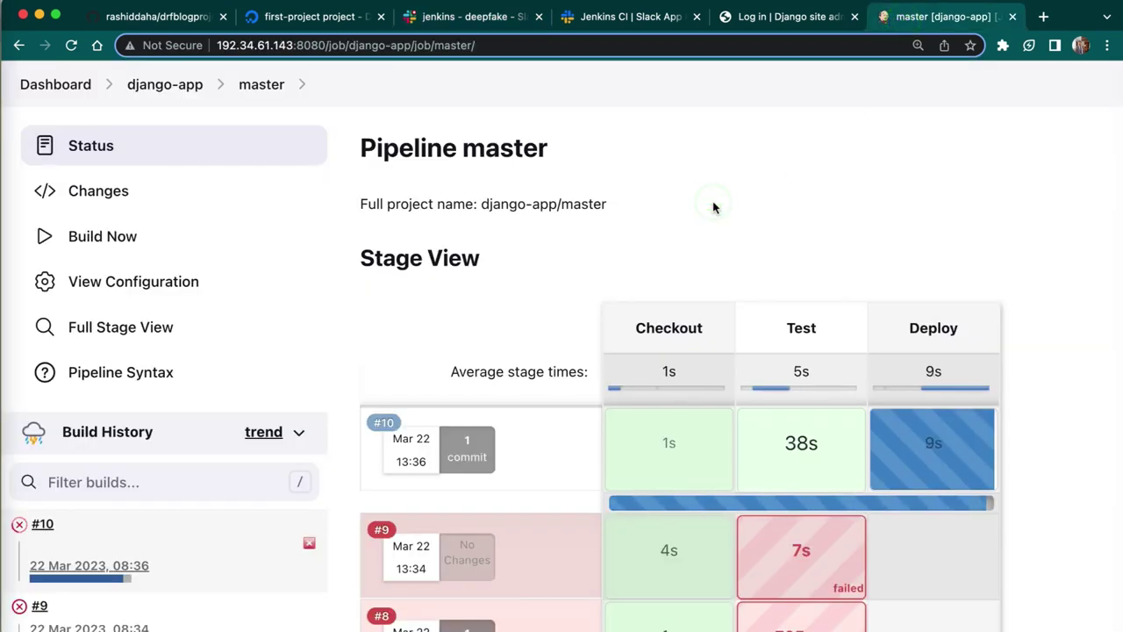
scroll(713, 207, down, 2)
scroll(713, 207, down, 1)
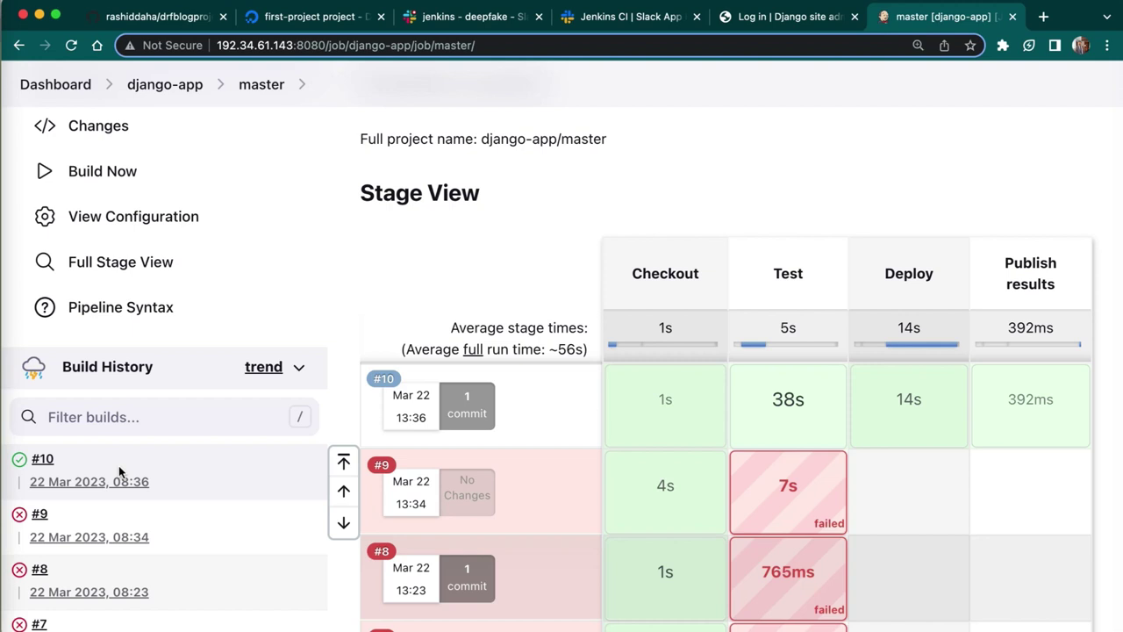
click(462, 22)
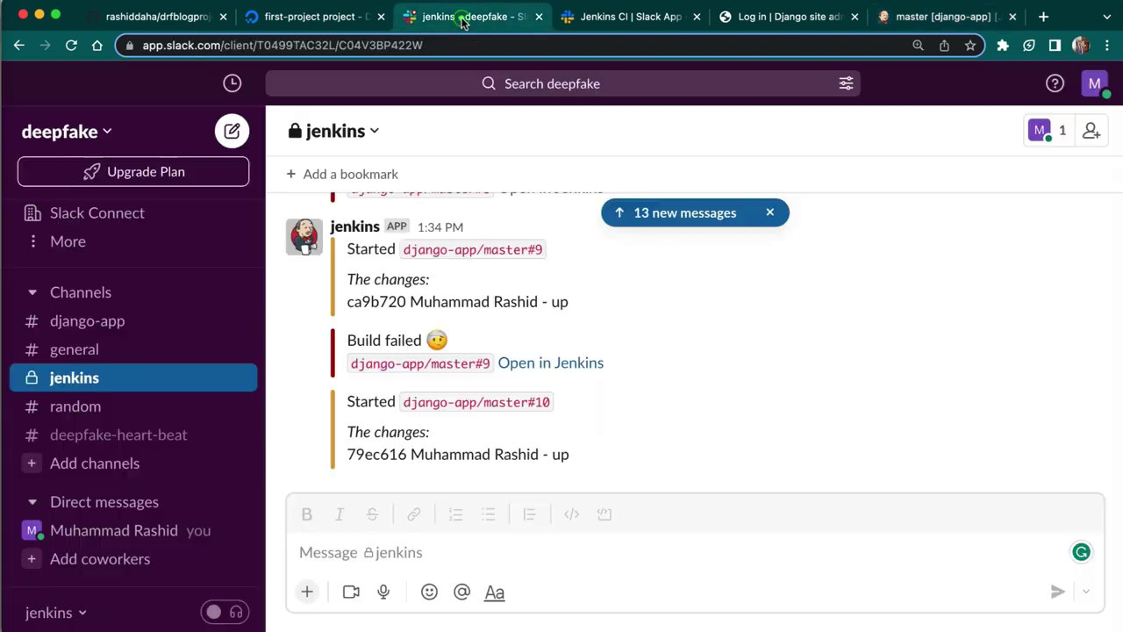
- Highlight the 'Build successful' notice for django-app/master#10 in Slack's jenkins channel
drag(343, 454, 452, 456)
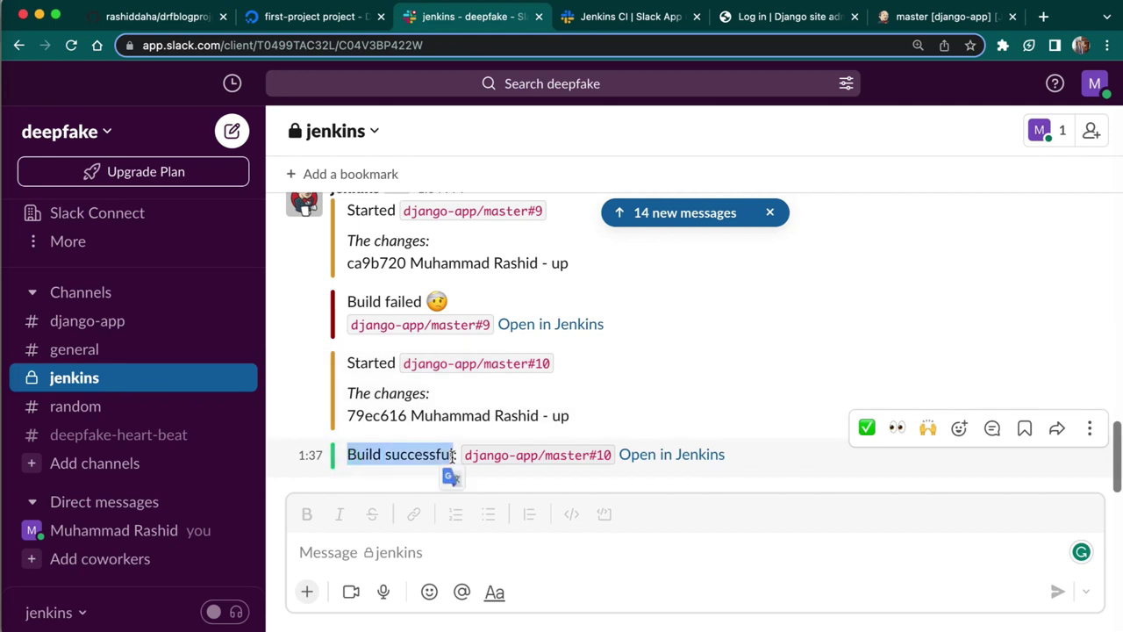
click(793, 22)
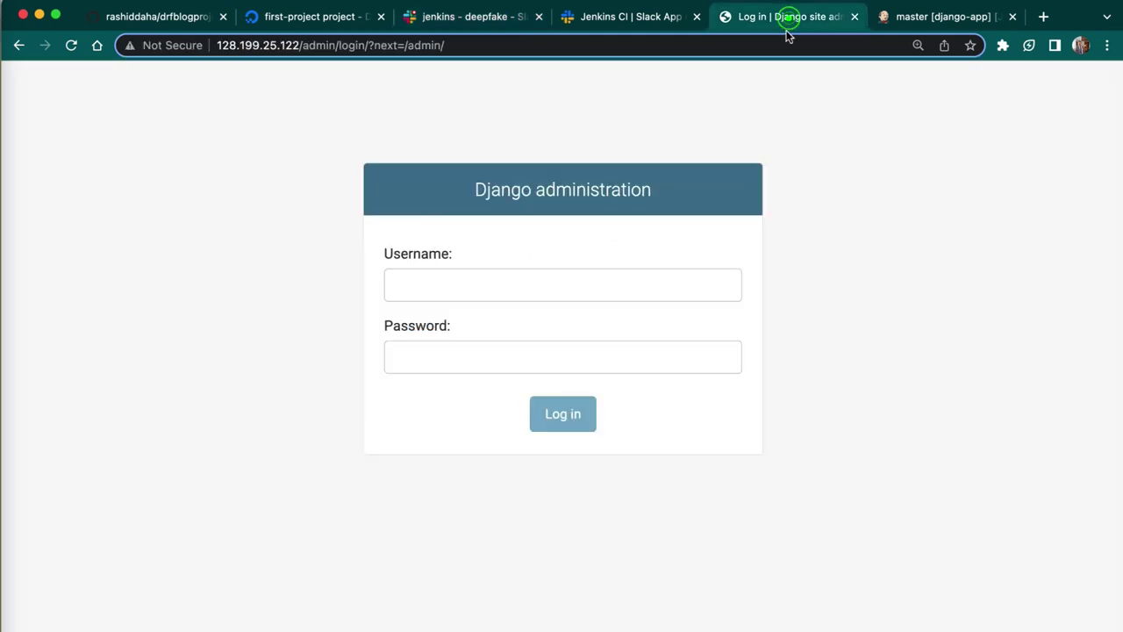
- Reload the Django admin login page and confirm its 'Blog Admin 1' header
click(132, 105)
click(71, 45)
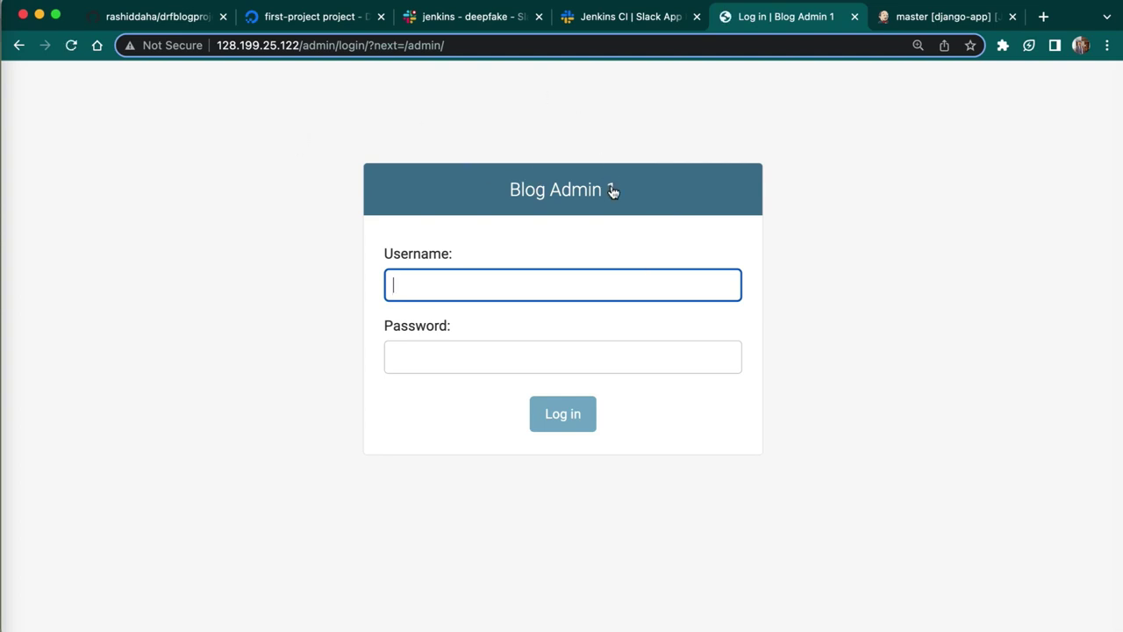
drag(622, 192, 500, 184)
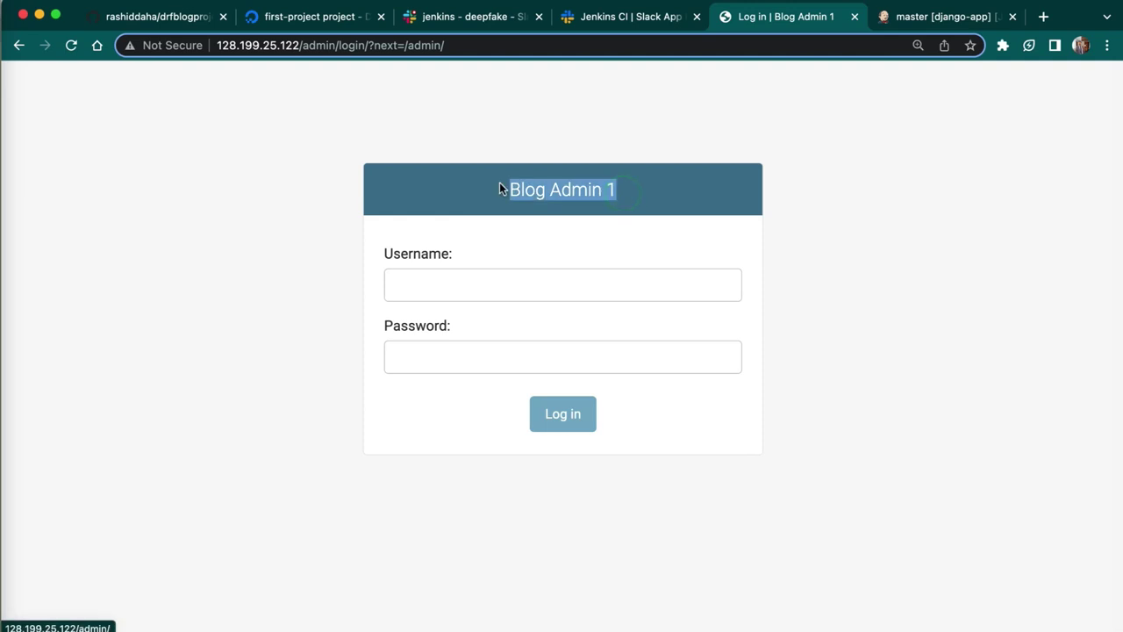
click(201, 309)
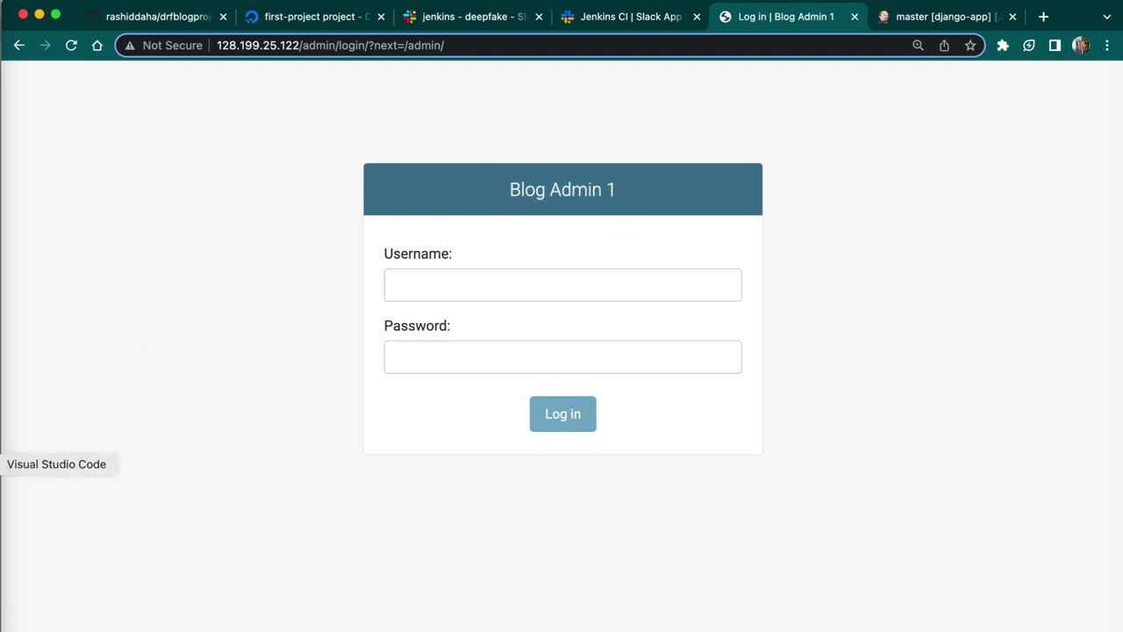
click(3, 464)
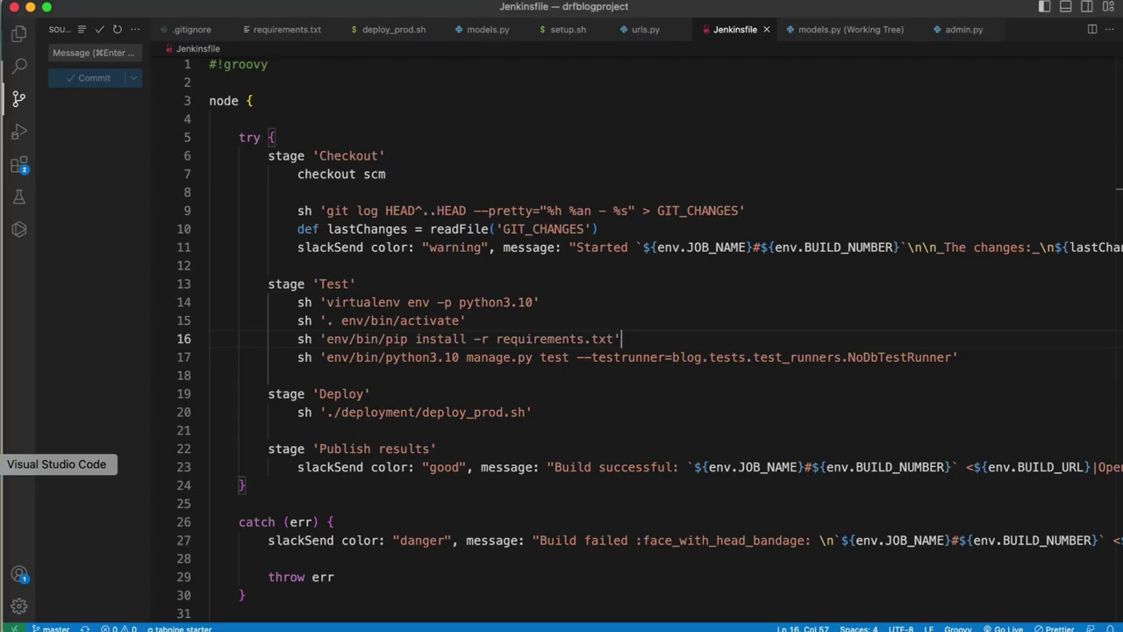
- Open urls.py and append '00' to the admin site header and title, making them 'Blog Admin 100'
click(19, 37)
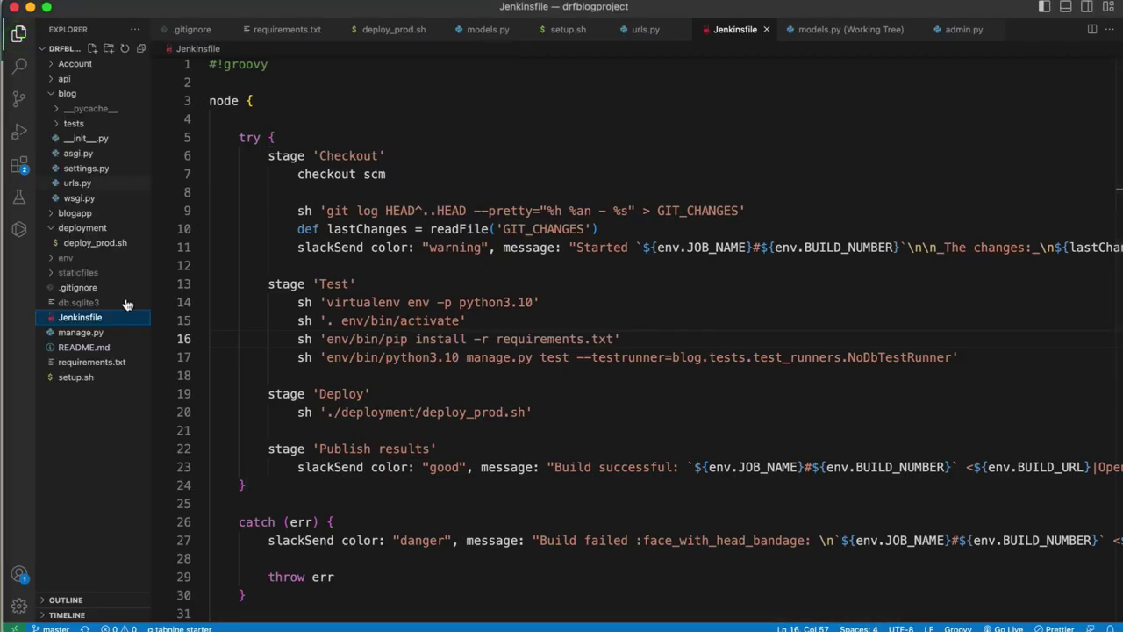
click(99, 183)
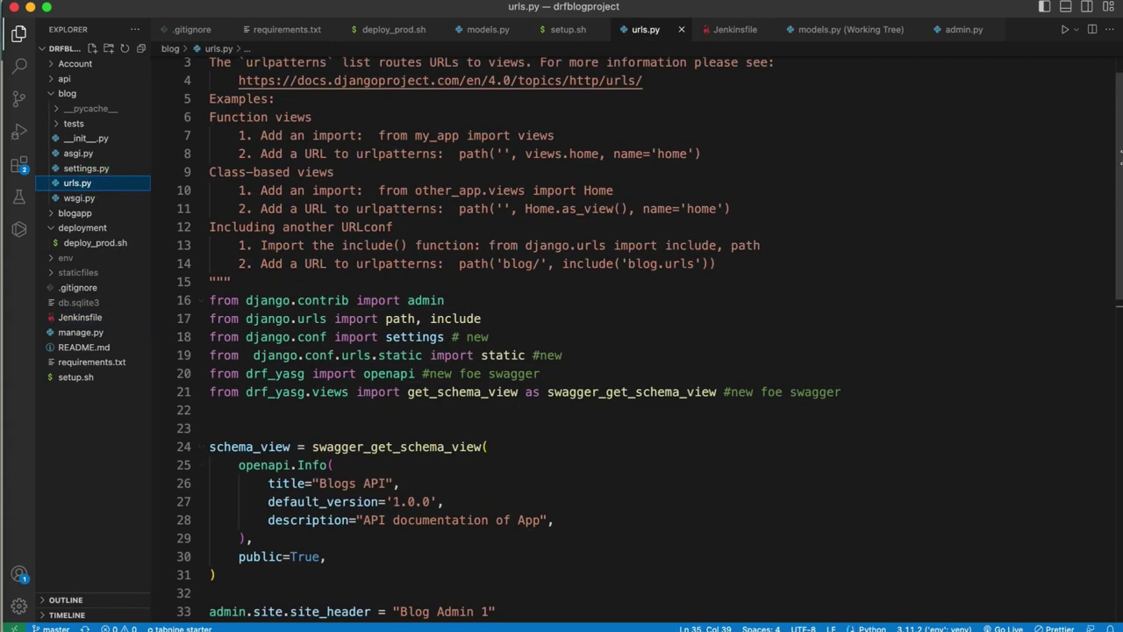
scroll(507, 429, down, 5)
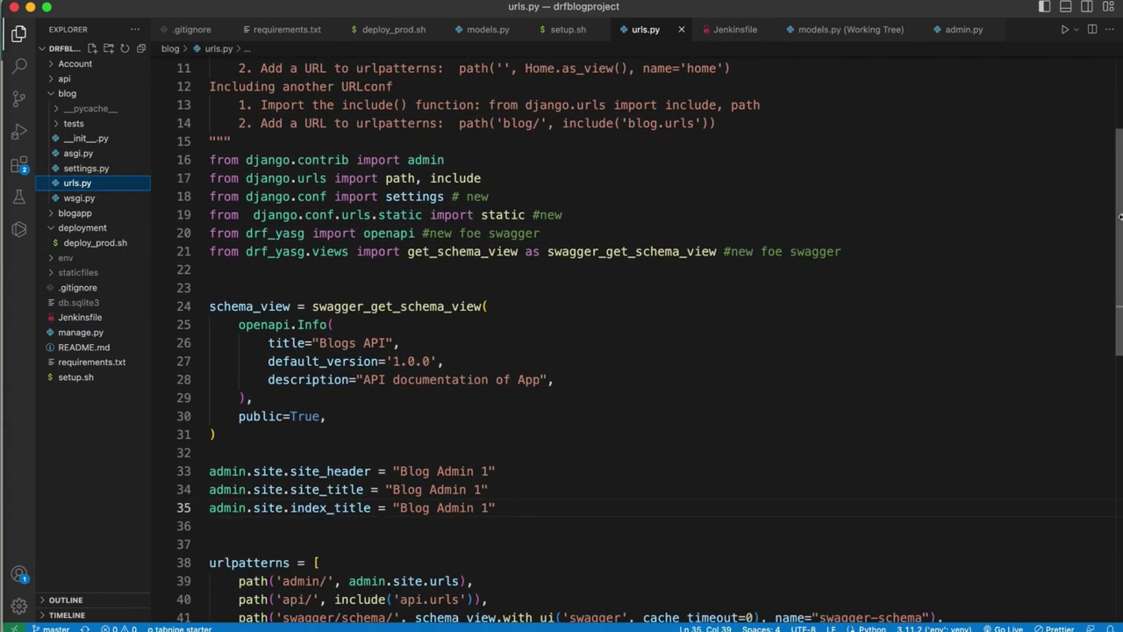
click(491, 430)
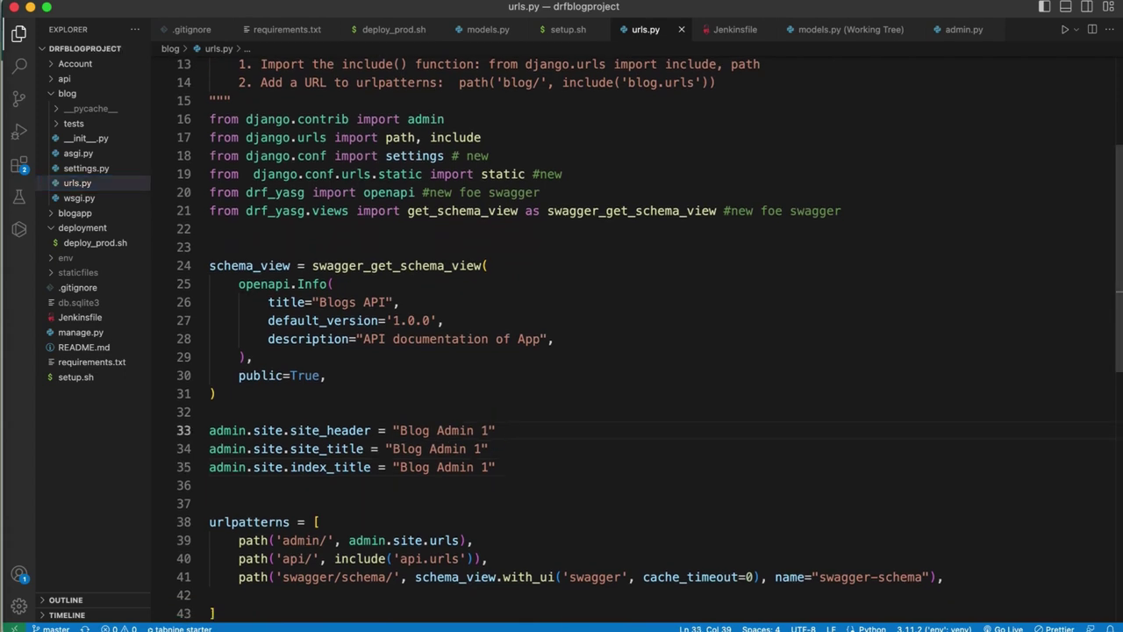
text(00)
click(484, 449)
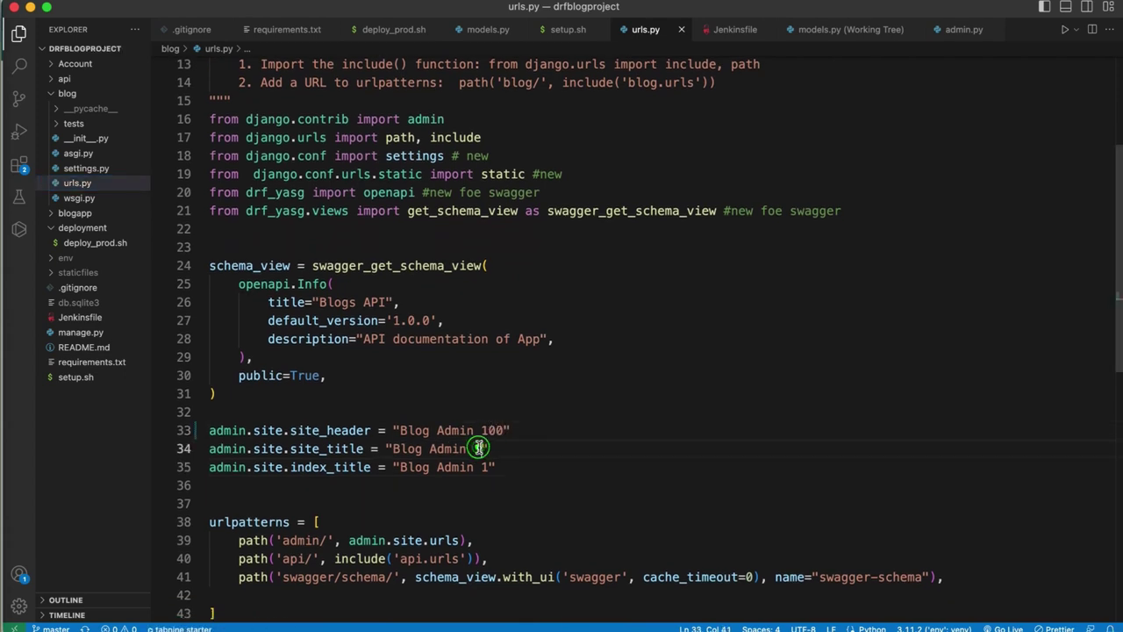
text(00)
click(491, 467)
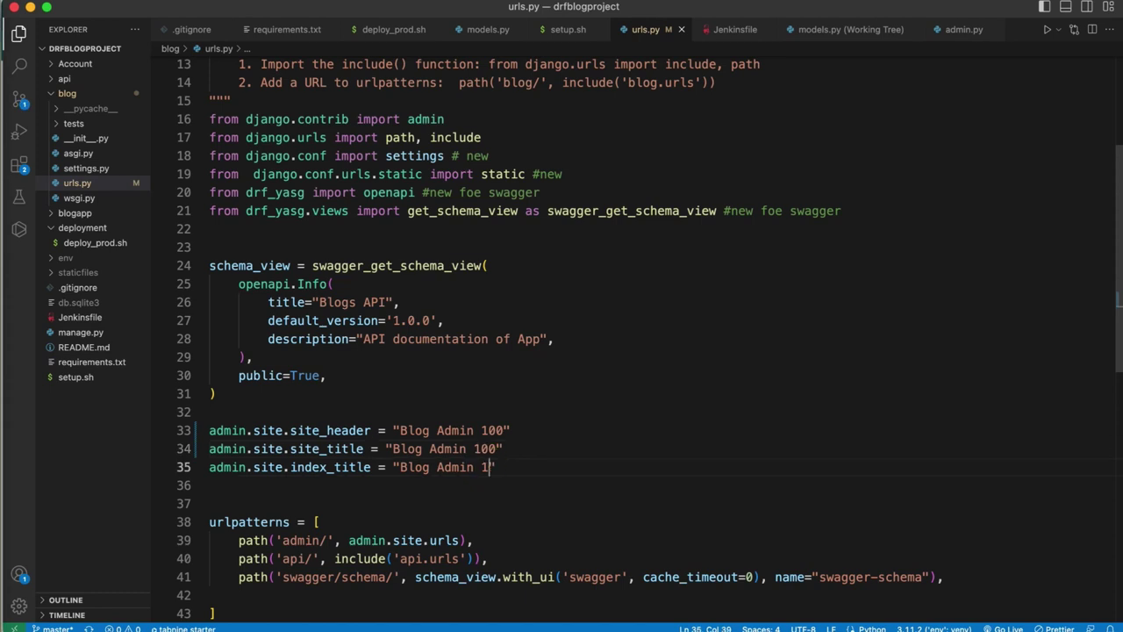